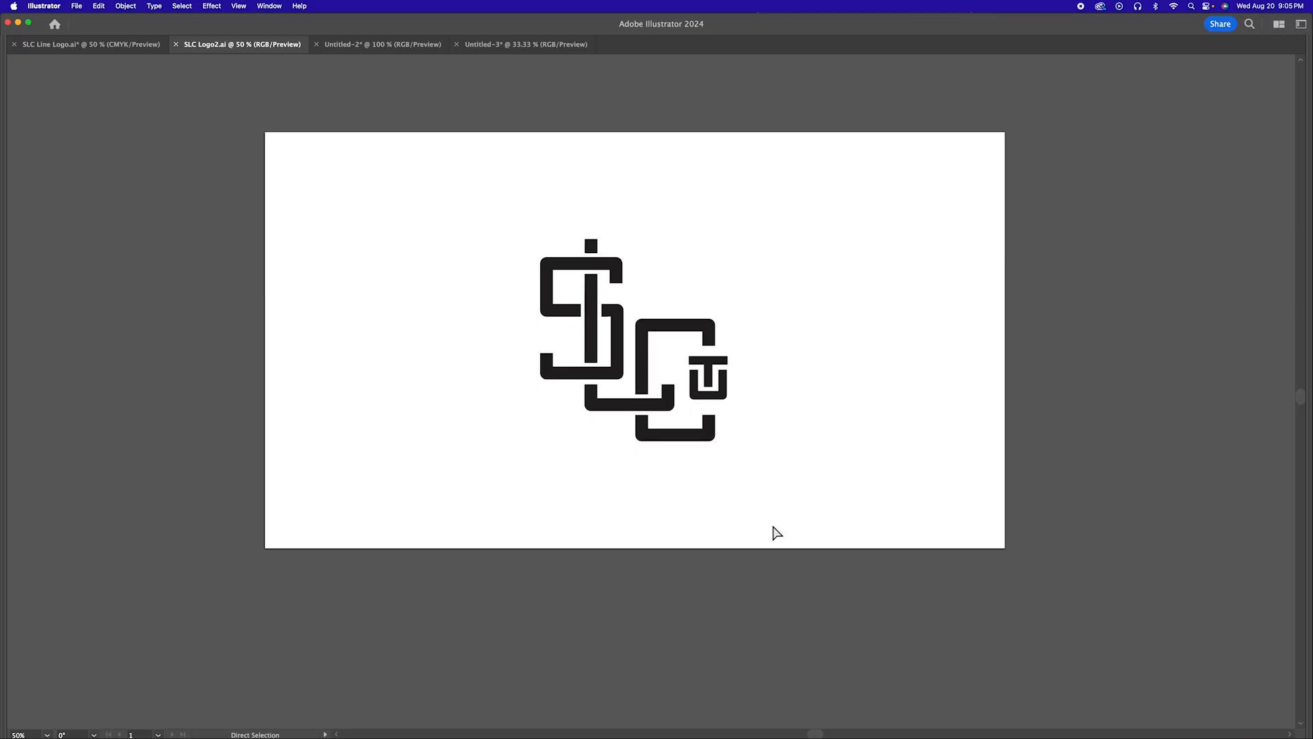
Select the logo's strokes to examine their paths, try moving the upper S stroke away, and undo the move
{"action": "left_click_drag", "start_coordinate": [764, 480], "coordinate": [499, 208]}
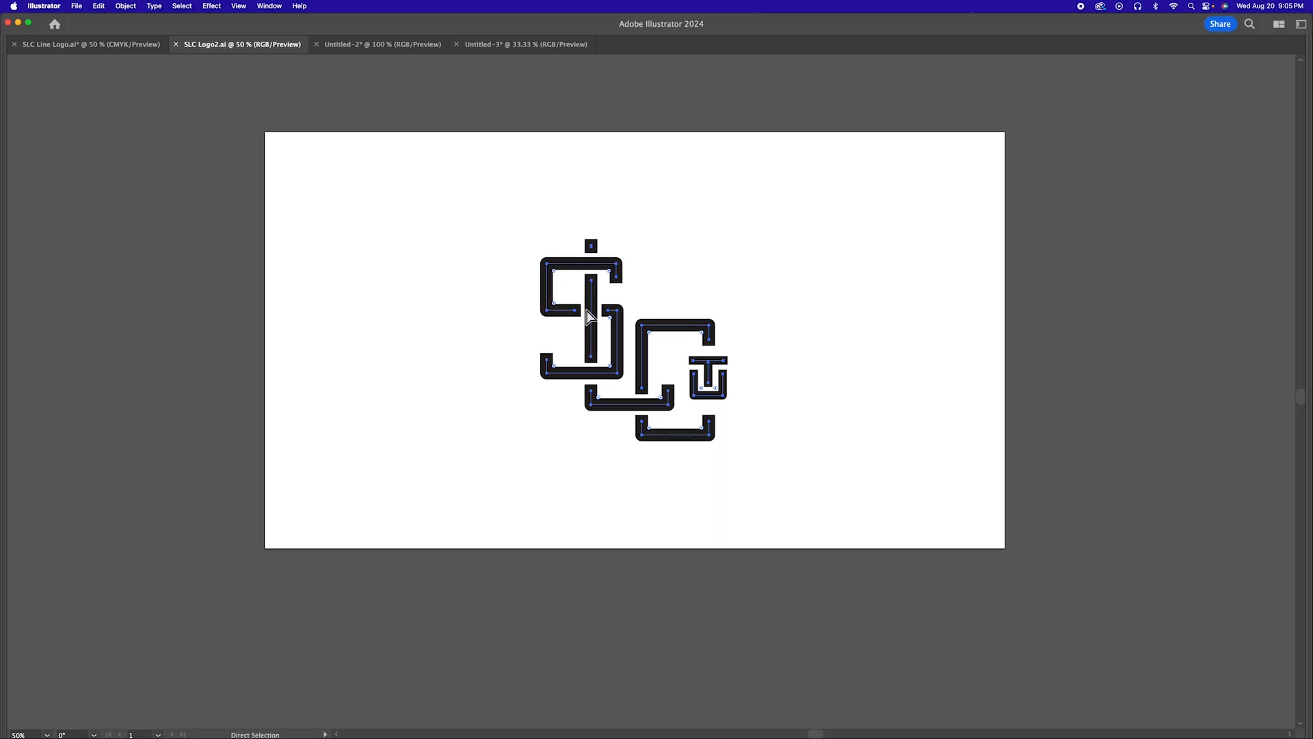
{"action": "left_click", "coordinate": [575, 325]}
{"action": "left_click_drag", "start_coordinate": [577, 309], "coordinate": [836, 220]}
{"action": "key", "text": "super+z"}
Save the logo artwork and deselect its paths
{"action": "key", "text": "super+s"}
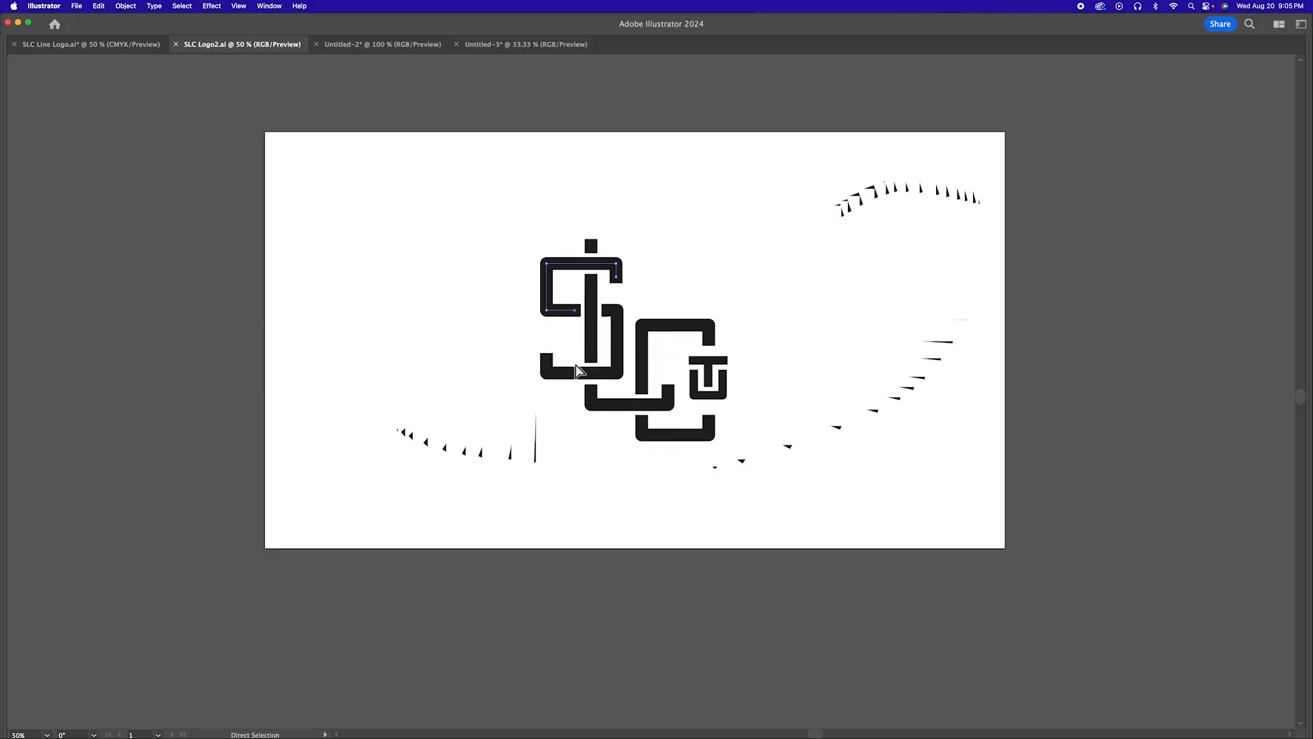
{"action": "left_click_drag", "start_coordinate": [653, 443], "coordinate": [684, 400]}
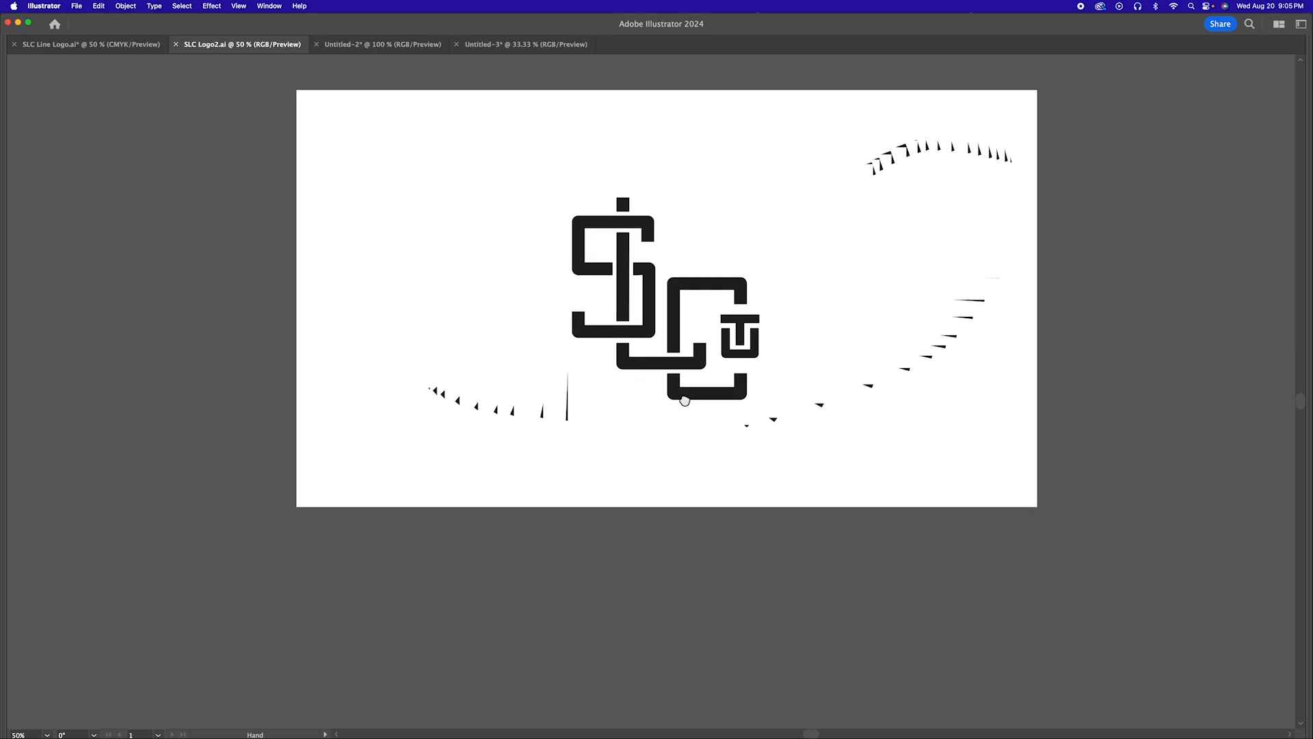
{"action": "left_click", "coordinate": [632, 416], "text": "alt+super"}
{"action": "left_click_drag", "start_coordinate": [725, 311], "coordinate": [639, 388]}
{"action": "left_click", "coordinate": [586, 398], "text": "super"}
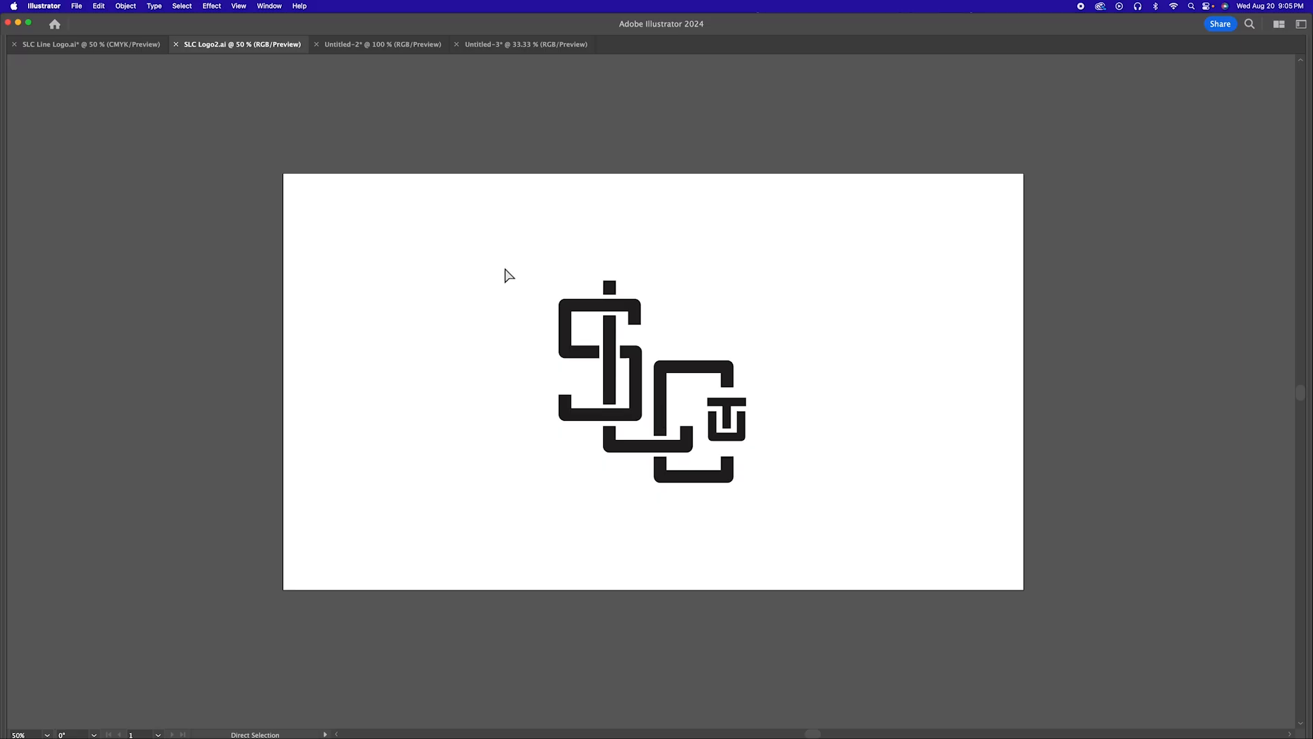
Switch to After Effects and choose SLC Logo2.ai as the file to import
{"action": "key", "text": "super+Tab"}
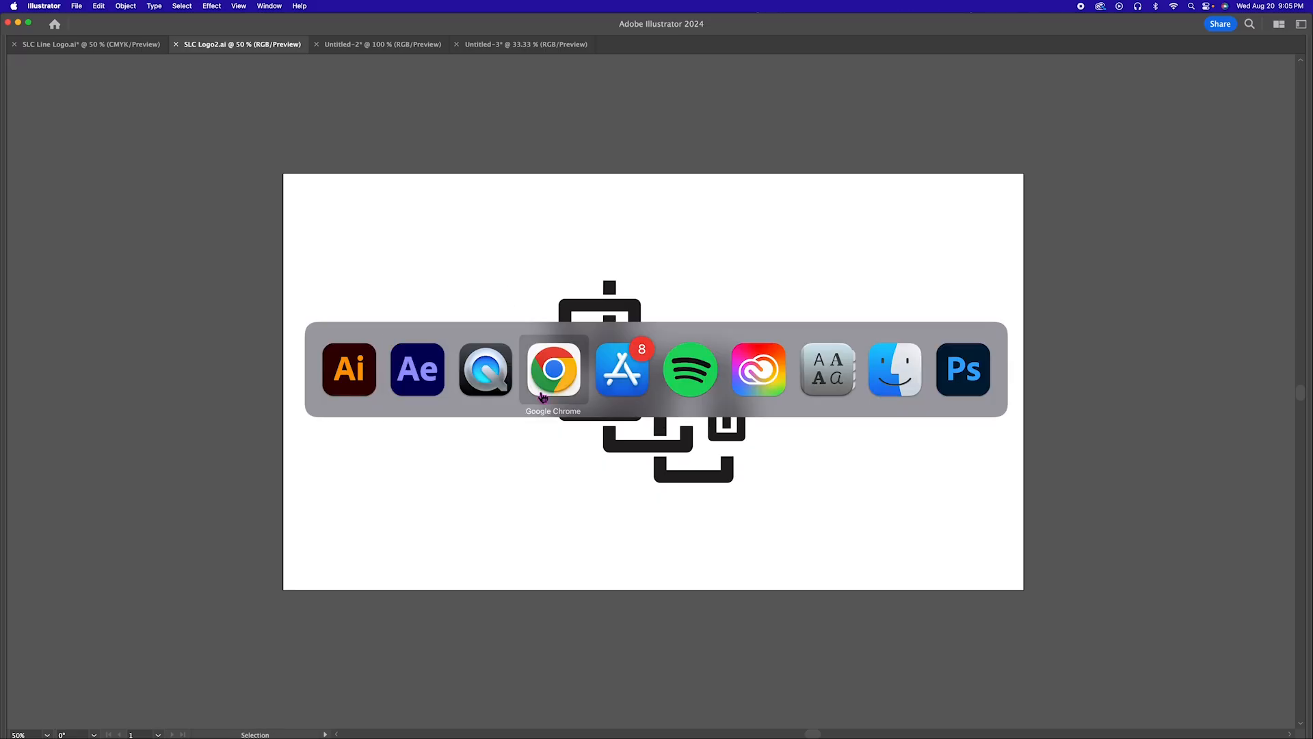
{"action": "left_click", "coordinate": [432, 385]}
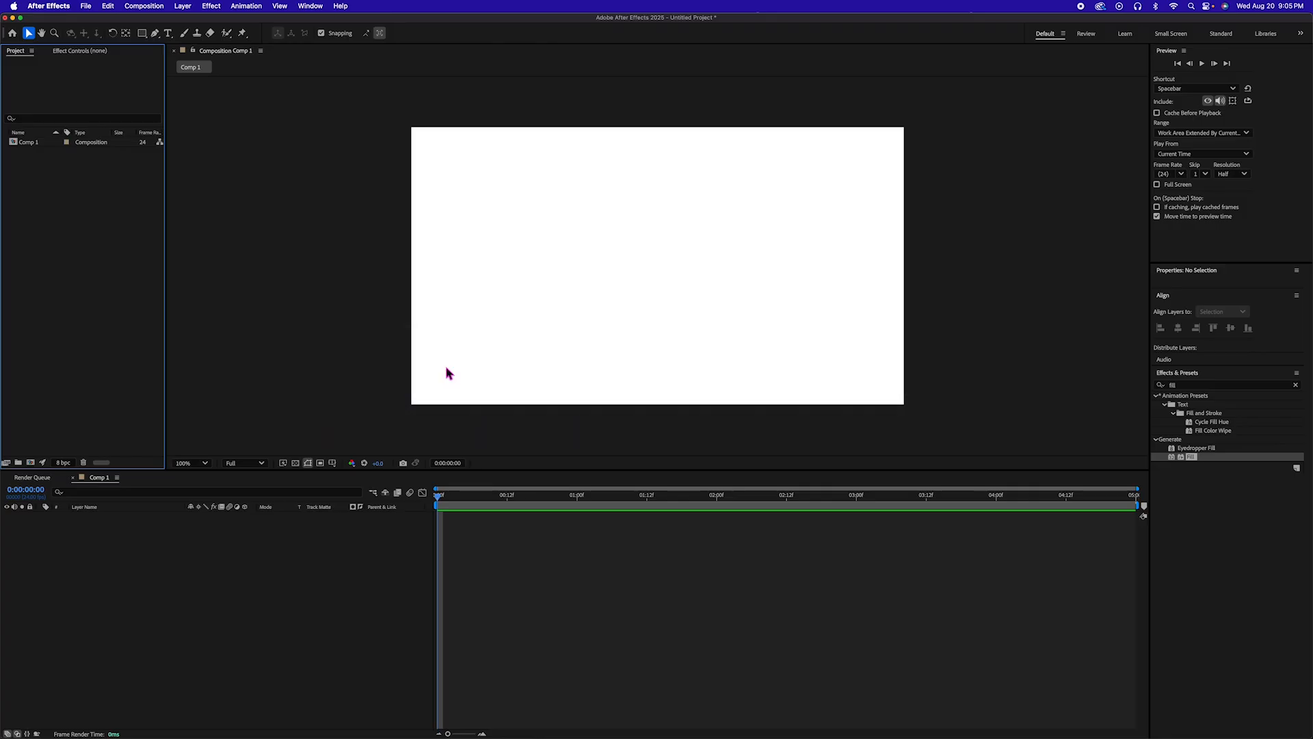
{"action": "double_click", "coordinate": [82, 254]}
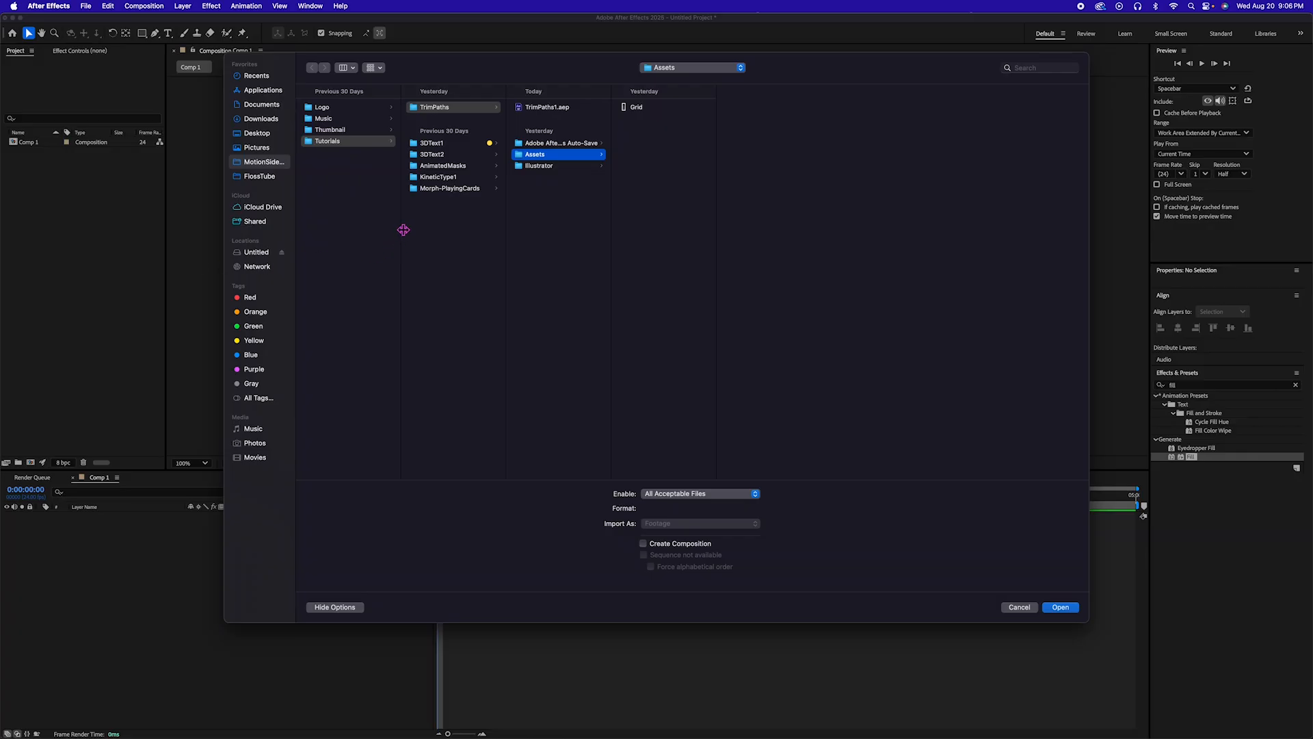
{"action": "left_click", "coordinate": [1071, 610]}
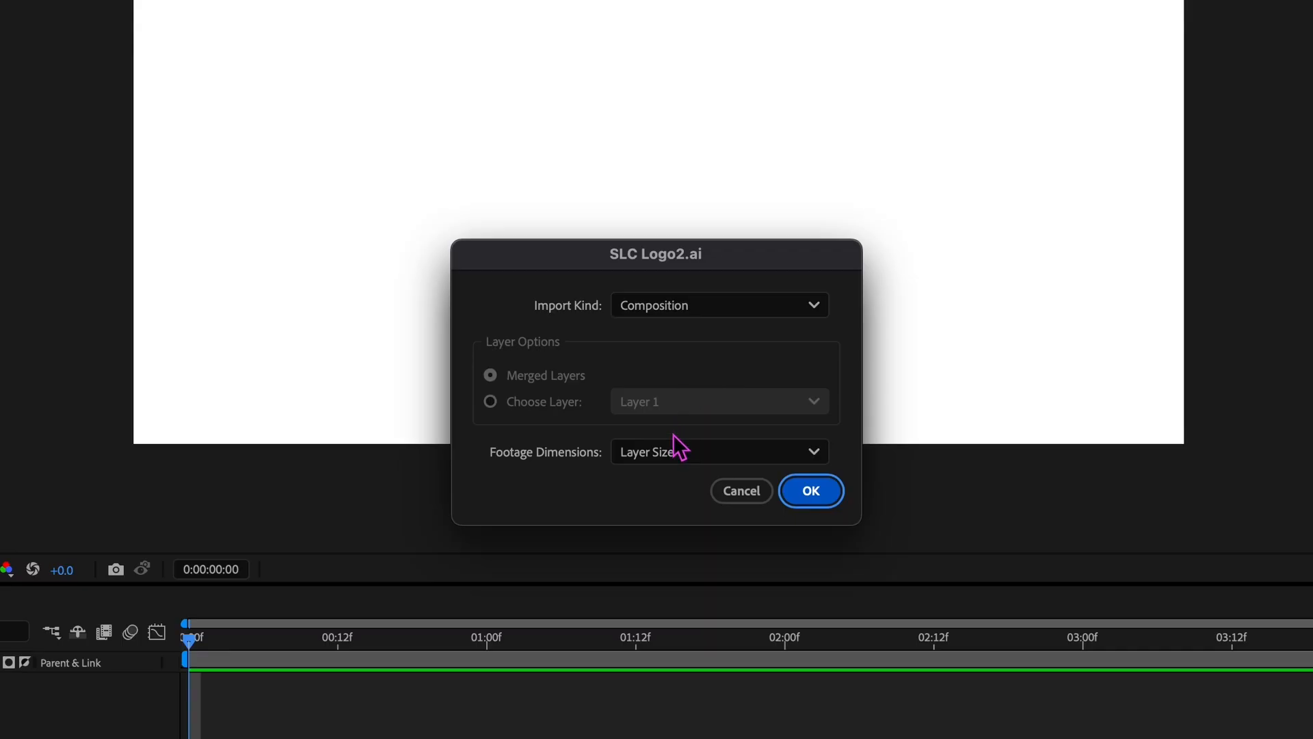
Import the logo file as a Composition with footage dimensions set to Layer Size
{"action": "left_click", "coordinate": [665, 407]}
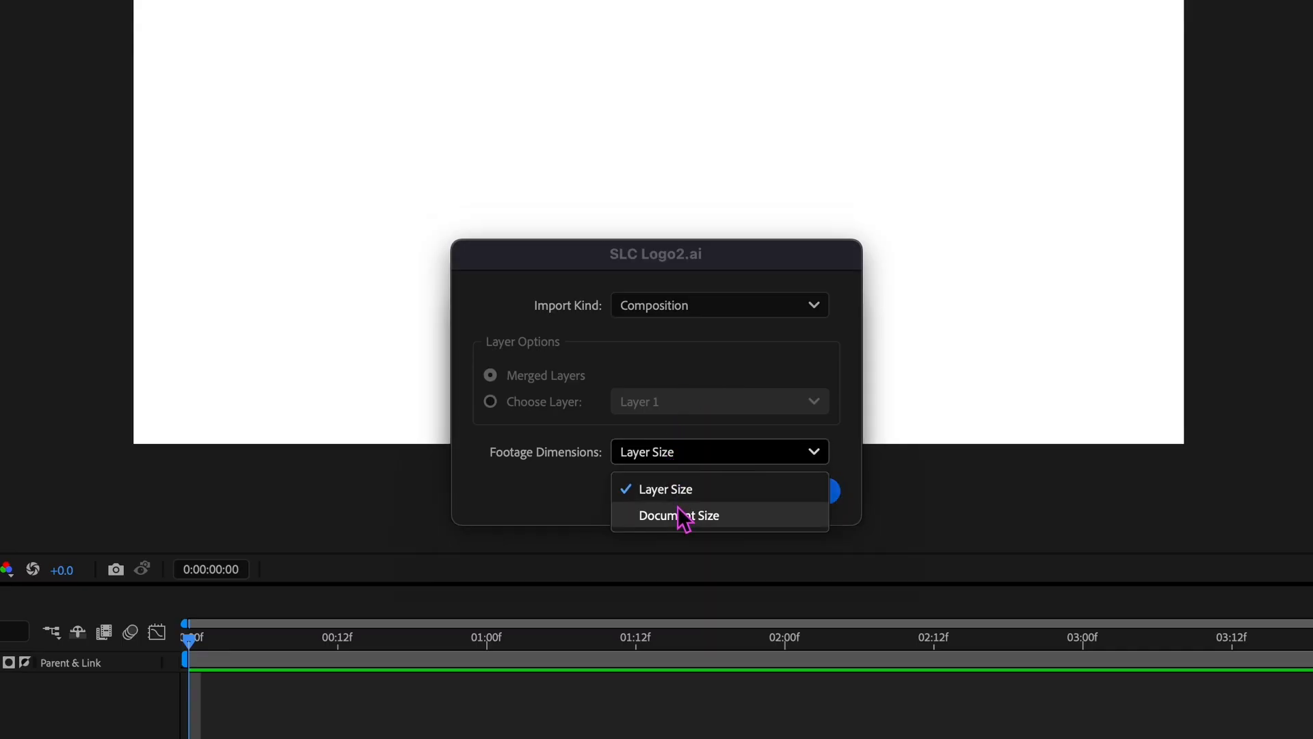
{"action": "left_click", "coordinate": [725, 305]}
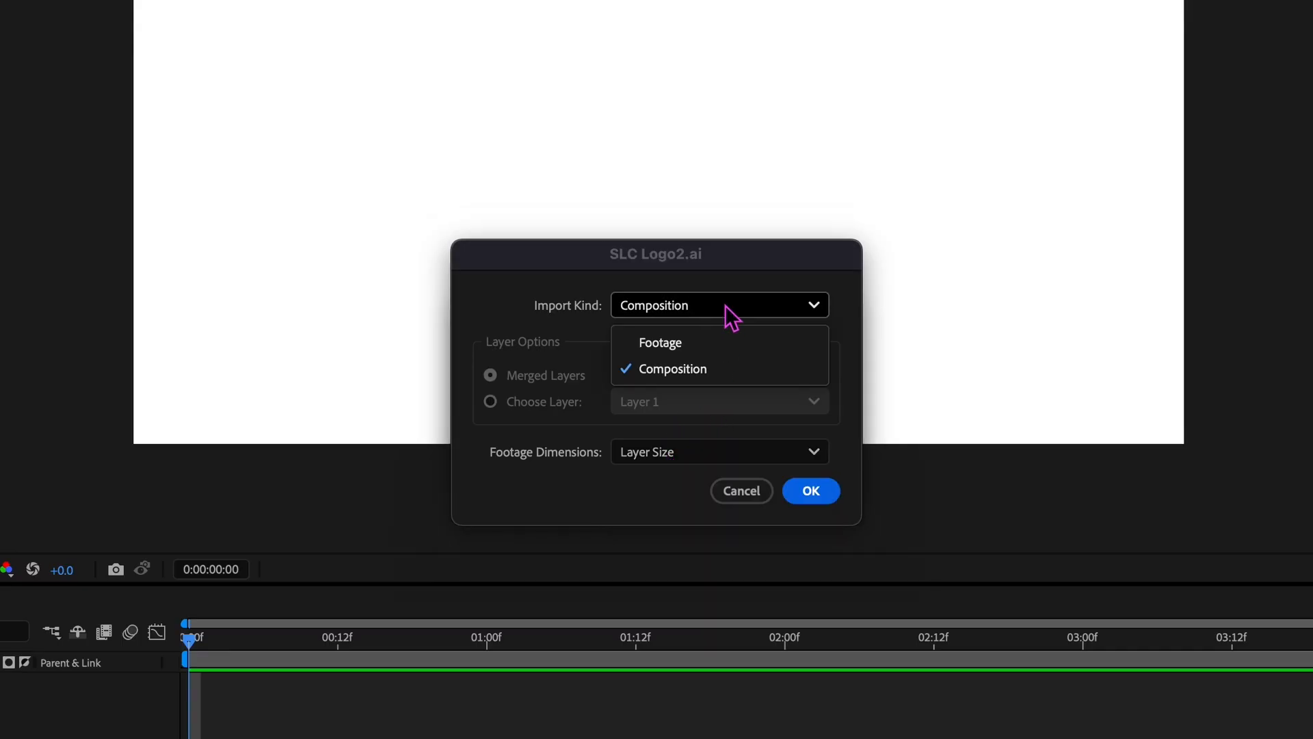
{"action": "left_click", "coordinate": [680, 346]}
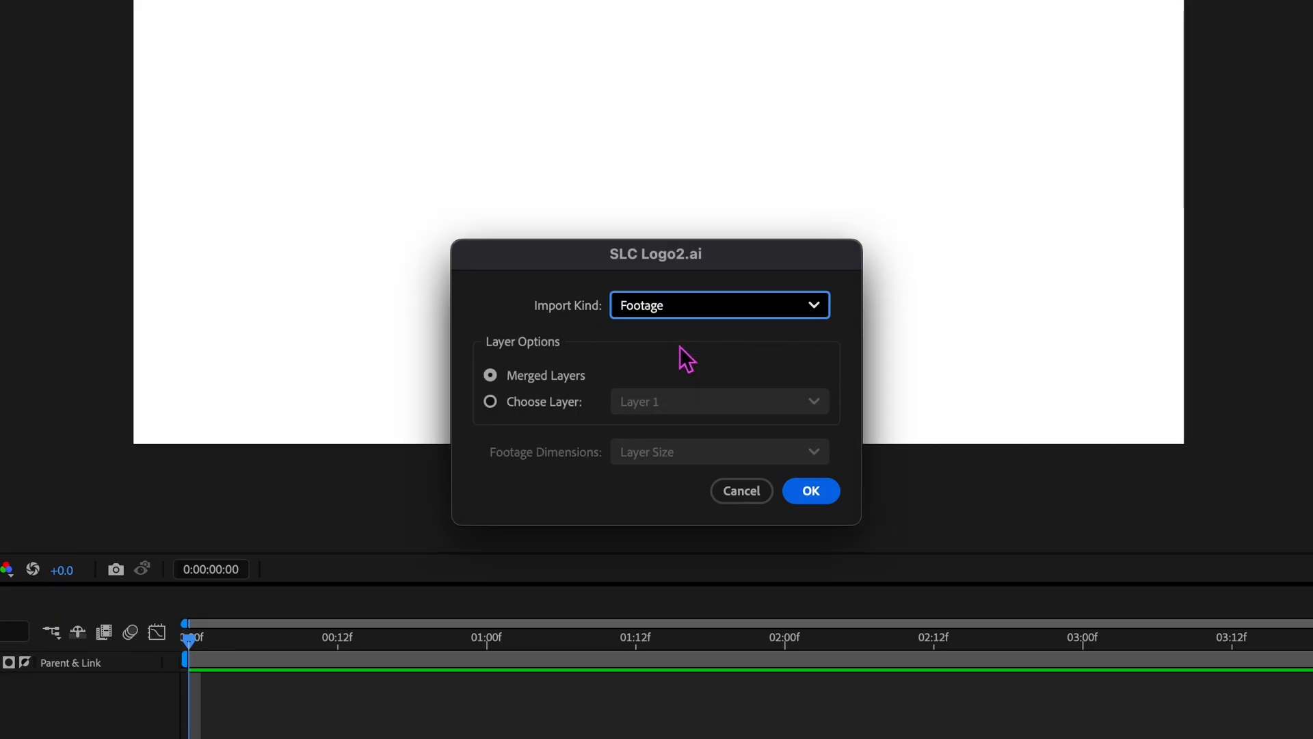
{"action": "left_click", "coordinate": [698, 306]}
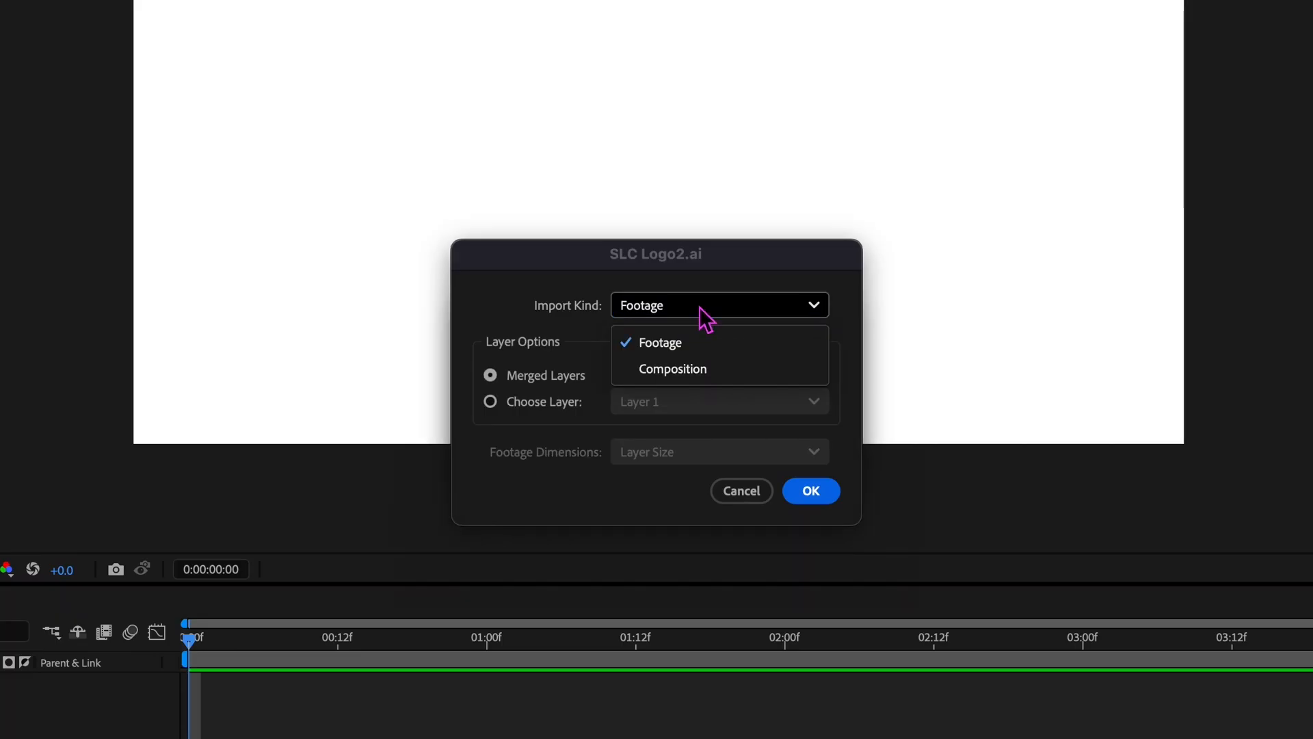
{"action": "left_click", "coordinate": [674, 373]}
{"action": "left_click", "coordinate": [668, 453]}
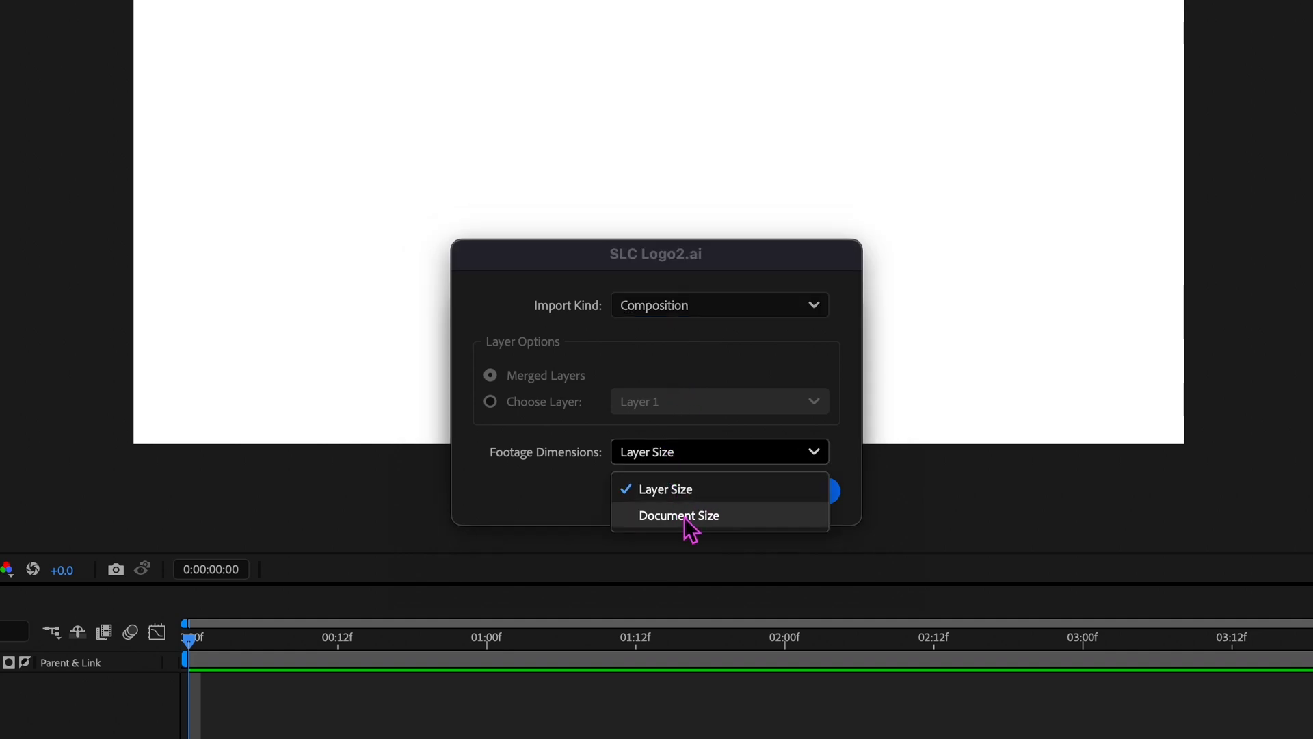
{"action": "left_click", "coordinate": [853, 504]}
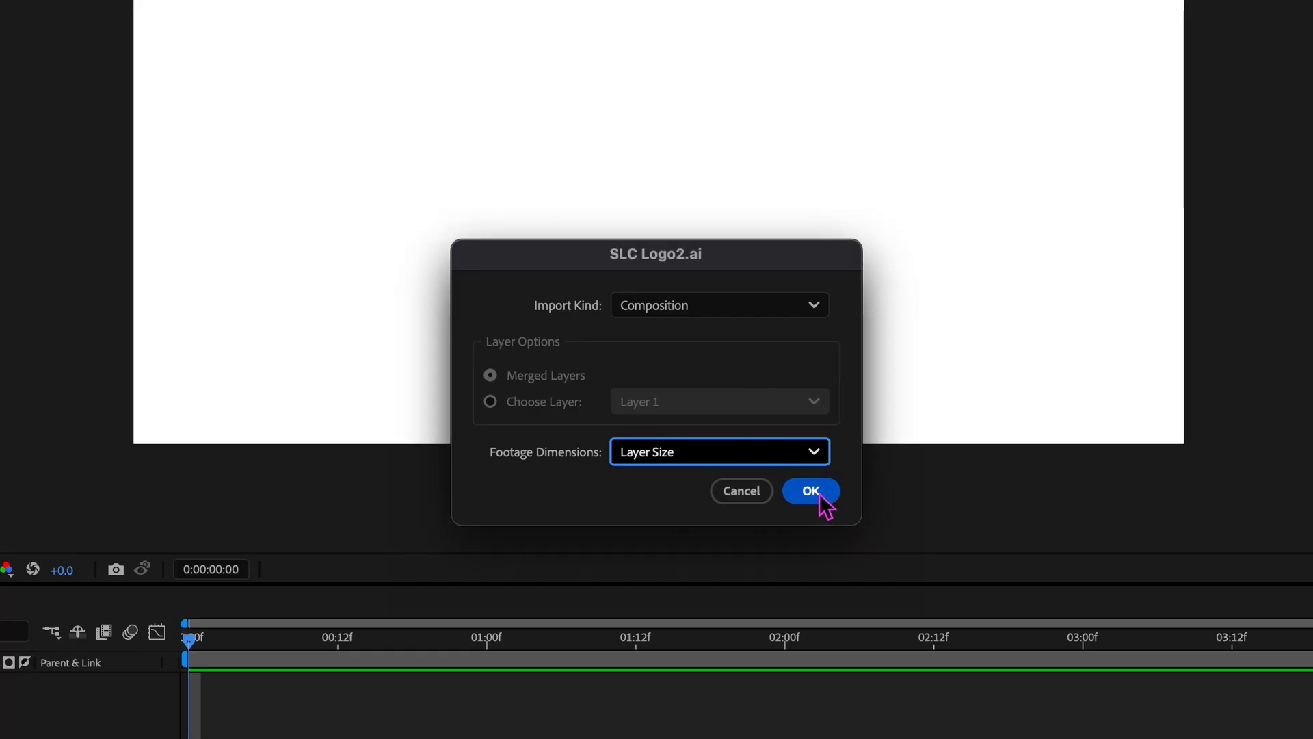
{"action": "left_click", "coordinate": [820, 502]}
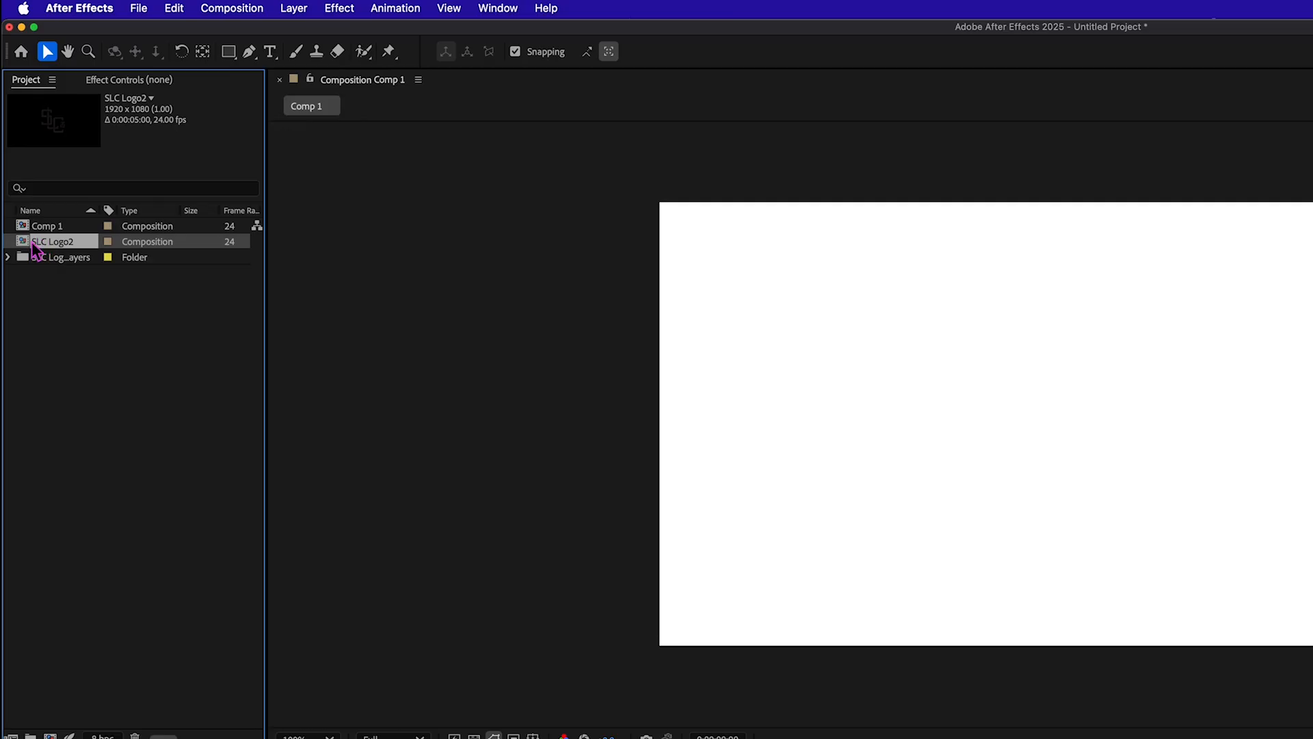
Open the SLC Logo2 composition and show its transparency grid
{"action": "double_click", "coordinate": [30, 245]}
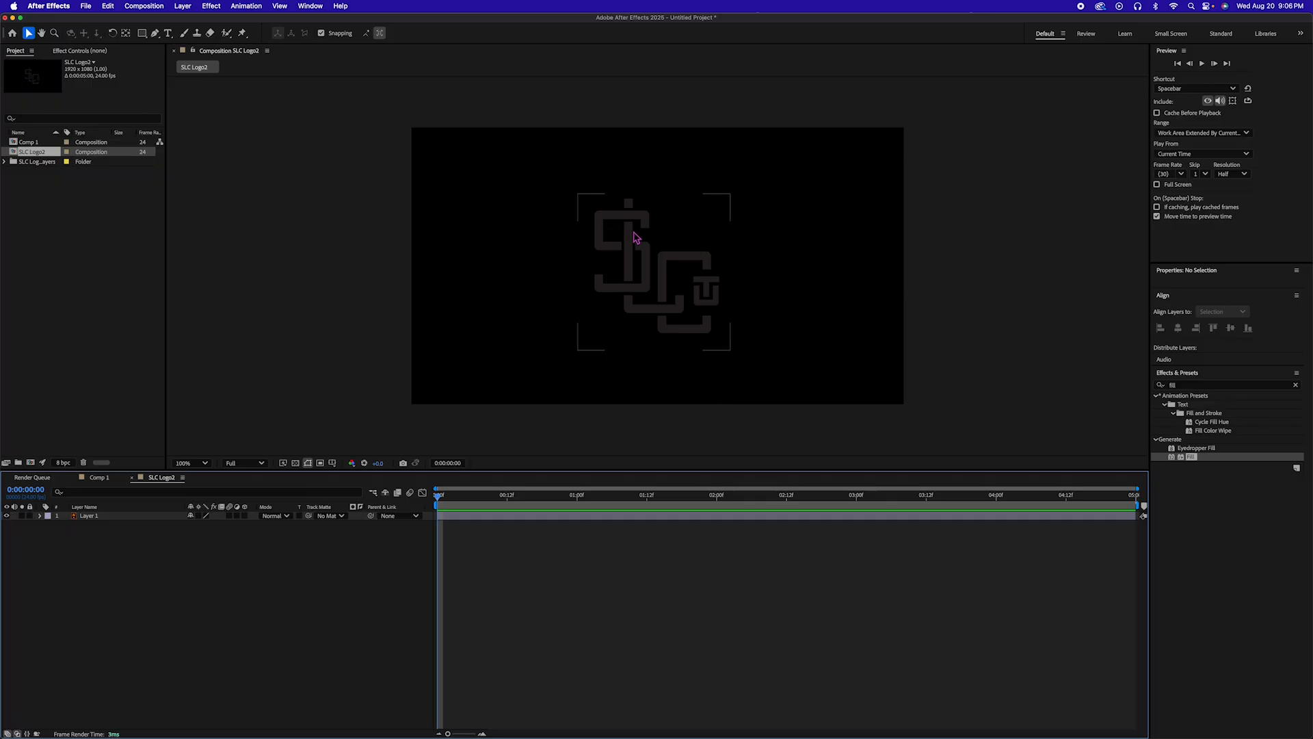
{"action": "left_click", "coordinate": [295, 463]}
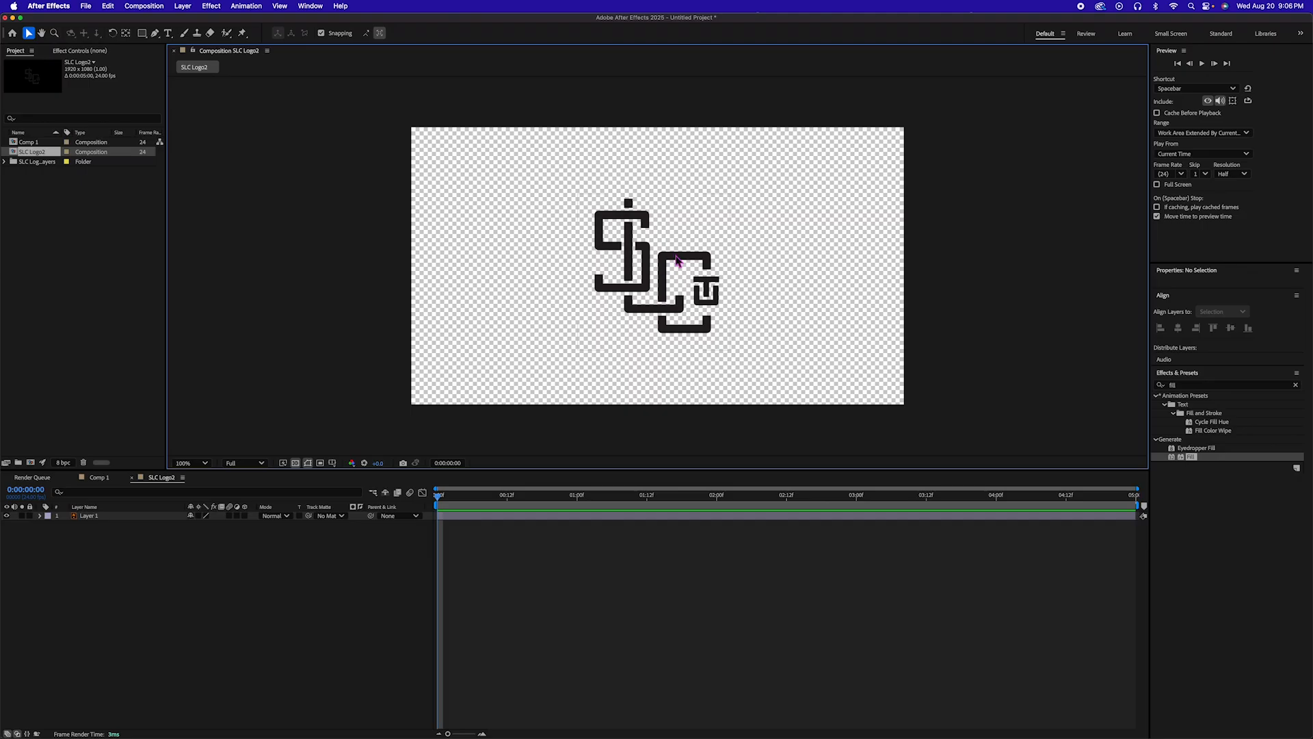
Create shapes from the logo's vector layer, Layer 1
{"action": "left_click", "coordinate": [677, 261]}
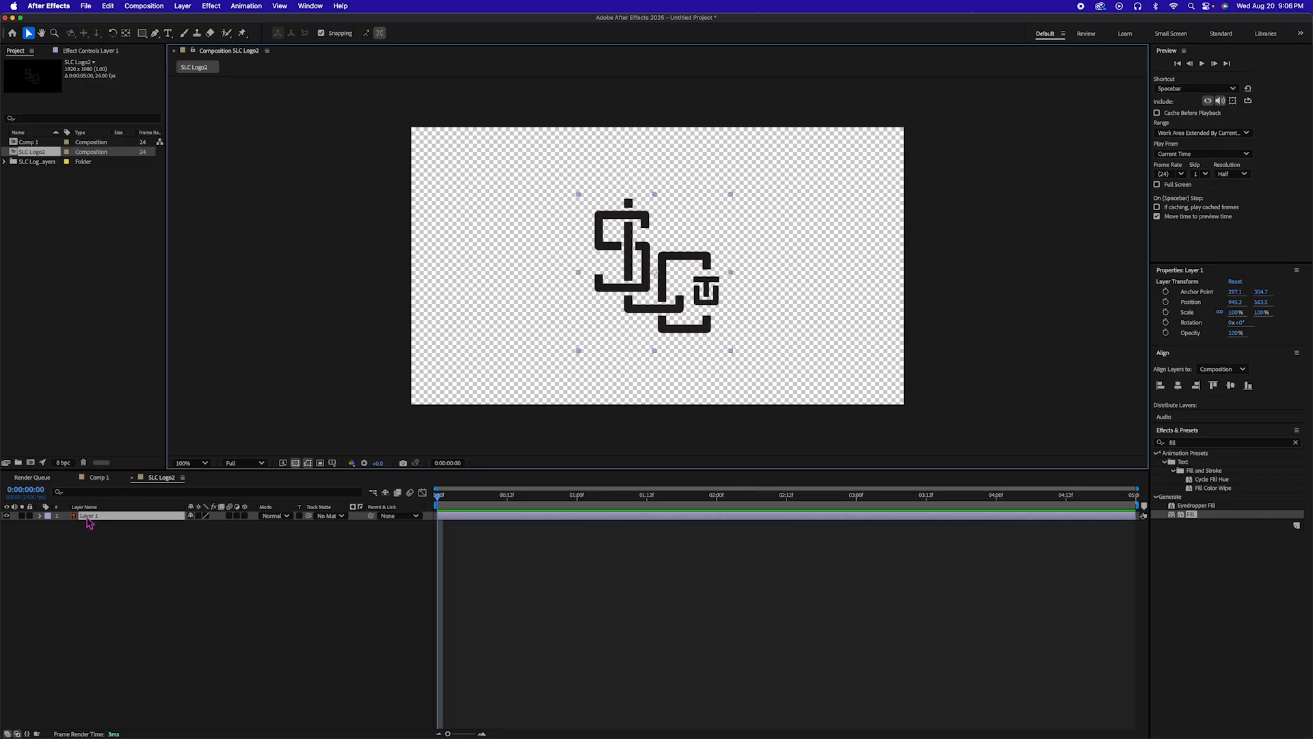
{"action": "right_click", "coordinate": [91, 521]}
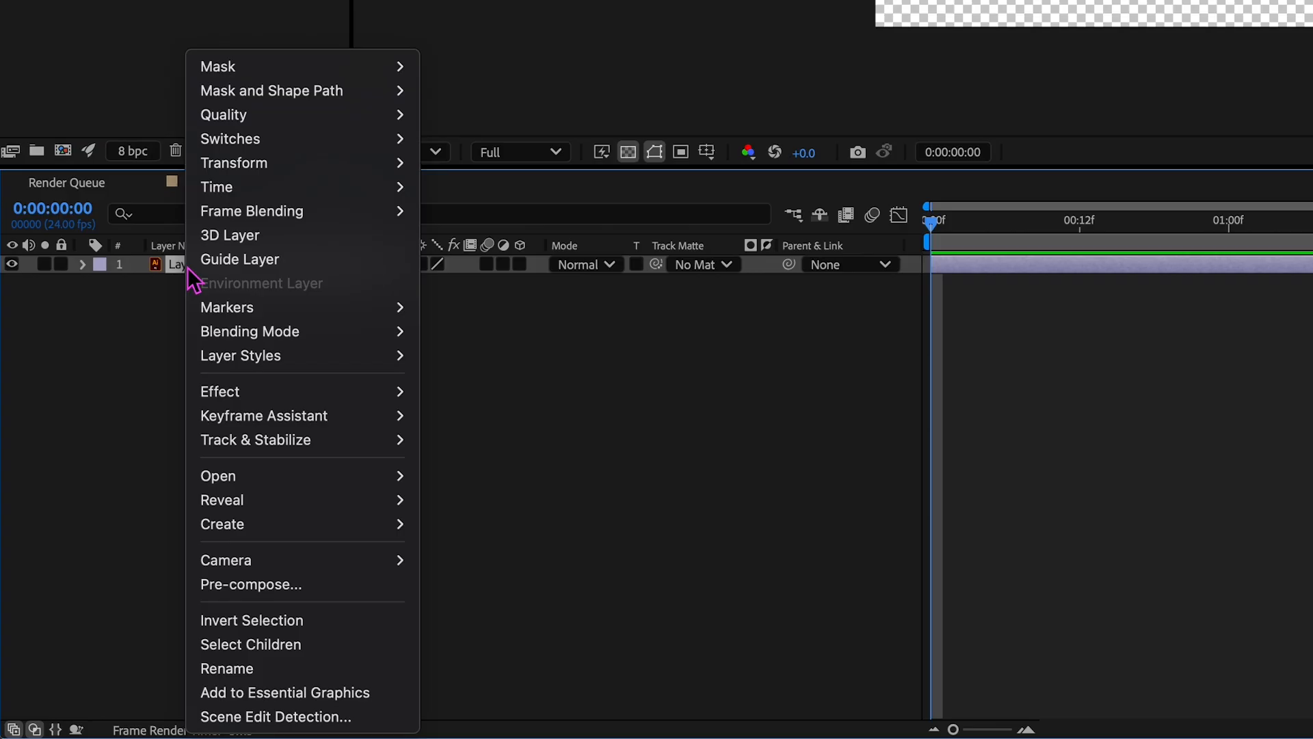
{"action": "mouse_move", "coordinate": [281, 522]}
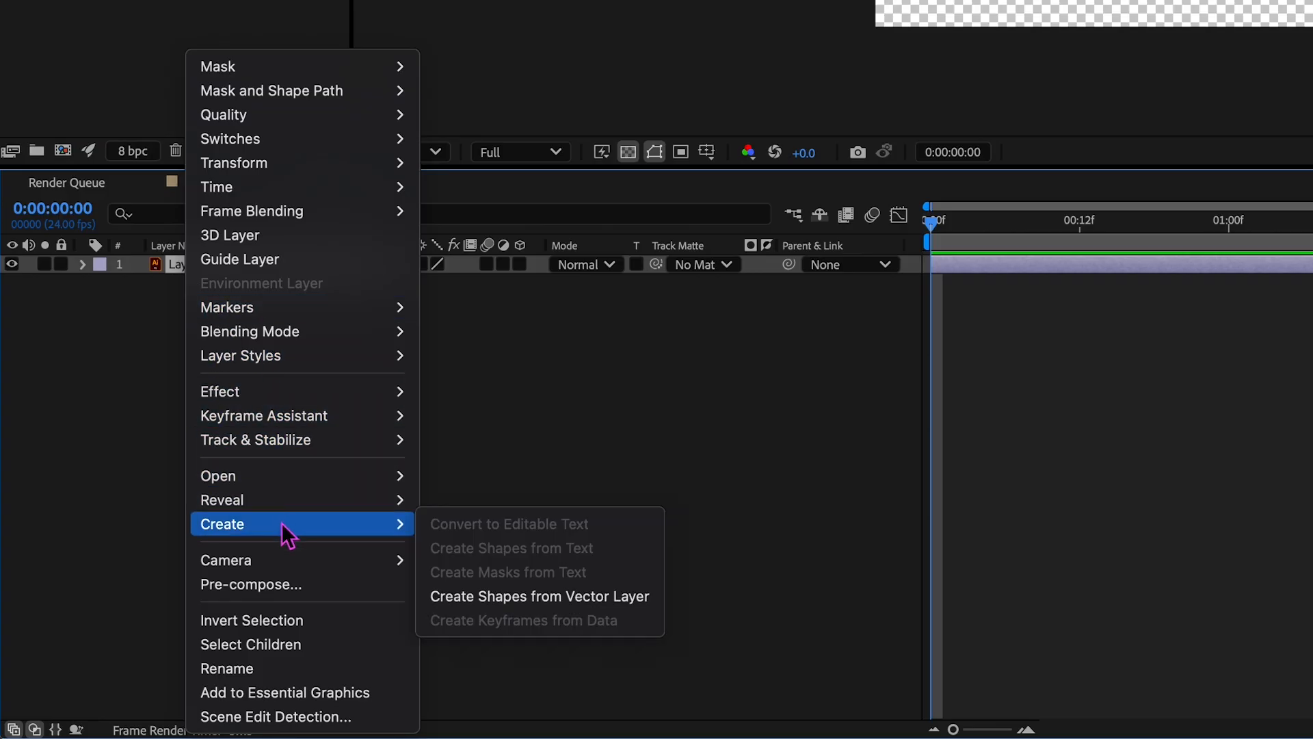
{"action": "left_click", "coordinate": [530, 596]}
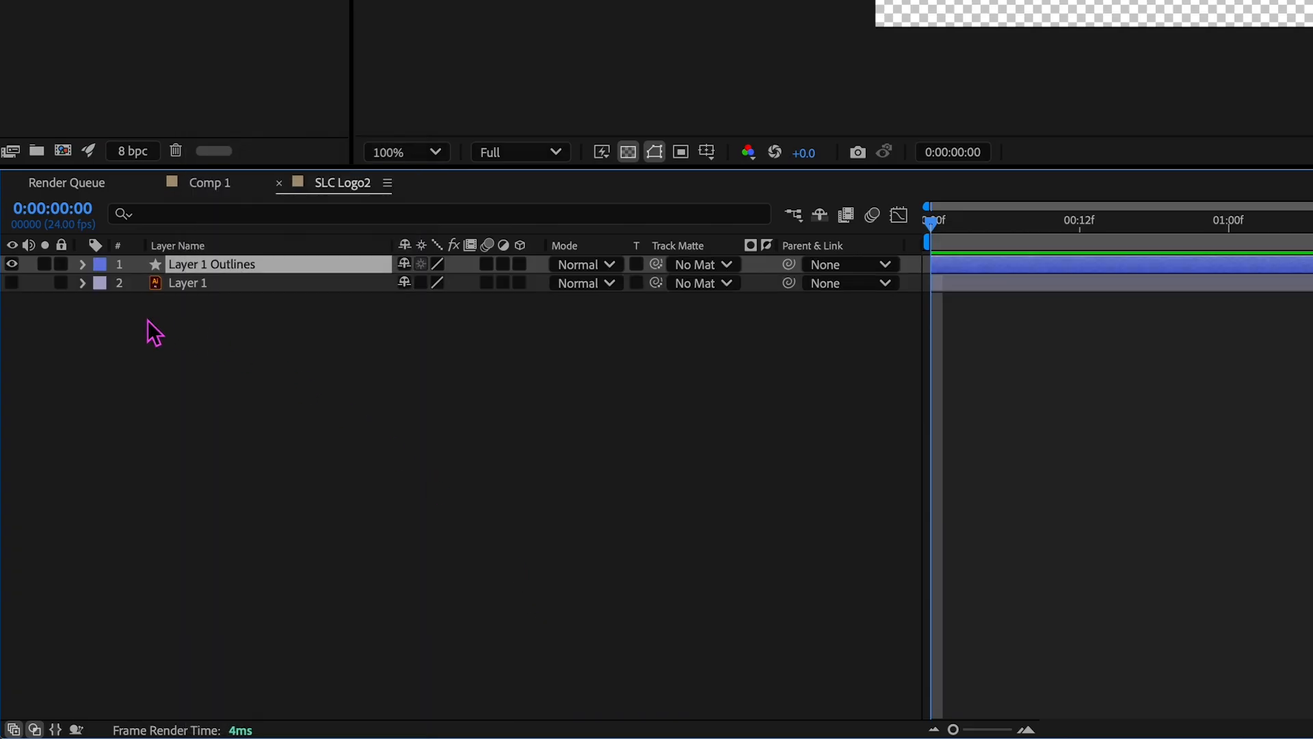
Examine the individual shape groups inside the contents of Layer 1 Outlines, from Group 1 through Group 9
{"action": "left_click", "coordinate": [83, 265]}
{"action": "left_click", "coordinate": [101, 283]}
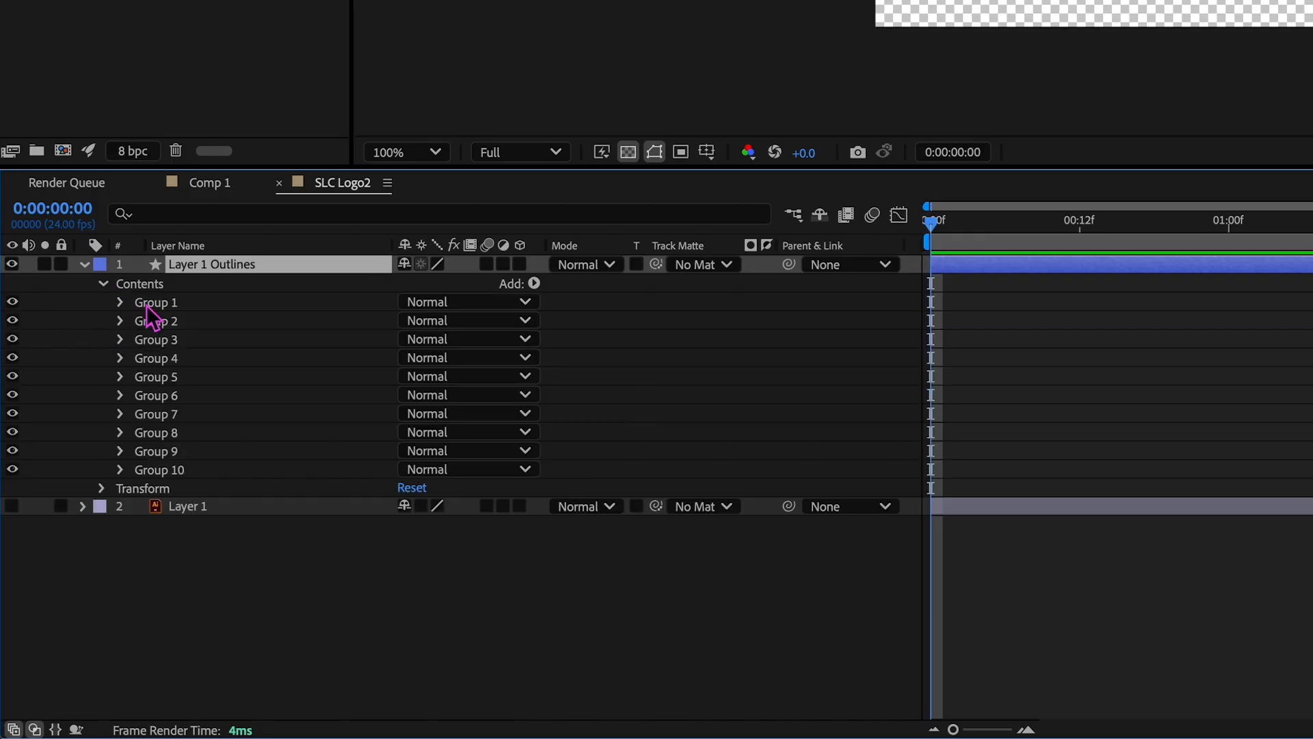
{"action": "left_click", "coordinate": [154, 303]}
{"action": "left_click", "coordinate": [150, 320]}
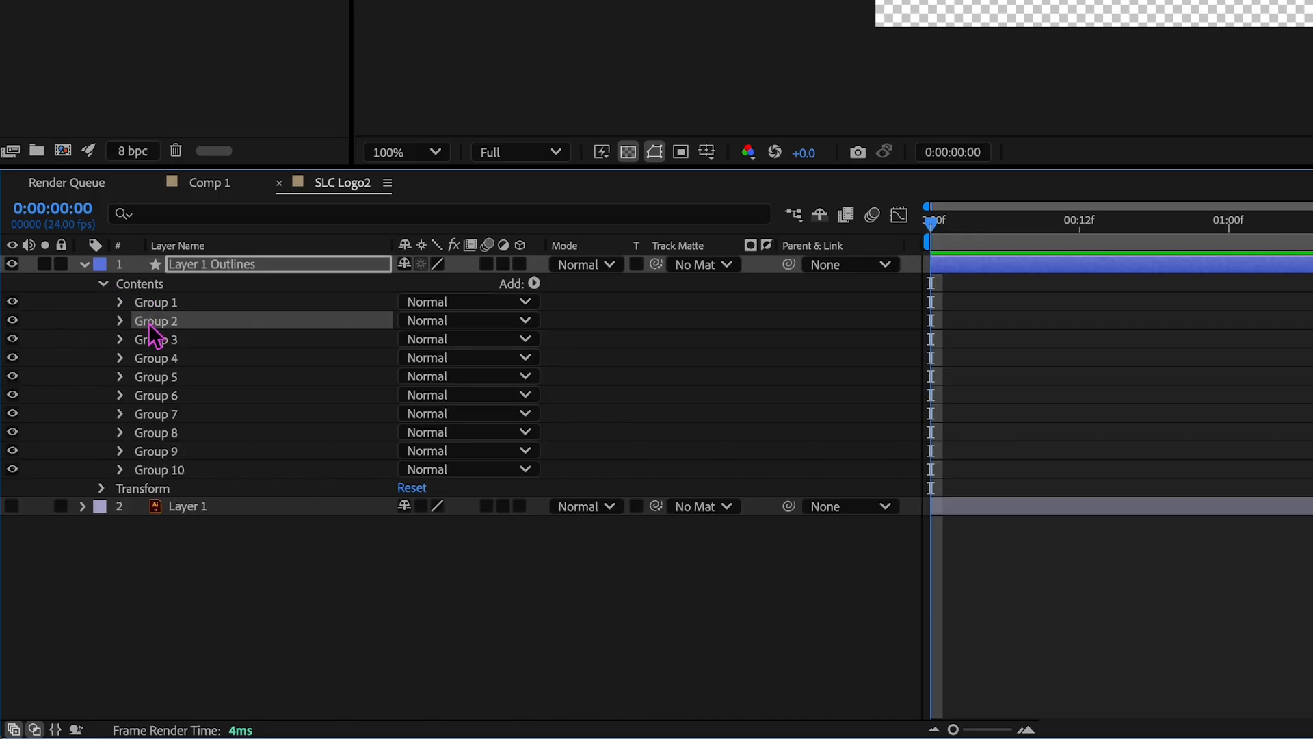
{"action": "left_click", "coordinate": [154, 341]}
{"action": "left_click", "coordinate": [157, 360]}
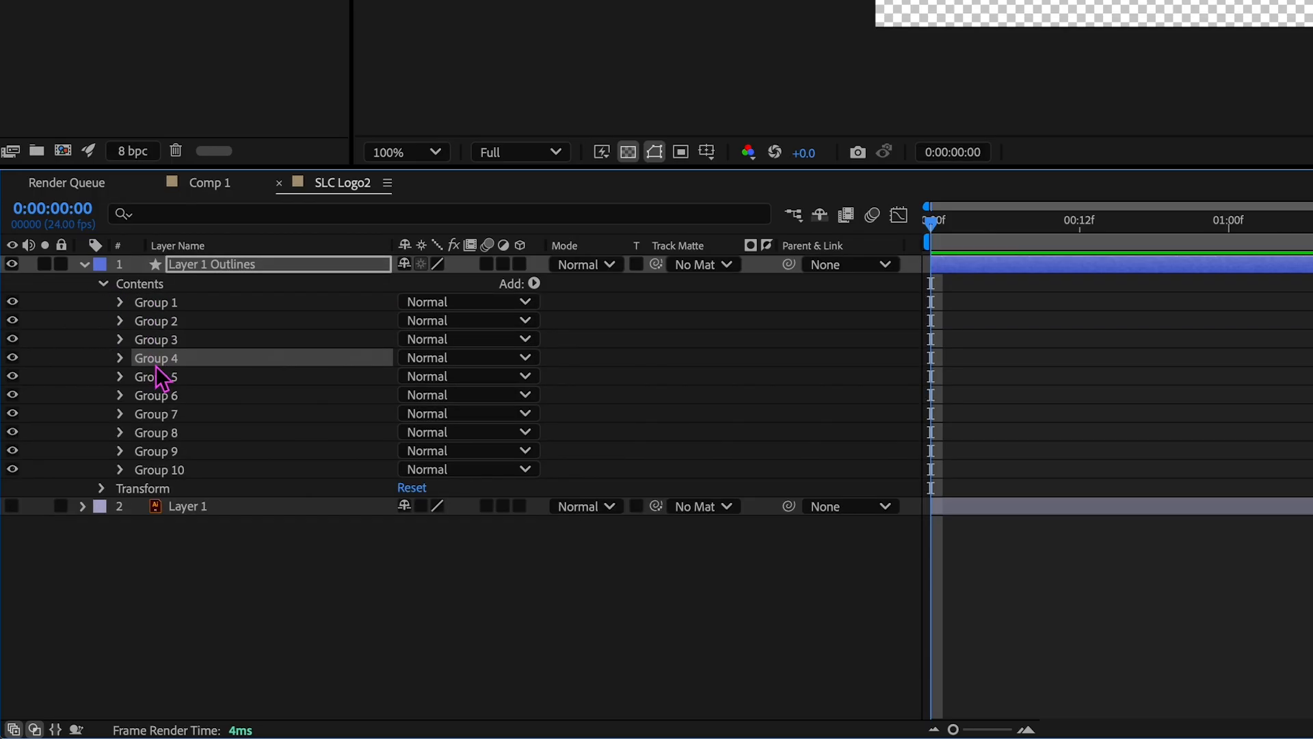
{"action": "left_click", "coordinate": [158, 378]}
{"action": "left_click", "coordinate": [152, 396]}
{"action": "left_click", "coordinate": [150, 414]}
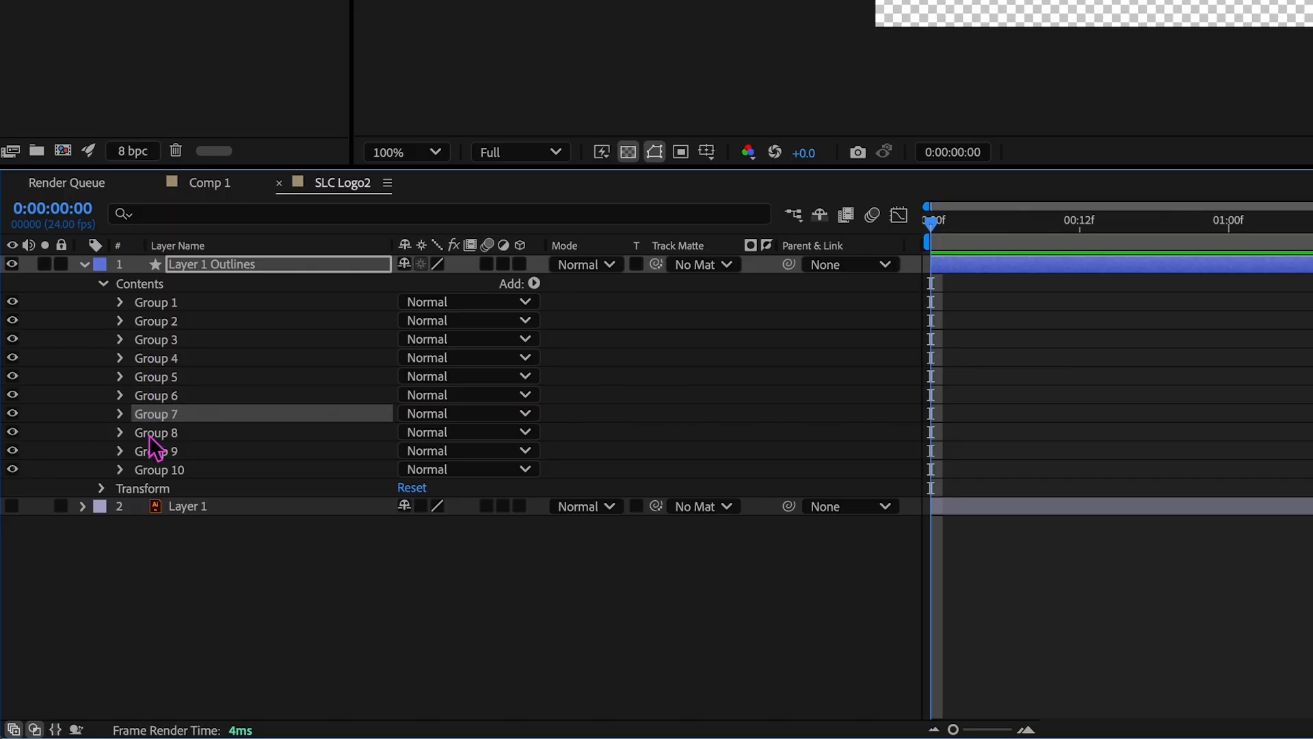
{"action": "left_click", "coordinate": [151, 433]}
{"action": "left_click", "coordinate": [150, 451]}
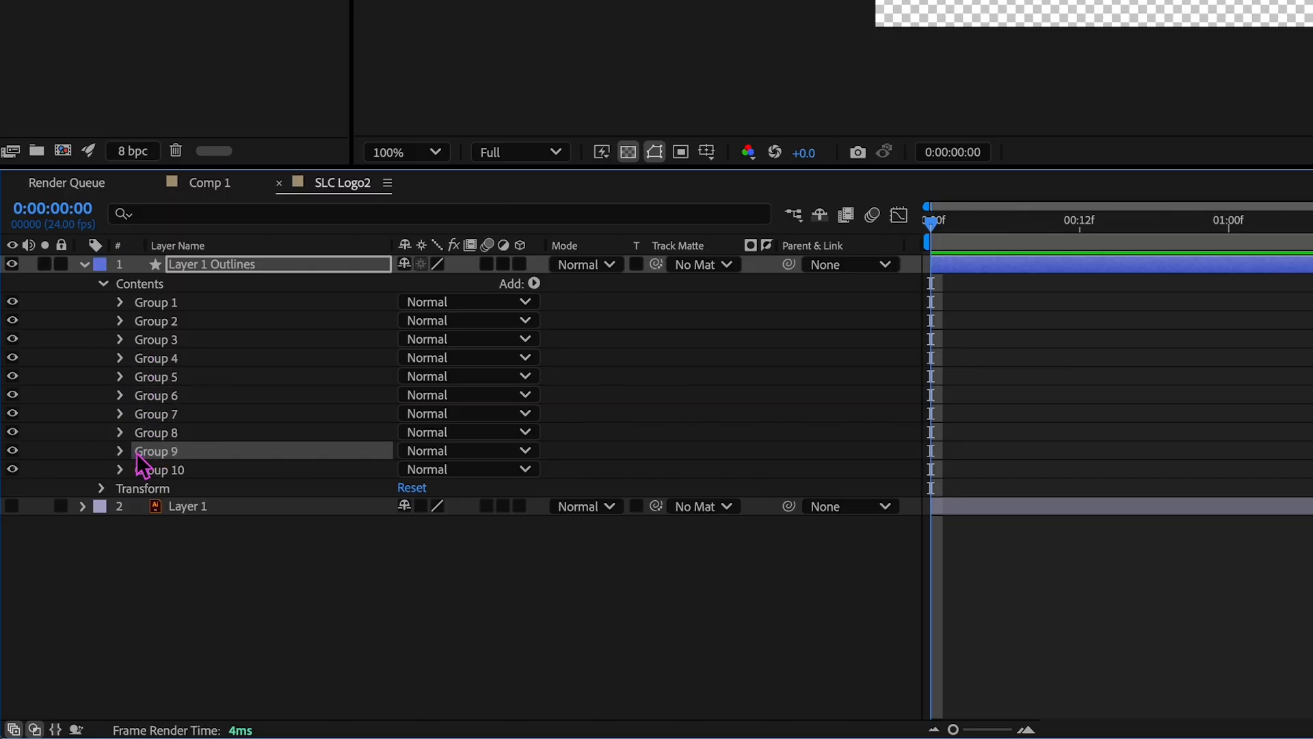
{"action": "left_click", "coordinate": [83, 264]}
Copy the Layer 1 Outlines layer from SLC Logo2 into Comp 1
{"action": "left_click", "coordinate": [214, 268]}
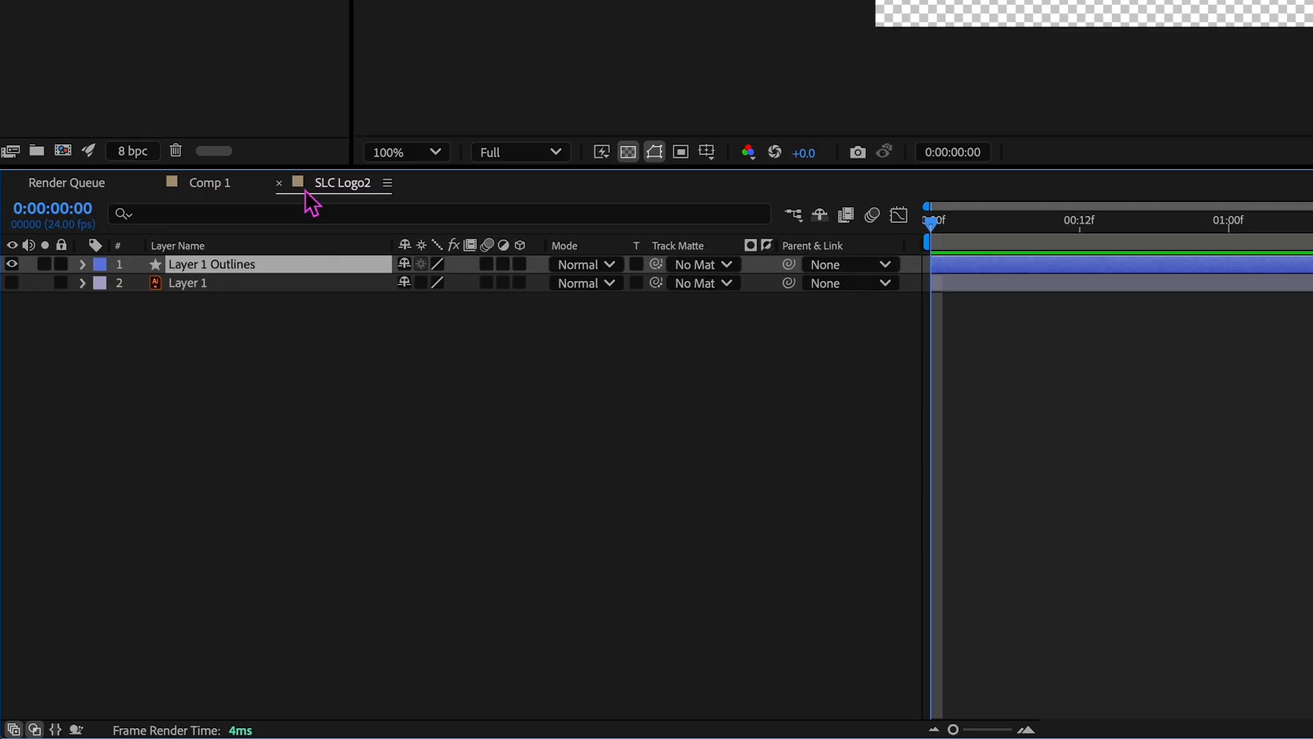
{"action": "left_click", "coordinate": [205, 195]}
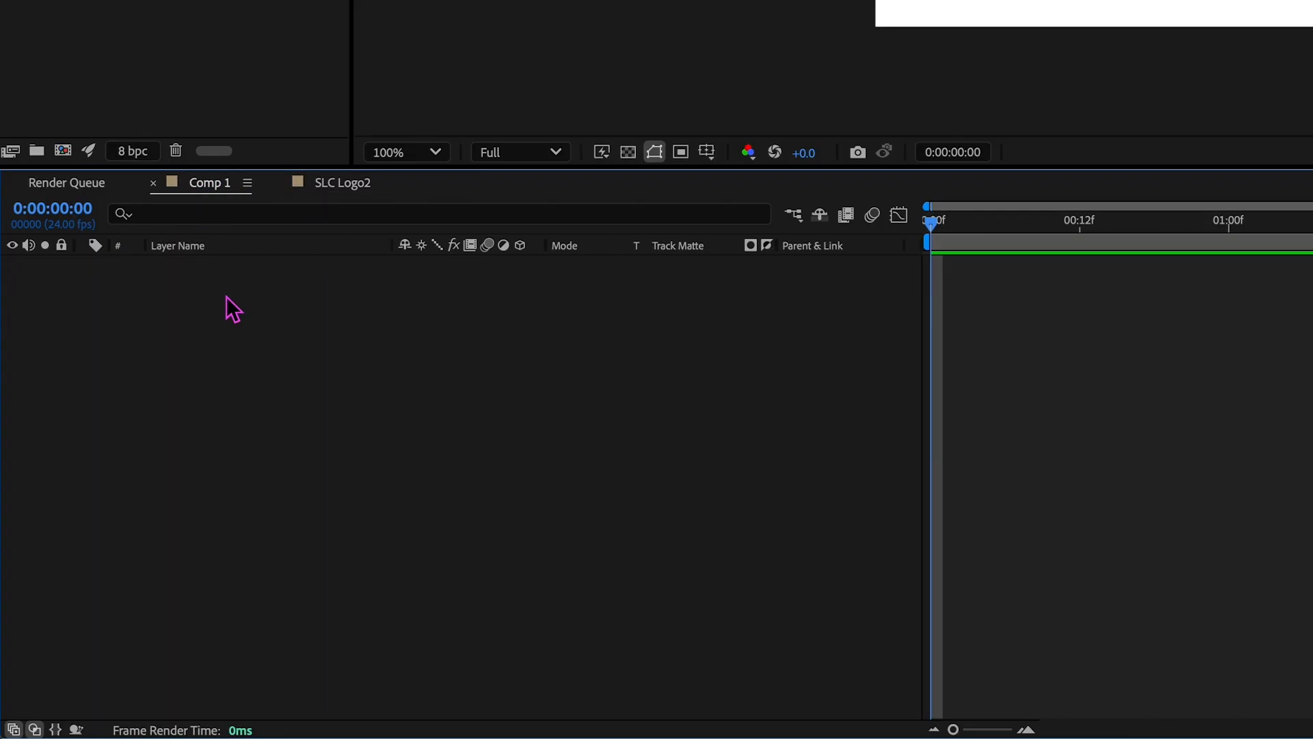
{"action": "key", "text": "ctrl+v"}
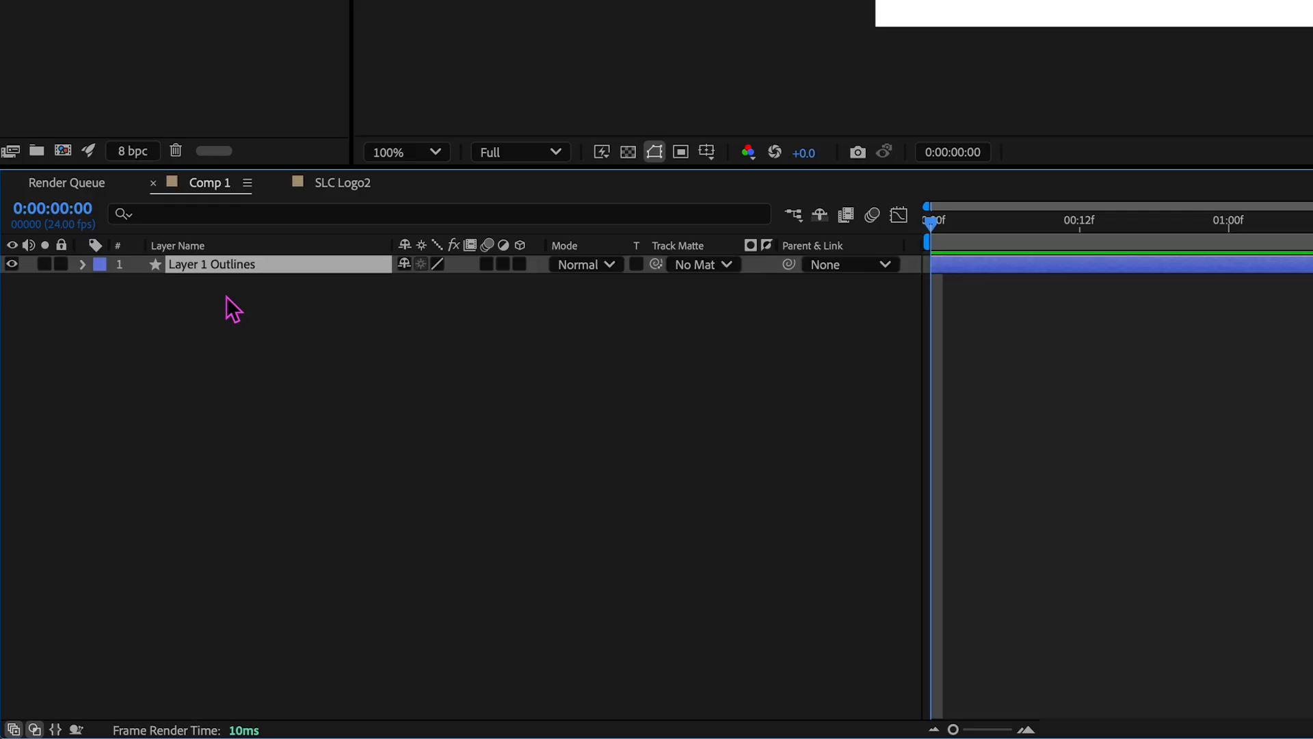
Add Trim Paths to the contents of Layer 1 Outlines in Comp 1
{"action": "left_click", "coordinate": [82, 264]}
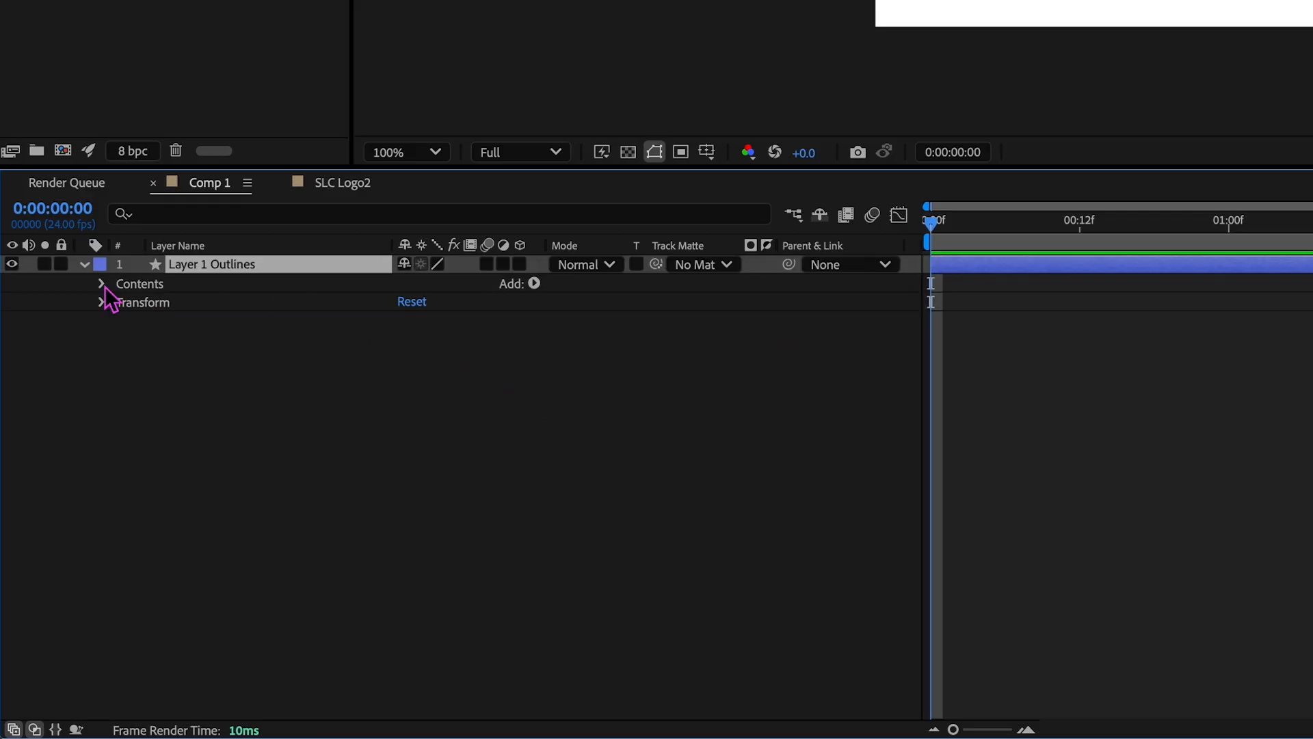
{"action": "left_click", "coordinate": [101, 283]}
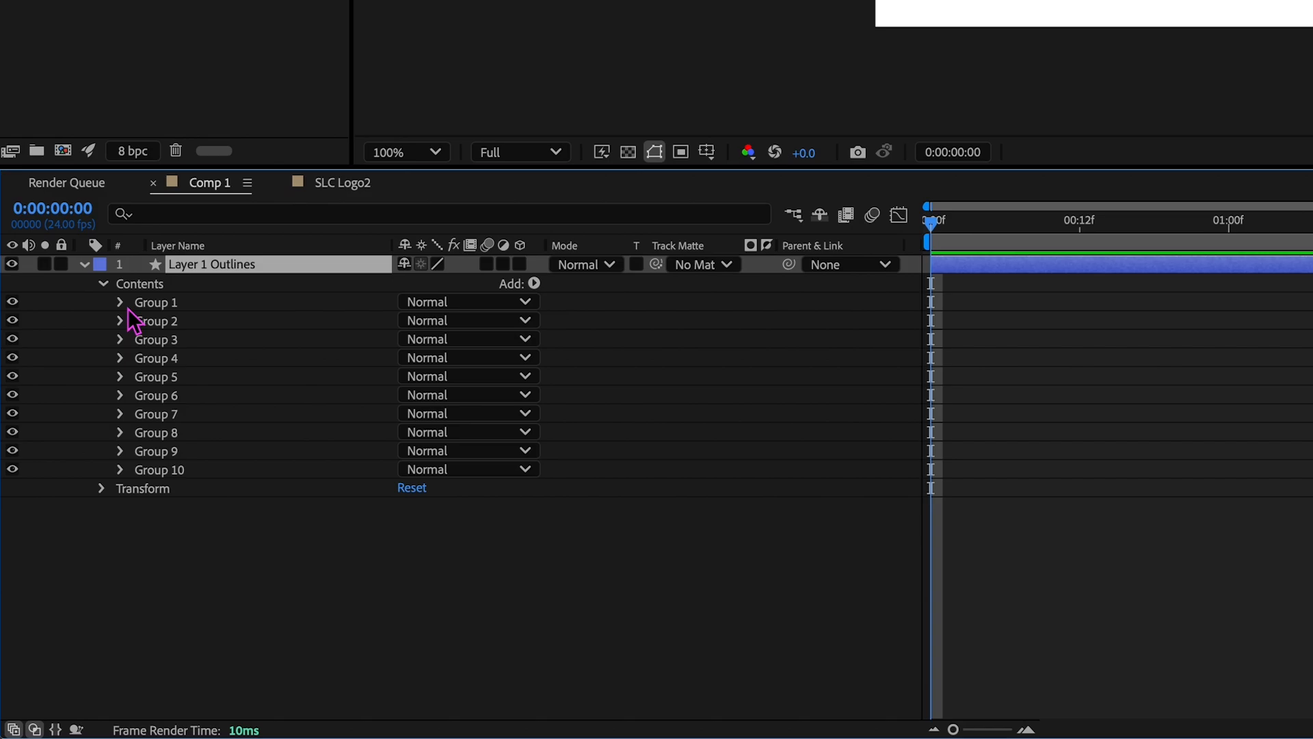
{"action": "left_click", "coordinate": [535, 283]}
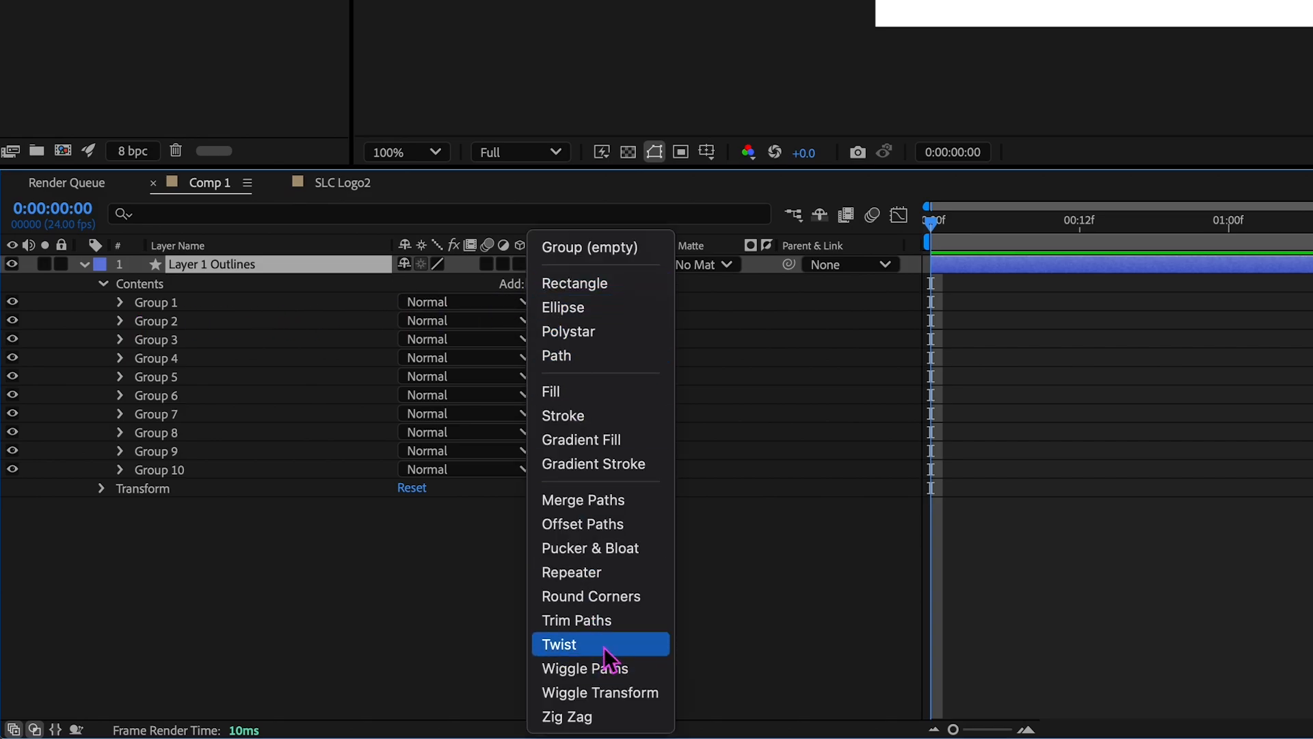
{"action": "left_click", "coordinate": [604, 620]}
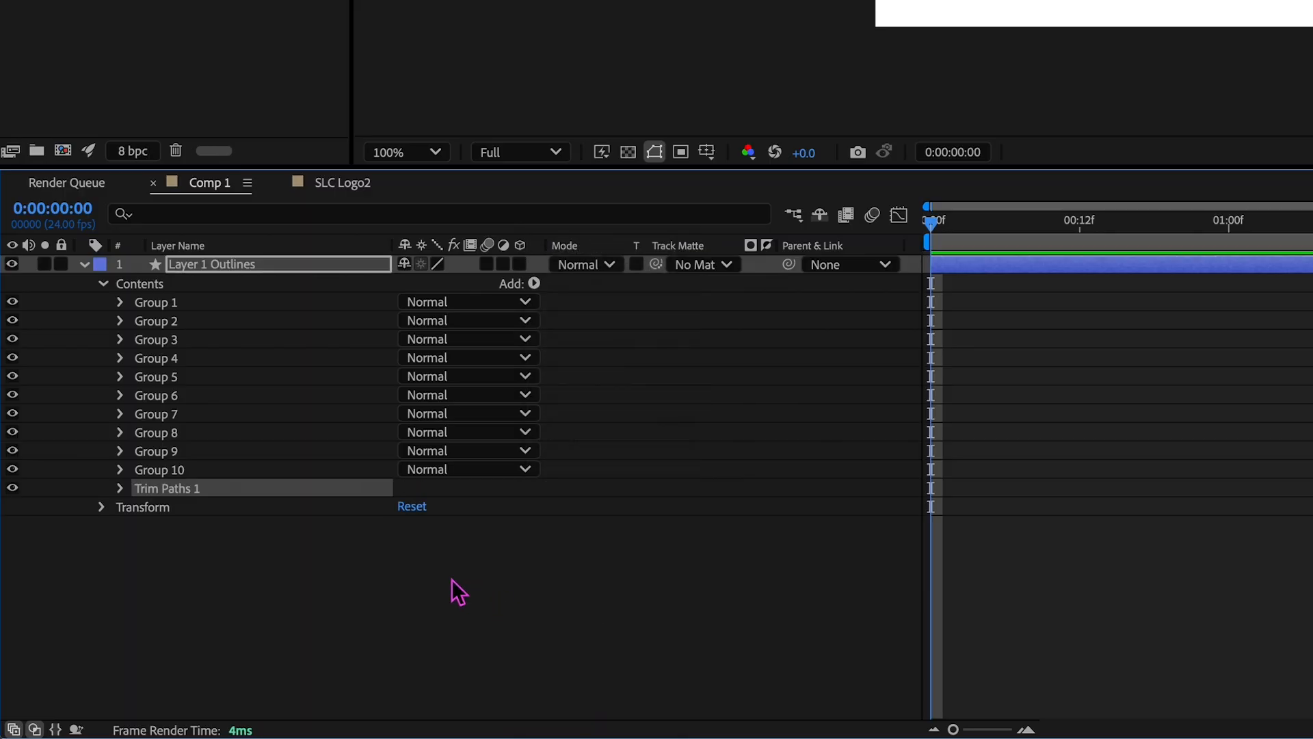
Set a keyframe for the End value of Trim Paths 1 at 0:00:00:00
{"action": "left_click", "coordinate": [121, 487]}
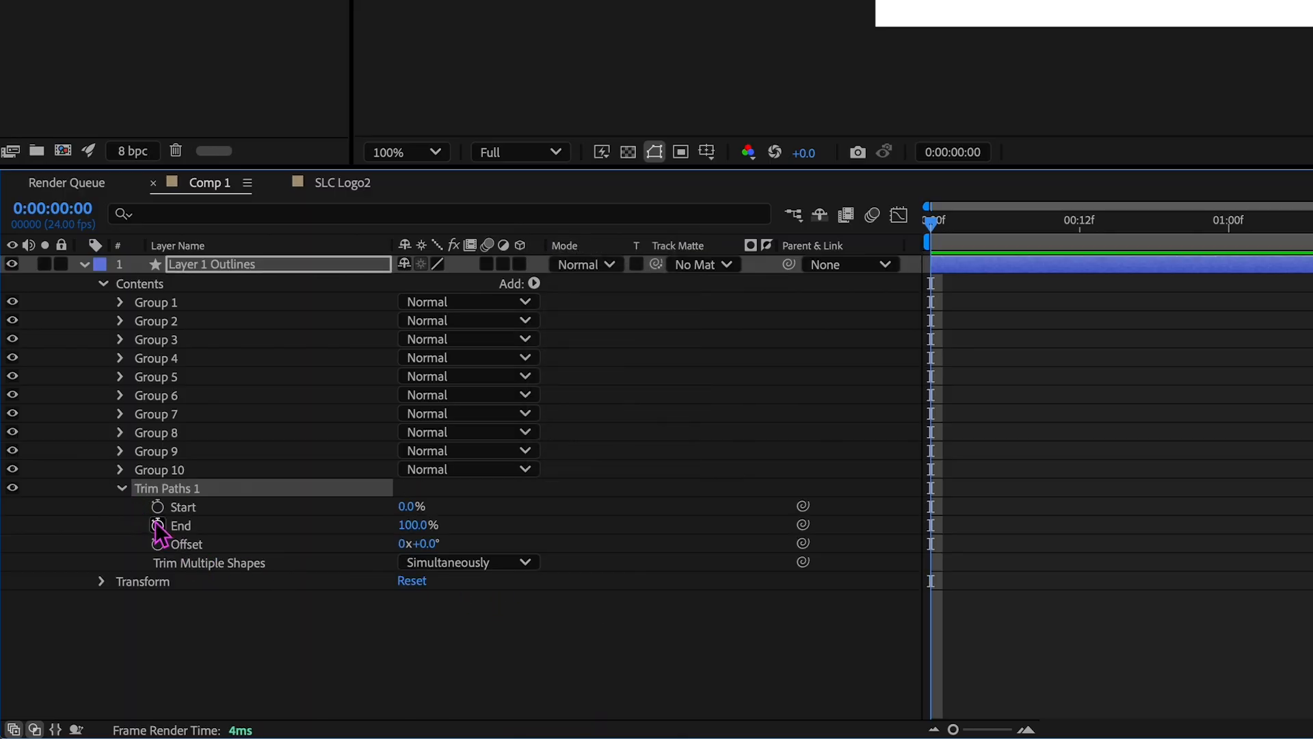
{"action": "left_click", "coordinate": [158, 526]}
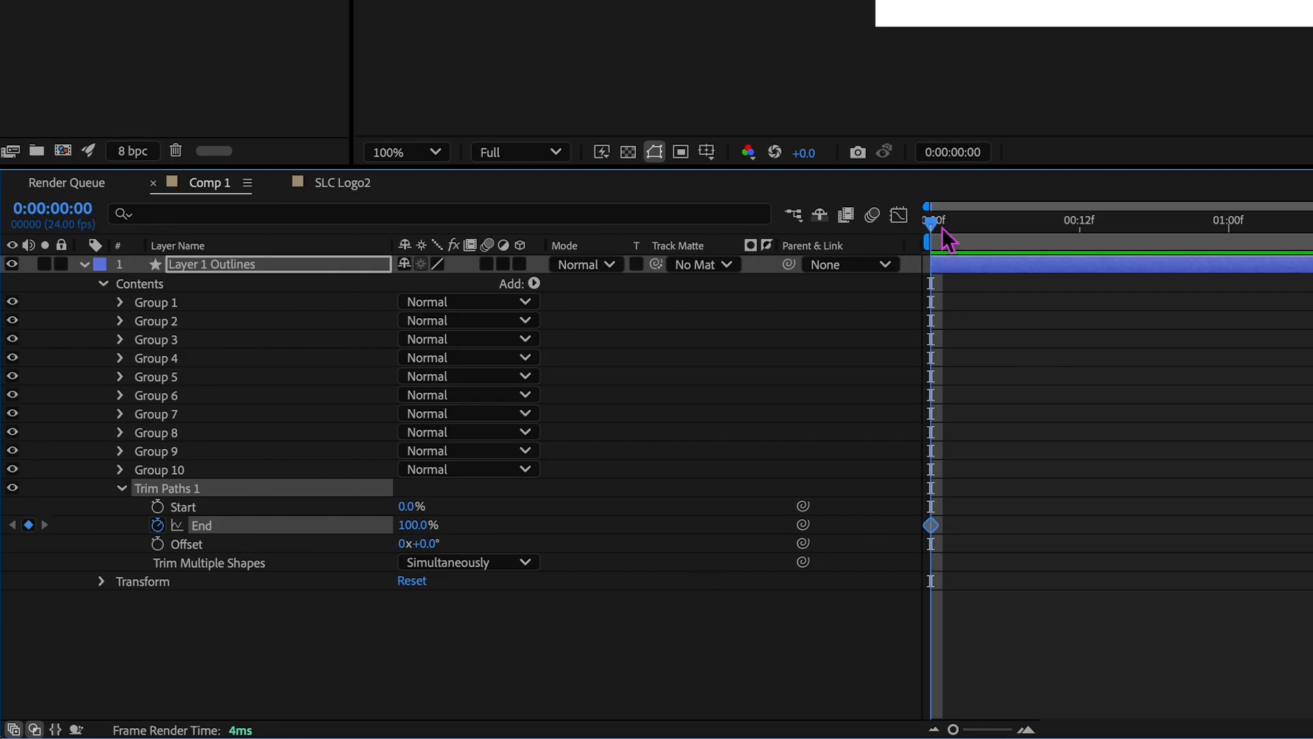
Add an End keyframe for Trim Paths 1 at 0:00:01:00 and set the End value to 0% at 0:00:00:00
{"action": "left_click_drag", "start_coordinate": [943, 227], "coordinate": [1225, 230]}
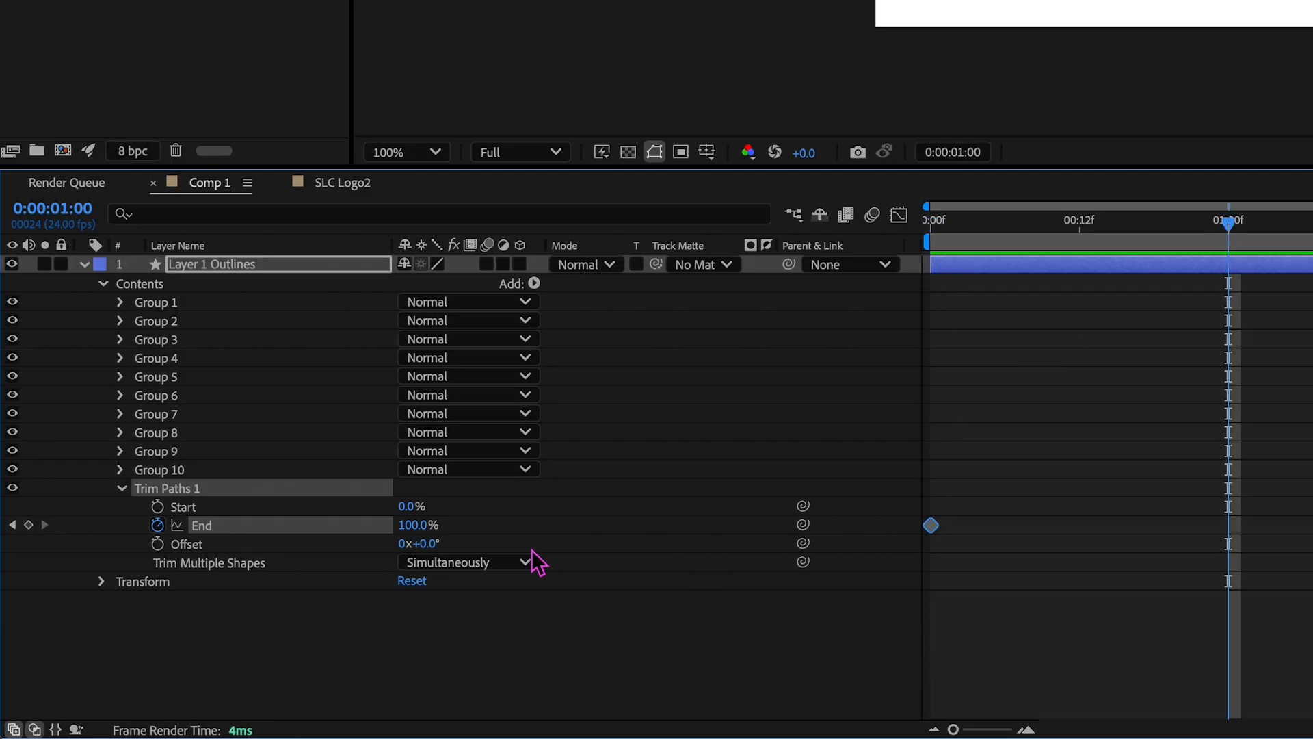
{"action": "left_click", "coordinate": [28, 526]}
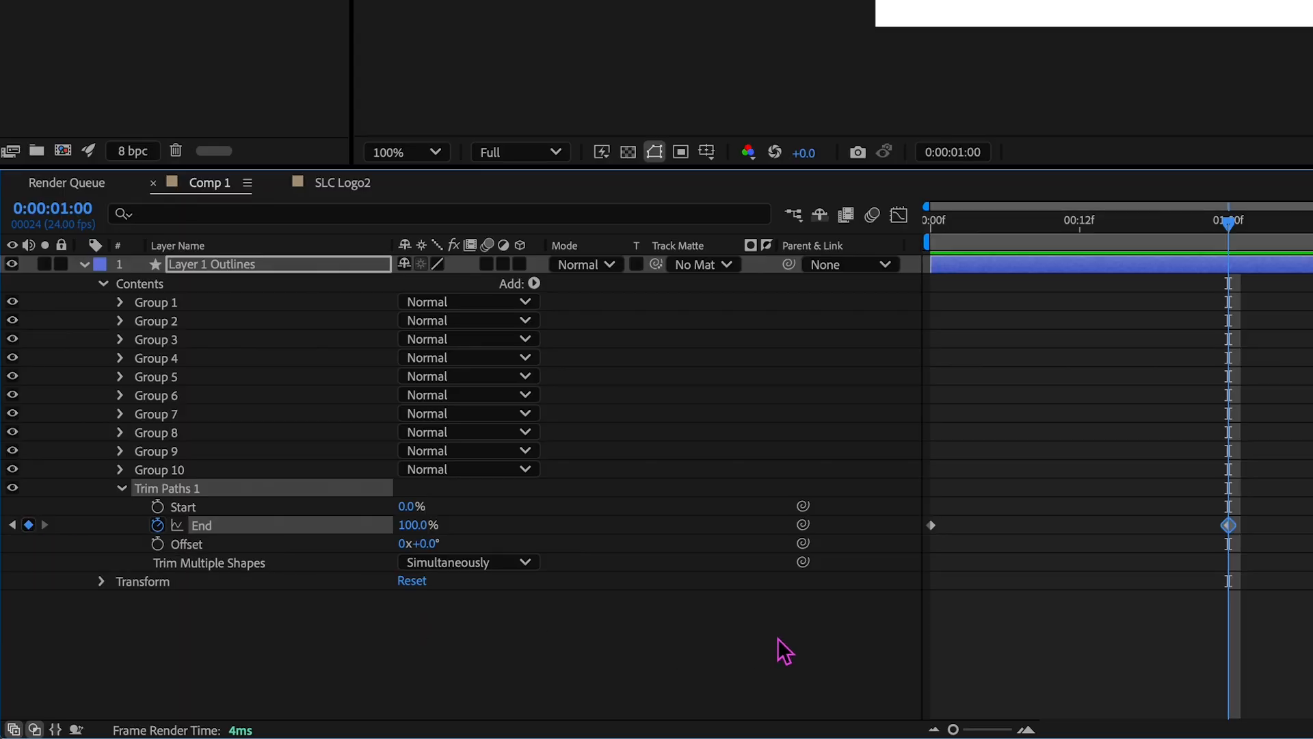
{"action": "left_click_drag", "start_coordinate": [1057, 223], "coordinate": [931, 225]}
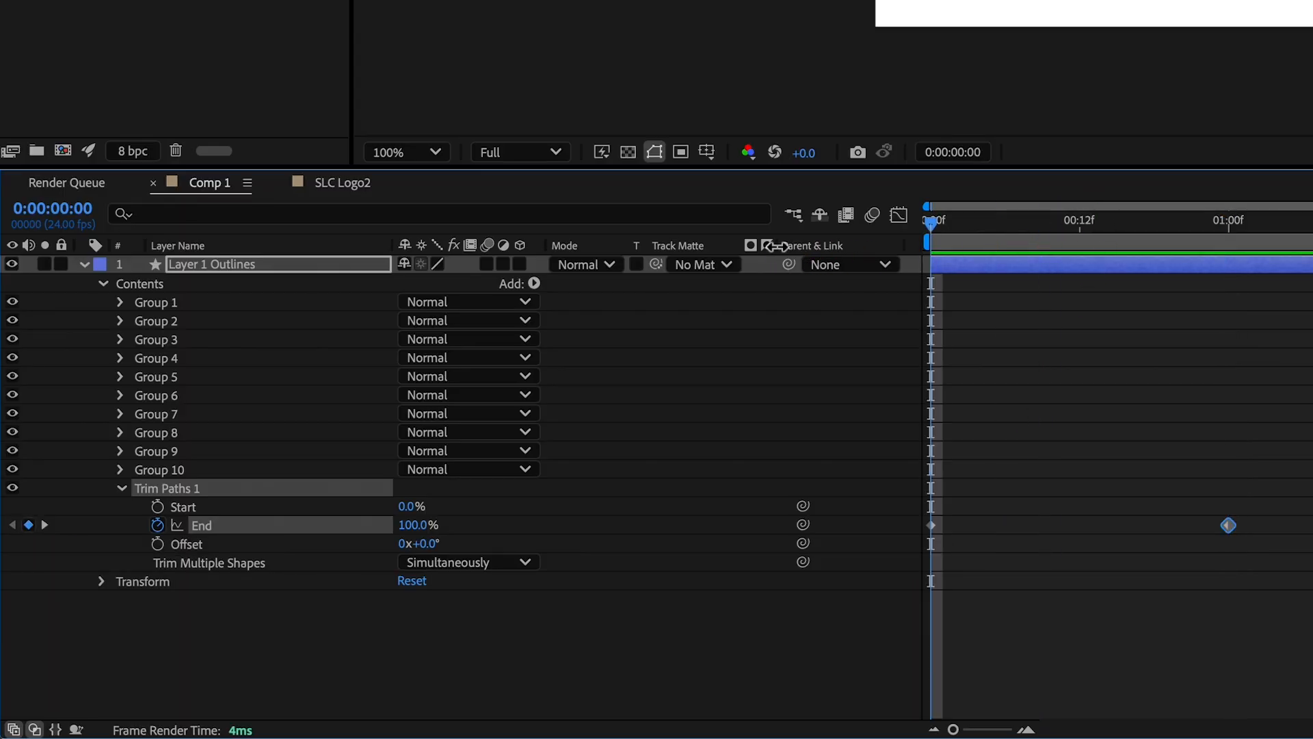
{"action": "left_click", "coordinate": [411, 524]}
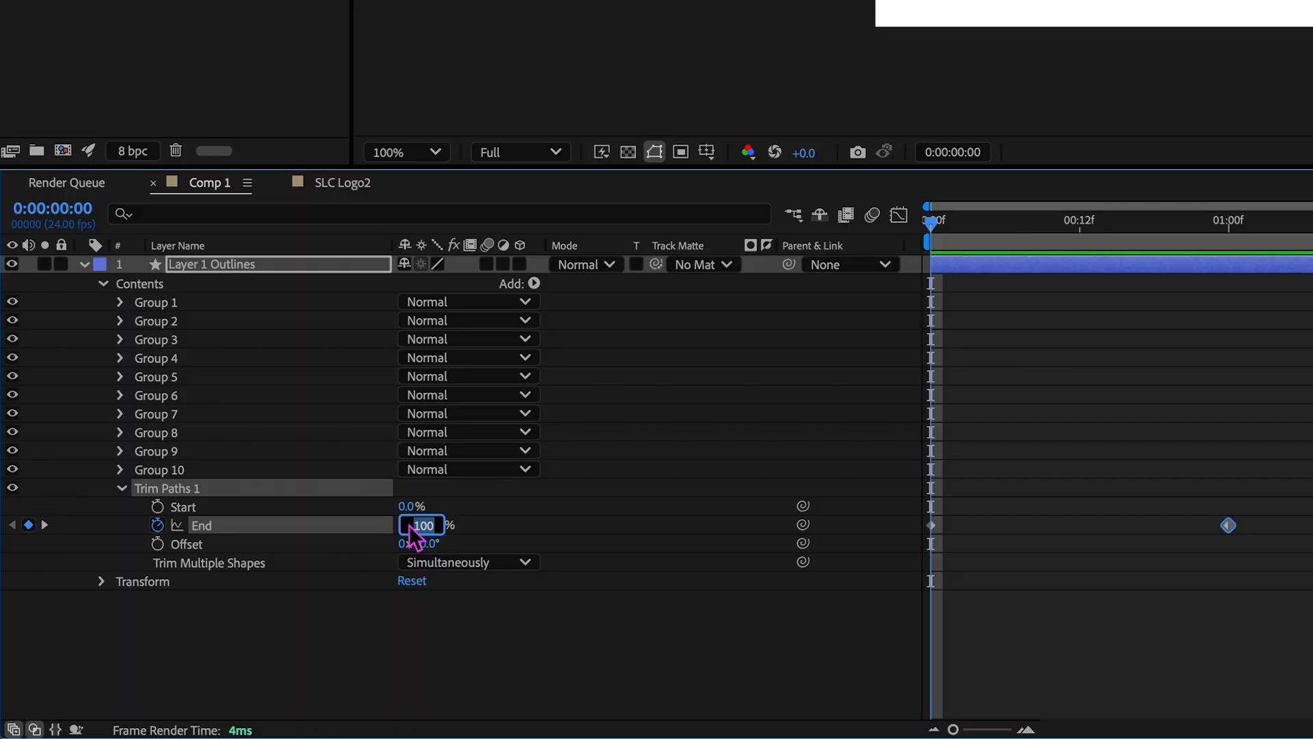
{"action": "type", "text": "0"}
{"action": "key", "text": "Return"}
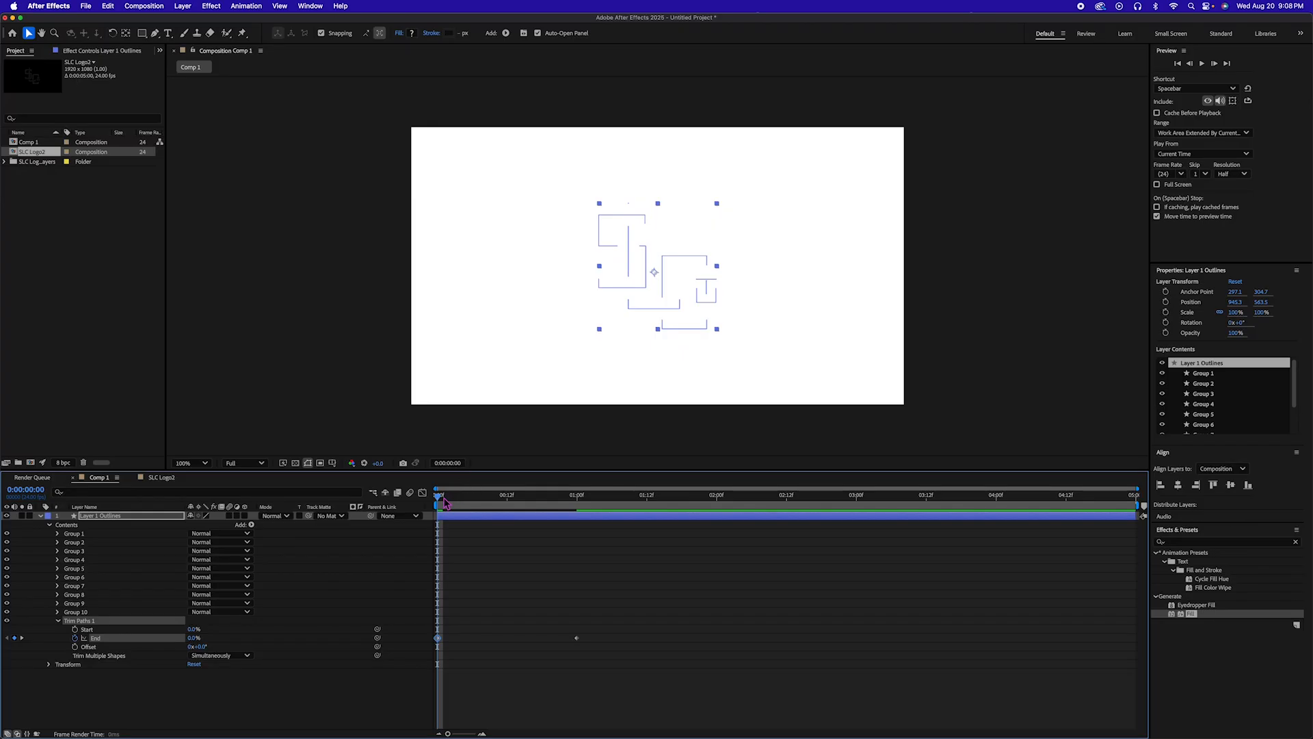
Try Trim Multiple Shapes set to Individually, restore Simultaneously, and scrub the stroke animation through to 0:00:01:00
{"action": "mouse_move", "coordinate": [445, 503]}
{"action": "left_mouse_down"}
{"action": "mouse_move", "coordinate": [629, 518]}
{"action": "mouse_move", "coordinate": [444, 509]}
{"action": "mouse_move", "coordinate": [598, 513]}
{"action": "mouse_move", "coordinate": [450, 508]}
{"action": "mouse_move", "coordinate": [549, 509]}
{"action": "mouse_move", "coordinate": [532, 509]}
{"action": "left_mouse_up"}
{"action": "left_click", "coordinate": [219, 655]}
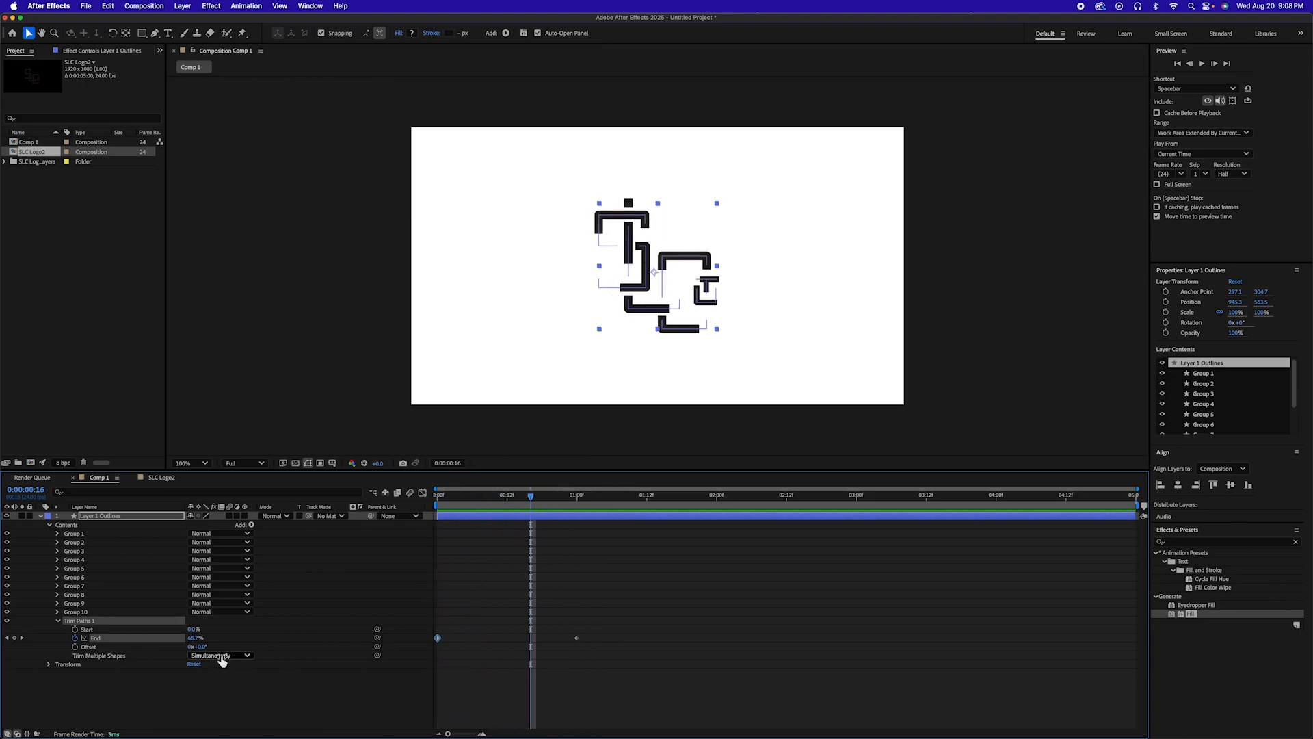
{"action": "left_click", "coordinate": [222, 678]}
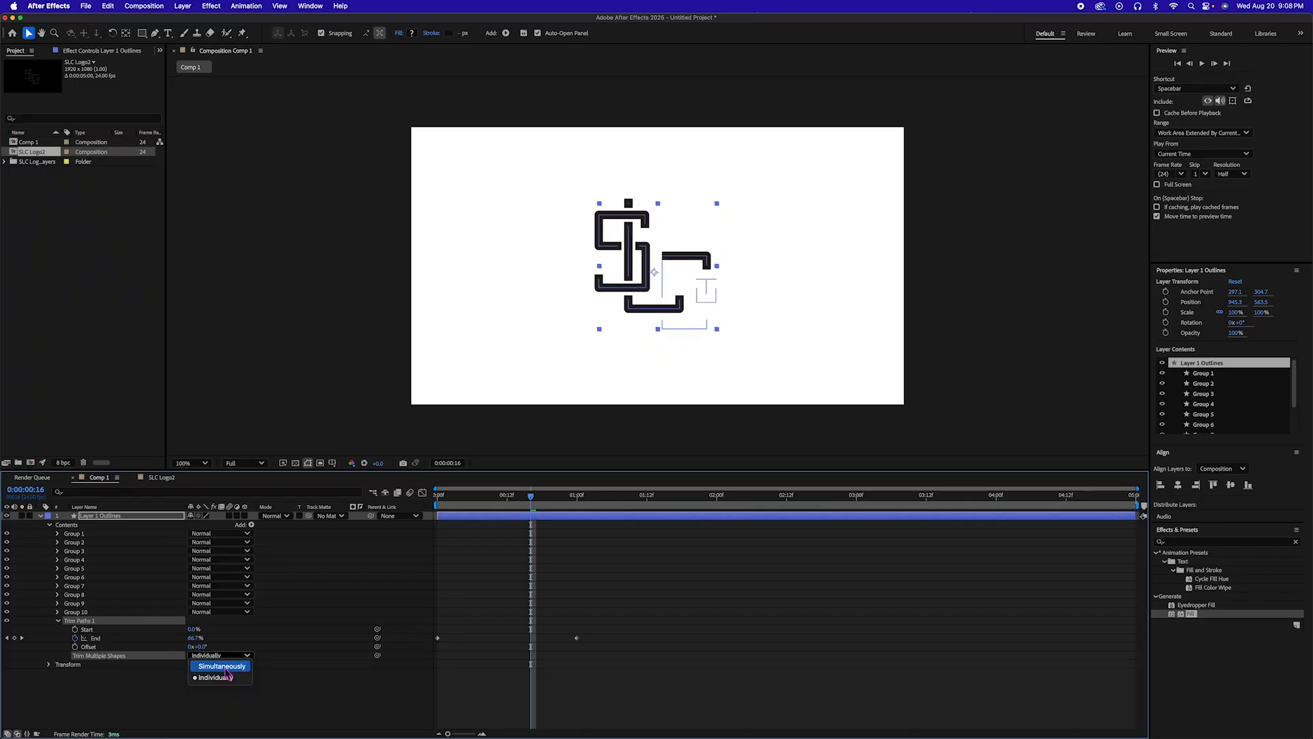
{"action": "left_click", "coordinate": [222, 666]}
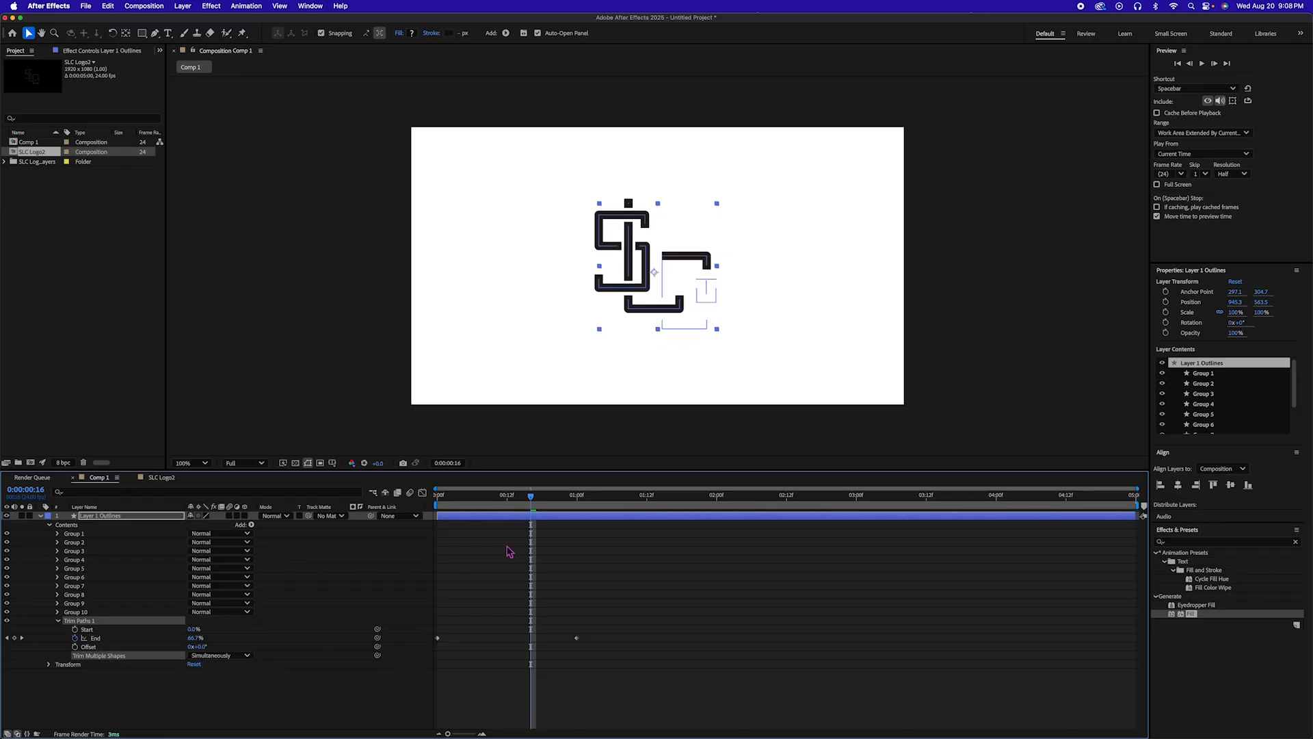
{"action": "mouse_move", "coordinate": [523, 505]}
{"action": "left_mouse_down"}
{"action": "mouse_move", "coordinate": [443, 505]}
{"action": "mouse_move", "coordinate": [577, 501]}
{"action": "left_mouse_up"}
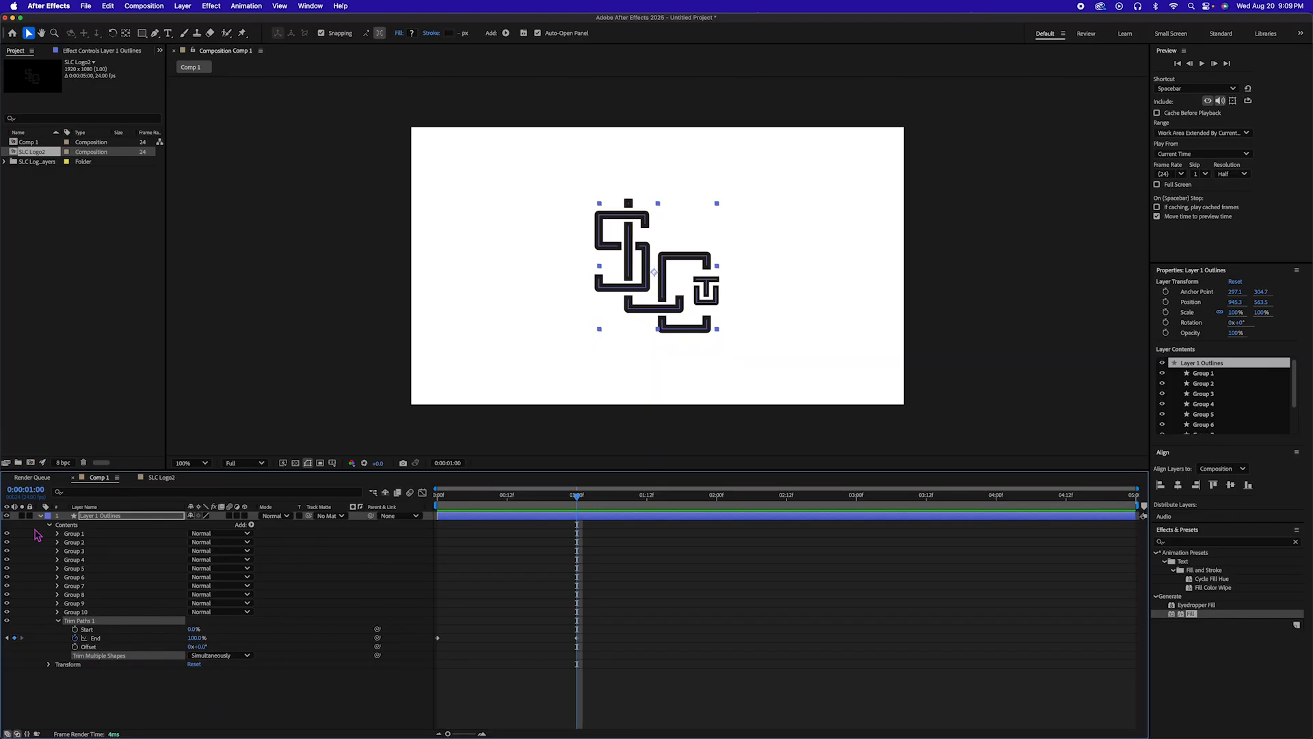
Duplicate the Layer 1 Outlines layer nine times in Comp 1
{"action": "left_click", "coordinate": [122, 517]}
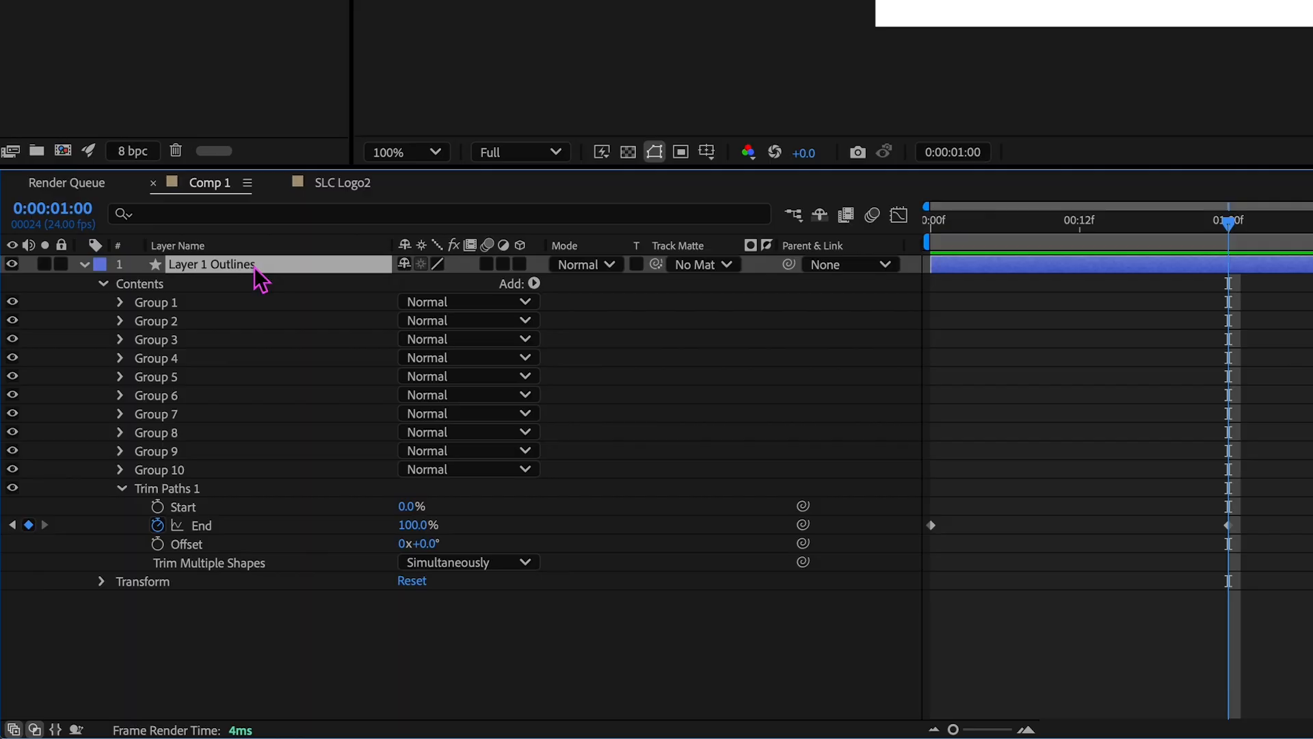
{"action": "key", "text": "ctrl+d"}
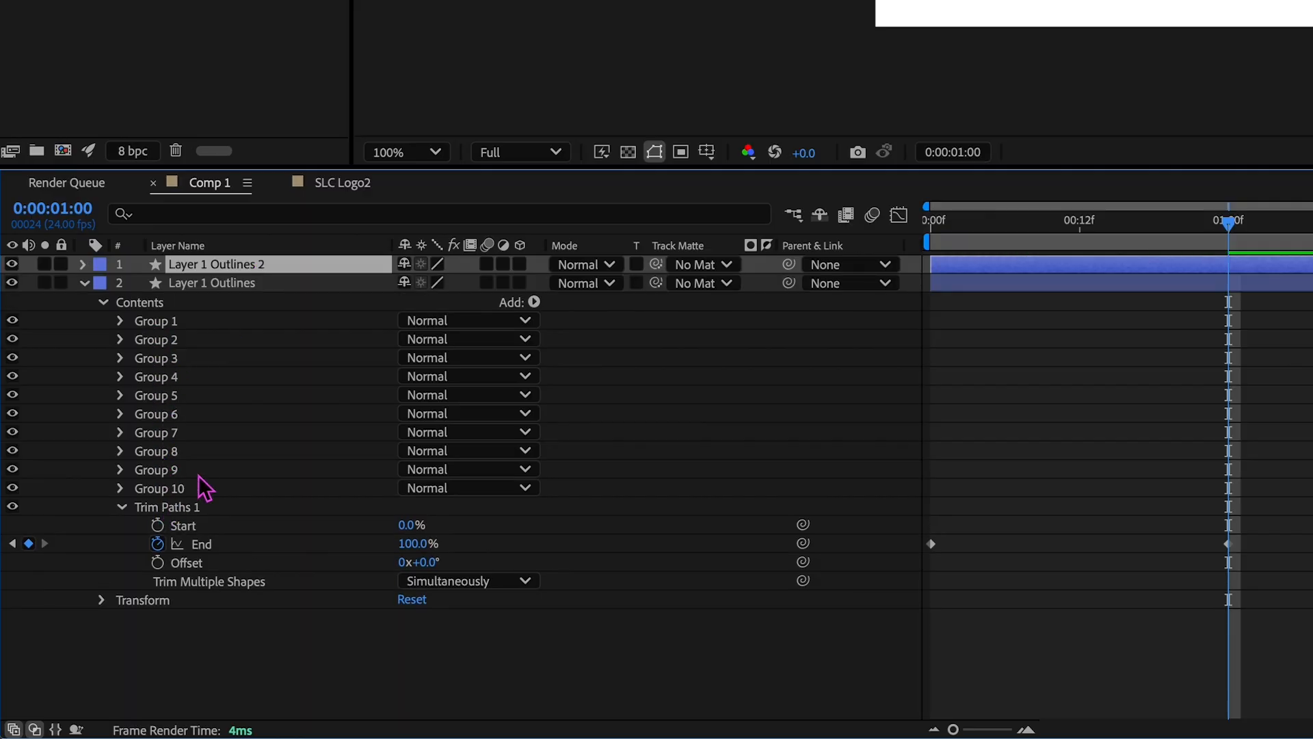
{"action": "key", "text": "ctrl+d"}
{"action": "key", "text": "ctrl+d"}
{"action": "key", "text": "ctrl+d"}
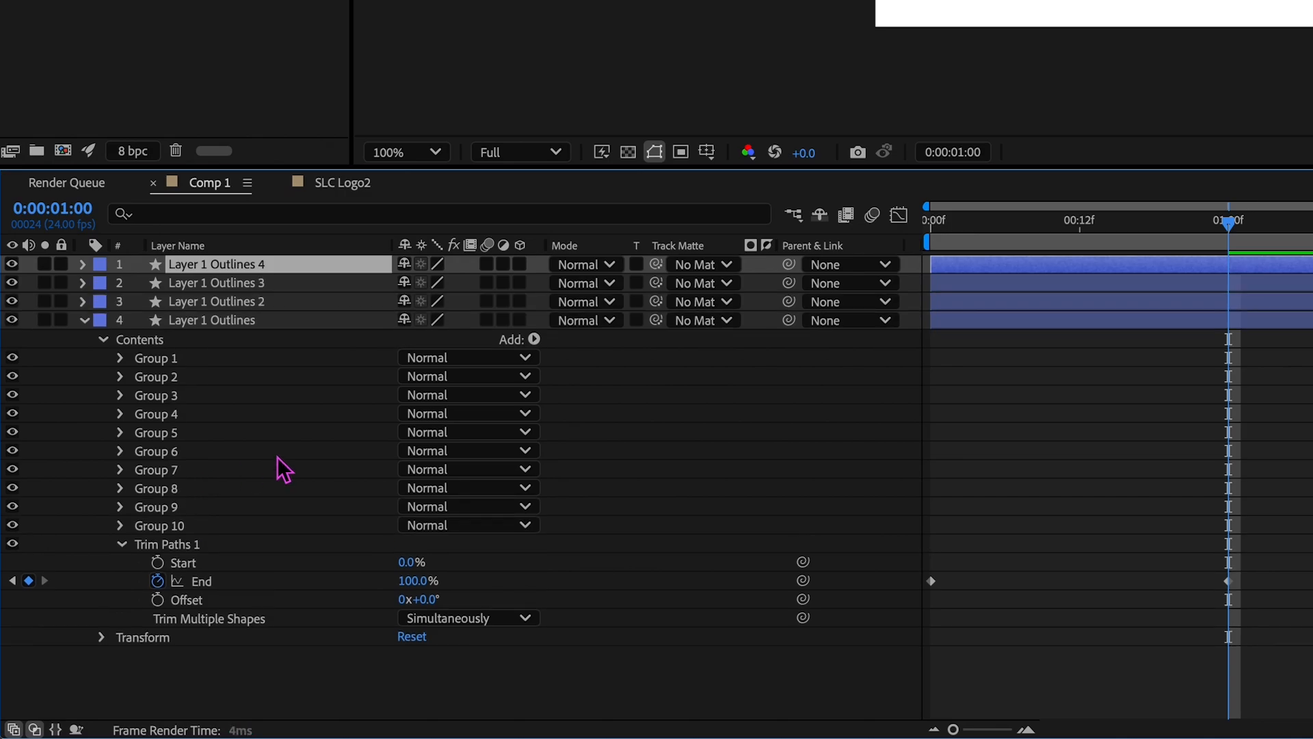
{"action": "key", "text": "ctrl+d"}
{"action": "key", "text": "ctrl+d"}
{"action": "key", "text": "ctrl+d"}
{"action": "key", "text": "ctrl+d"}
{"action": "key", "text": "ctrl+d"}
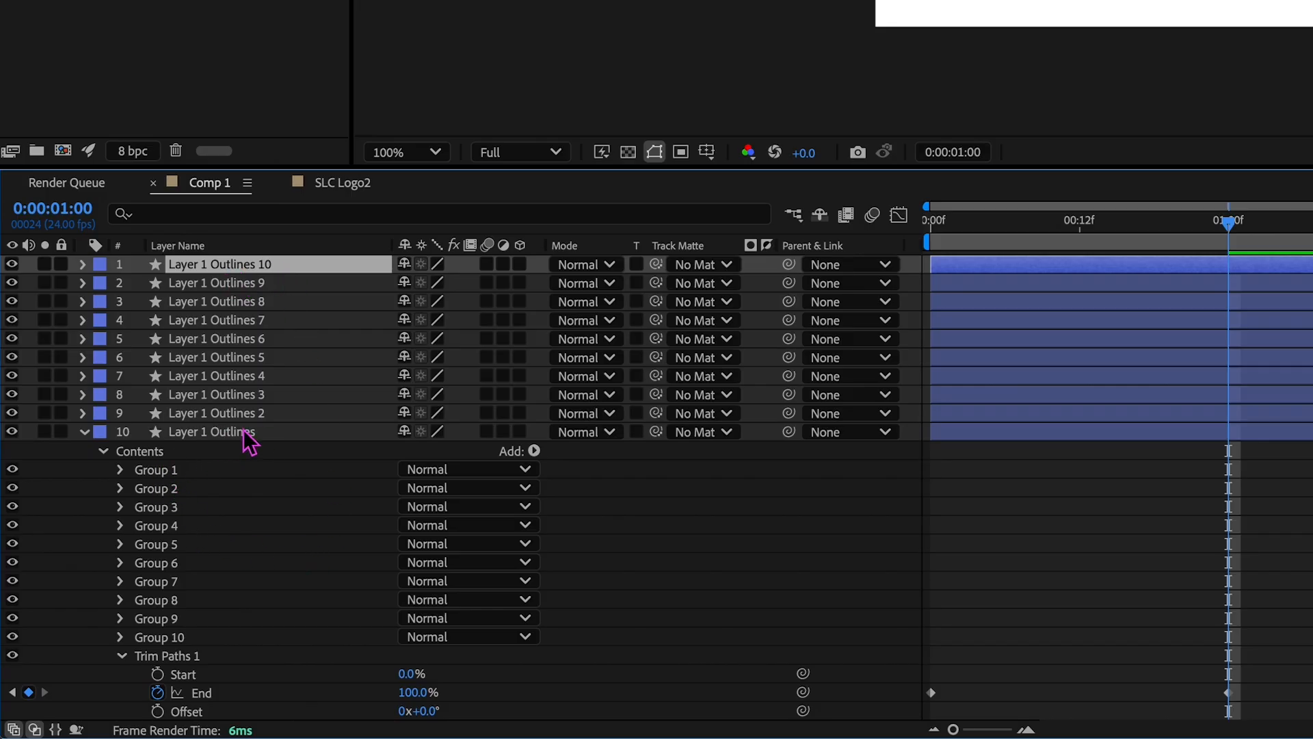
Delete Group 2 through Group 10 from the contents of Layer 1 Outlines
{"action": "left_click", "coordinate": [164, 488]}
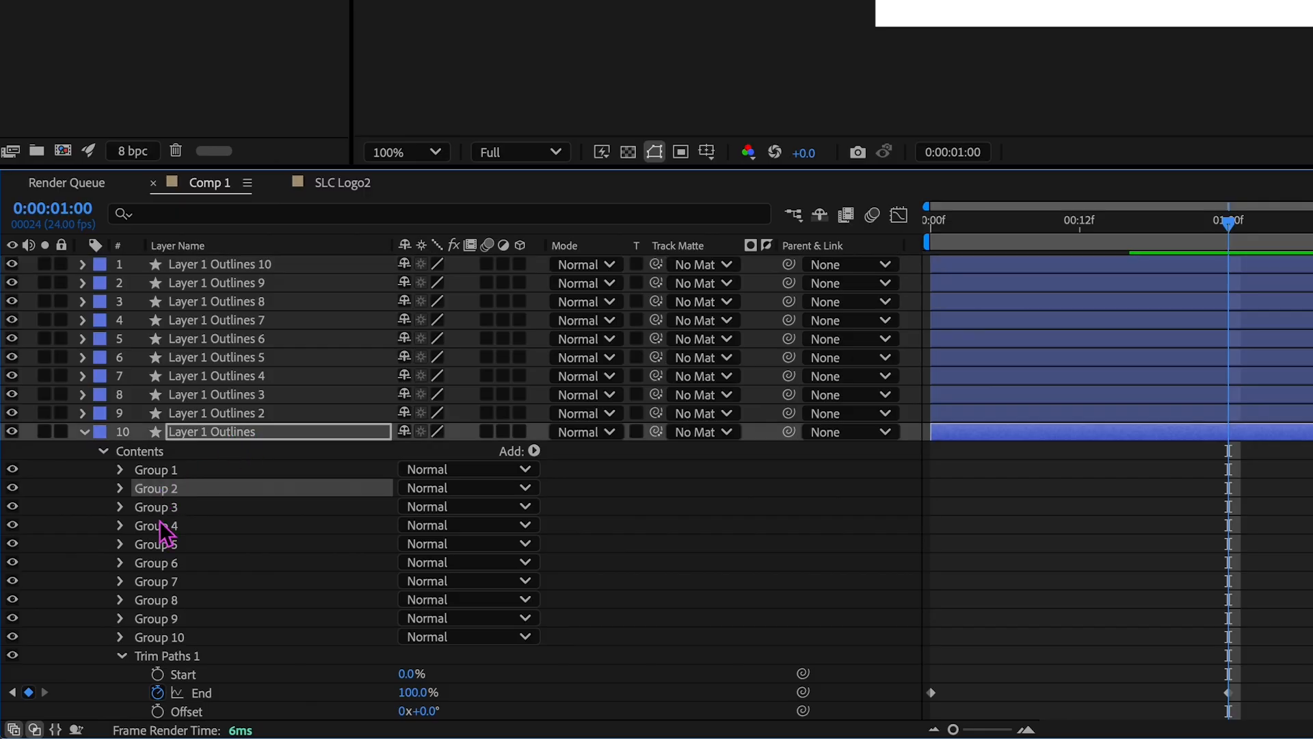
{"action": "left_click", "coordinate": [162, 639], "text": "shift"}
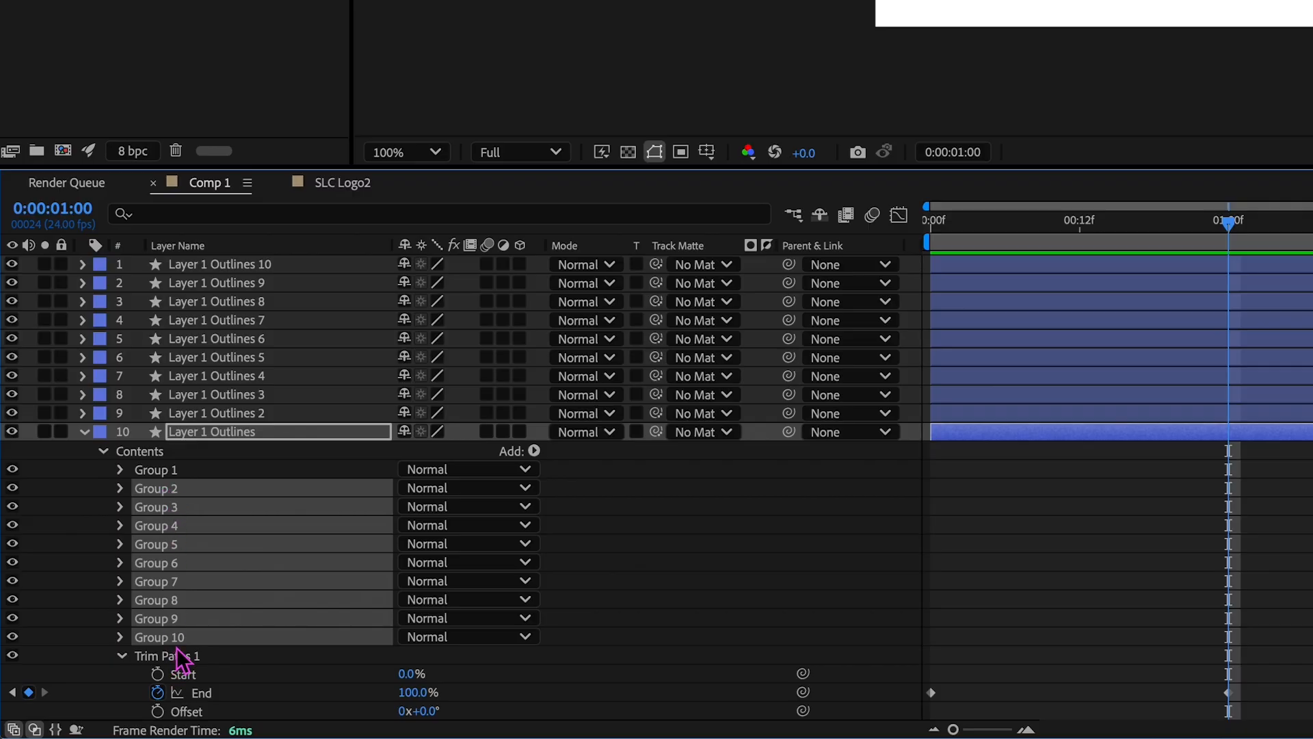
{"action": "key", "text": "Delete"}
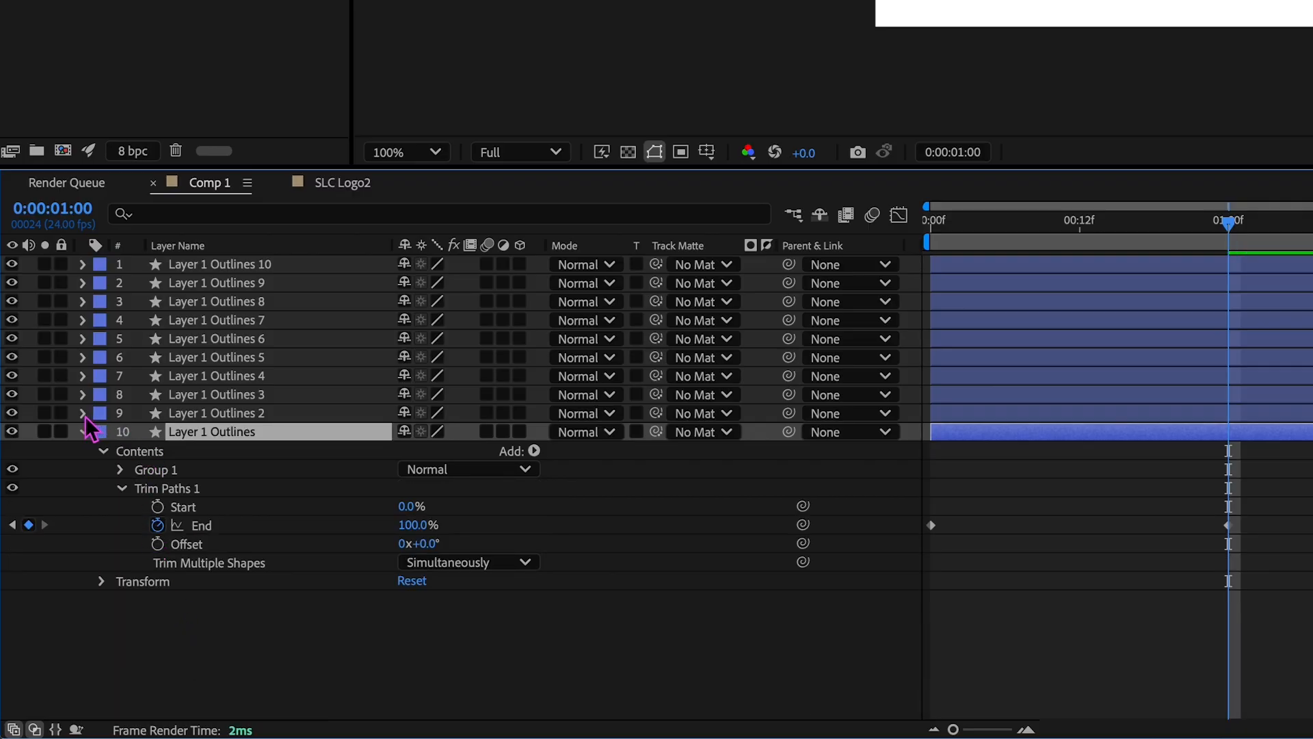
Delete every shape group except Group 2 from the contents of Layer 1 Outlines 2
{"action": "left_click", "coordinate": [82, 413]}
{"action": "left_click", "coordinate": [101, 432]}
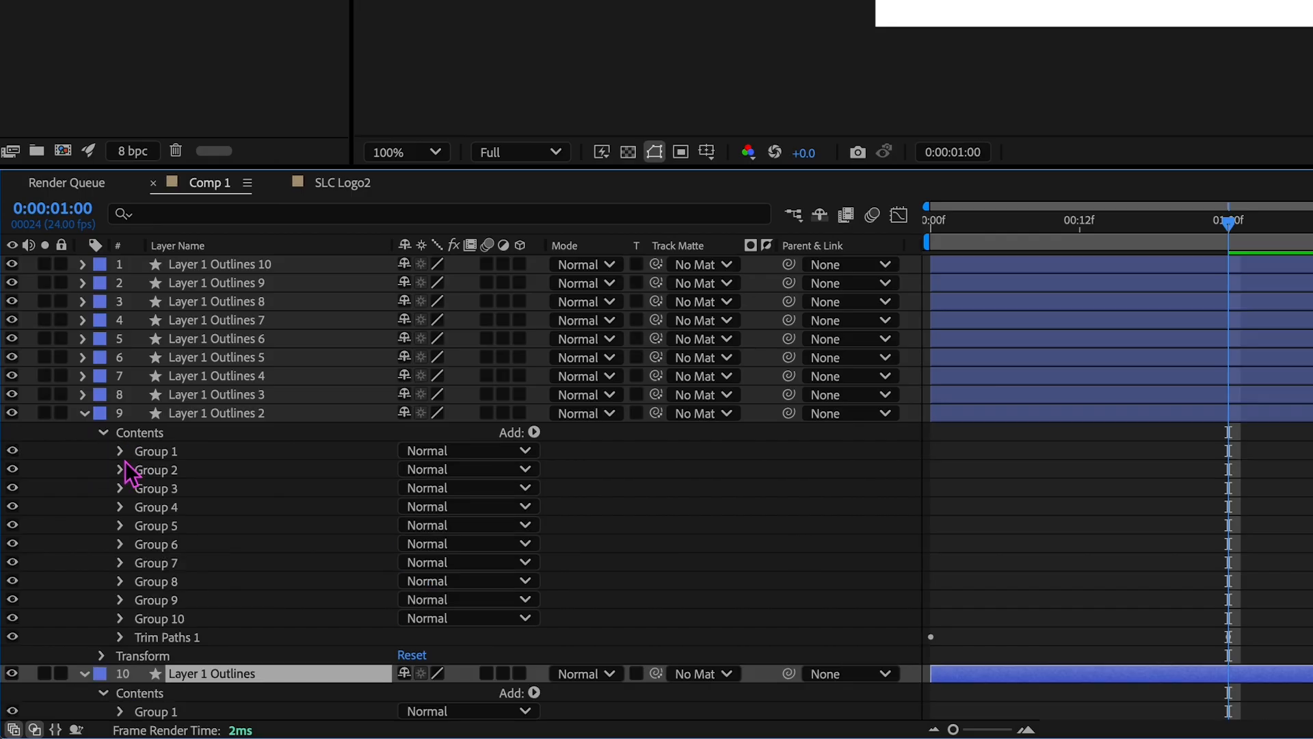
{"action": "left_click", "coordinate": [150, 452]}
{"action": "left_click", "coordinate": [155, 618], "text": "shift"}
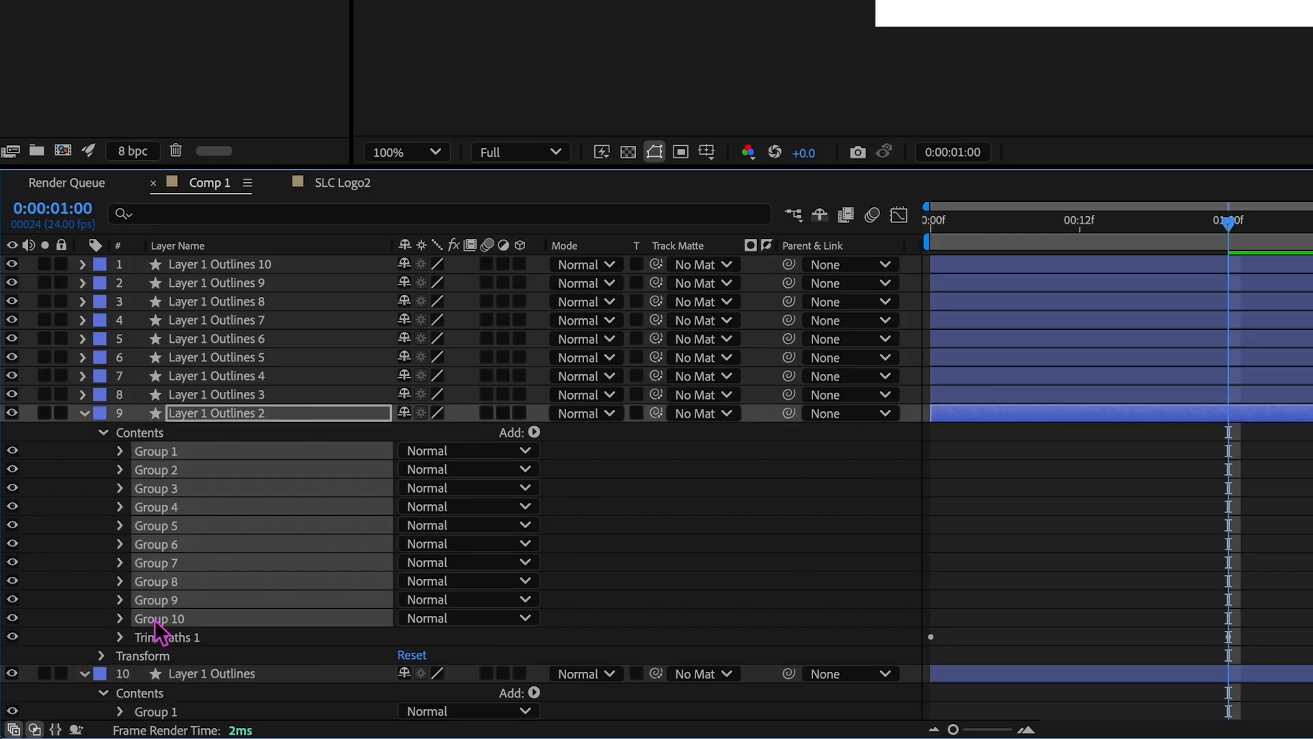
{"action": "left_click", "coordinate": [173, 472], "text": "ctrl"}
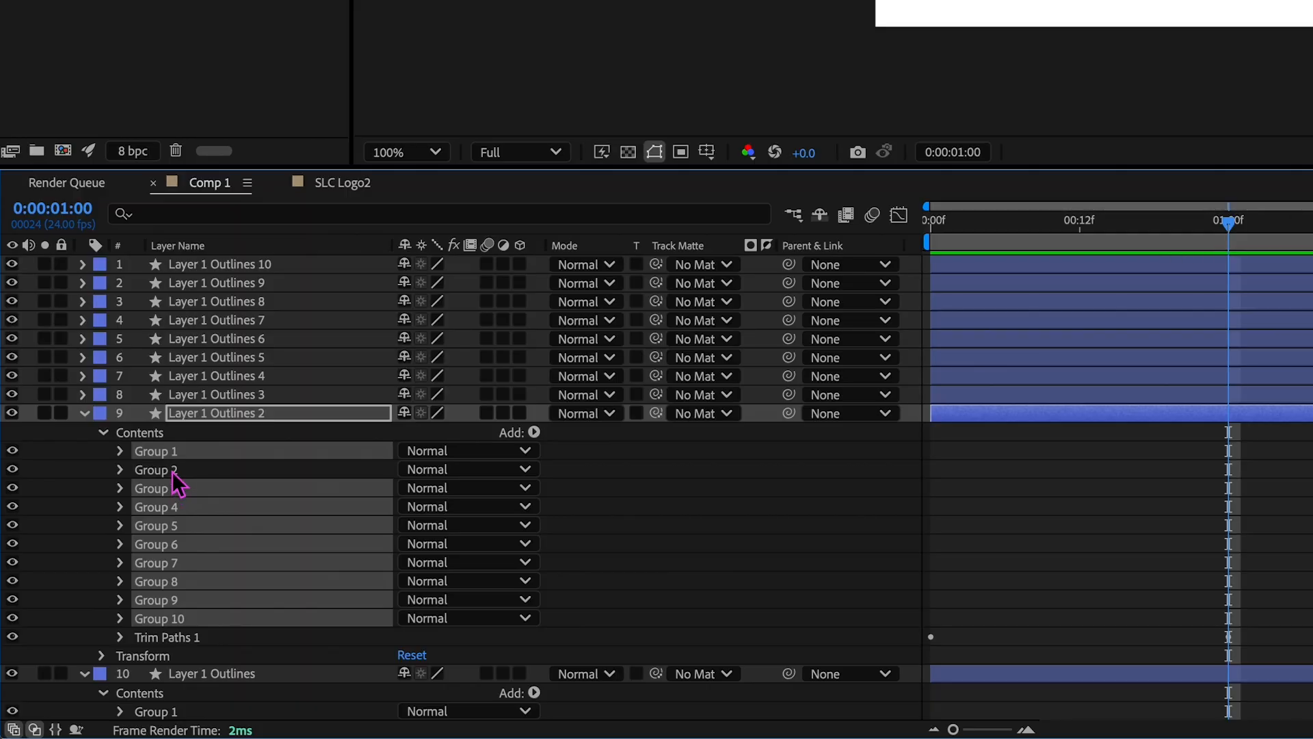
{"action": "key", "text": "Delete"}
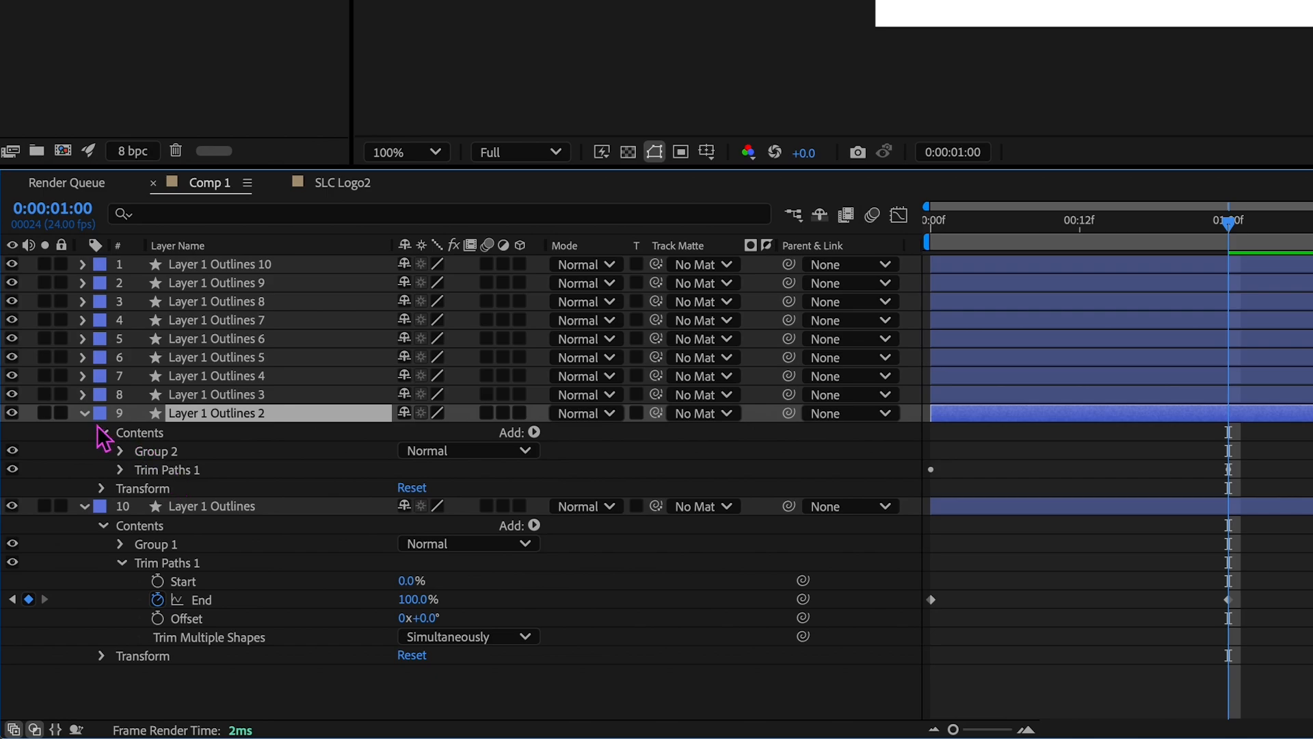
Delete Group 1, Group 2 and Group 4 through Group 9 from the contents of Layer 1 Outlines 3
{"action": "left_click", "coordinate": [82, 394]}
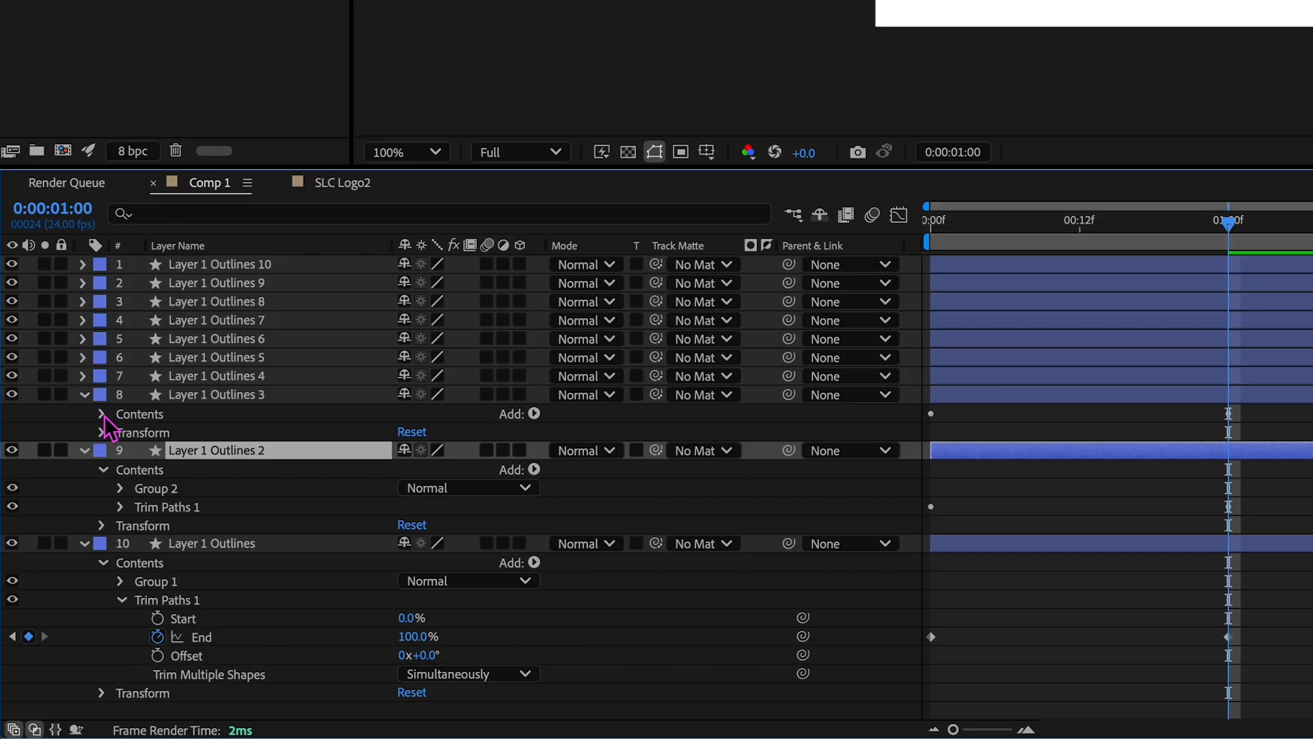
{"action": "left_click", "coordinate": [102, 414]}
{"action": "left_click", "coordinate": [164, 435]}
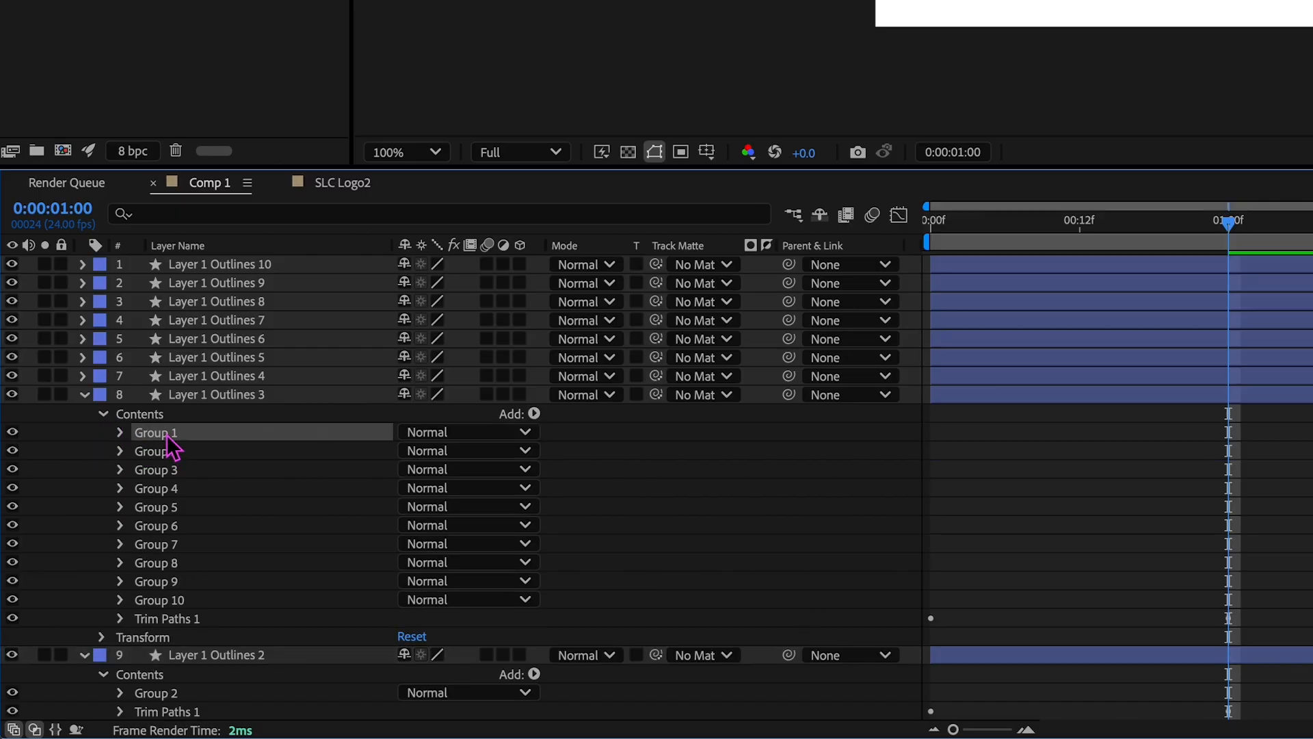
{"action": "left_click", "coordinate": [168, 586], "text": "shift"}
{"action": "left_click", "coordinate": [173, 471], "text": "ctrl"}
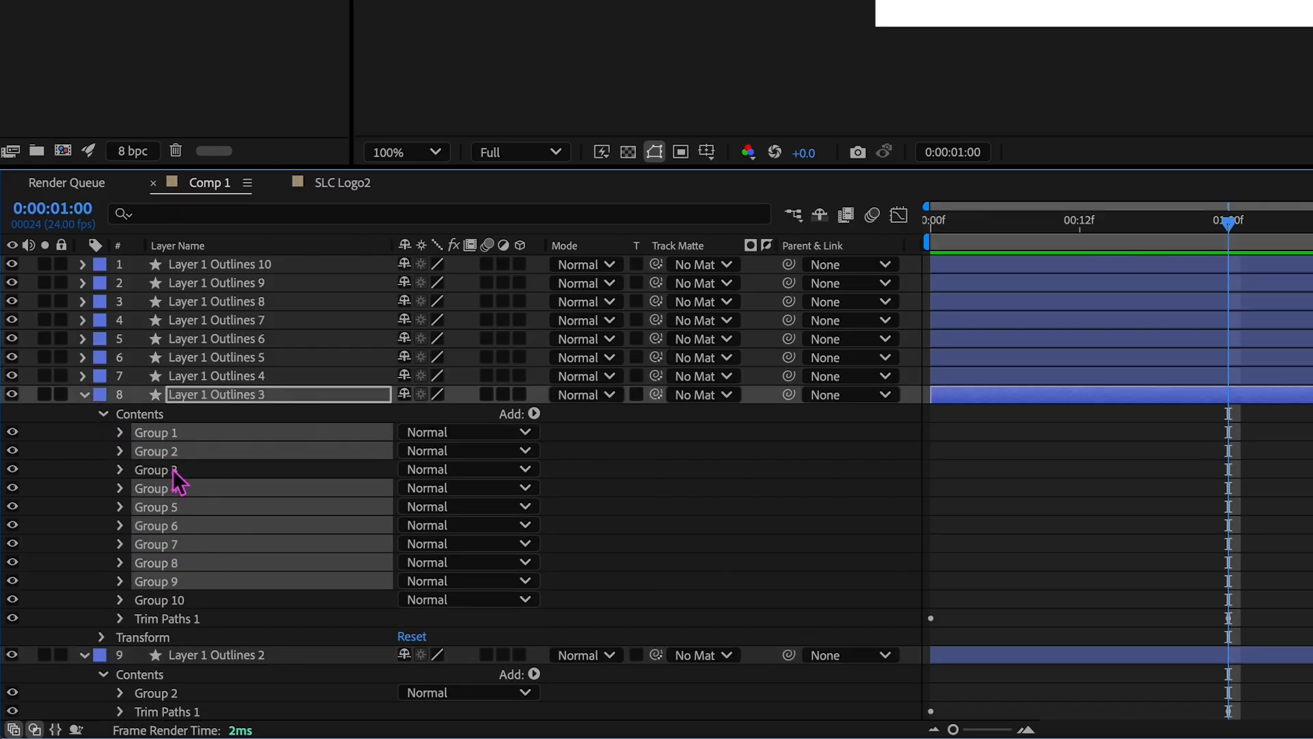
{"action": "key", "text": "Delete"}
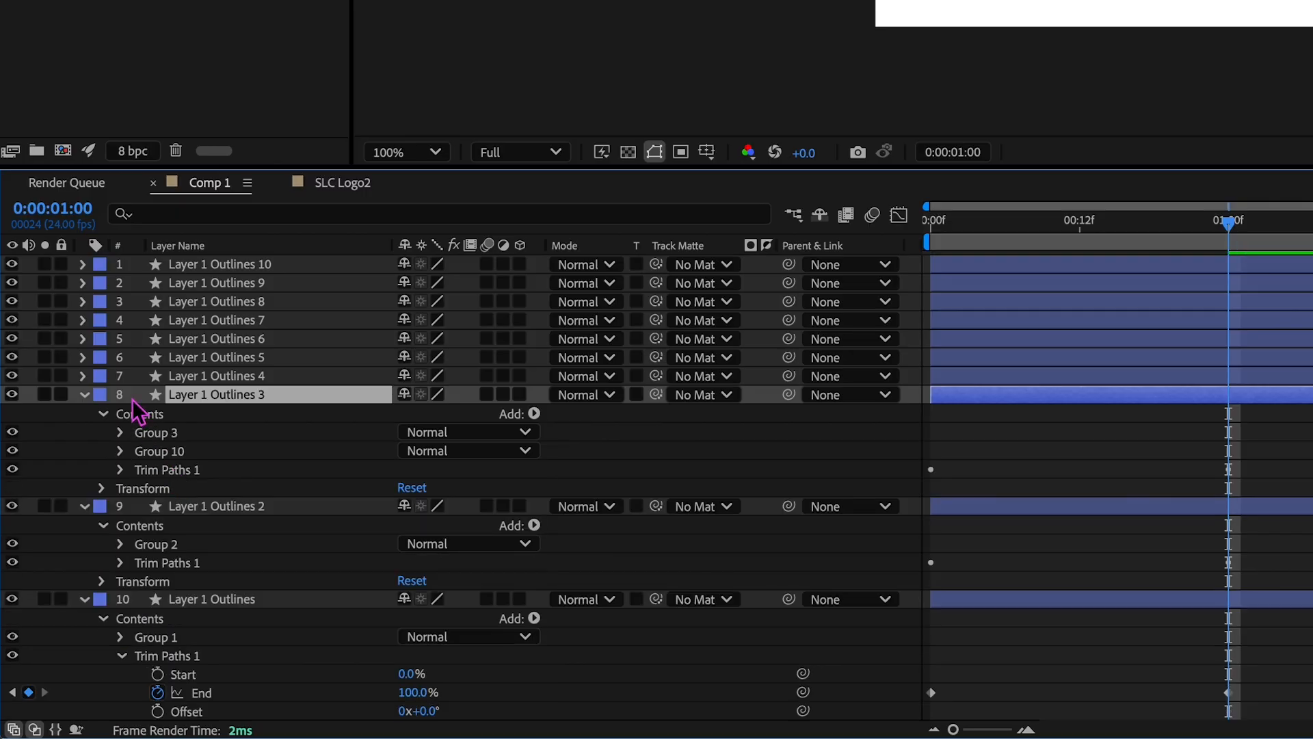
Delete every shape group except Group 4 from the contents of Layer 1 Outlines 4
{"action": "left_click", "coordinate": [85, 377]}
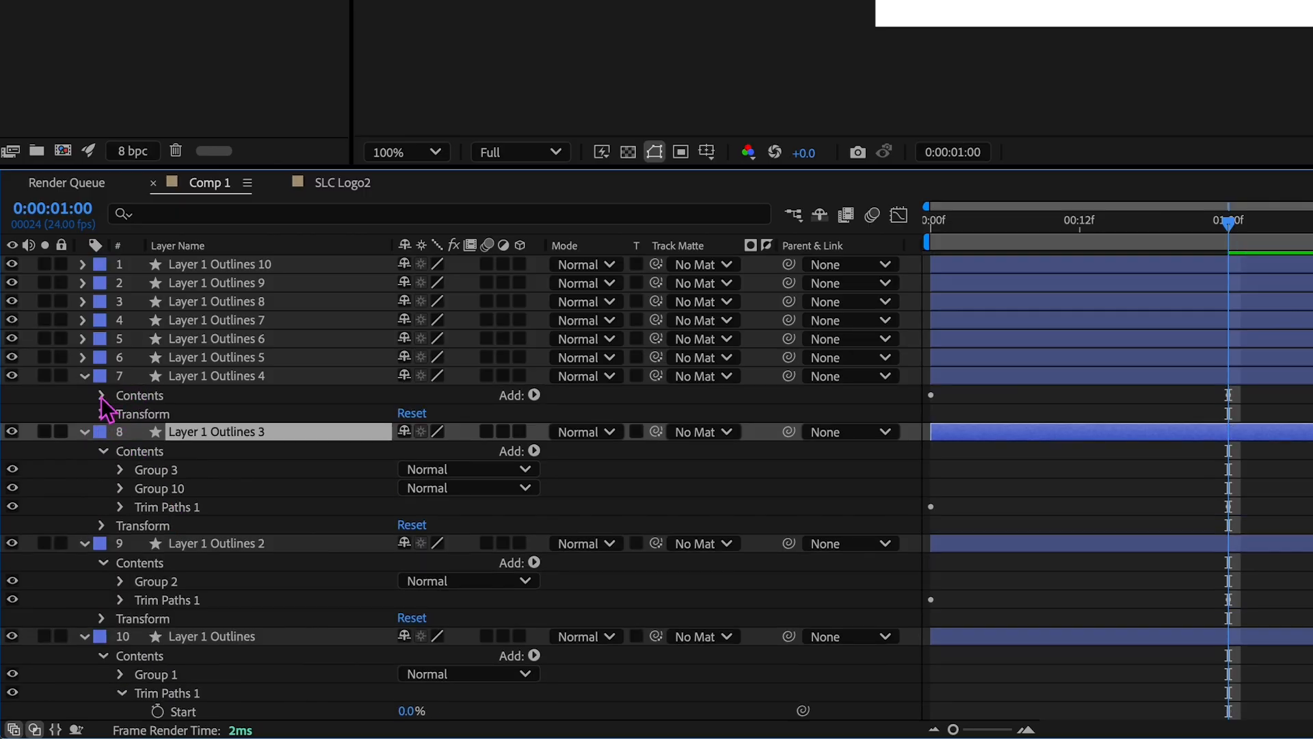
{"action": "left_click", "coordinate": [103, 395]}
{"action": "left_click", "coordinate": [144, 414]}
{"action": "left_click", "coordinate": [168, 581], "text": "shift"}
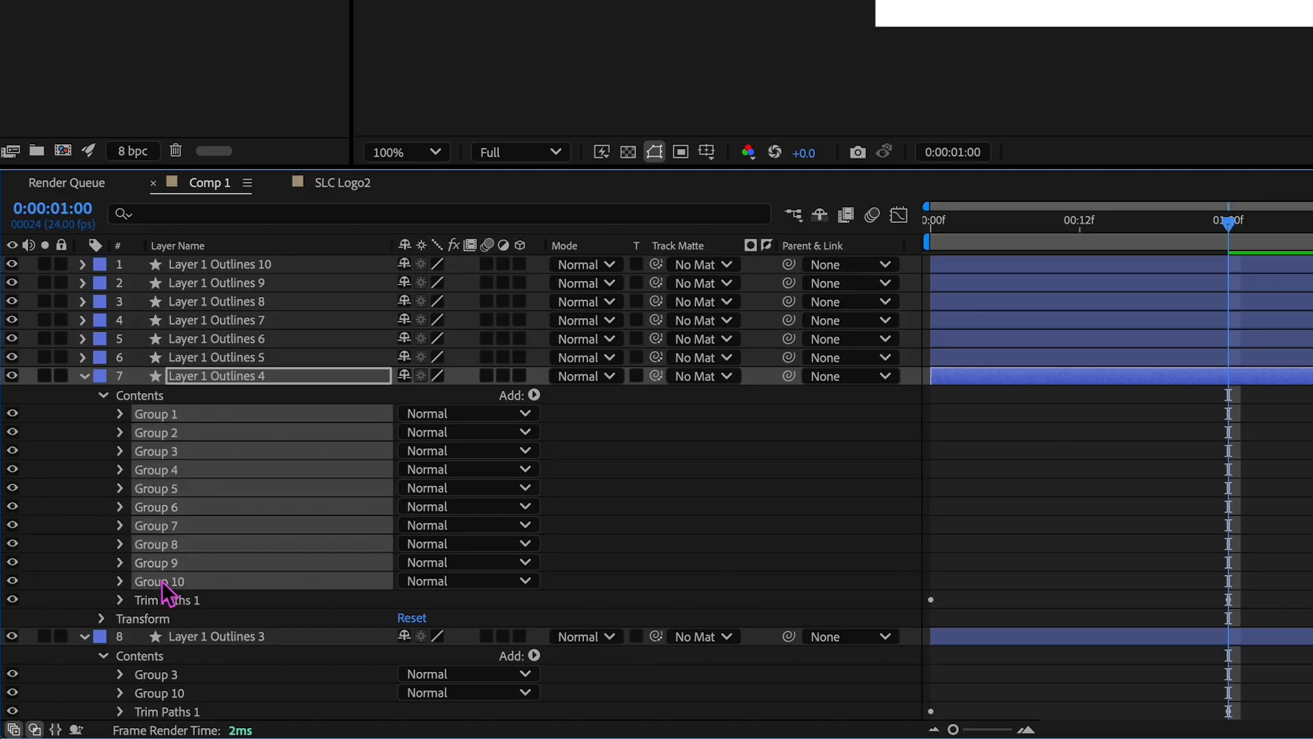
{"action": "left_click", "coordinate": [176, 471], "text": "super"}
{"action": "key", "text": "Delete"}
Delete every shape group except Group 5 from the contents of Layer 1 Outlines 5
{"action": "left_click", "coordinate": [83, 357]}
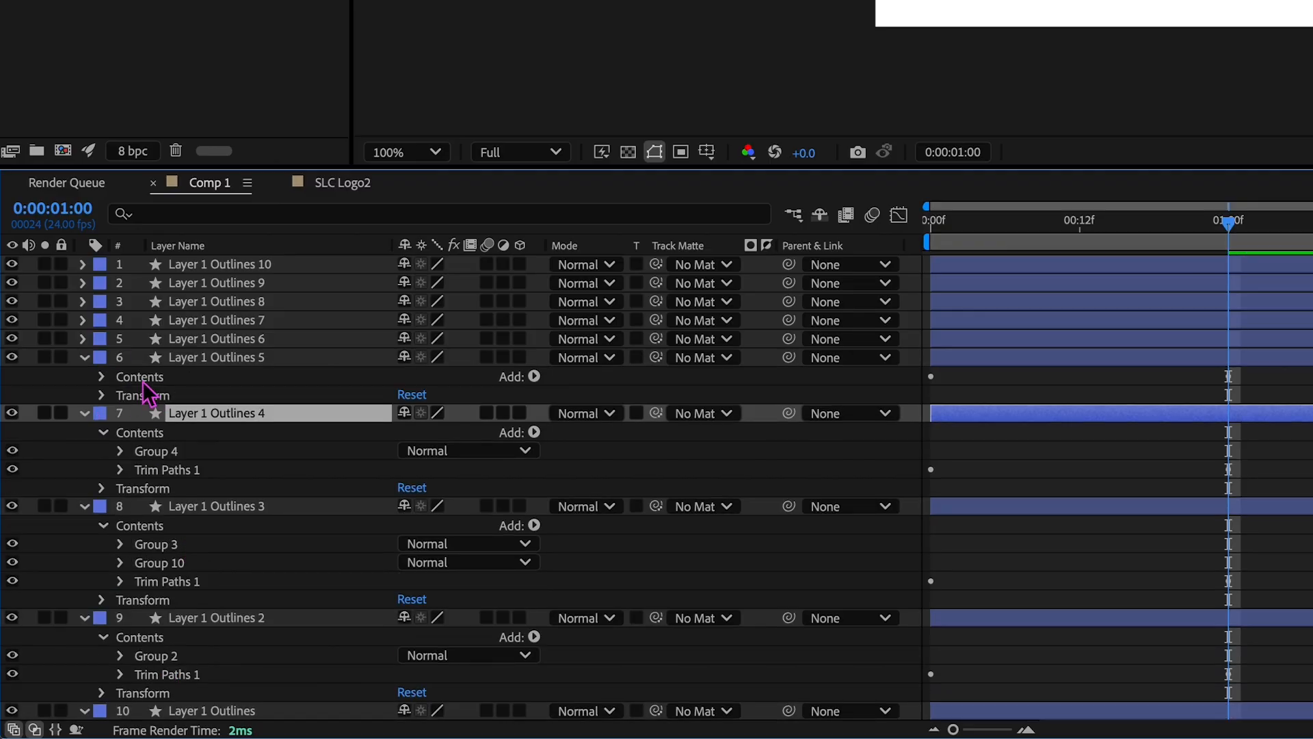
{"action": "left_click", "coordinate": [103, 377]}
{"action": "left_click", "coordinate": [148, 395]}
{"action": "left_click", "coordinate": [167, 563], "text": "shift"}
{"action": "left_click", "coordinate": [176, 470], "text": "super"}
{"action": "key", "text": "Delete"}
Delete every shape group except Group 6 from the contents of Layer 1 Outlines 6
{"action": "left_click", "coordinate": [84, 339]}
{"action": "left_click", "coordinate": [103, 358]}
{"action": "left_click", "coordinate": [147, 377]}
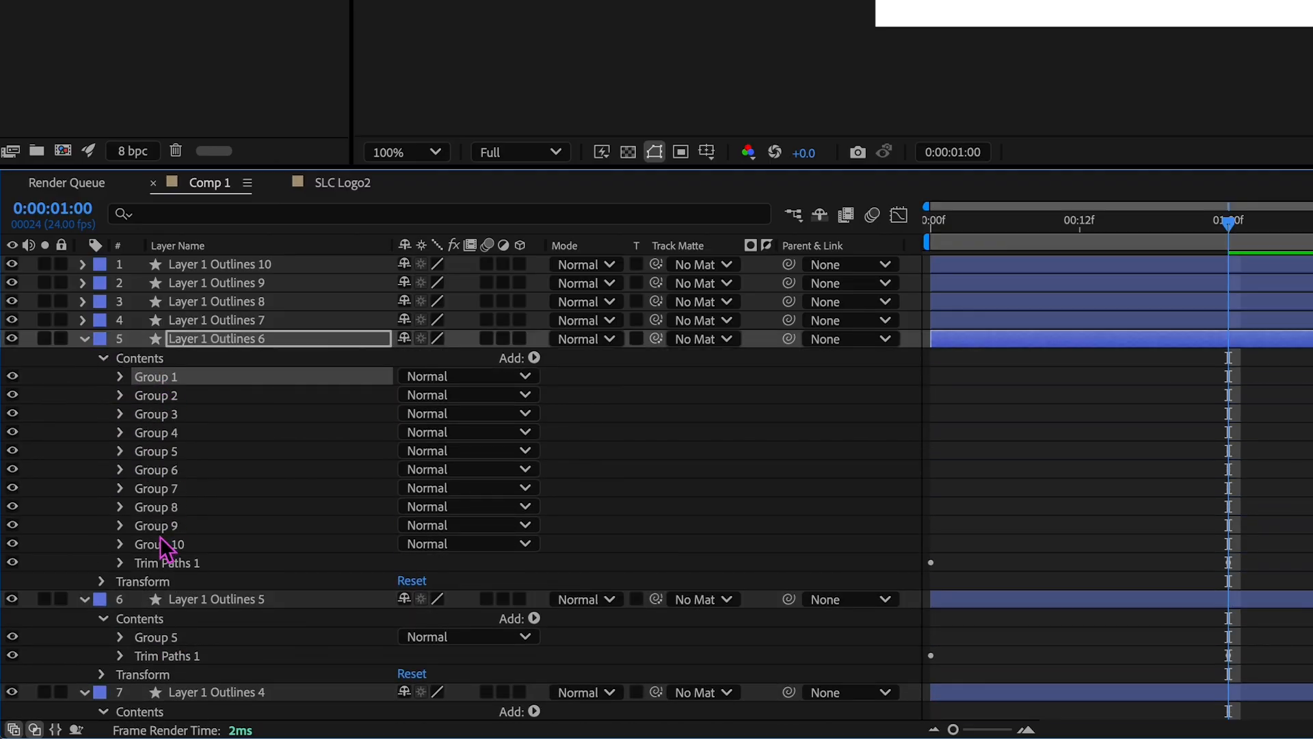
{"action": "left_click", "coordinate": [168, 544], "text": "shift"}
{"action": "left_click", "coordinate": [171, 471], "text": "super"}
{"action": "key", "text": "Delete"}
Delete every shape group except Group 7 from the contents of Layer 1 Outlines 7
{"action": "left_click", "coordinate": [84, 320]}
{"action": "left_click", "coordinate": [103, 339]}
{"action": "left_click", "coordinate": [148, 358]}
{"action": "left_click", "coordinate": [168, 524], "text": "shift"}
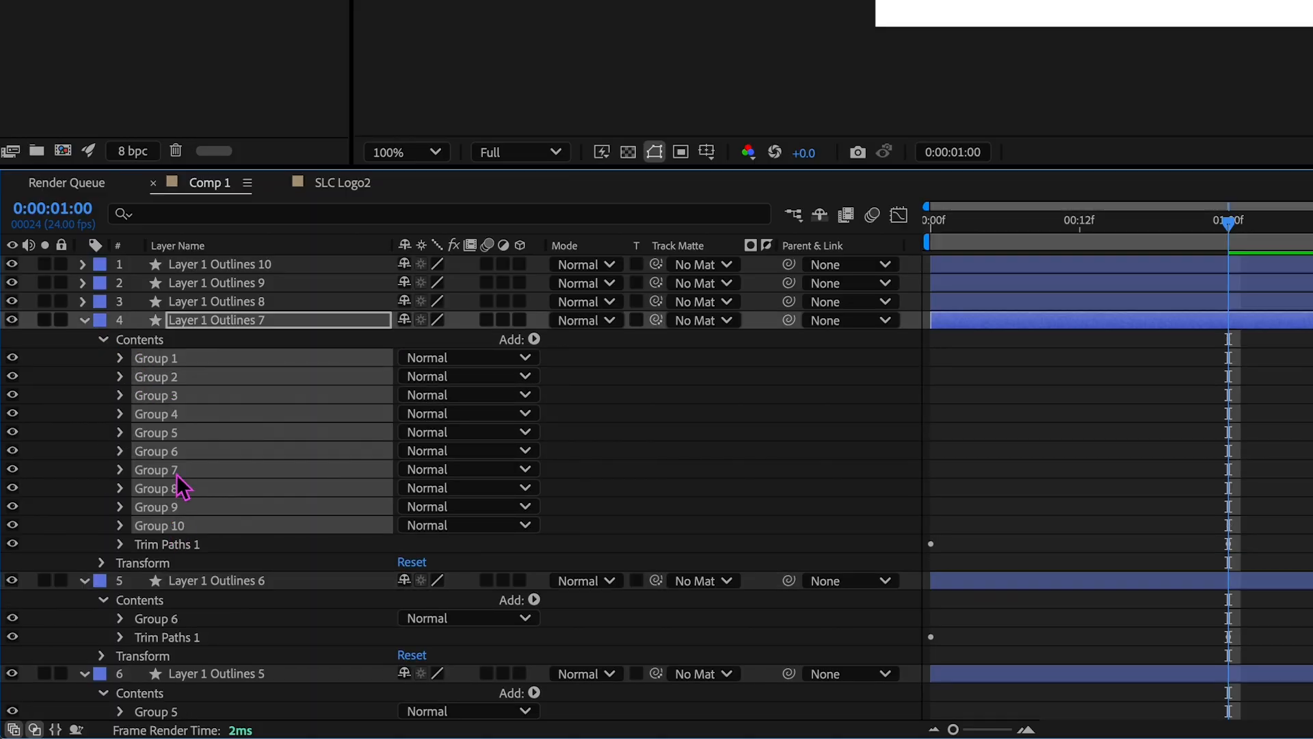
{"action": "left_click", "coordinate": [174, 470], "text": "super"}
{"action": "key", "text": "Delete"}
Delete every shape group except Group 8 from the contents of Layer 1 Outlines 8
{"action": "left_click", "coordinate": [83, 302]}
{"action": "left_click", "coordinate": [103, 321]}
{"action": "left_click", "coordinate": [148, 339]}
{"action": "left_click", "coordinate": [167, 506], "text": "shift"}
{"action": "left_click", "coordinate": [171, 469], "text": "super"}
{"action": "key", "text": "Delete"}
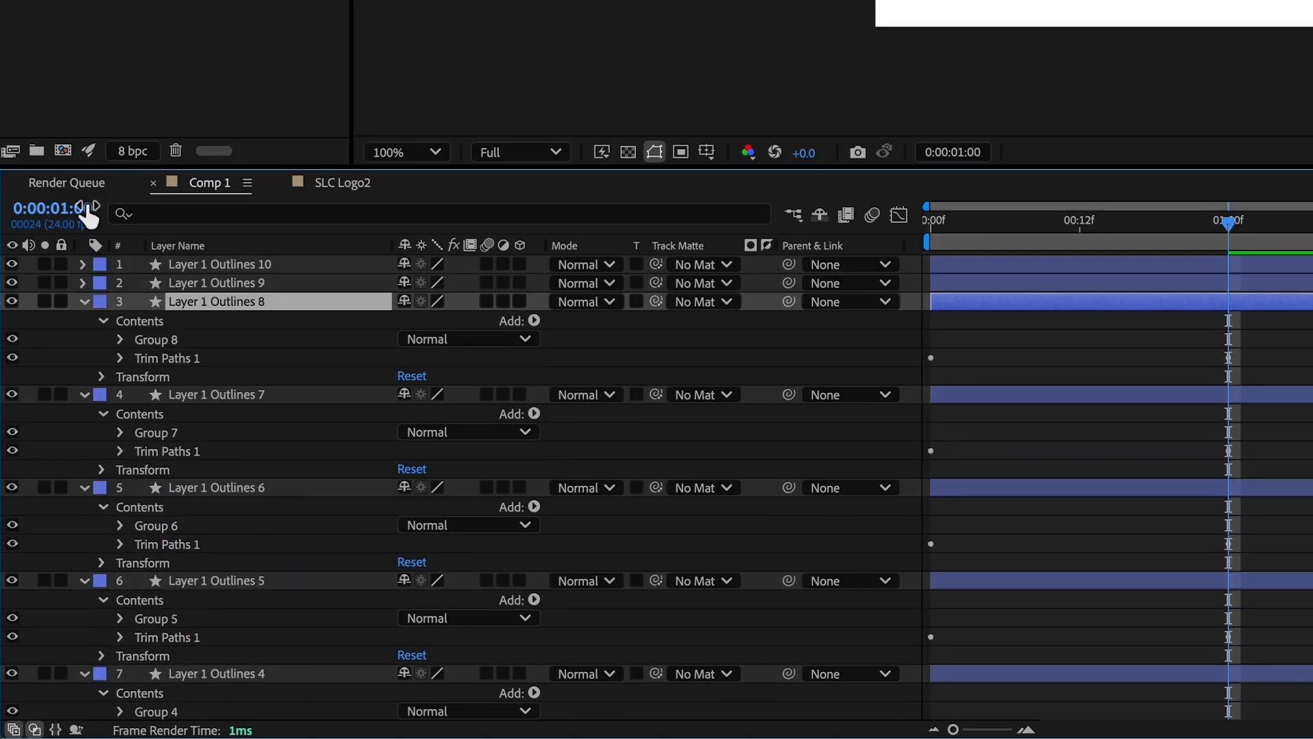
Delete every shape group except Group 9 from the contents of Layer 1 Outlines 9
{"action": "left_click", "coordinate": [83, 283]}
{"action": "left_click", "coordinate": [103, 302]}
{"action": "left_click", "coordinate": [147, 320]}
{"action": "left_click", "coordinate": [176, 488], "text": "shift"}
{"action": "left_click", "coordinate": [171, 470], "text": "super"}
{"action": "key", "text": "Delete"}
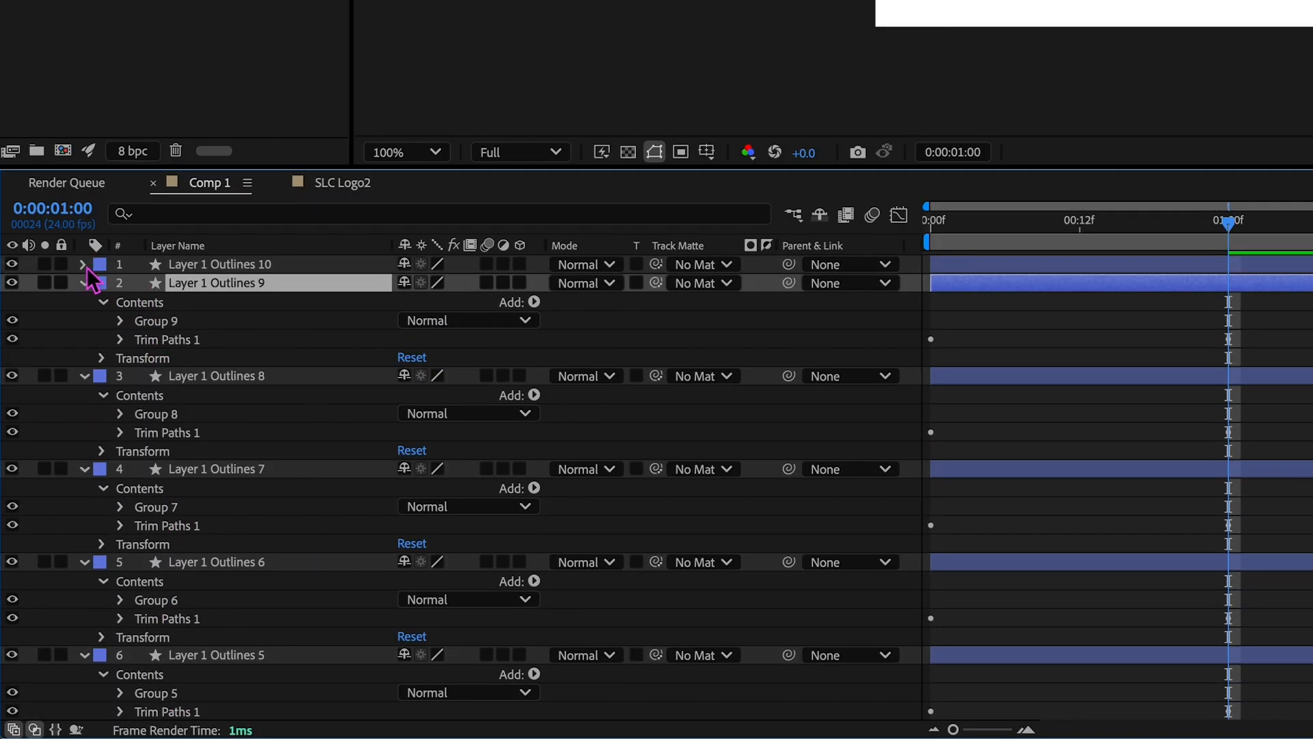
Delete every shape group except Group 10 from the contents of Layer 1 Outlines 10
{"action": "left_click", "coordinate": [84, 264]}
{"action": "left_click", "coordinate": [103, 283]}
{"action": "left_click", "coordinate": [147, 301]}
{"action": "left_click", "coordinate": [171, 470], "text": "shift"}
{"action": "left_click", "coordinate": [171, 469], "text": "super"}
{"action": "key", "text": "Delete"}
Select all layers in Comp 1 and show only their keyframed End properties
{"action": "scroll", "coordinate": [336, 426], "scroll_direction": "down", "scroll_amount": 5}
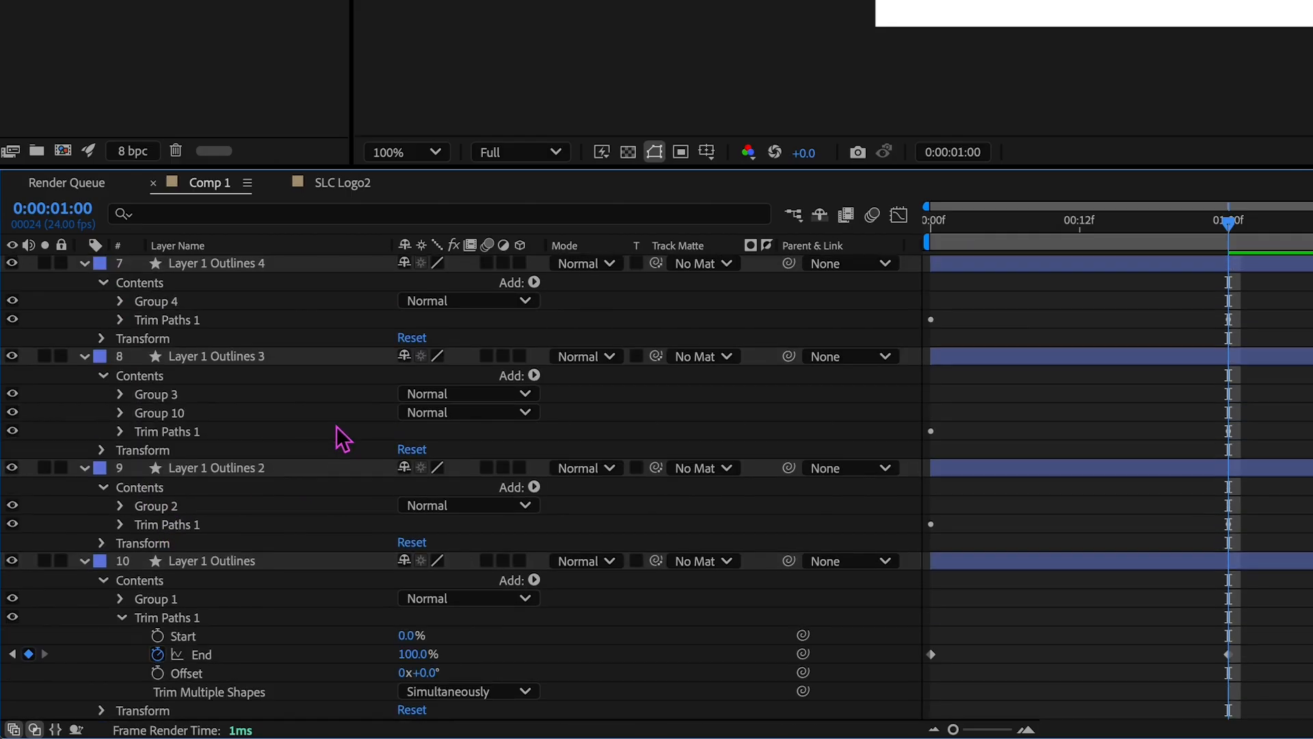
{"action": "scroll", "coordinate": [335, 425], "scroll_direction": "up", "scroll_amount": 5}
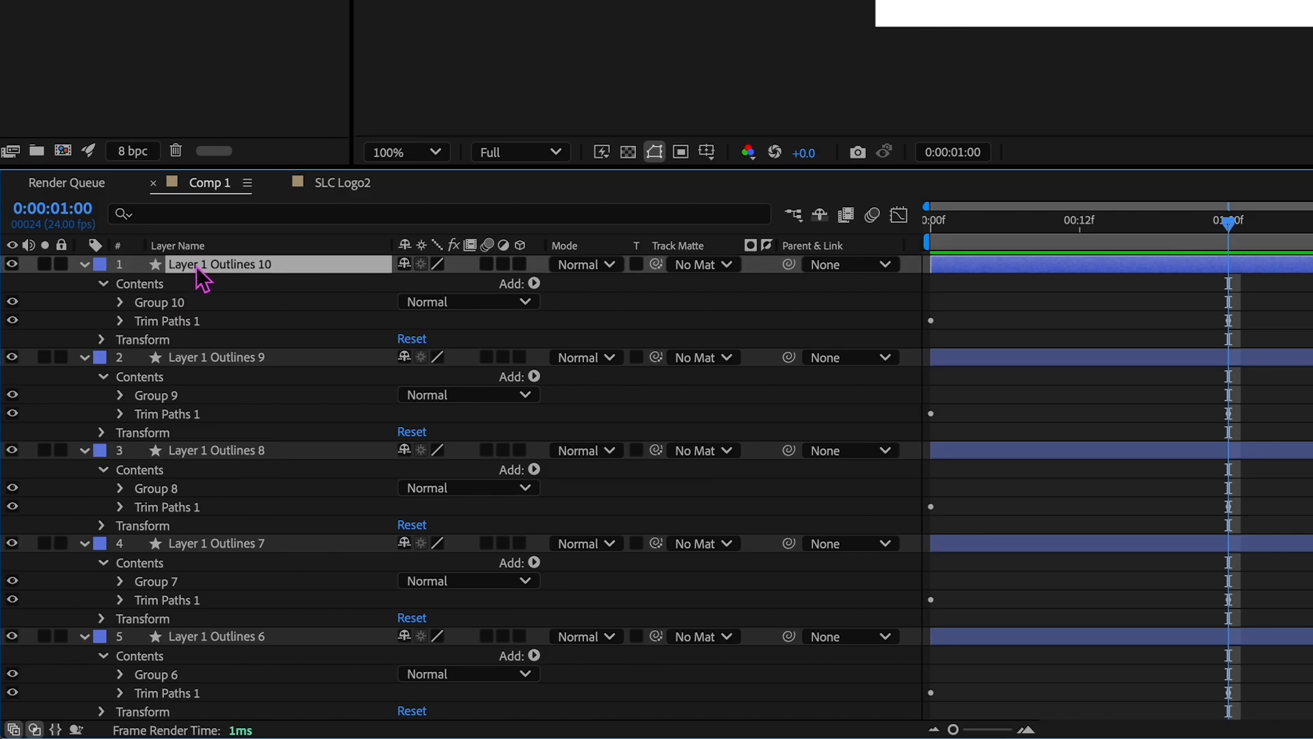
{"action": "key", "text": "super+a"}
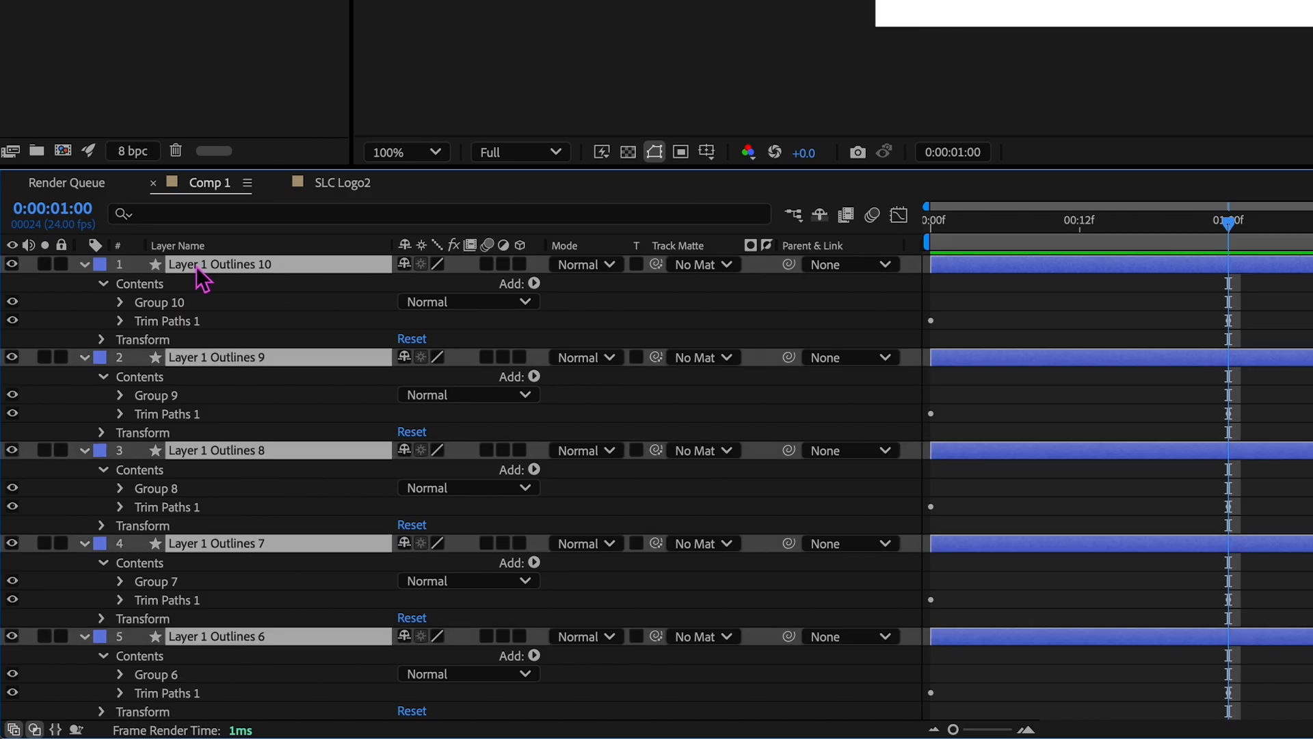
{"action": "key", "text": "u"}
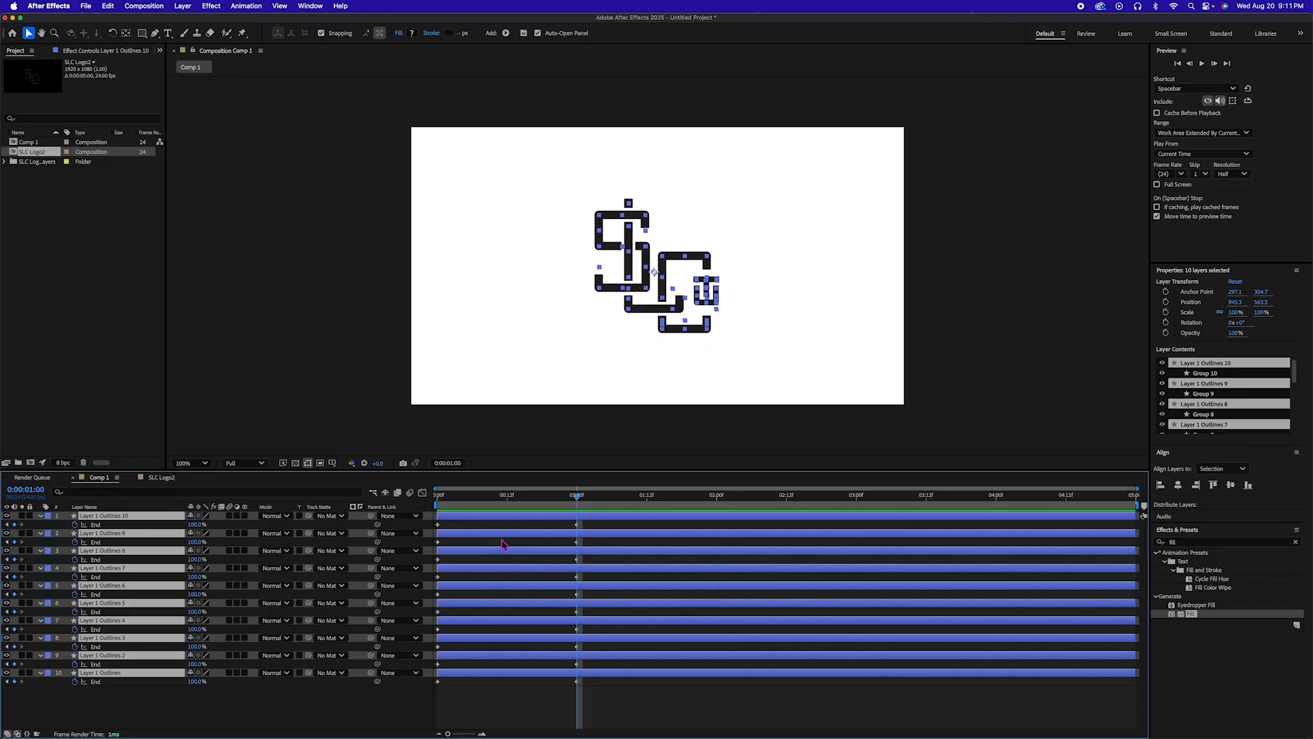
Reverse the path direction of Path 1 in Group 5 on Layer 1 Outlines 5 and check its drawing animation with the layer soloed
{"action": "mouse_move", "coordinate": [553, 497]}
{"action": "left_mouse_down"}
{"action": "mouse_move", "coordinate": [453, 500]}
{"action": "mouse_move", "coordinate": [602, 510]}
{"action": "mouse_move", "coordinate": [456, 510]}
{"action": "mouse_move", "coordinate": [567, 512]}
{"action": "left_mouse_up"}
{"action": "left_click", "coordinate": [63, 691]}
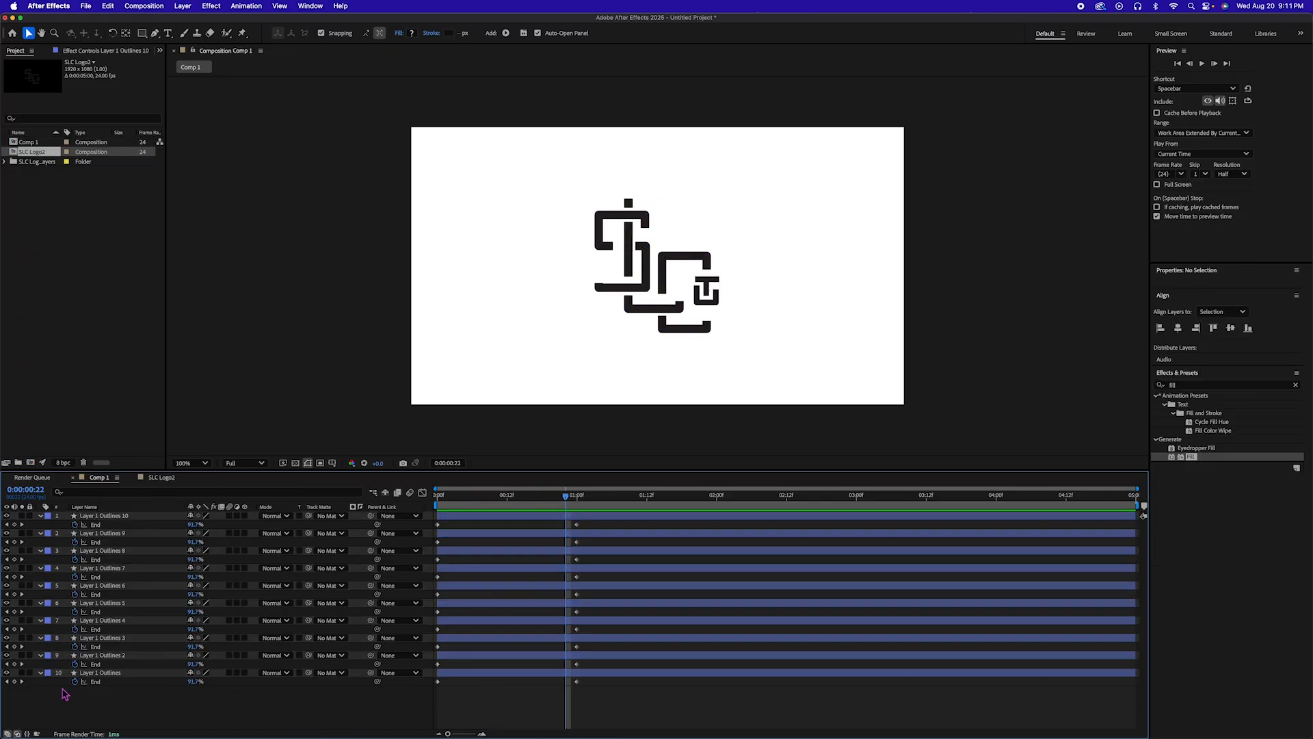
{"action": "left_click", "coordinate": [40, 603]}
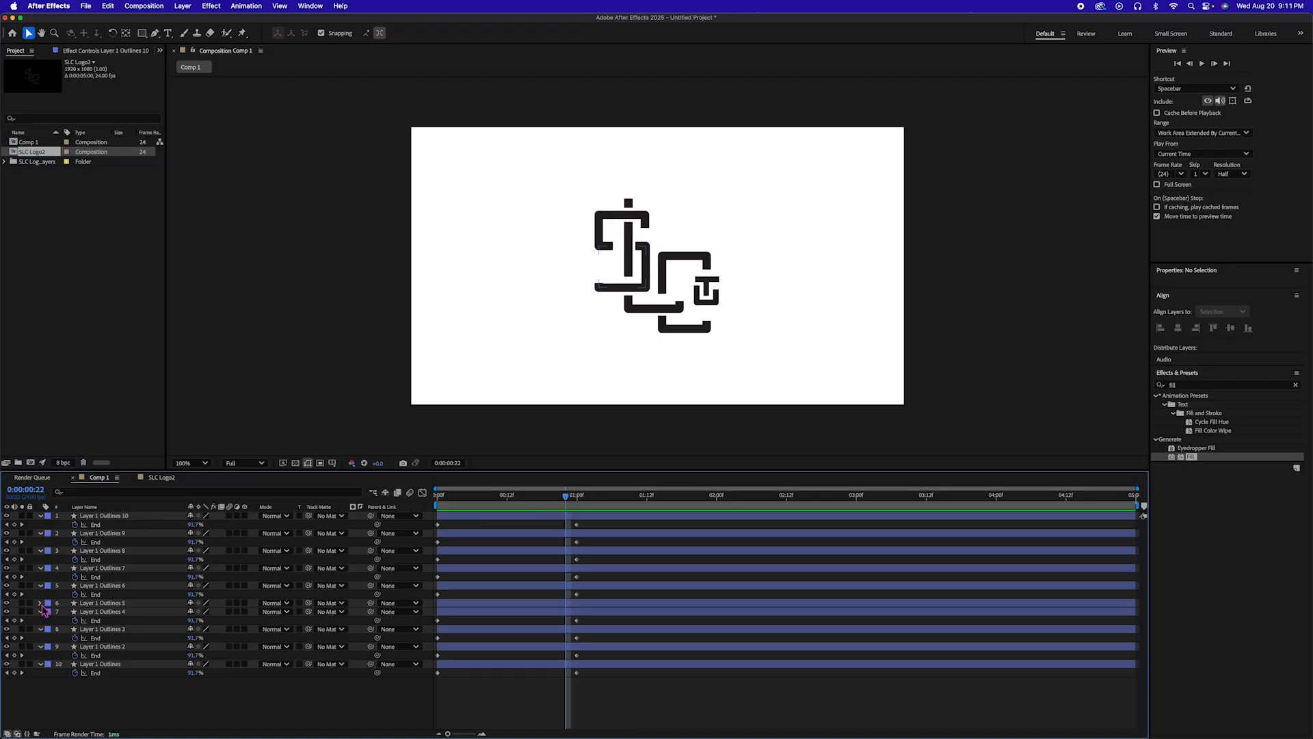
{"action": "left_click", "coordinate": [41, 602]}
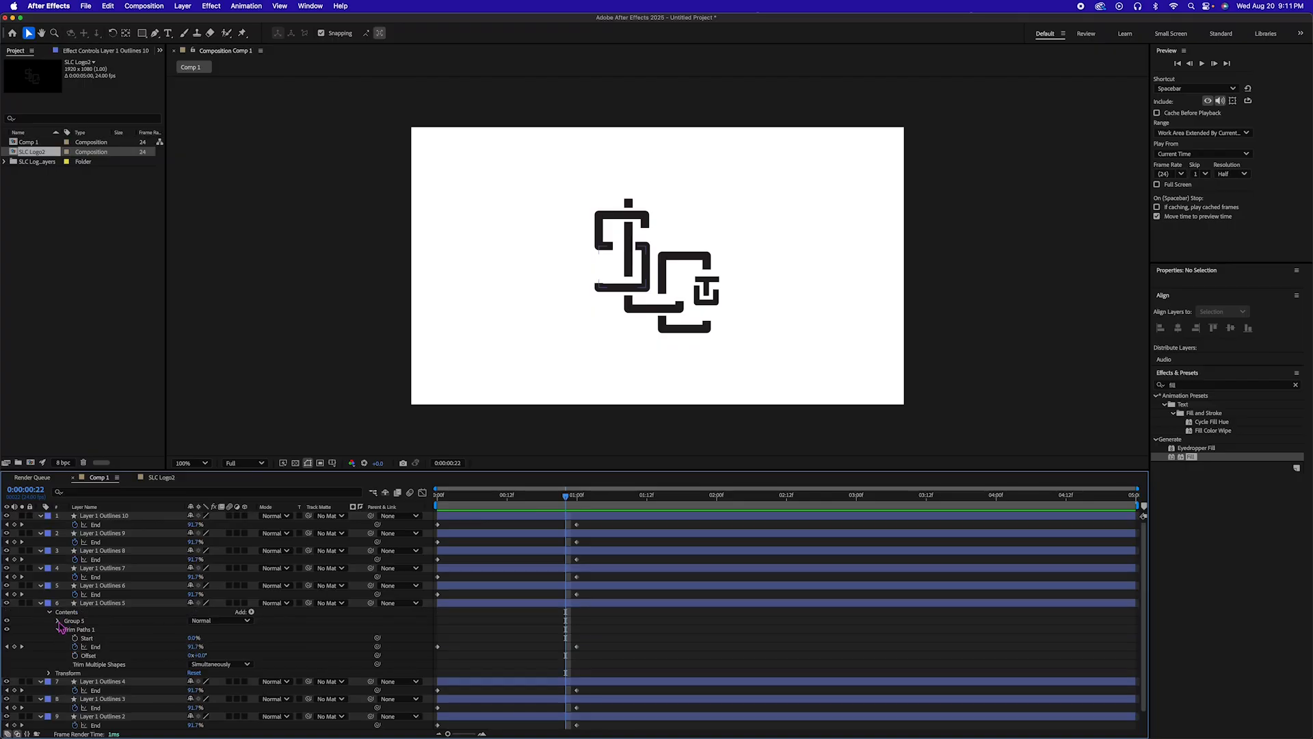
{"action": "left_click", "coordinate": [58, 620]}
{"action": "left_click", "coordinate": [66, 629]}
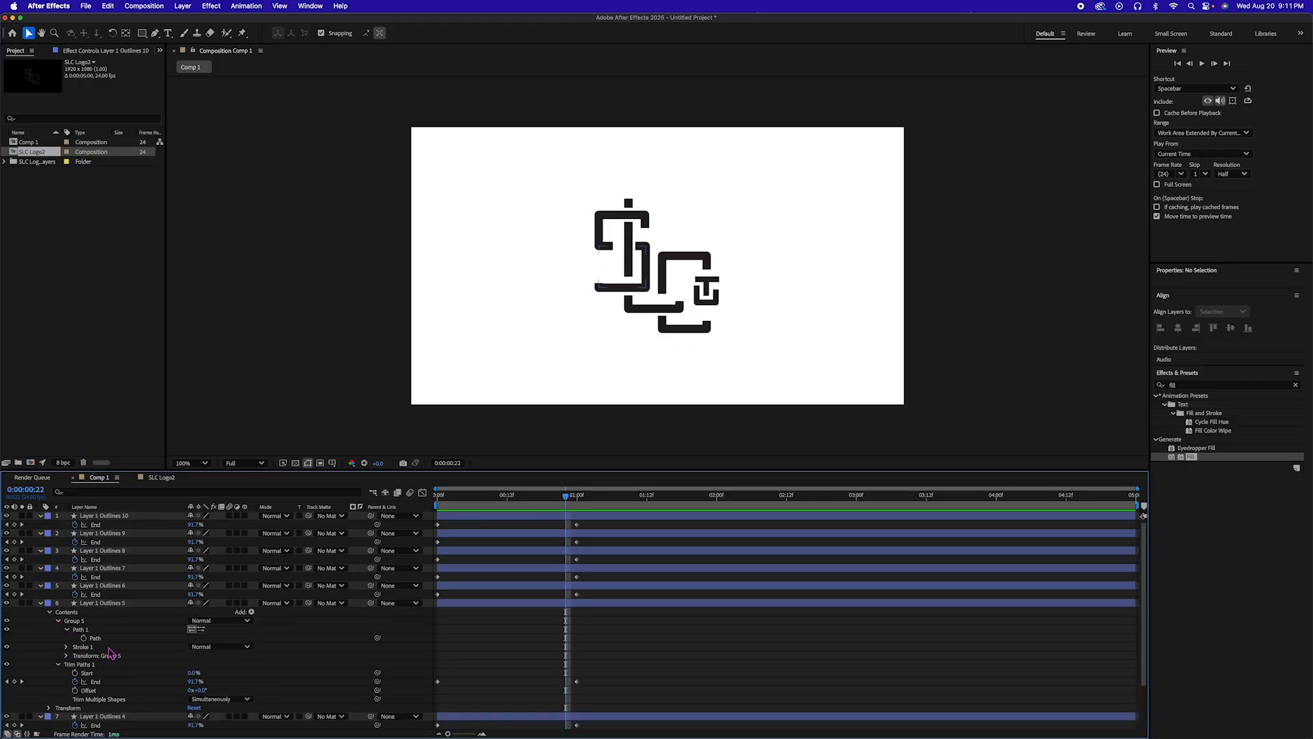
{"action": "left_click", "coordinate": [203, 630]}
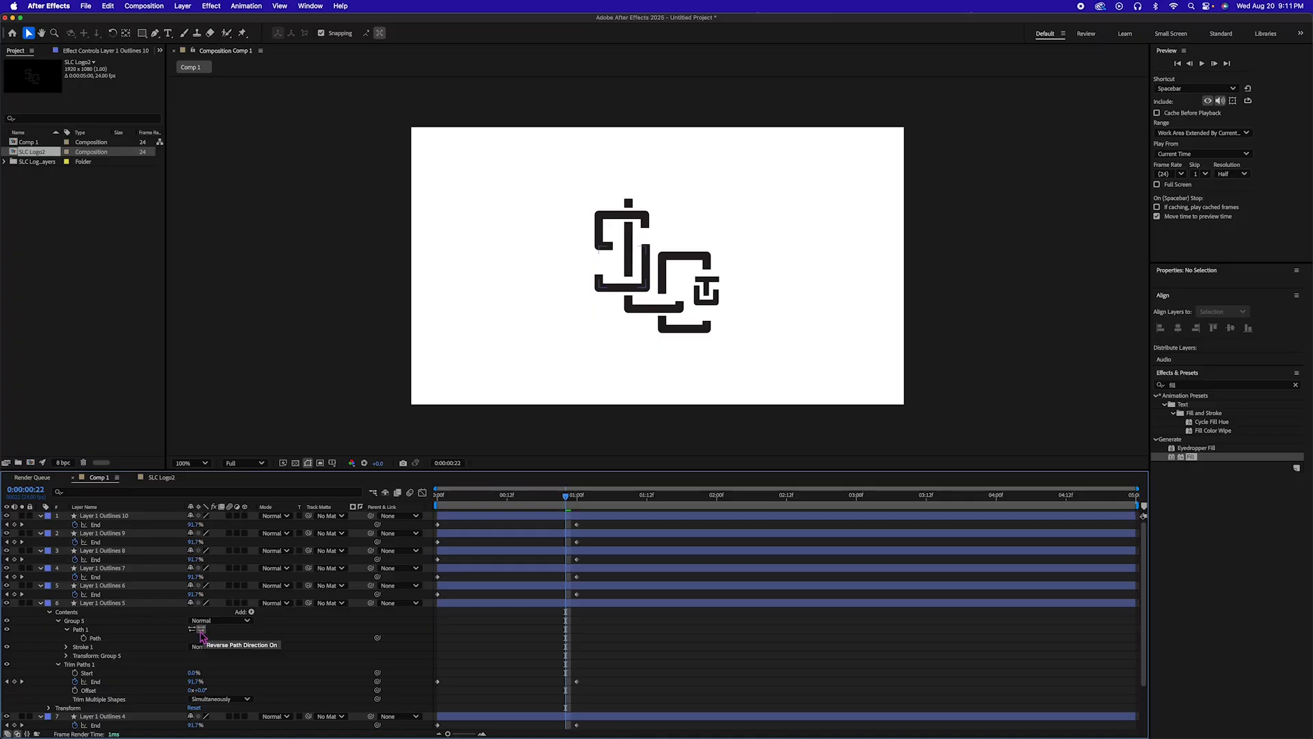
{"action": "left_click_drag", "start_coordinate": [566, 496], "coordinate": [497, 502]}
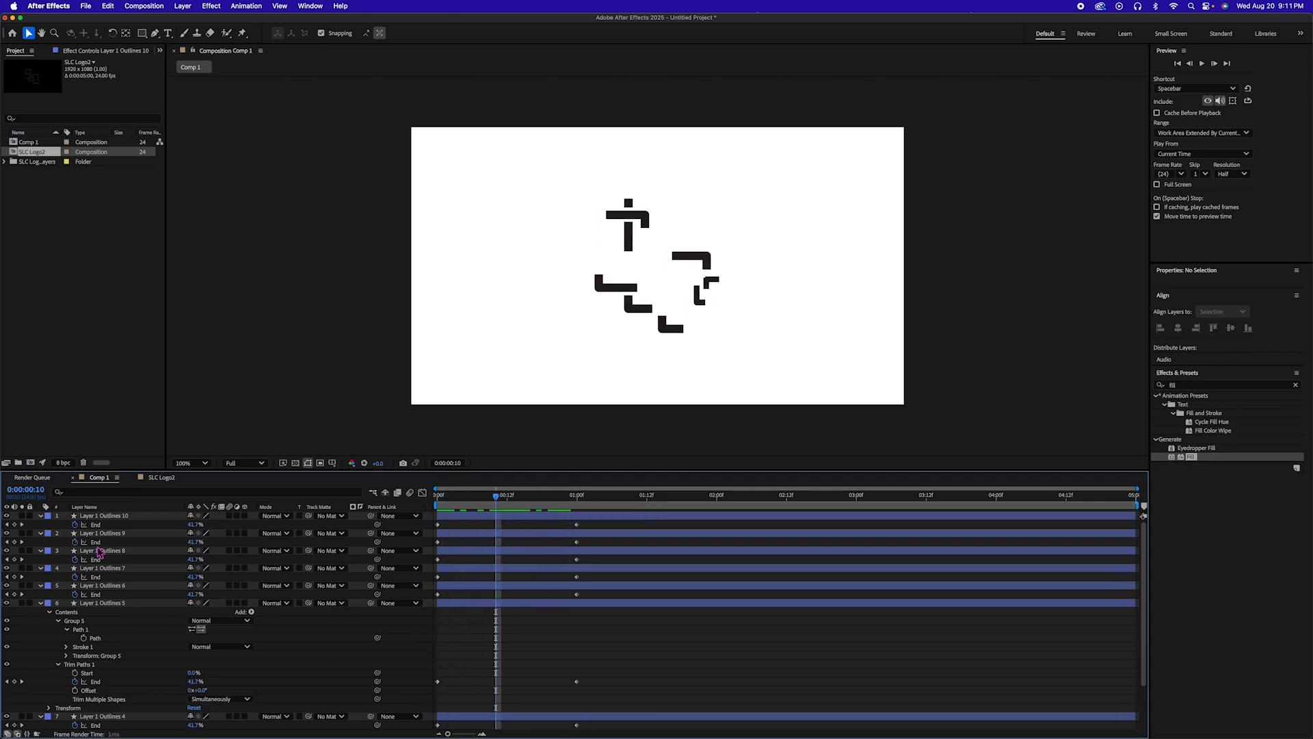
{"action": "left_click", "coordinate": [22, 603]}
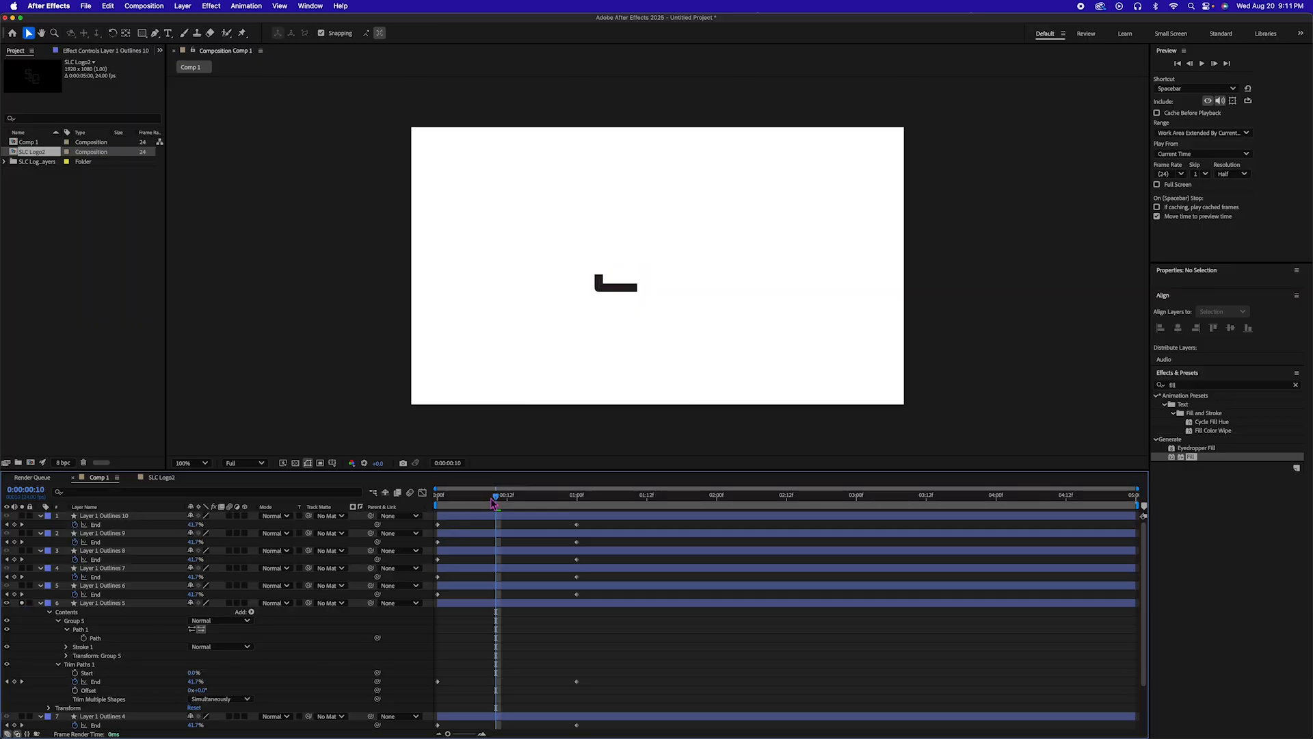
{"action": "mouse_move", "coordinate": [492, 503]}
{"action": "left_mouse_down"}
{"action": "mouse_move", "coordinate": [442, 502]}
{"action": "mouse_move", "coordinate": [573, 504]}
{"action": "mouse_move", "coordinate": [466, 502]}
{"action": "left_mouse_up"}
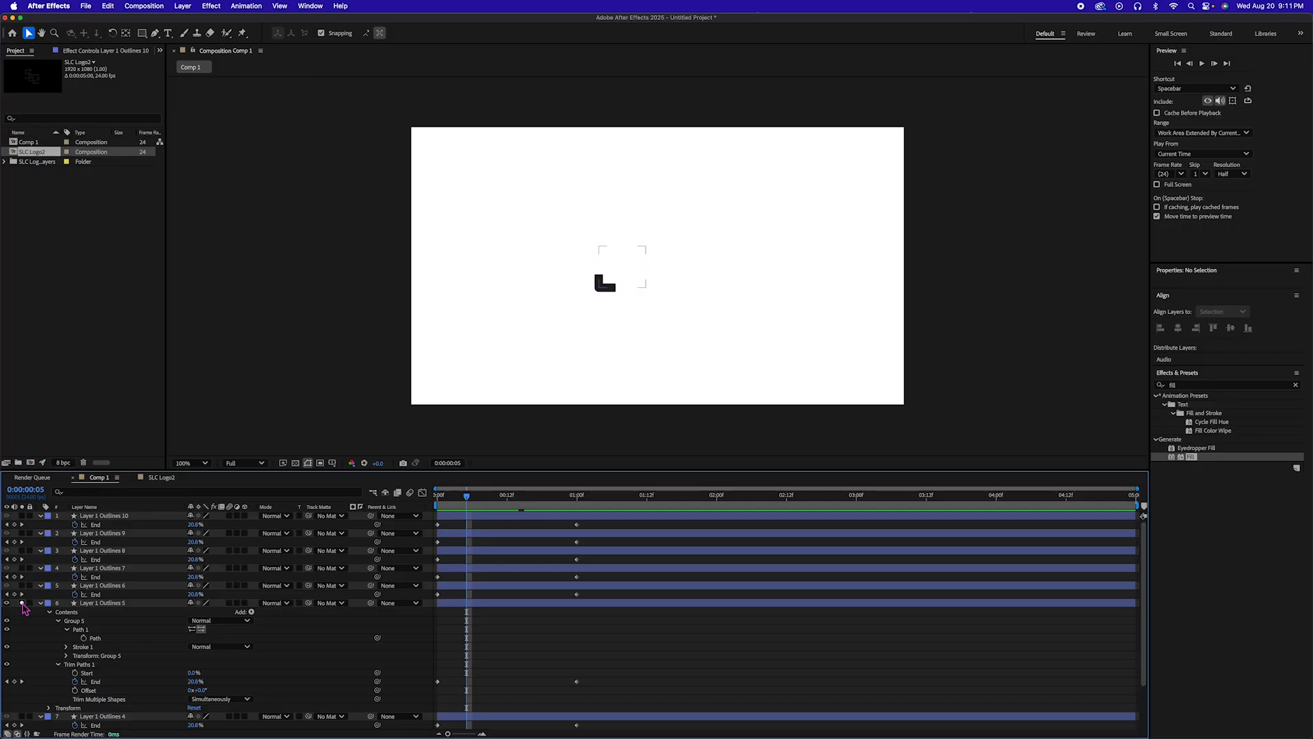
{"action": "left_click", "coordinate": [22, 603]}
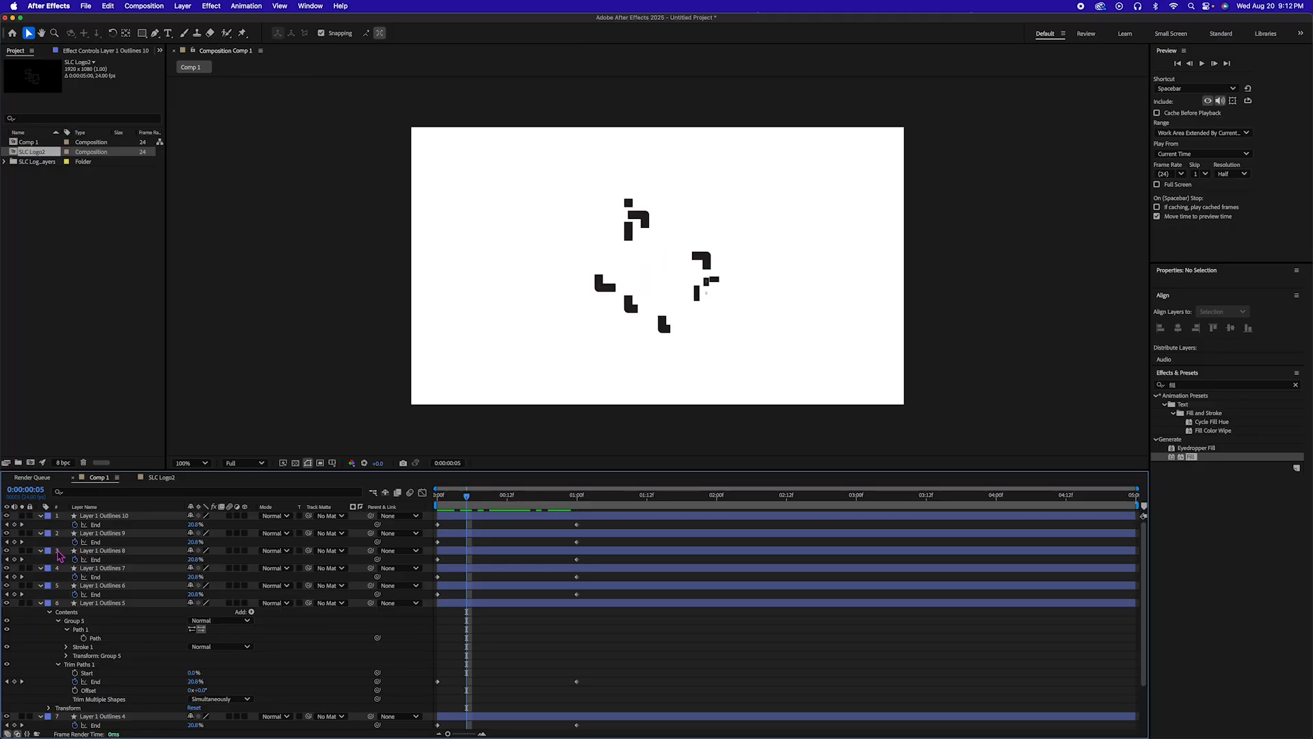
Reverse the path direction of Path 1 in Group 8 on Layer 1 Outlines 8
{"action": "left_click", "coordinate": [116, 552]}
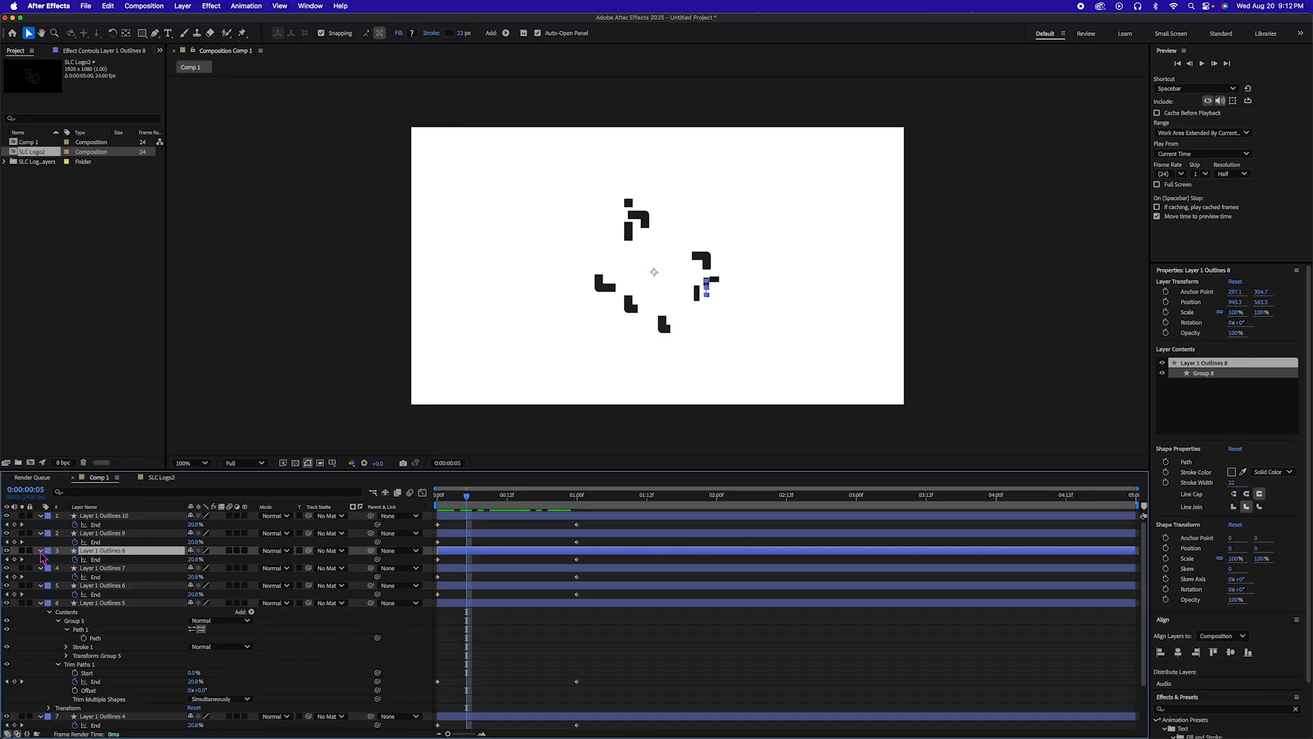
{"action": "left_click", "coordinate": [41, 551]}
{"action": "left_click", "coordinate": [41, 551]}
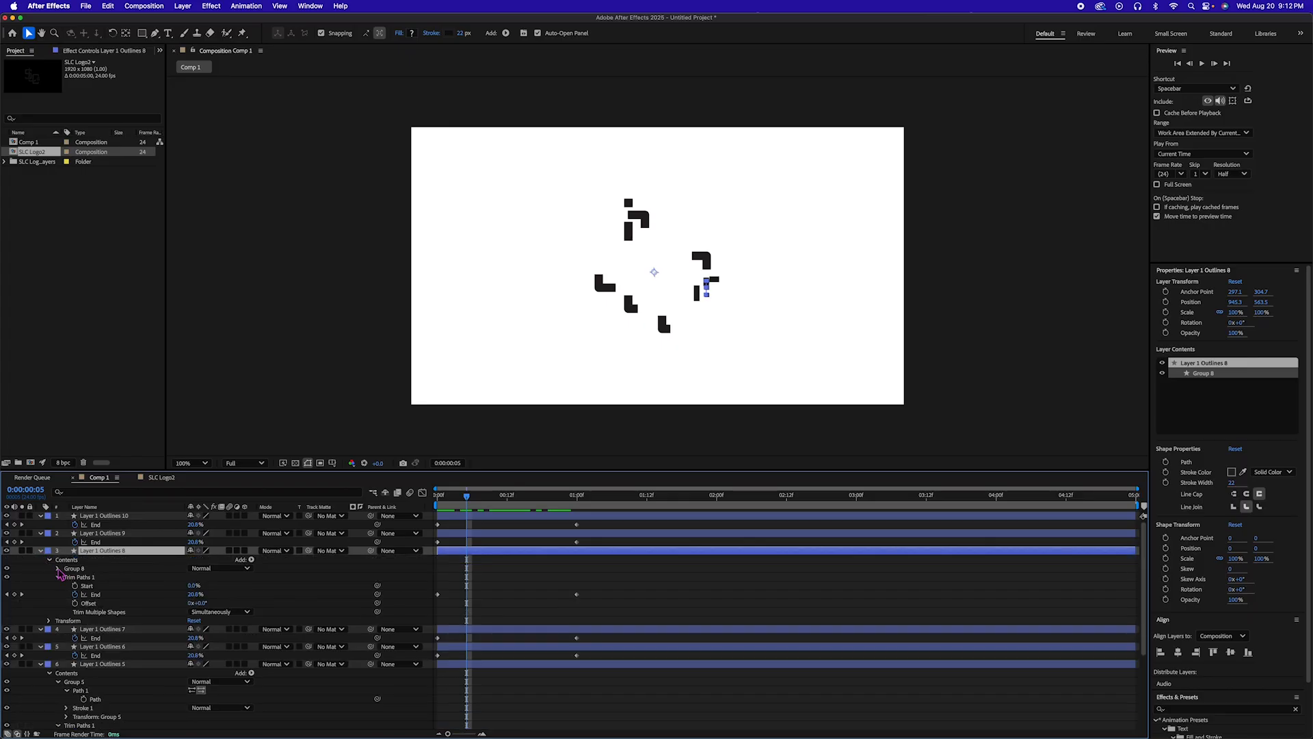
{"action": "left_click", "coordinate": [58, 568]}
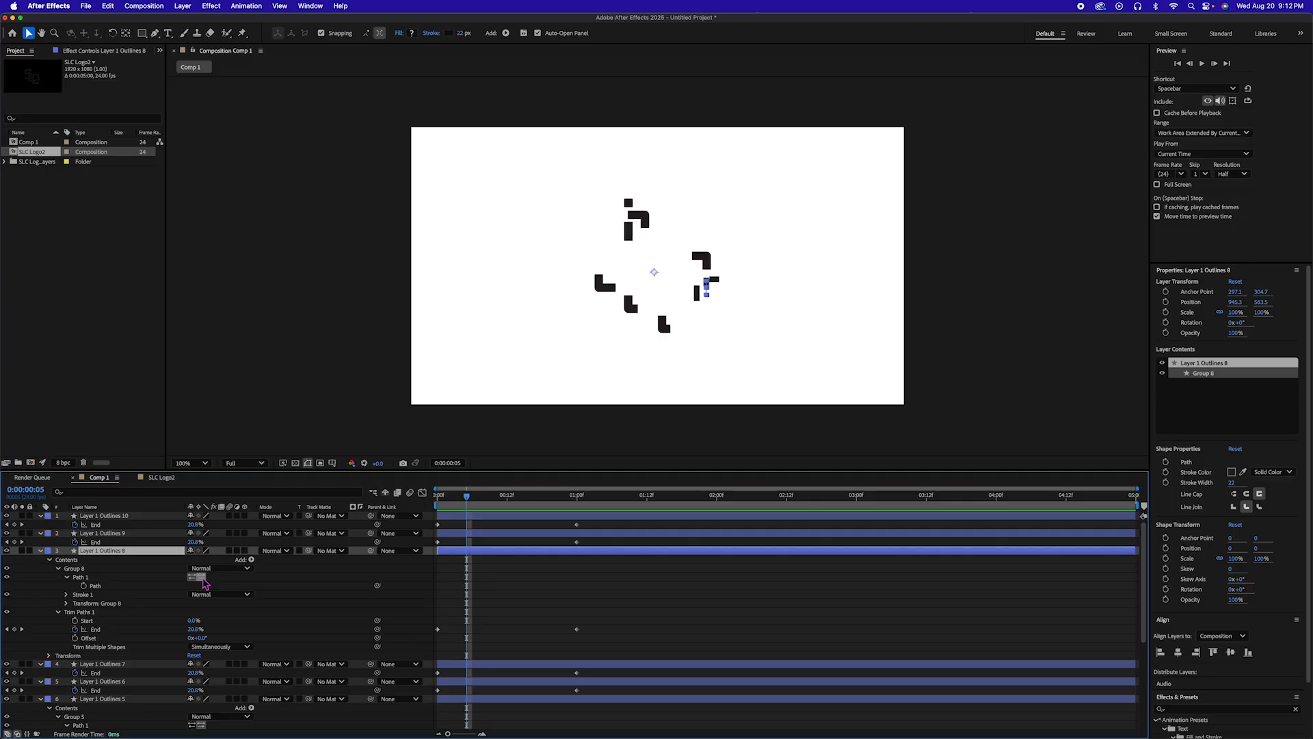
Reverse the path direction of Path 1 in Group 3 on Layer 1 Outlines 3
{"action": "scroll", "coordinate": [88, 567], "scroll_direction": "down", "scroll_amount": 1}
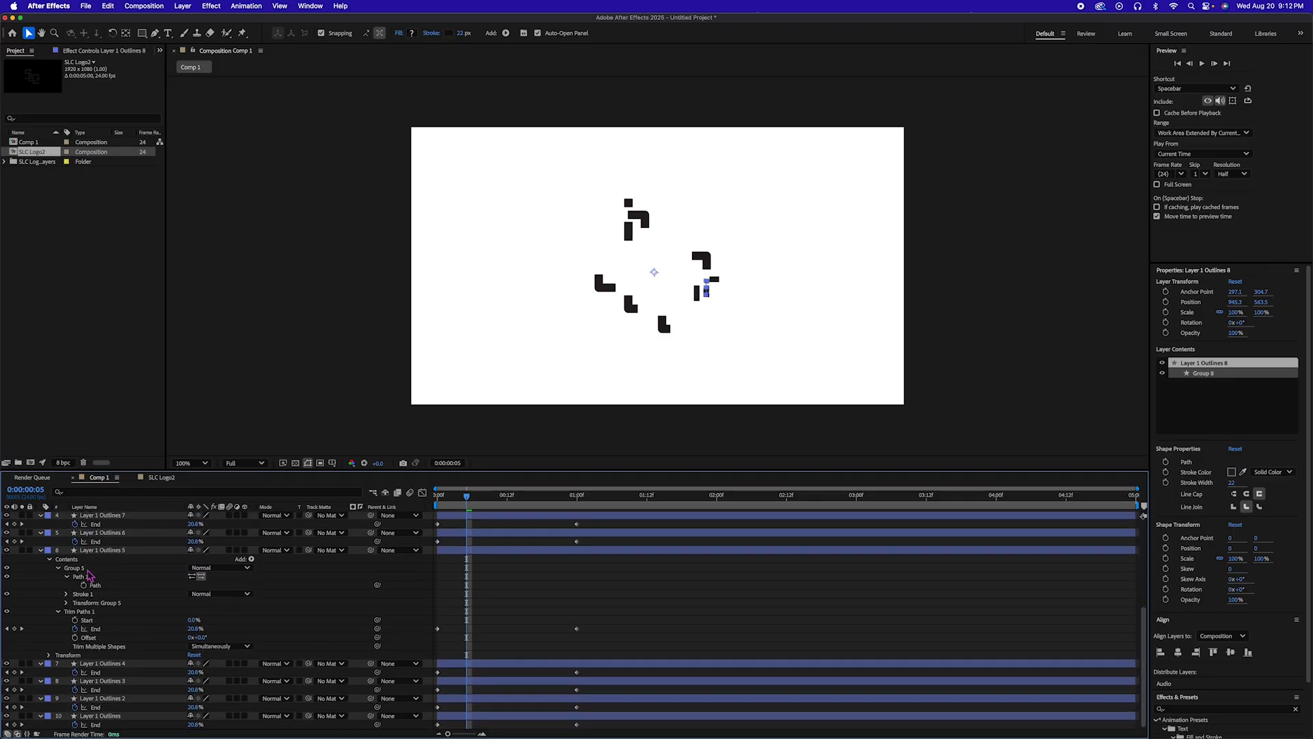
{"action": "scroll", "coordinate": [112, 620], "scroll_direction": "down", "scroll_amount": 5}
{"action": "left_click", "coordinate": [41, 681]}
{"action": "left_click", "coordinate": [41, 690]}
{"action": "scroll", "coordinate": [113, 693], "scroll_direction": "down", "scroll_amount": 1}
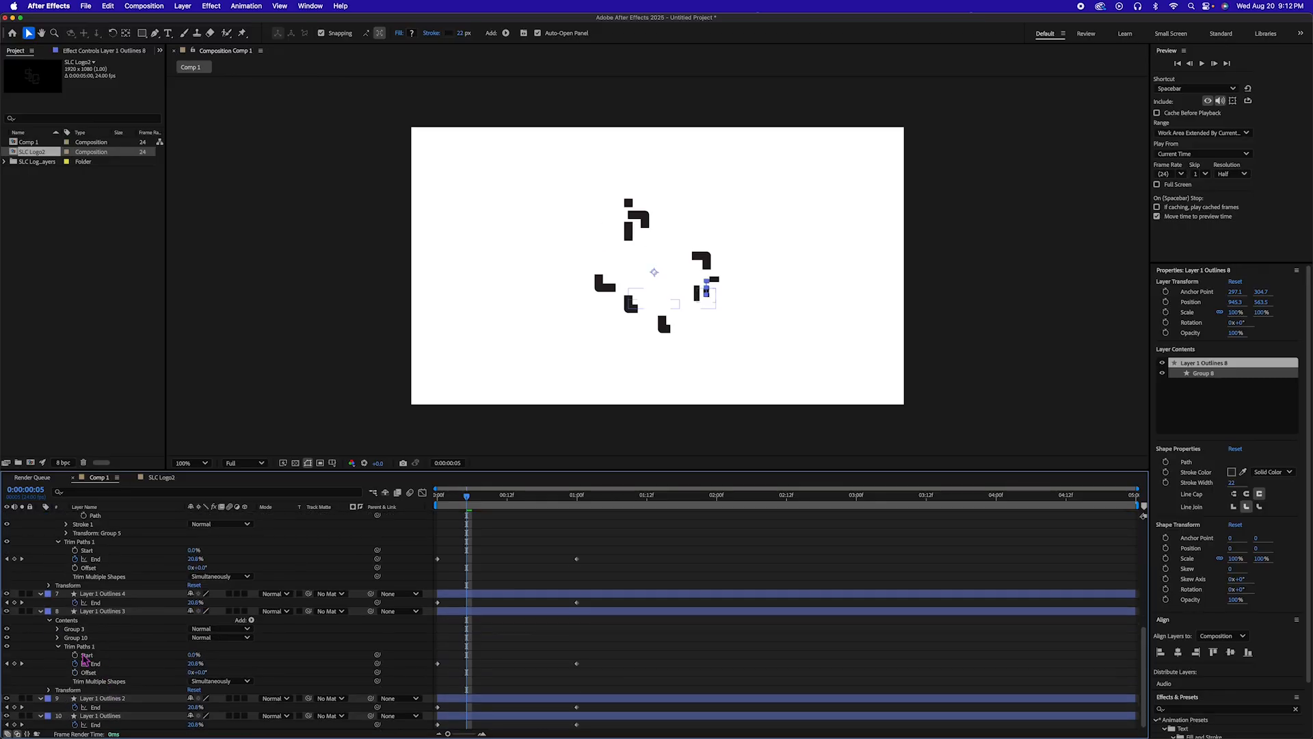
{"action": "left_click", "coordinate": [58, 629]}
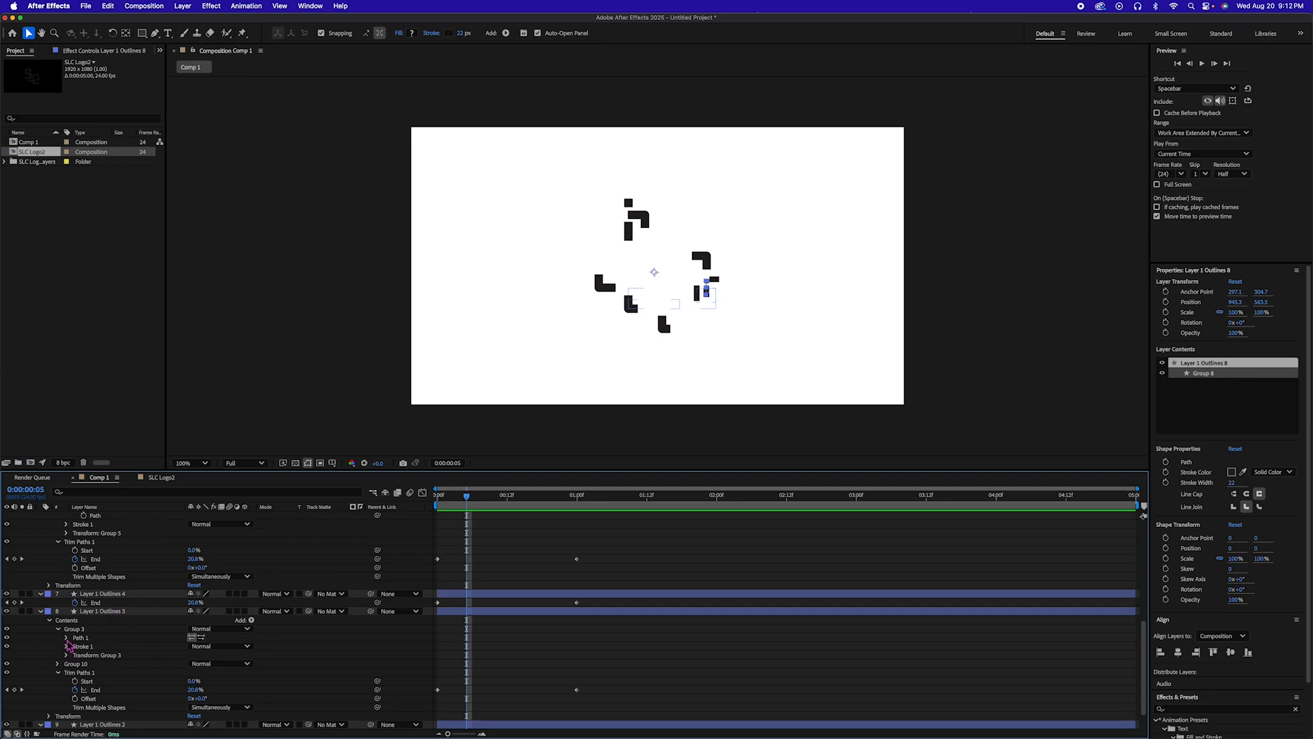
{"action": "left_click", "coordinate": [66, 638]}
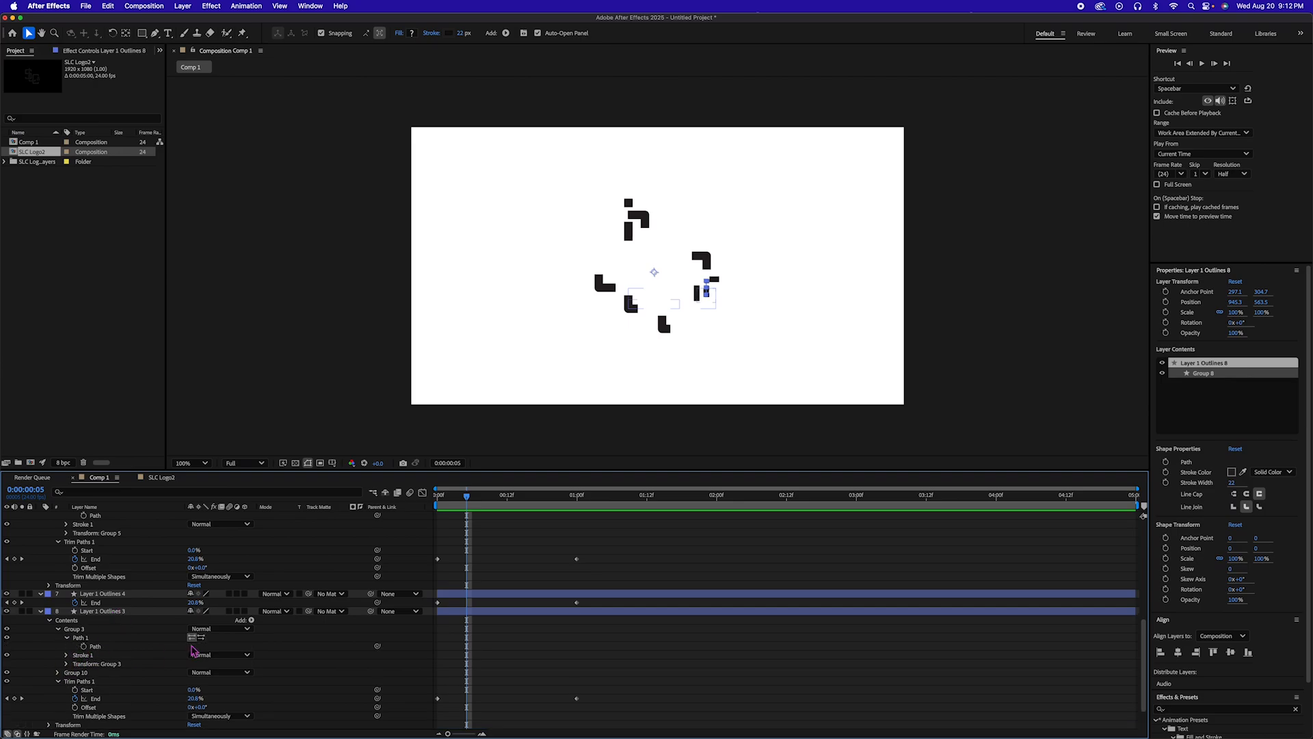
{"action": "left_click", "coordinate": [202, 638]}
Reverse the path direction of Path 1 in Group 1 on the original Layer 1 Outlines layer
{"action": "scroll", "coordinate": [167, 673], "scroll_direction": "down", "scroll_amount": 1}
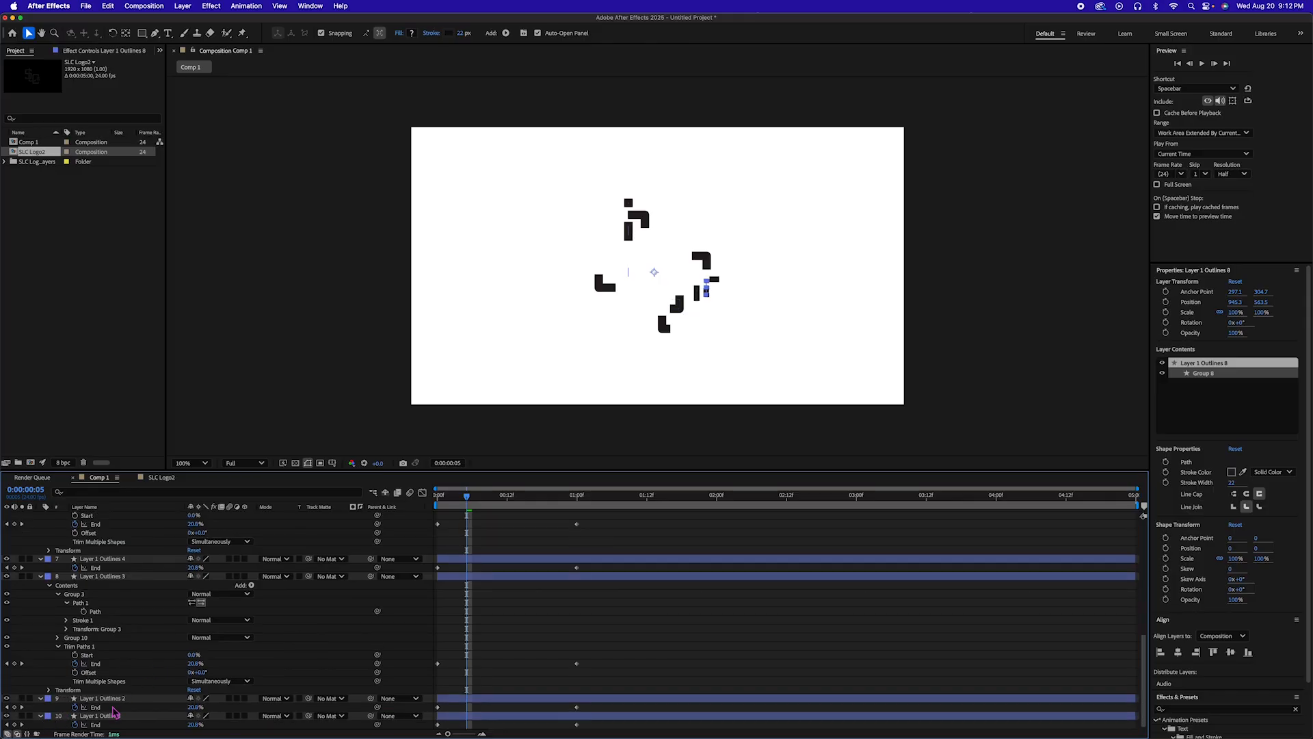
{"action": "scroll", "coordinate": [44, 722], "scroll_direction": "up", "scroll_amount": 1}
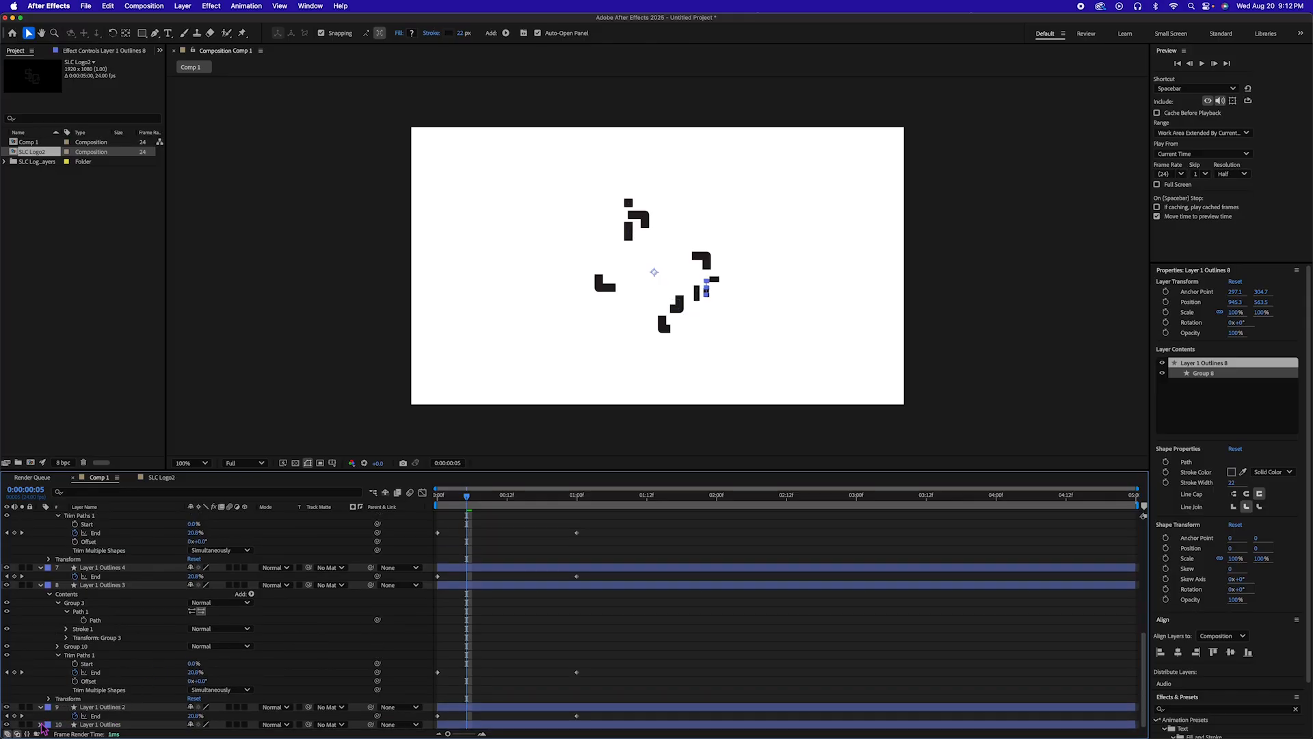
{"action": "left_click", "coordinate": [40, 724]}
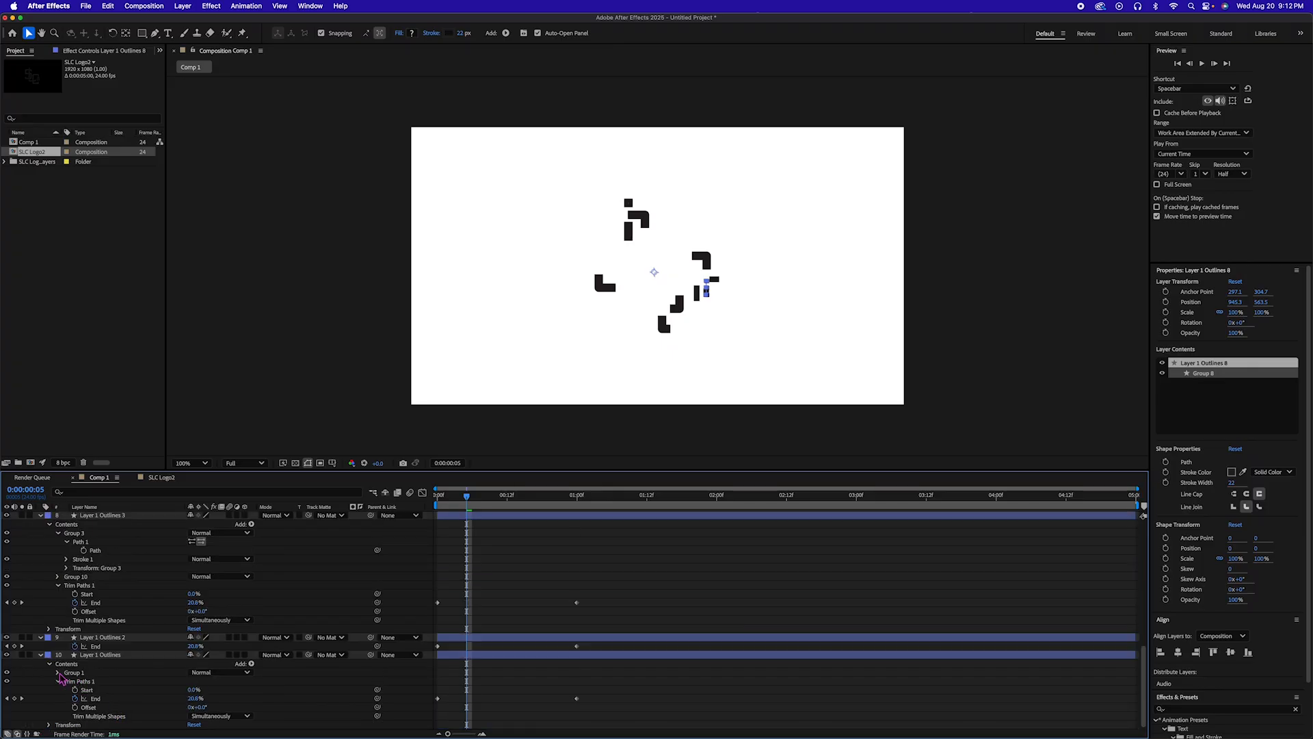
{"action": "left_click", "coordinate": [58, 673]}
{"action": "left_click", "coordinate": [67, 682]}
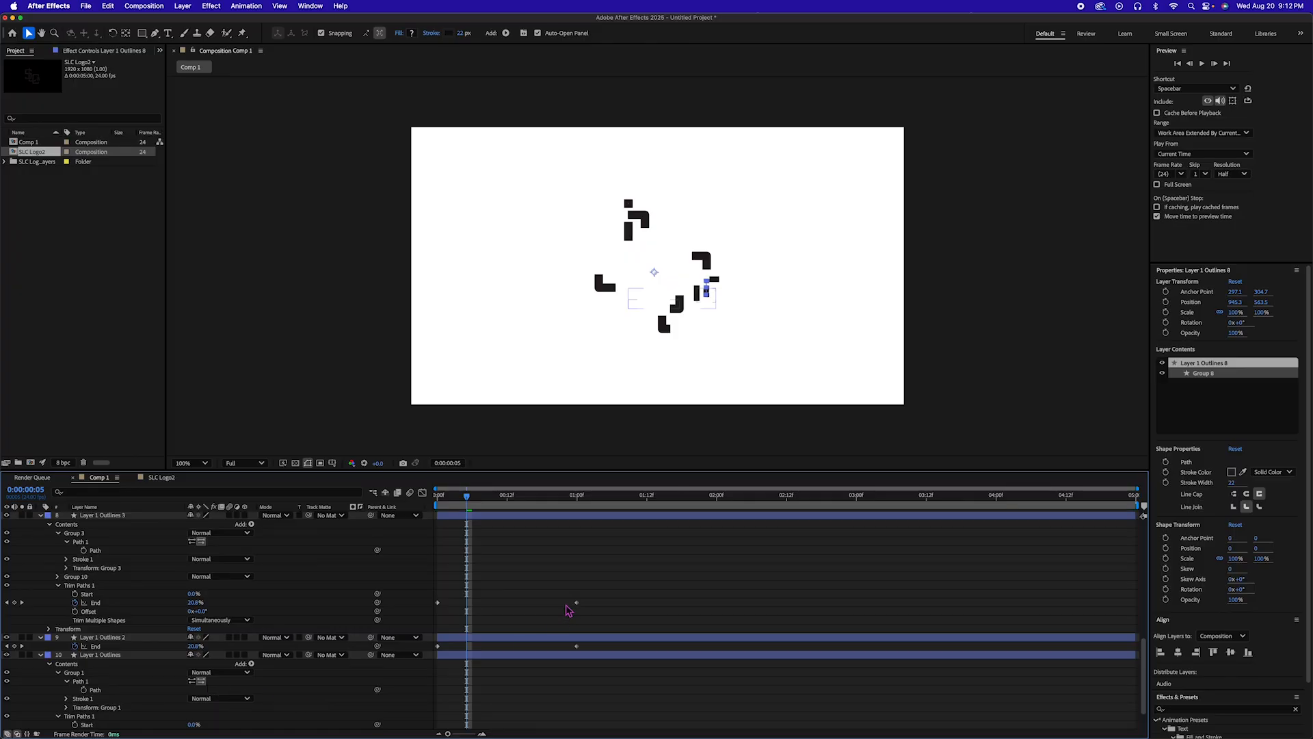
Show only the keyframed End properties of all layers and apply Easy Ease to their final keyframes
{"action": "left_click", "coordinate": [537, 592]}
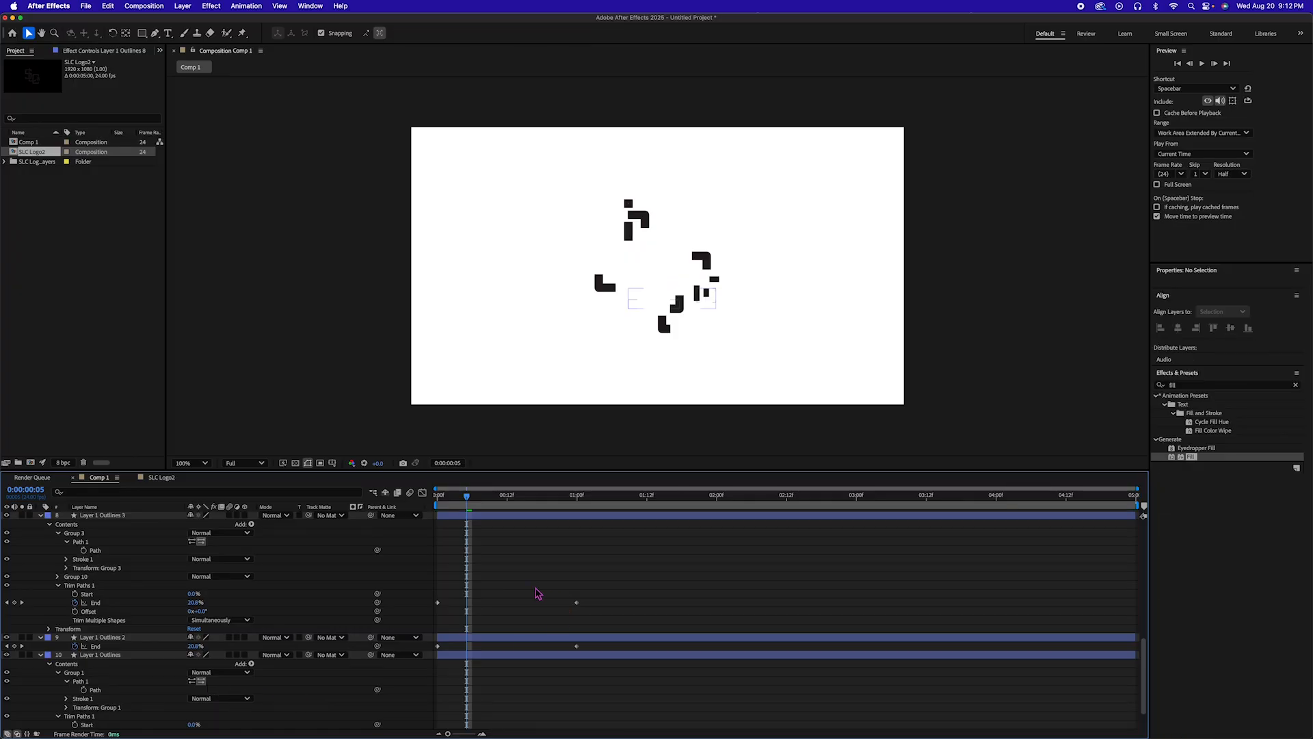
{"action": "key", "text": "super+a"}
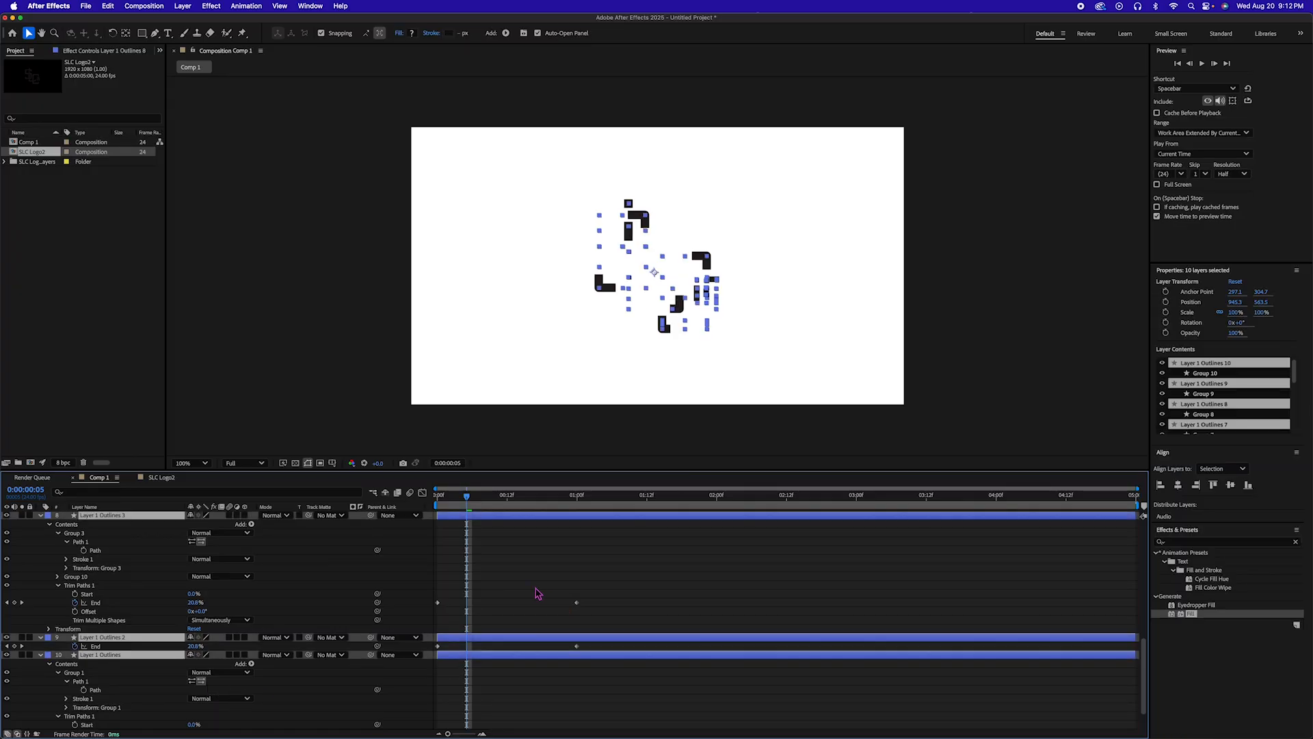
{"action": "key", "text": "u"}
{"action": "key", "text": "u"}
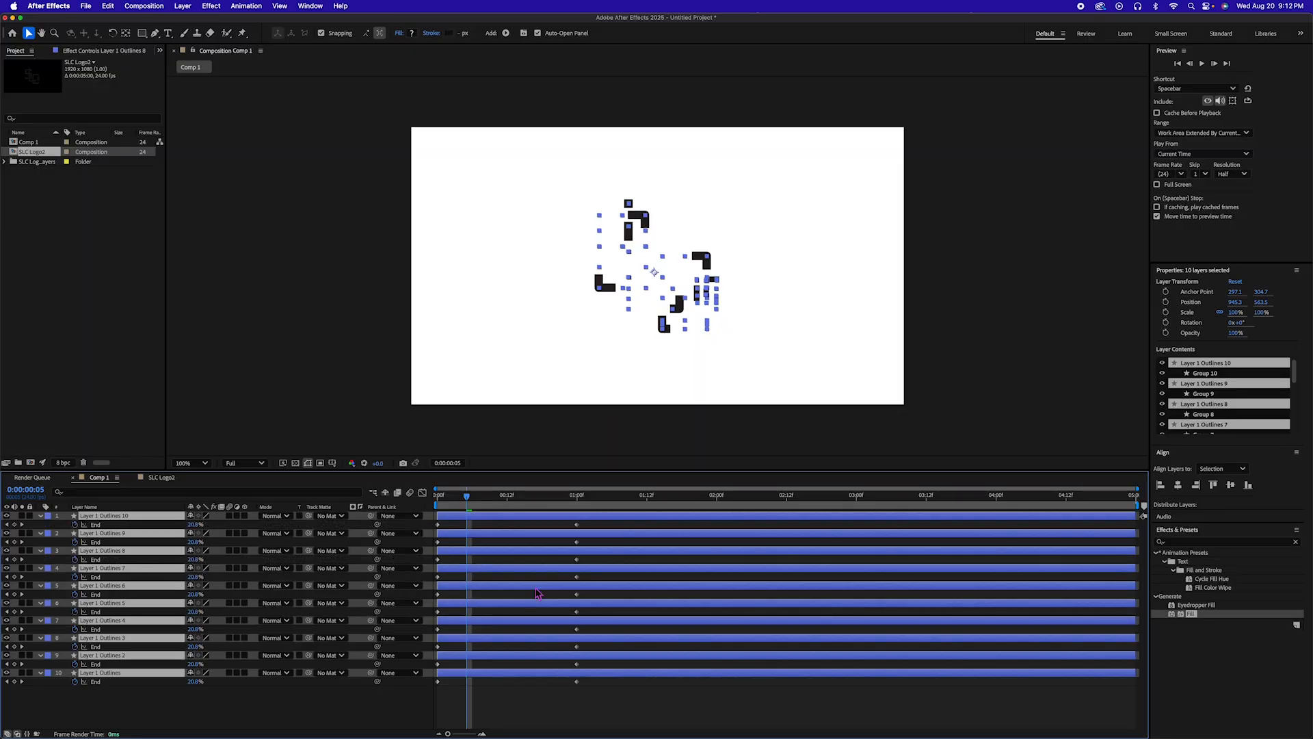
{"action": "left_click_drag", "start_coordinate": [603, 527], "coordinate": [548, 698]}
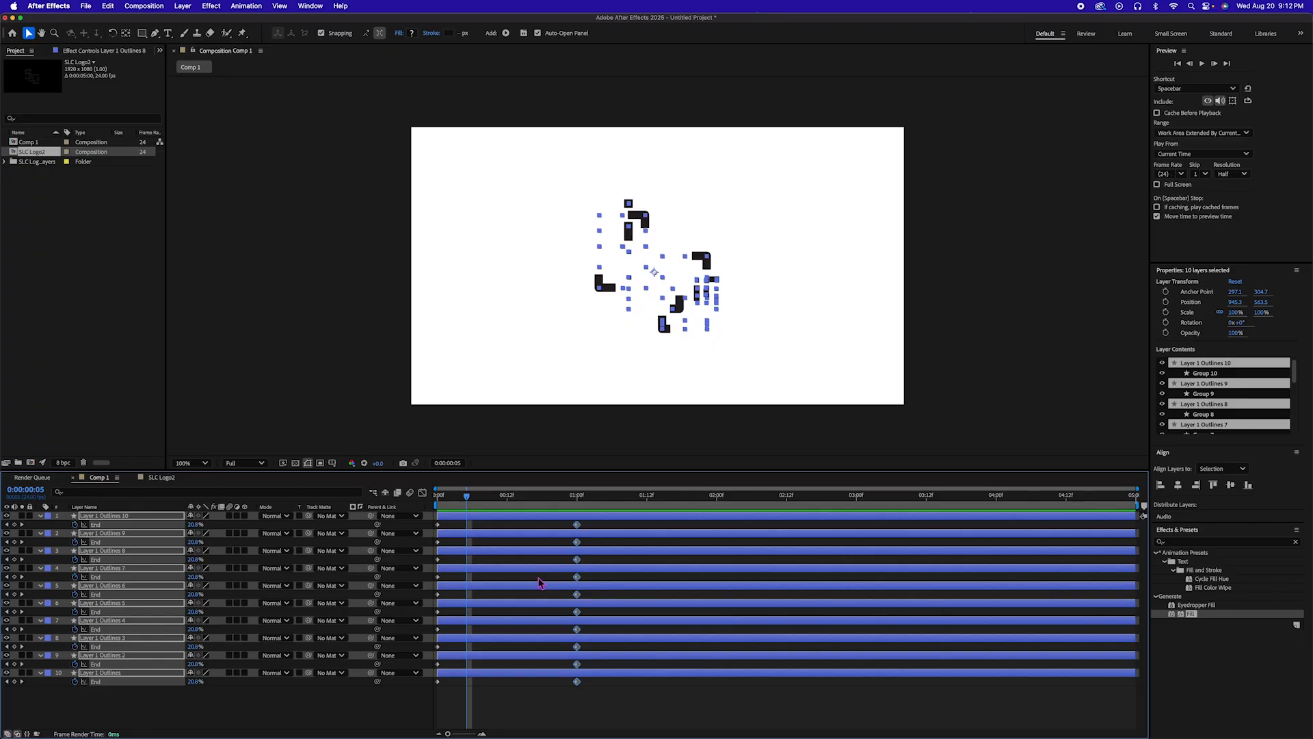
{"action": "key", "text": "F9"}
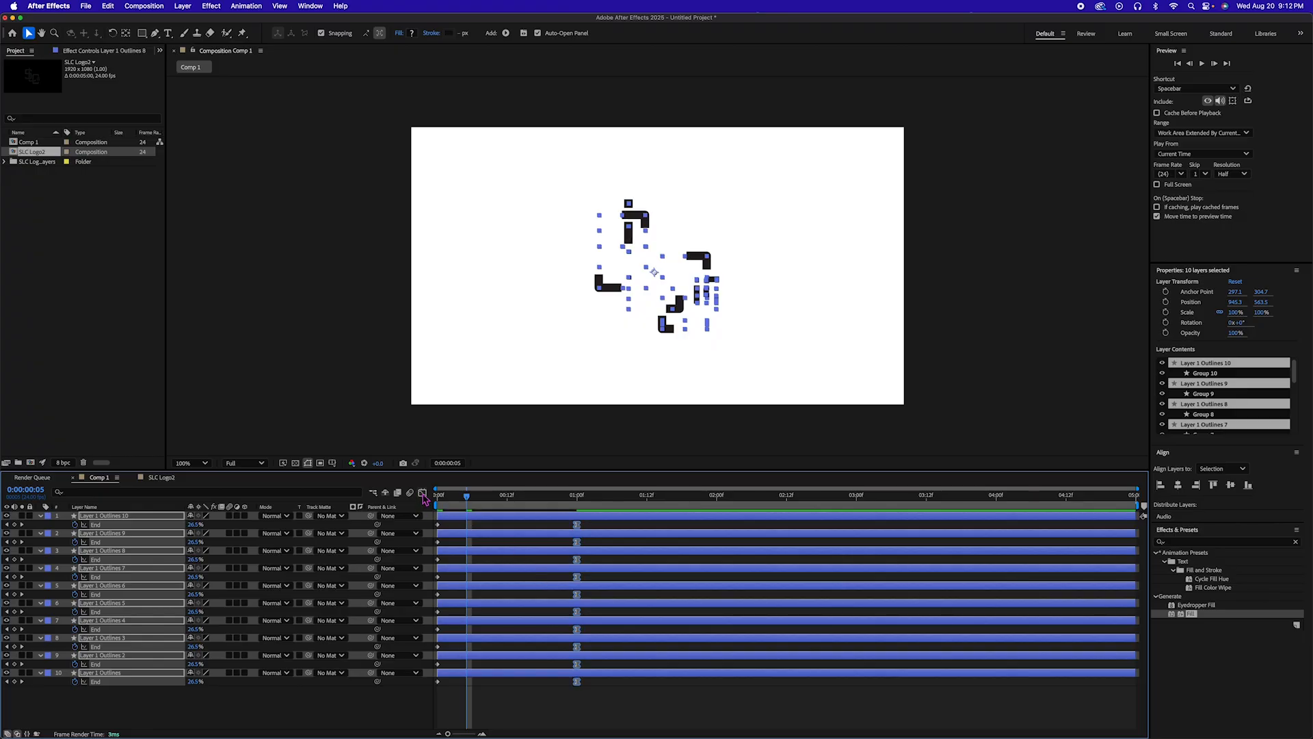
Lengthen the incoming ease of all final End keyframes in the speed graph for a fast start and slow finish, and preview the animation
{"action": "left_click", "coordinate": [422, 493]}
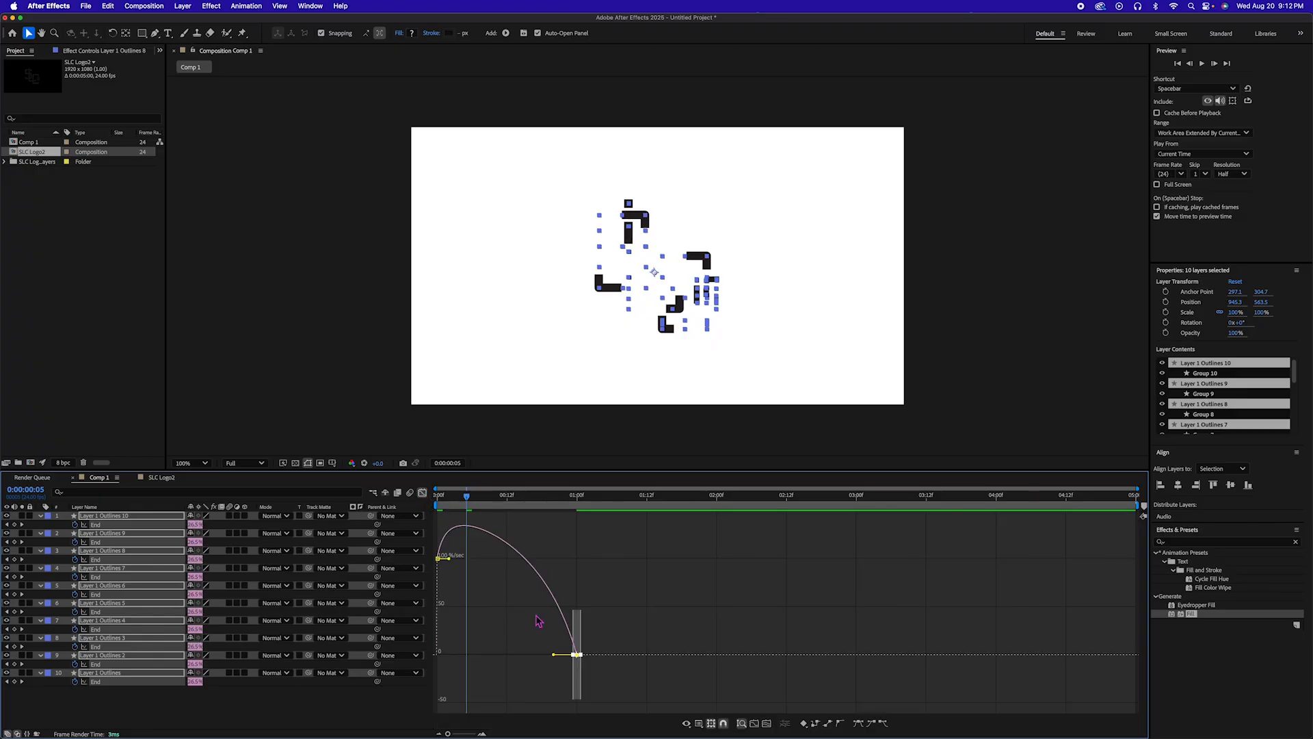
{"action": "left_click", "coordinate": [700, 725]}
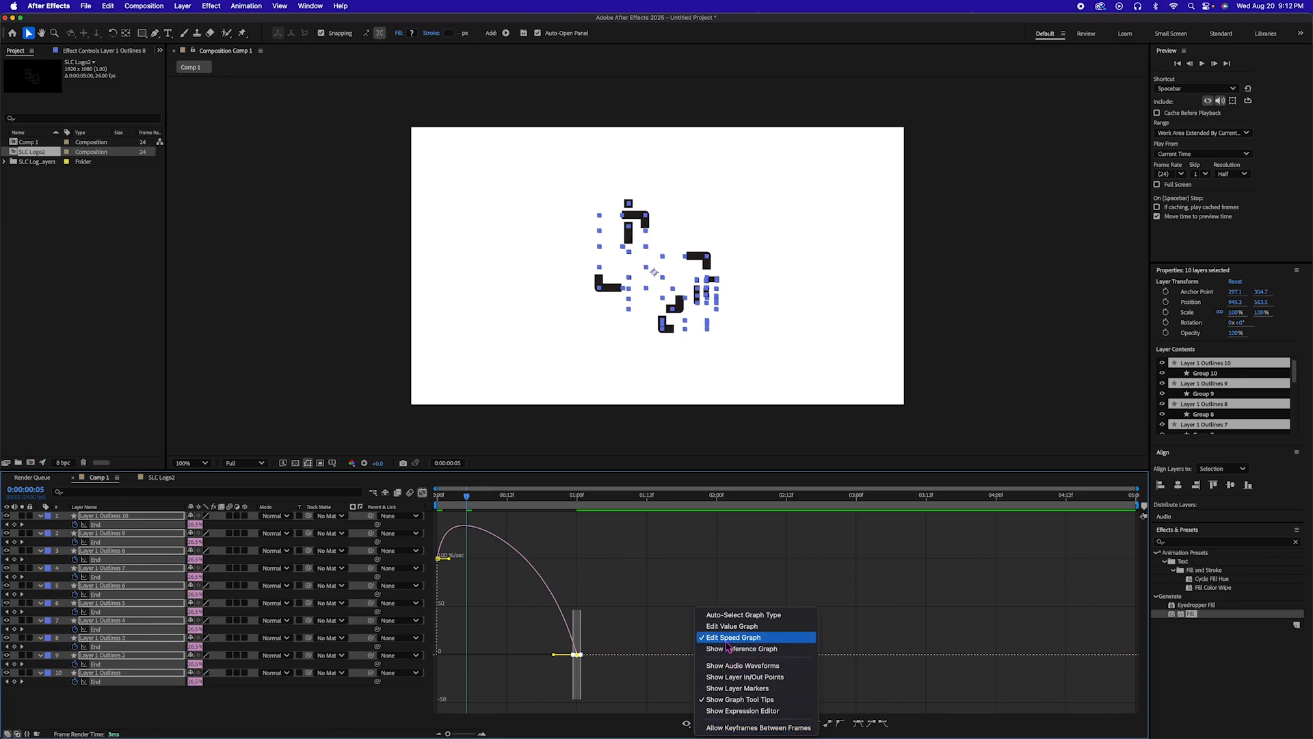
{"action": "left_click", "coordinate": [561, 667]}
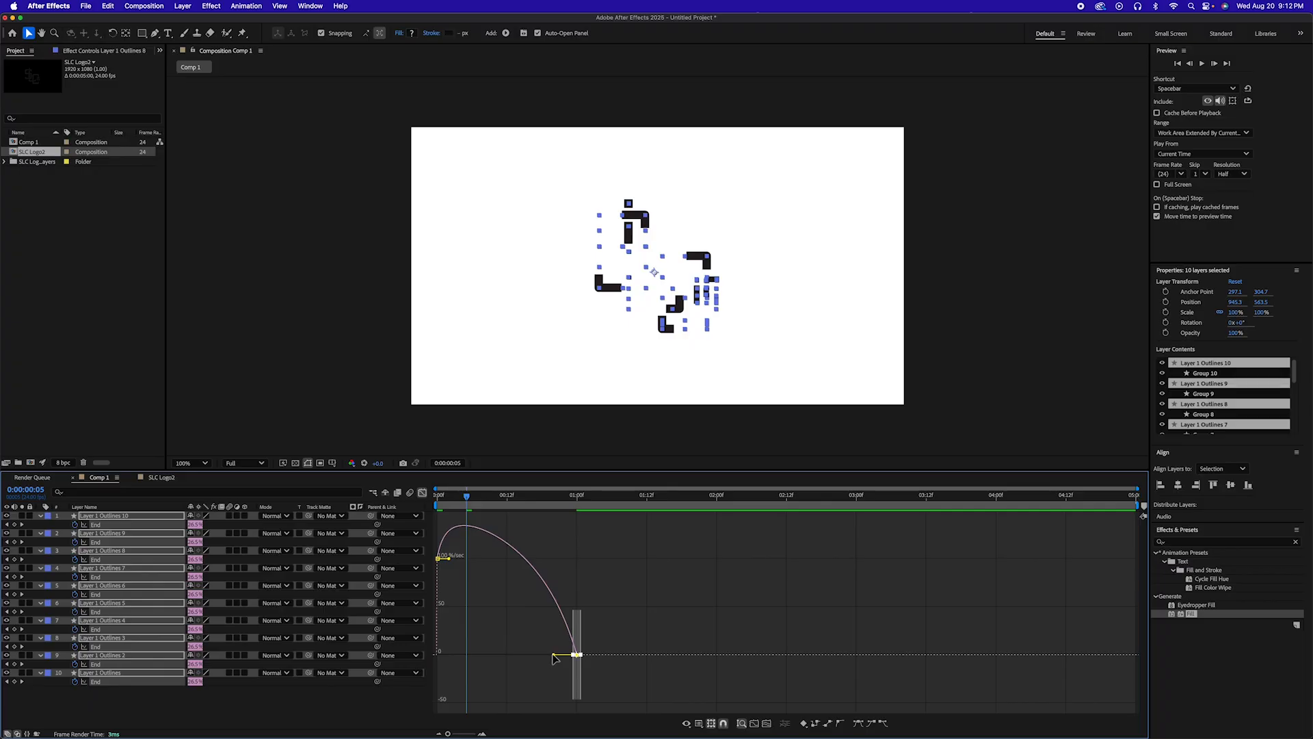
{"action": "left_click_drag", "start_coordinate": [551, 658], "coordinate": [472, 694]}
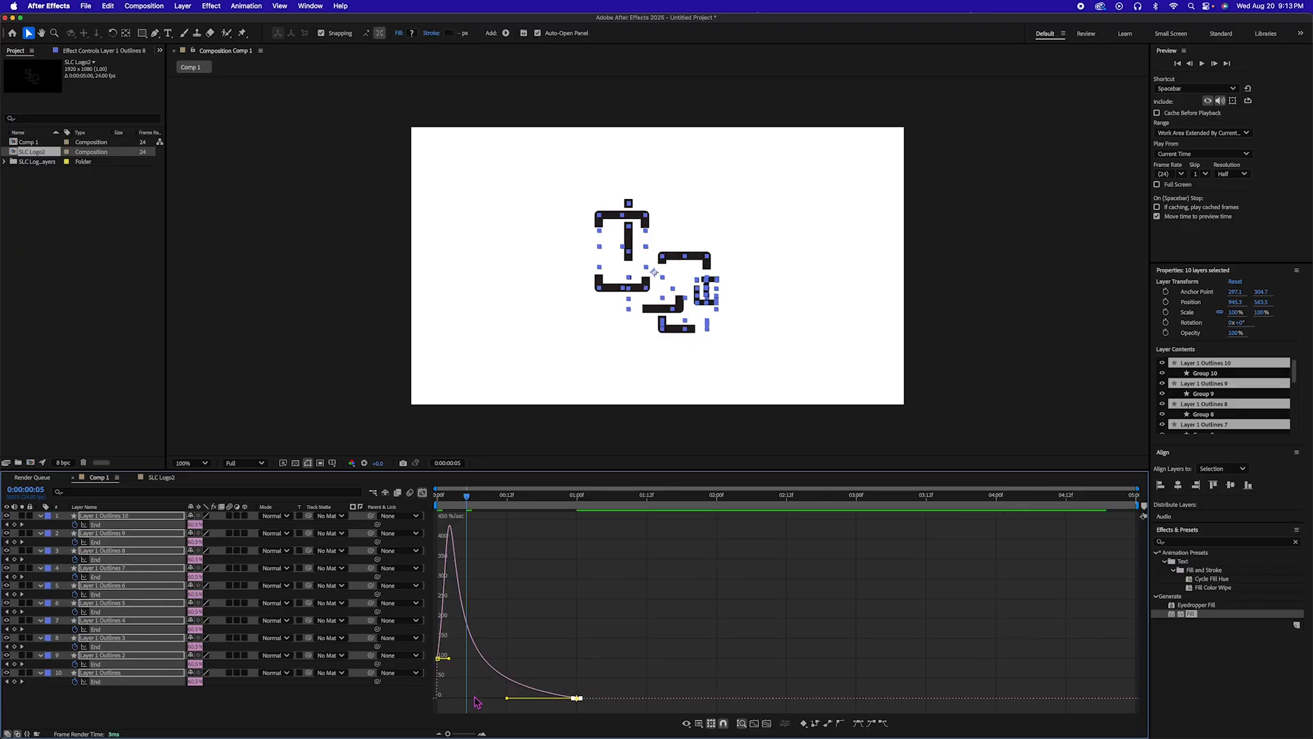
{"action": "mouse_move", "coordinate": [439, 660]}
{"action": "key", "text": "Home"}
{"action": "key", "text": "space"}
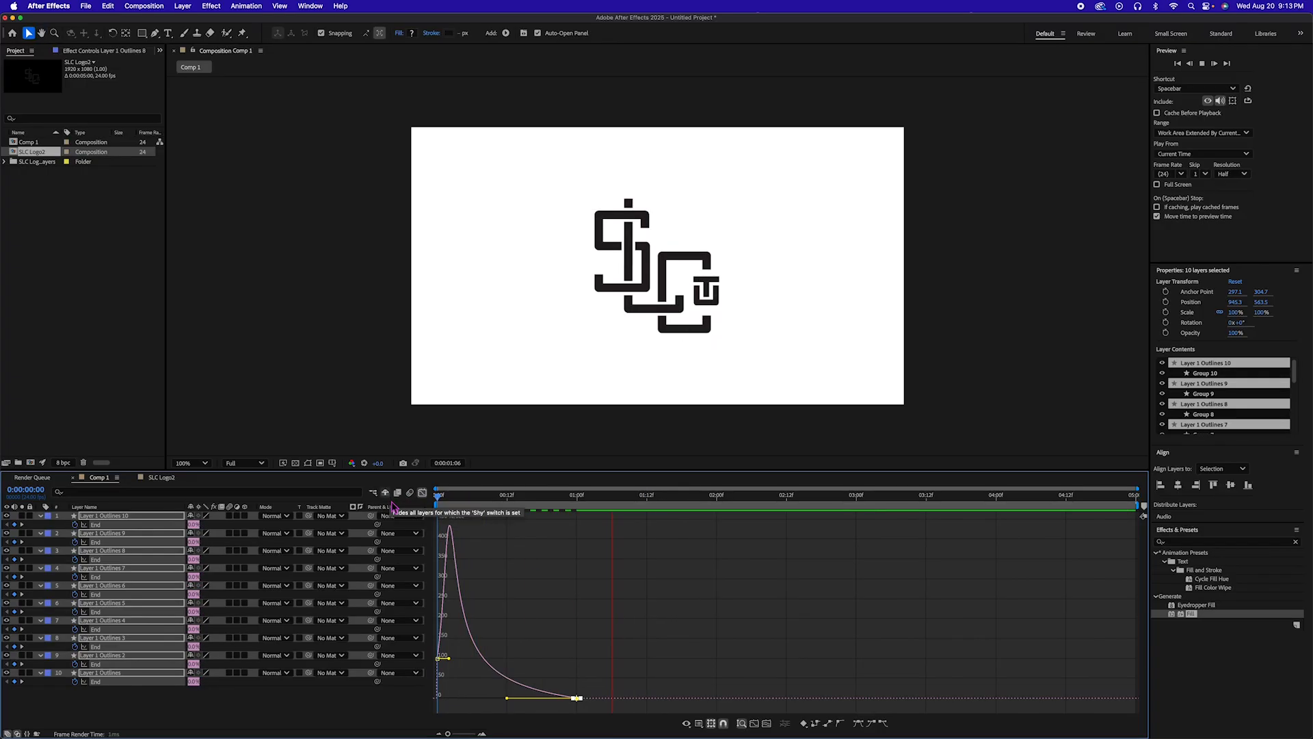
{"action": "key", "text": "space"}
{"action": "left_click", "coordinate": [422, 493]}
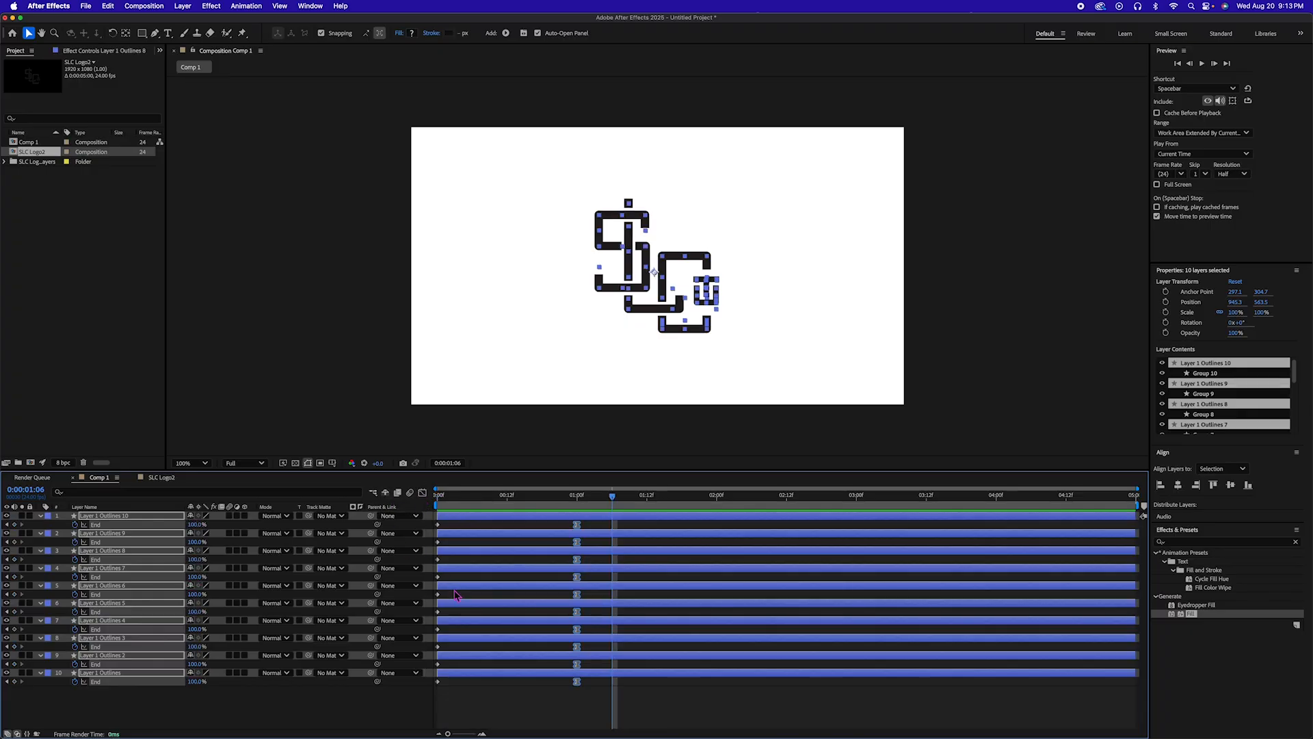
Stagger the final End keyframes of the layers around one second so the strokes finish at different times, and preview the animation
{"action": "left_click", "coordinate": [583, 701]}
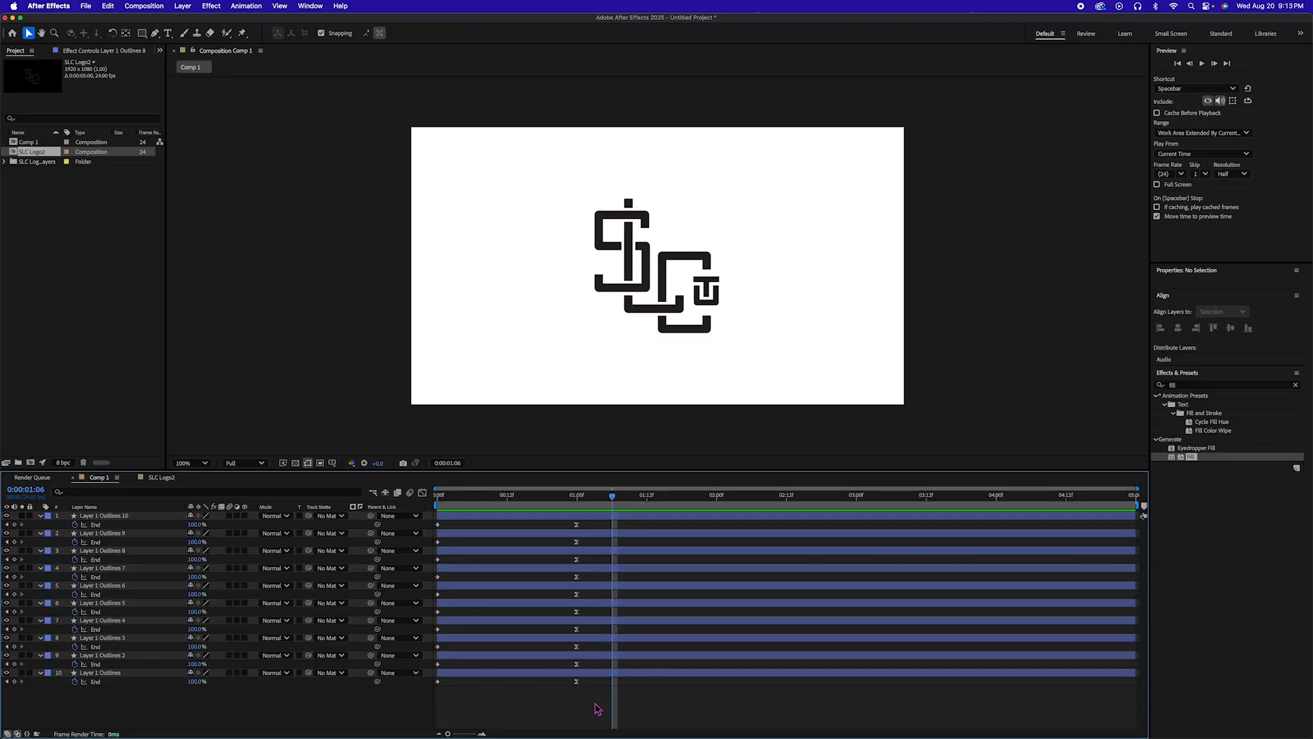
{"action": "left_click_drag", "start_coordinate": [595, 701], "coordinate": [601, 526]}
{"action": "left_click", "coordinate": [583, 646]}
{"action": "left_click", "coordinate": [576, 559]}
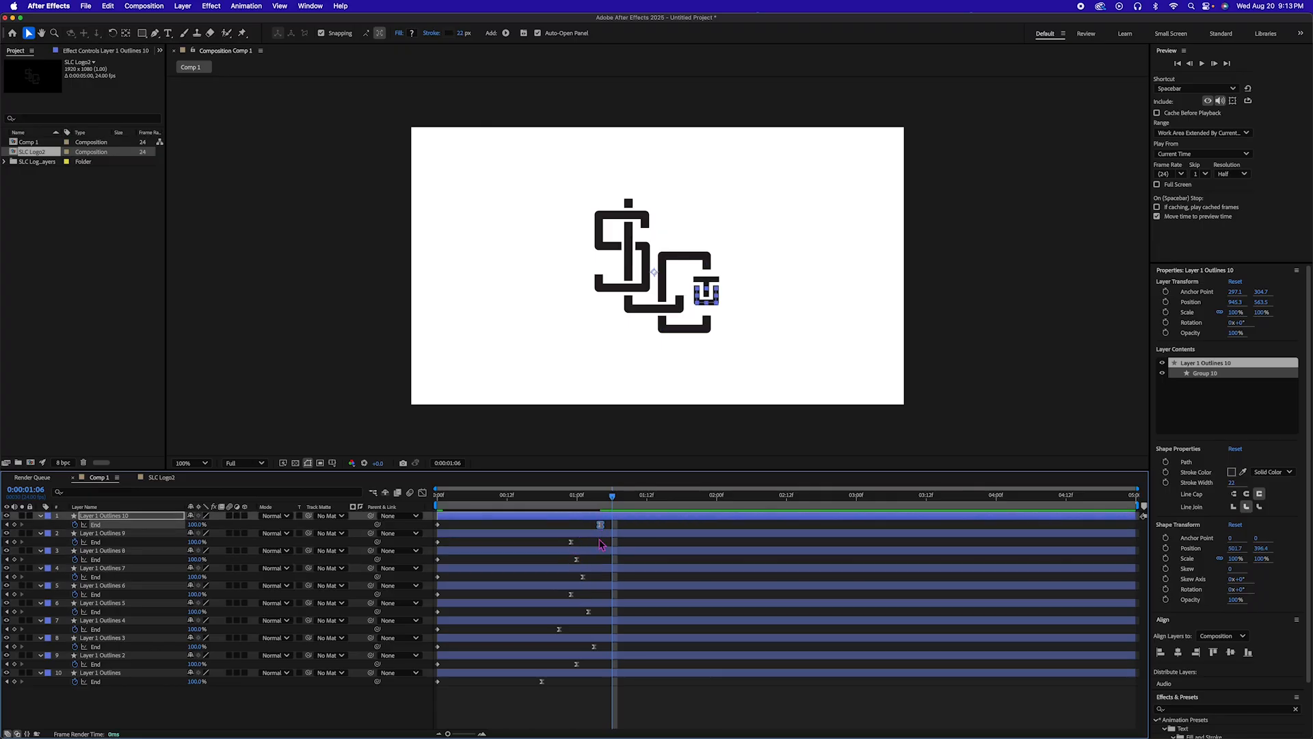
{"action": "key", "text": "space"}
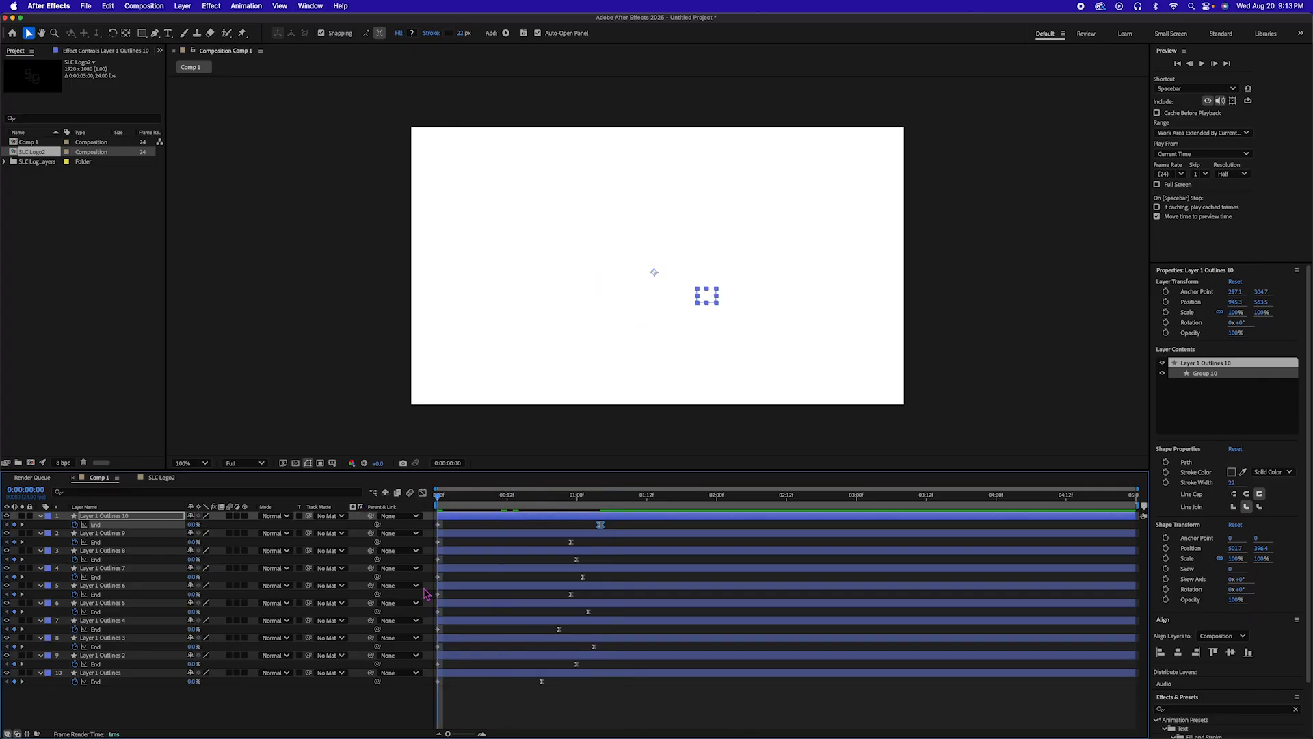
{"action": "mouse_move", "coordinate": [528, 725]}
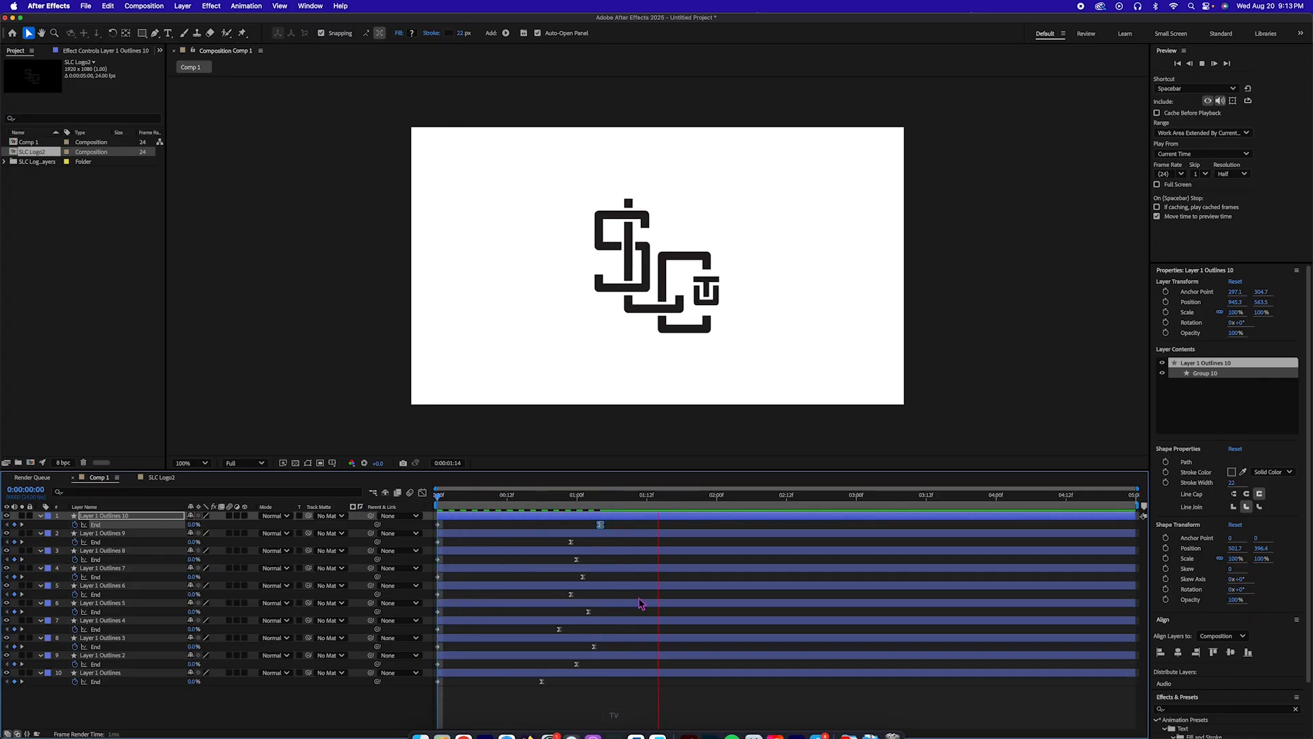
Select the End keyframes of all layers, stretch them proportionally so the last one lands at about 2:18, and preview the animation
{"action": "key", "text": "space"}
{"action": "left_click_drag", "start_coordinate": [619, 521], "coordinate": [438, 710]}
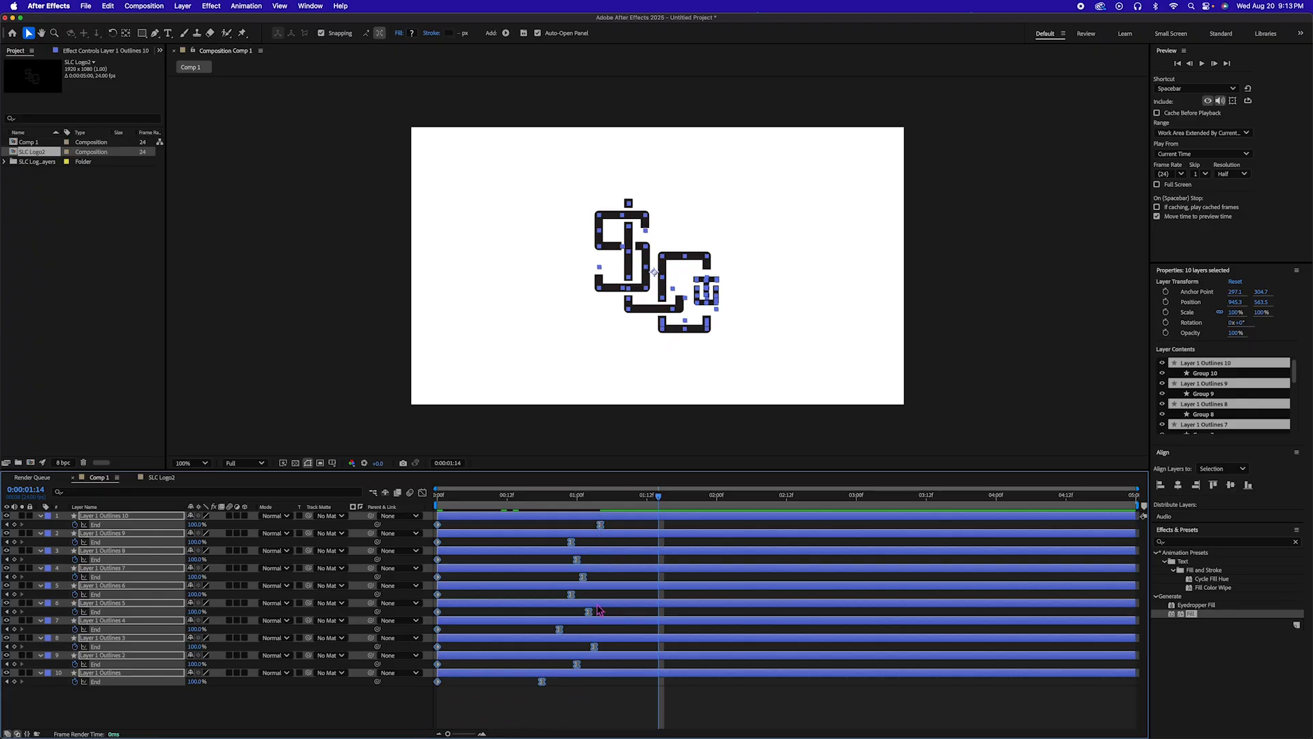
{"action": "mouse_move", "coordinate": [601, 528]}
{"action": "left_click_drag", "start_coordinate": [601, 528], "coordinate": [824, 568]}
{"action": "left_click_drag", "start_coordinate": [659, 498], "coordinate": [337, 507]}
{"action": "key", "text": "space"}
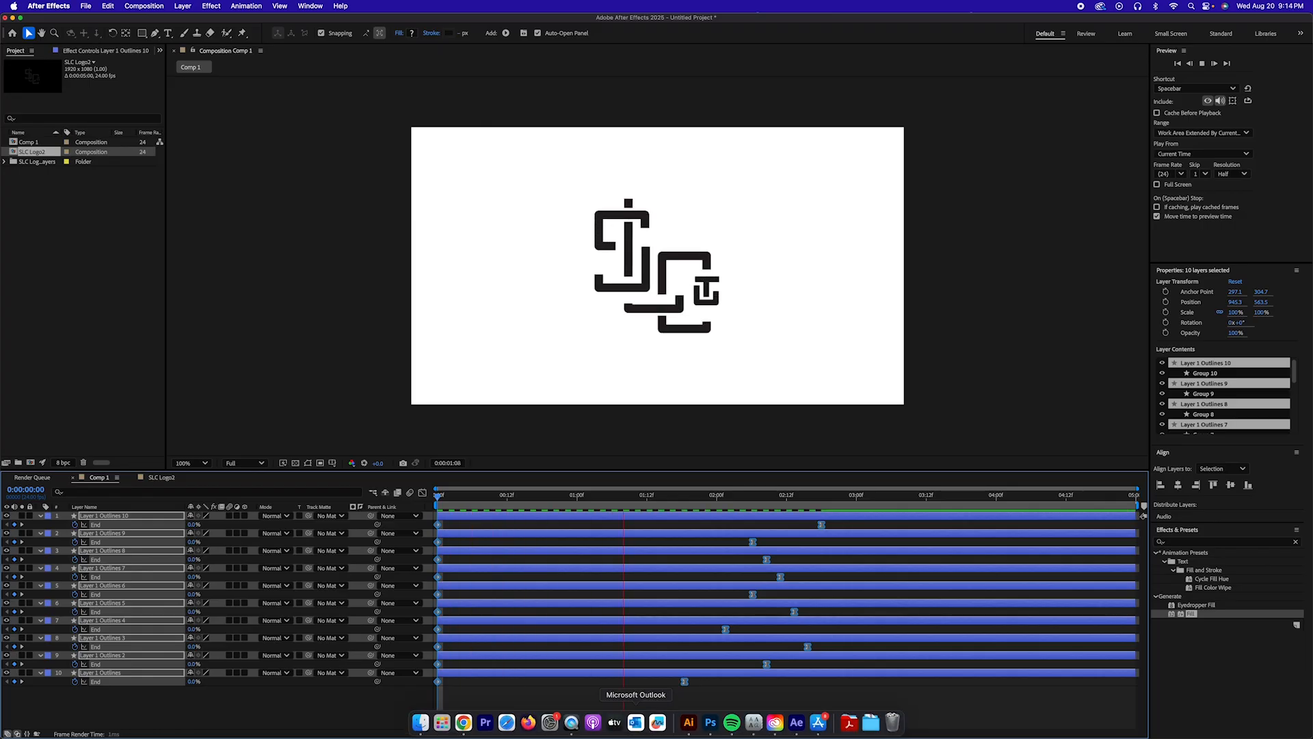
{"action": "key", "text": "space"}
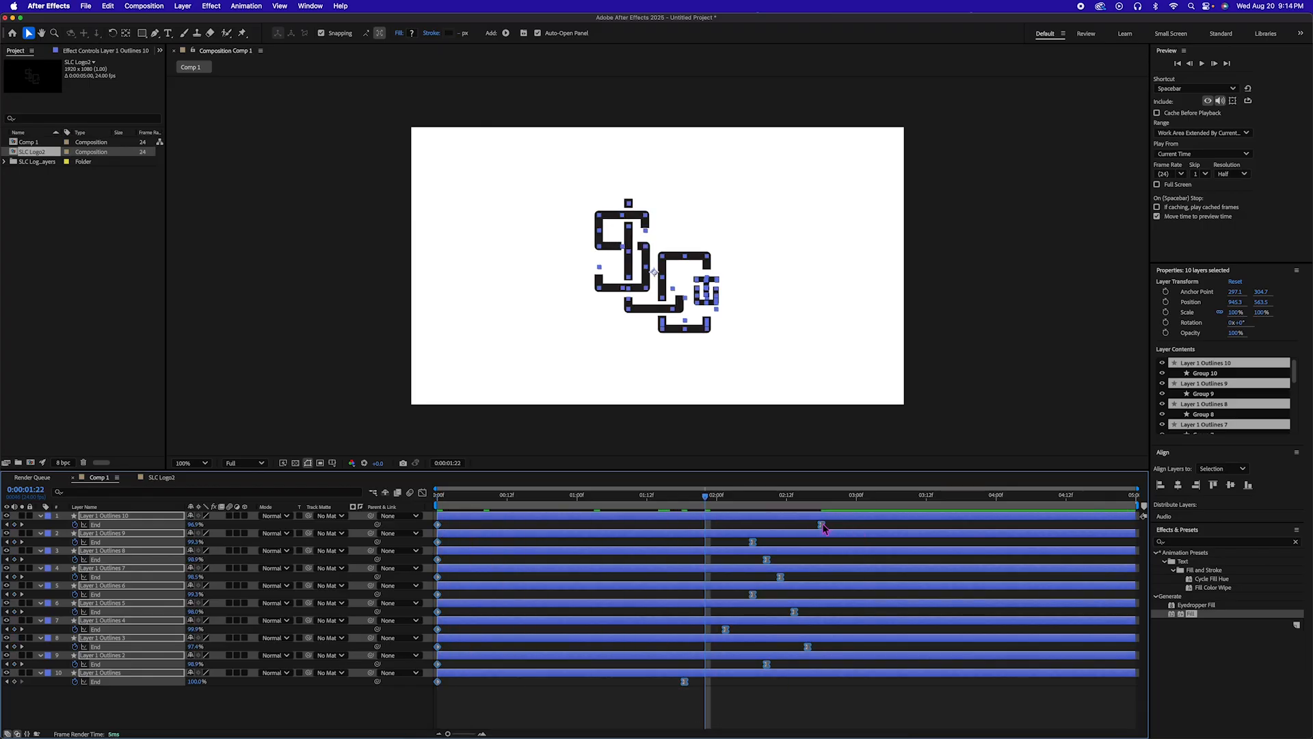
Compress the selected End keyframes proportionally so the last one lands at about 2:04, and preview the animation
{"action": "left_click_drag", "start_coordinate": [822, 528], "coordinate": [742, 531]}
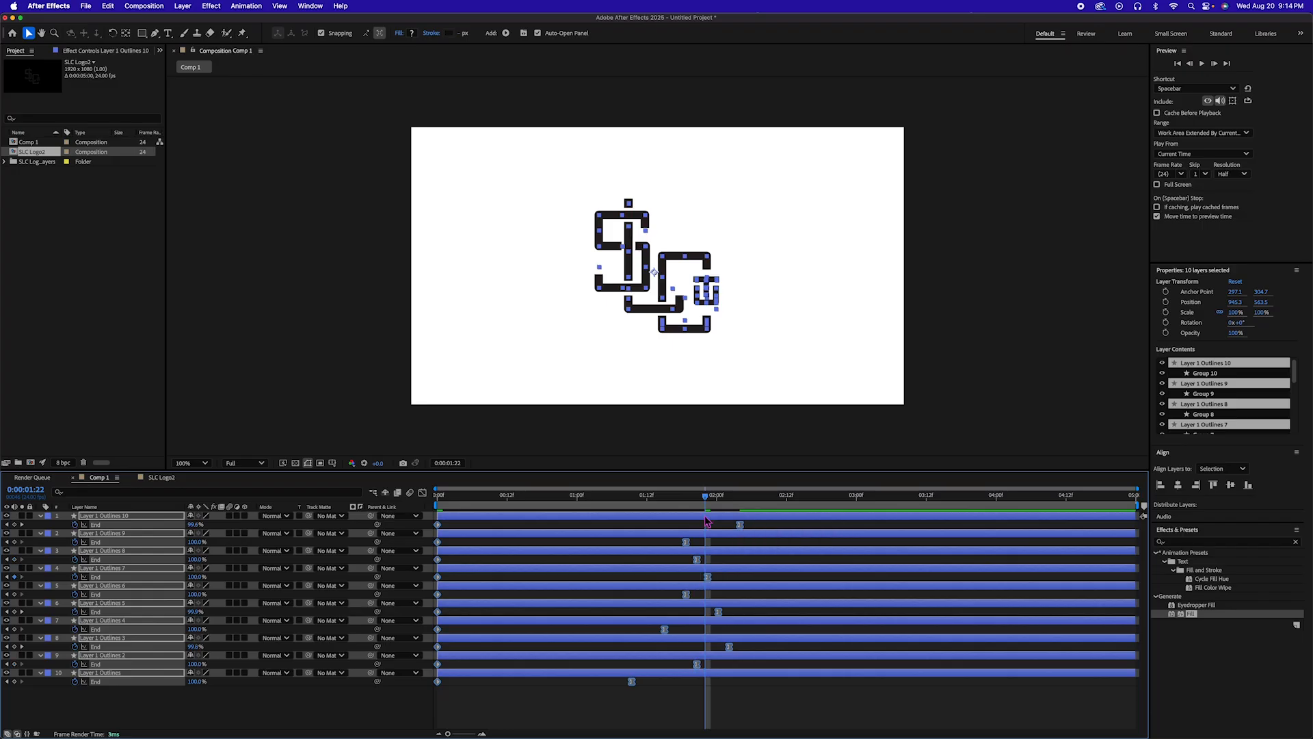
{"action": "key", "text": "Home"}
{"action": "key", "text": "space"}
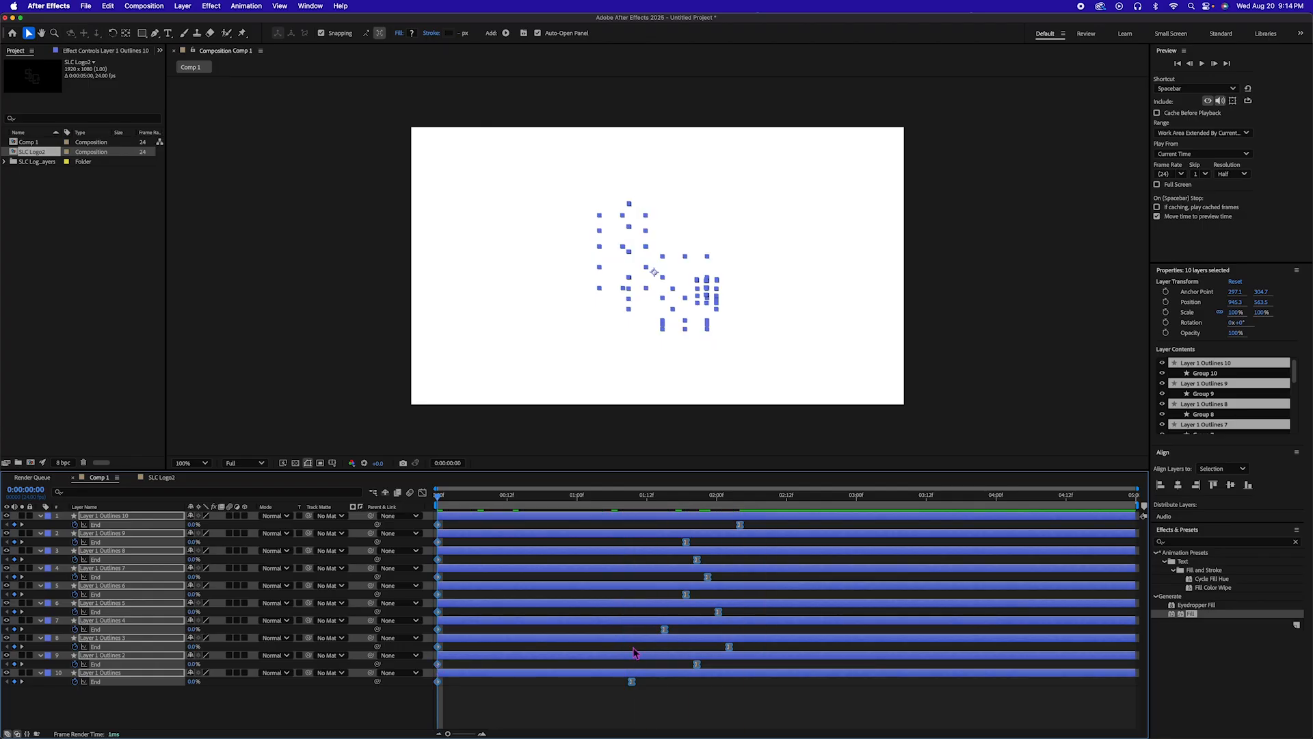
{"action": "key", "text": "space"}
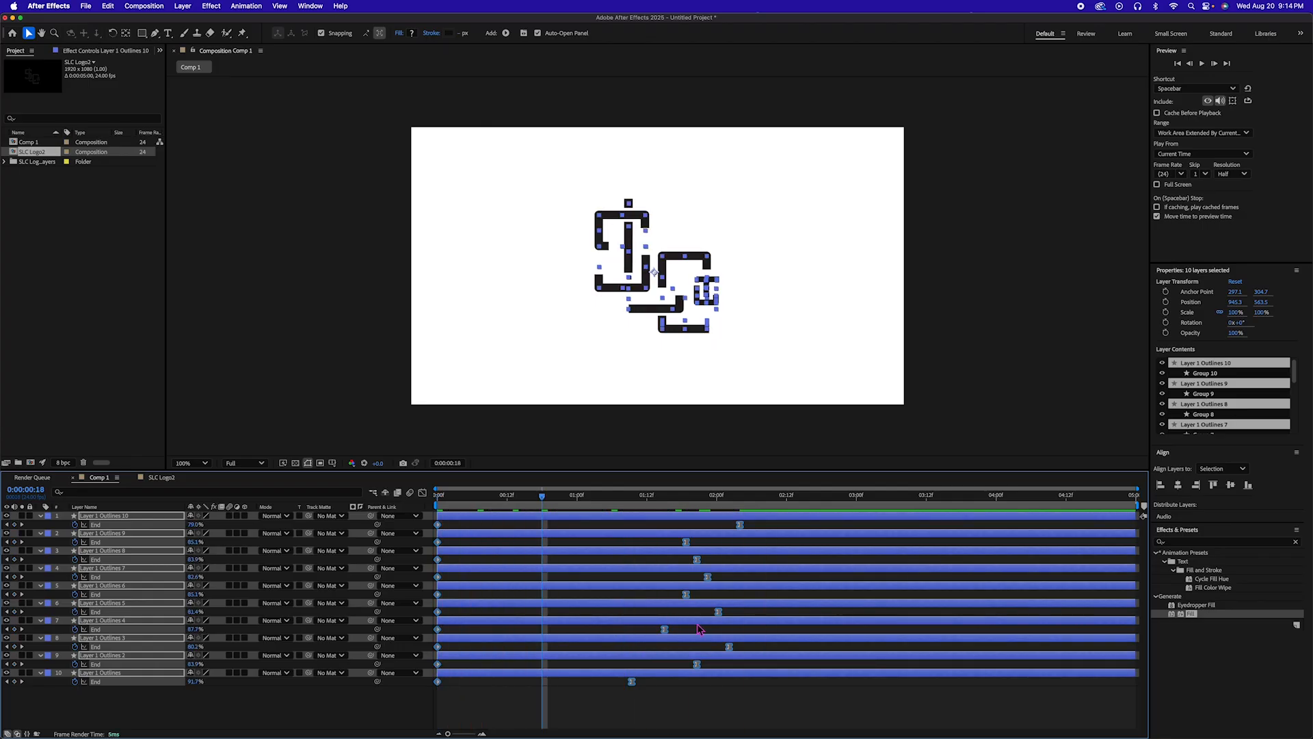
Delay Layer 1 Outlines 10, 9 and 8 together so they start at about frame 8, and preview the animation
{"action": "left_click", "coordinate": [657, 543]}
{"action": "left_click", "coordinate": [661, 517]}
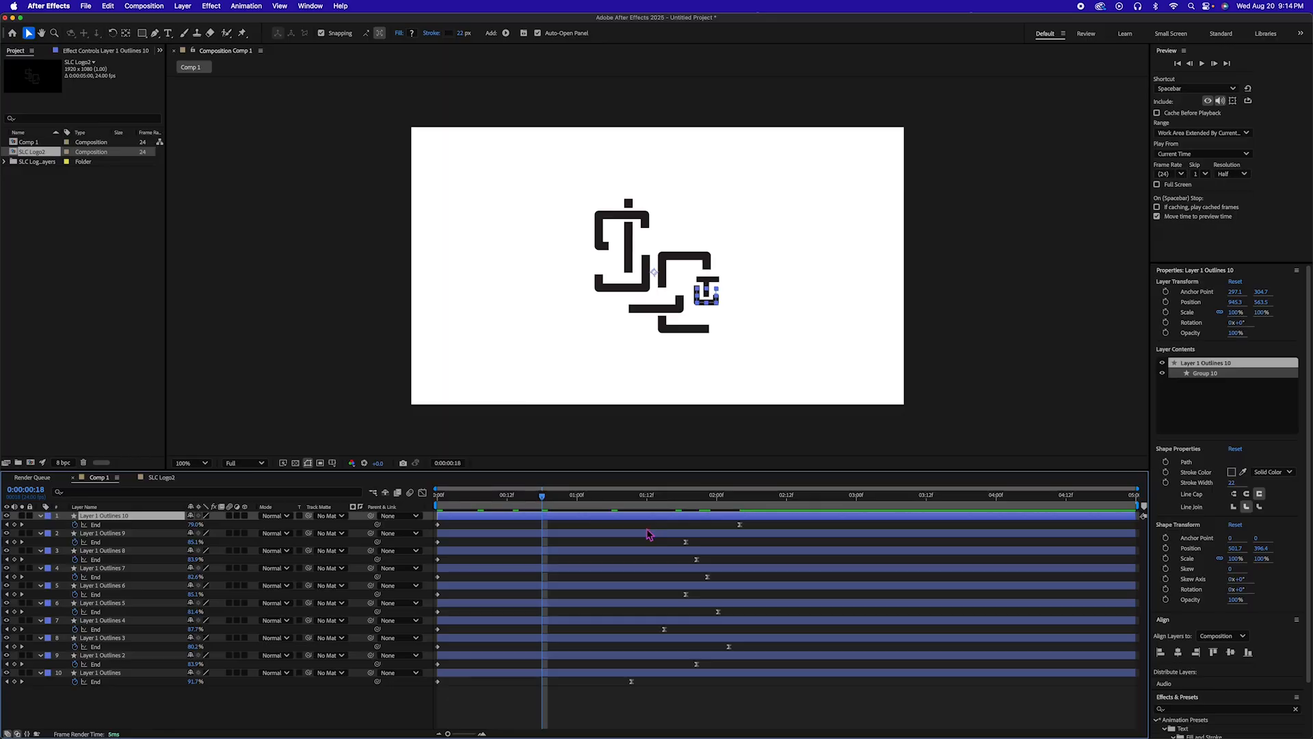
{"action": "left_click", "coordinate": [647, 535], "text": "shift"}
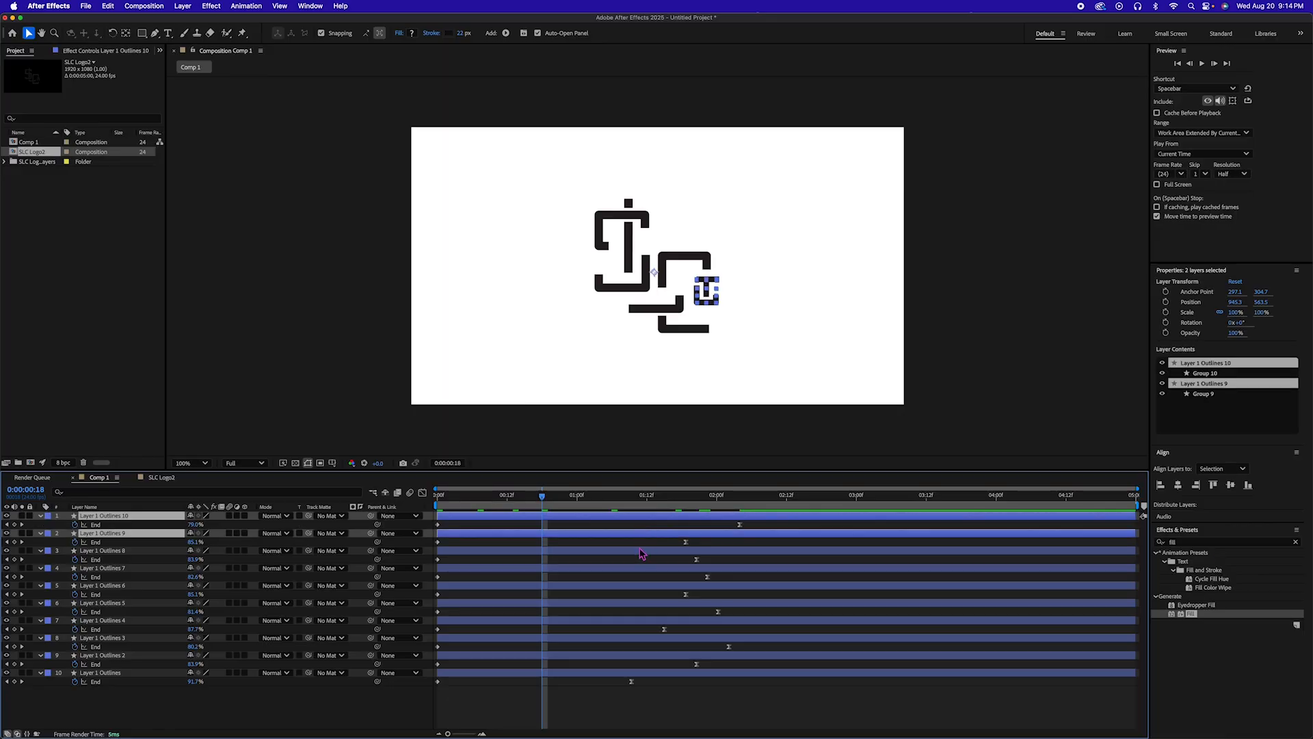
{"action": "left_click", "coordinate": [639, 552], "text": "shift"}
{"action": "left_click_drag", "start_coordinate": [639, 555], "coordinate": [686, 556]}
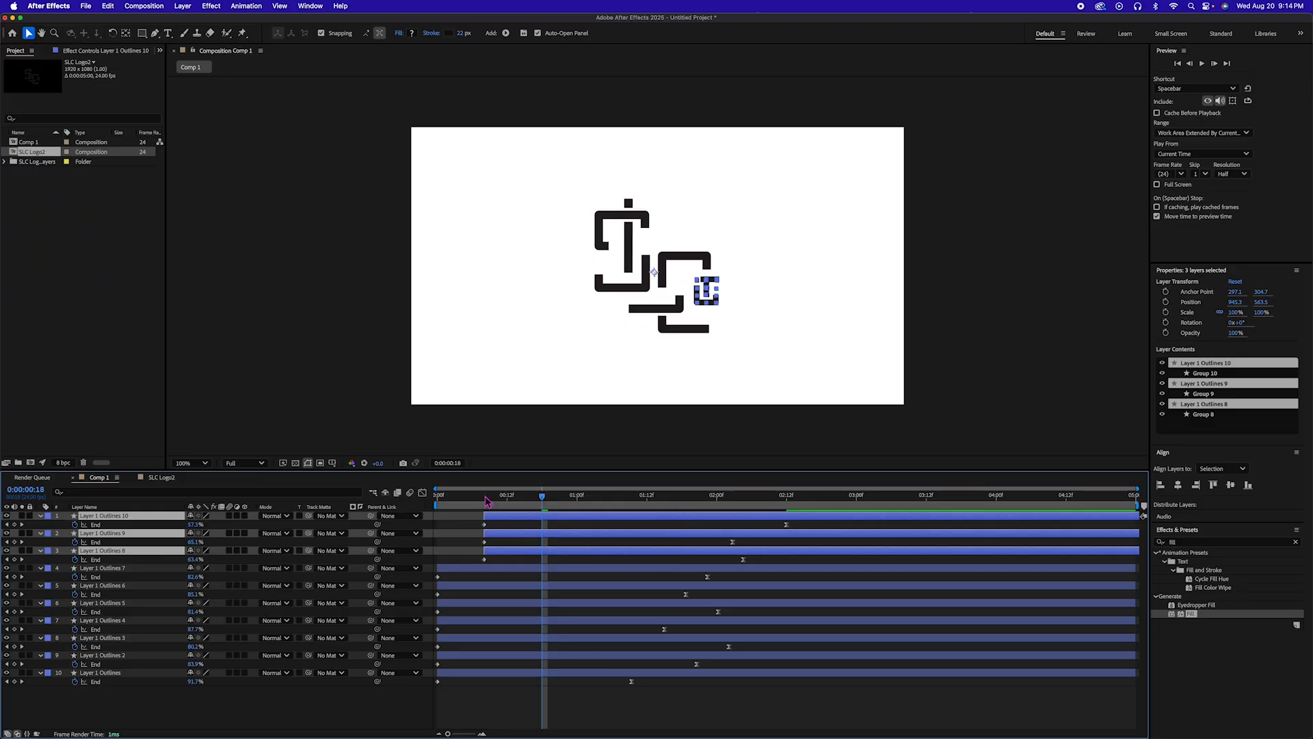
{"action": "left_click", "coordinate": [439, 495]}
{"action": "key", "text": "space"}
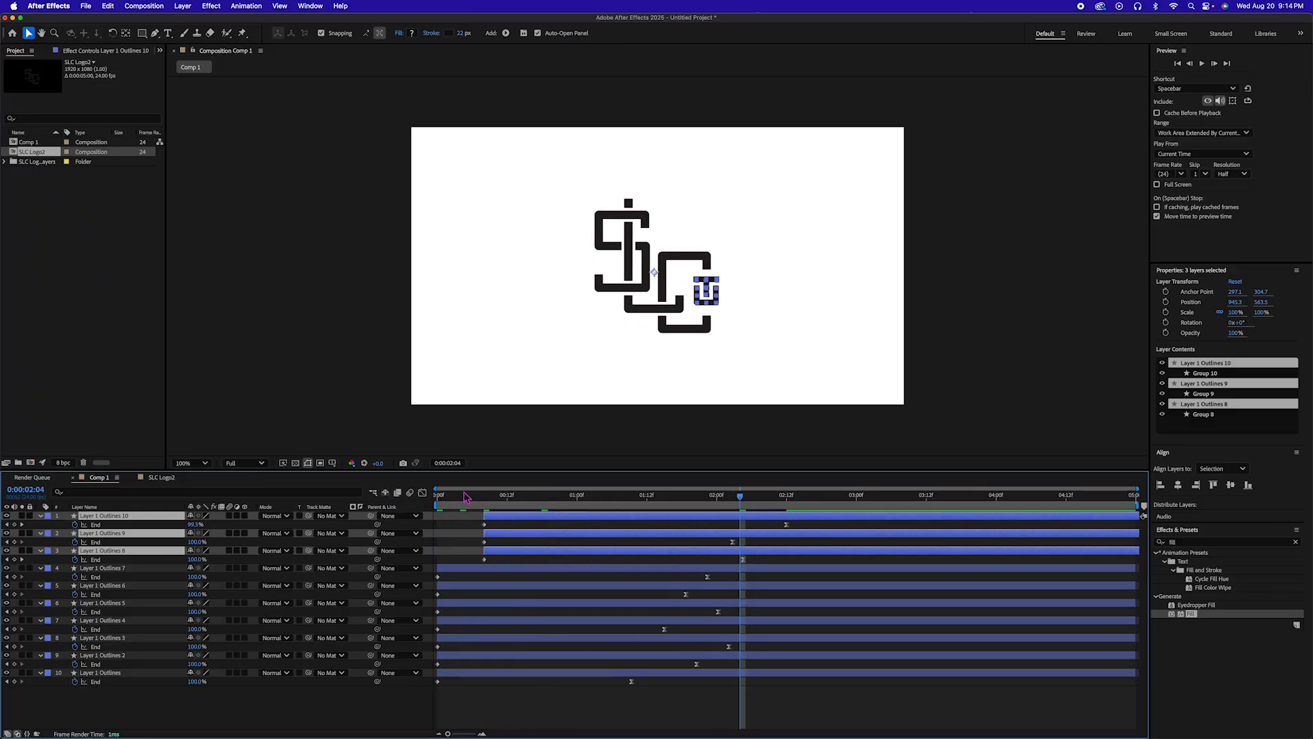
{"action": "key", "text": "space"}
{"action": "key", "text": "space"}
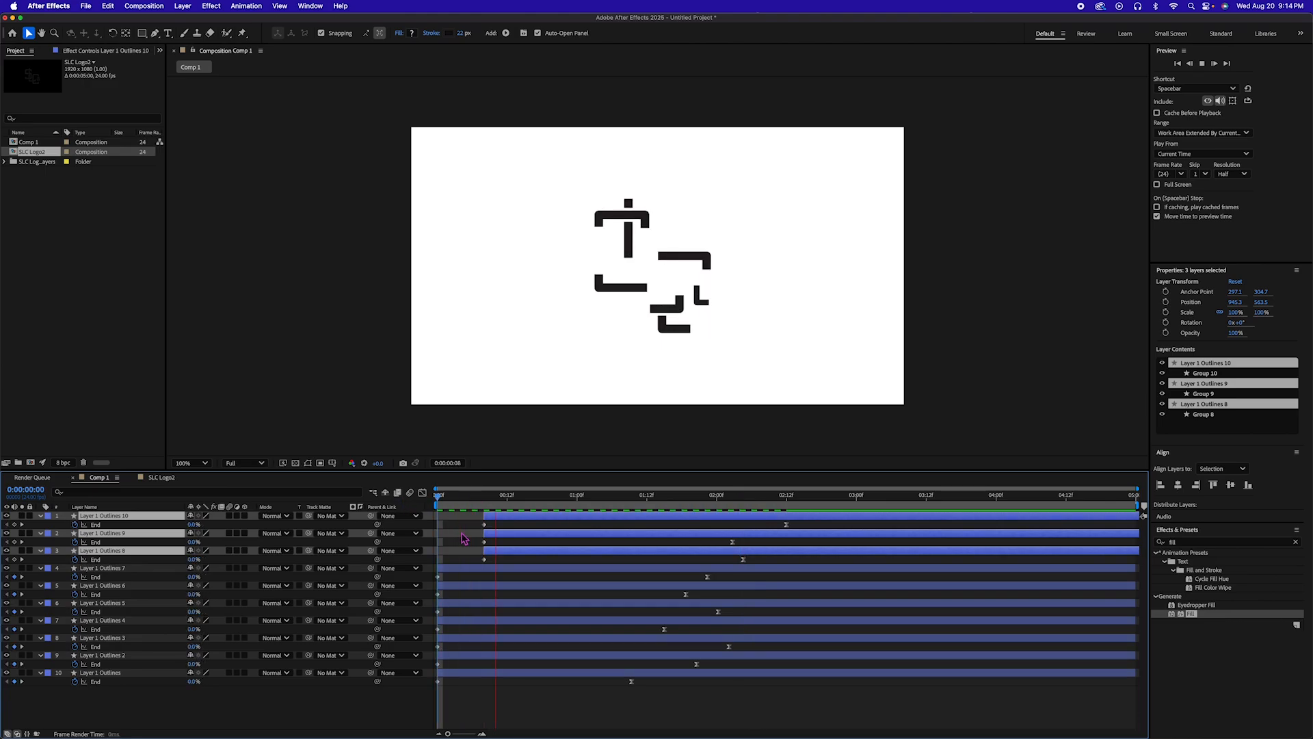
{"action": "key", "text": "space"}
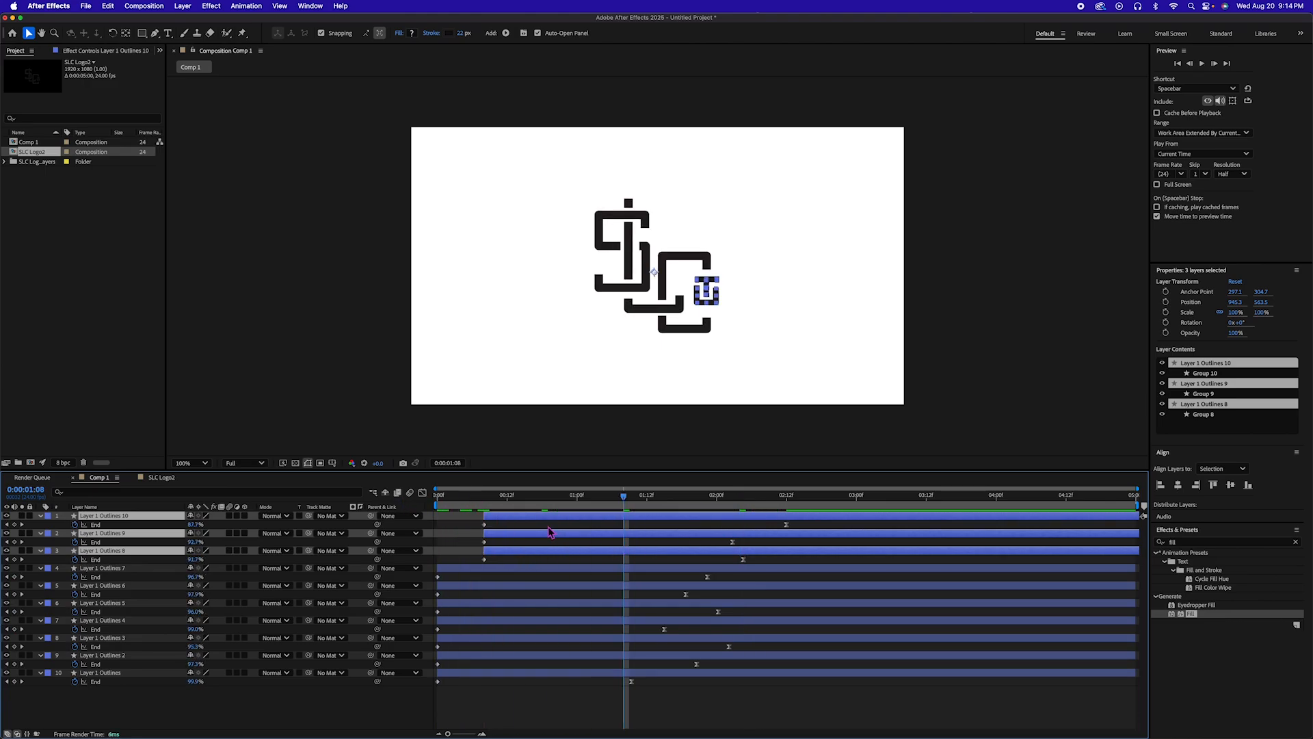
Shift the three selected layers further so they start at about 0:20, and preview the animation
{"action": "left_click_drag", "start_coordinate": [539, 538], "coordinate": [571, 535]}
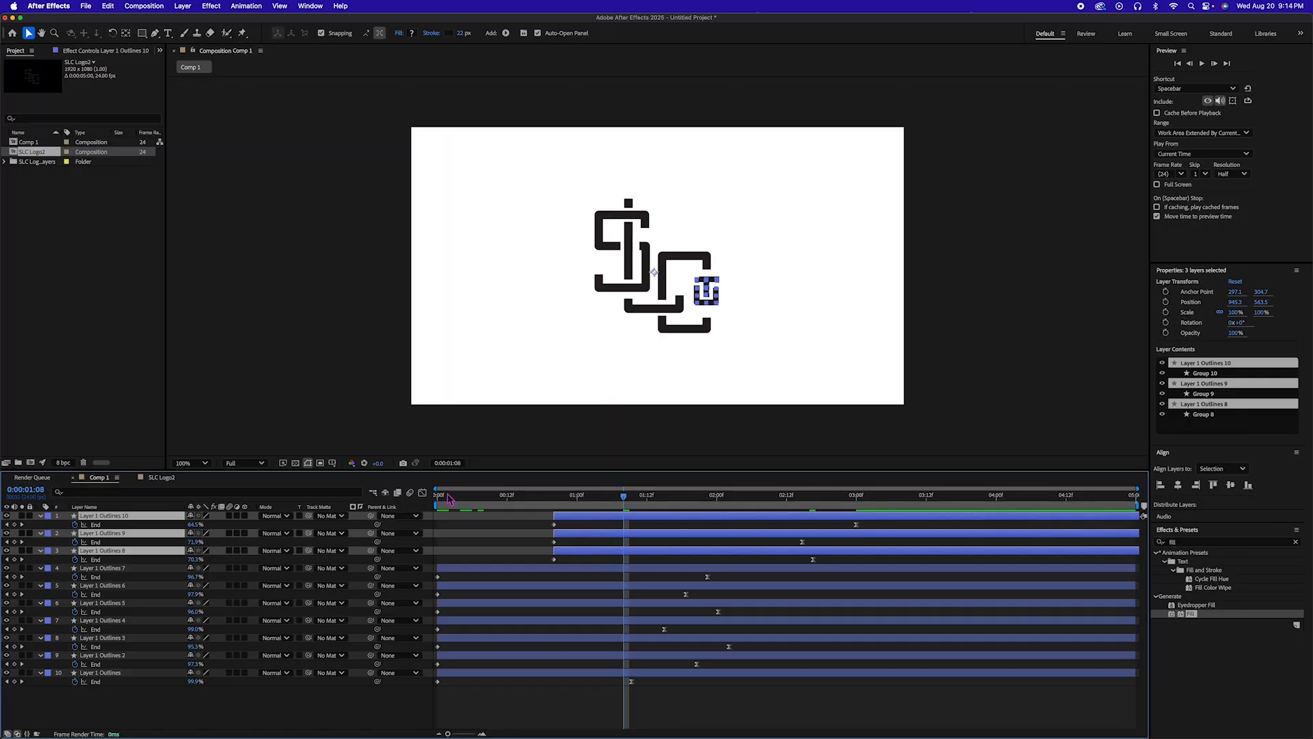
{"action": "key", "text": "Home"}
{"action": "key", "text": "space"}
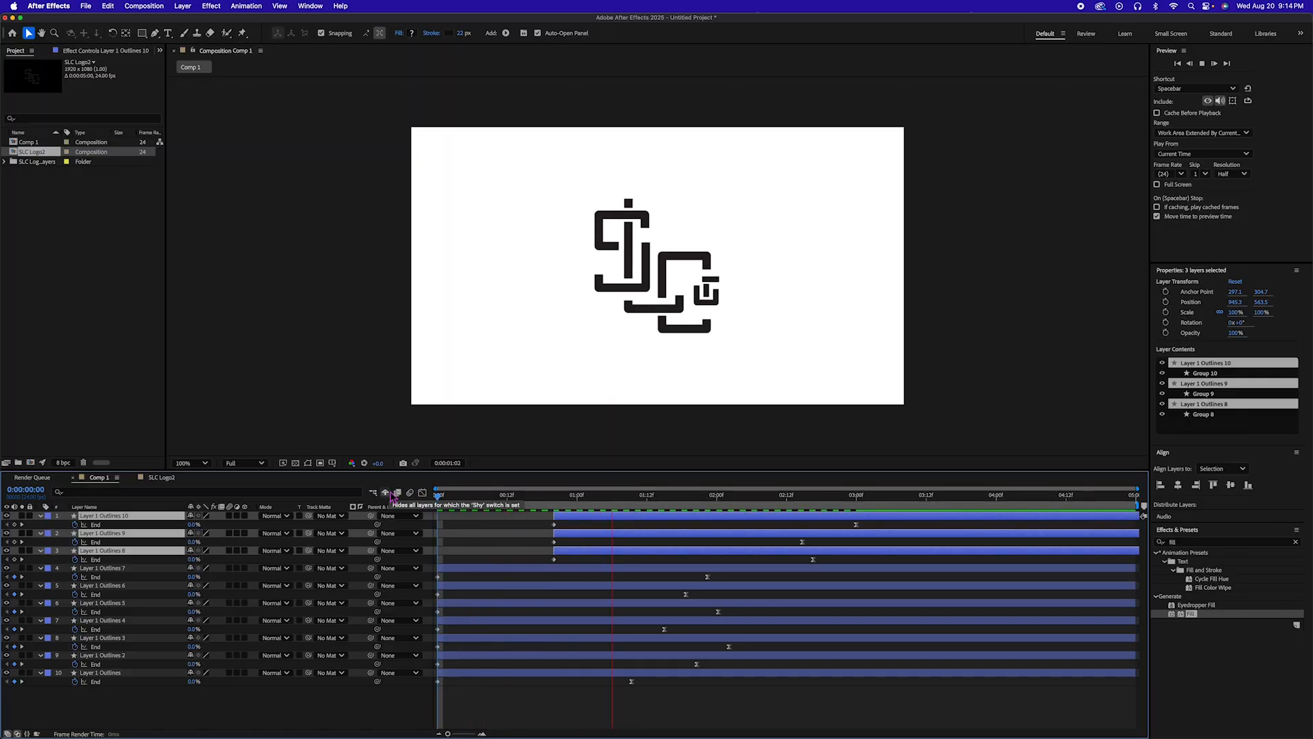
{"action": "key", "text": "space"}
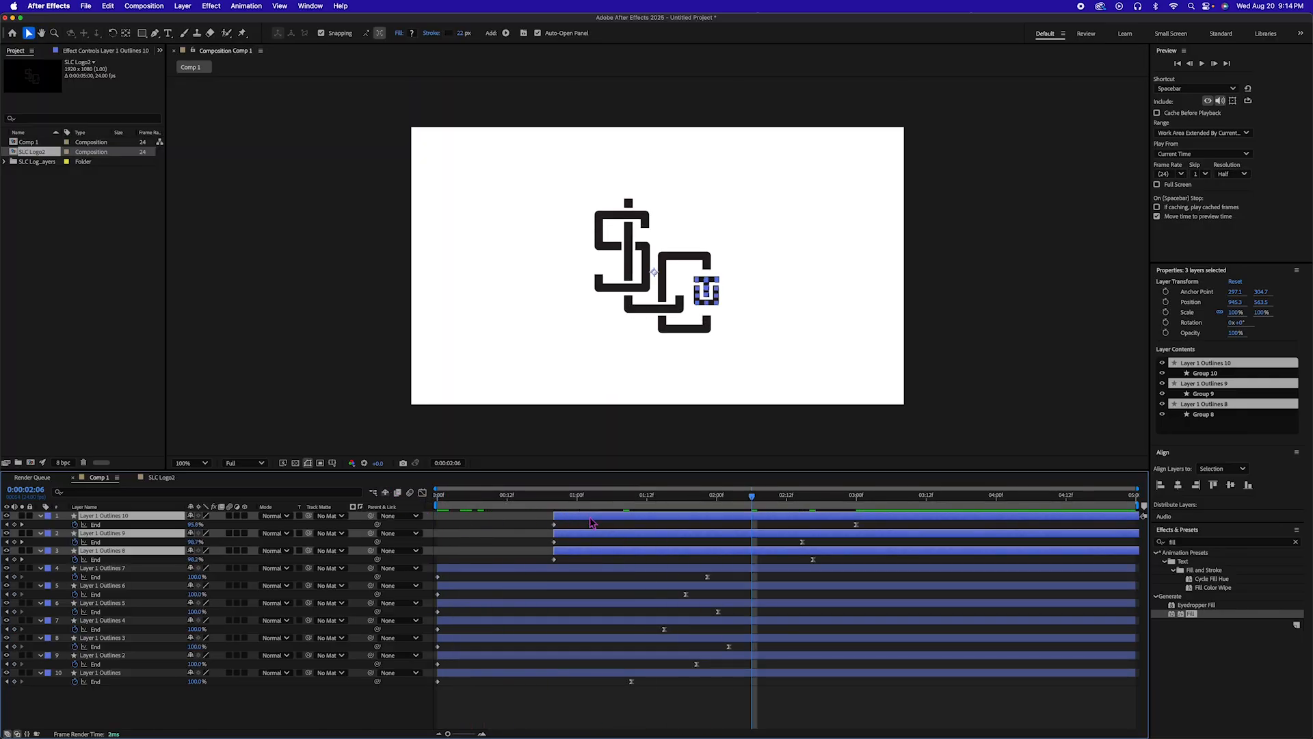
Check the remaining layers at 0:20 for an extra stroke and delete Group 10 from the contents of Layer 1 Outlines 3
{"action": "left_click", "coordinate": [561, 568]}
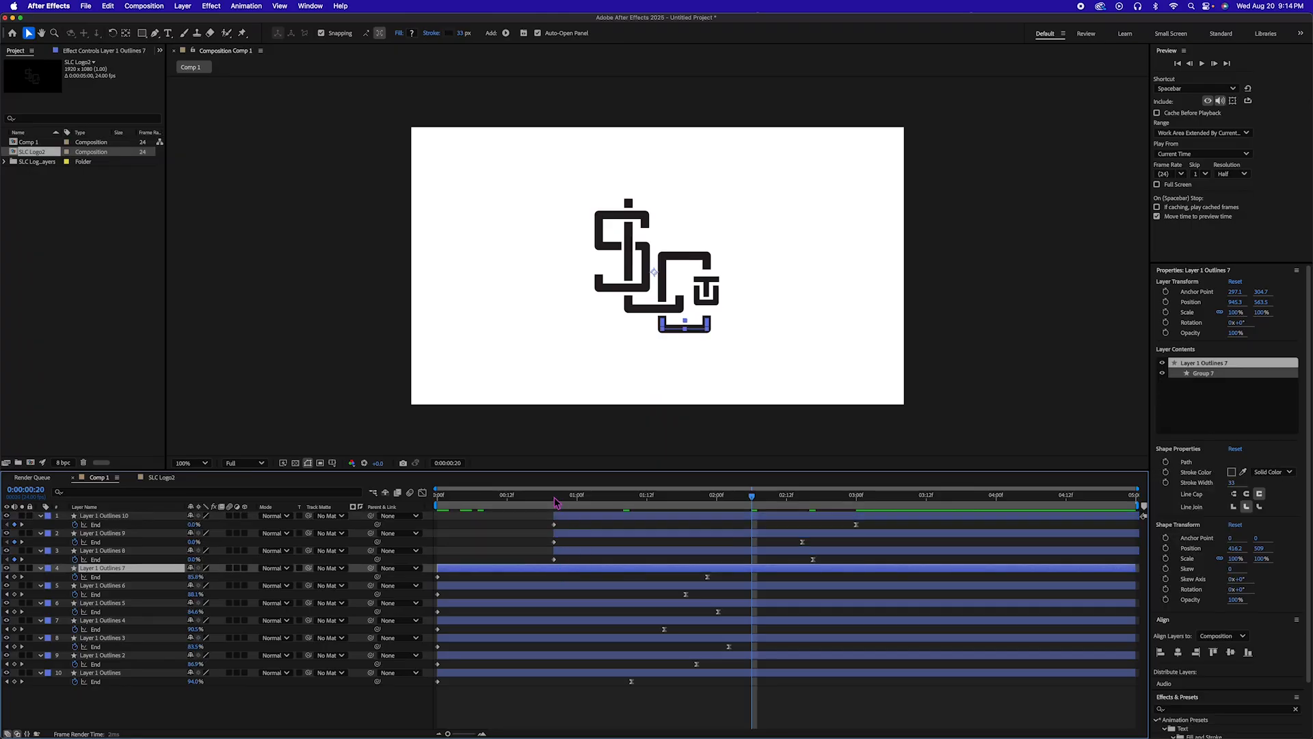
{"action": "left_click", "coordinate": [555, 498]}
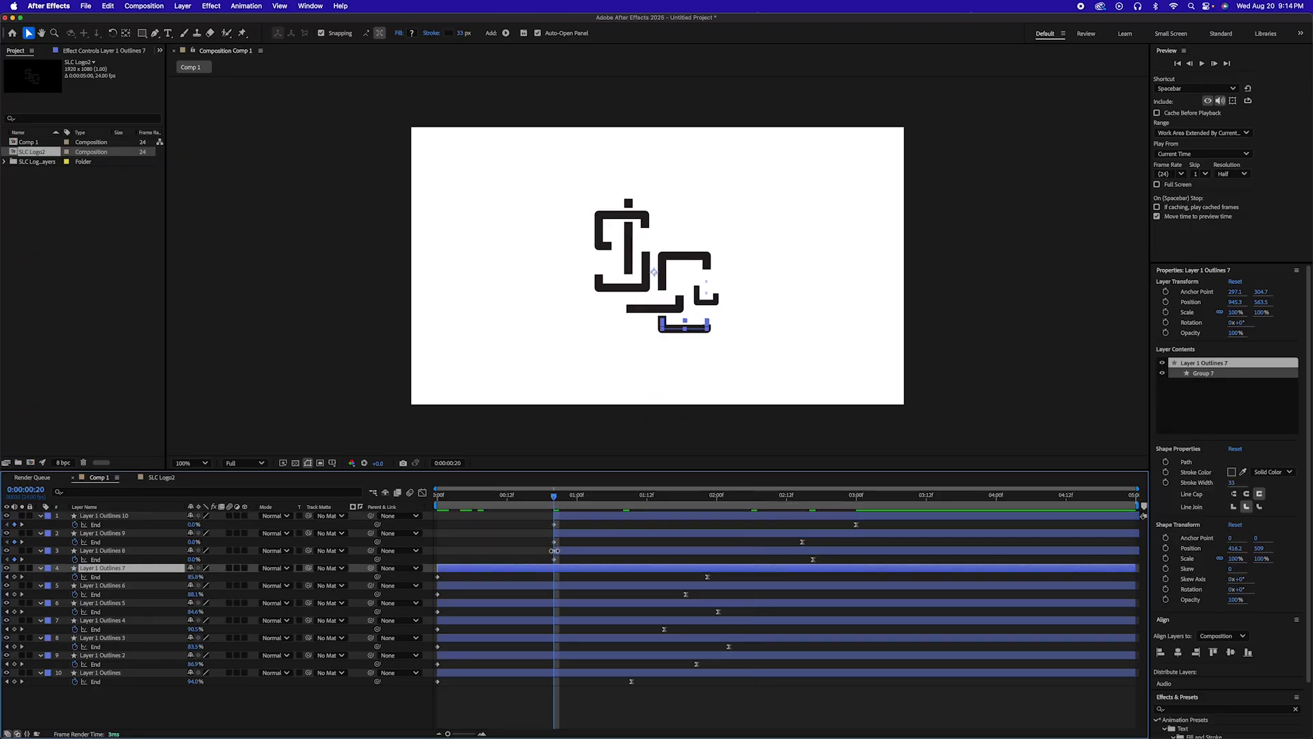
{"action": "left_click", "coordinate": [558, 588]}
{"action": "left_click", "coordinate": [556, 606]}
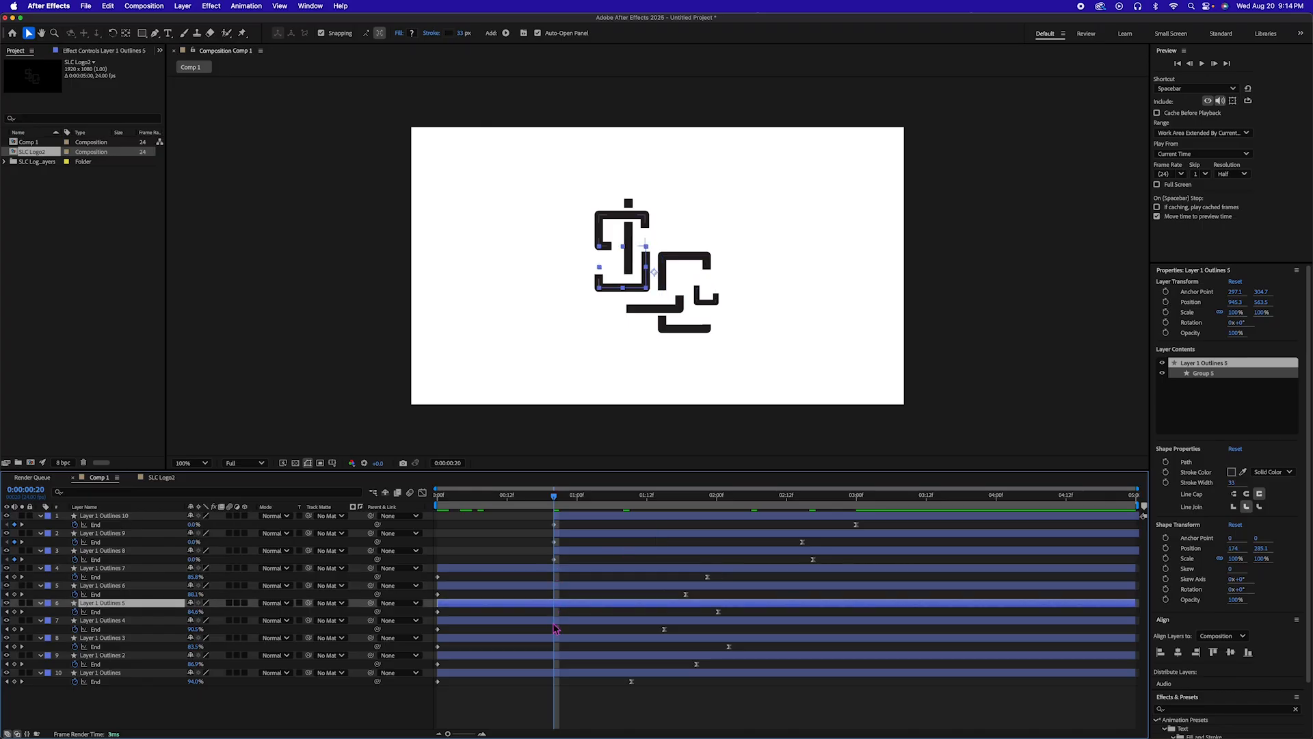
{"action": "left_click", "coordinate": [555, 621]}
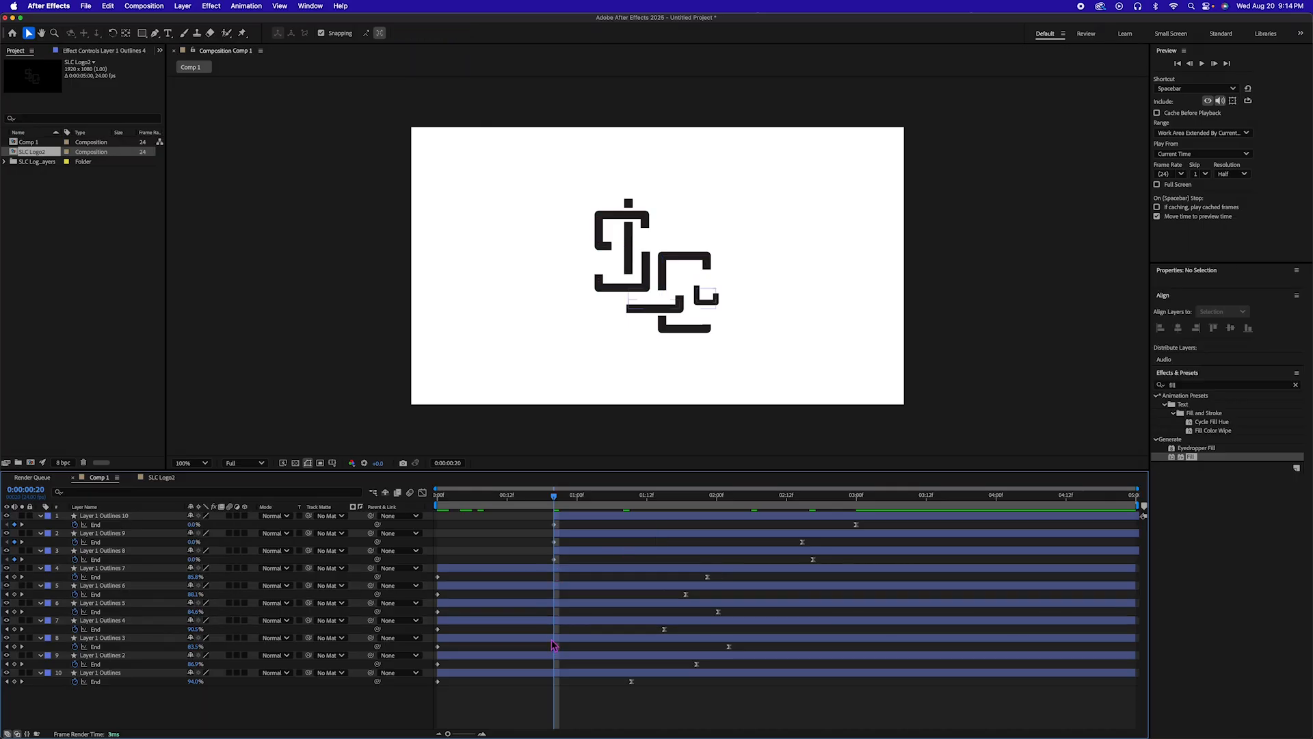
{"action": "left_click", "coordinate": [554, 644]}
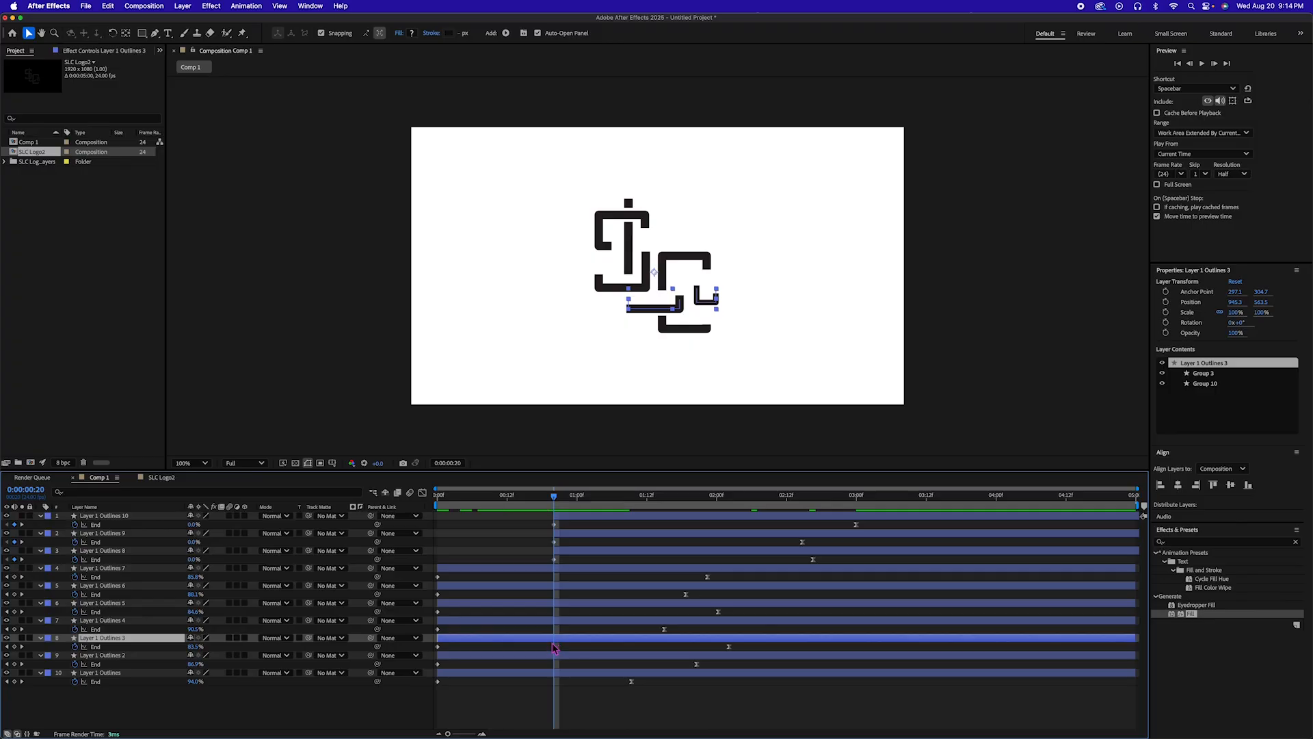
{"action": "left_click", "coordinate": [41, 638]}
{"action": "left_click", "coordinate": [41, 638]}
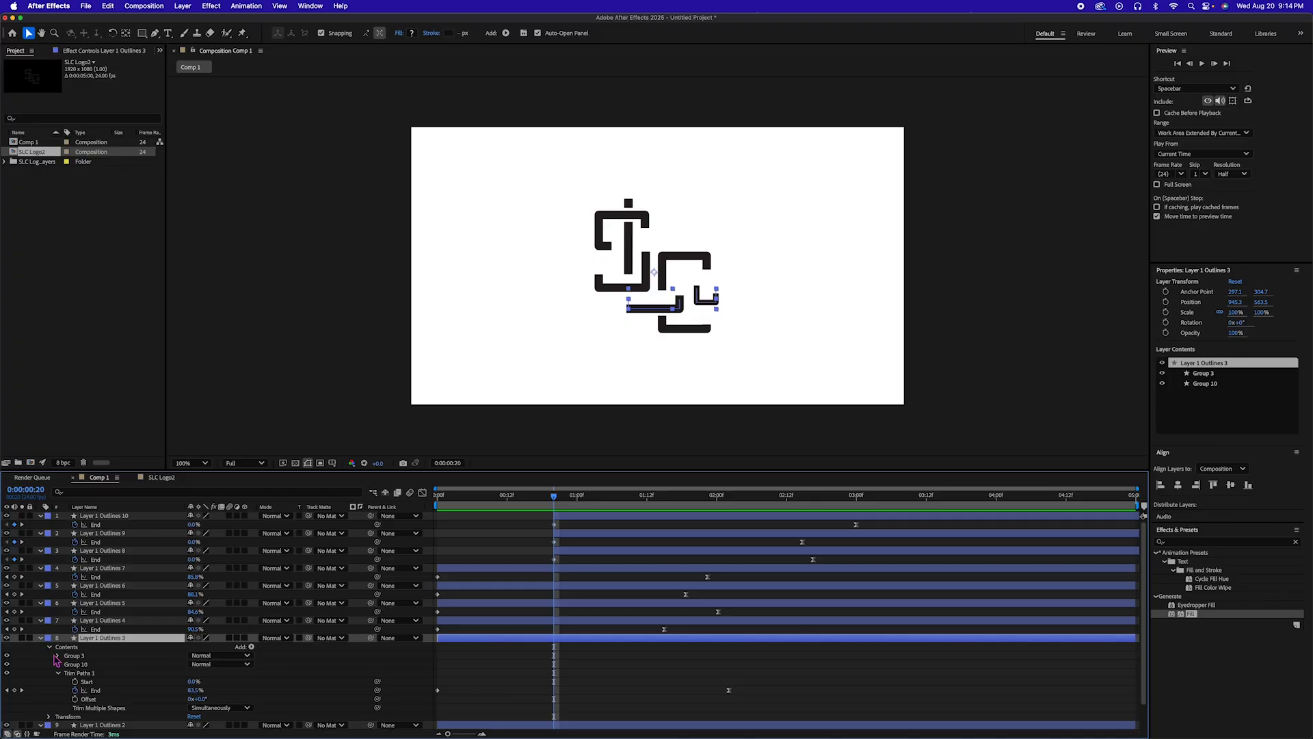
{"action": "left_click", "coordinate": [78, 665]}
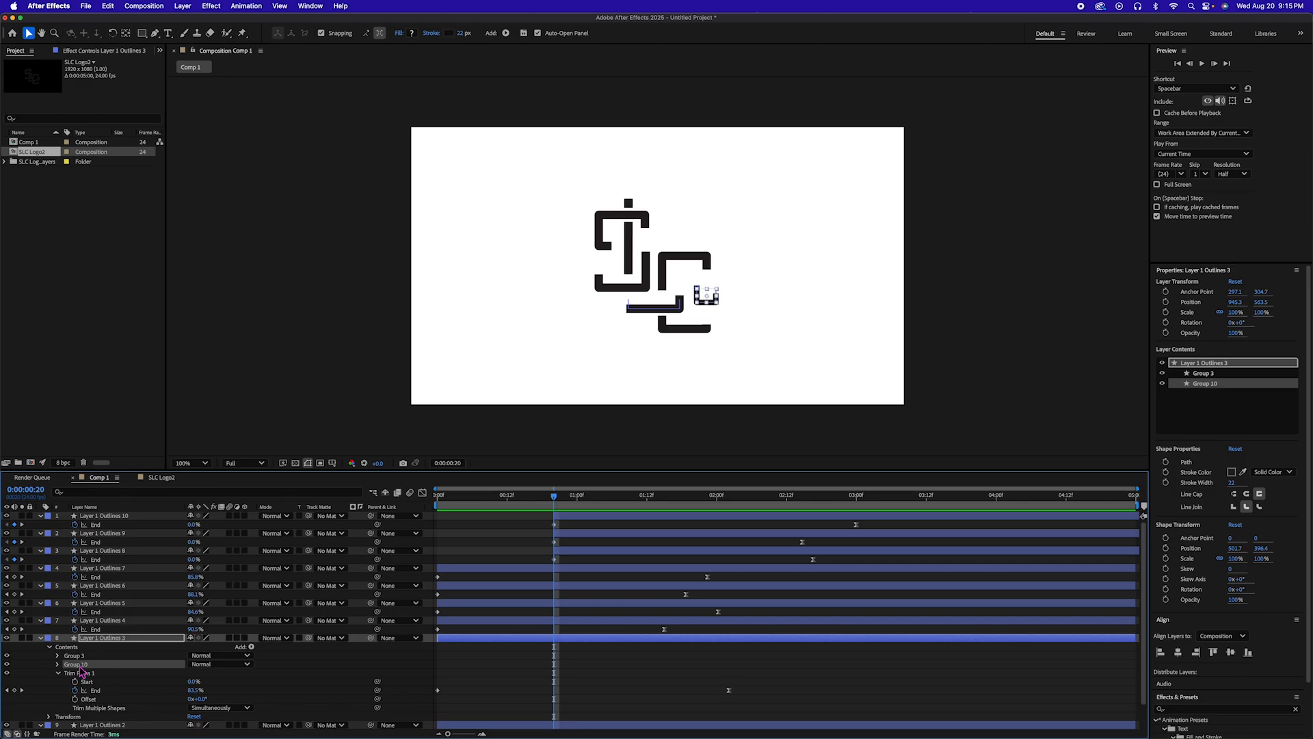
{"action": "key", "text": "Delete"}
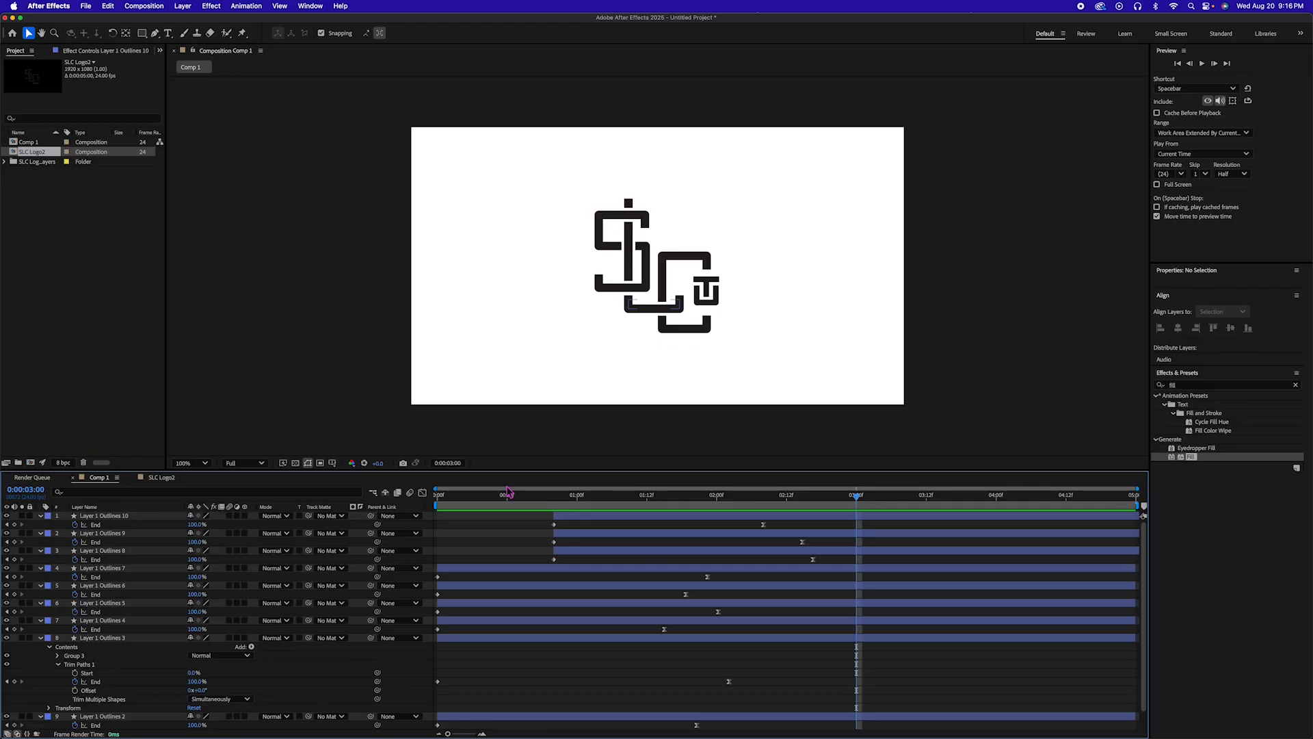
Import the Grid PNG from the Assets folder and place it as the topmost layer of Comp 1
{"action": "double_click", "coordinate": [59, 274]}
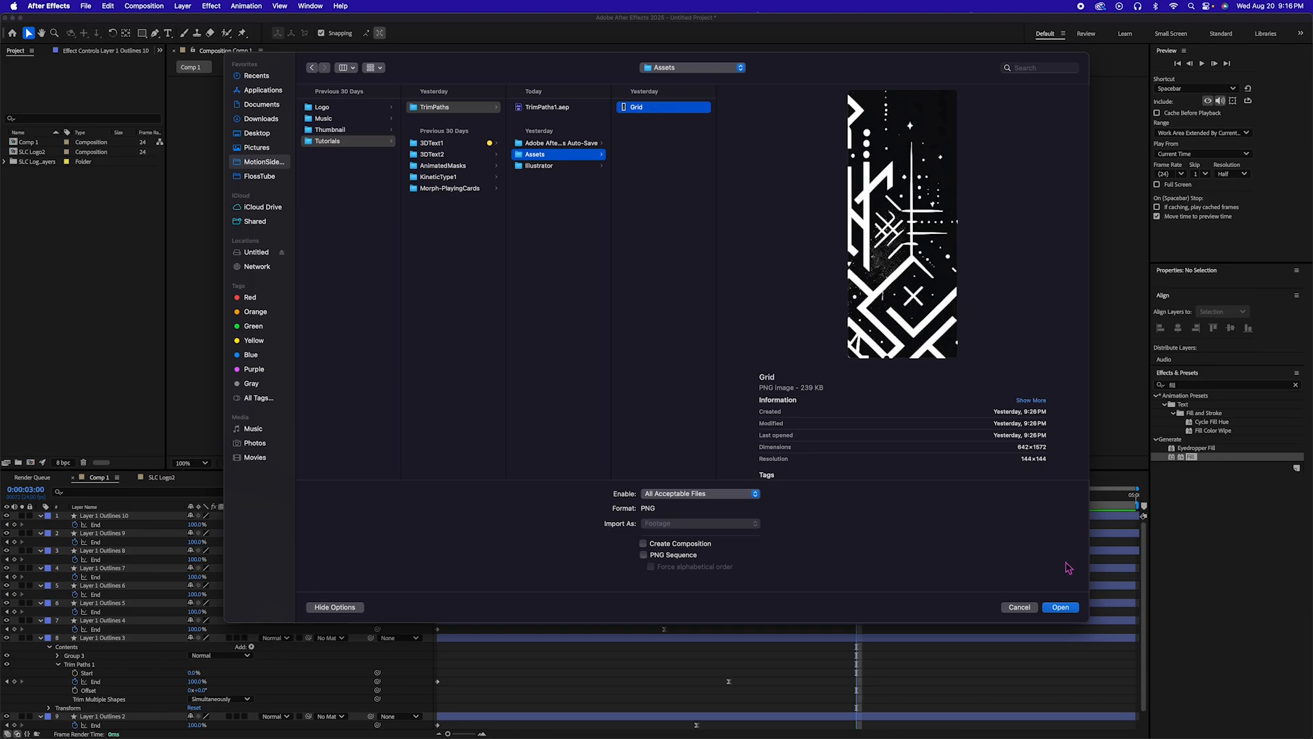
{"action": "left_click", "coordinate": [1061, 608]}
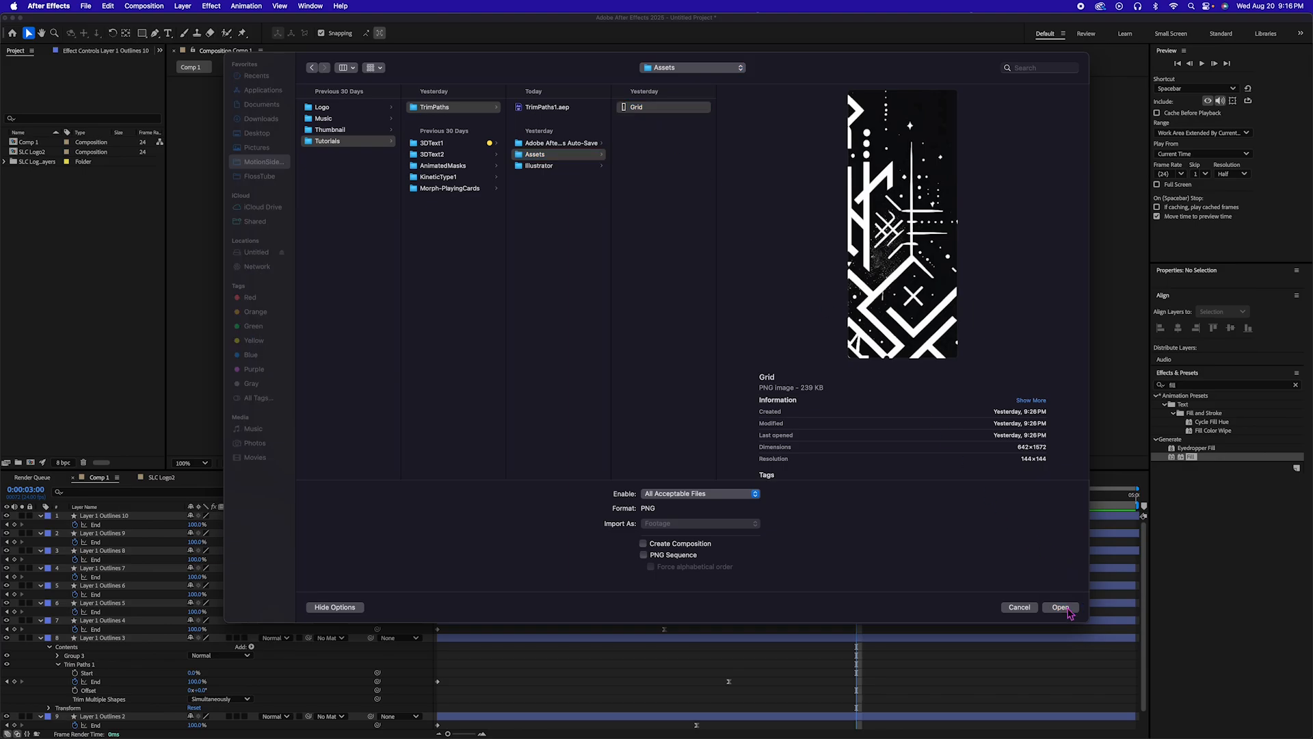
{"action": "left_click_drag", "start_coordinate": [17, 156], "coordinate": [137, 526]}
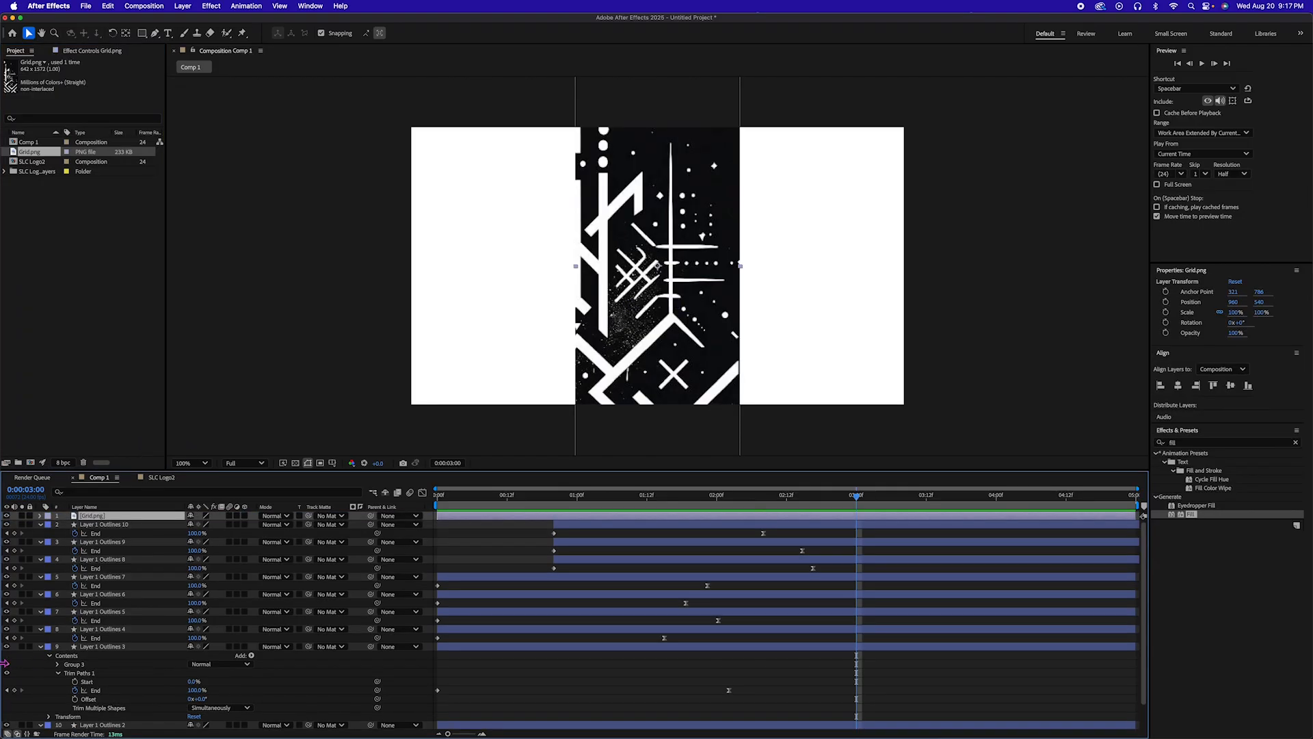
Scale the Grid.png layer to 35% and move it to the upper middle of the composition, just above the logo's C shape
{"action": "key", "text": "s"}
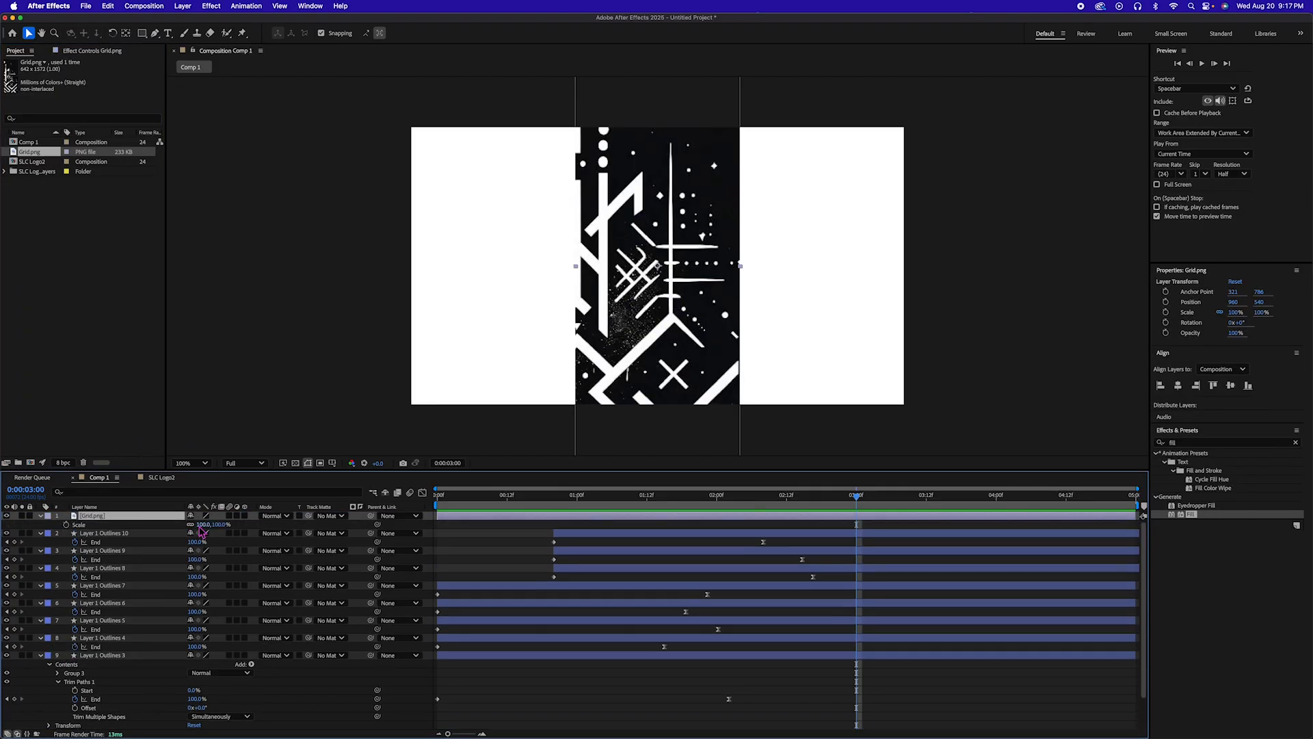
{"action": "left_click", "coordinate": [201, 524]}
{"action": "type", "text": "35"}
{"action": "key", "text": "Return"}
{"action": "left_click_drag", "start_coordinate": [658, 334], "coordinate": [684, 276]}
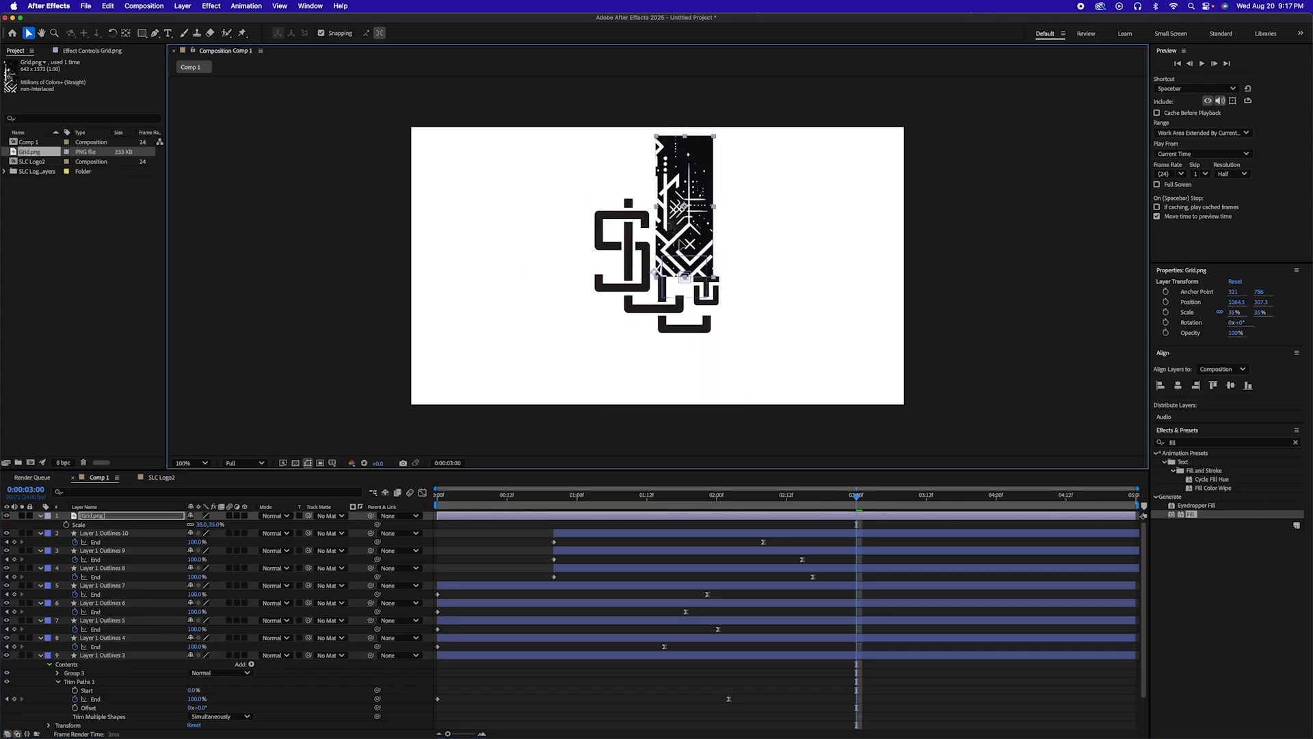
Show the Title/Action Safe guides and align the lower-left corner of the soloed Grid.png layer with the composition centre
{"action": "left_click", "coordinate": [994, 537]}
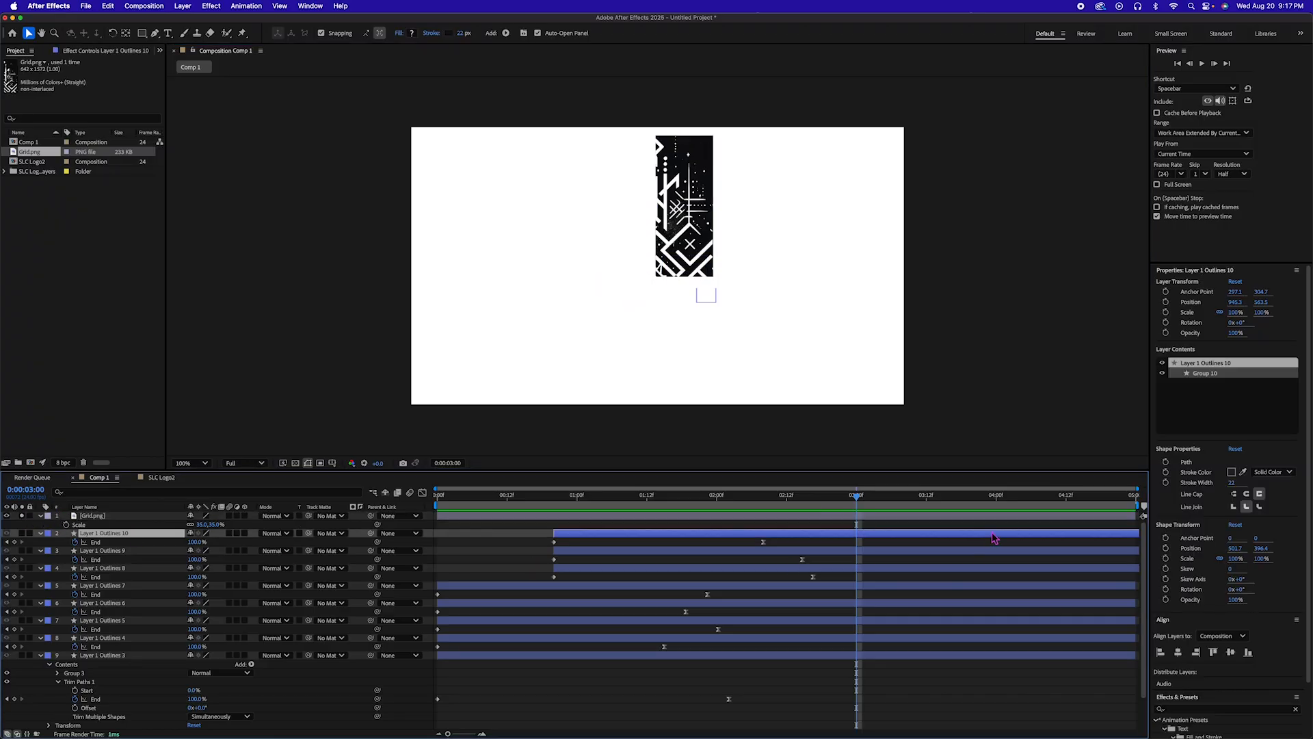
{"action": "left_click", "coordinate": [687, 234]}
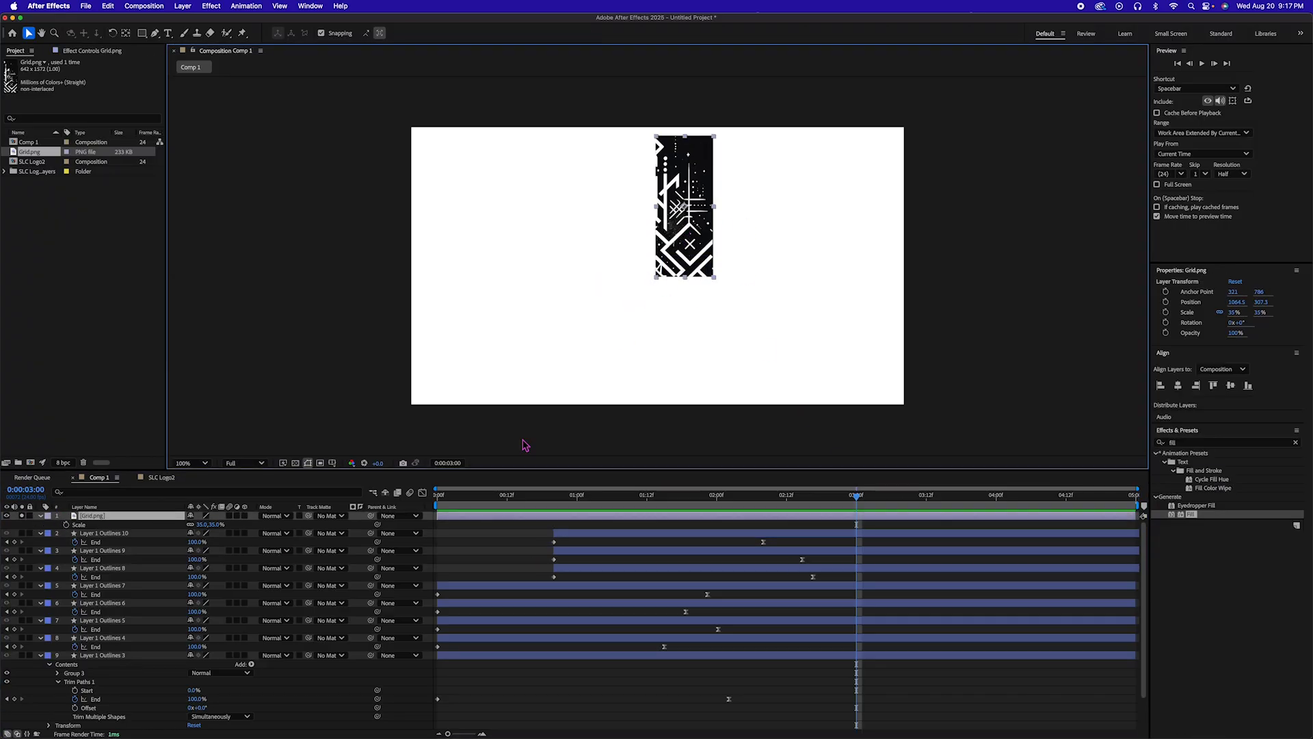
{"action": "left_click", "coordinate": [334, 464]}
{"action": "left_click", "coordinate": [360, 472]}
{"action": "left_click_drag", "start_coordinate": [685, 253], "coordinate": [690, 241]}
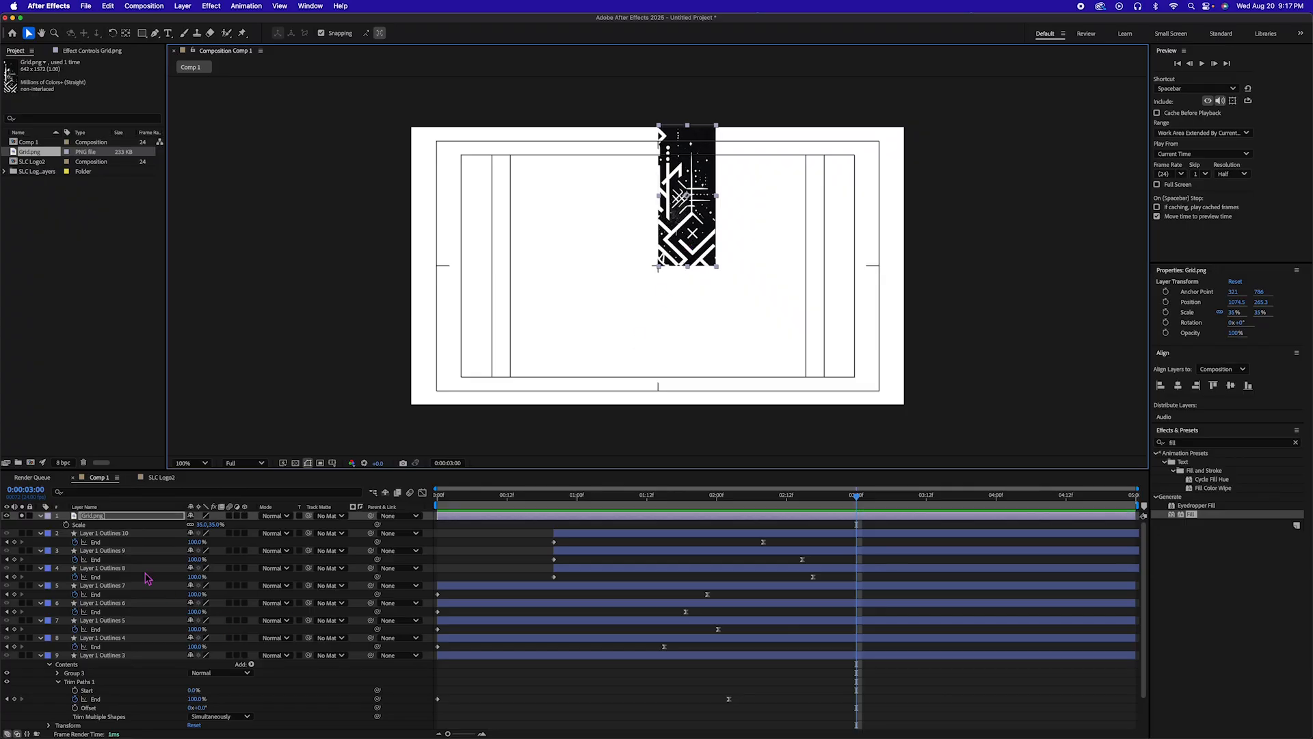
Set the Grid.png scale to 30% and realign its lower-left corner with the composition centre
{"action": "left_click", "coordinate": [204, 525]}
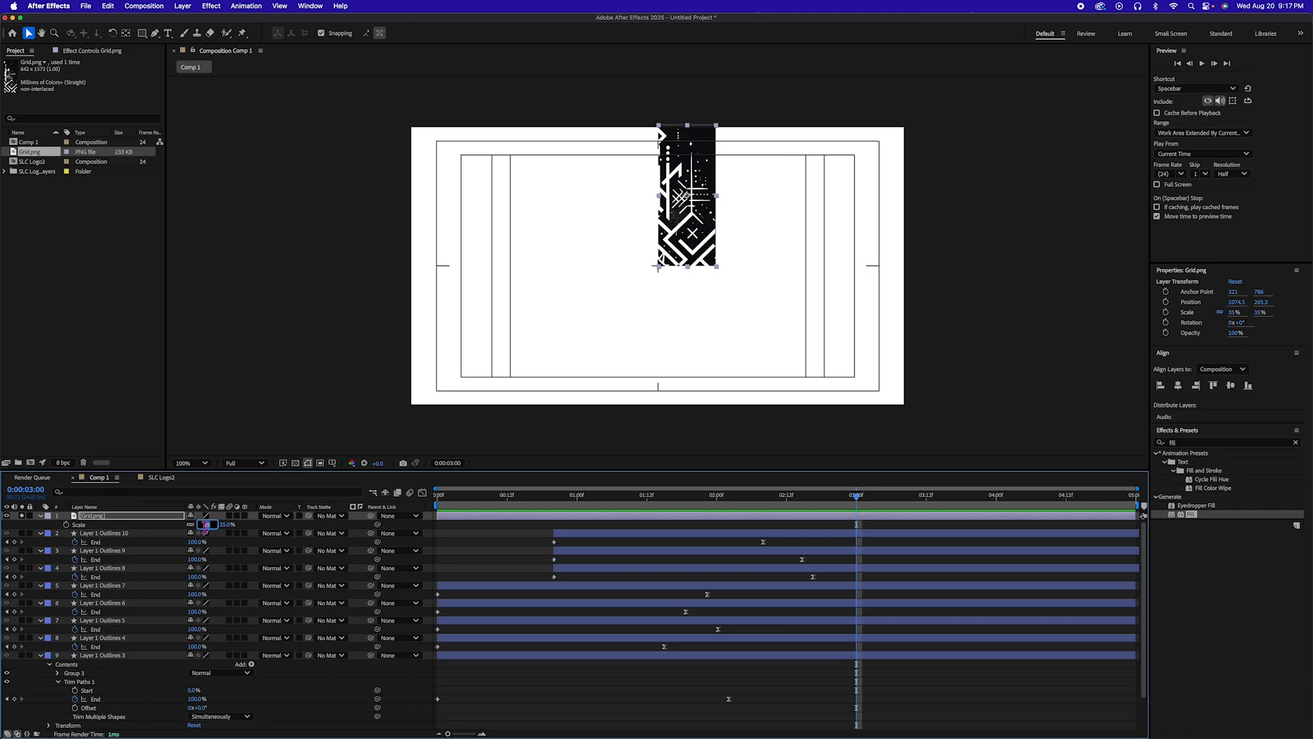
{"action": "type", "text": "30"}
{"action": "key", "text": "Return"}
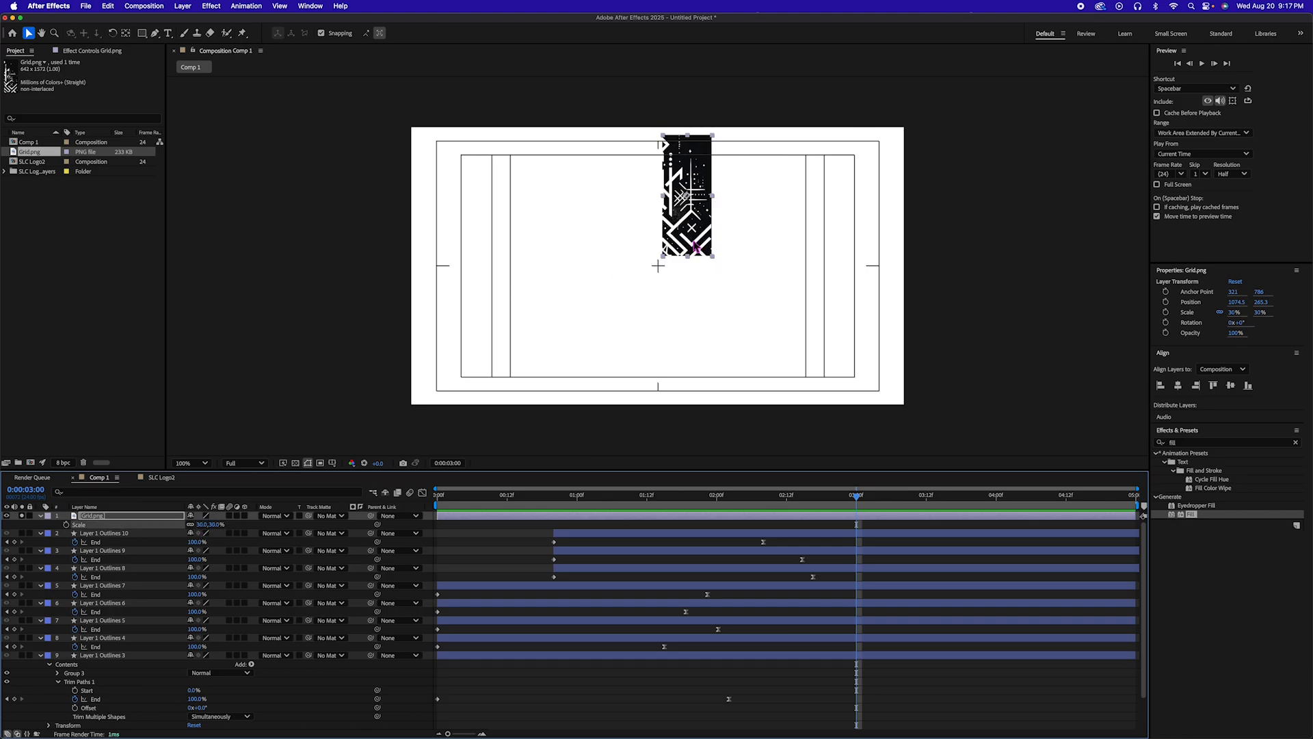
{"action": "left_click_drag", "start_coordinate": [696, 247], "coordinate": [689, 255]}
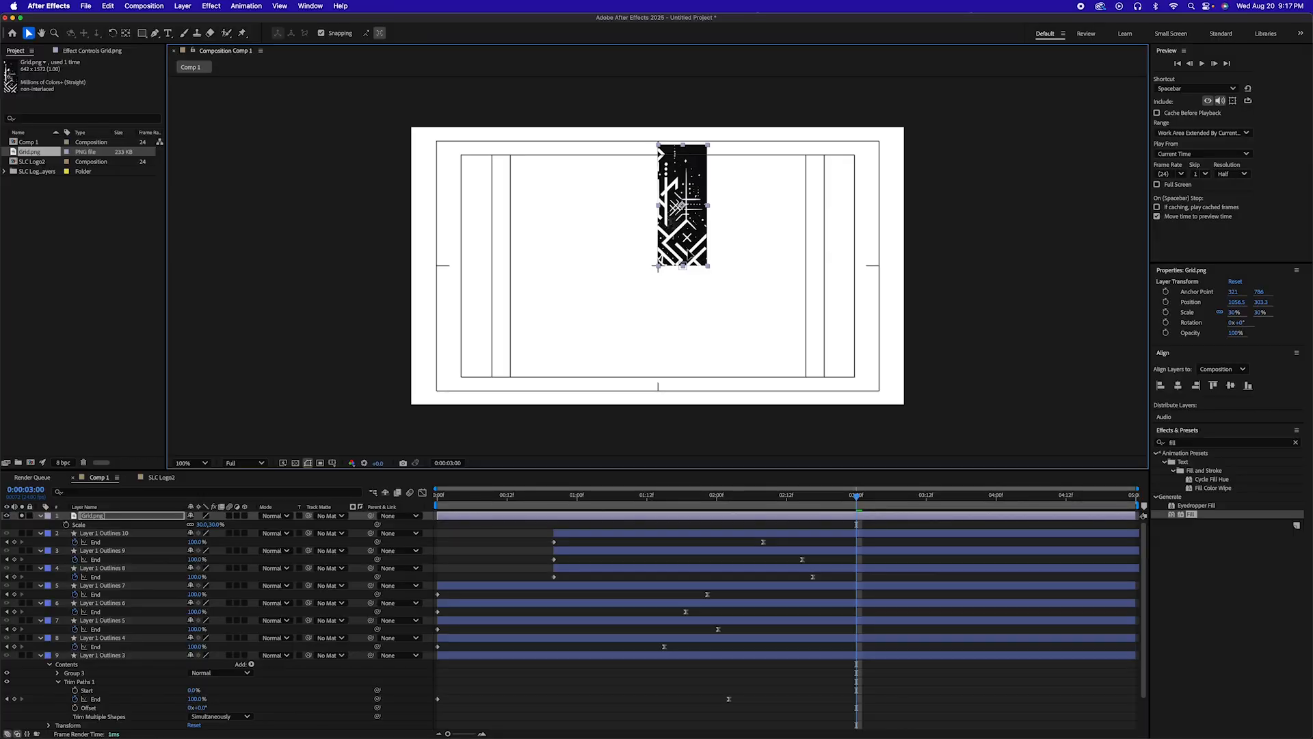
{"action": "key", "text": "period"}
{"action": "key", "text": "period"}
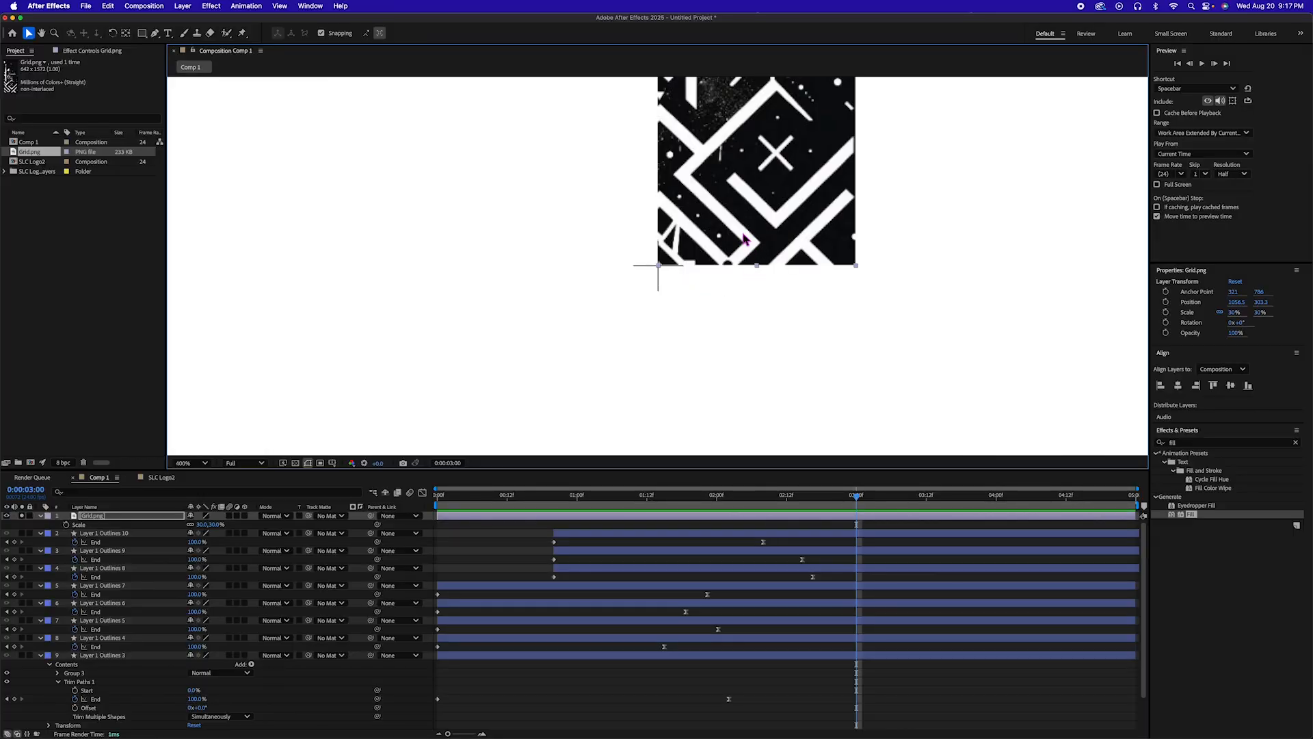
Nudge the lower-left corner of the Grid.png layer onto the composition centre and hide the Title/Action Safe guides
{"action": "left_click_drag", "start_coordinate": [737, 228], "coordinate": [736, 230]}
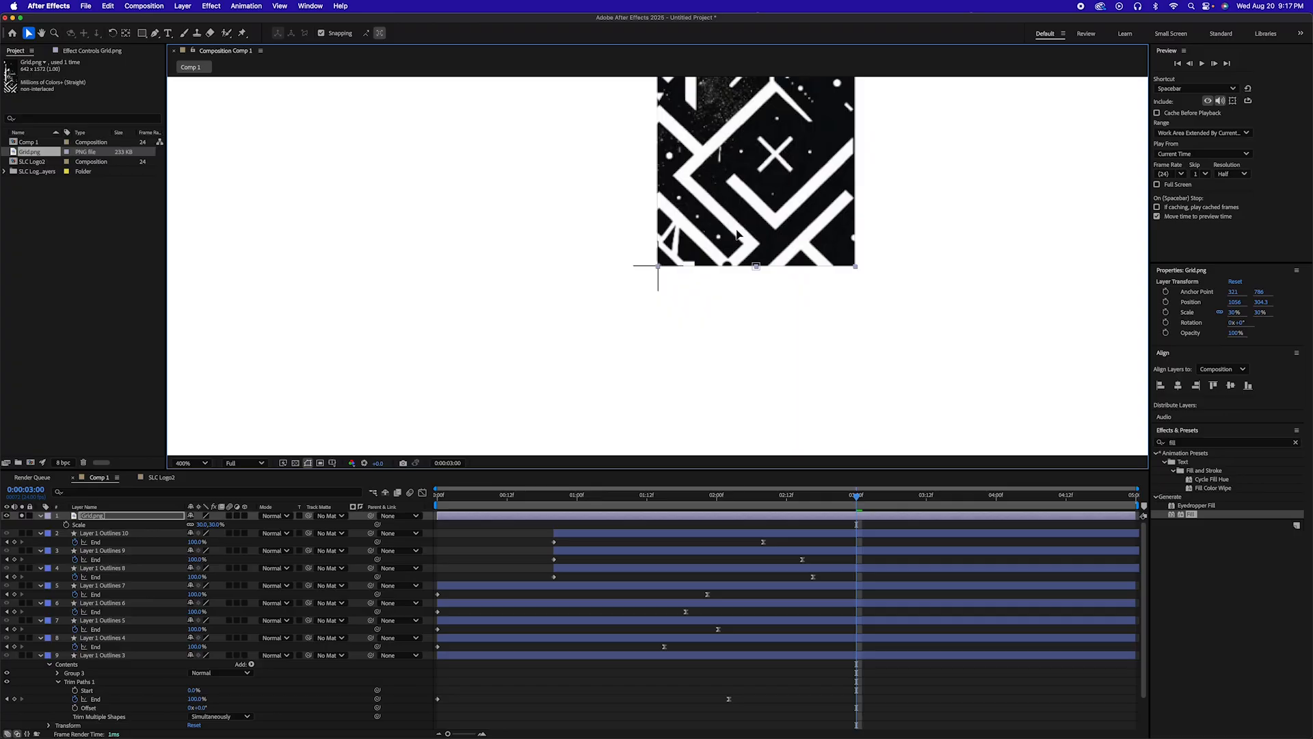
{"action": "left_click_drag", "start_coordinate": [769, 273], "coordinate": [618, 346]}
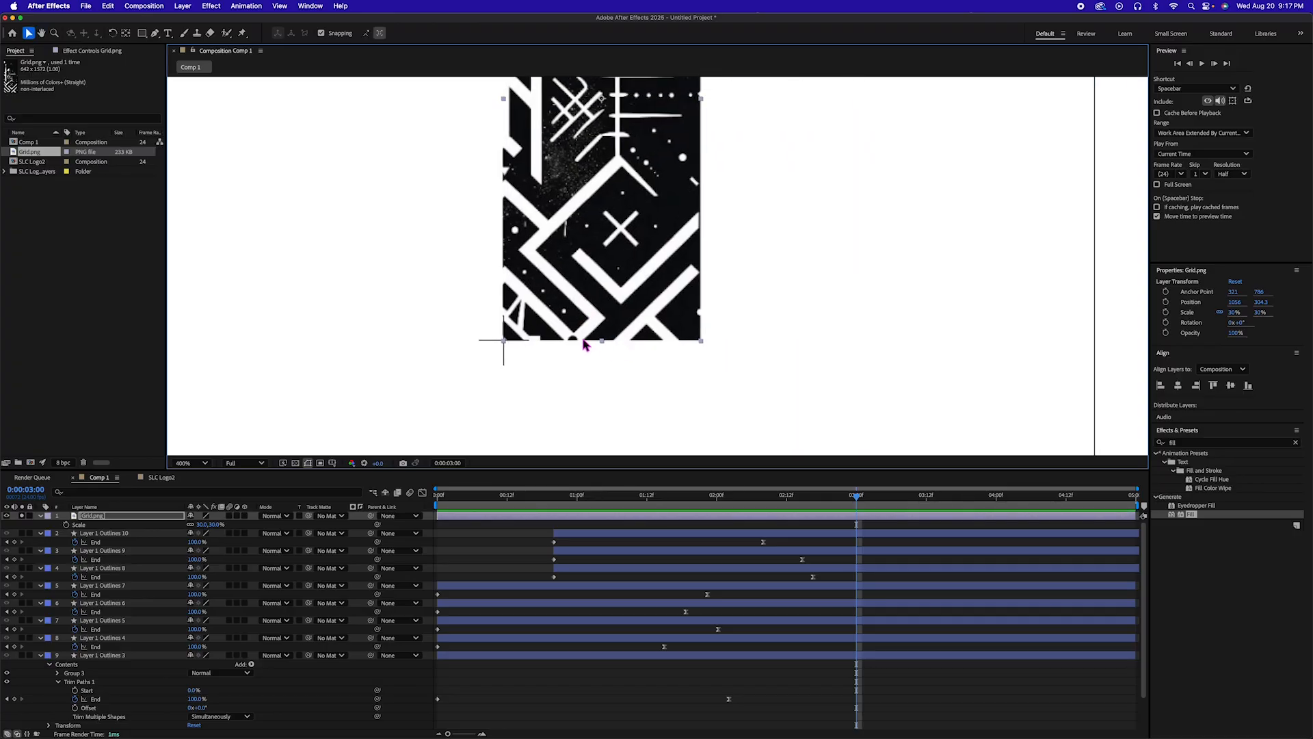
{"action": "left_click_drag", "start_coordinate": [548, 214], "coordinate": [634, 264]}
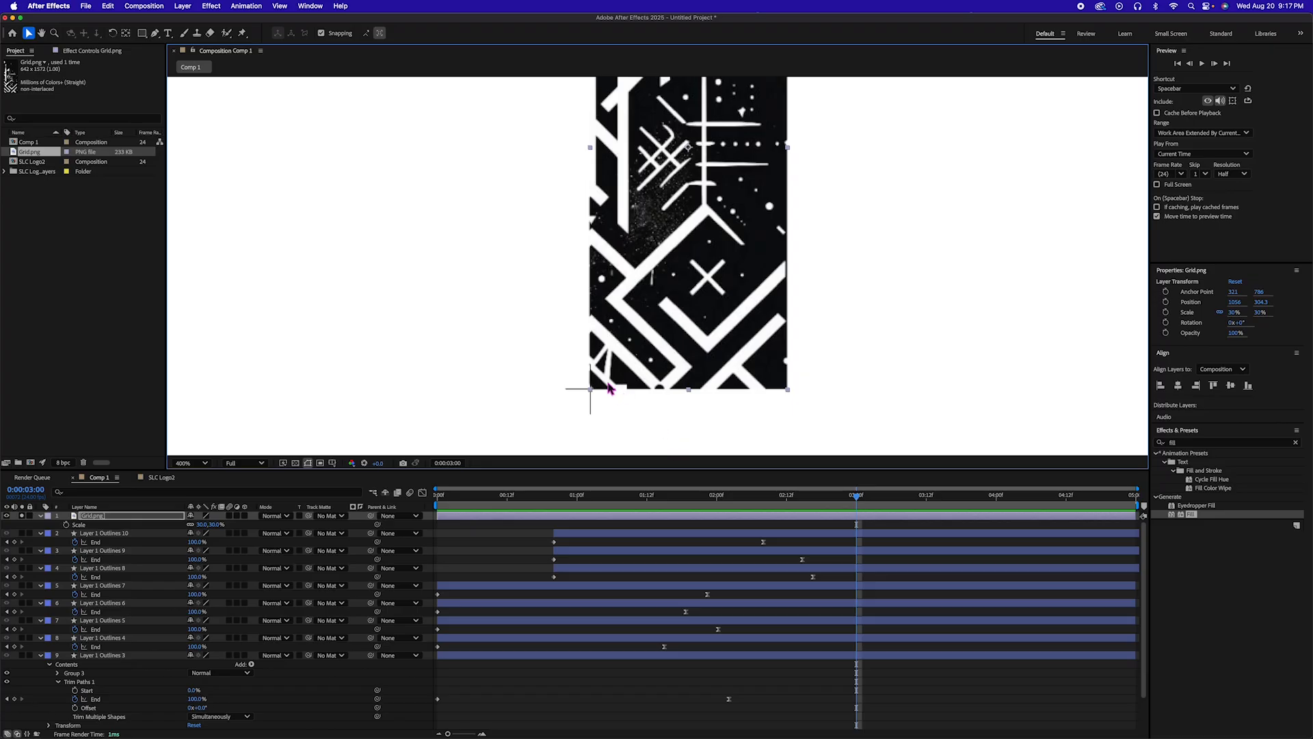
{"action": "scroll", "coordinate": [619, 379], "scroll_direction": "down", "scroll_amount": 4}
{"action": "scroll", "coordinate": [622, 376], "scroll_direction": "up", "scroll_amount": 2}
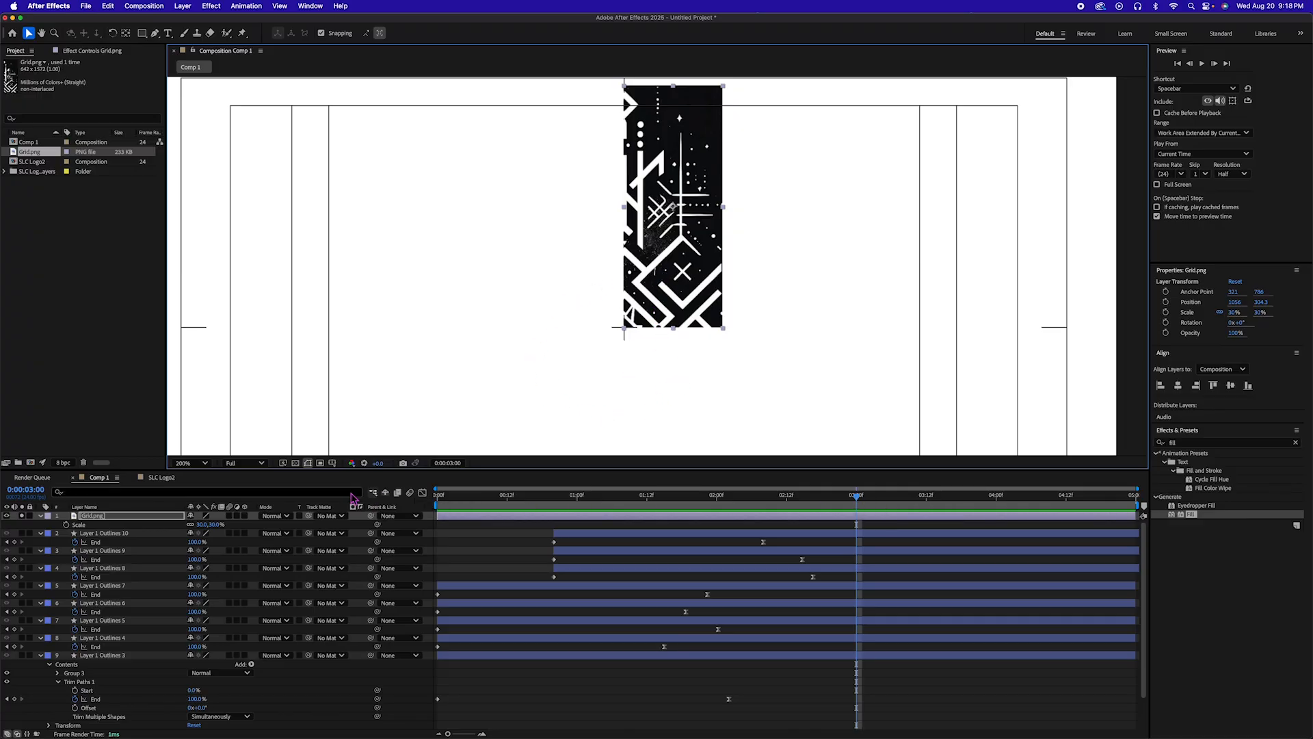
{"action": "left_click", "coordinate": [332, 463]}
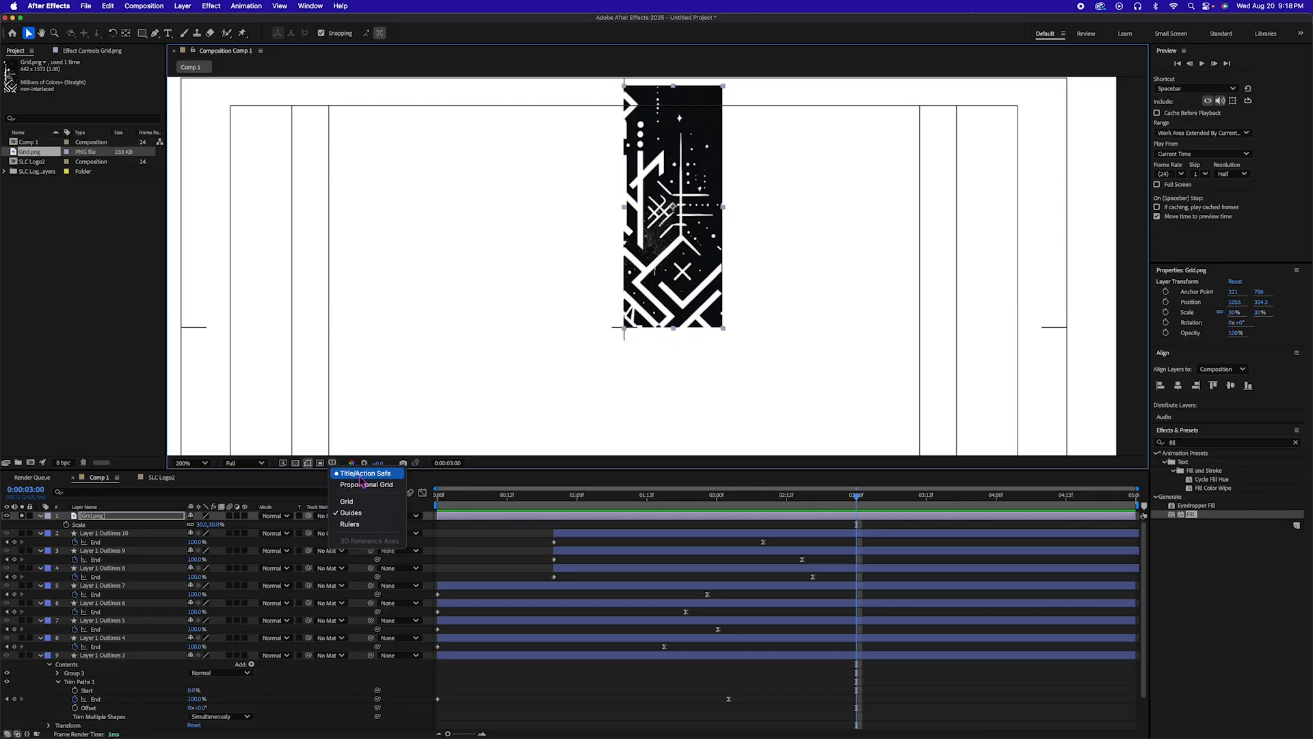
{"action": "left_click", "coordinate": [363, 475]}
Trace the zigzag line in the lower part of the Grid image with the Pen tool as a six-point open path with a 14 px stroke
{"action": "key", "text": "g"}
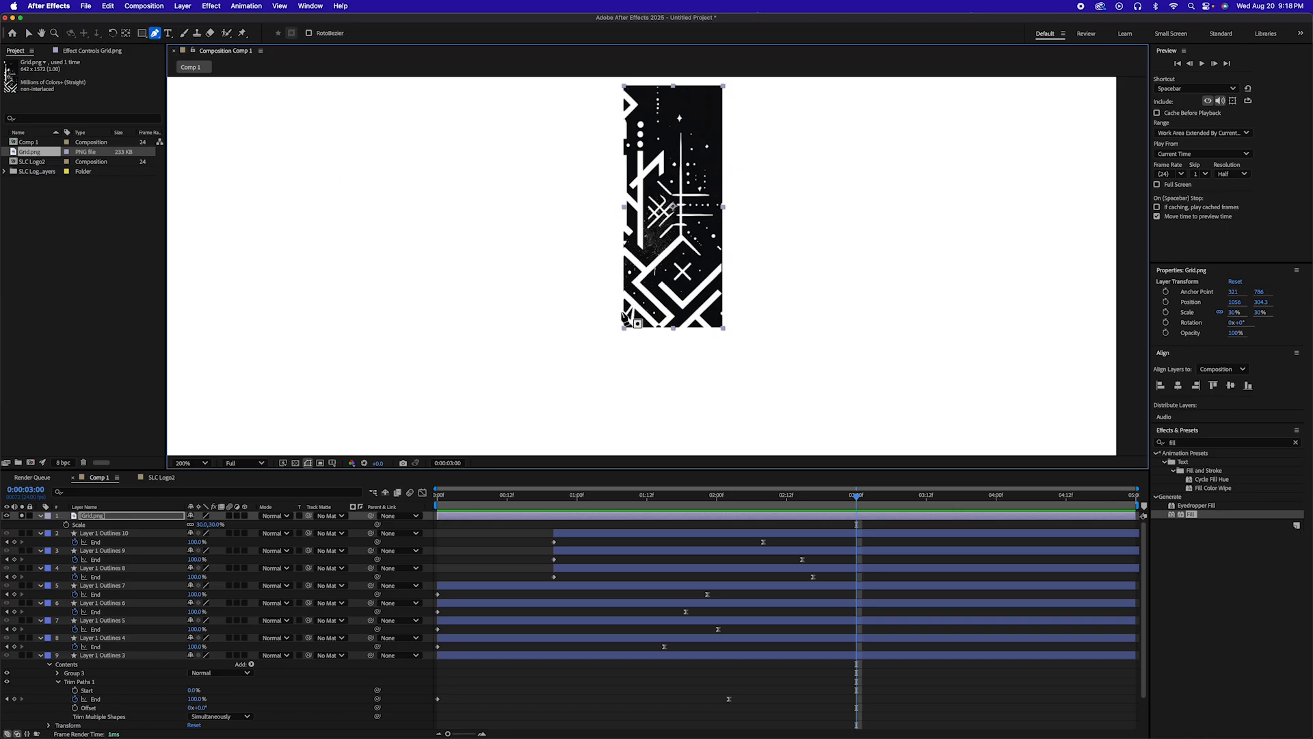
{"action": "left_click", "coordinate": [854, 525]}
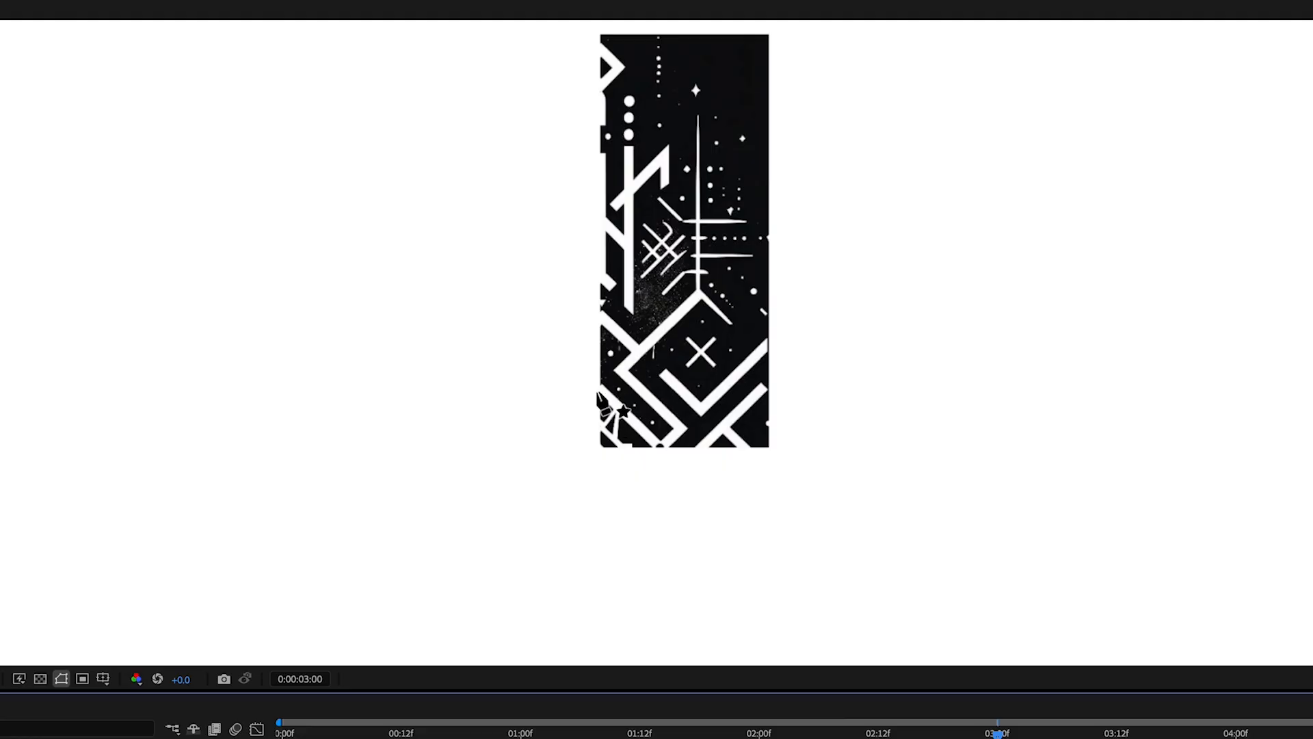
{"action": "left_click", "coordinate": [598, 388]}
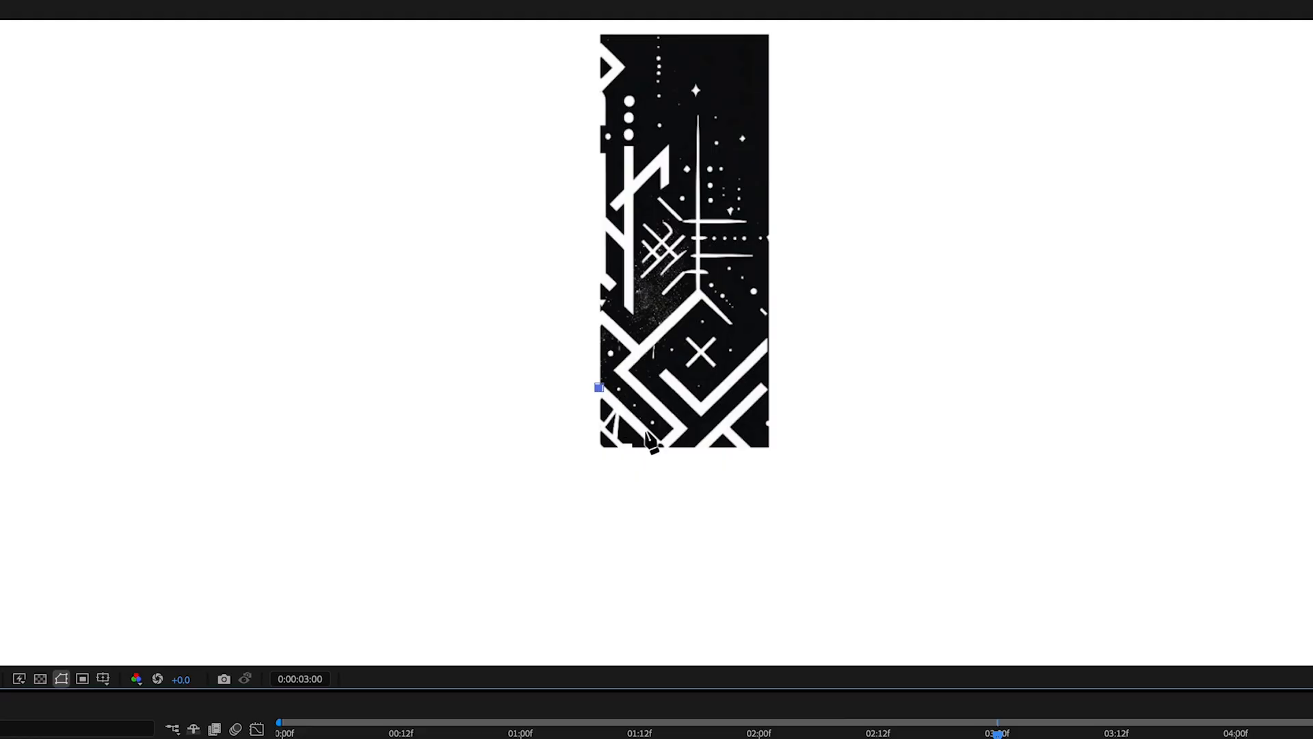
{"action": "left_click", "coordinate": [808, 388]}
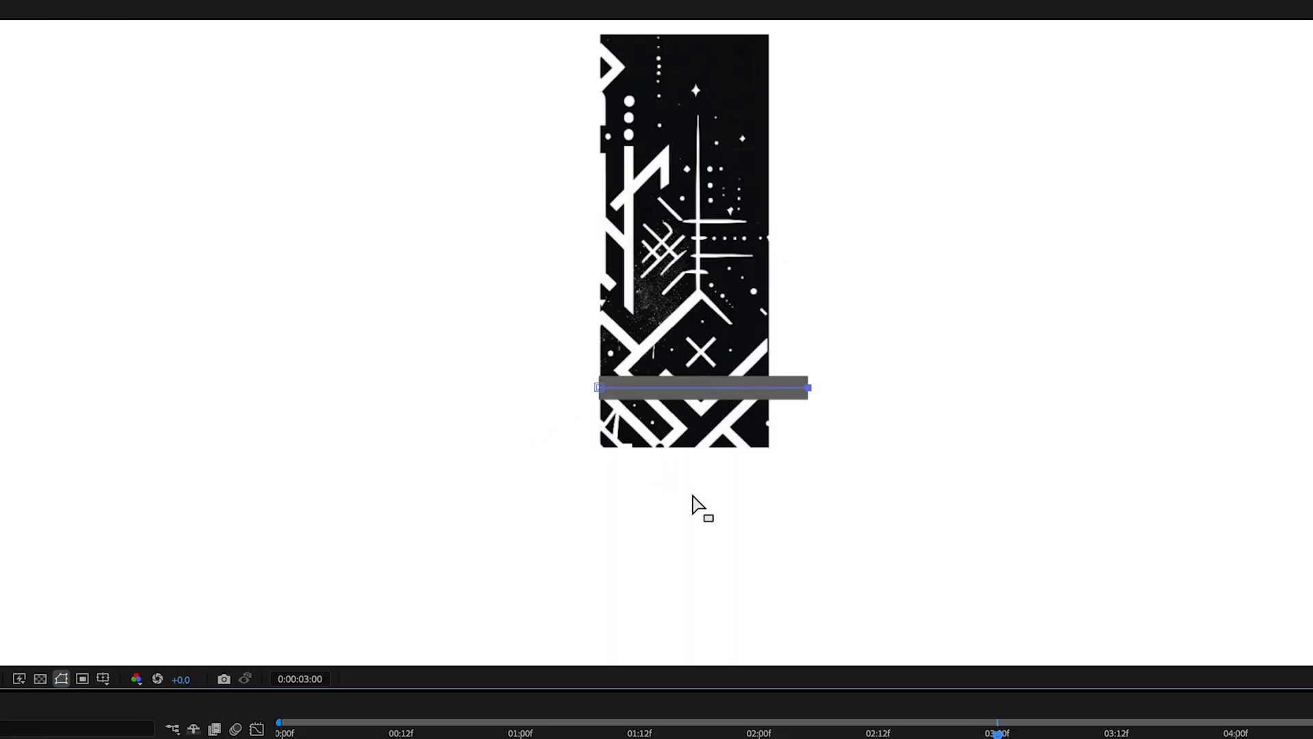
{"action": "key", "text": "ctrl+z"}
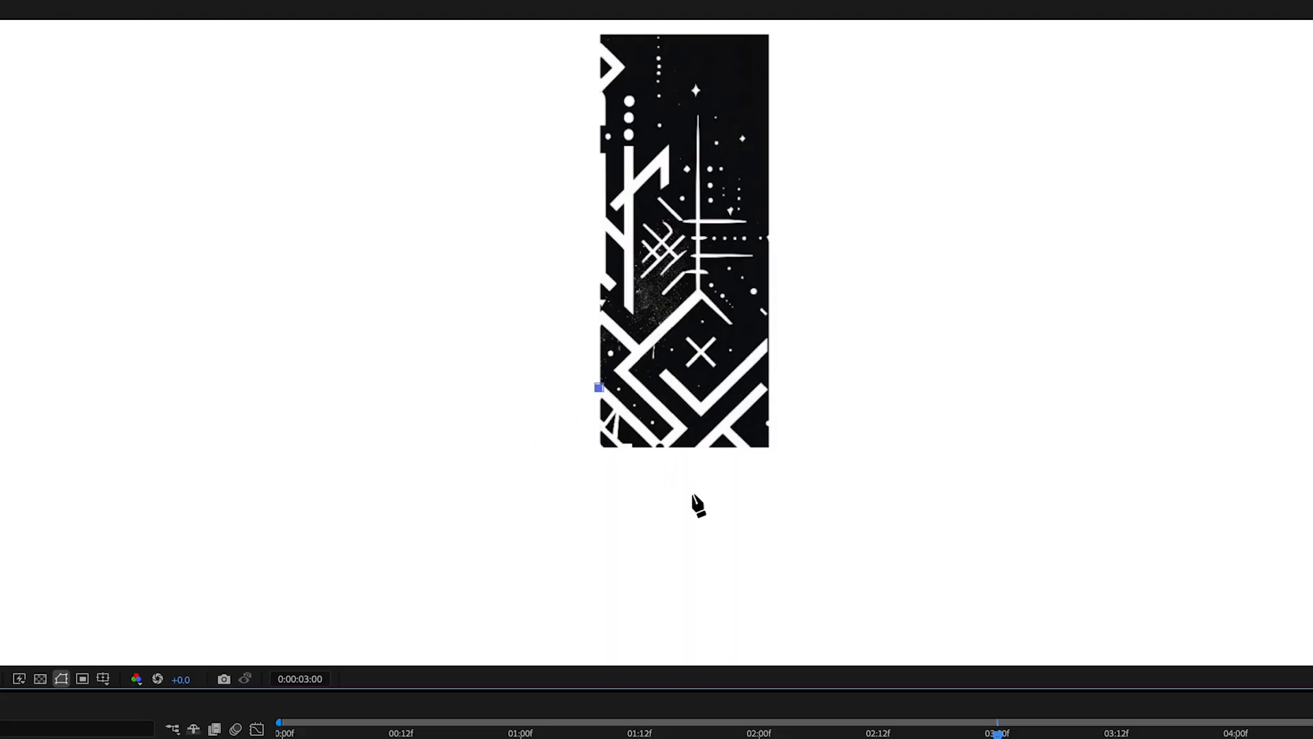
{"action": "left_click", "coordinate": [662, 449]}
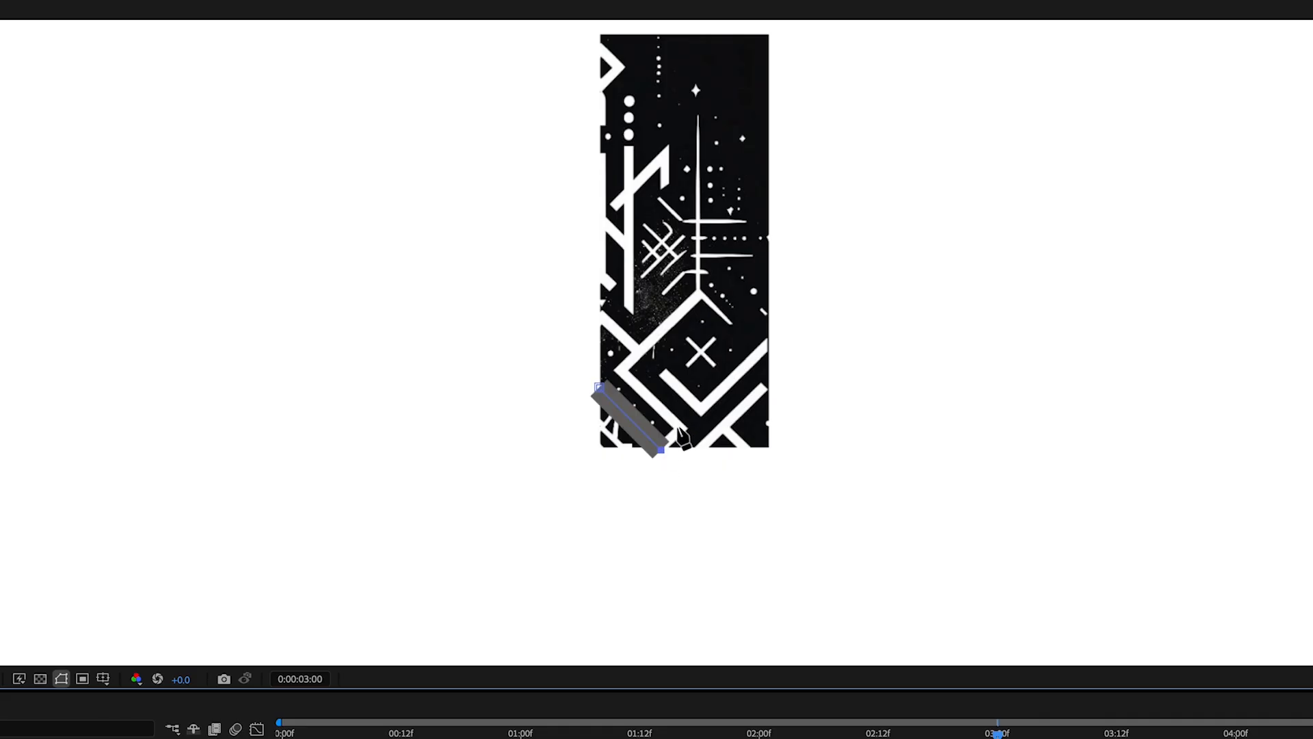
{"action": "left_click", "coordinate": [678, 430]}
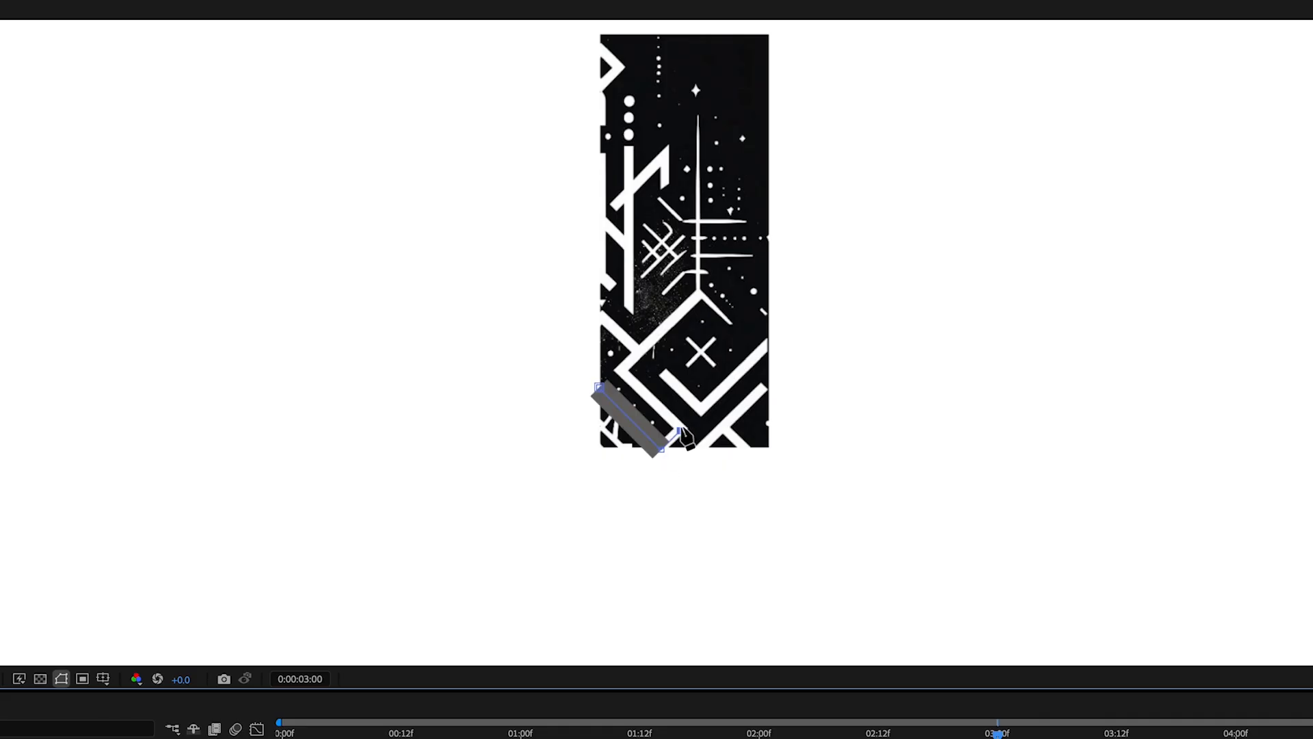
{"action": "left_click", "coordinate": [621, 371]}
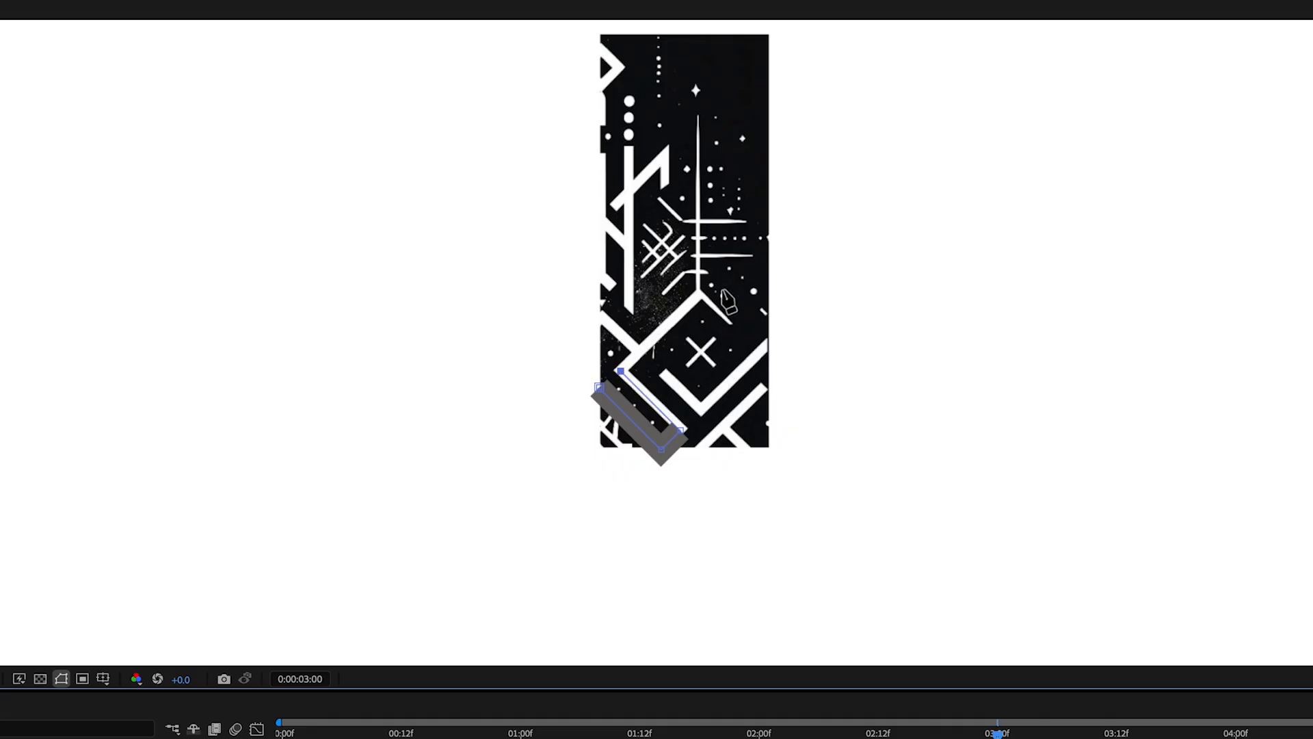
{"action": "left_click", "coordinate": [700, 292]}
{"action": "left_click", "coordinate": [732, 323]}
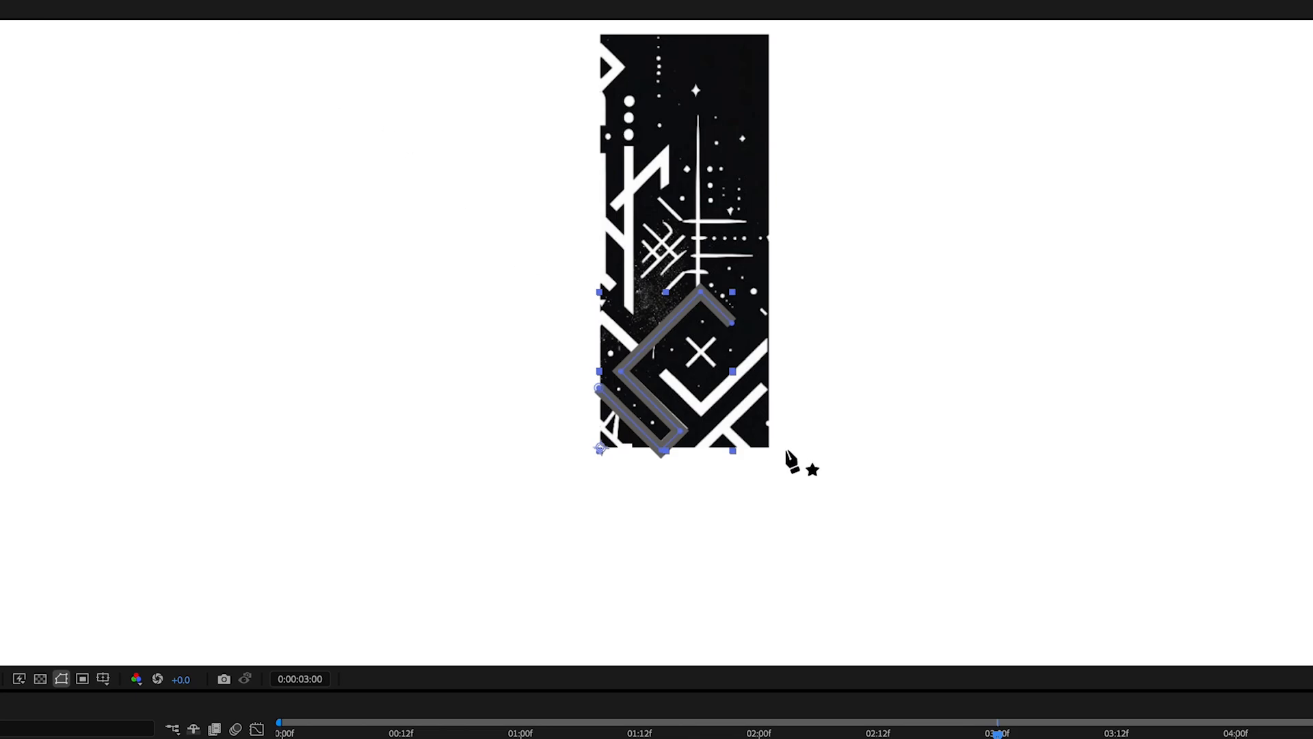
Trace the short diagonal running from the Grid image's left edge to the zigzag on its own shape layer
{"action": "left_click", "coordinate": [794, 531]}
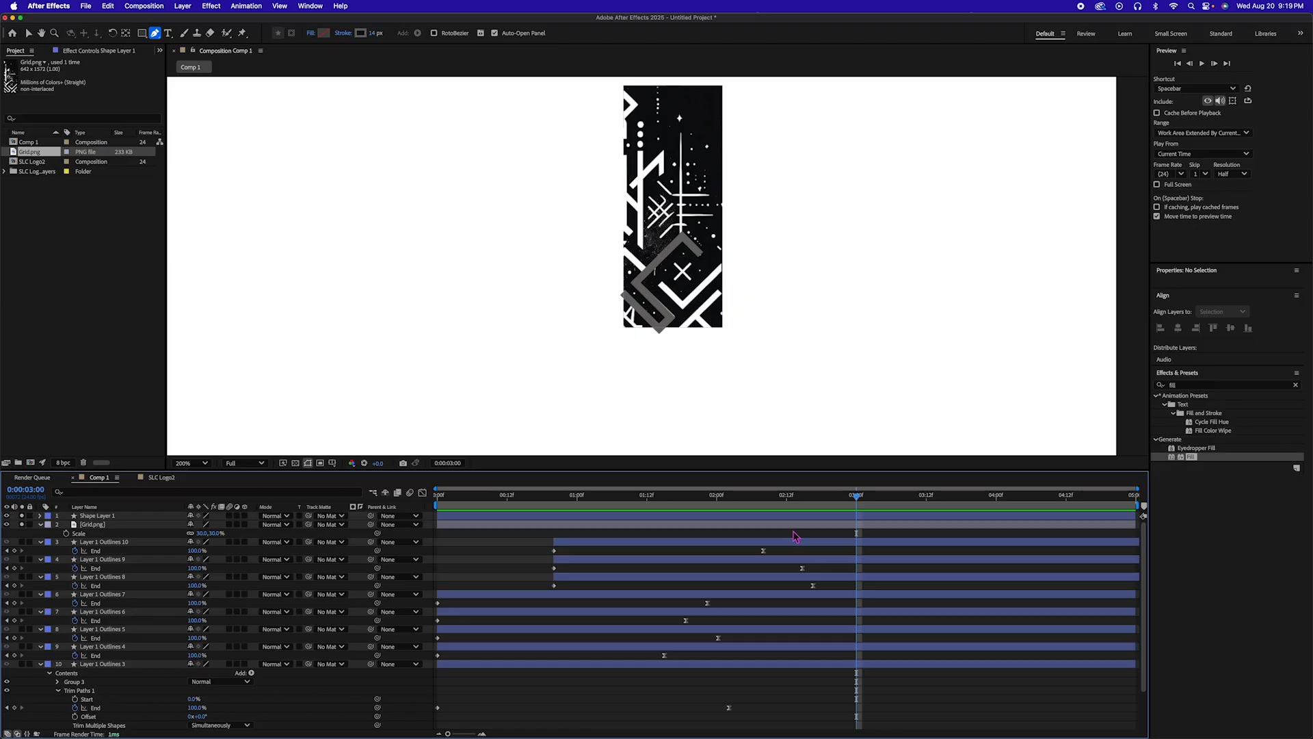
{"action": "left_click", "coordinate": [846, 518]}
{"action": "left_click", "coordinate": [843, 532]}
{"action": "left_click", "coordinate": [624, 247]}
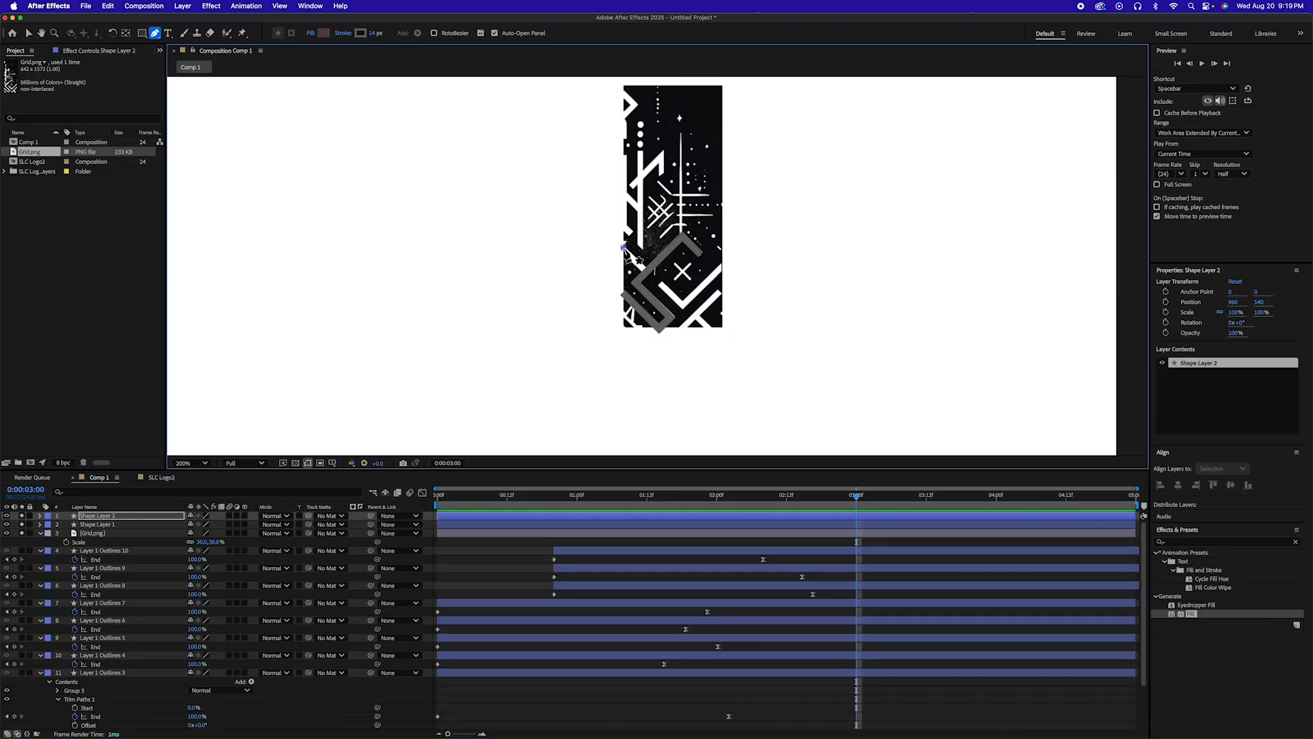
{"action": "left_click", "coordinate": [646, 271]}
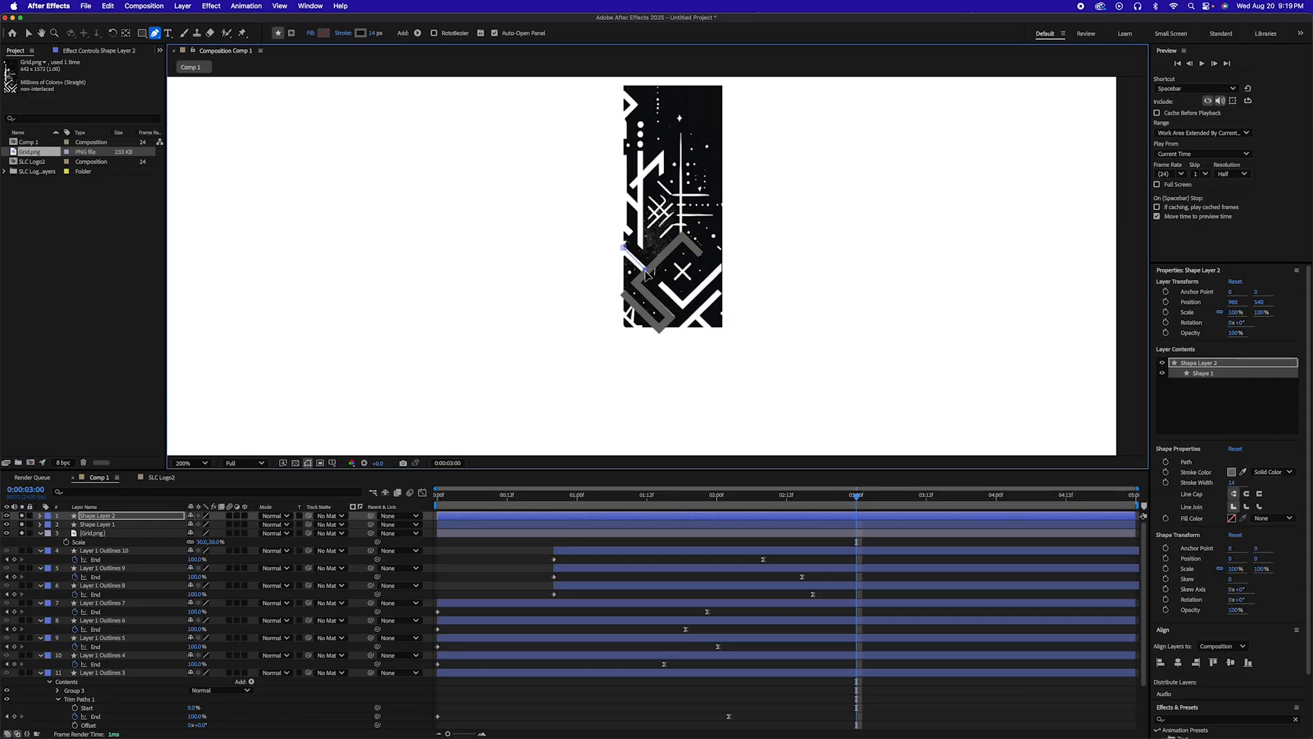
Trace the V-shaped line below the X mark, ending at the image's right edge, on a new shape layer
{"action": "left_click", "coordinate": [859, 545]}
{"action": "left_click", "coordinate": [658, 282]}
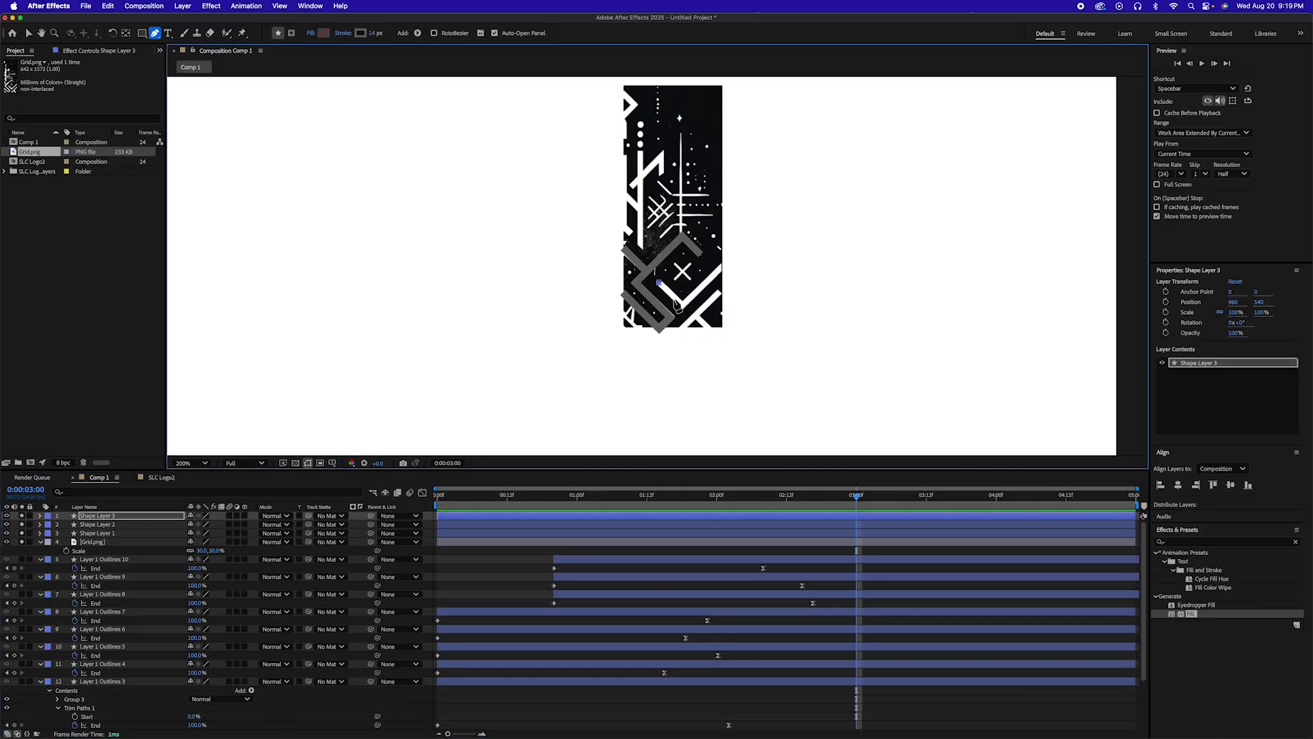
{"action": "left_click", "coordinate": [685, 309]}
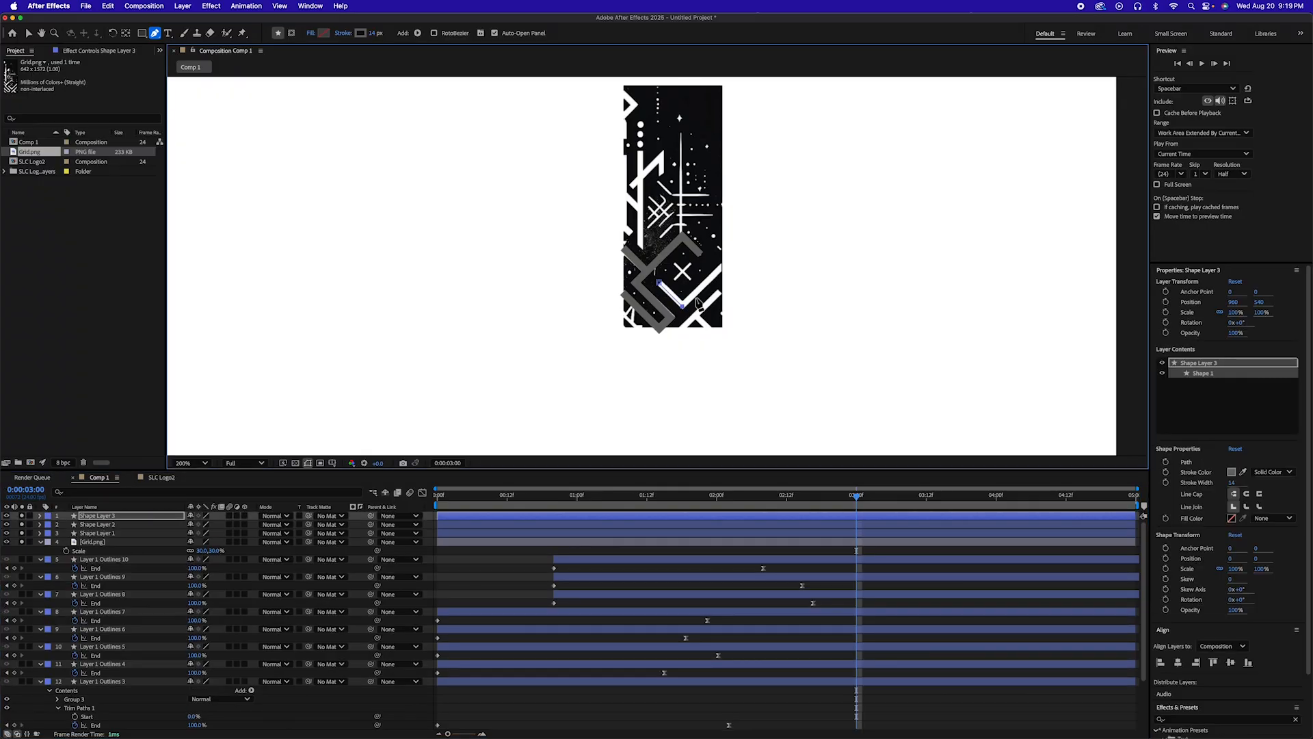
{"action": "left_click", "coordinate": [725, 267]}
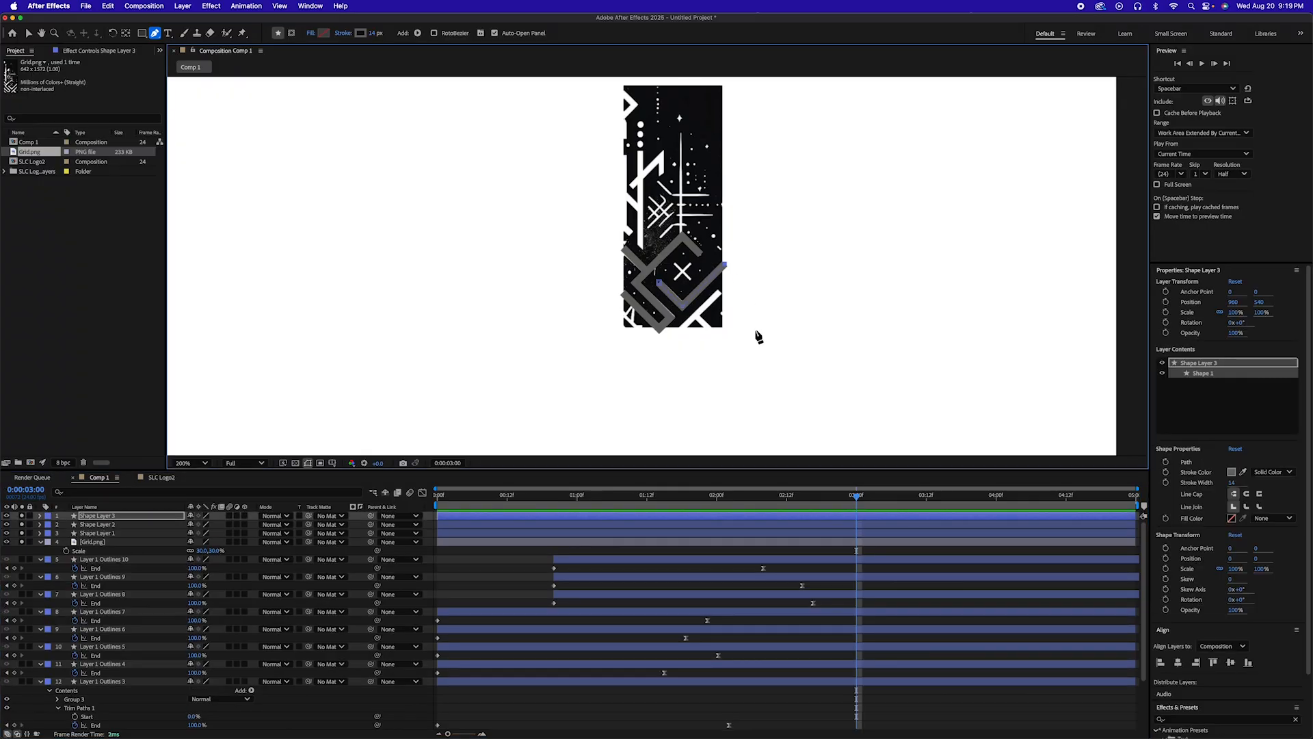
Trace the long diagonal and its short branch in the image's lower-right corner as two separate shape layers
{"action": "left_click", "coordinate": [886, 554]}
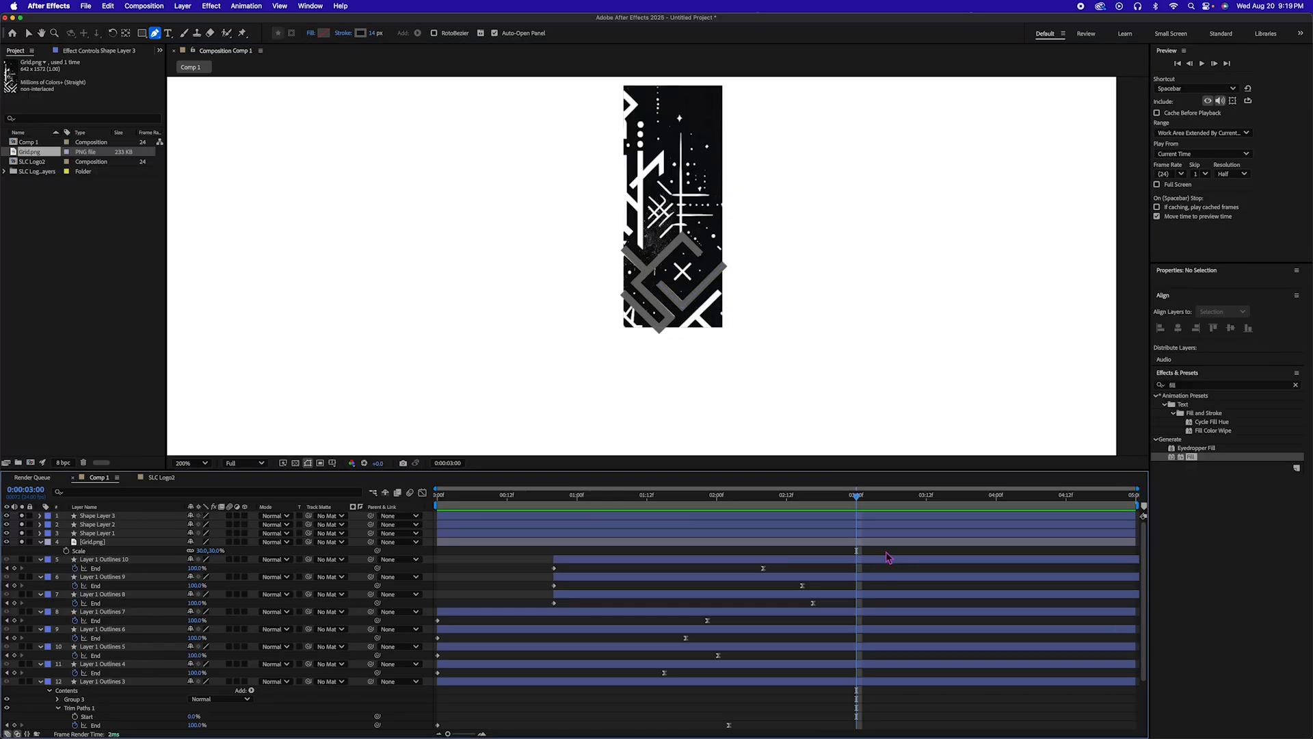
{"action": "left_click", "coordinate": [720, 291]}
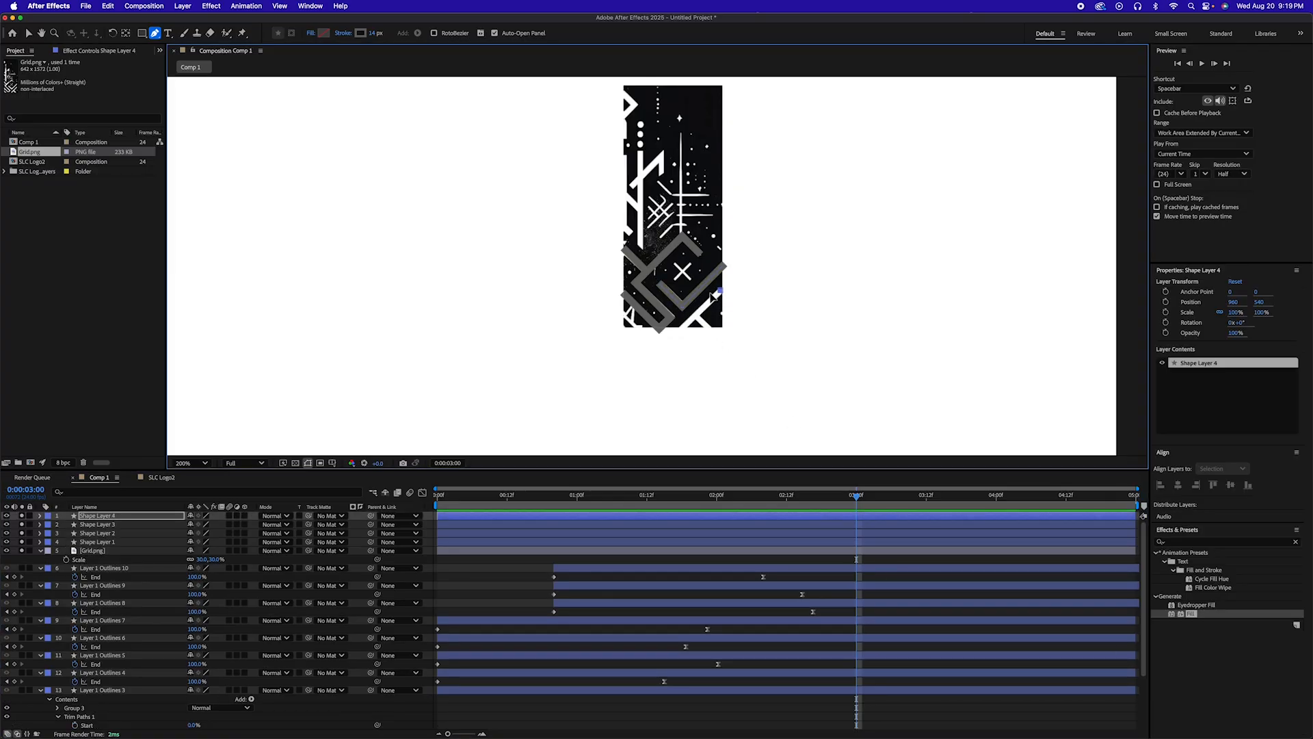
{"action": "left_click", "coordinate": [681, 333]}
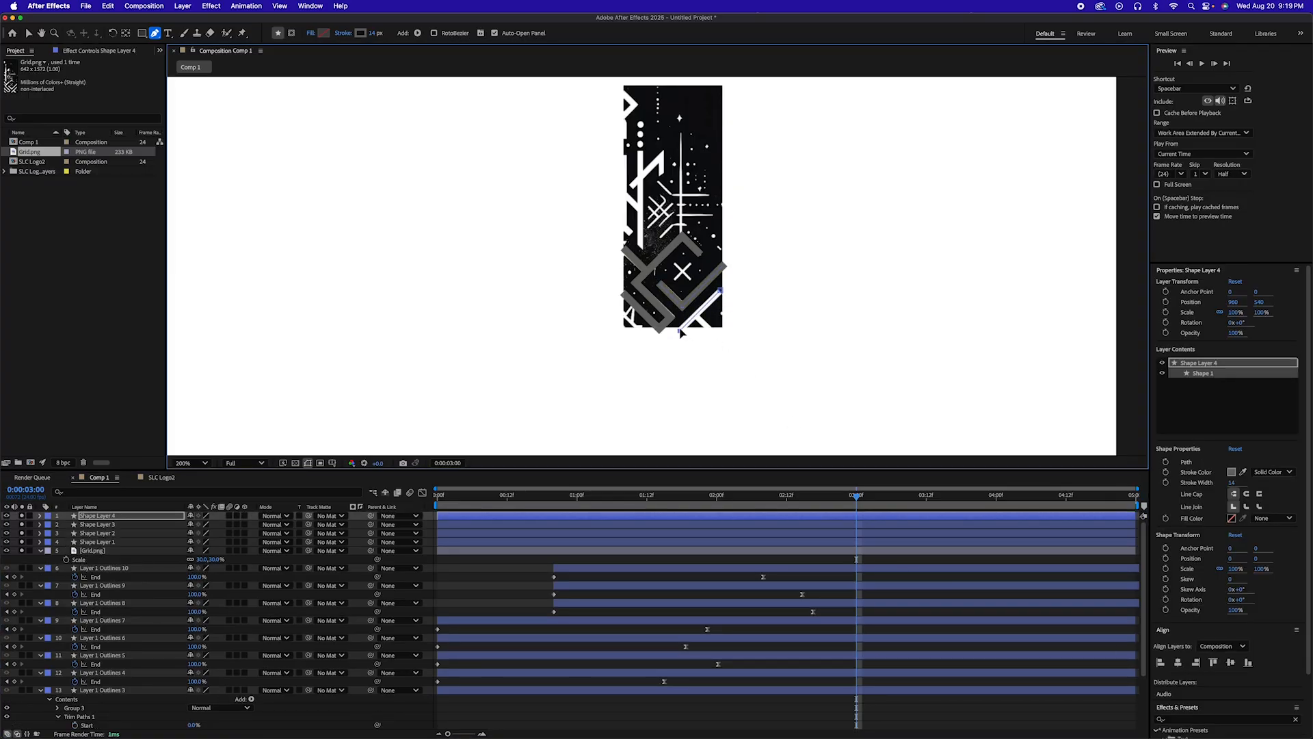
{"action": "left_click", "coordinate": [868, 563]}
{"action": "left_click", "coordinate": [697, 317]}
{"action": "left_click", "coordinate": [711, 331]}
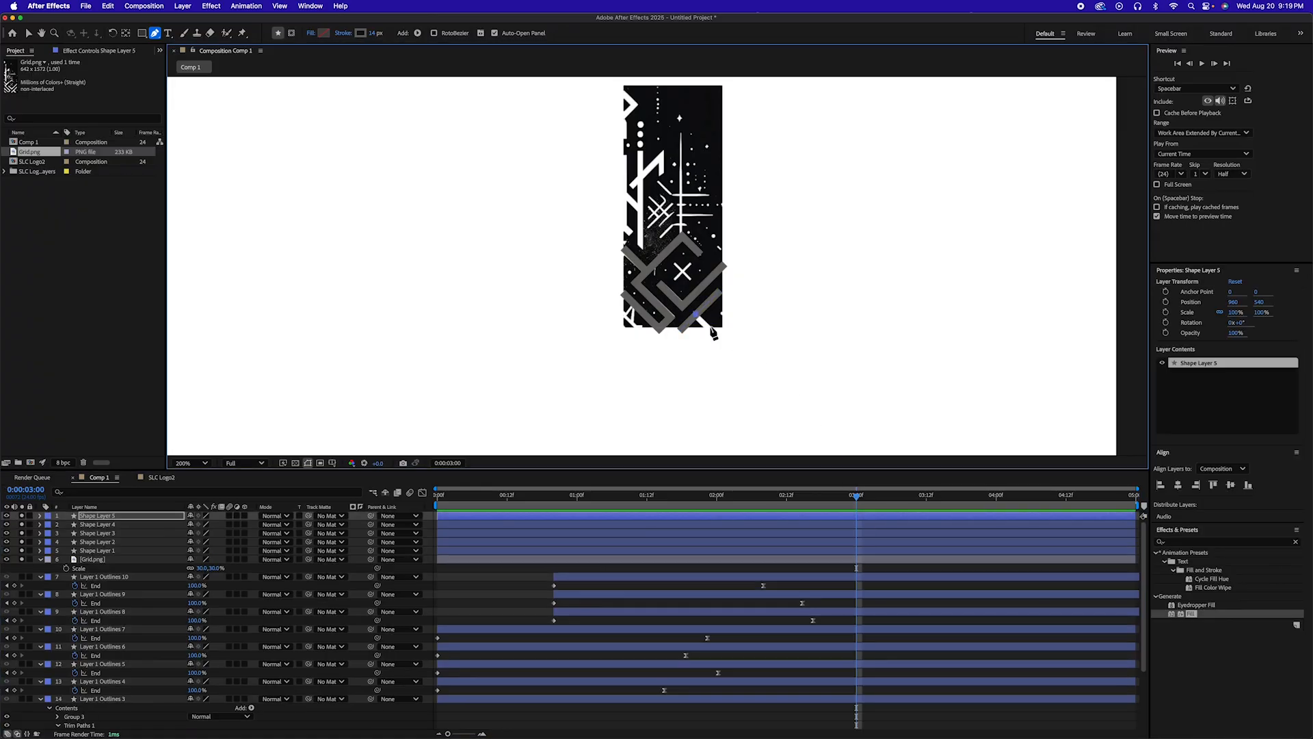
Trace the thick vertical bar near the image's left edge and the three dots above it, each on its own shape layer
{"action": "left_click", "coordinate": [869, 569]}
{"action": "left_click", "coordinate": [640, 151]}
{"action": "left_click", "coordinate": [639, 244]}
{"action": "left_click", "coordinate": [869, 577]}
{"action": "left_click", "coordinate": [639, 144]}
{"action": "left_click", "coordinate": [639, 139]}
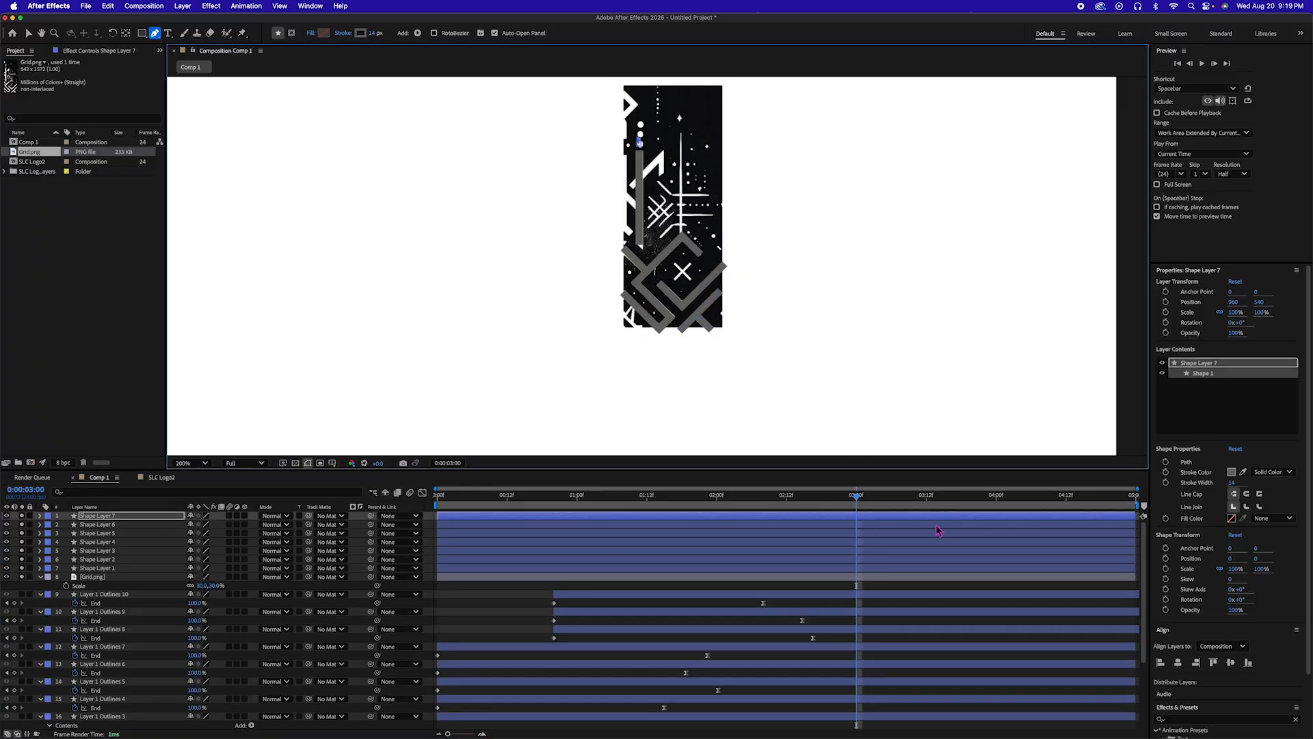
{"action": "left_click", "coordinate": [869, 585]}
{"action": "left_click", "coordinate": [639, 139]}
{"action": "left_click", "coordinate": [638, 143]}
{"action": "left_click", "coordinate": [868, 594]}
{"action": "left_click", "coordinate": [637, 135]}
{"action": "left_click", "coordinate": [637, 128]}
Trace the hooked diagonal crossing the vertical bar and the vertical line along the image's left edge on separate shape layers
{"action": "left_click", "coordinate": [632, 186]}
{"action": "left_click", "coordinate": [660, 157]}
{"action": "left_click", "coordinate": [661, 174]}
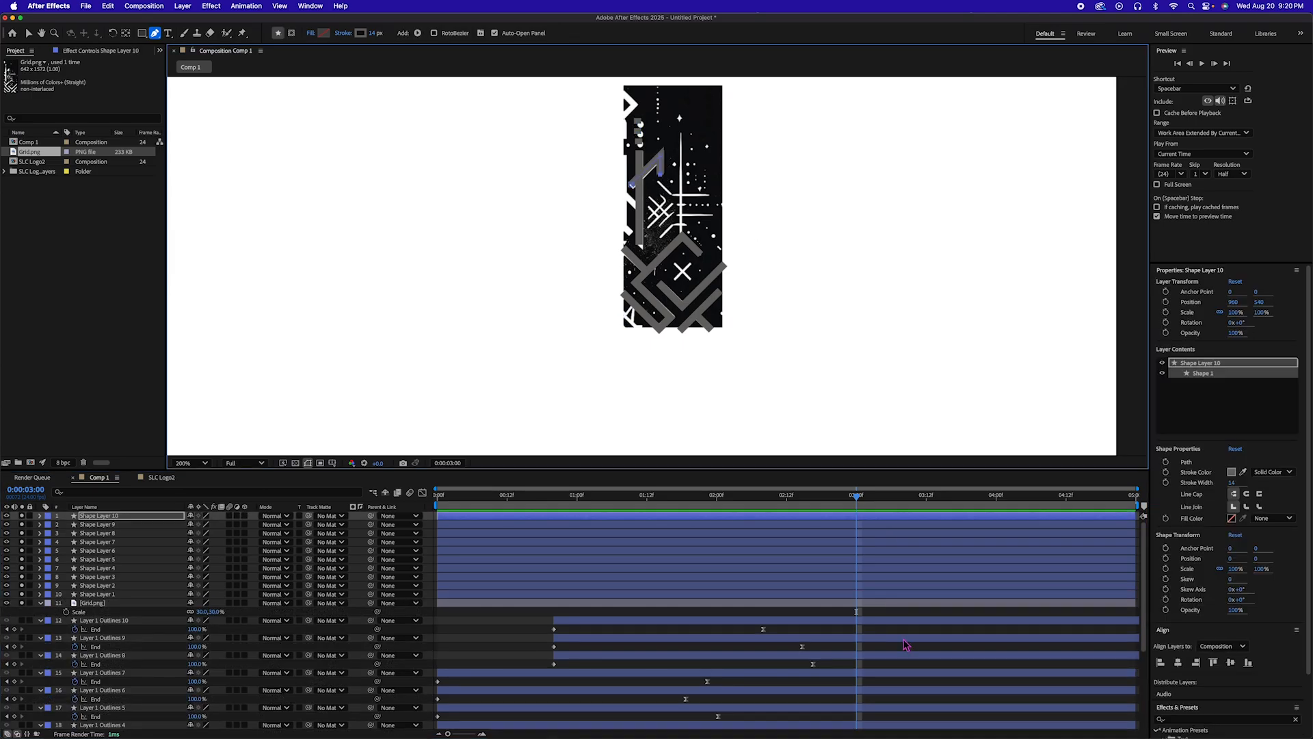
{"action": "left_click", "coordinate": [907, 645]}
{"action": "left_click", "coordinate": [622, 153]}
{"action": "left_click", "coordinate": [623, 228]}
{"action": "left_click", "coordinate": [629, 234]}
Trace the short vertical segment and the chevron at the image's upper-left edge as separate shape layers
{"action": "left_click", "coordinate": [951, 620]}
{"action": "left_click", "coordinate": [935, 664]}
{"action": "left_click", "coordinate": [621, 117]}
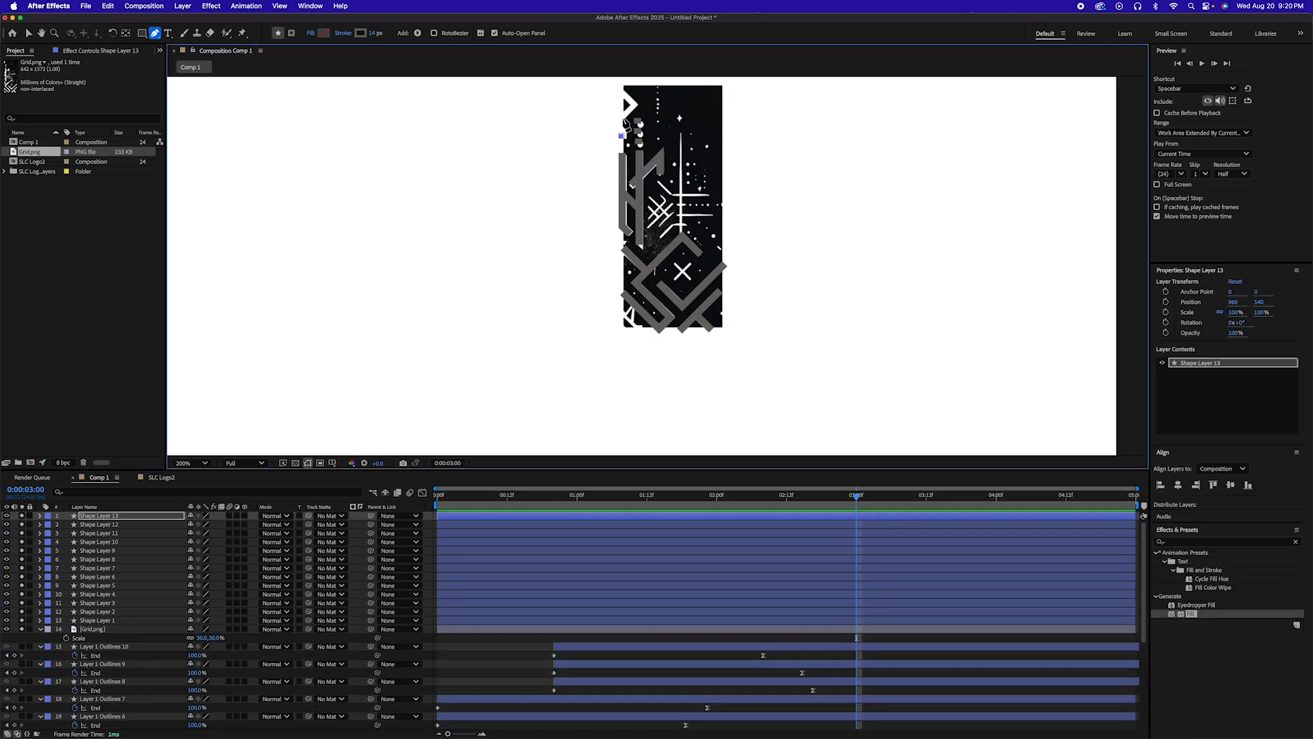
{"action": "left_click", "coordinate": [621, 136]}
{"action": "left_click", "coordinate": [917, 655]}
{"action": "left_click", "coordinate": [623, 92]}
{"action": "left_click", "coordinate": [633, 102]}
{"action": "left_click", "coordinate": [623, 112]}
Trace the X mark's descending diagonal on a new shape layer and set its stroke width to 7 px
{"action": "left_click", "coordinate": [896, 647]}
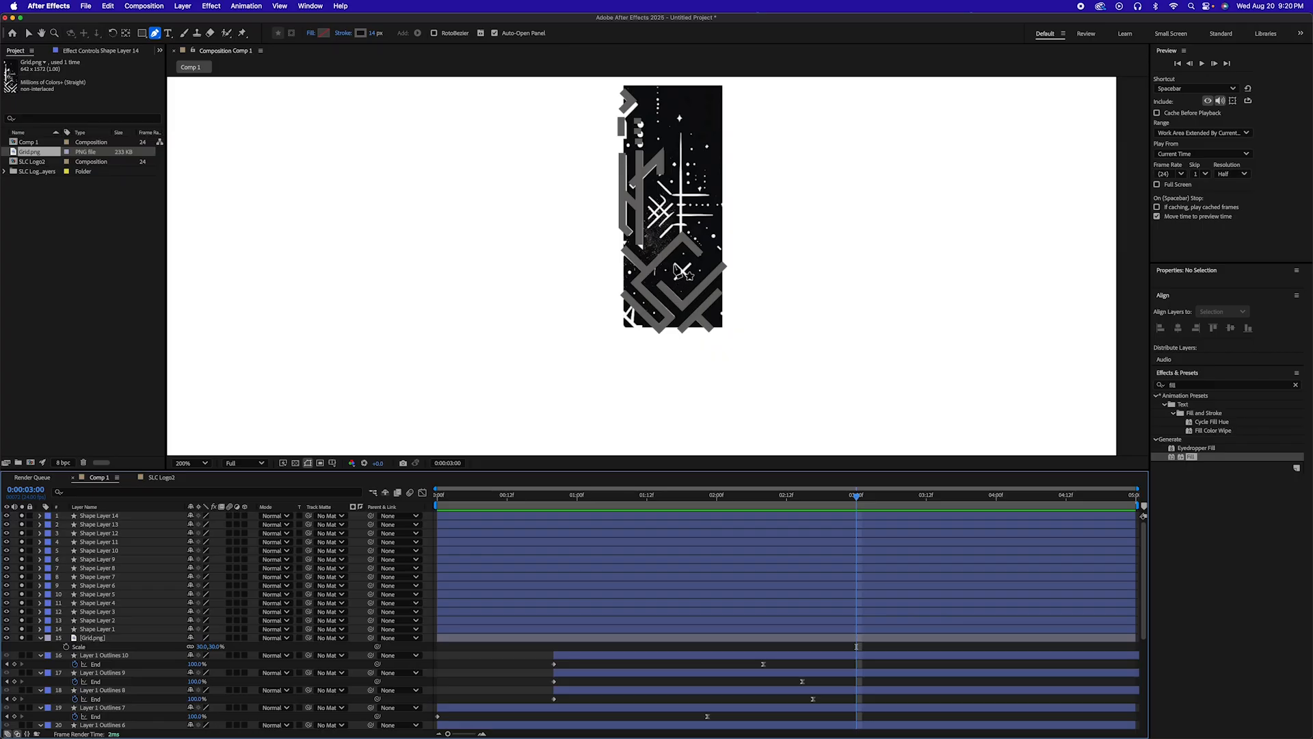
{"action": "left_click", "coordinate": [674, 262]}
{"action": "left_click", "coordinate": [691, 279]}
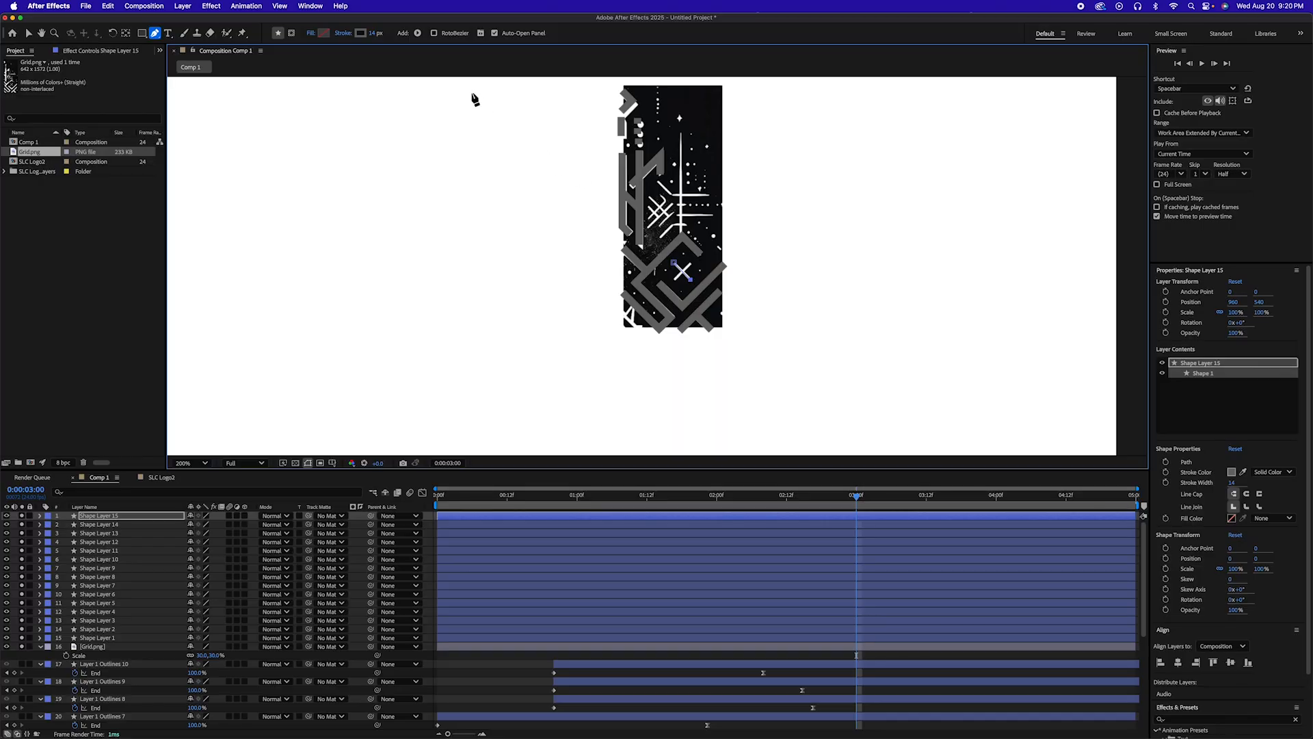
{"action": "left_click_drag", "start_coordinate": [376, 33], "coordinate": [372, 36]}
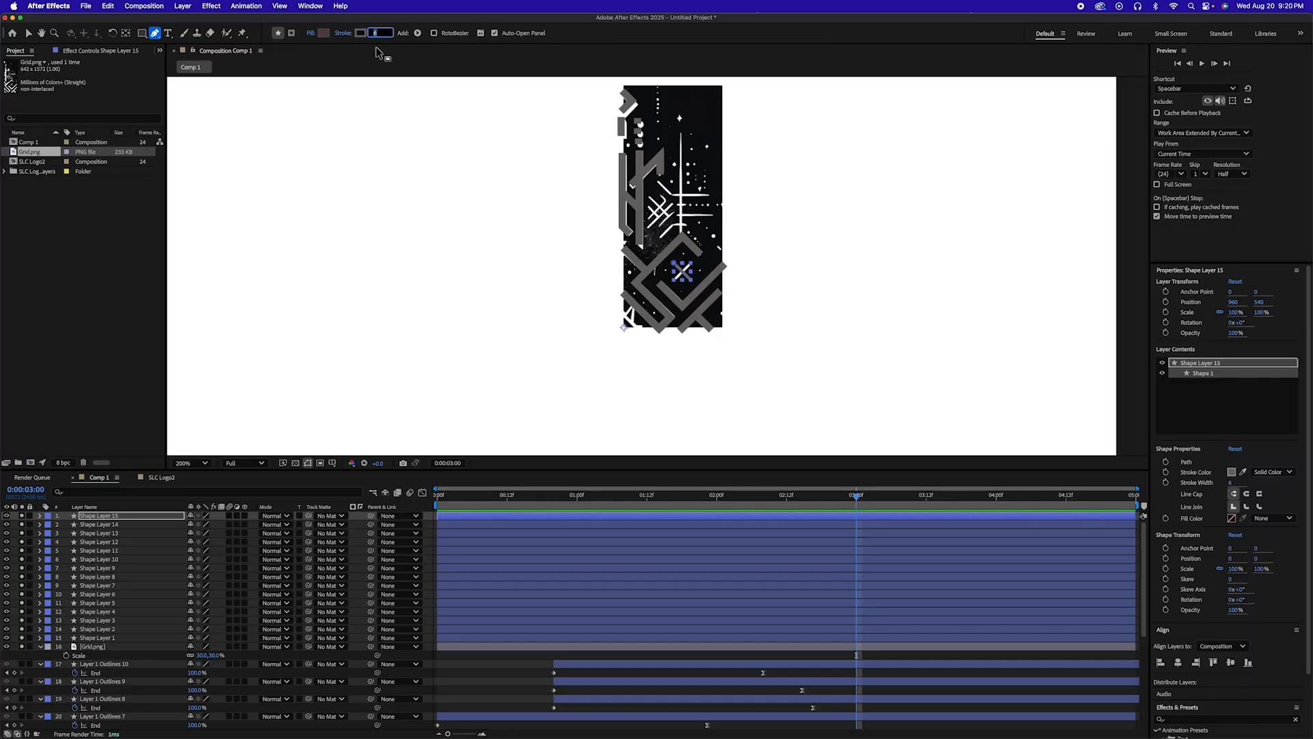
{"action": "left_click", "coordinate": [875, 518]}
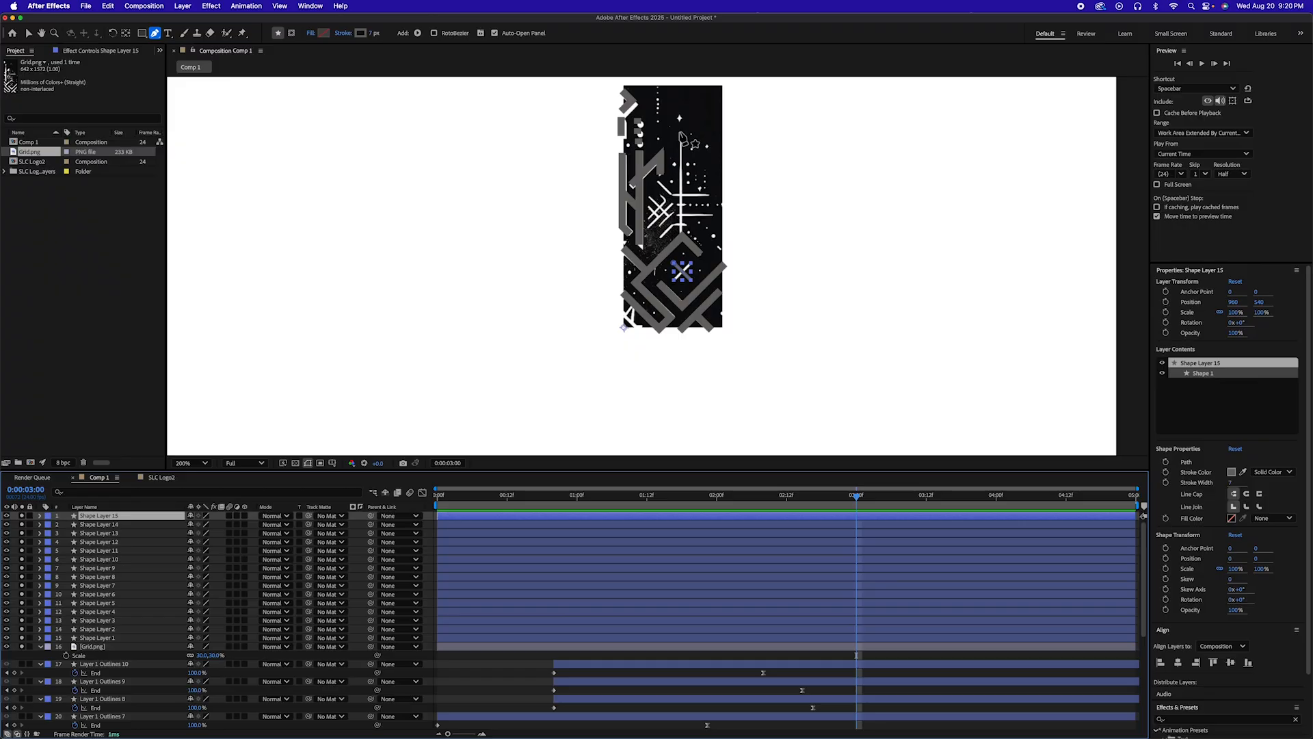
Trace the long thin central vertical line and the upper horizontal branch with its bent end on separate 7 px shape layers
{"action": "left_click", "coordinate": [679, 131]}
{"action": "left_click", "coordinate": [681, 235]}
{"action": "left_click", "coordinate": [525, 673]}
{"action": "left_click", "coordinate": [708, 193]}
{"action": "left_click", "coordinate": [524, 673]}
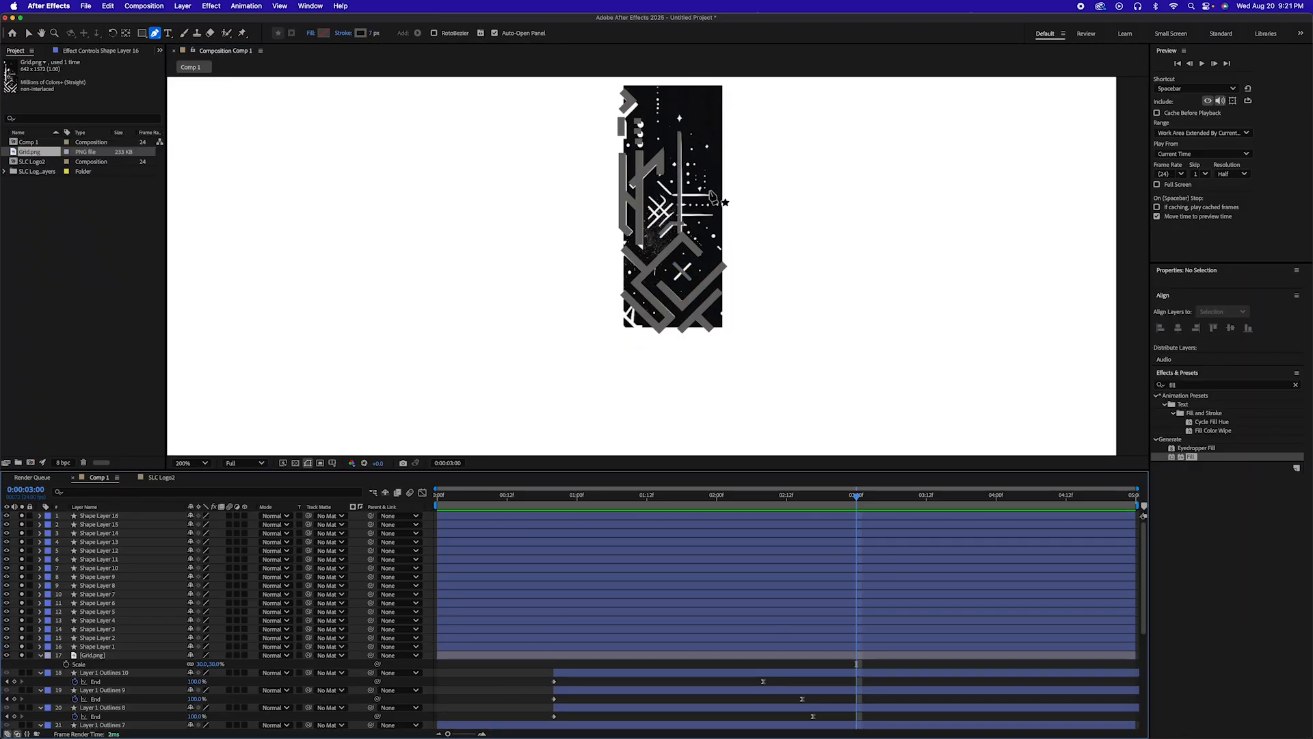
{"action": "left_click", "coordinate": [685, 223]}
{"action": "left_click", "coordinate": [522, 674]}
Trace the crosshatched short diagonals beside the central vertical line, each on its own shape layer
{"action": "left_click", "coordinate": [660, 195]}
{"action": "left_click", "coordinate": [664, 199]}
{"action": "left_click", "coordinate": [648, 215]}
{"action": "left_click", "coordinate": [559, 682]}
{"action": "left_click", "coordinate": [668, 203]}
{"action": "left_click", "coordinate": [650, 222]}
{"action": "left_click", "coordinate": [559, 690]}
{"action": "left_click", "coordinate": [672, 211]}
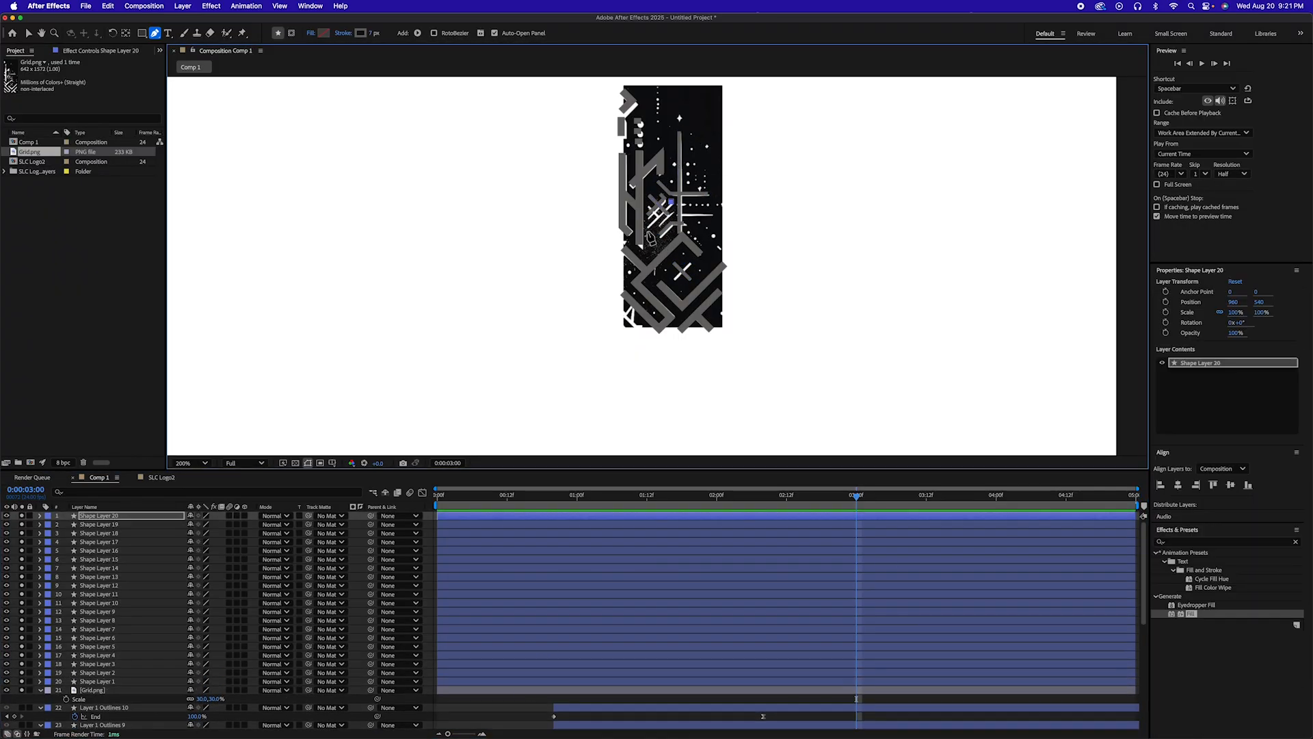
{"action": "left_click", "coordinate": [558, 698]}
{"action": "left_click", "coordinate": [651, 198]}
{"action": "left_click", "coordinate": [559, 708]}
{"action": "left_click", "coordinate": [647, 205]}
{"action": "left_click", "coordinate": [662, 220]}
Trace the lower horizontal branch and the X mark's second diagonal as separate shape layers
{"action": "left_click", "coordinate": [532, 717]}
{"action": "left_click", "coordinate": [712, 214]}
{"action": "left_click", "coordinate": [676, 214]}
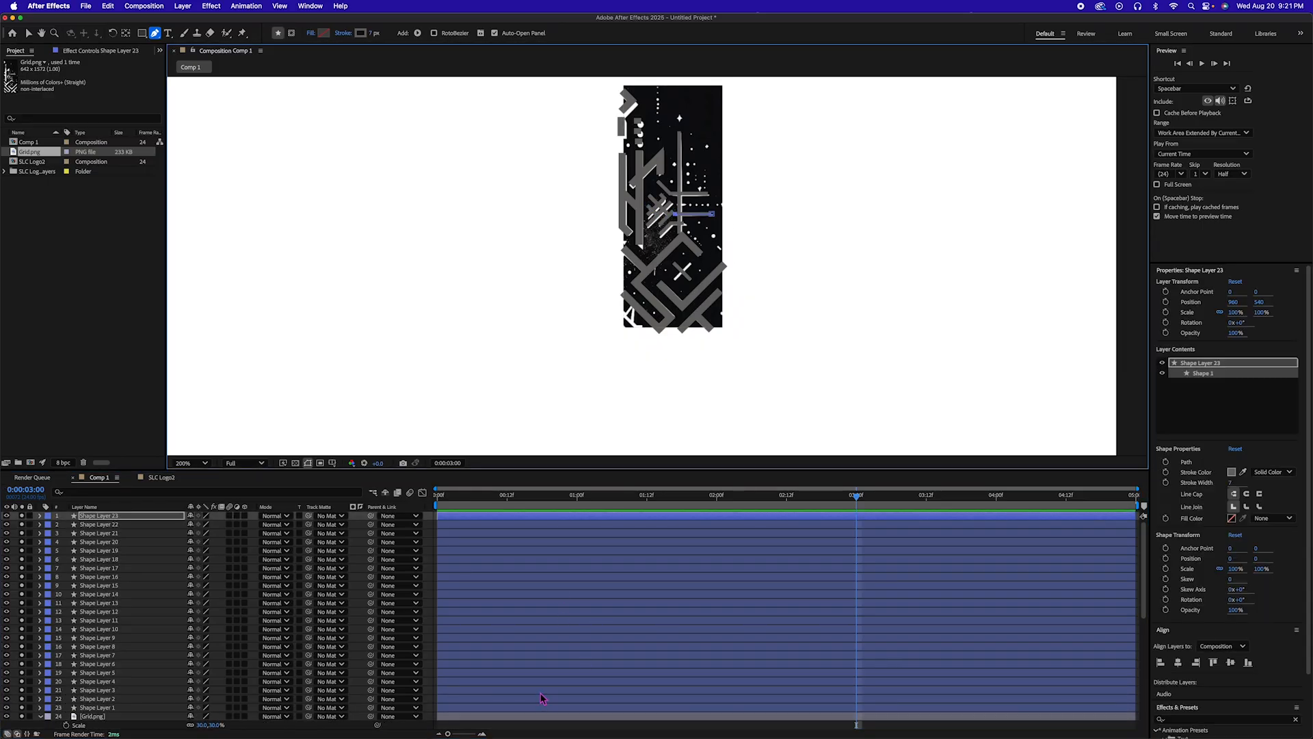
{"action": "left_click", "coordinate": [545, 723]}
{"action": "left_click", "coordinate": [690, 262]}
{"action": "left_click", "coordinate": [675, 280]}
Trace the small crossing lines in the image's lower-left corner as three separate shape layers
{"action": "left_click", "coordinate": [624, 312]}
{"action": "left_click", "coordinate": [638, 327]}
{"action": "left_click", "coordinate": [634, 310]}
{"action": "left_click", "coordinate": [632, 326]}
{"action": "left_click", "coordinate": [885, 495]}
{"action": "left_click", "coordinate": [631, 302]}
{"action": "left_click", "coordinate": [625, 310]}
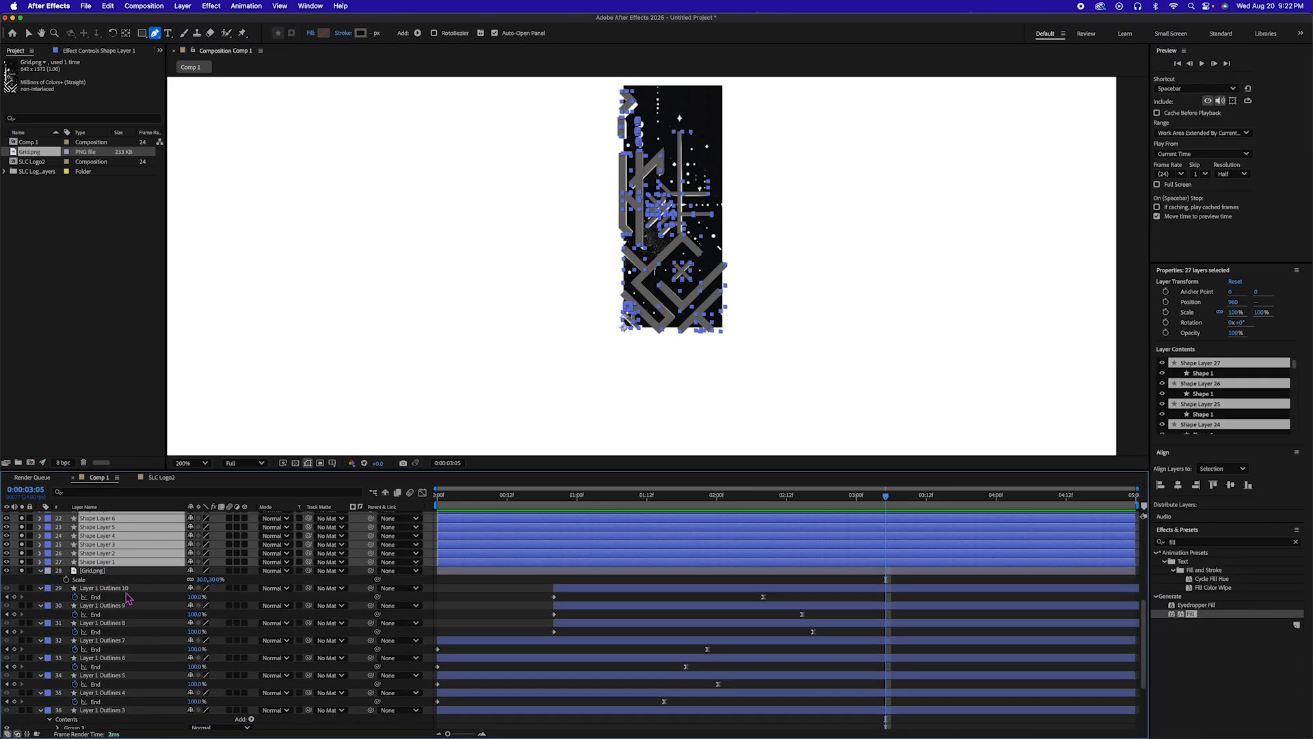
Set the label colour of the 27 selected shape layers to Yellow
{"action": "scroll", "coordinate": [126, 598], "scroll_direction": "up", "scroll_amount": 5}
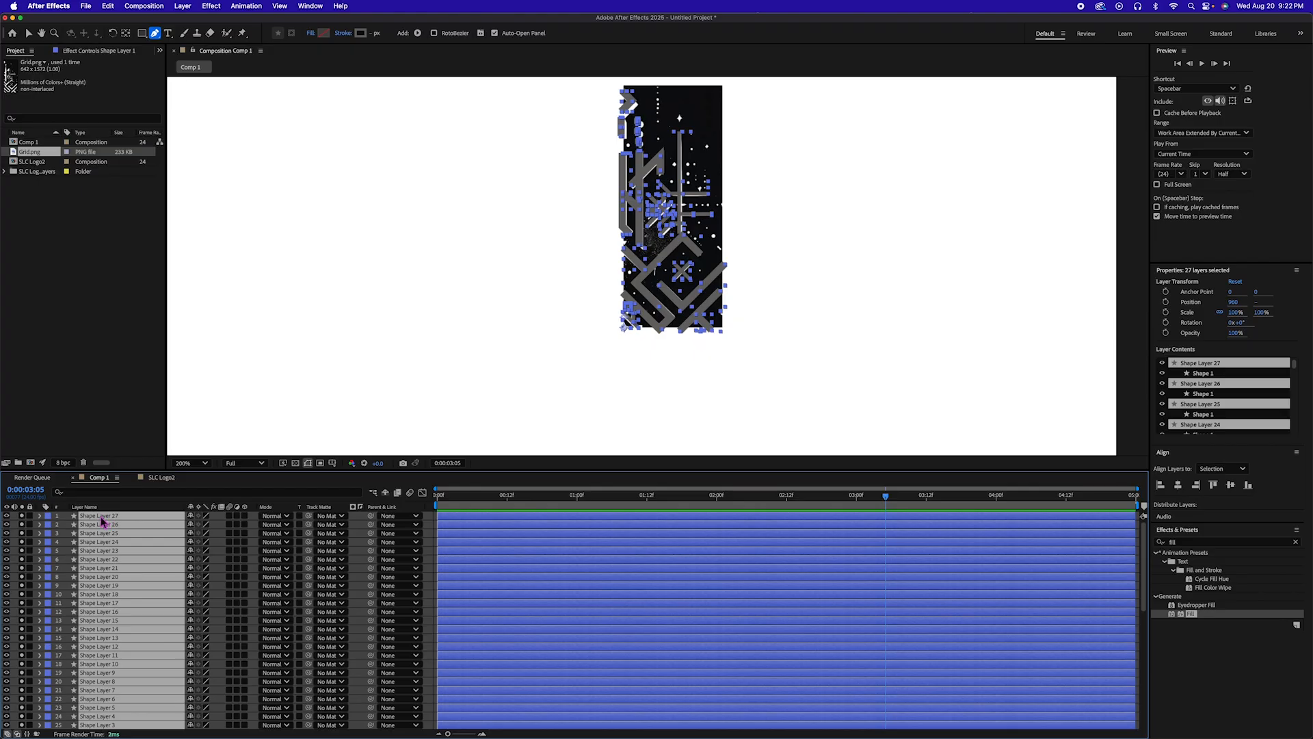
{"action": "left_click", "coordinate": [49, 519]}
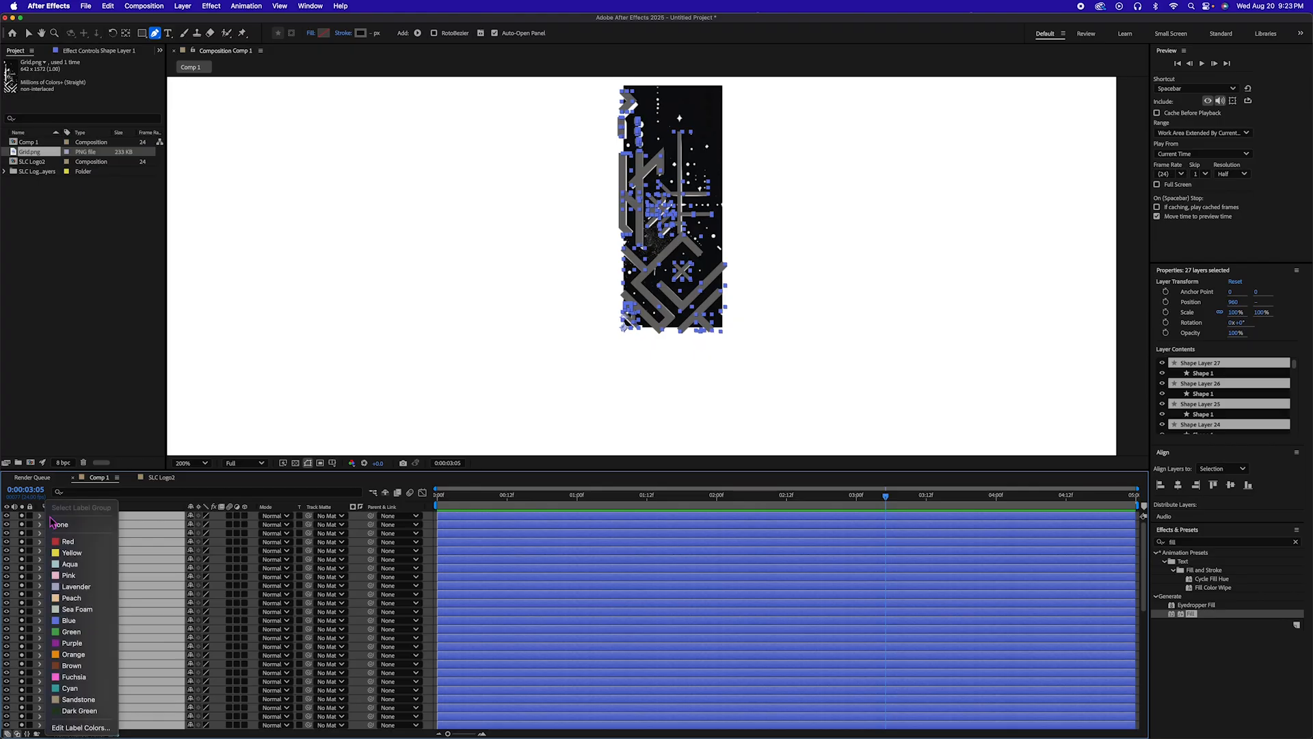
{"action": "left_click", "coordinate": [71, 554]}
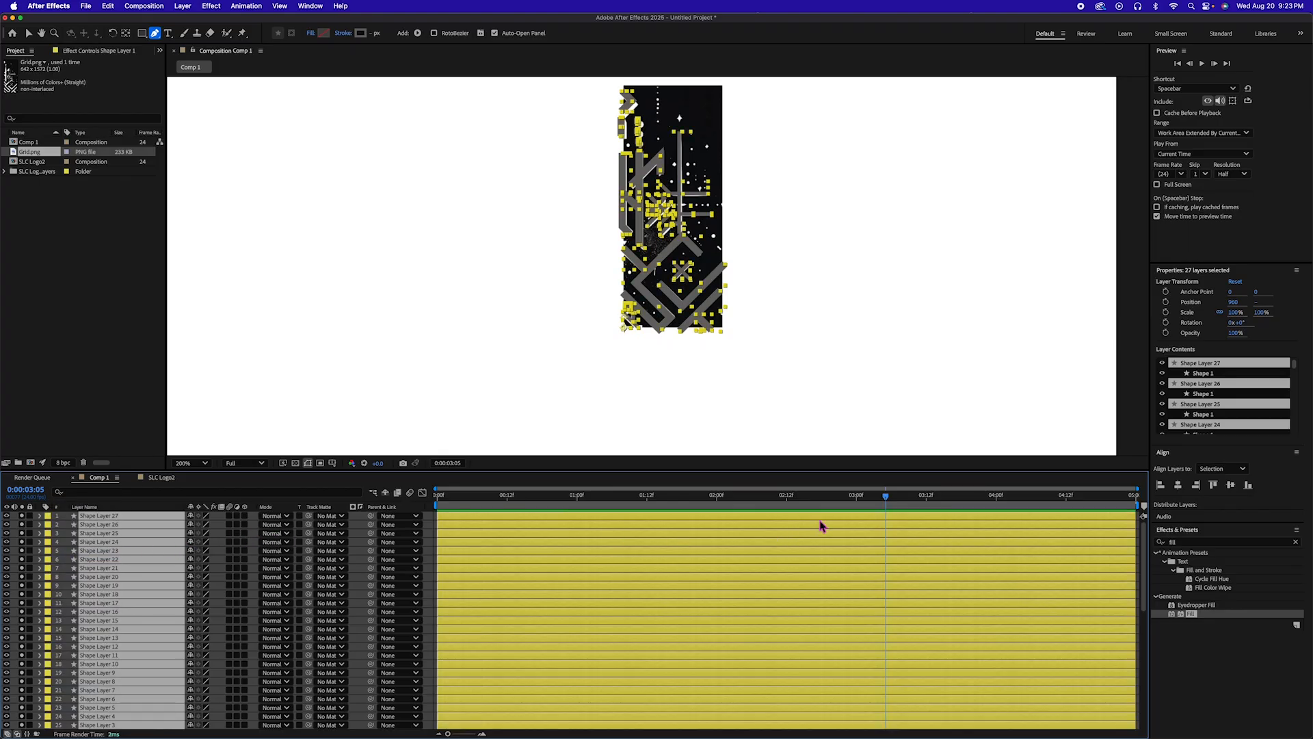
{"action": "scroll", "coordinate": [870, 534], "scroll_direction": "down", "scroll_amount": 5}
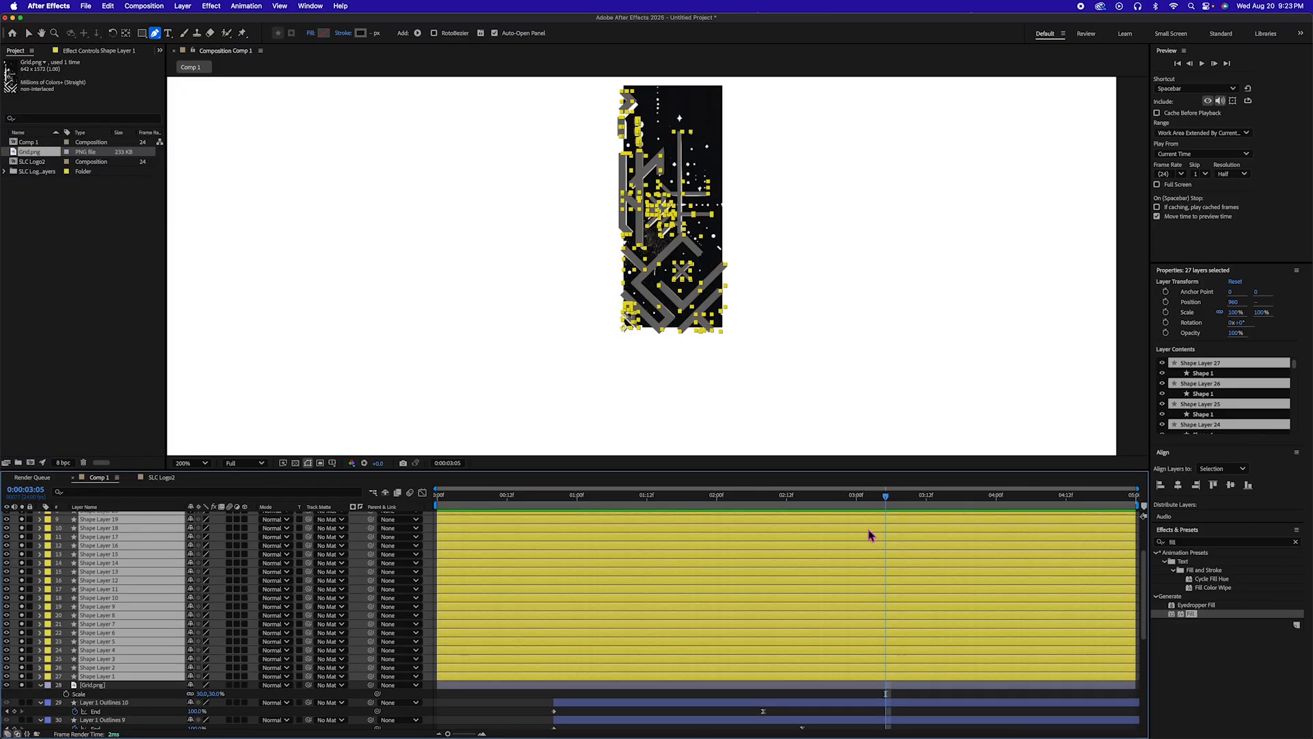
{"action": "scroll", "coordinate": [870, 533], "scroll_direction": "down", "scroll_amount": 15}
{"action": "scroll", "coordinate": [851, 593], "scroll_direction": "up", "scroll_amount": 20}
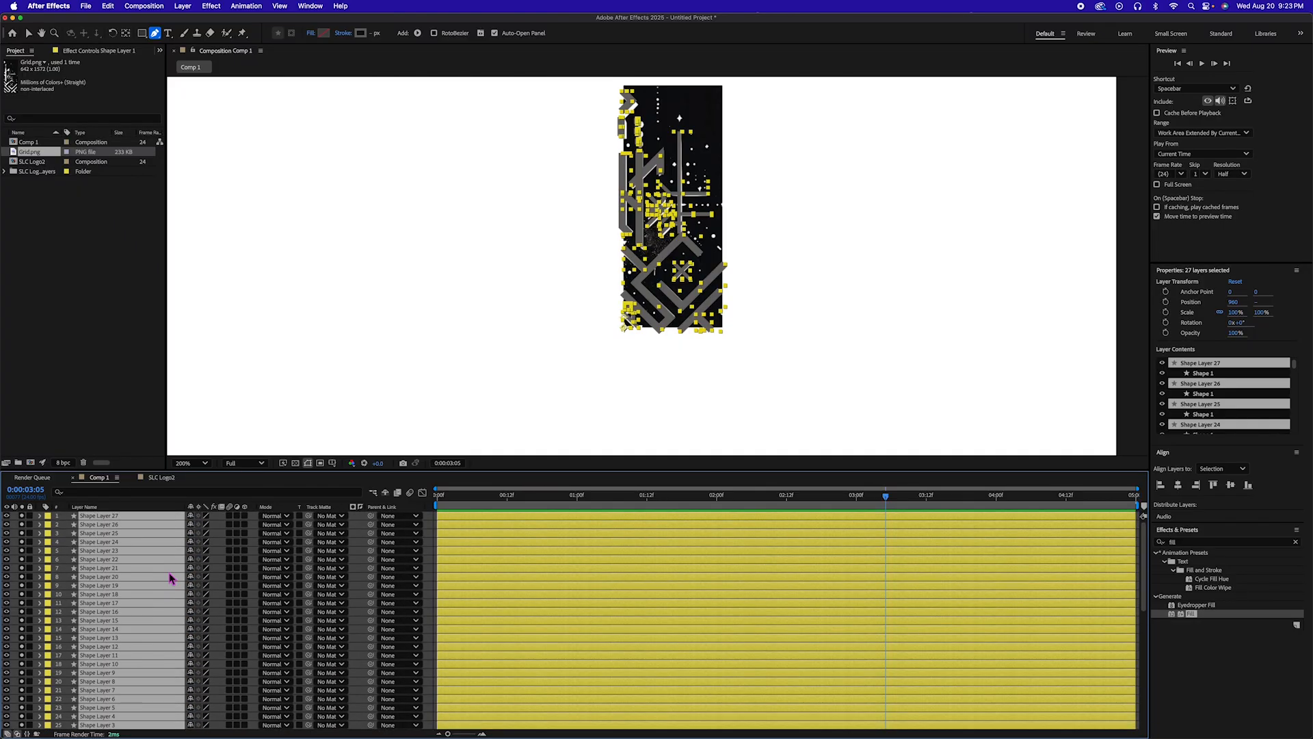
Expand Shape Layer 1 and add Trim Paths to its contents
{"action": "scroll", "coordinate": [170, 577], "scroll_direction": "down", "scroll_amount": 12}
{"action": "left_click", "coordinate": [142, 612]}
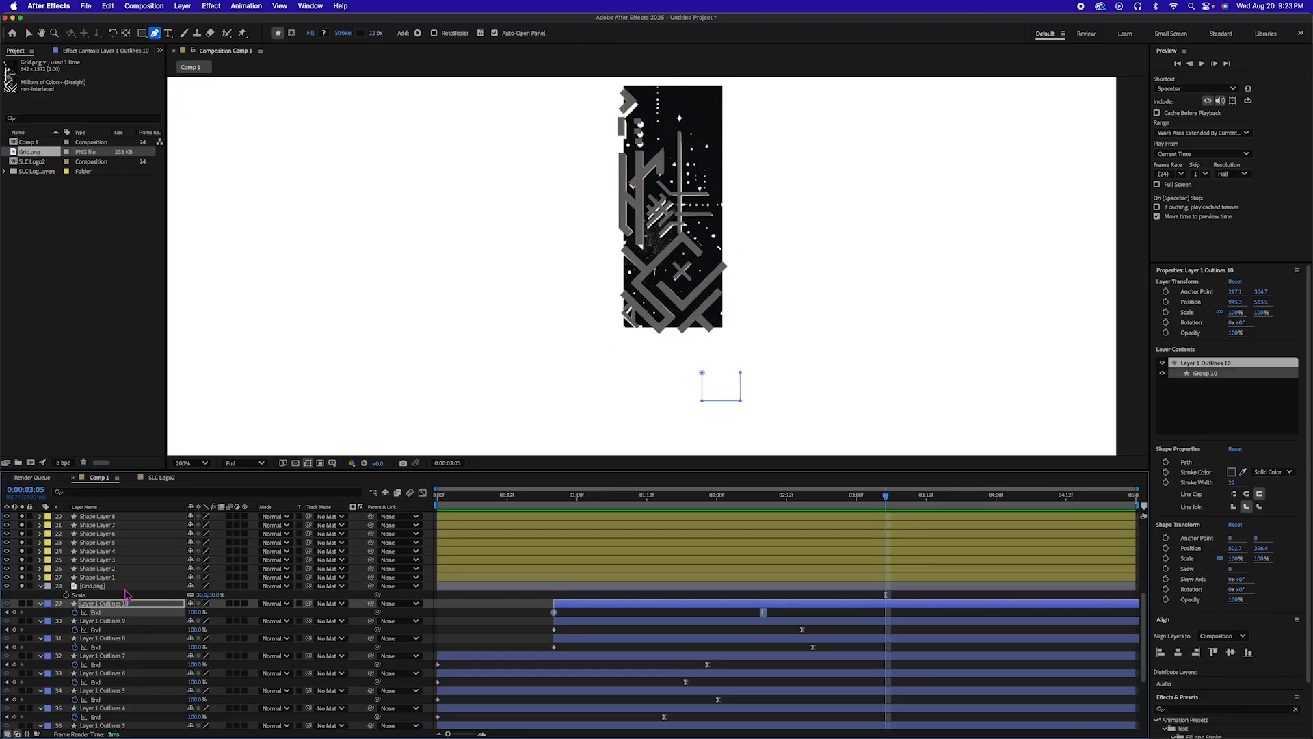
{"action": "left_click", "coordinate": [113, 578]}
{"action": "left_click", "coordinate": [40, 578]}
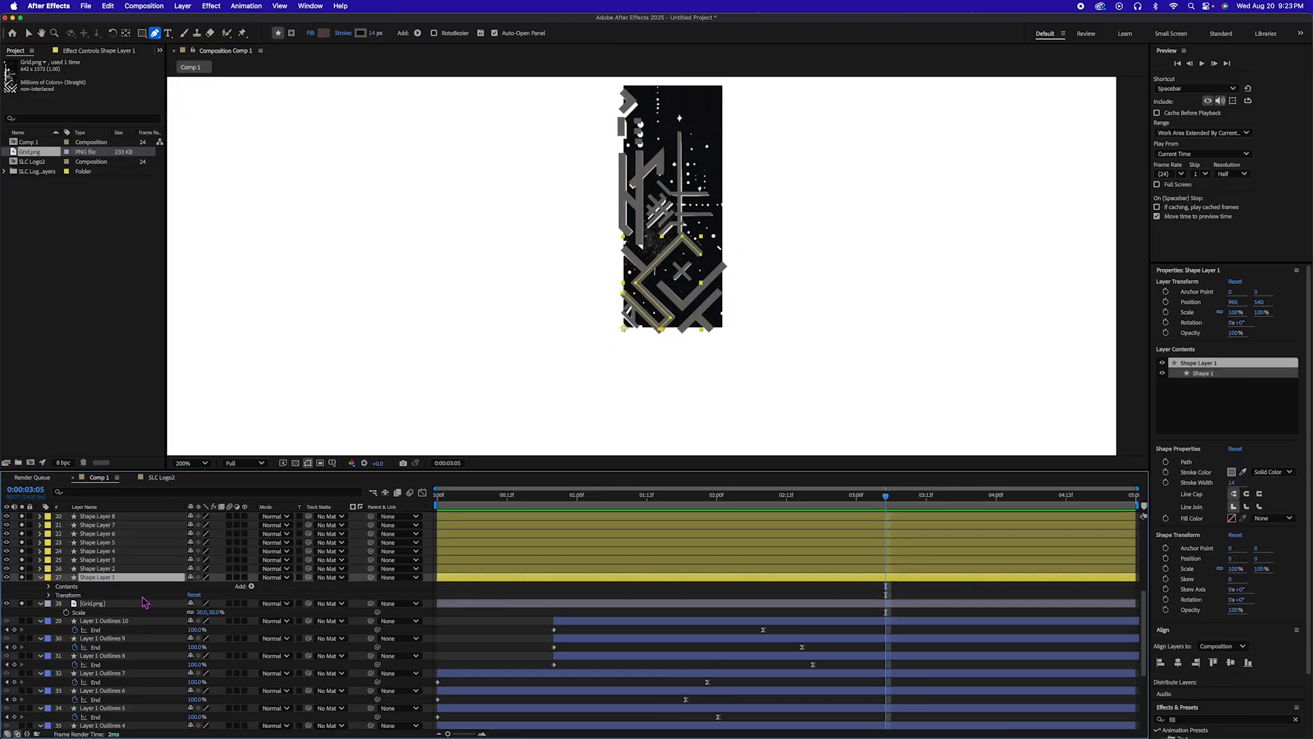
{"action": "left_click", "coordinate": [255, 586]}
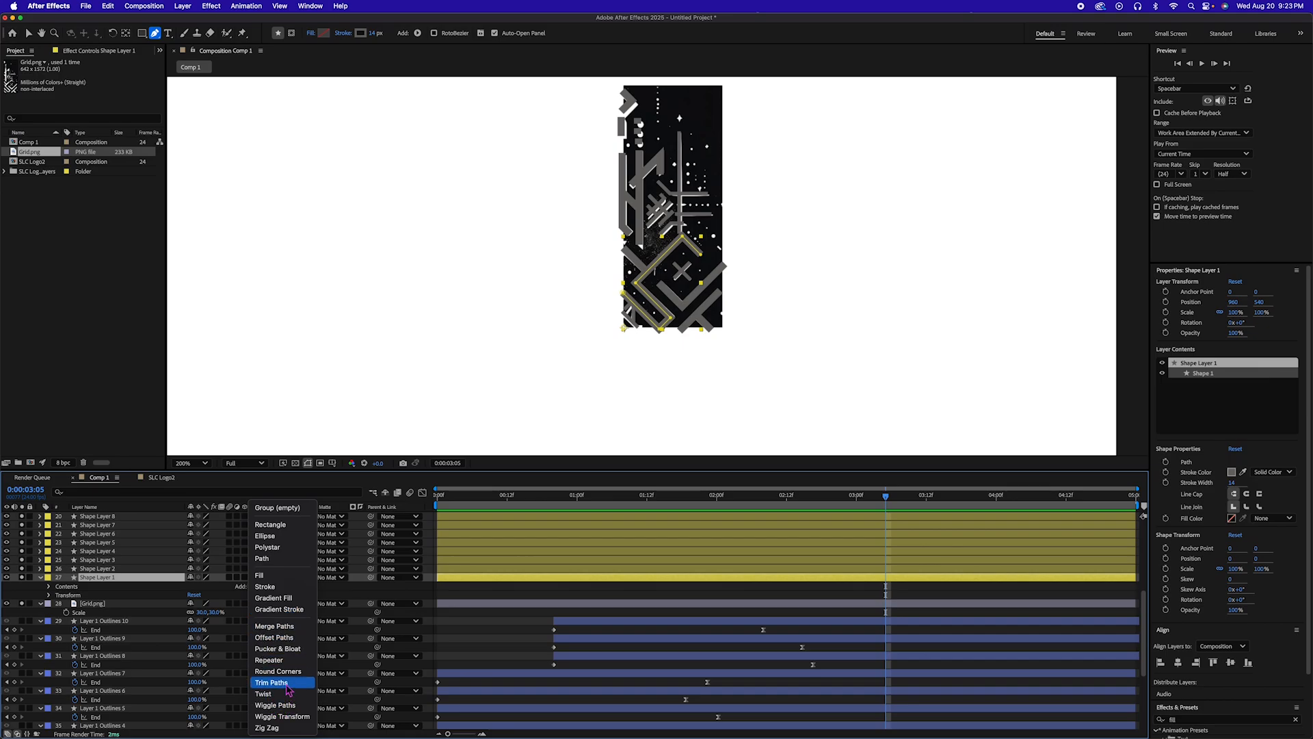
{"action": "left_click", "coordinate": [270, 682]}
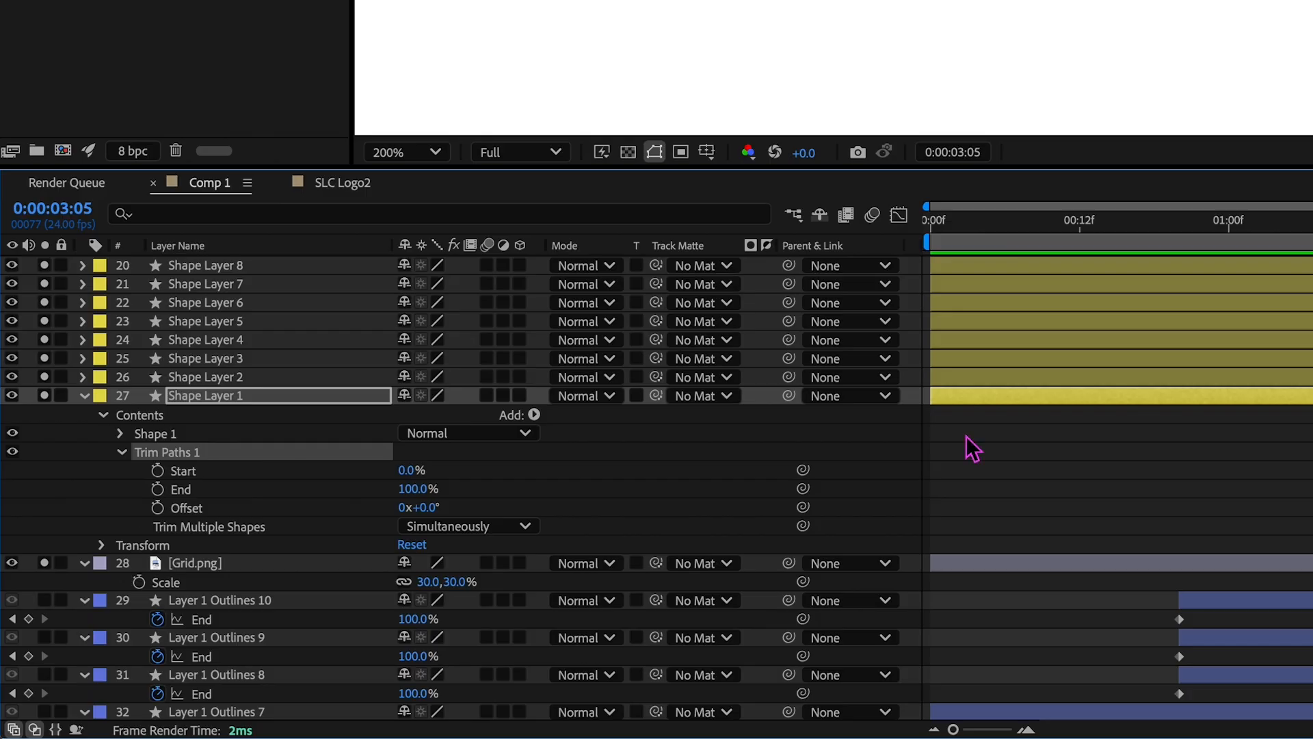
Keyframe Shape Layer 1's Trim Paths End at 0% on 0:00:03:05 and 100% on 0:00:04:00
{"action": "left_click", "coordinate": [158, 489]}
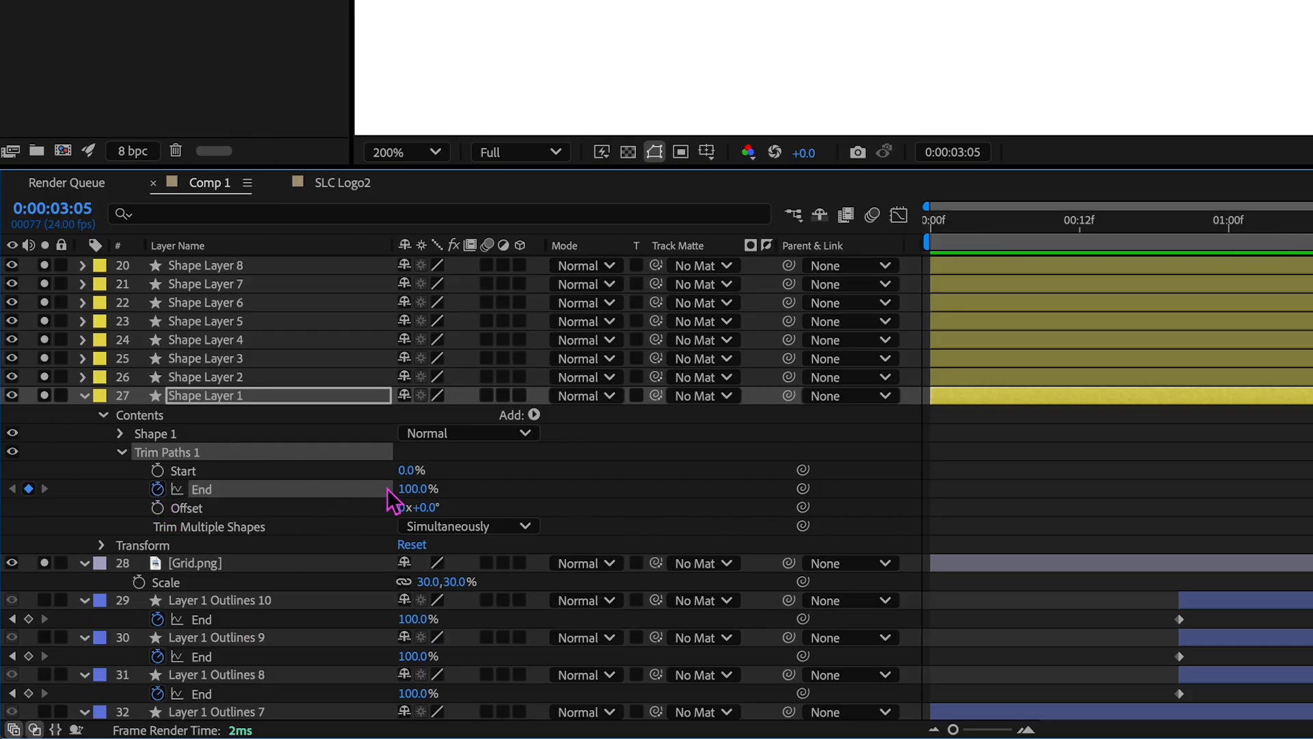
{"action": "left_click", "coordinate": [412, 489]}
{"action": "type", "text": "0"}
{"action": "key", "text": "Return"}
{"action": "key", "text": "shift+Page_Down"}
{"action": "key", "text": "shift+Page_Down"}
{"action": "key", "text": "Page_Up"}
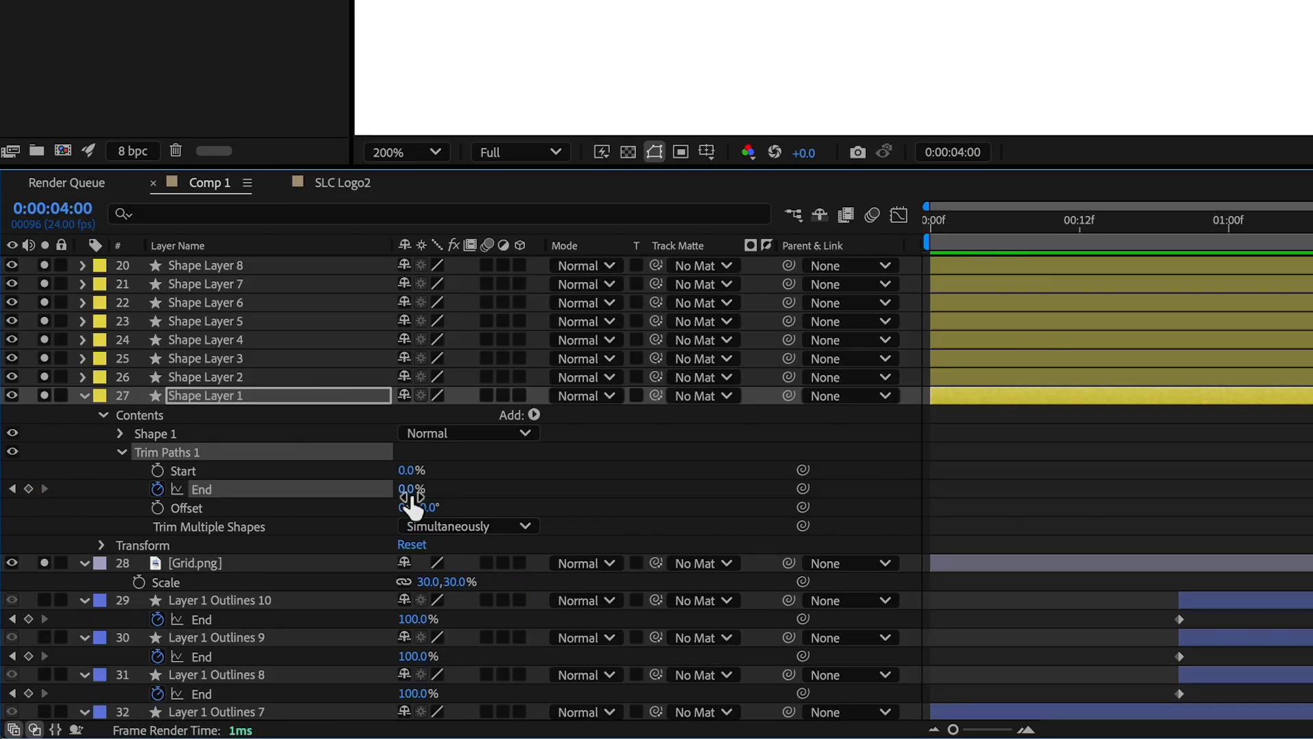
{"action": "left_click", "coordinate": [410, 493]}
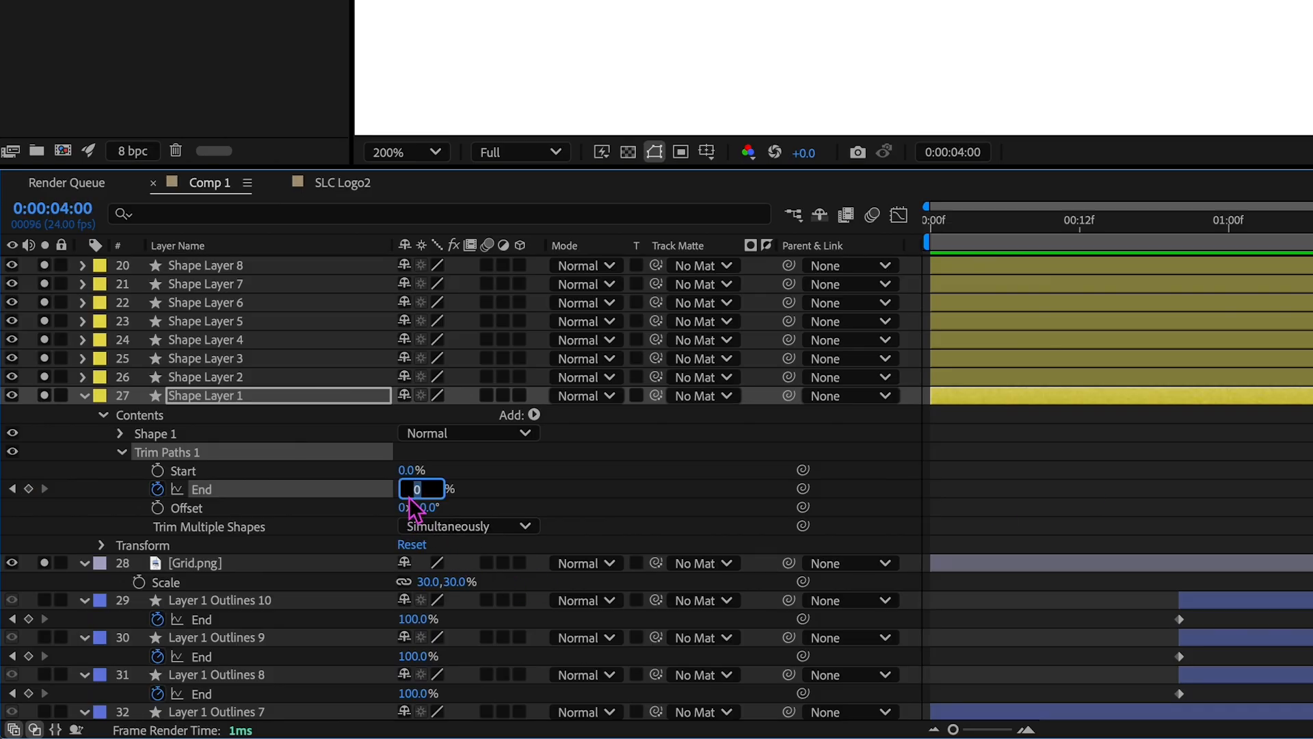
{"action": "type", "text": "100"}
{"action": "key", "text": "Return"}
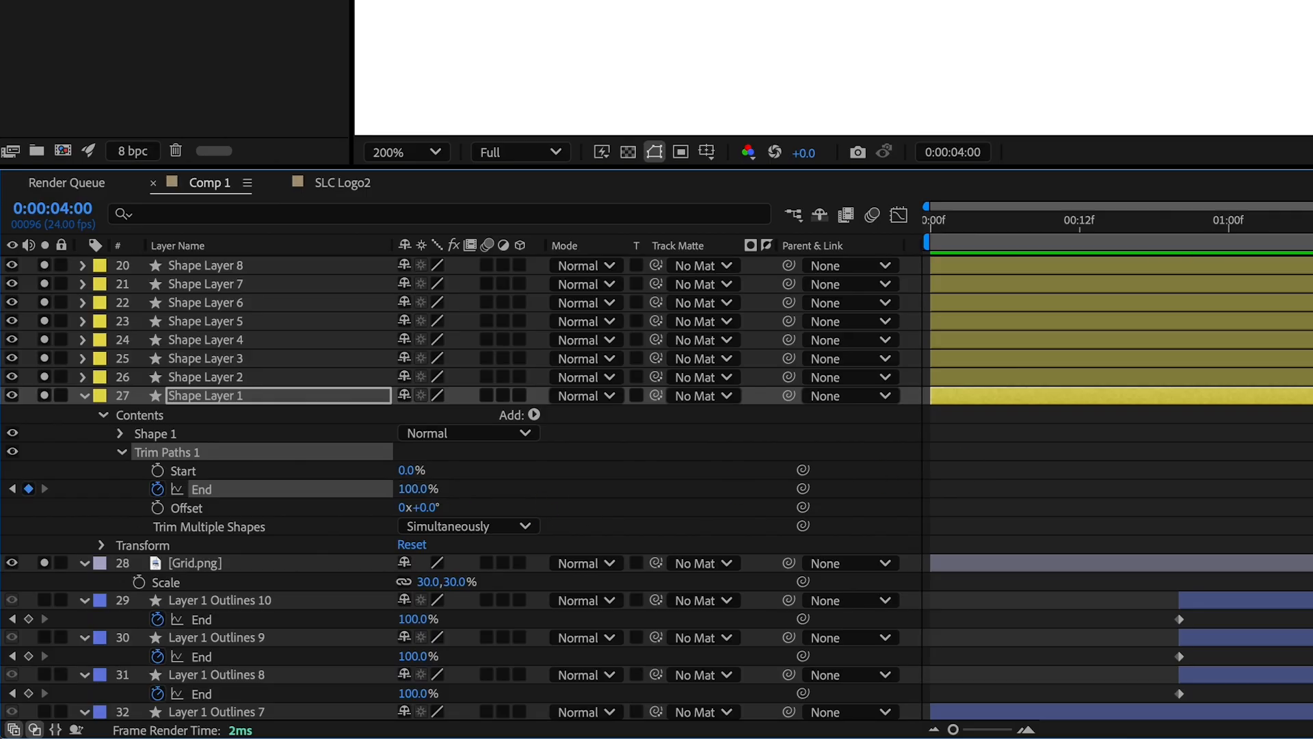
Copy Shape Layer 1's animated Trim Paths onto Shape Layers 2 through 27 at 0:00:03:05 and preview the line animation
{"action": "key", "text": "space"}
{"action": "key", "text": "ctrl+a"}
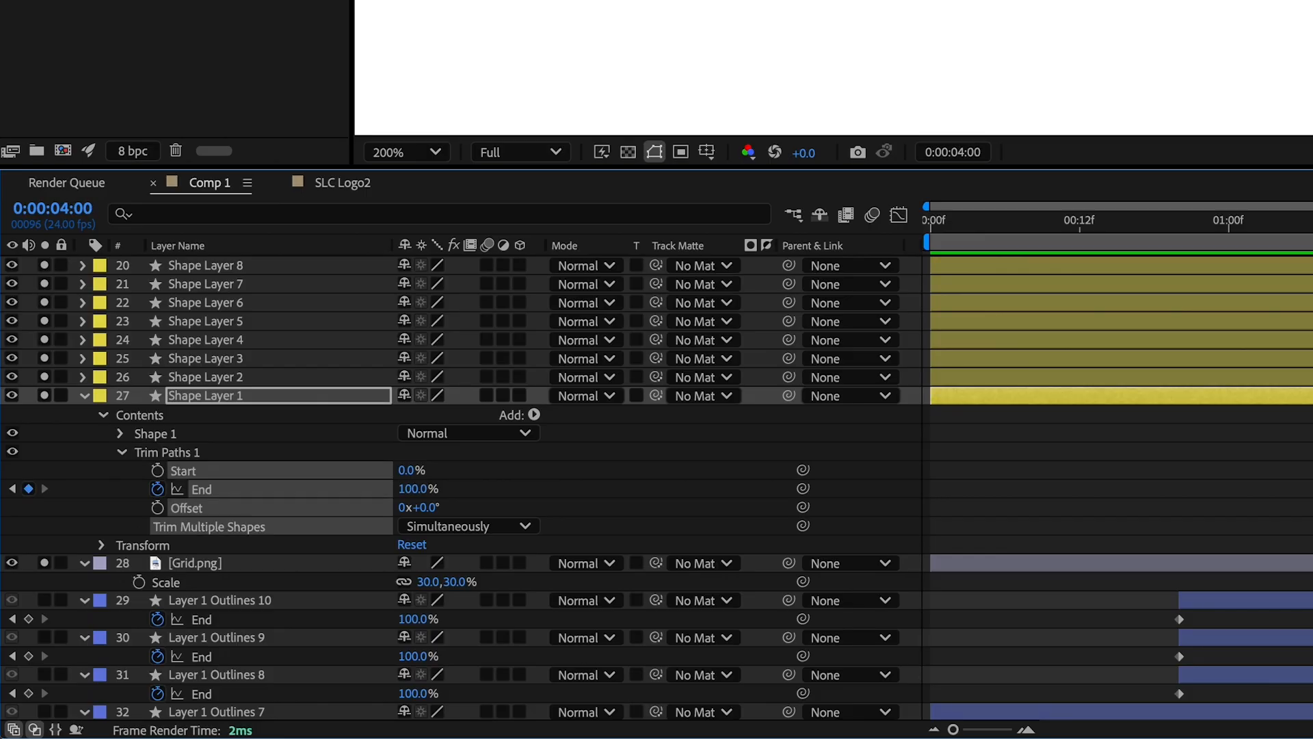
{"action": "key", "text": "j"}
{"action": "left_click", "coordinate": [206, 377]}
{"action": "key", "text": "super+v"}
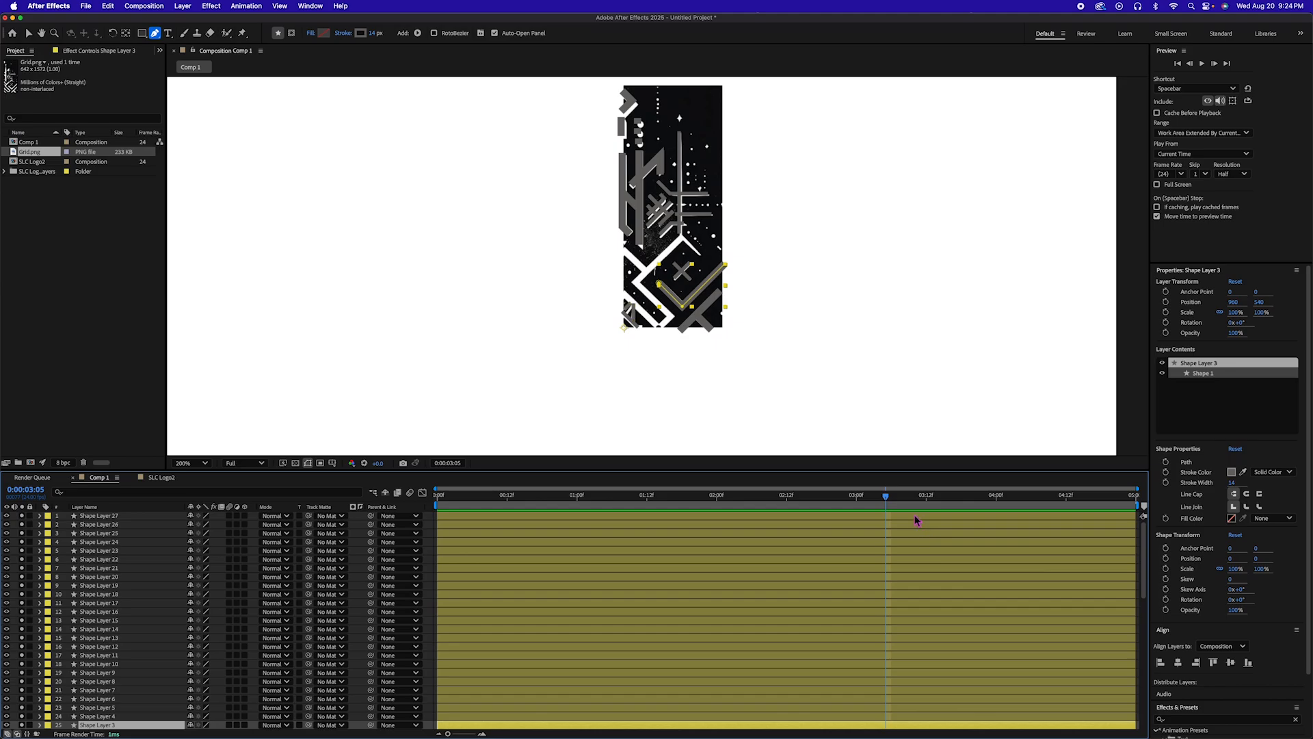
{"action": "key", "text": "super+a"}
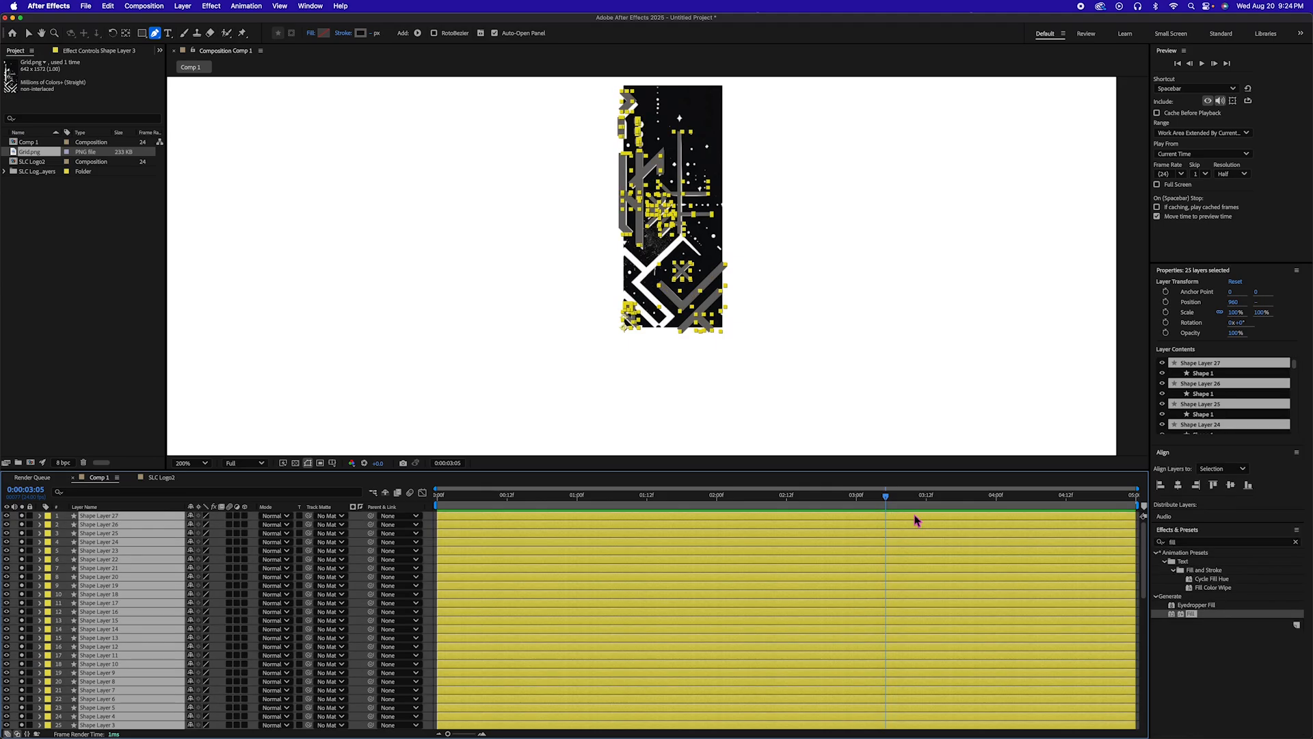
{"action": "key", "text": "super+v"}
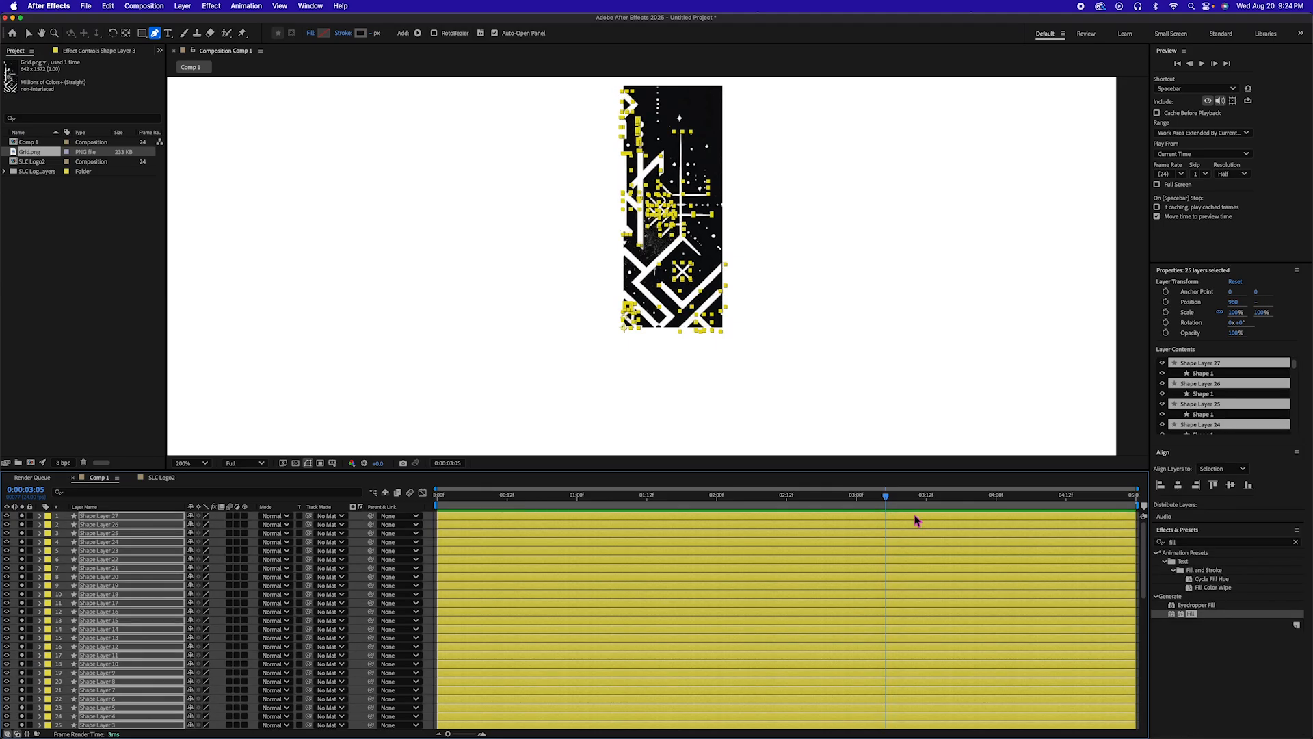
{"action": "key", "text": "space"}
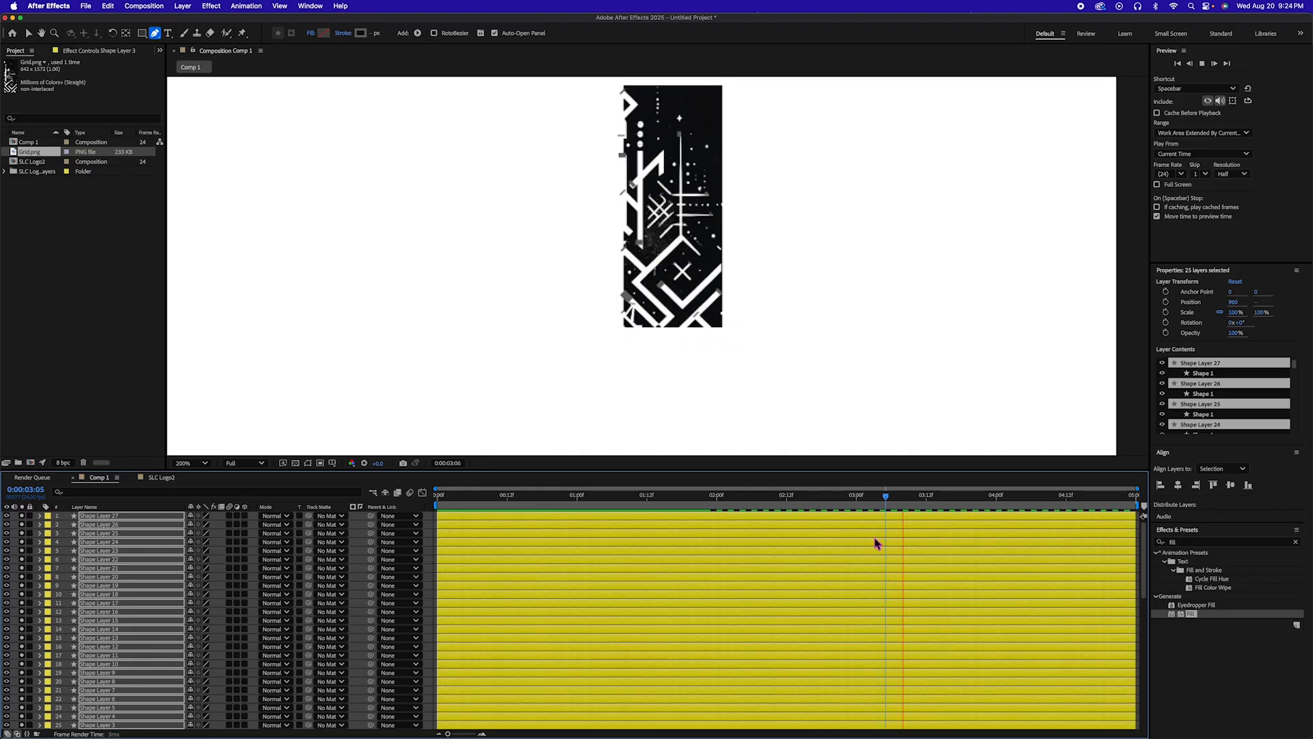
{"action": "key", "text": "space"}
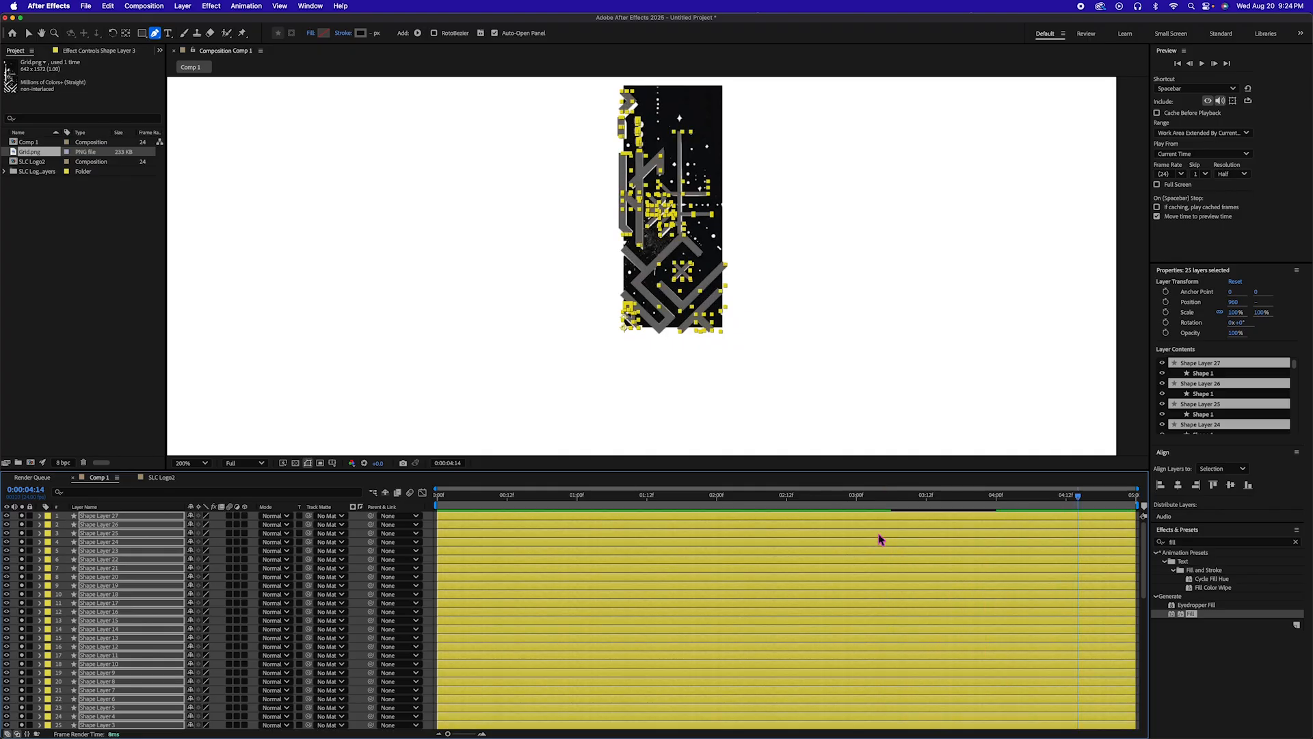
{"action": "left_click", "coordinate": [886, 504]}
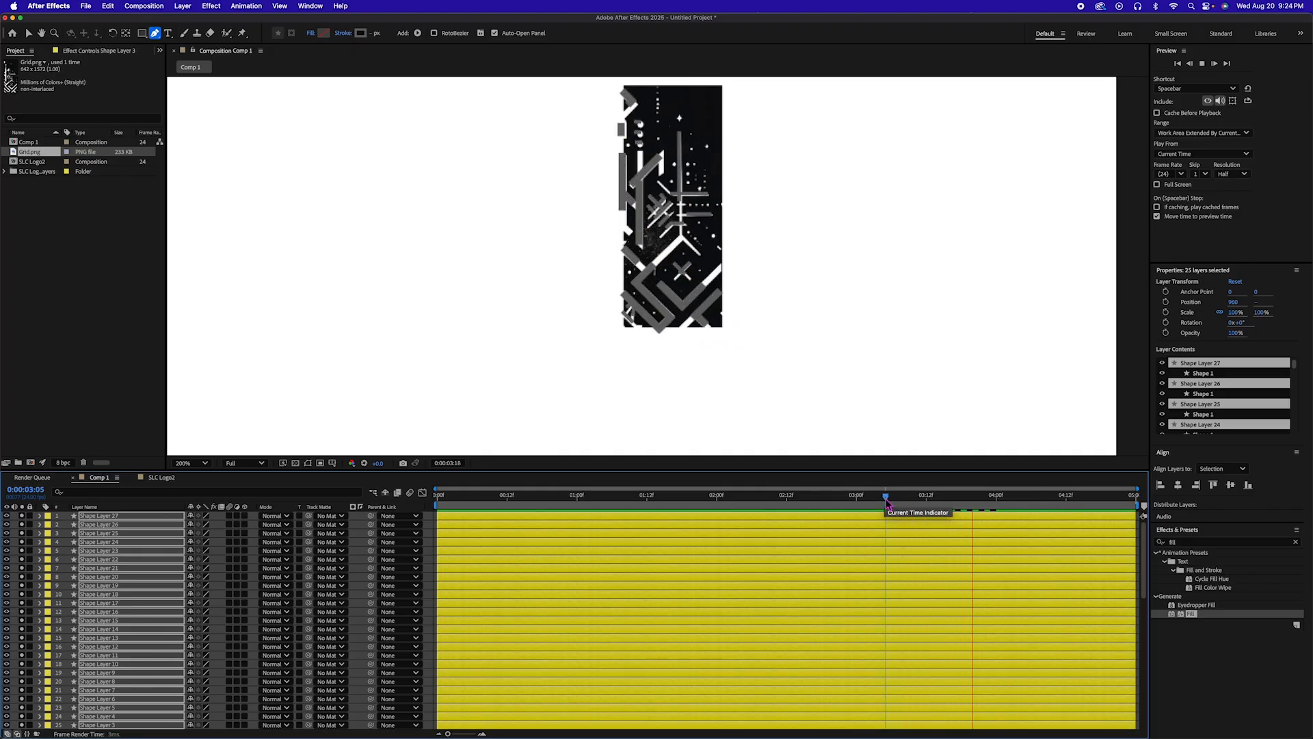
{"action": "key", "text": "space"}
Select all 27 yellow shape layers and reveal their Trim Paths End keyframes
{"action": "scroll", "coordinate": [907, 573], "scroll_direction": "down", "scroll_amount": 5}
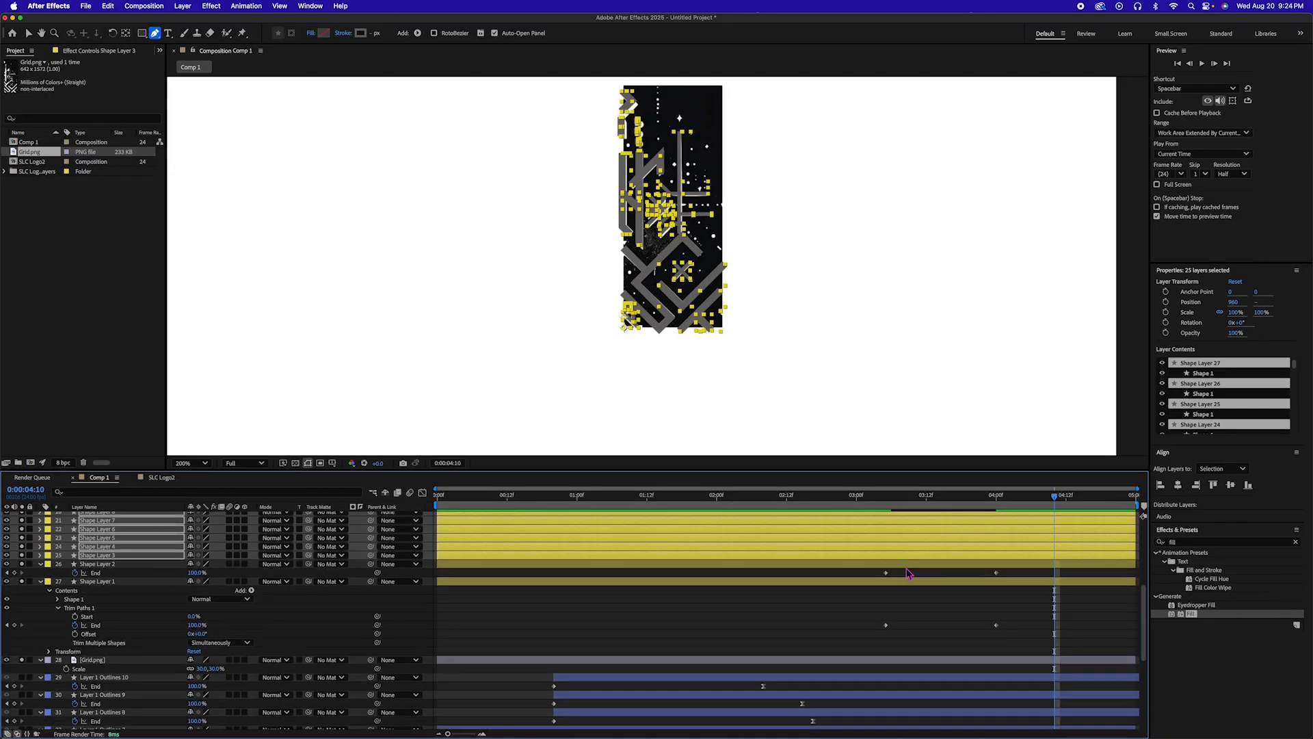
{"action": "scroll", "coordinate": [908, 573], "scroll_direction": "up", "scroll_amount": 2}
{"action": "left_click", "coordinate": [889, 637]}
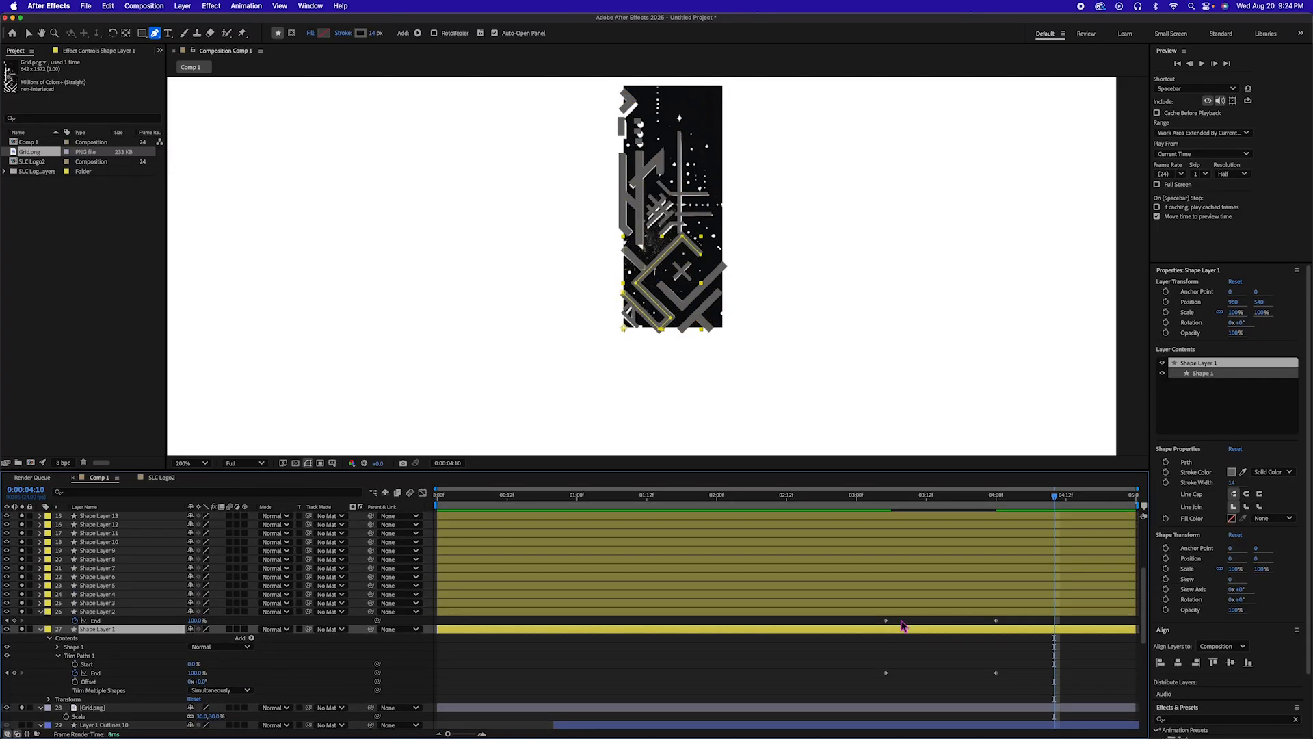
{"action": "scroll", "coordinate": [916, 600], "scroll_direction": "up", "scroll_amount": 5}
{"action": "key", "text": "super+a"}
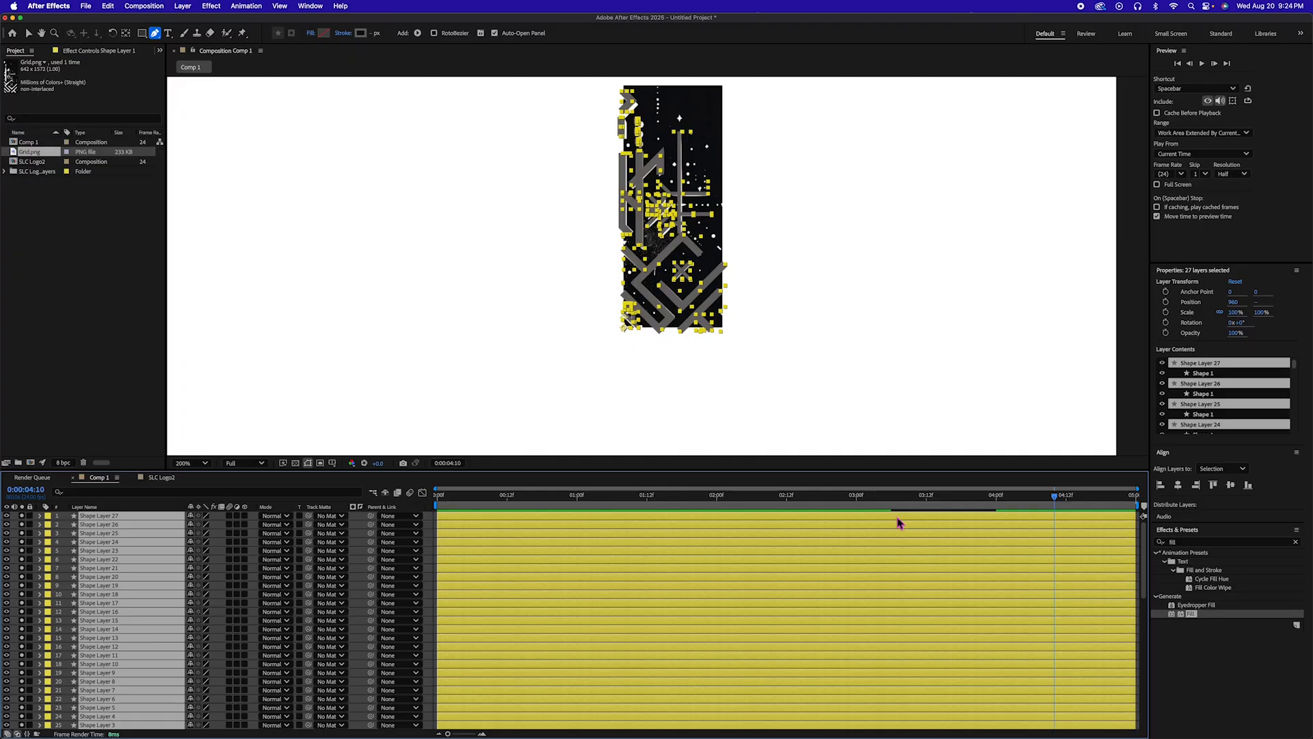
{"action": "key", "text": "u"}
Apply Easy Ease to all End keyframes at 0:00:04:00 and lengthen their incoming influence in the speed graph for a fast start
{"action": "scroll", "coordinate": [993, 544], "scroll_direction": "down", "scroll_amount": 10}
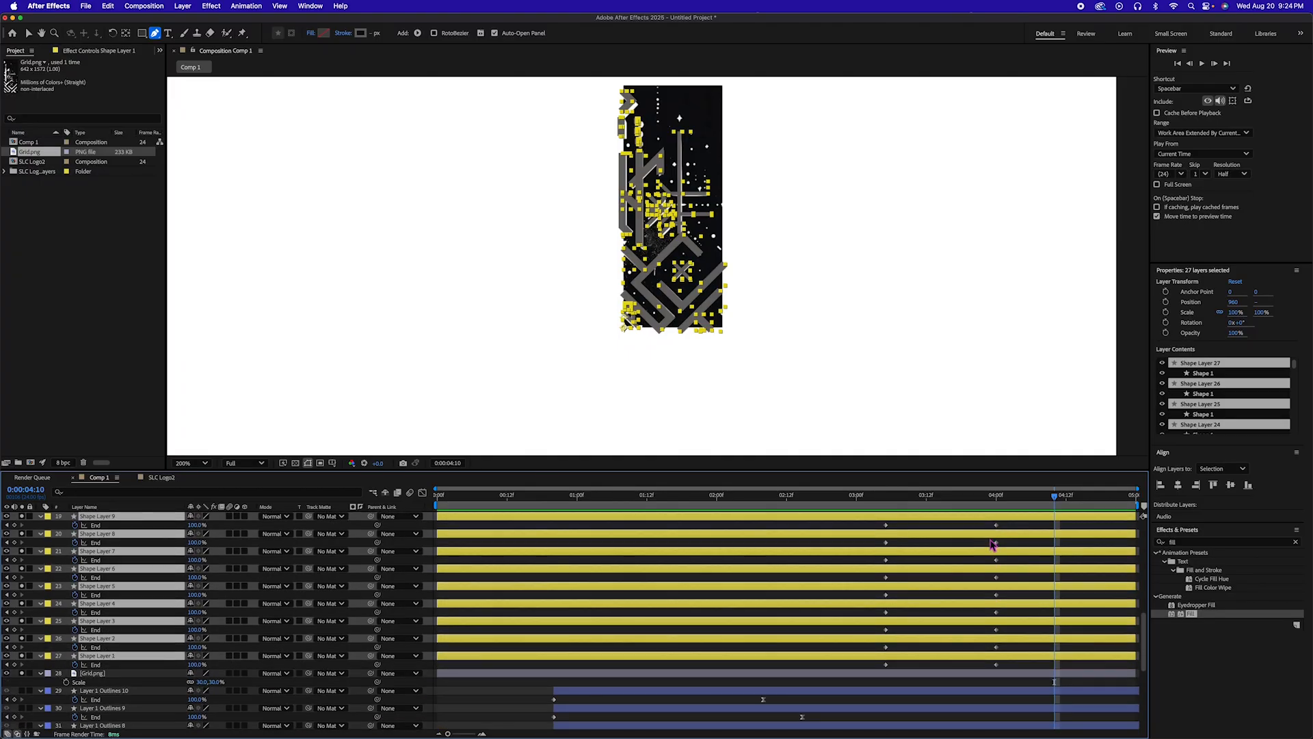
{"action": "scroll", "coordinate": [993, 544], "scroll_direction": "down", "scroll_amount": 1}
{"action": "left_click_drag", "start_coordinate": [1011, 663], "coordinate": [983, 525]}
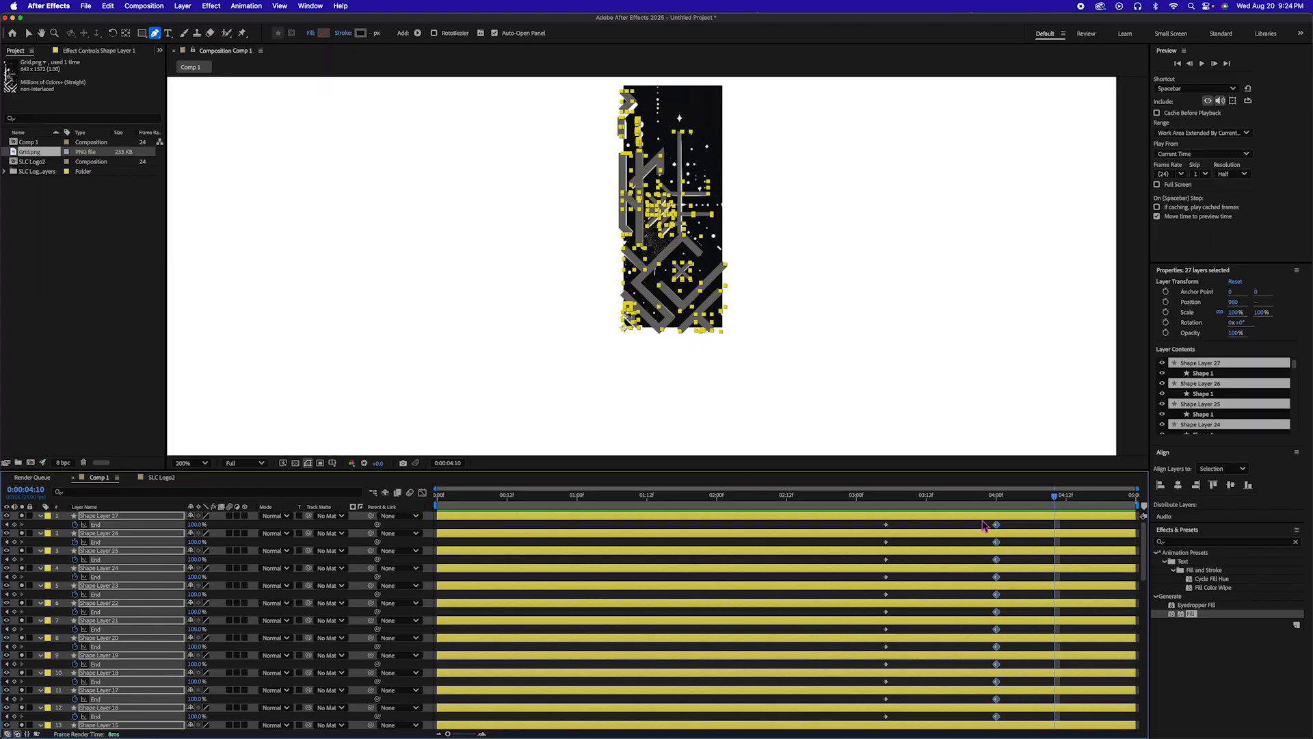
{"action": "key", "text": "F9"}
{"action": "left_click", "coordinate": [423, 492]}
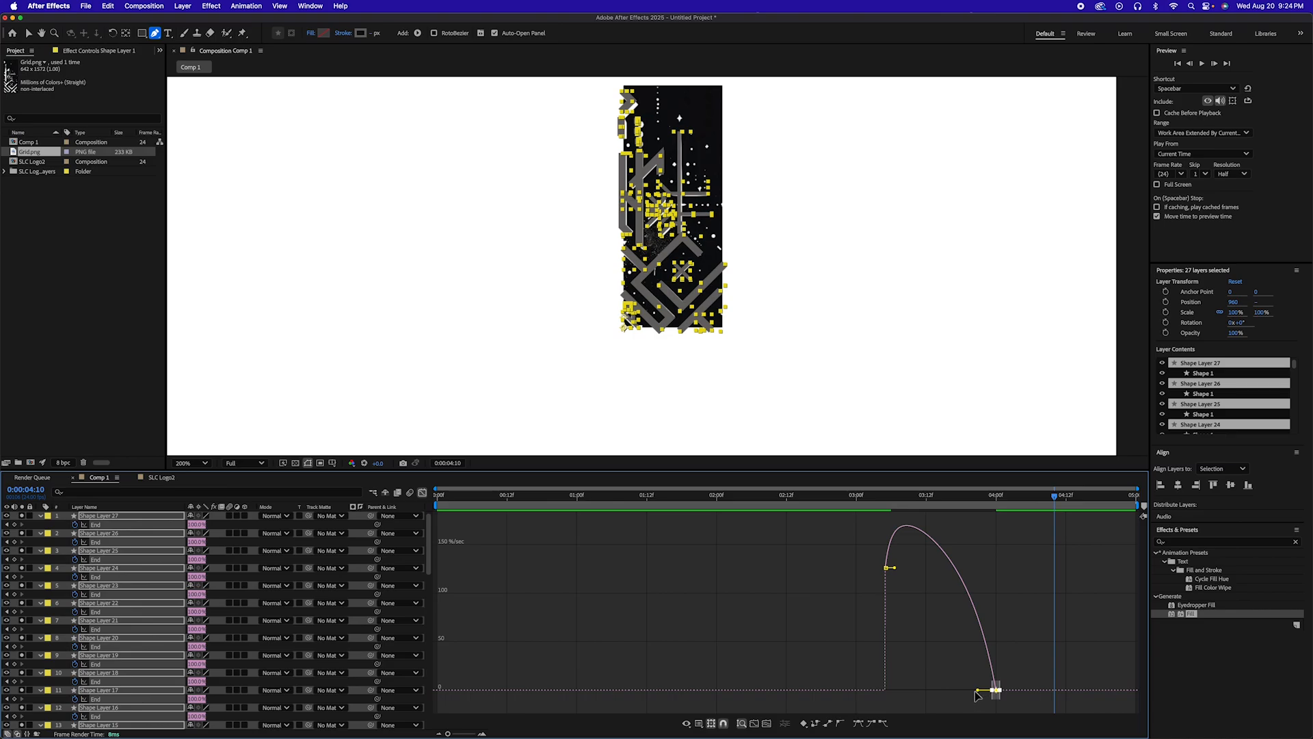
{"action": "left_click_drag", "start_coordinate": [976, 691], "coordinate": [910, 696]}
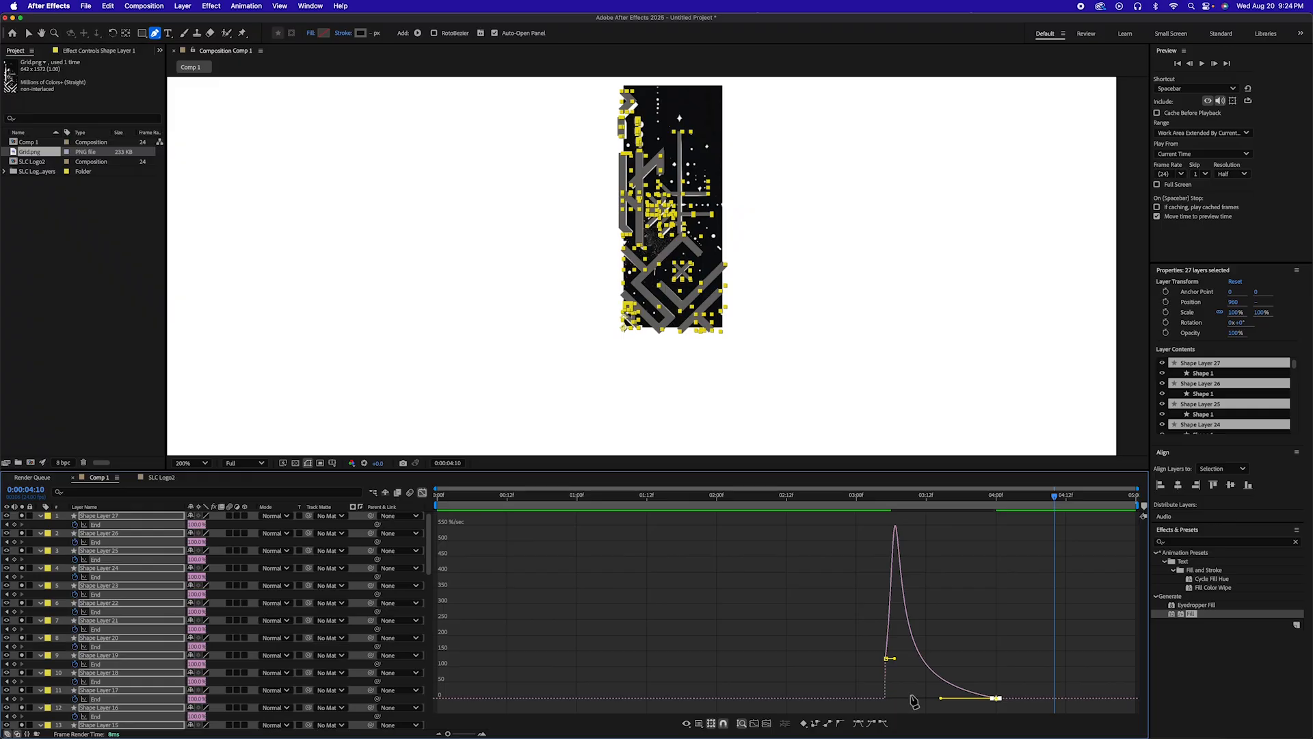
{"action": "left_click", "coordinate": [422, 492]}
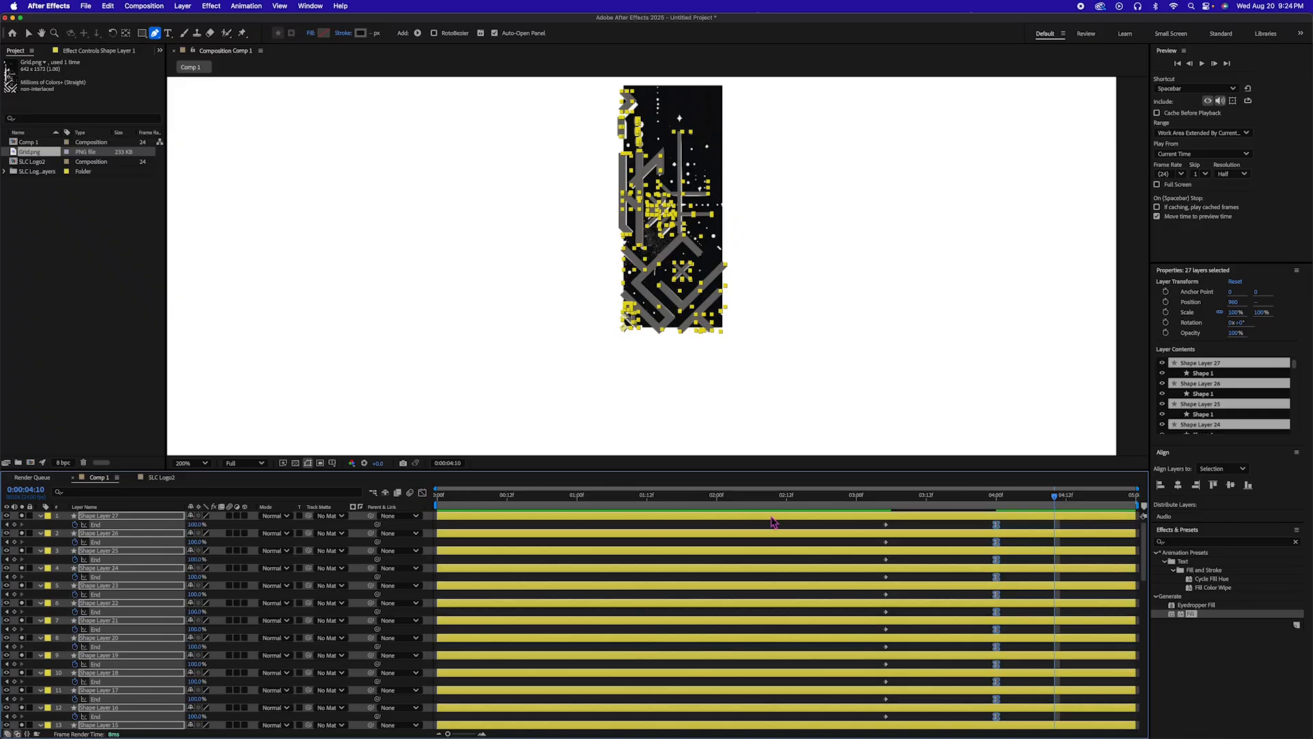
Preview the eased lines, turn off solo for the shape layers and Grid.png, and hide the Grid.png layer
{"action": "left_click", "coordinate": [880, 498]}
{"action": "key", "text": "space"}
{"action": "left_click", "coordinate": [22, 516]}
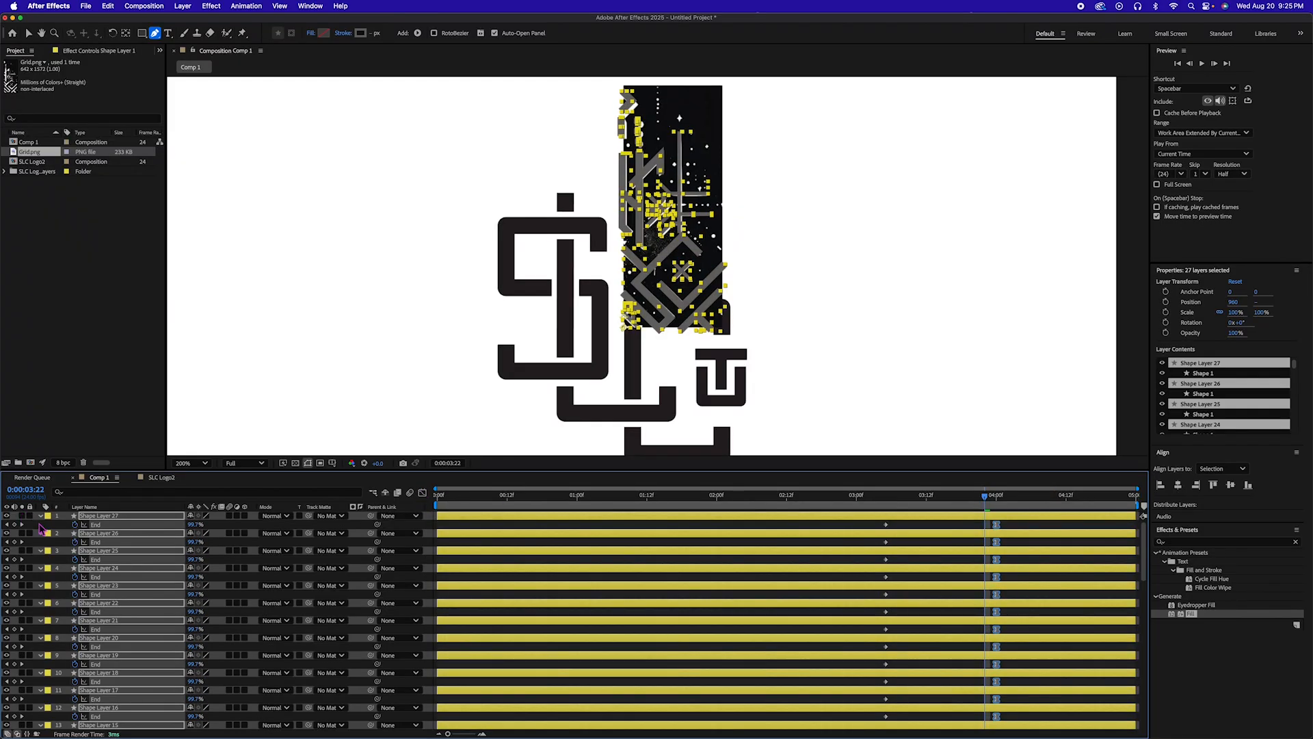
{"action": "scroll", "coordinate": [55, 547], "scroll_direction": "down", "scroll_amount": 5}
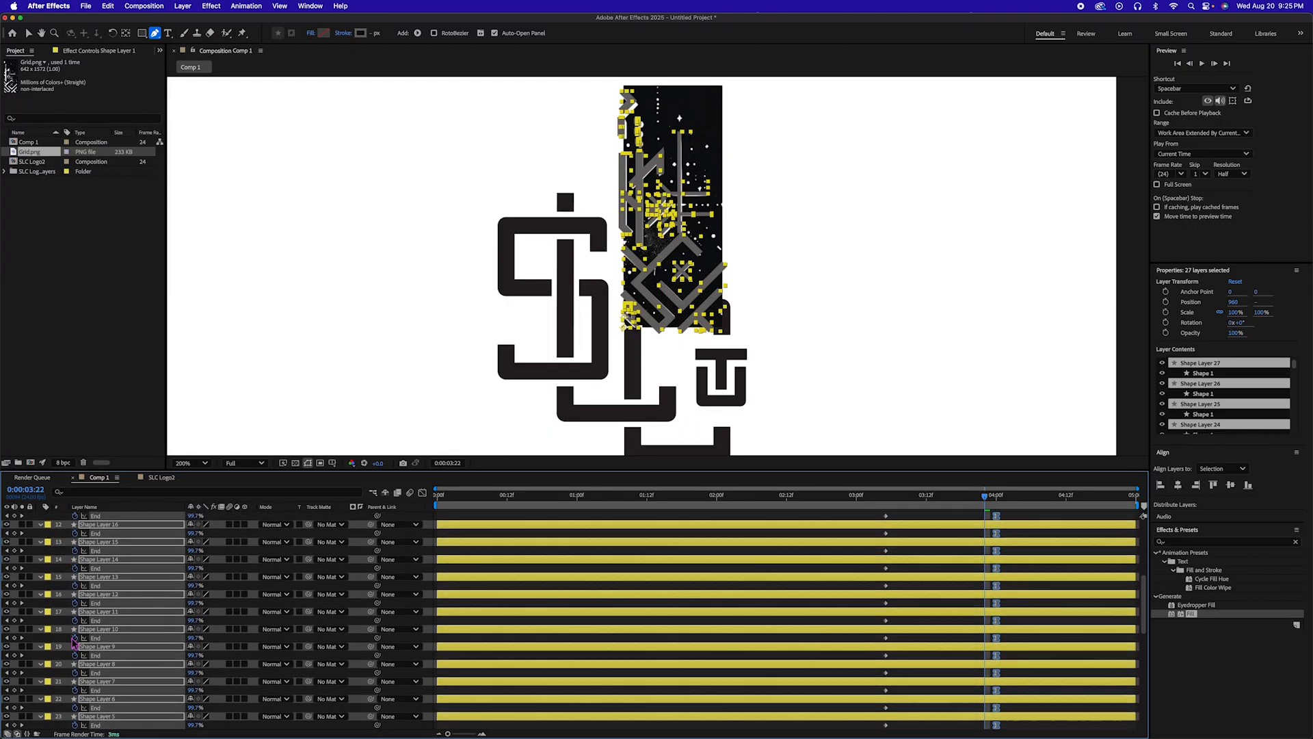
{"action": "scroll", "coordinate": [73, 643], "scroll_direction": "down", "scroll_amount": 4}
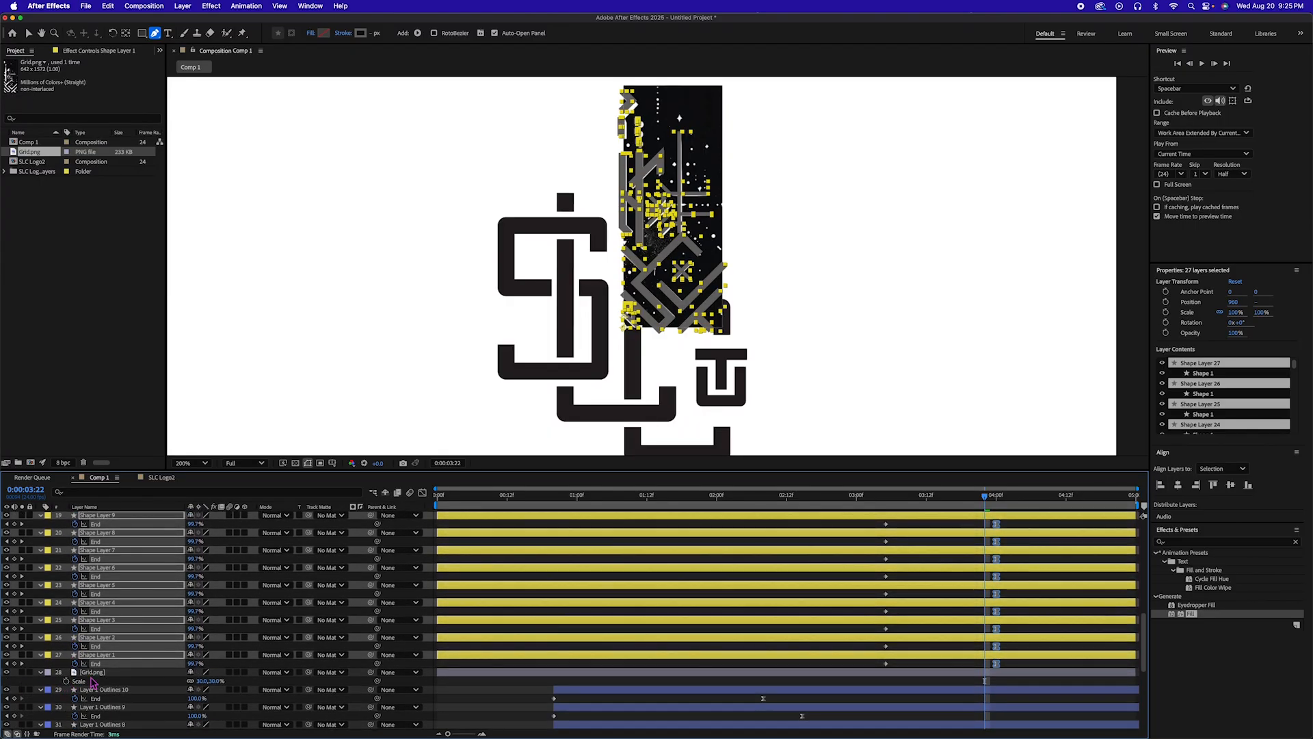
{"action": "left_click", "coordinate": [92, 673]}
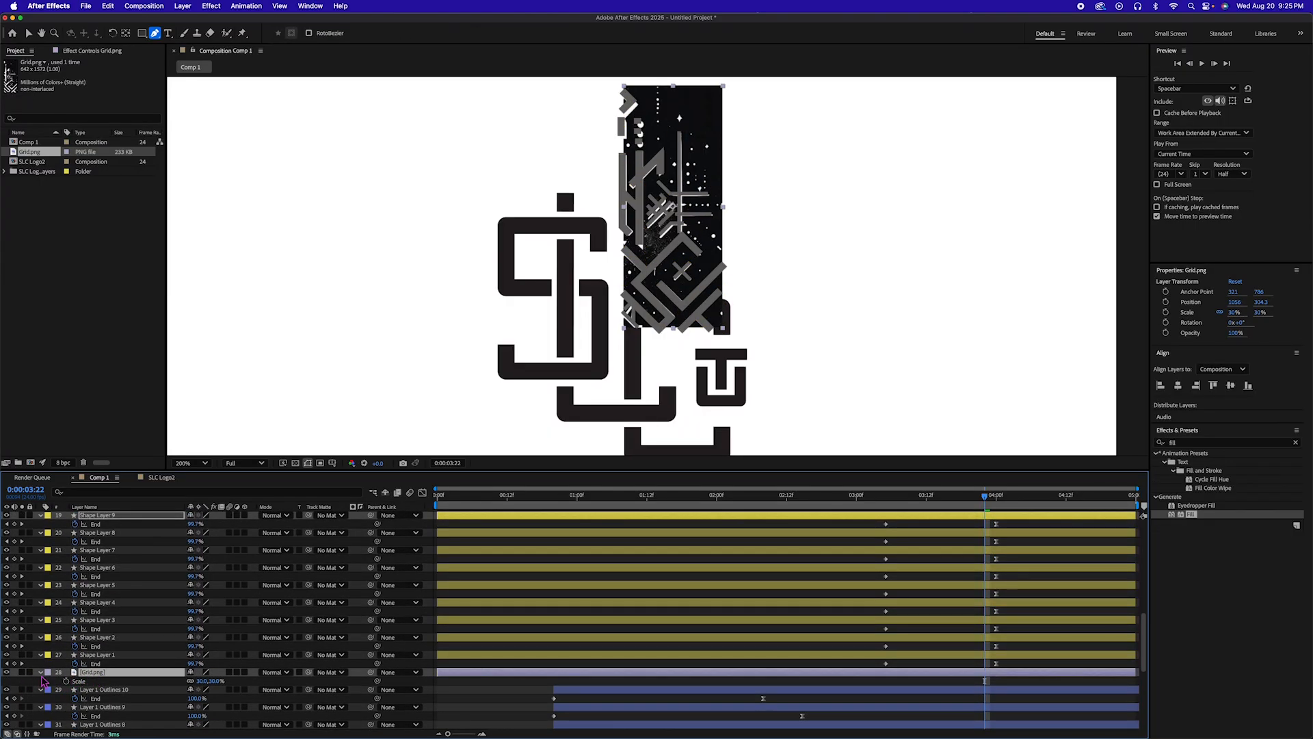
{"action": "left_click", "coordinate": [6, 672]}
Select Shape Layers 1 through 27 and trim their in points to 0:00:03:05
{"action": "left_click", "coordinate": [103, 656]}
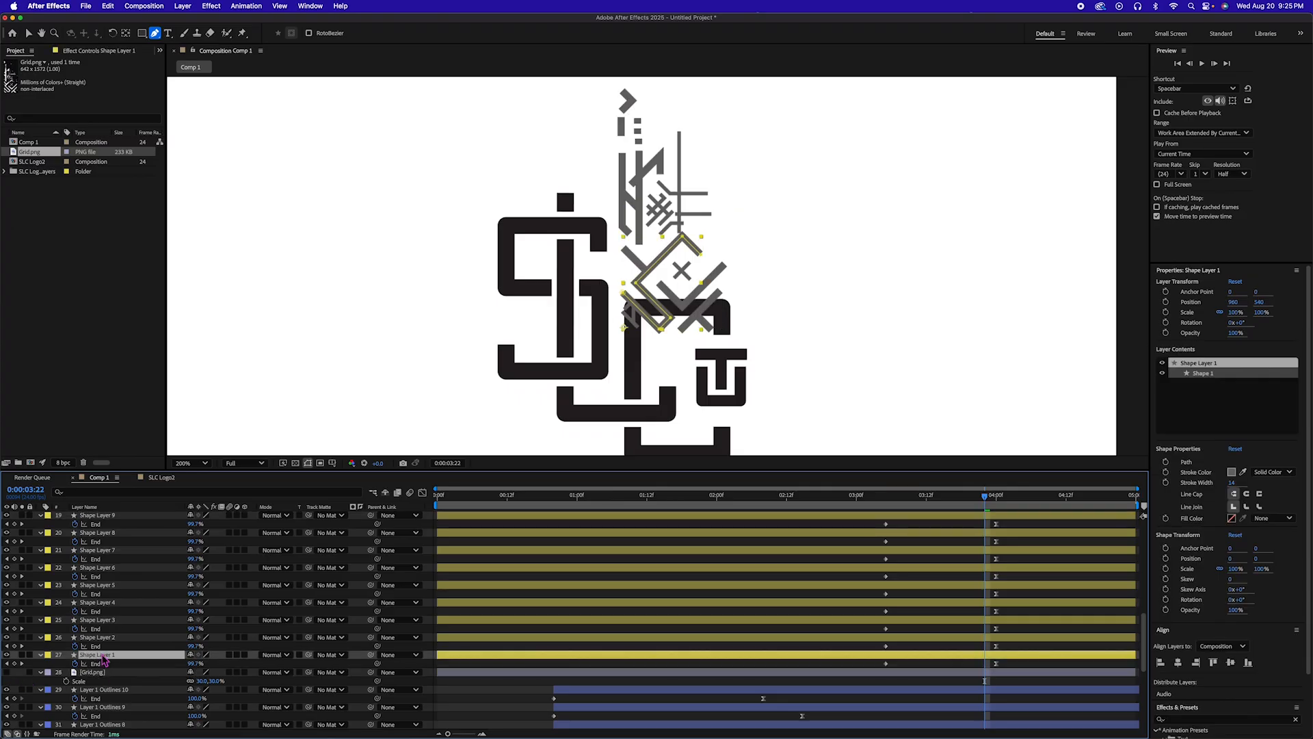
{"action": "scroll", "coordinate": [109, 636], "scroll_direction": "up", "scroll_amount": 9}
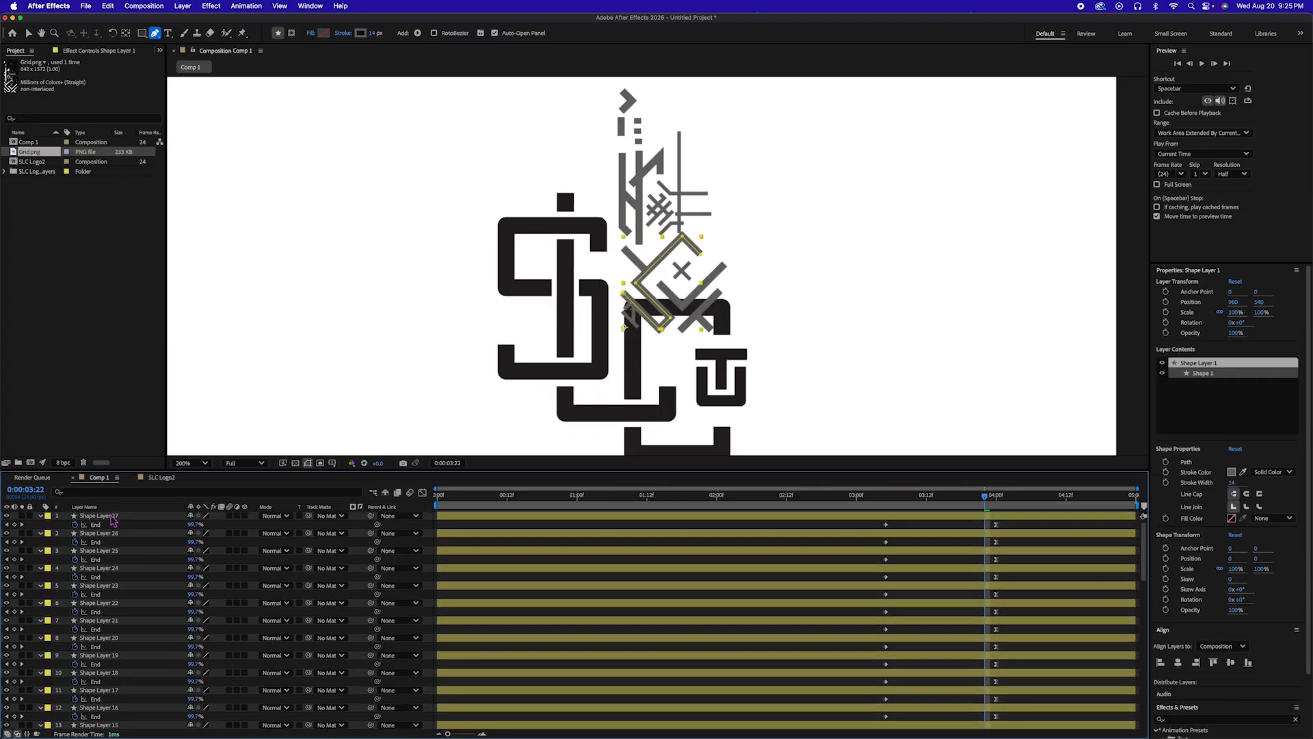
{"action": "left_click", "coordinate": [114, 516], "text": "shift"}
{"action": "left_click", "coordinate": [886, 497]}
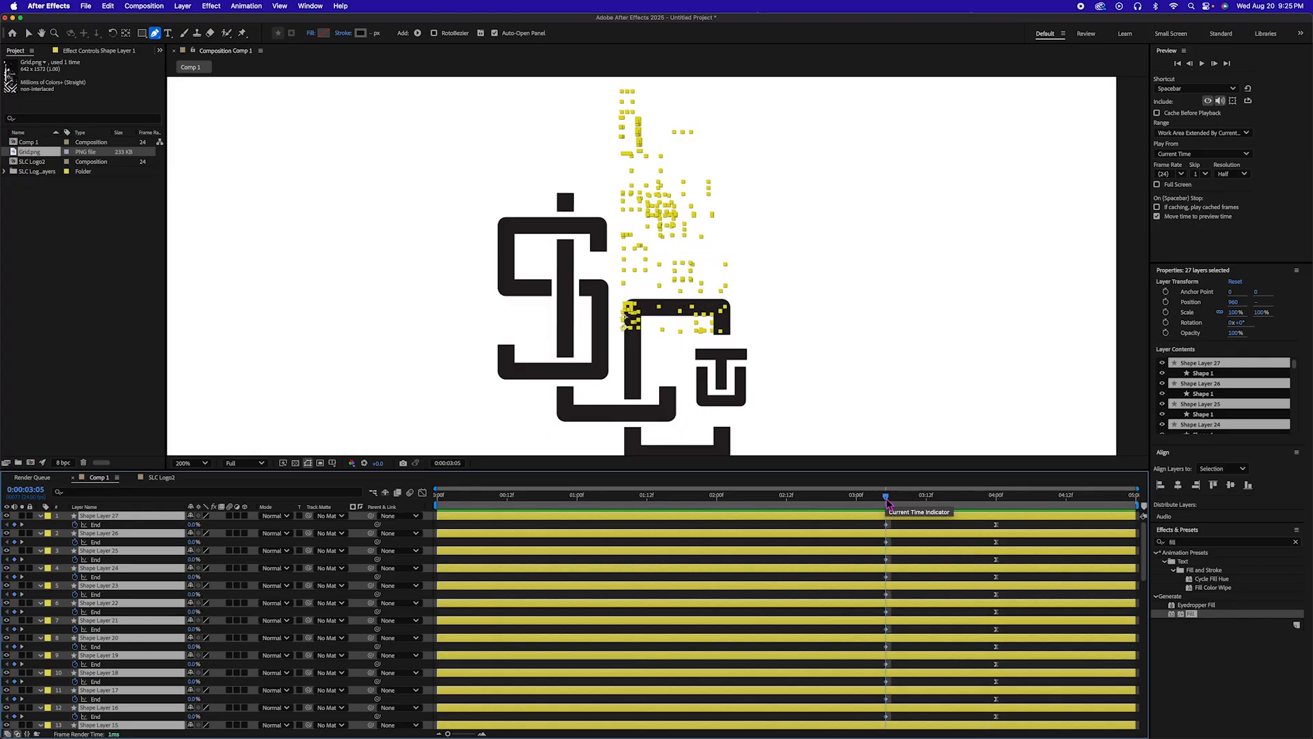
{"action": "scroll", "coordinate": [870, 521], "scroll_direction": "down", "scroll_amount": 10}
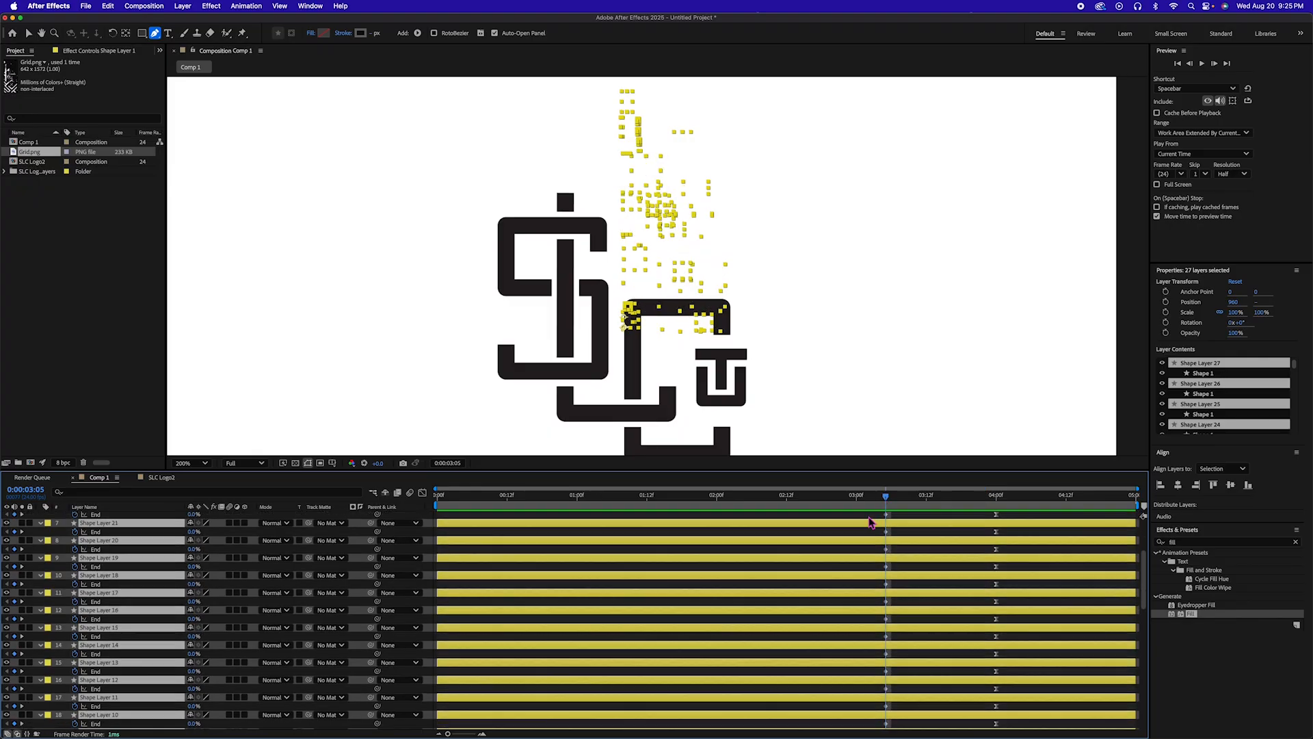
{"action": "scroll", "coordinate": [870, 522], "scroll_direction": "down", "scroll_amount": 1}
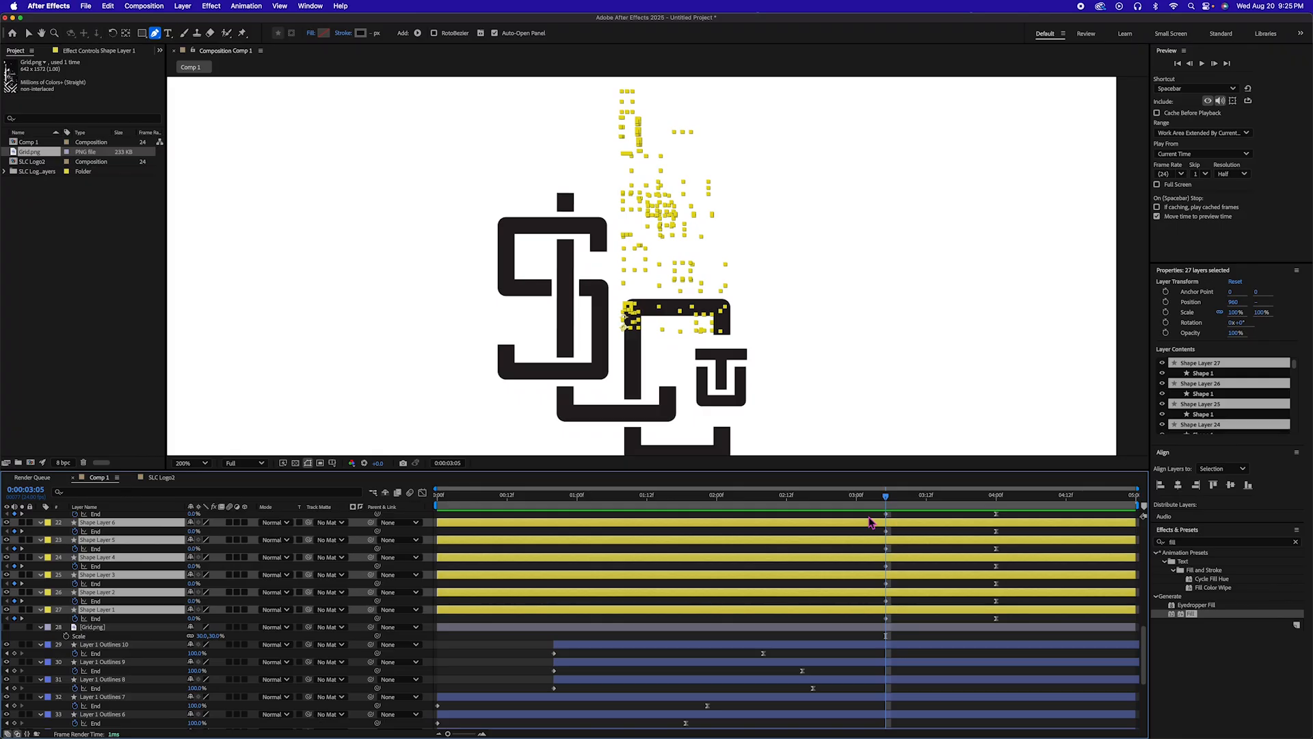
{"action": "key", "text": "alt+bracketleft"}
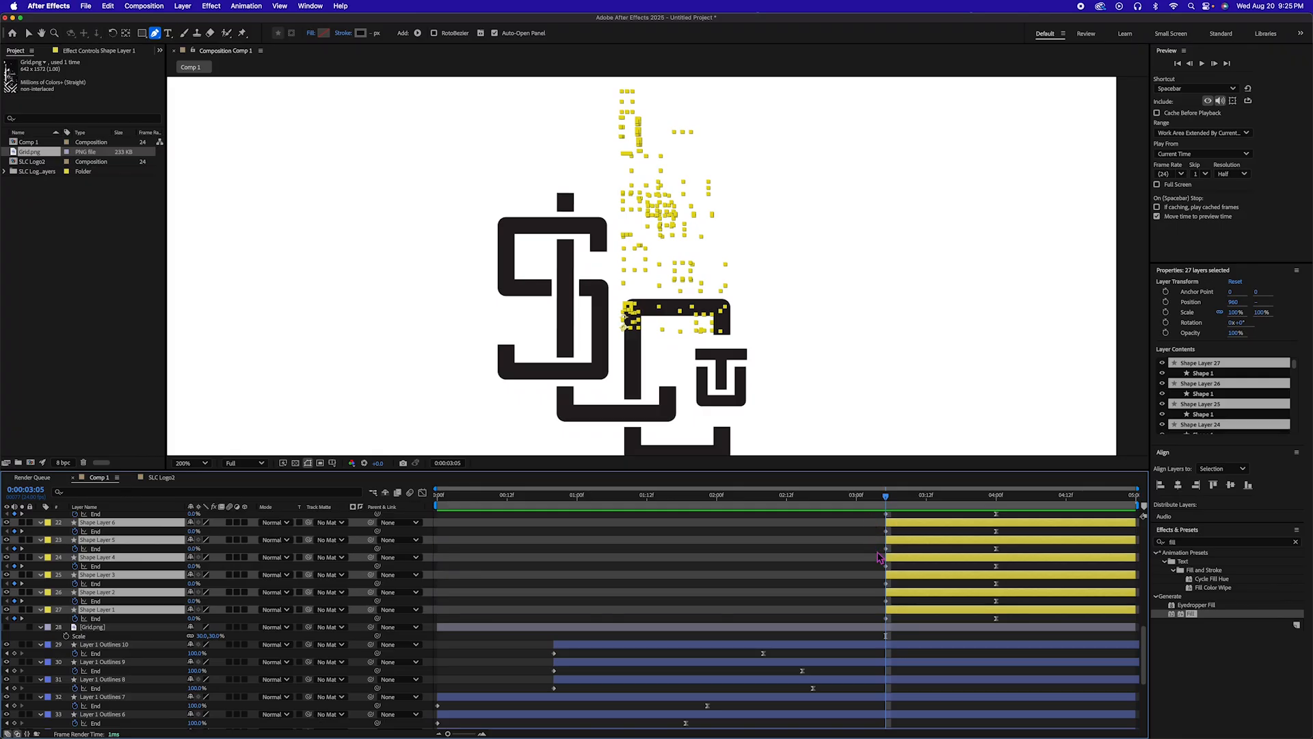
{"action": "scroll", "coordinate": [881, 557], "scroll_direction": "up", "scroll_amount": 11}
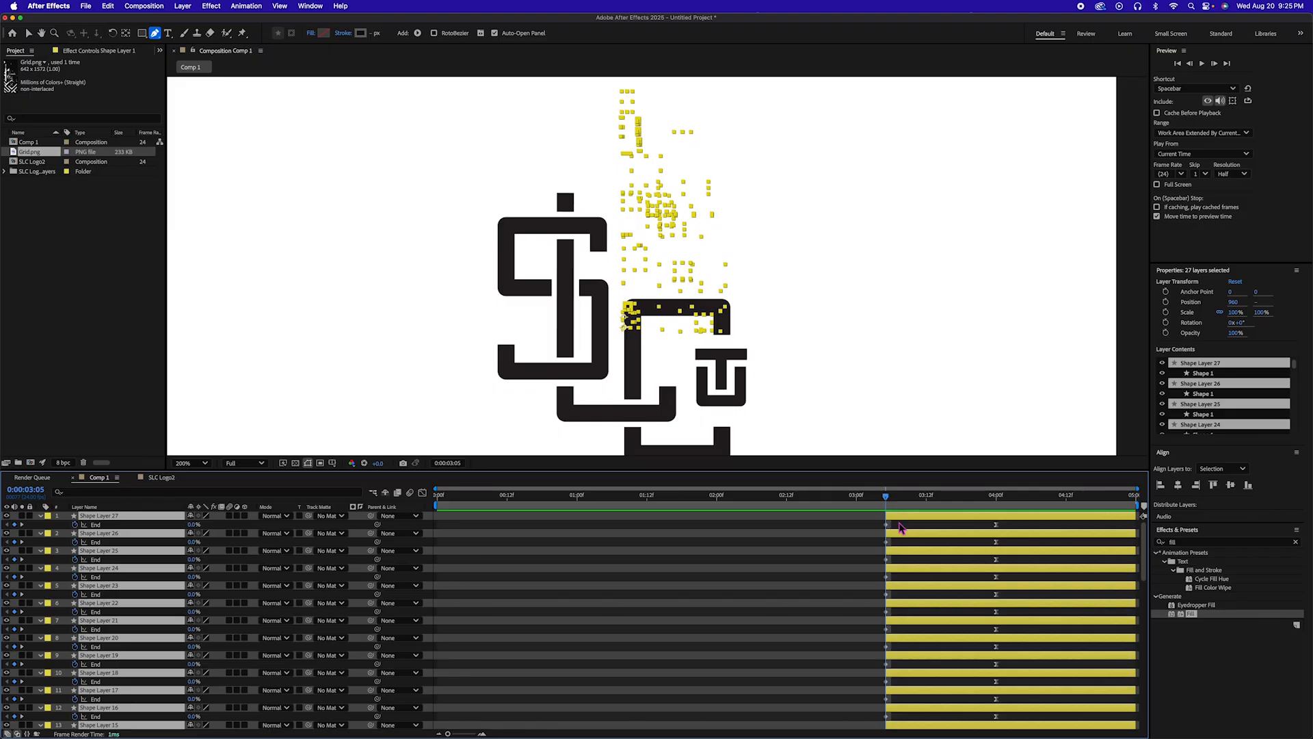
Pre-compose the selected shape layers as Texture, trim its in point to 0:00:03:05, and preview the line animation up to 0:00:03:09
{"action": "key", "text": "super+shift+c"}
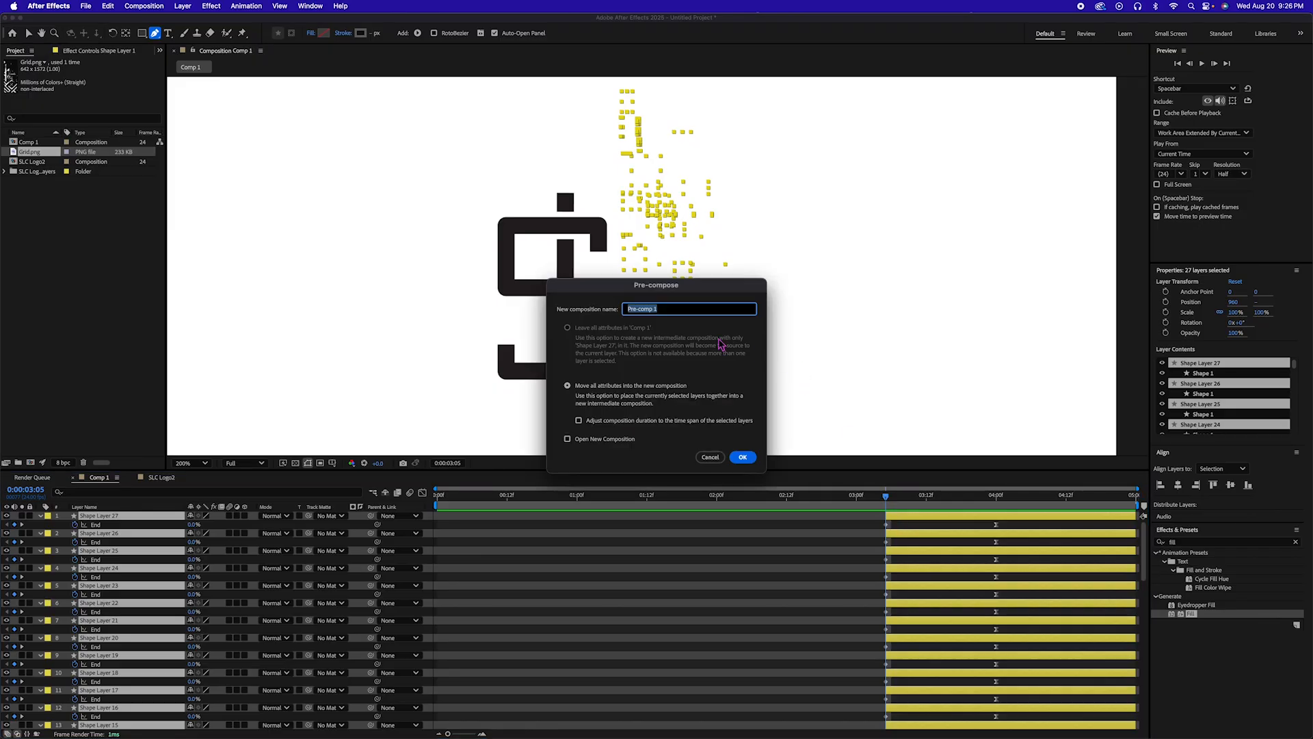
{"action": "type", "text": "Texture"}
{"action": "left_click", "coordinate": [743, 456]}
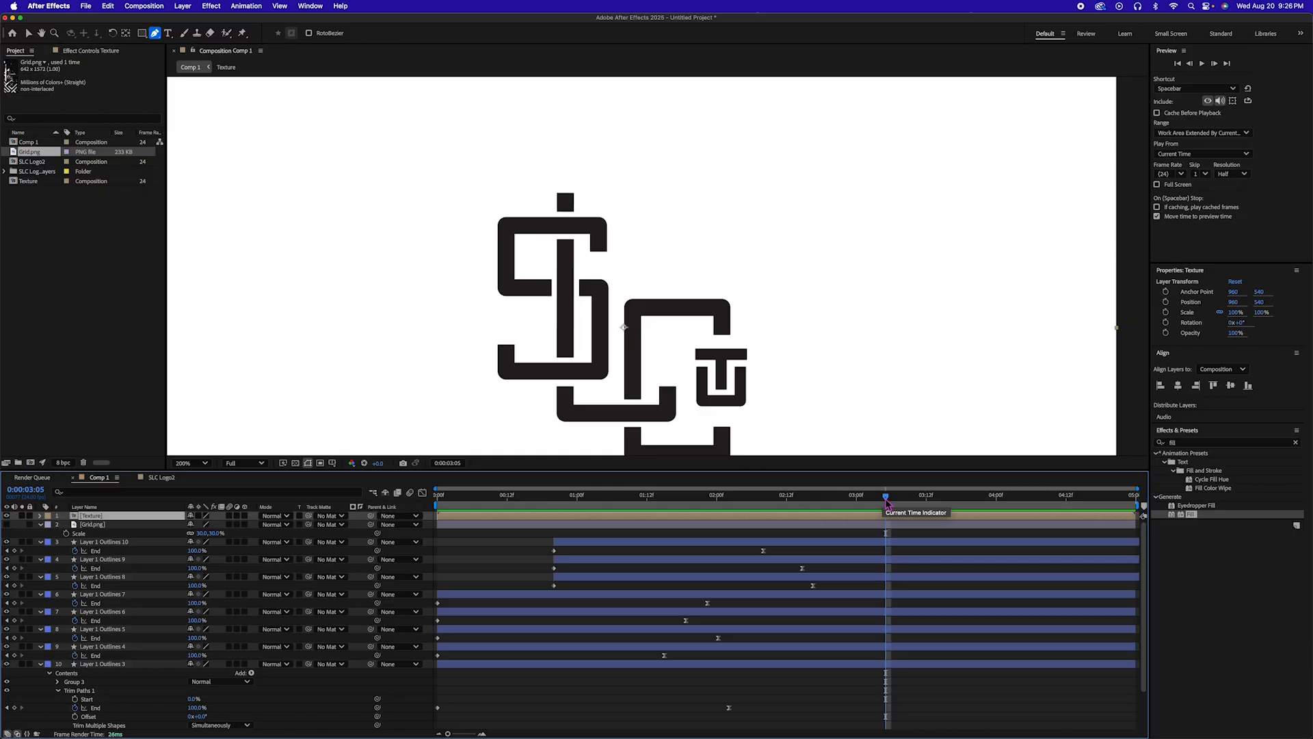
{"action": "key", "text": "alt+bracketleft"}
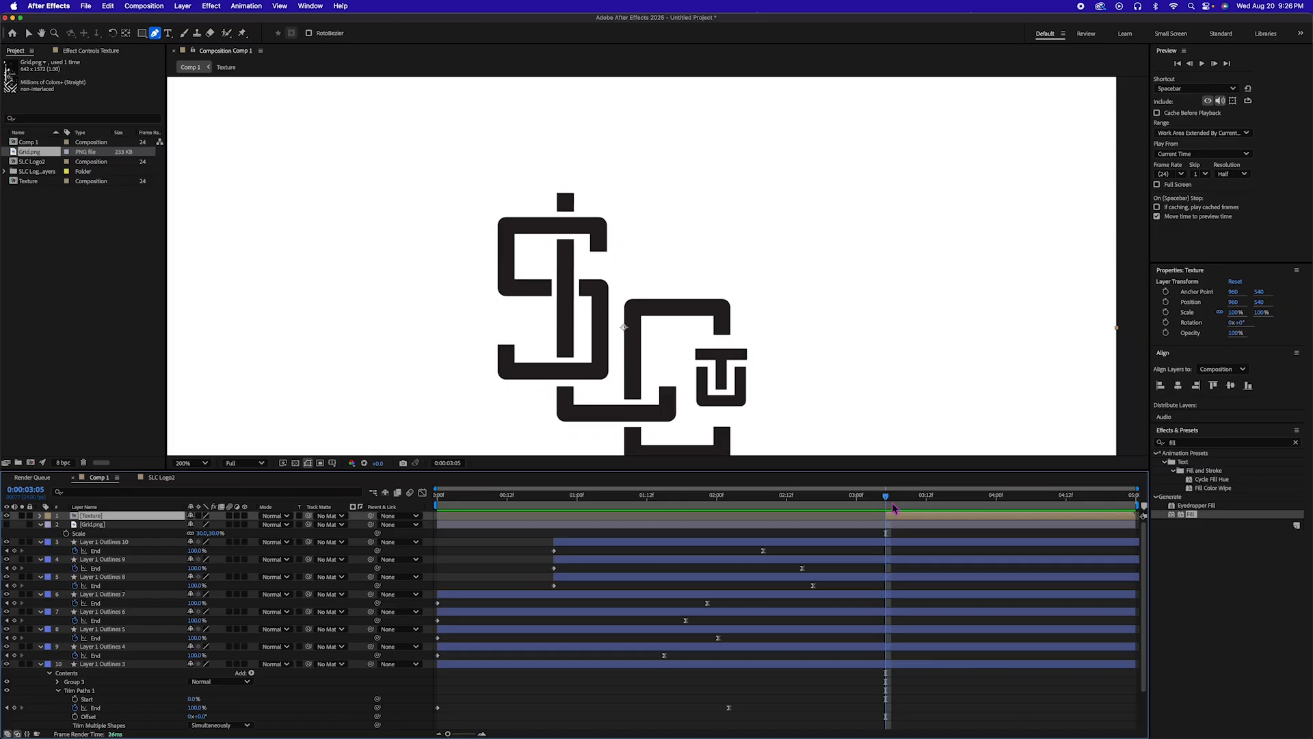
{"action": "mouse_move", "coordinate": [887, 502]}
{"action": "left_mouse_down"}
{"action": "mouse_move", "coordinate": [969, 498]}
{"action": "mouse_move", "coordinate": [889, 506]}
{"action": "mouse_move", "coordinate": [909, 510]}
{"action": "left_mouse_up"}
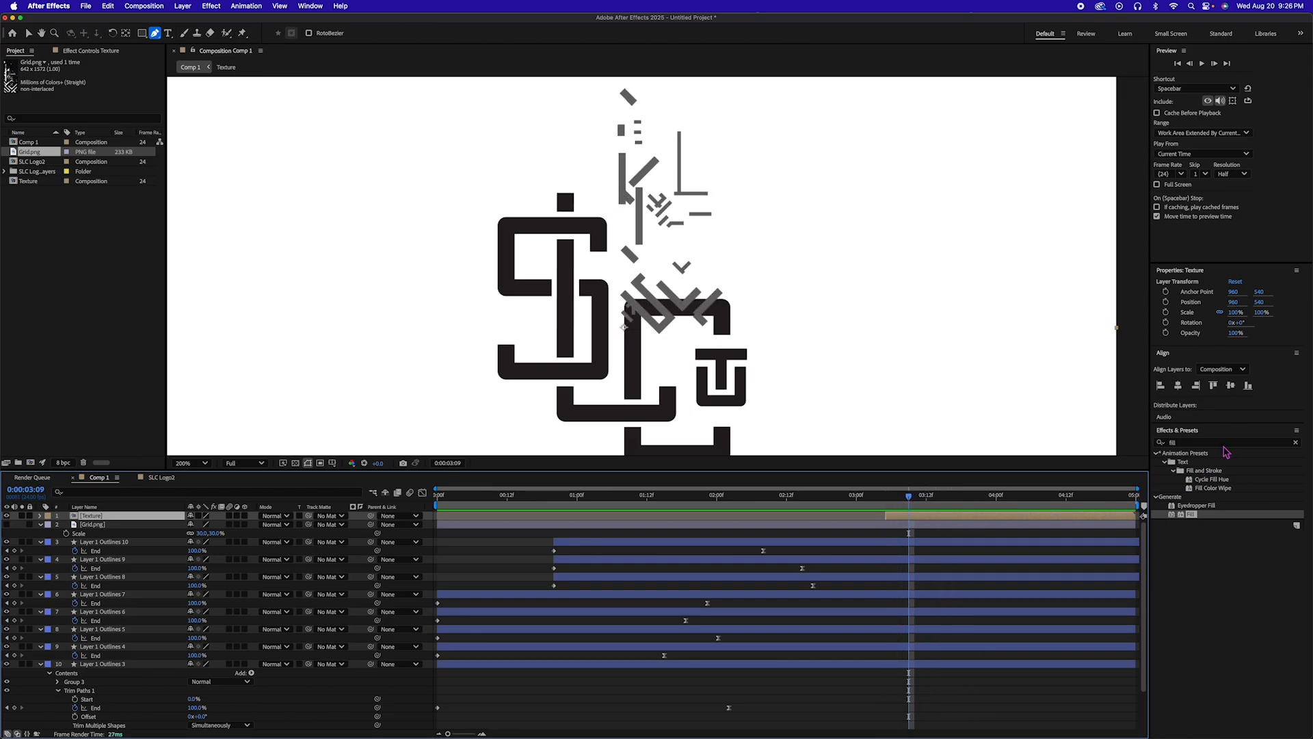
Reset the Default workspace to its saved layout
{"action": "left_click", "coordinate": [1186, 442]}
{"action": "left_click_drag", "start_coordinate": [1185, 436], "coordinate": [1163, 444]}
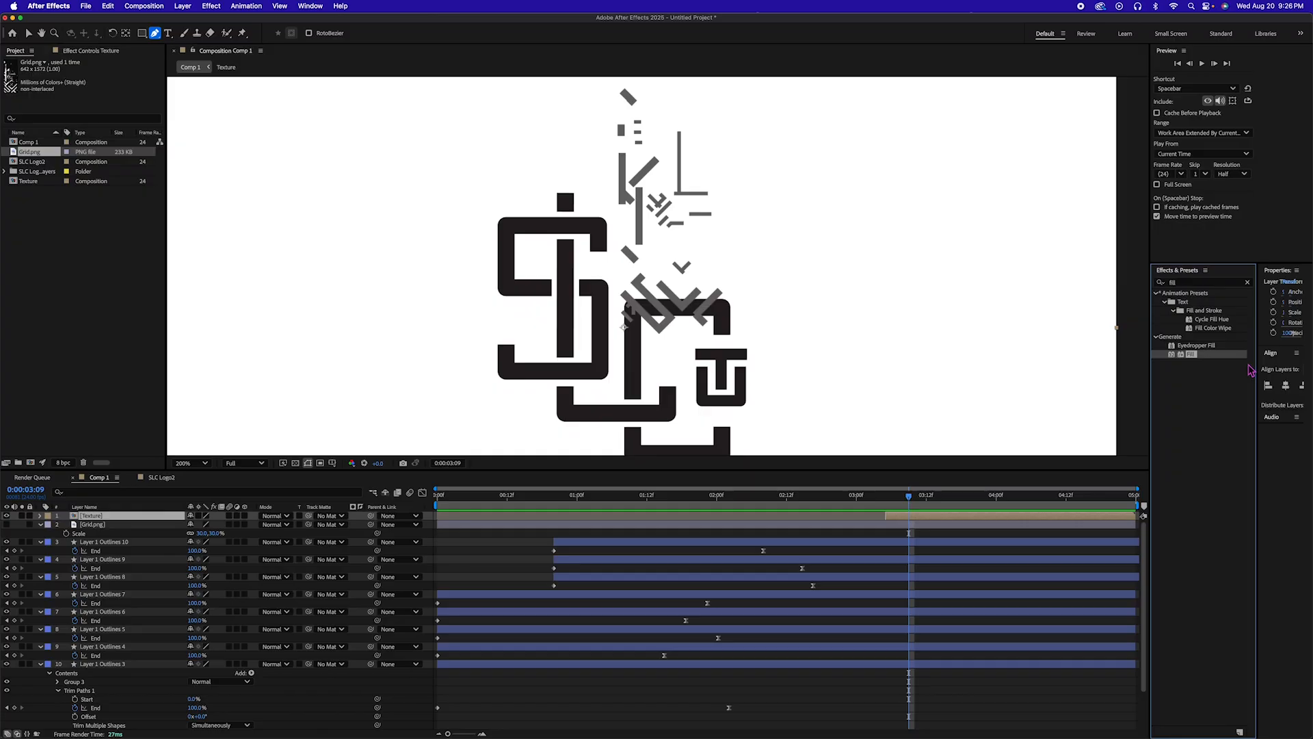
{"action": "left_click", "coordinate": [311, 7]}
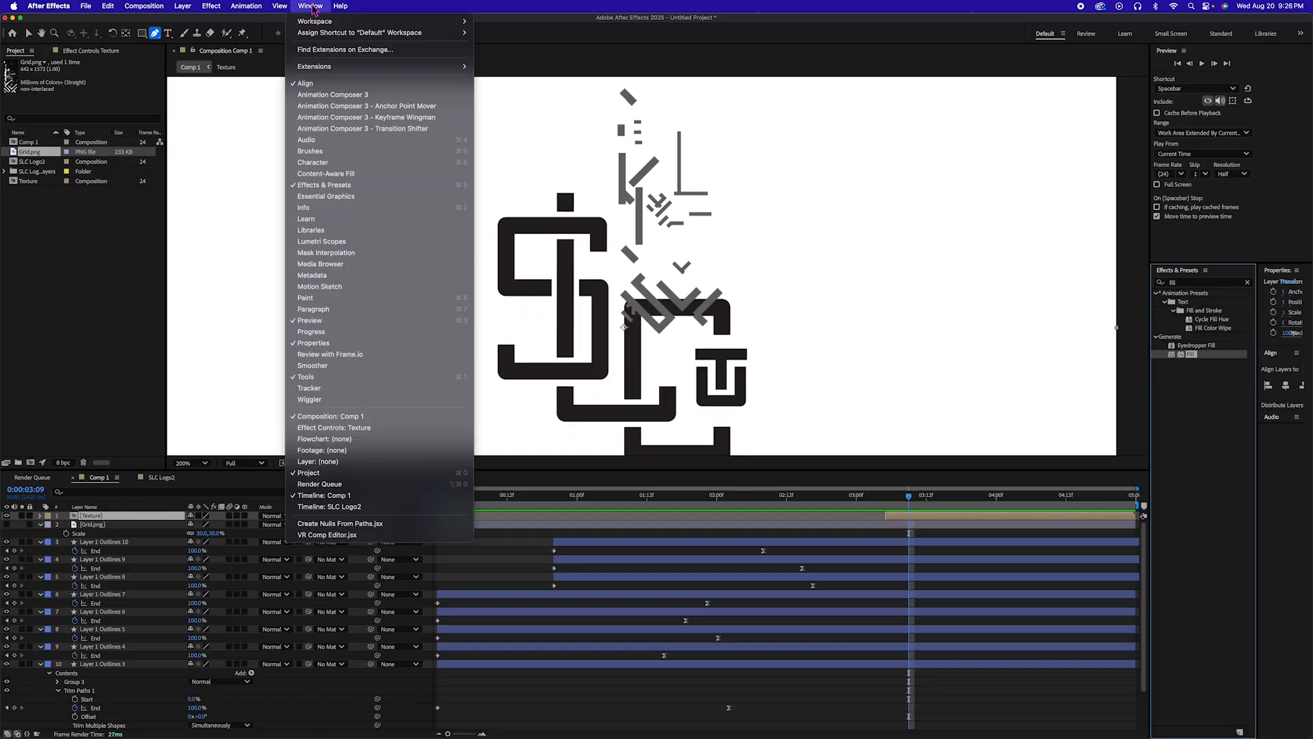
{"action": "mouse_move", "coordinate": [314, 25]}
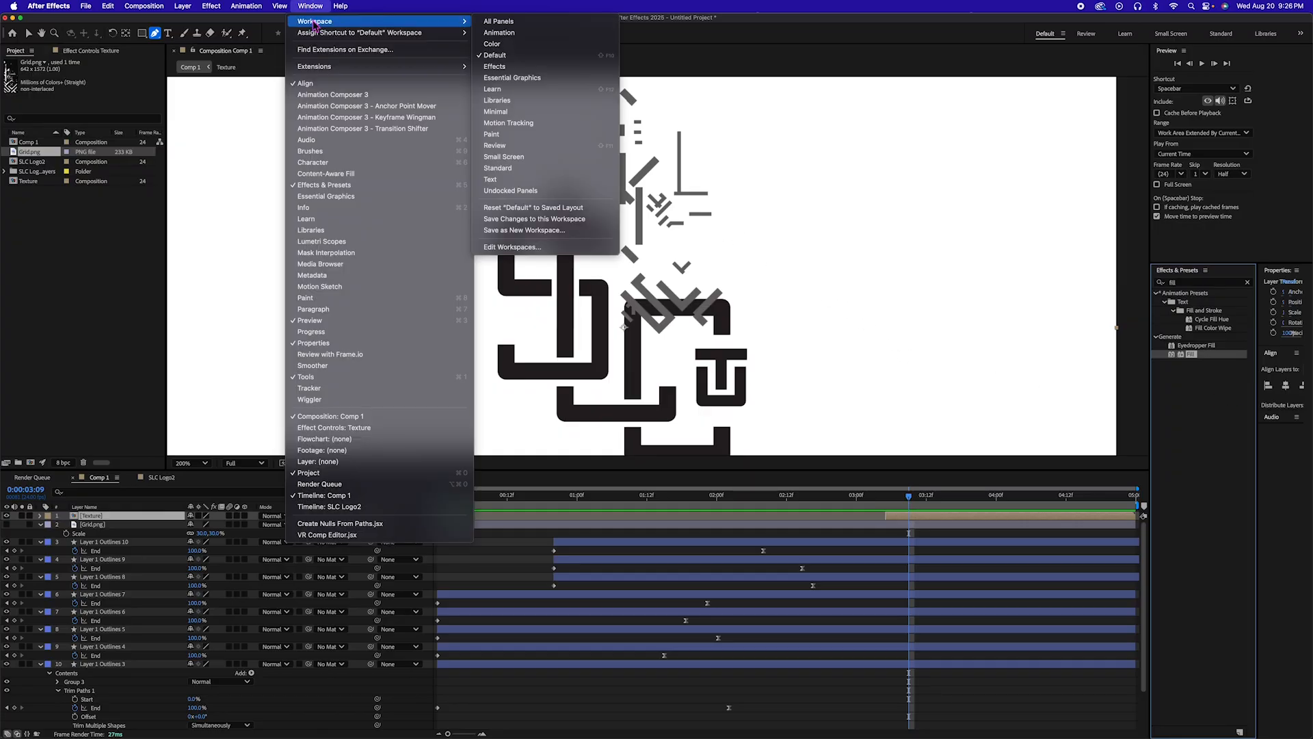
{"action": "left_click", "coordinate": [554, 213]}
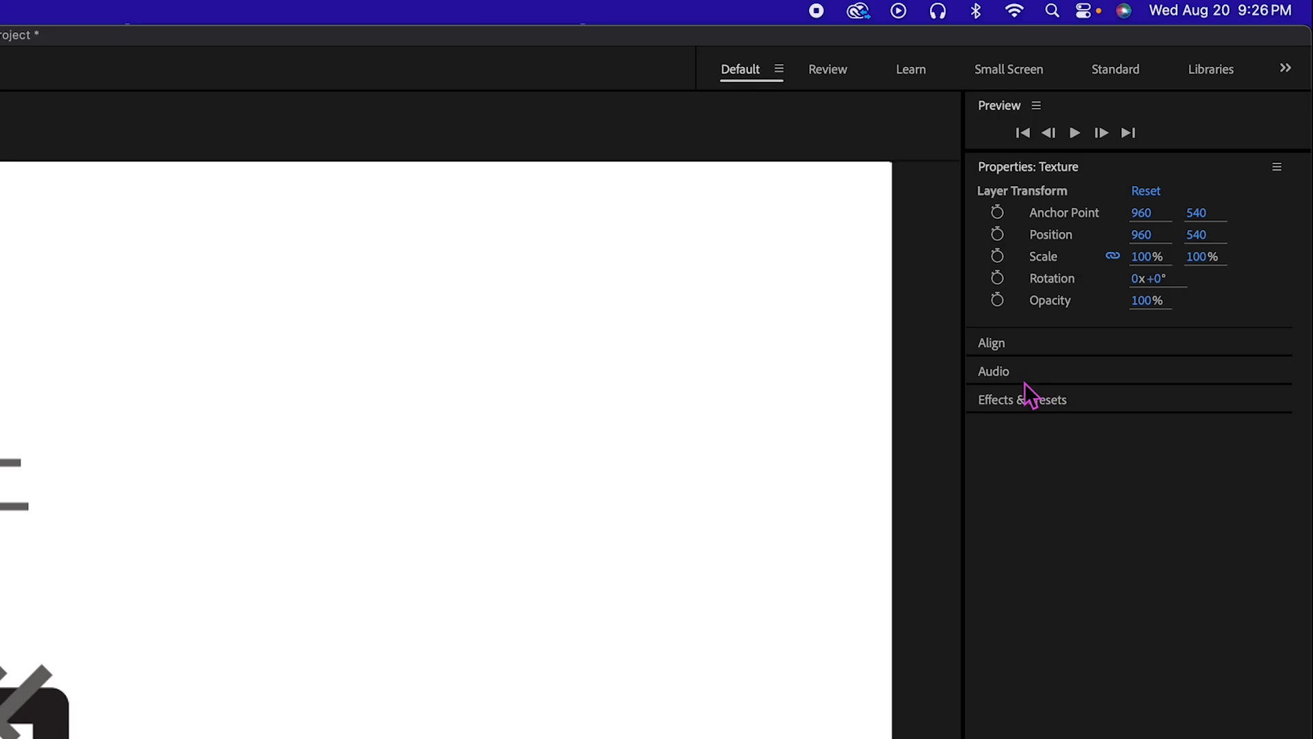
Search the effects for "mirror" and apply the Mirror effect to the Texture layer
{"action": "left_click", "coordinate": [1021, 405]}
{"action": "left_click", "coordinate": [1004, 424]}
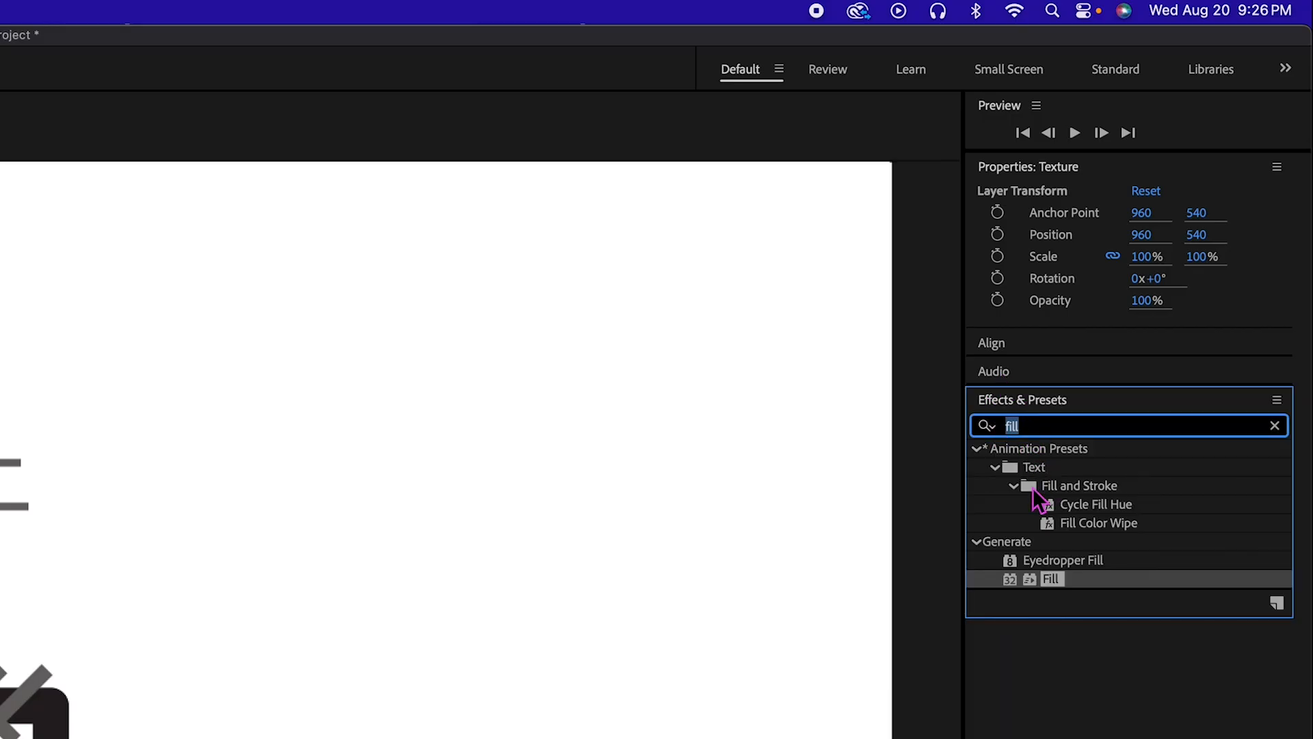
{"action": "type", "text": "mirror"}
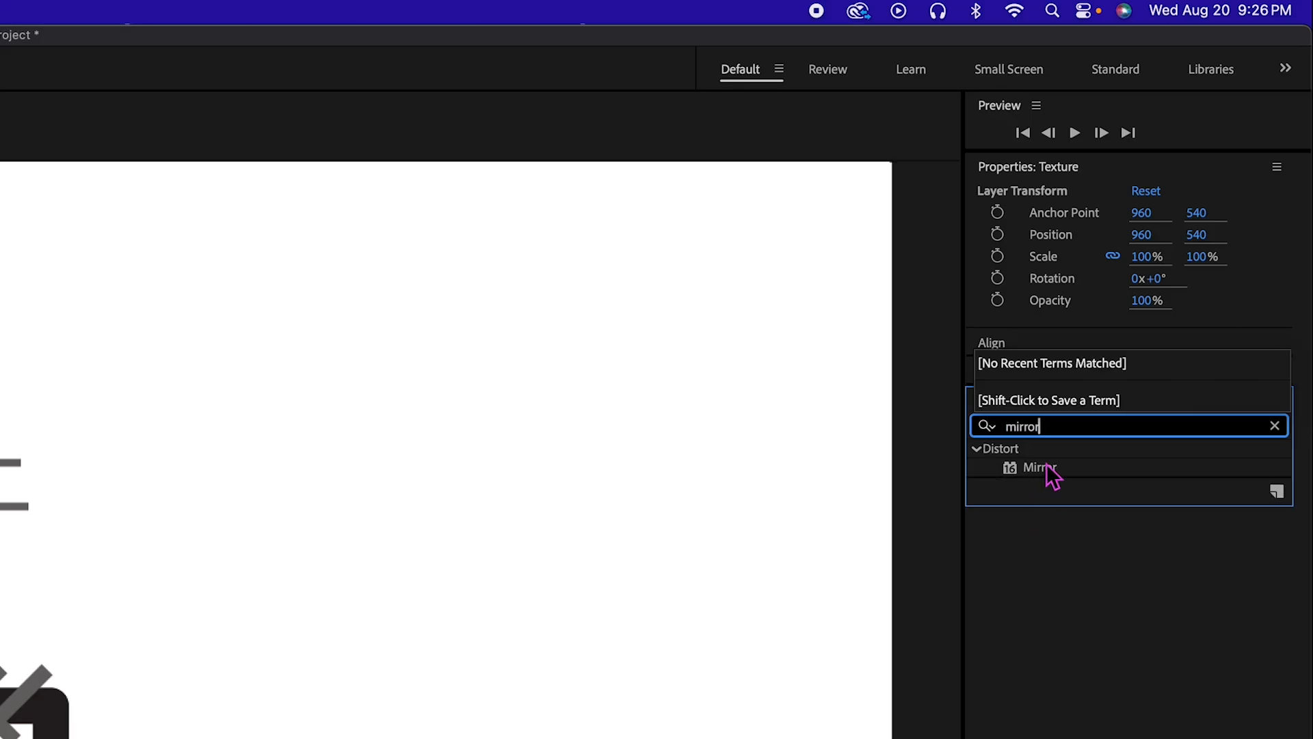
{"action": "left_click", "coordinate": [1046, 467]}
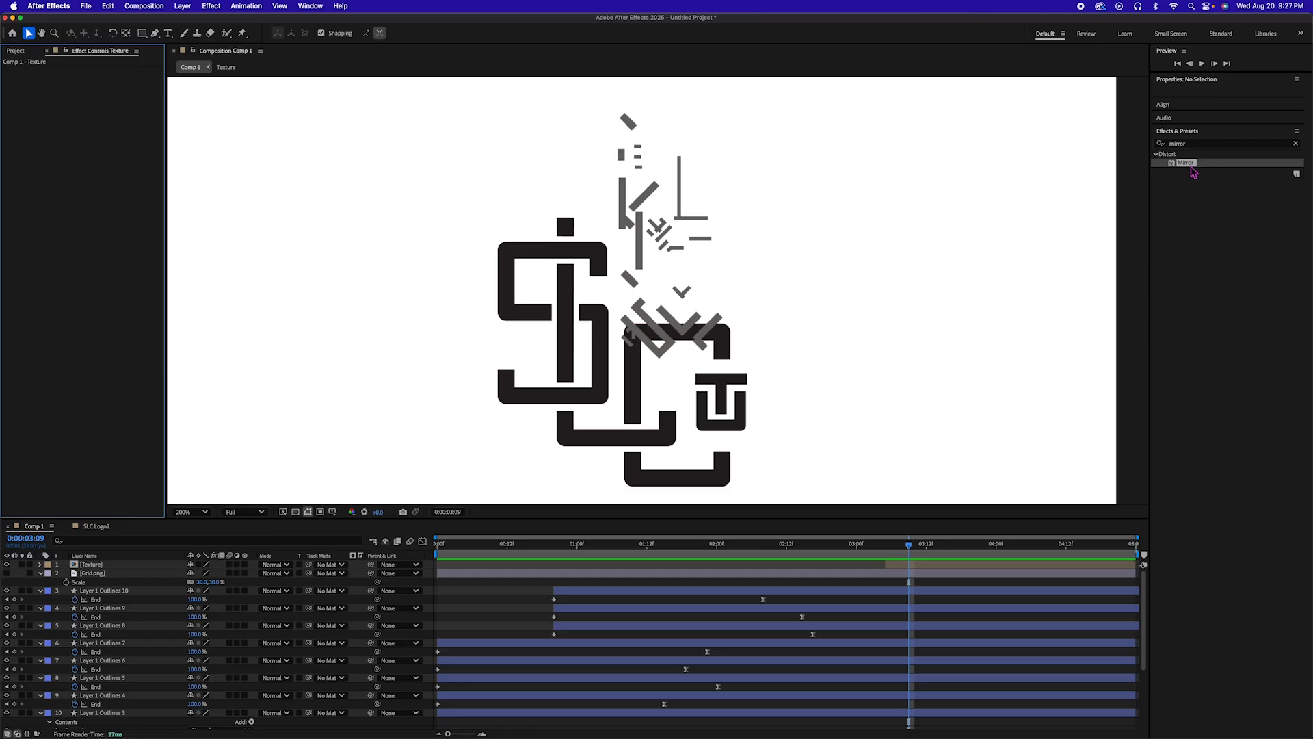
{"action": "left_click_drag", "start_coordinate": [1190, 167], "coordinate": [965, 569]}
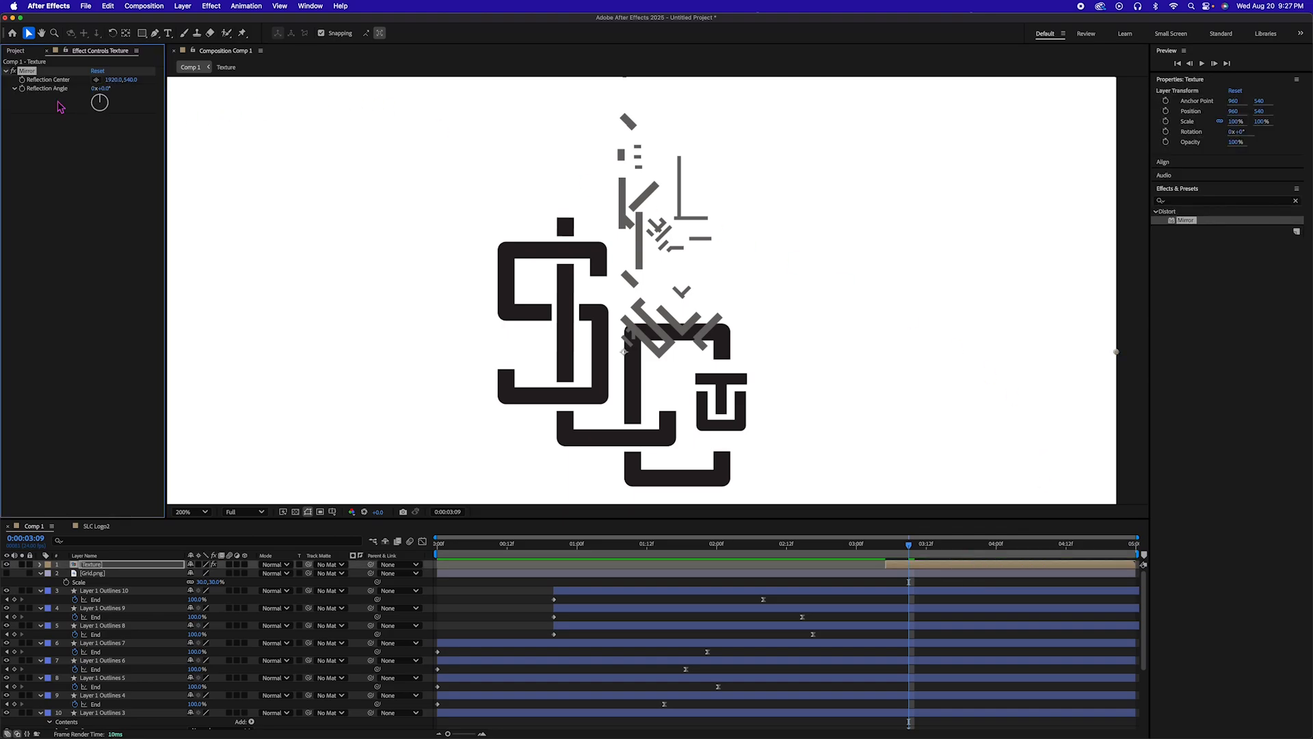
Set the Mirror effect's Reflection Angle to 90° and its Reflection Center Y to 557
{"action": "left_click", "coordinate": [100, 90]}
{"action": "type", "text": "90"}
{"action": "key", "text": "Return"}
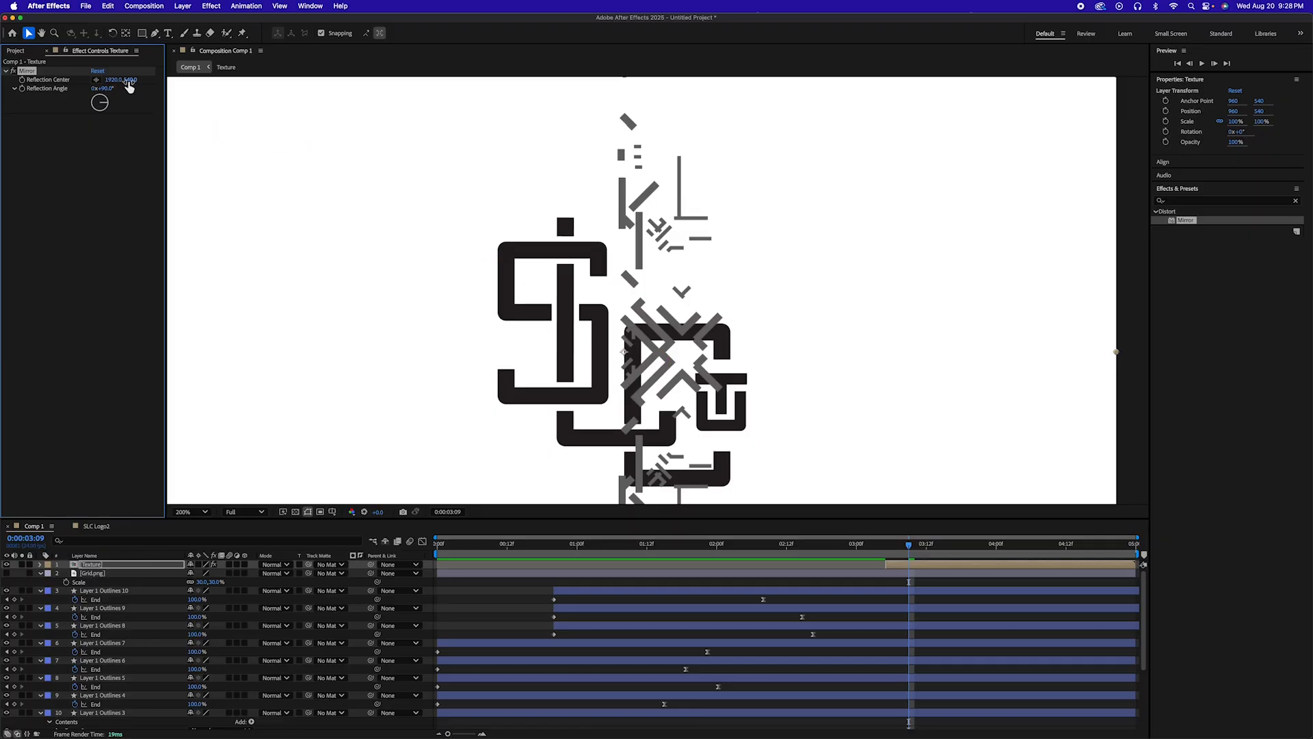
{"action": "left_click_drag", "start_coordinate": [130, 80], "coordinate": [140, 80]}
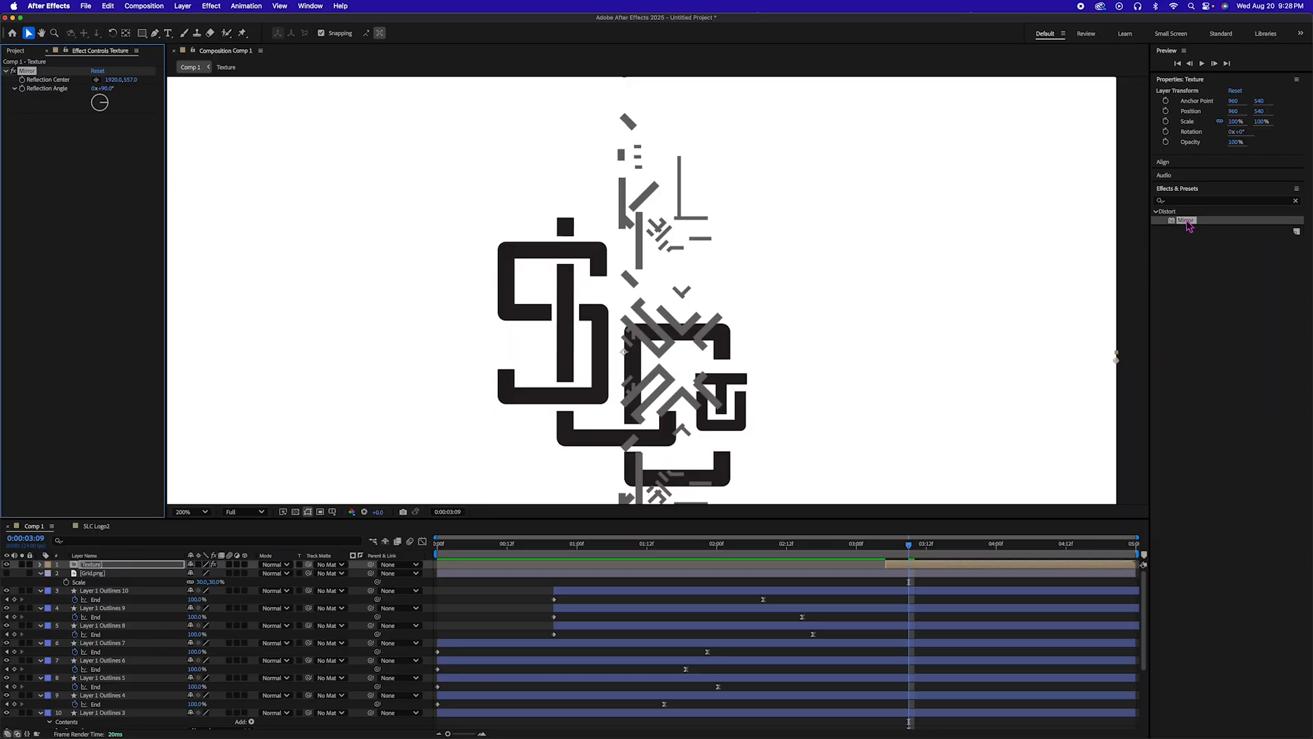
Apply a second Mirror effect to the Texture layer and place it above the first one
{"action": "left_click_drag", "start_coordinate": [1188, 225], "coordinate": [915, 569]}
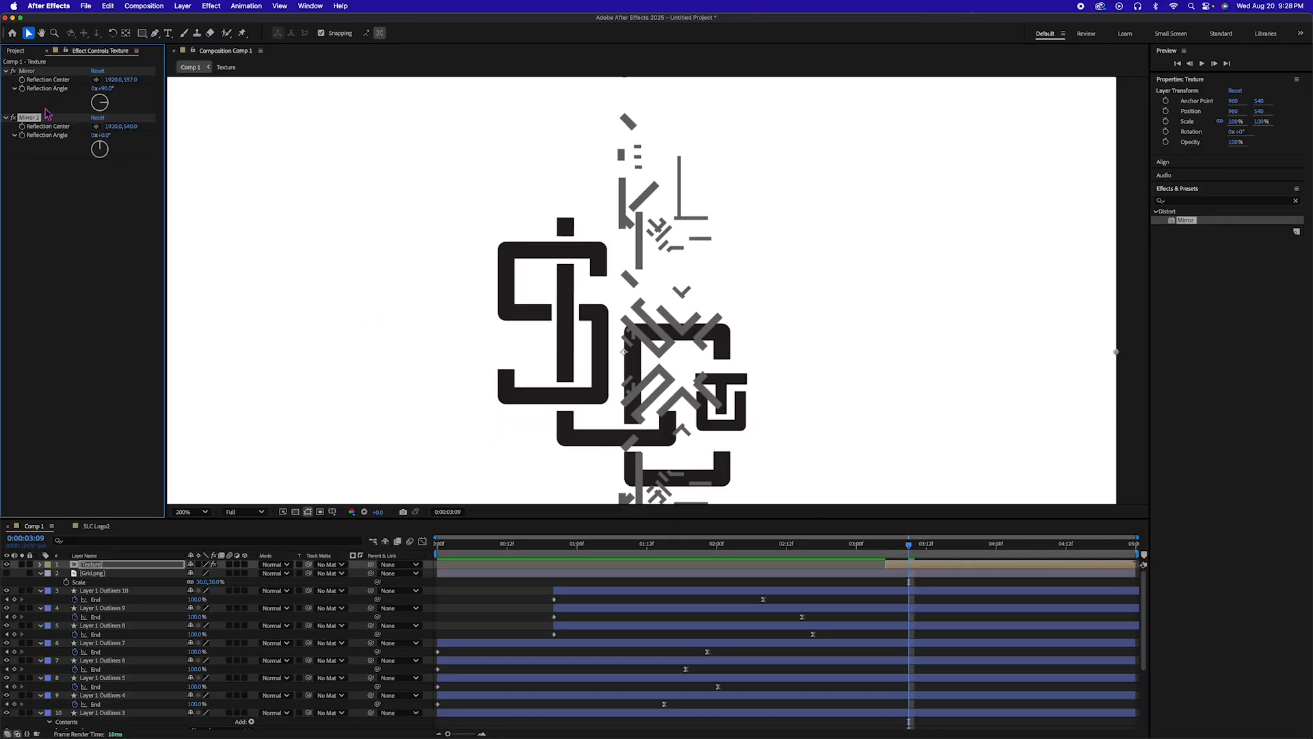
{"action": "left_click", "coordinate": [105, 137]}
{"action": "left_click_drag", "start_coordinate": [31, 121], "coordinate": [33, 71]}
Set the second Mirror effect's Reflection Angle to 180° and move its Reflection Center X to 946
{"action": "left_click", "coordinate": [105, 90]}
{"action": "type", "text": "180"}
{"action": "key", "text": "Return"}
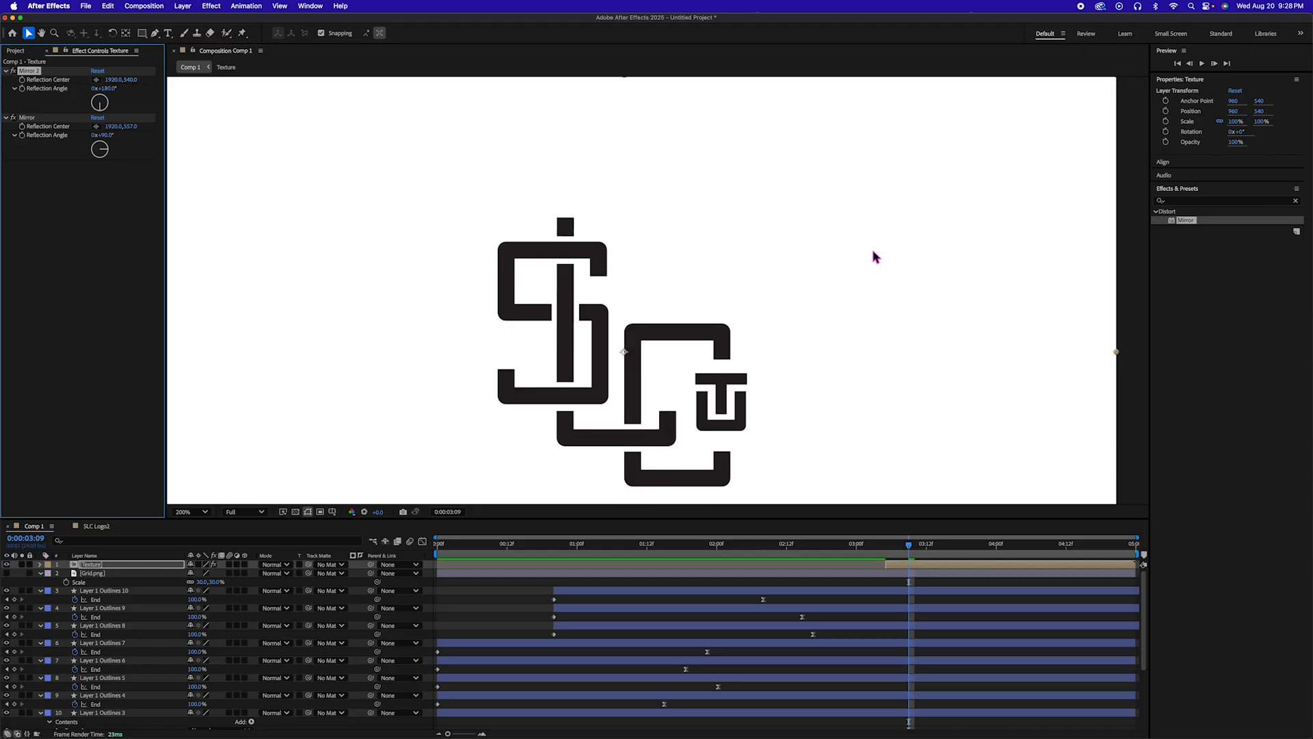
{"action": "left_click_drag", "start_coordinate": [114, 80], "coordinate": [6, 63]}
{"action": "left_click_drag", "start_coordinate": [1026, 356], "coordinate": [617, 358]}
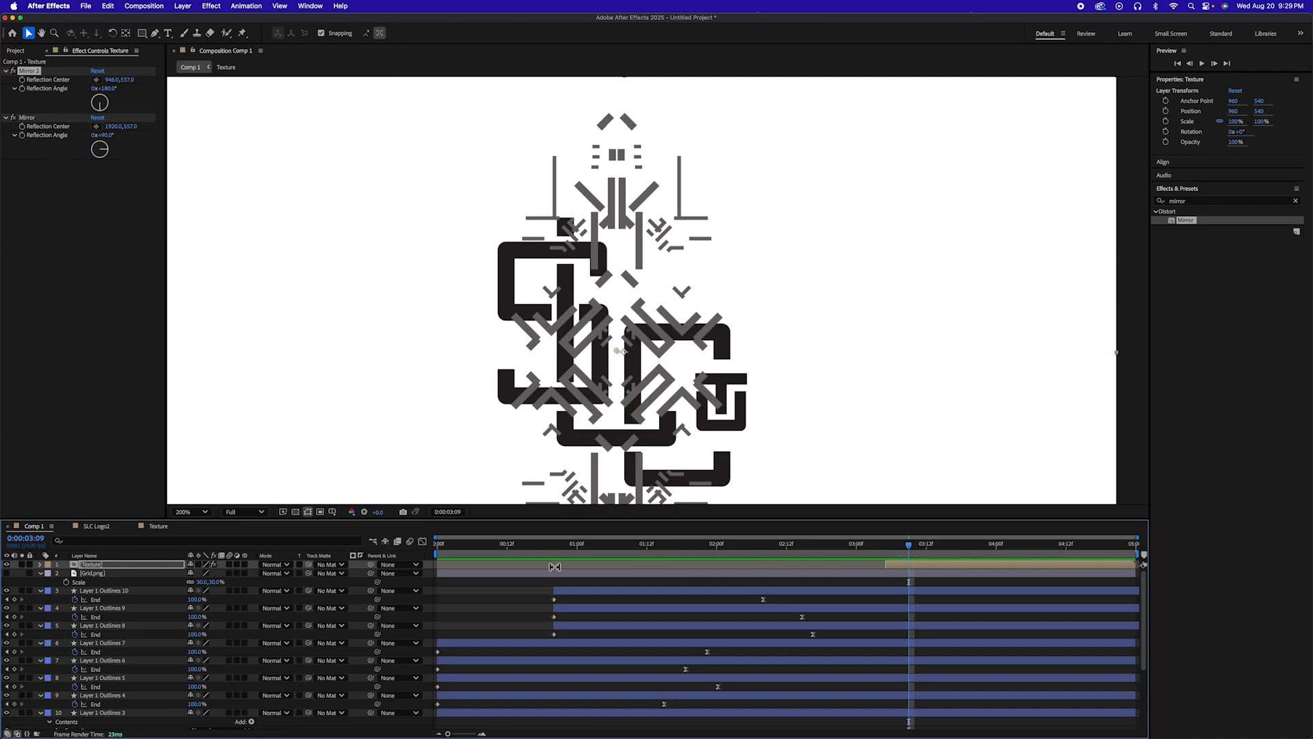
Fit the composition in the viewer, rotate the Texture layer to 90°, and scale it to 180%
{"action": "left_click", "coordinate": [187, 512]}
{"action": "left_click", "coordinate": [190, 529]}
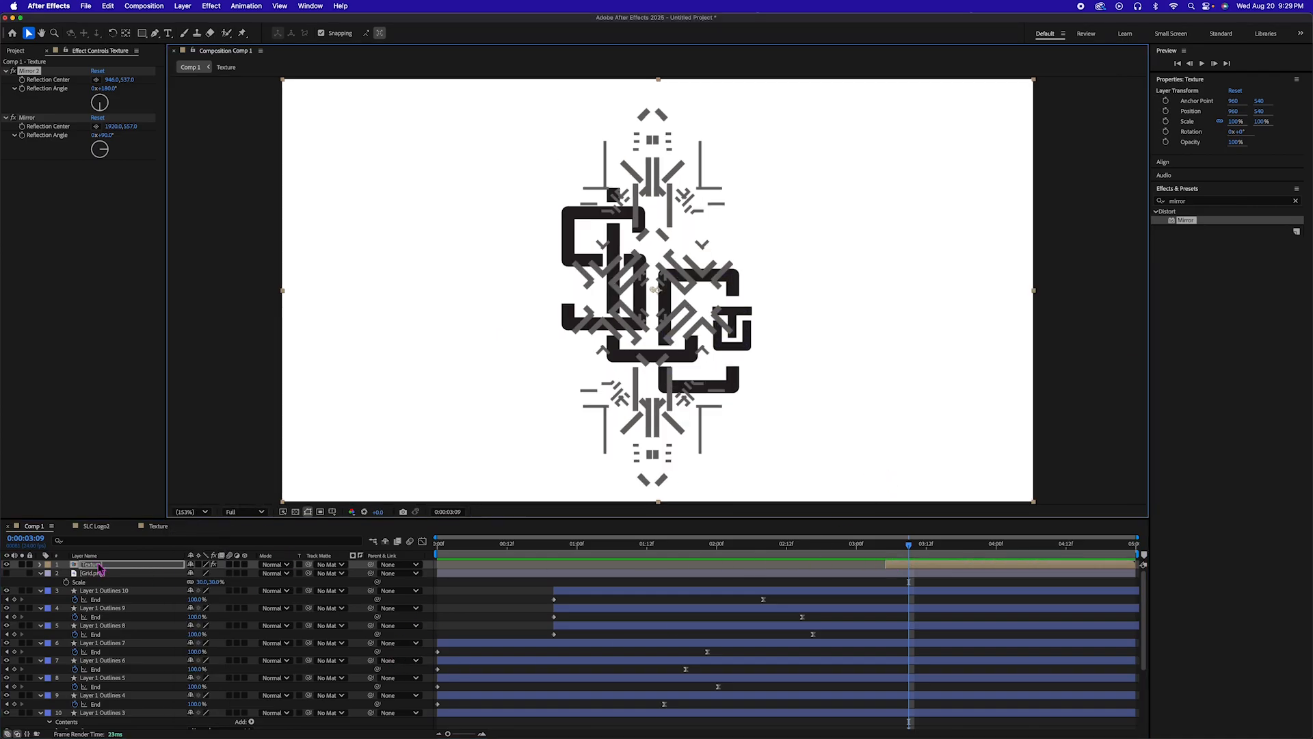
{"action": "key", "text": "r"}
{"action": "left_click", "coordinate": [204, 573]}
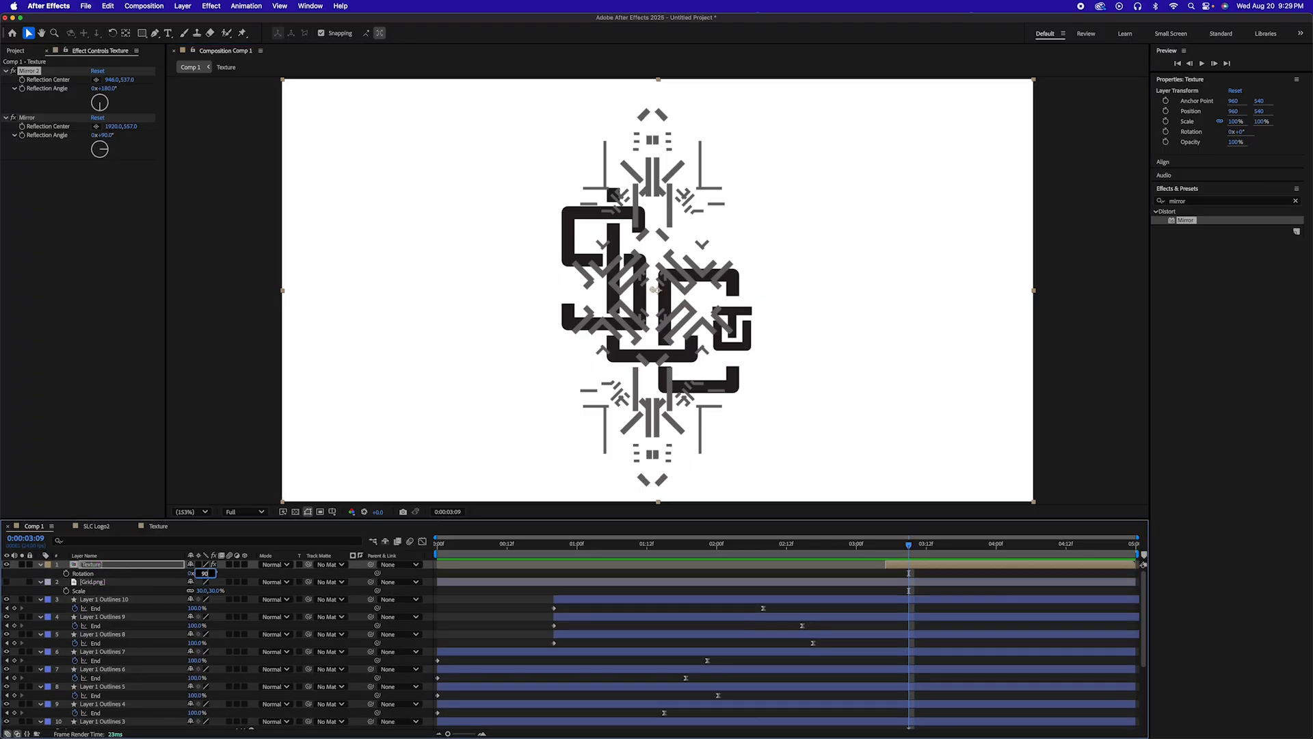
{"action": "type", "text": "90"}
{"action": "key", "text": "Return"}
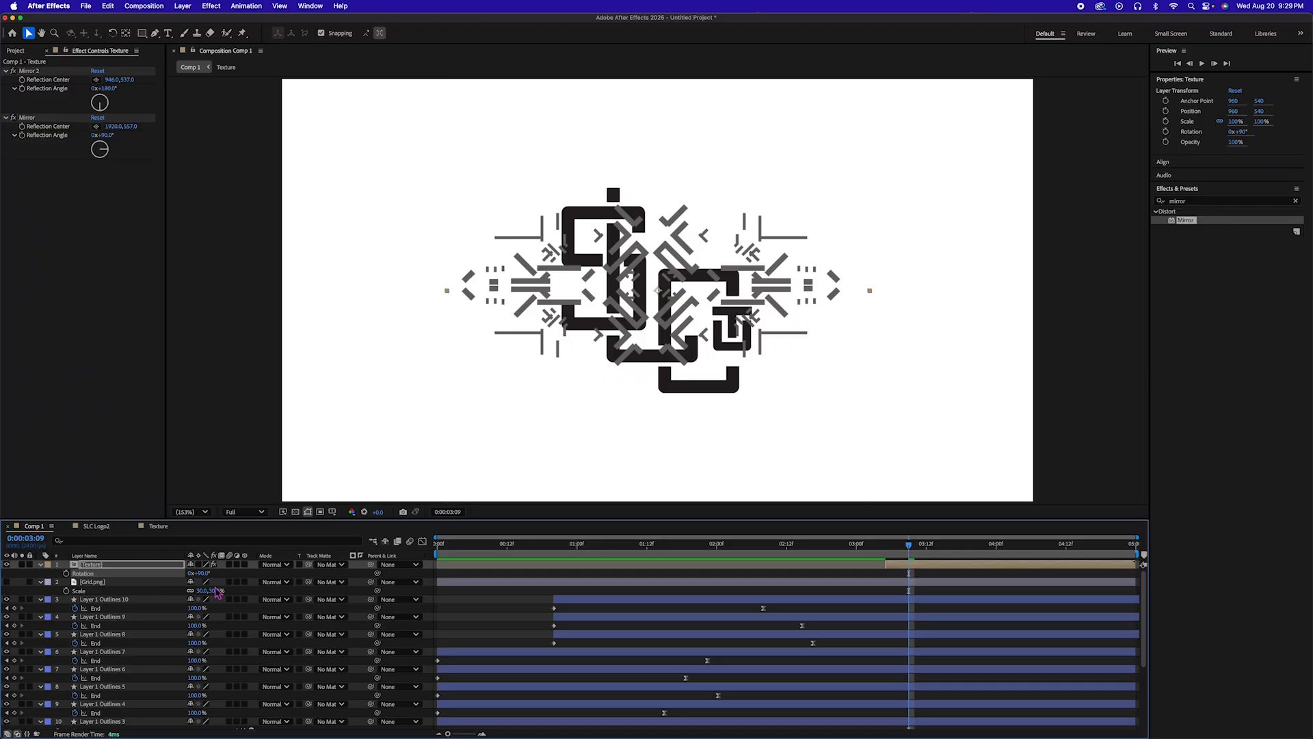
{"action": "key", "text": "s"}
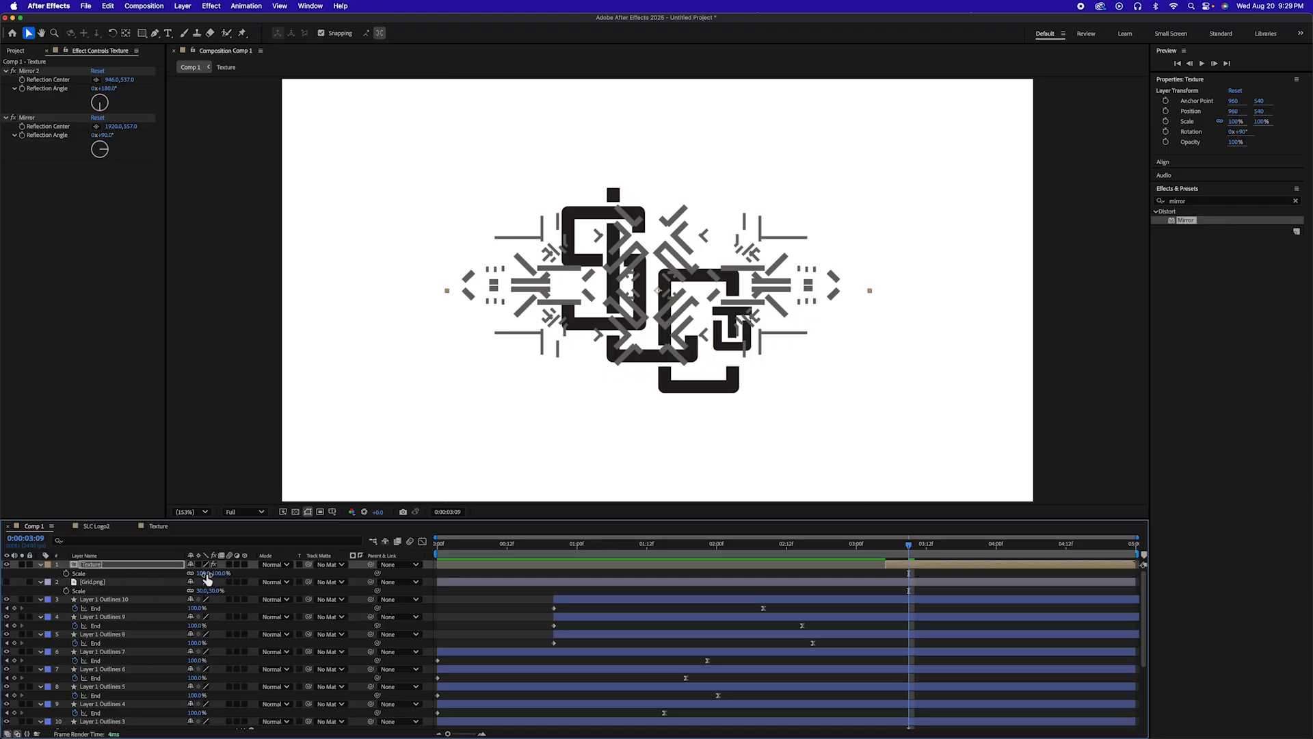
{"action": "left_click_drag", "start_coordinate": [207, 578], "coordinate": [244, 573]}
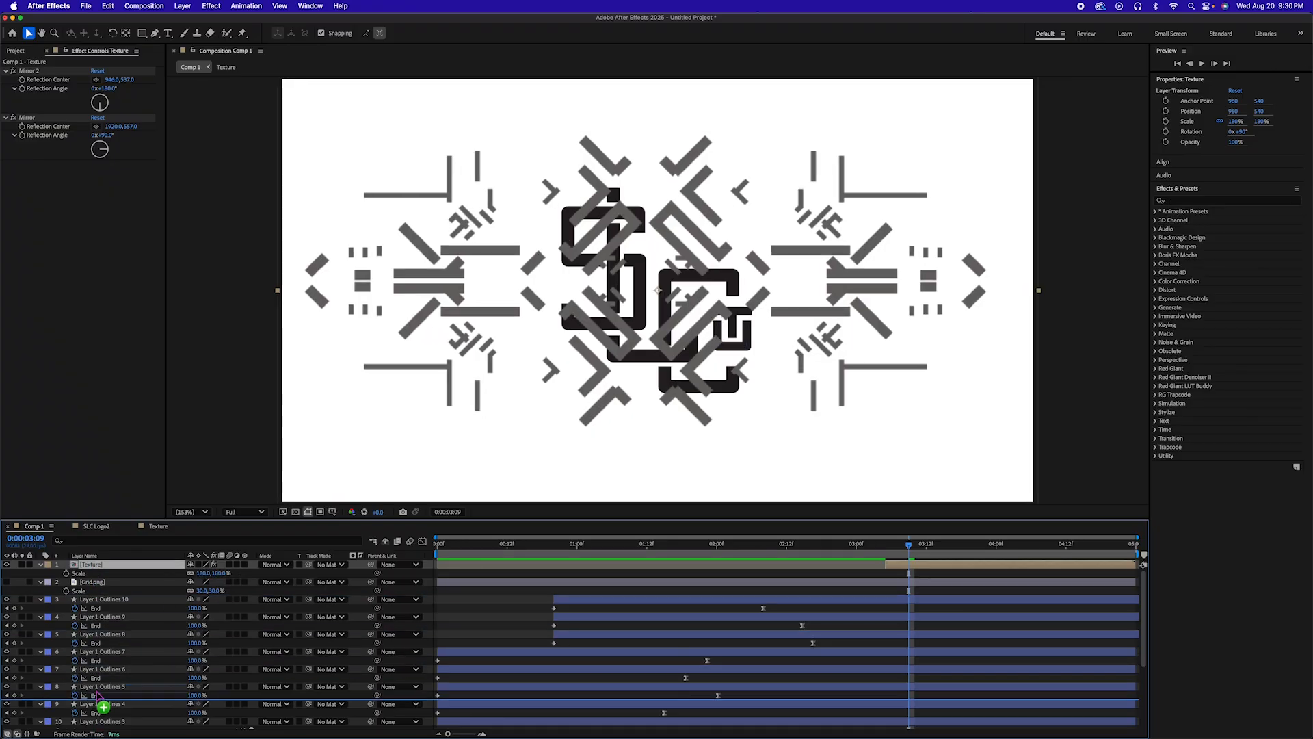
Move the Texture layer below all the logo outline layers and preview the pattern up to 0:00:03:19
{"action": "scroll", "coordinate": [93, 725], "scroll_direction": "down", "scroll_amount": 2}
{"action": "scroll", "coordinate": [92, 730], "scroll_direction": "down", "scroll_amount": 2}
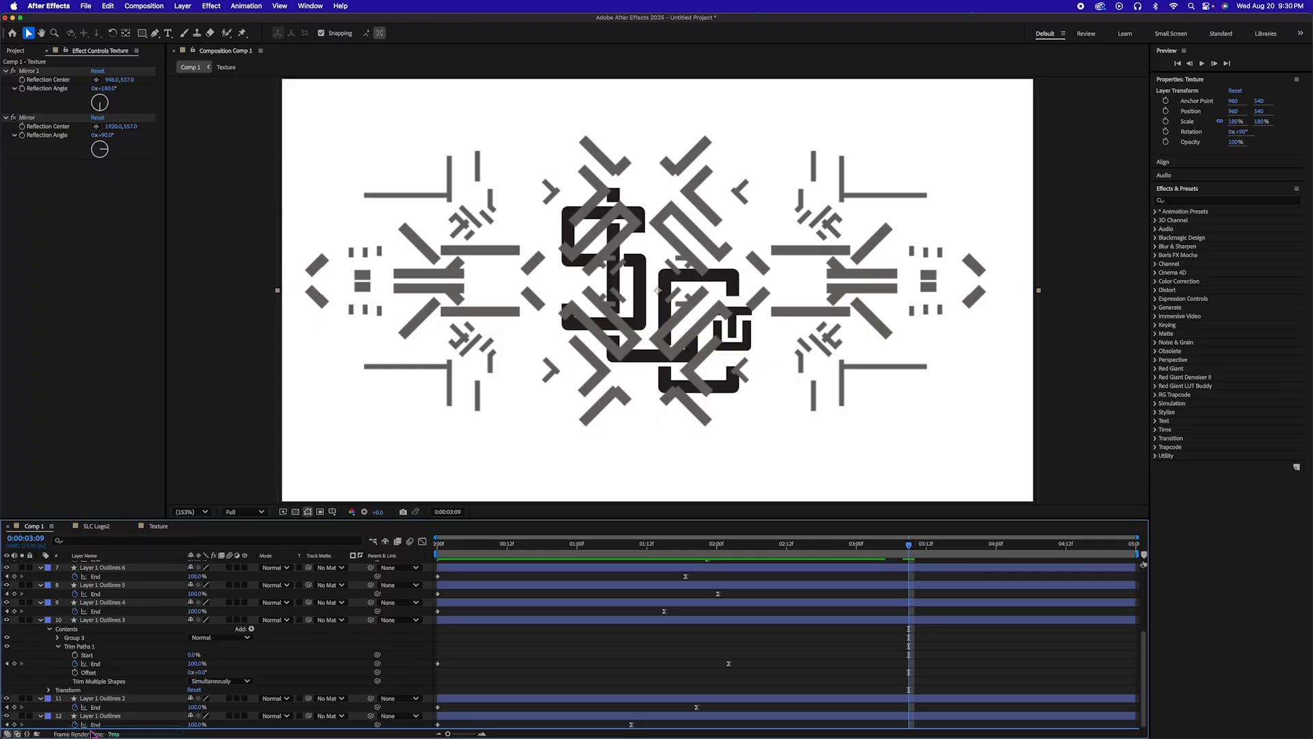
{"action": "left_click_drag", "start_coordinate": [92, 731], "coordinate": [92, 728]}
{"action": "left_click_drag", "start_coordinate": [908, 545], "coordinate": [971, 559]}
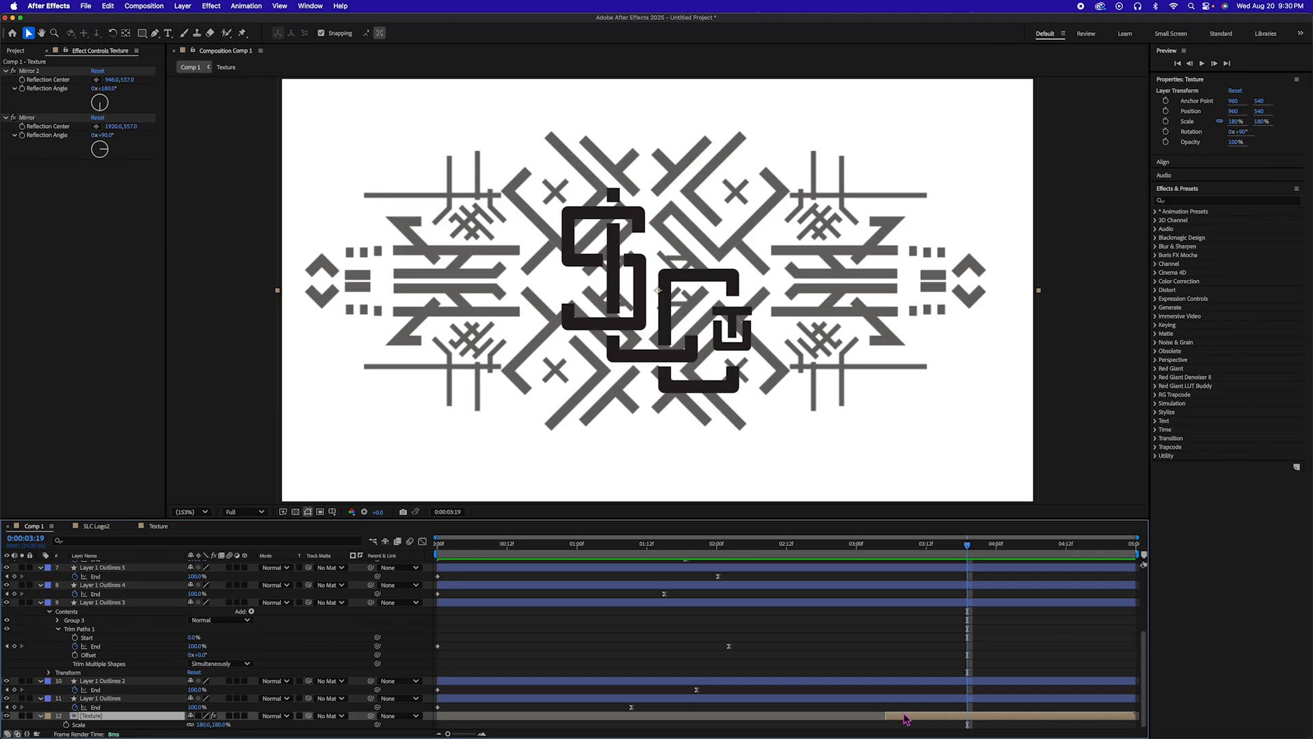
Shift the Texture layer in time to begin near the composition's start and preview it up to 0:00:00:17
{"action": "left_click_drag", "start_coordinate": [906, 718], "coordinate": [463, 600]}
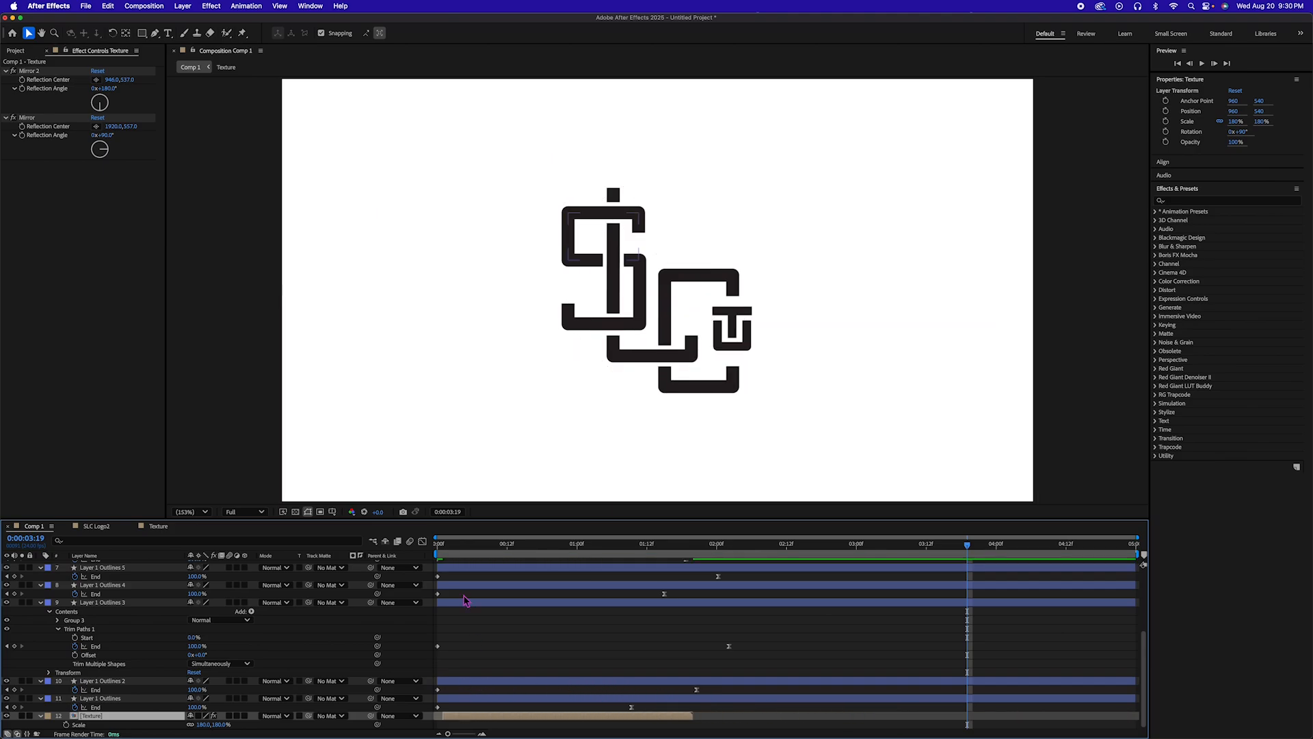
{"action": "mouse_move", "coordinate": [443, 547]}
{"action": "left_mouse_down"}
{"action": "mouse_move", "coordinate": [621, 547]}
{"action": "mouse_move", "coordinate": [519, 547]}
{"action": "mouse_move", "coordinate": [431, 582]}
{"action": "mouse_move", "coordinate": [535, 574]}
{"action": "mouse_move", "coordinate": [536, 586]}
{"action": "left_mouse_up"}
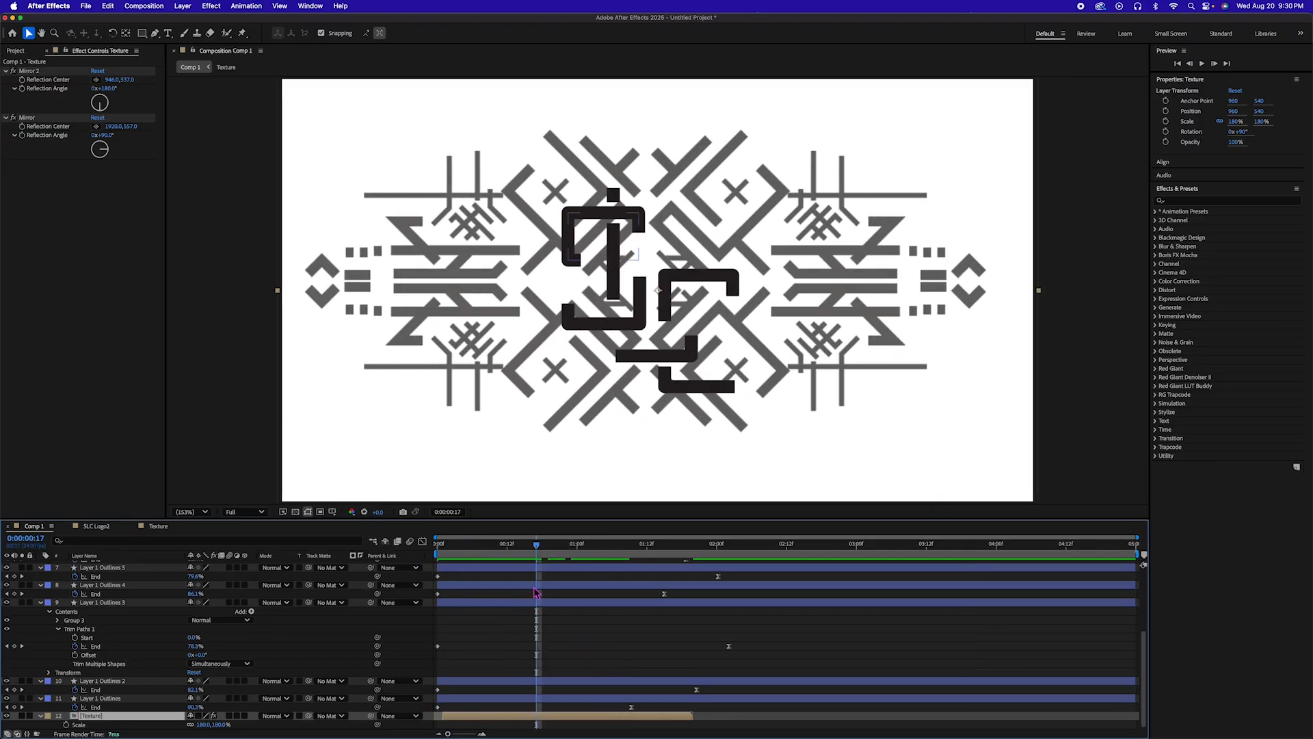
Shift all ten Layer 1 Outlines layers about 7 frames later in time and scrub through the logo animation
{"action": "left_click", "coordinate": [554, 699]}
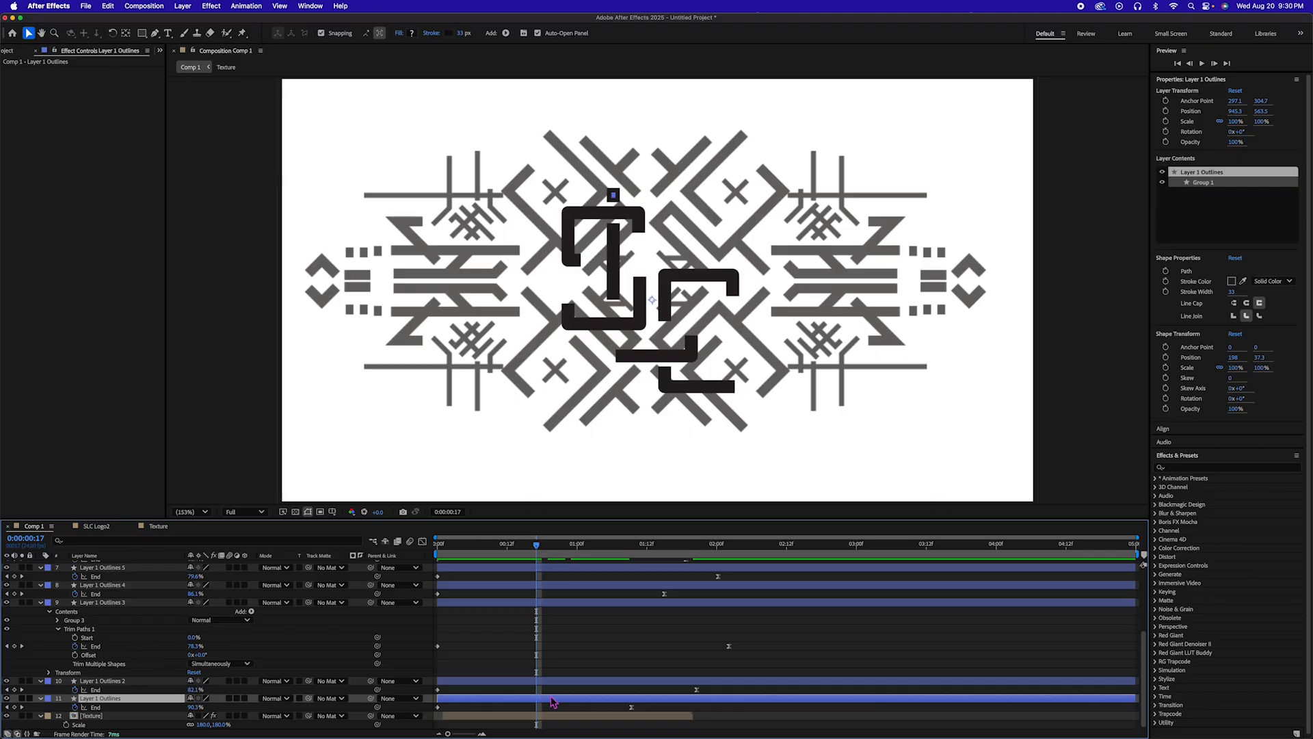
{"action": "scroll", "coordinate": [554, 701], "scroll_direction": "up", "scroll_amount": 5}
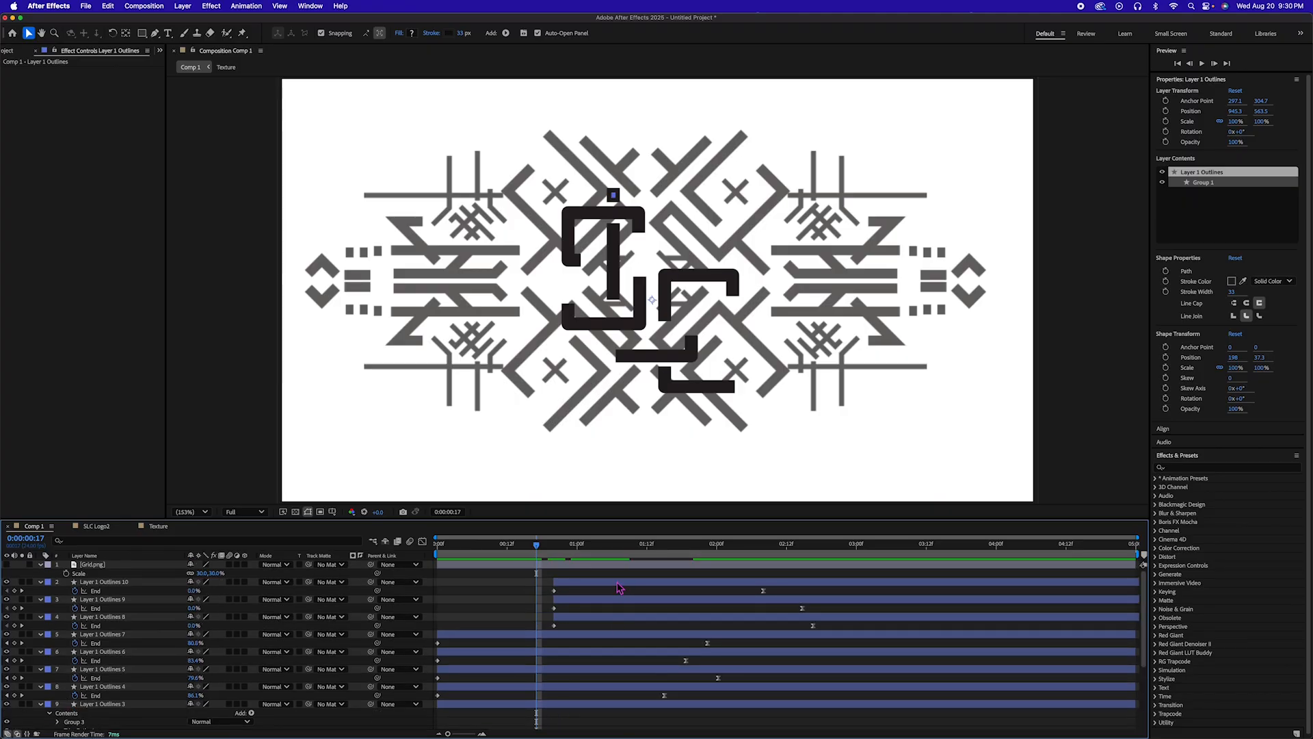
{"action": "left_click", "coordinate": [618, 582], "text": "shift"}
{"action": "left_click_drag", "start_coordinate": [611, 588], "coordinate": [680, 588]}
{"action": "mouse_move", "coordinate": [533, 547]}
{"action": "left_mouse_down"}
{"action": "mouse_move", "coordinate": [389, 553]}
{"action": "mouse_move", "coordinate": [605, 556]}
{"action": "mouse_move", "coordinate": [690, 576]}
{"action": "mouse_move", "coordinate": [657, 587]}
{"action": "left_mouse_up"}
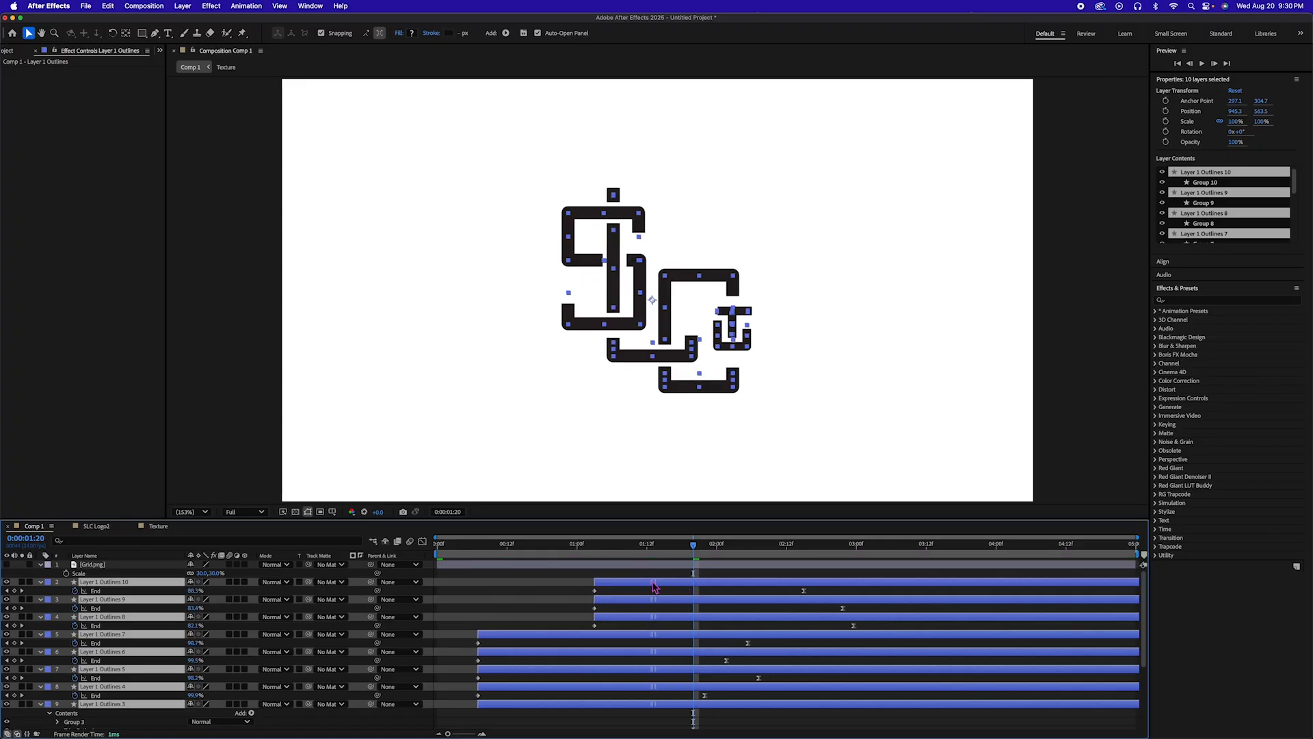
{"action": "left_click", "coordinate": [520, 573]}
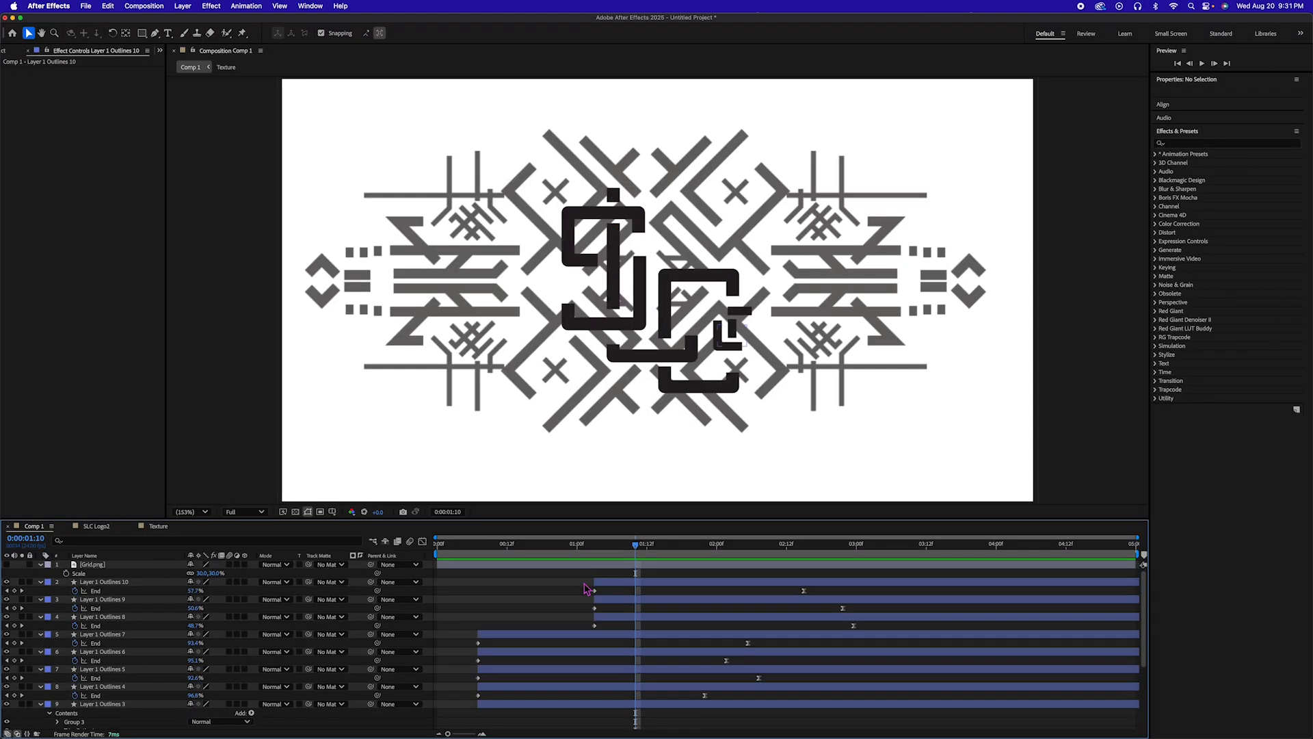
Set the stroke color of all ten Layer 1 Outlines layers to white (FFFFFF)
{"action": "left_click", "coordinate": [628, 587]}
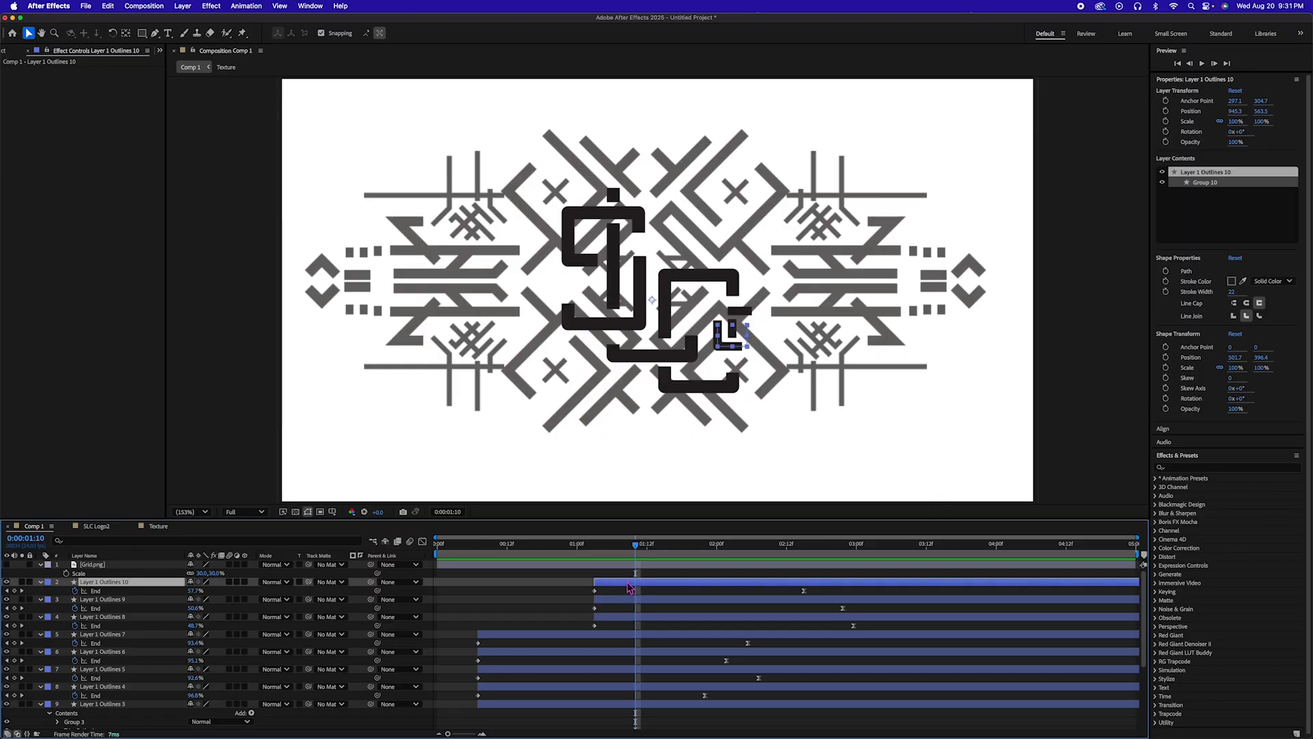
{"action": "scroll", "coordinate": [622, 612], "scroll_direction": "down", "scroll_amount": 3}
{"action": "key", "text": "super+a"}
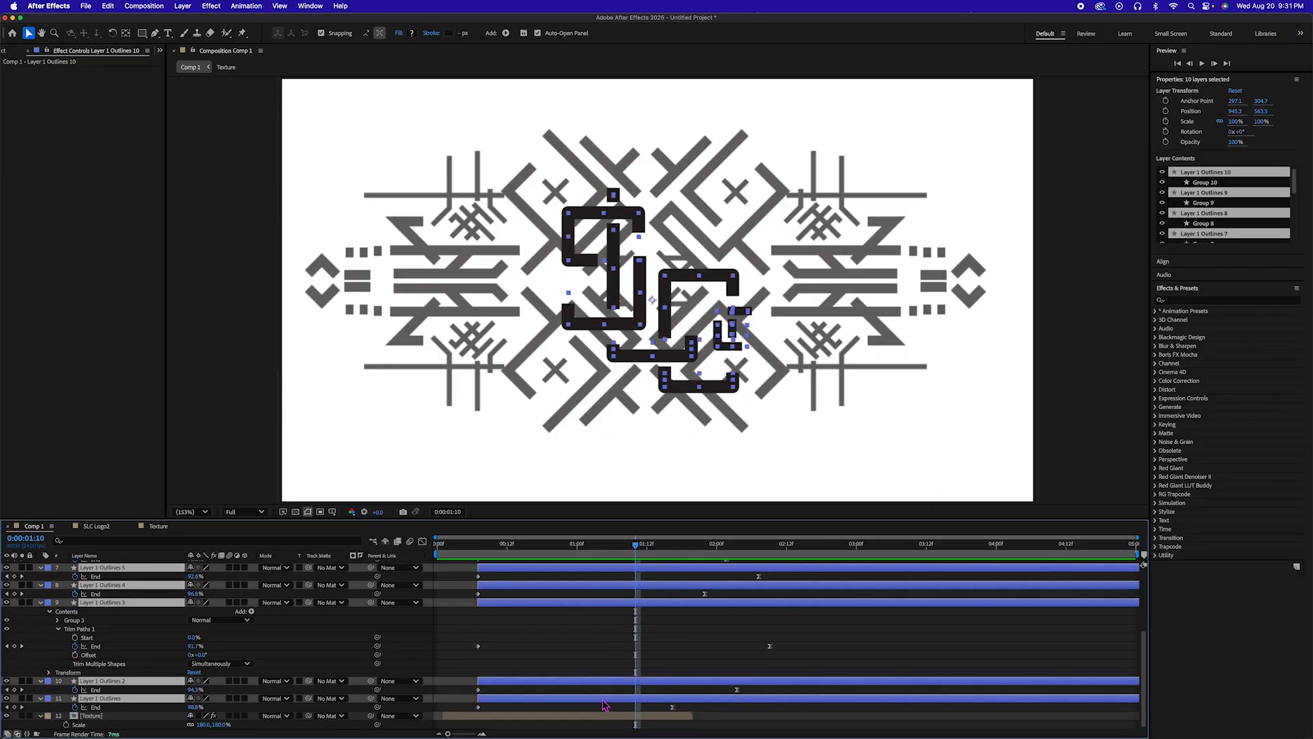
{"action": "left_click", "coordinate": [449, 33]}
{"action": "left_click_drag", "start_coordinate": [386, 322], "coordinate": [232, 220]}
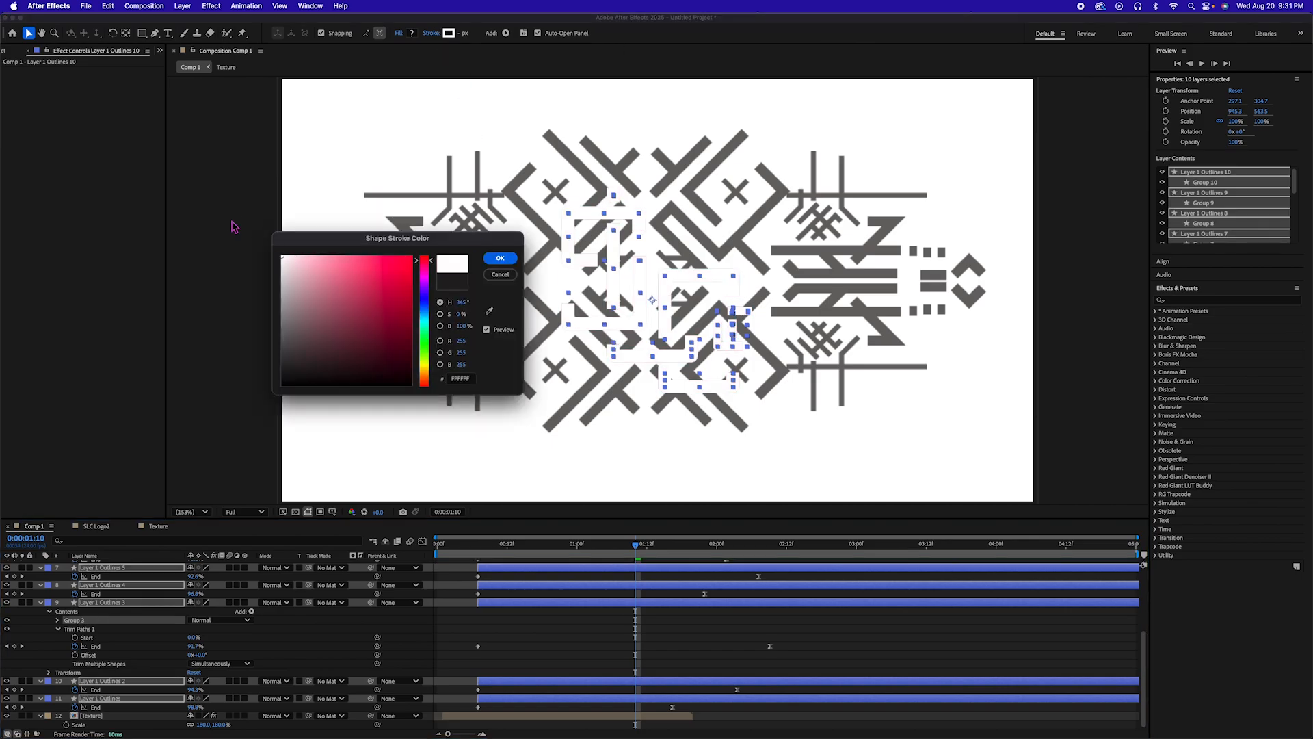
{"action": "left_click", "coordinate": [499, 259]}
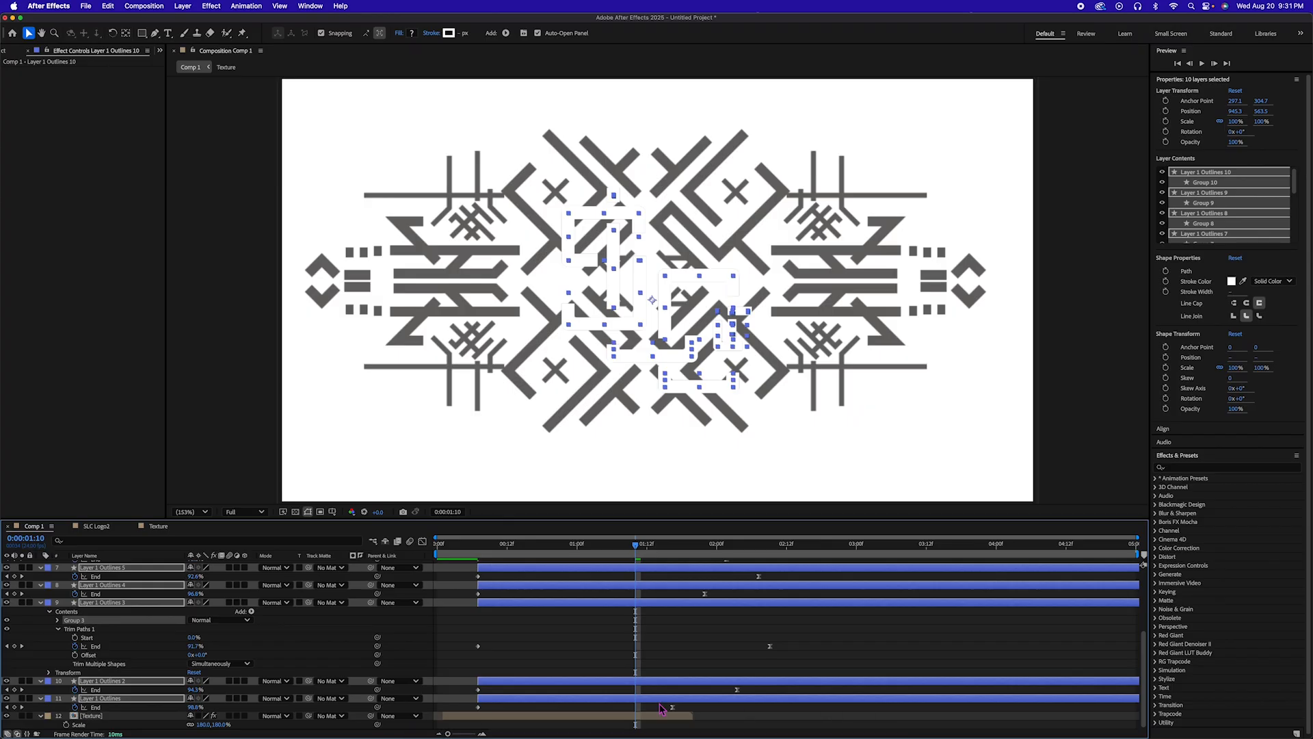
Create a blue 1920 × 1080 px solid and place it beneath the Texture layer as the background
{"action": "left_click", "coordinate": [628, 718]}
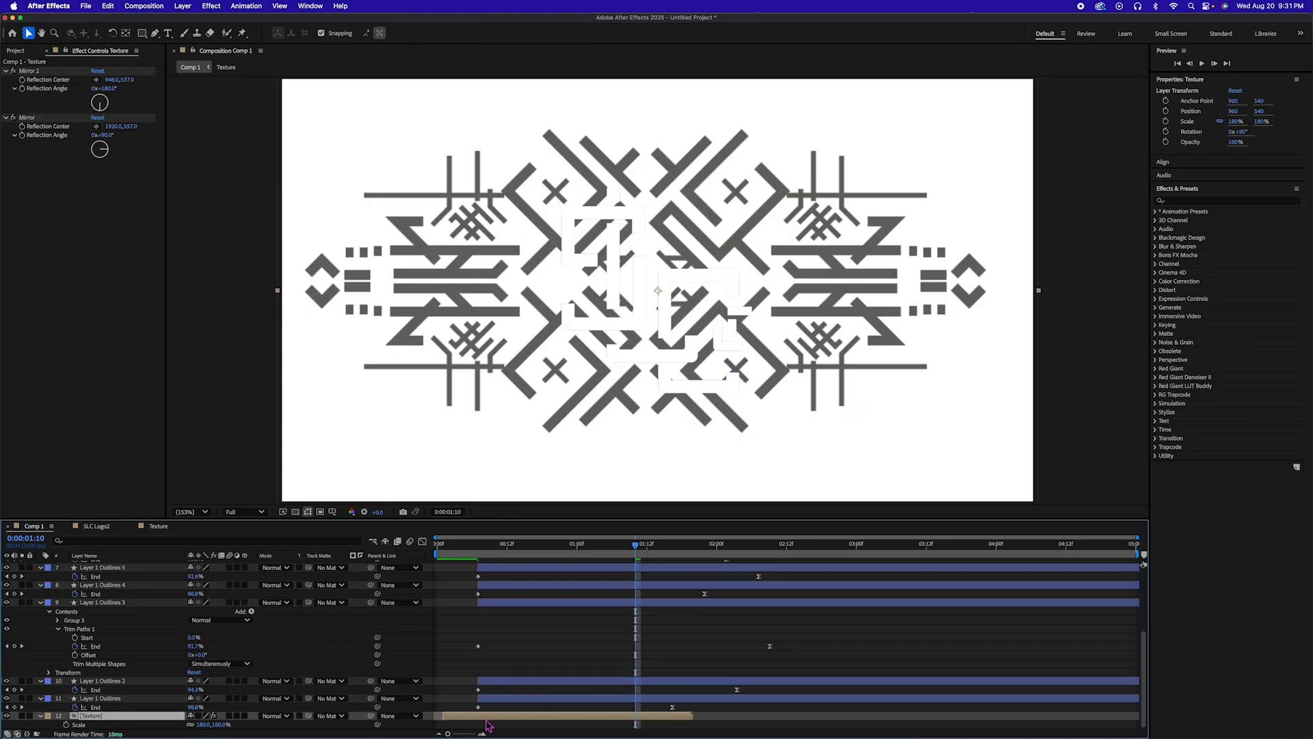
{"action": "key", "text": "super+y"}
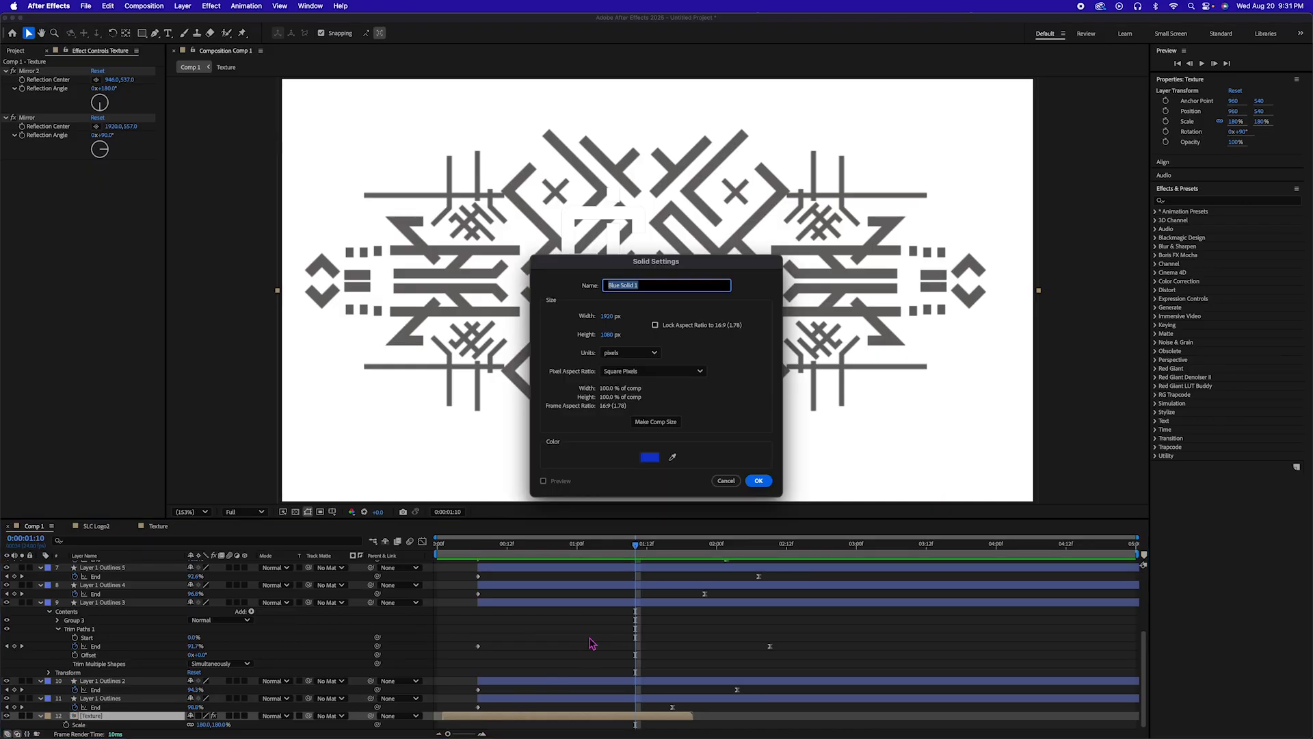
{"action": "left_click", "coordinate": [725, 480]}
{"action": "right_click", "coordinate": [277, 659]}
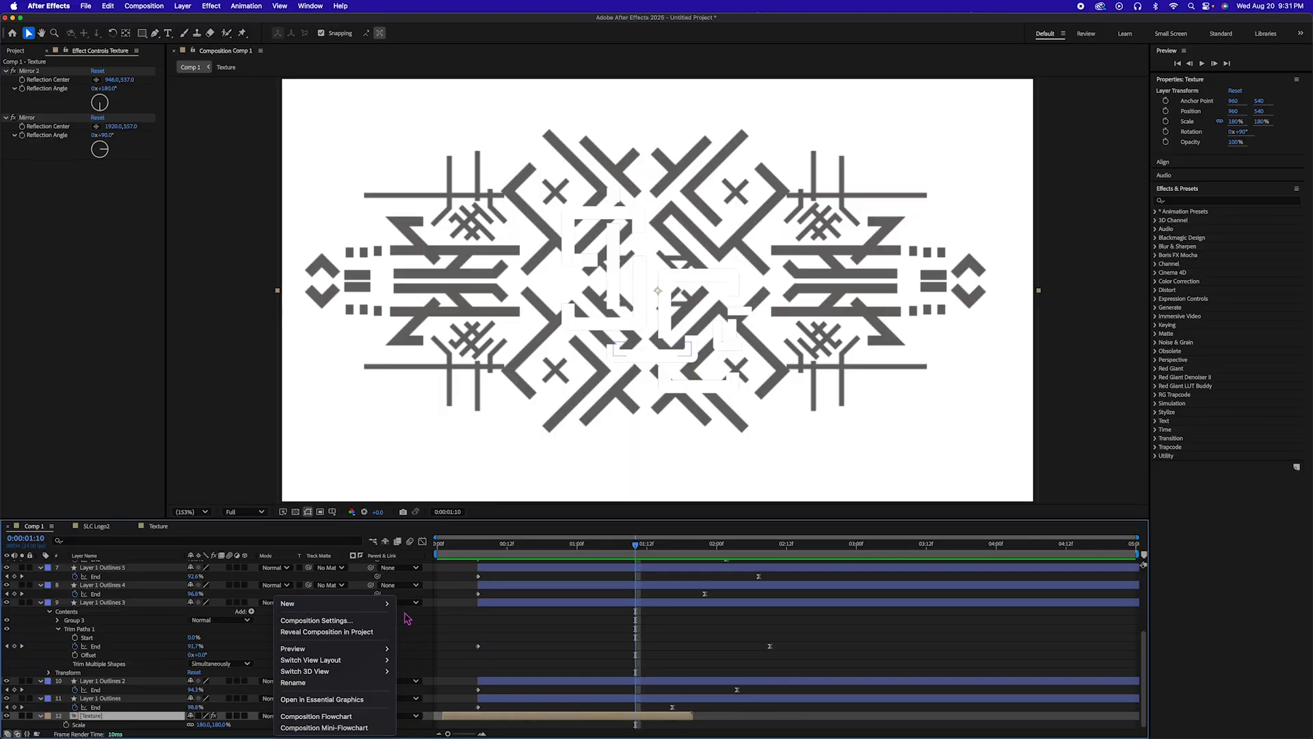
{"action": "mouse_move", "coordinate": [390, 604]}
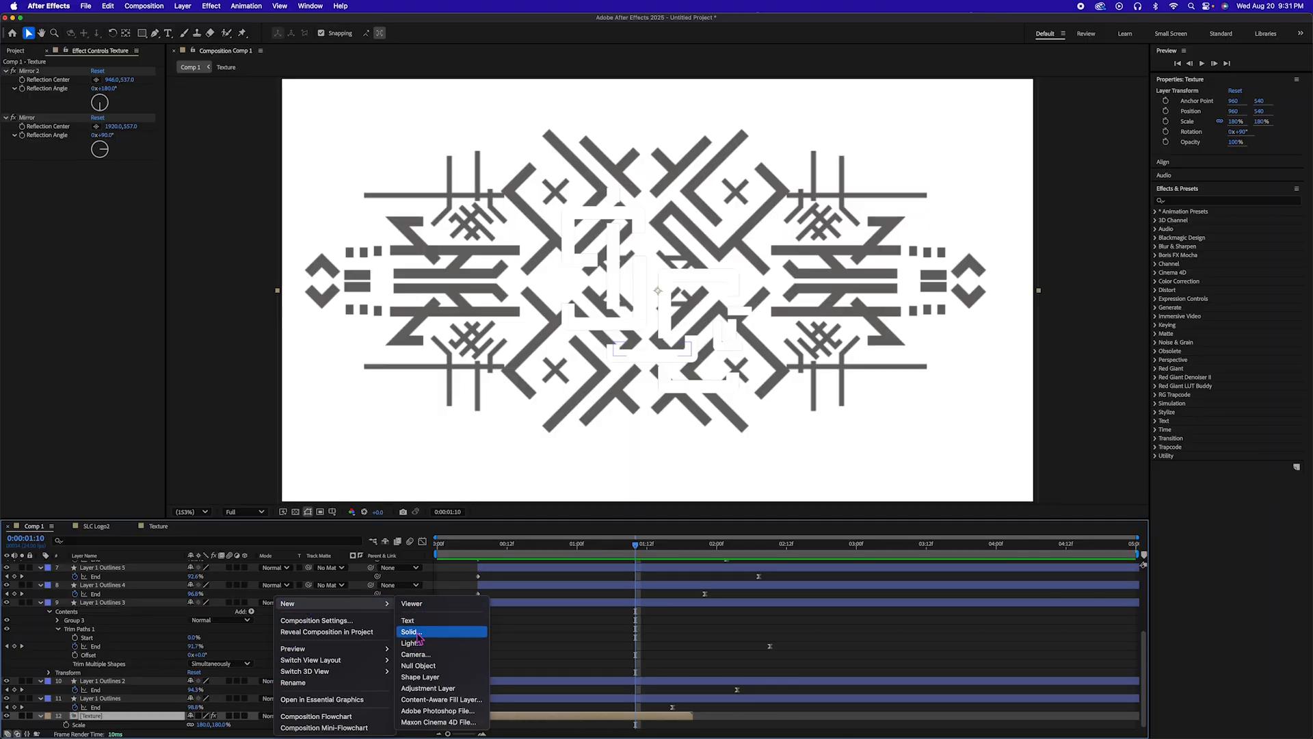
{"action": "left_click", "coordinate": [414, 632]}
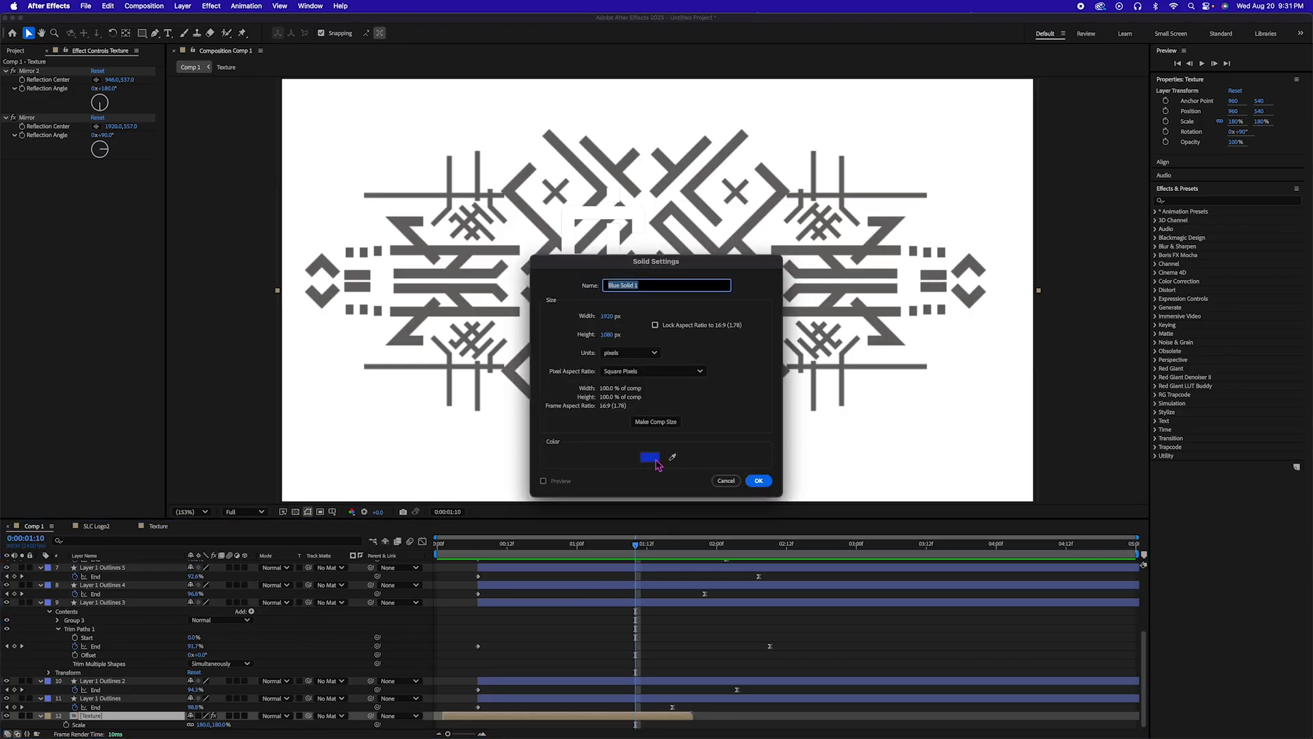
{"action": "left_click", "coordinate": [758, 480]}
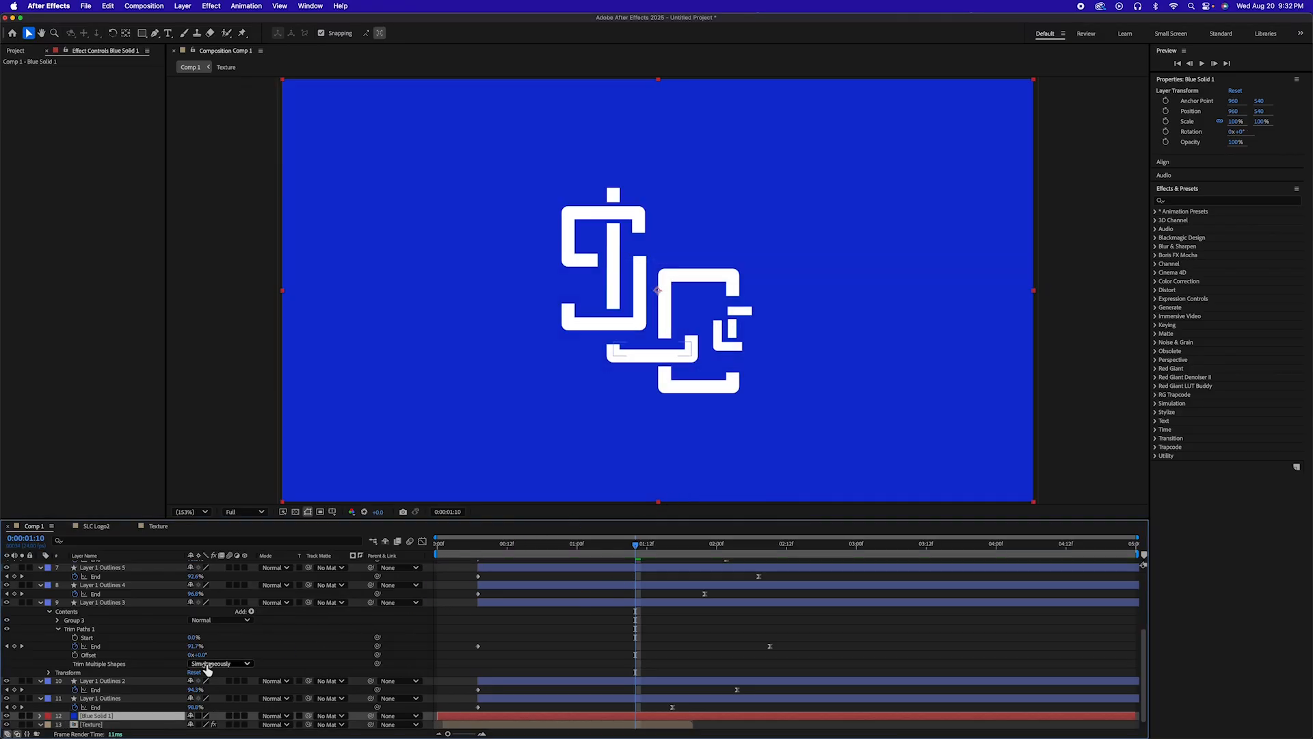
{"action": "left_click_drag", "start_coordinate": [104, 732], "coordinate": [104, 734]}
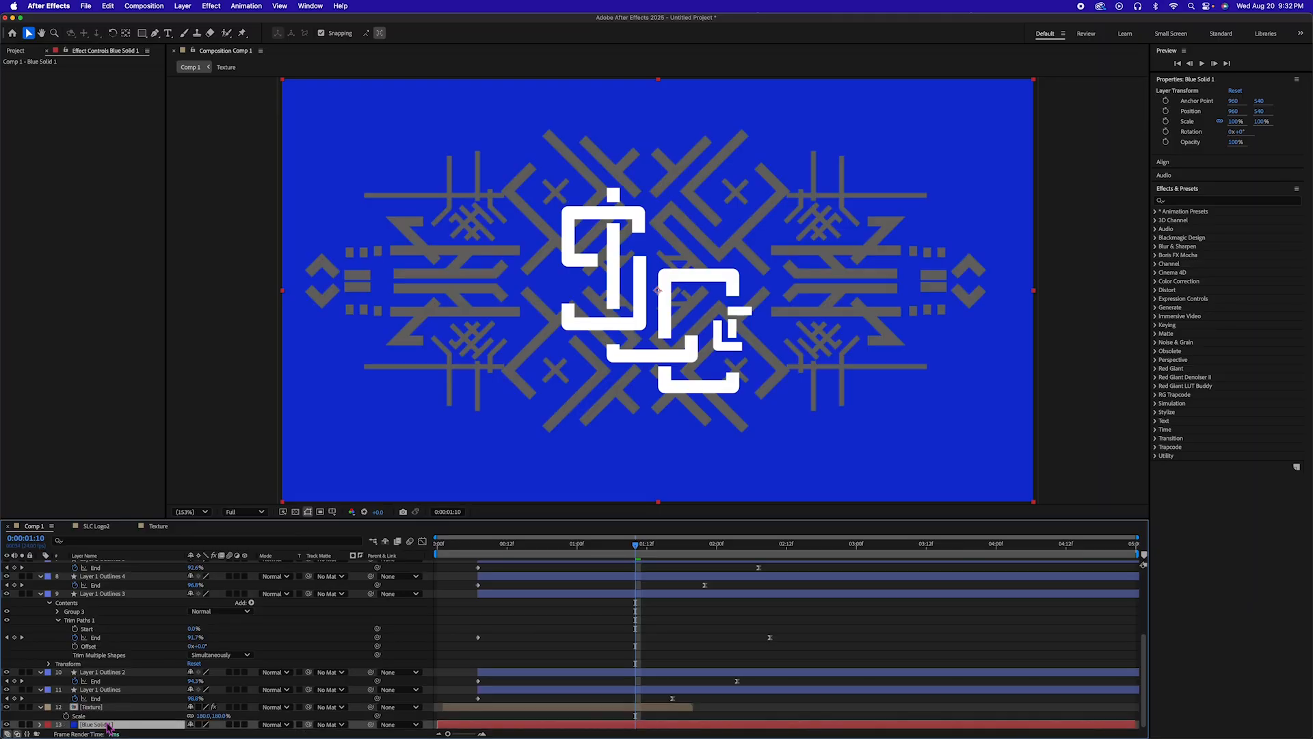
Preview the pattern over the blue background and set the Texture layer's blending mode to Overlay
{"action": "left_click", "coordinate": [616, 710]}
{"action": "left_click_drag", "start_coordinate": [636, 545], "coordinate": [598, 553]}
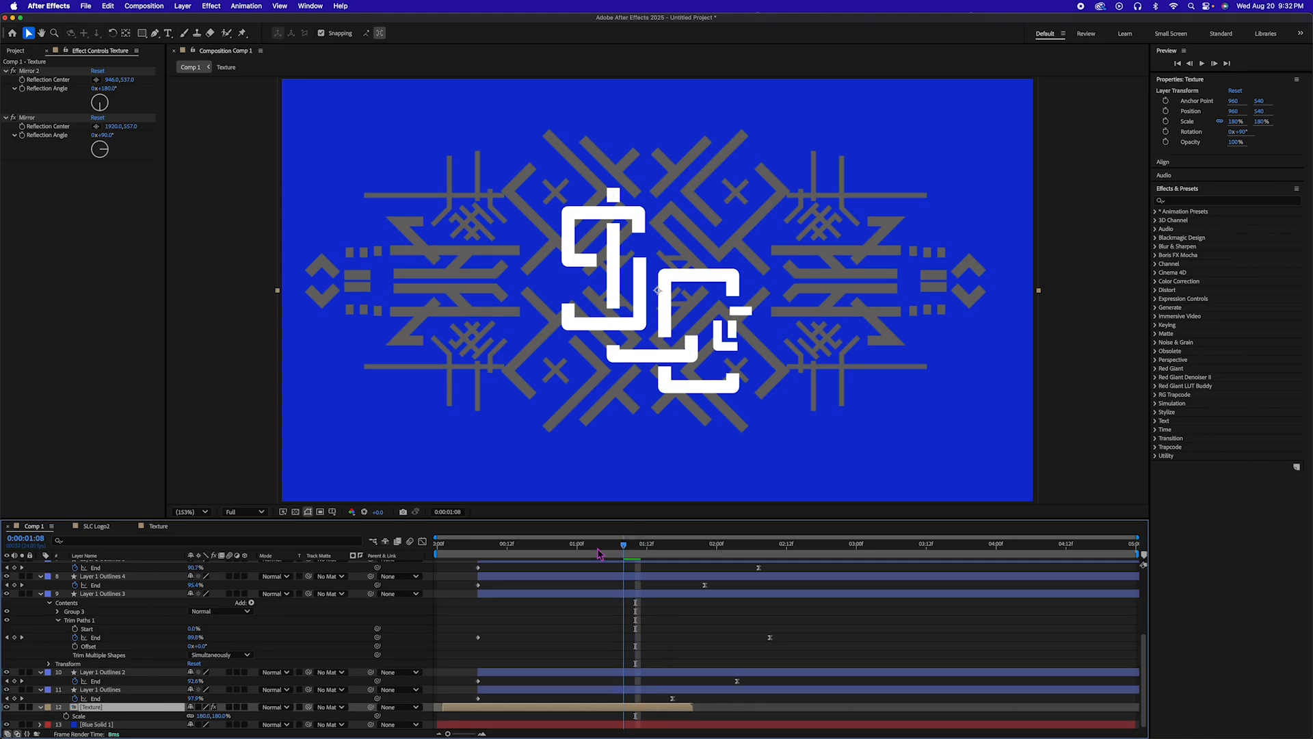
{"action": "key", "text": "space"}
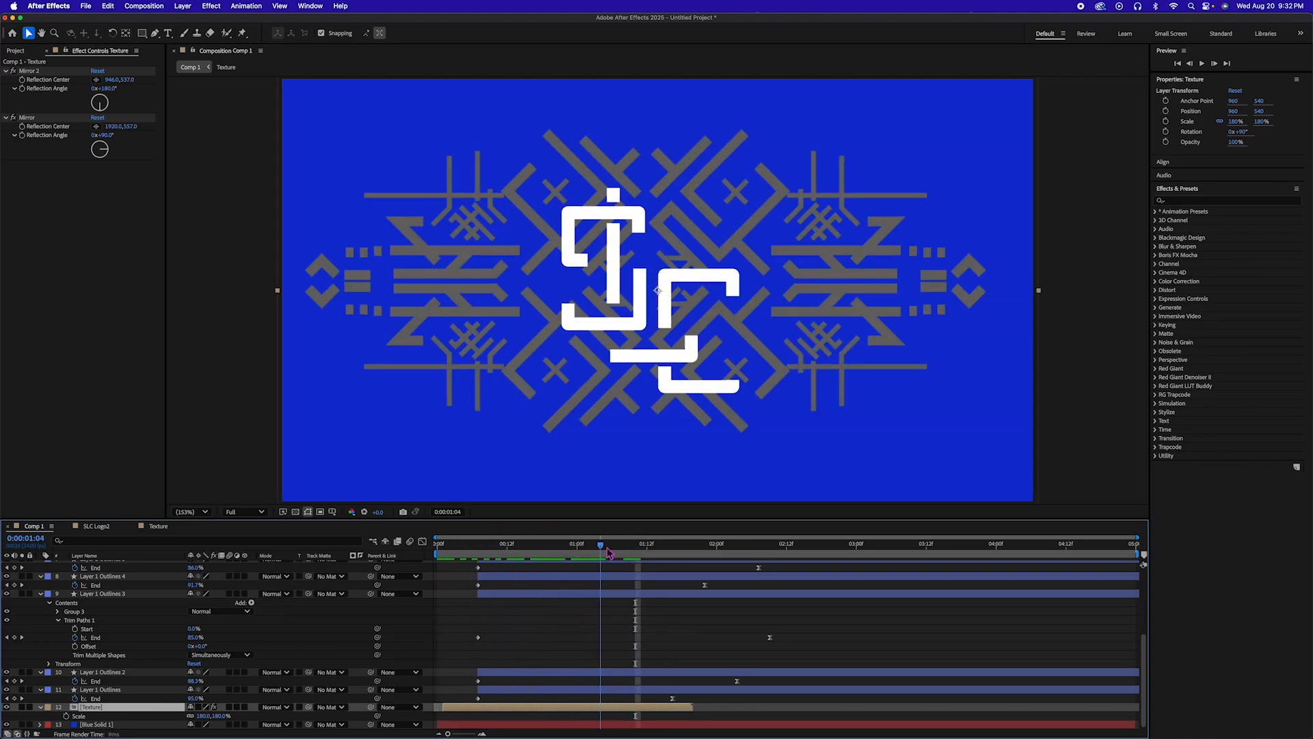
{"action": "key", "text": "space"}
{"action": "left_click", "coordinate": [274, 707]}
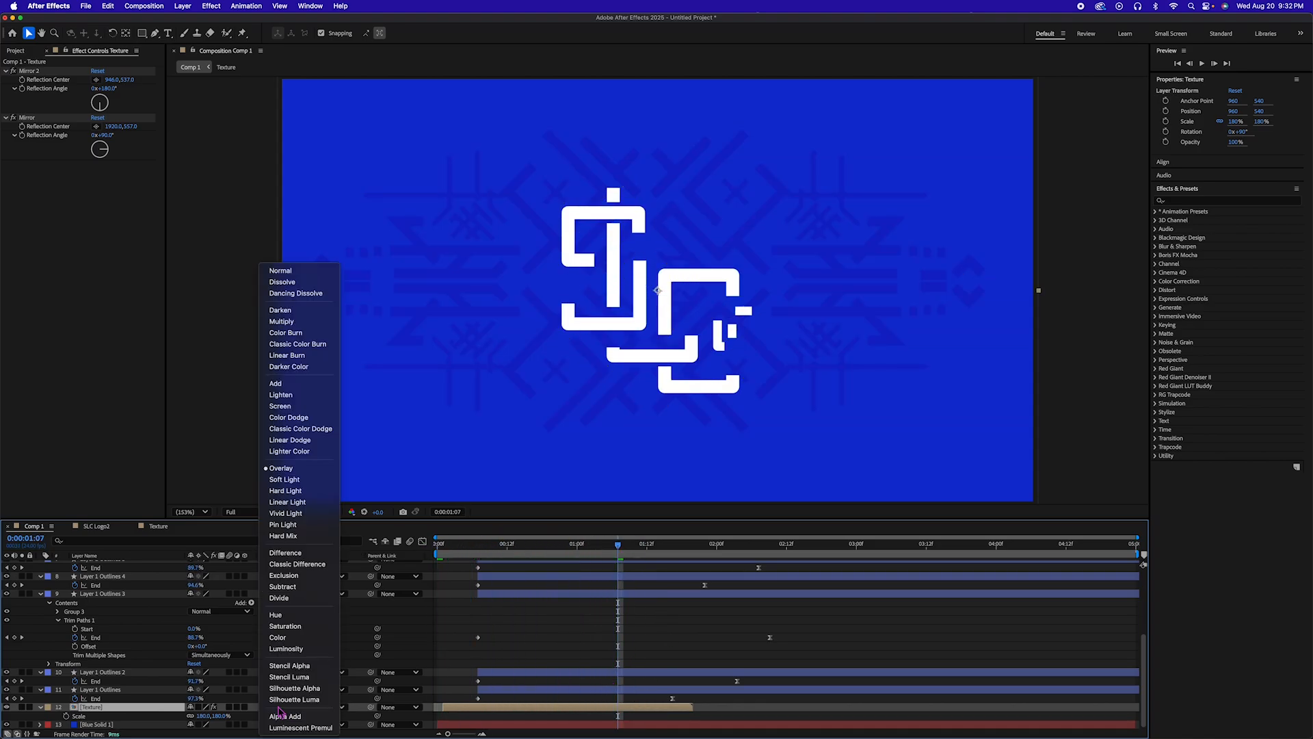
{"action": "left_click", "coordinate": [293, 471]}
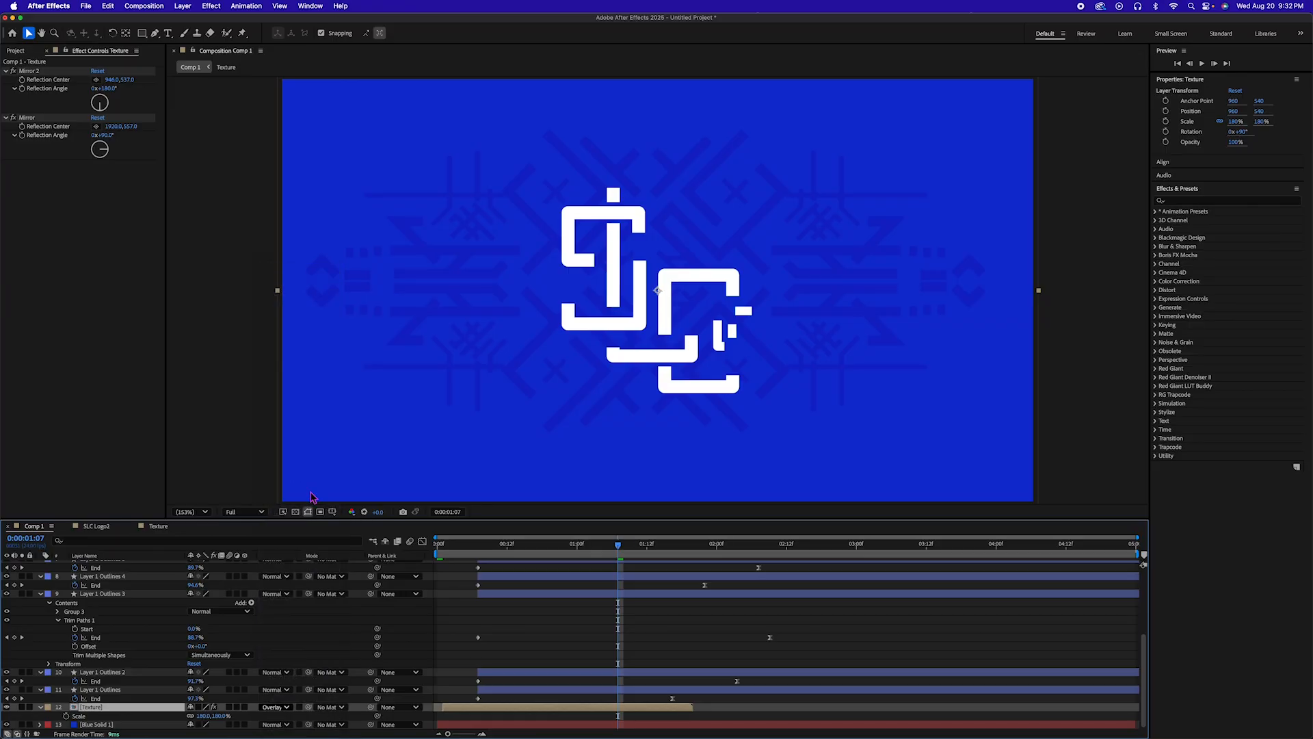
Apply the Gradient Ramp effect to the blue solid and set its Ramp Shape to Radial Ramp
{"action": "left_click", "coordinate": [599, 727]}
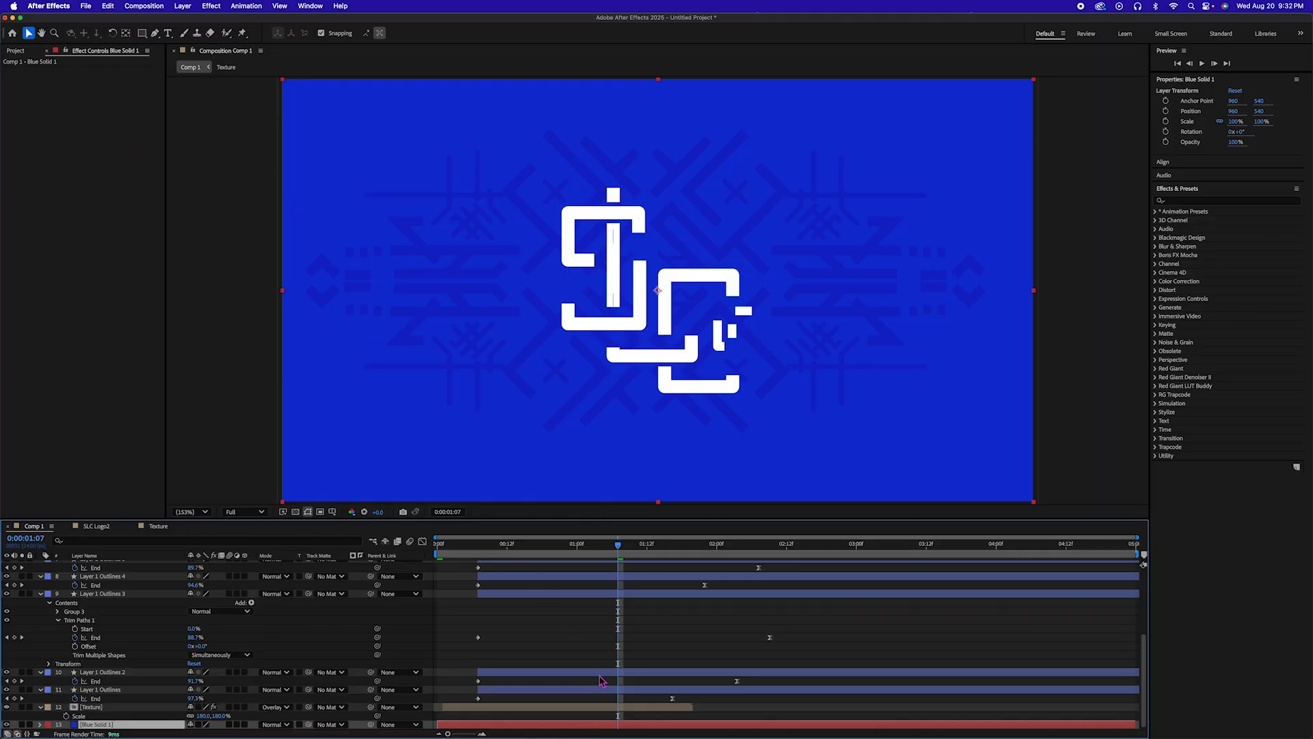
{"action": "left_click", "coordinate": [1224, 201]}
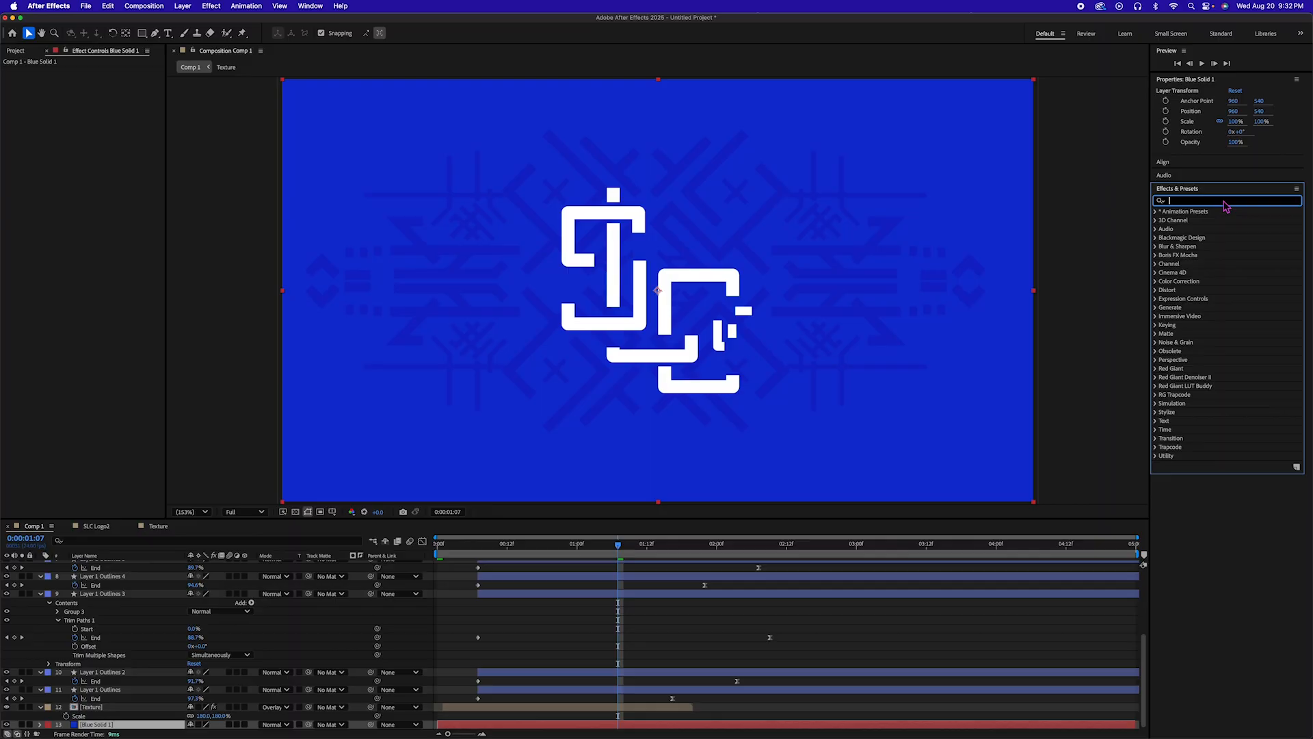
{"action": "type", "text": "ramp"}
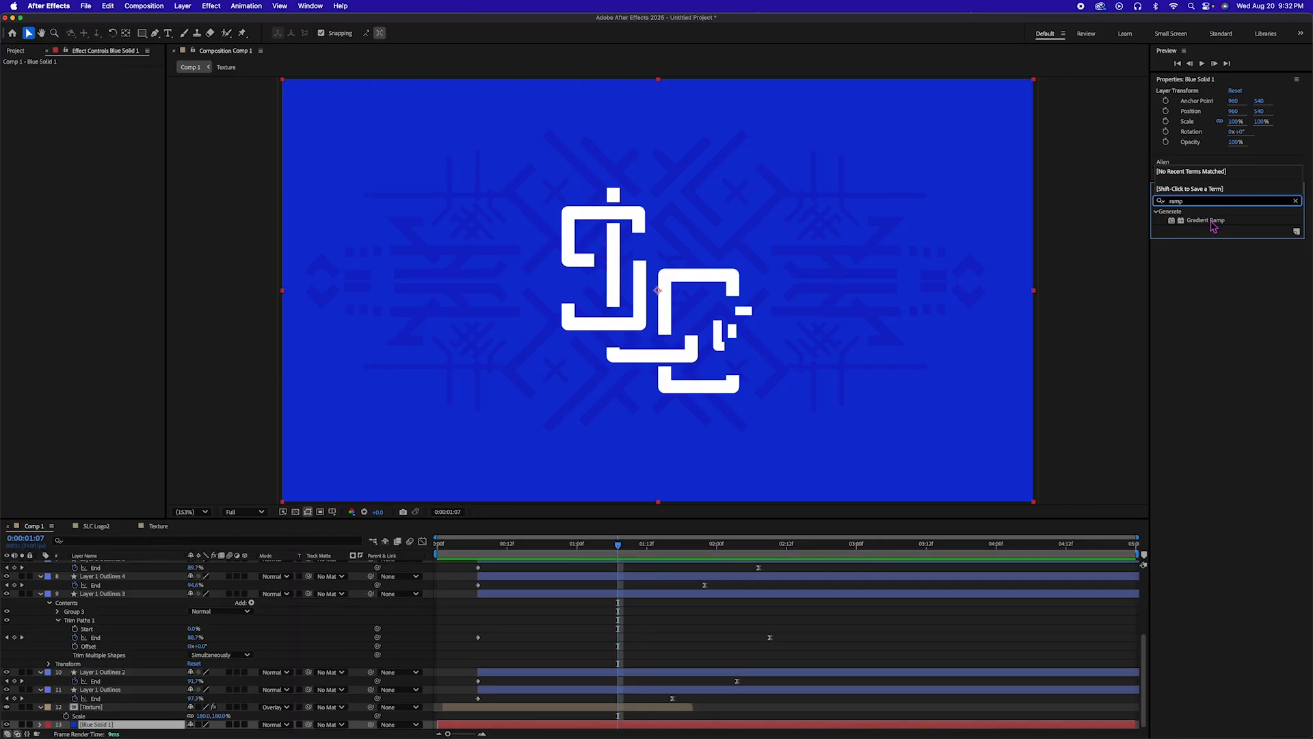
{"action": "left_click_drag", "start_coordinate": [1212, 226], "coordinate": [656, 732]}
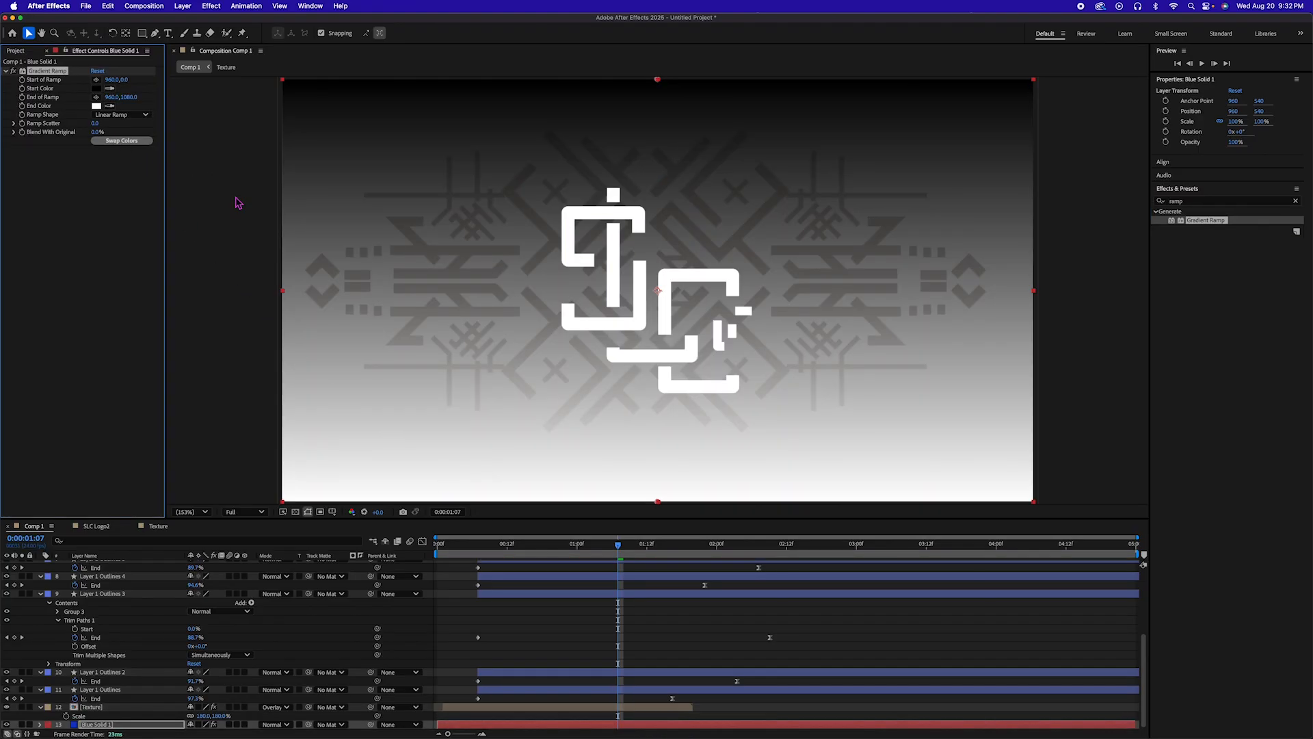
{"action": "left_click", "coordinate": [128, 118]}
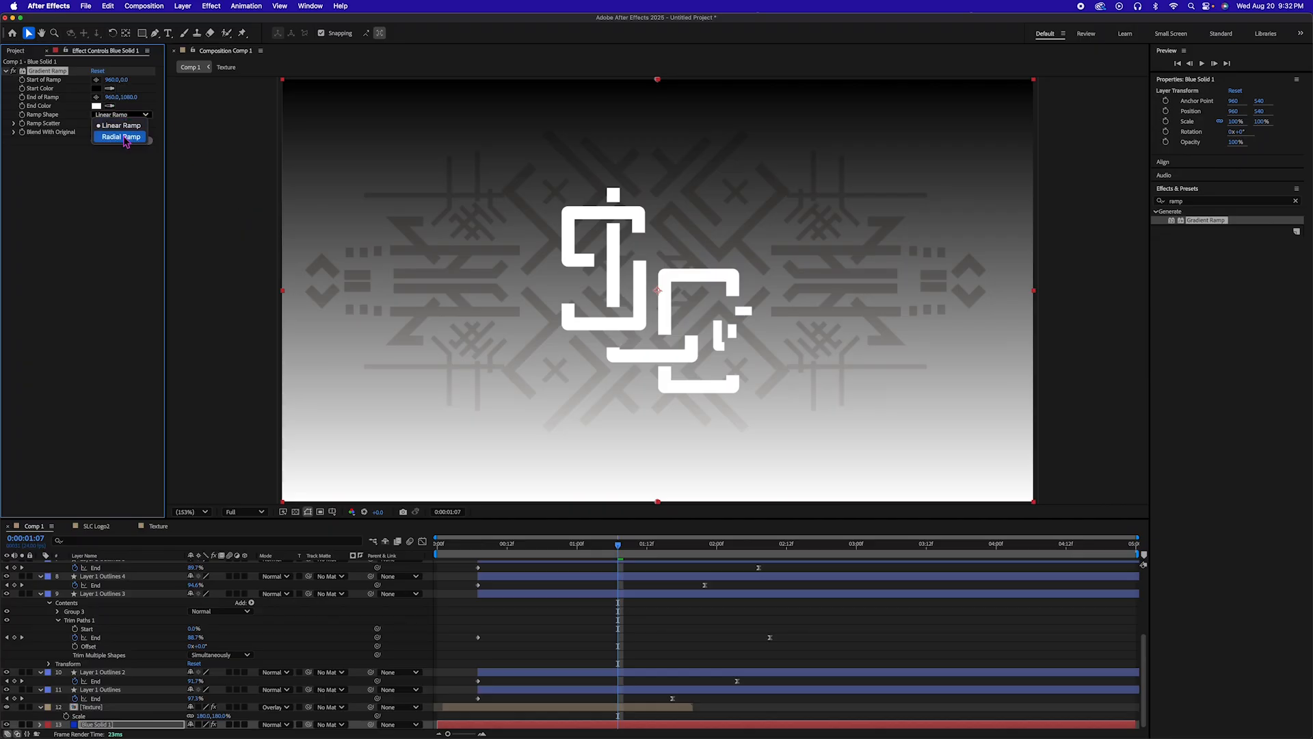
{"action": "left_click", "coordinate": [126, 139]}
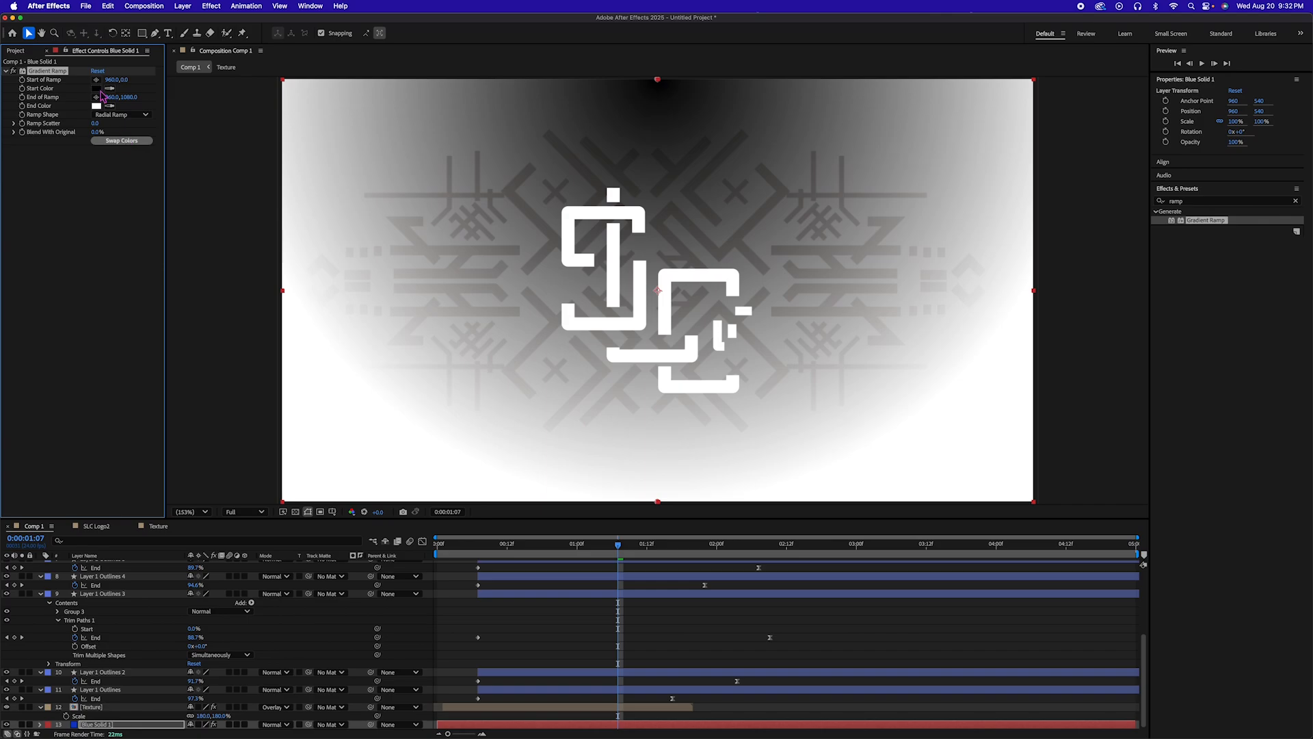
Move the Start of Ramp point to about 577, 238 and set the gradient's Start Color to bright magenta
{"action": "left_click", "coordinate": [657, 82]}
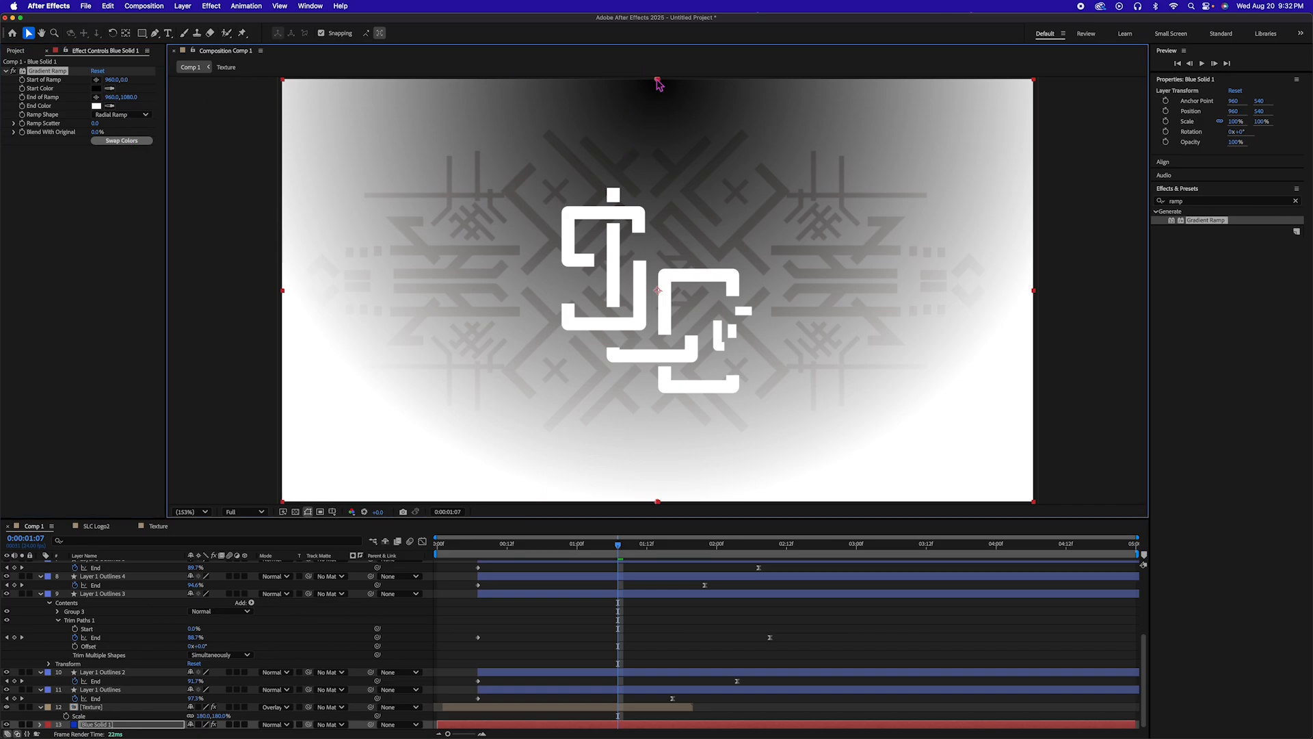
{"action": "left_click_drag", "start_coordinate": [657, 80], "coordinate": [507, 172]}
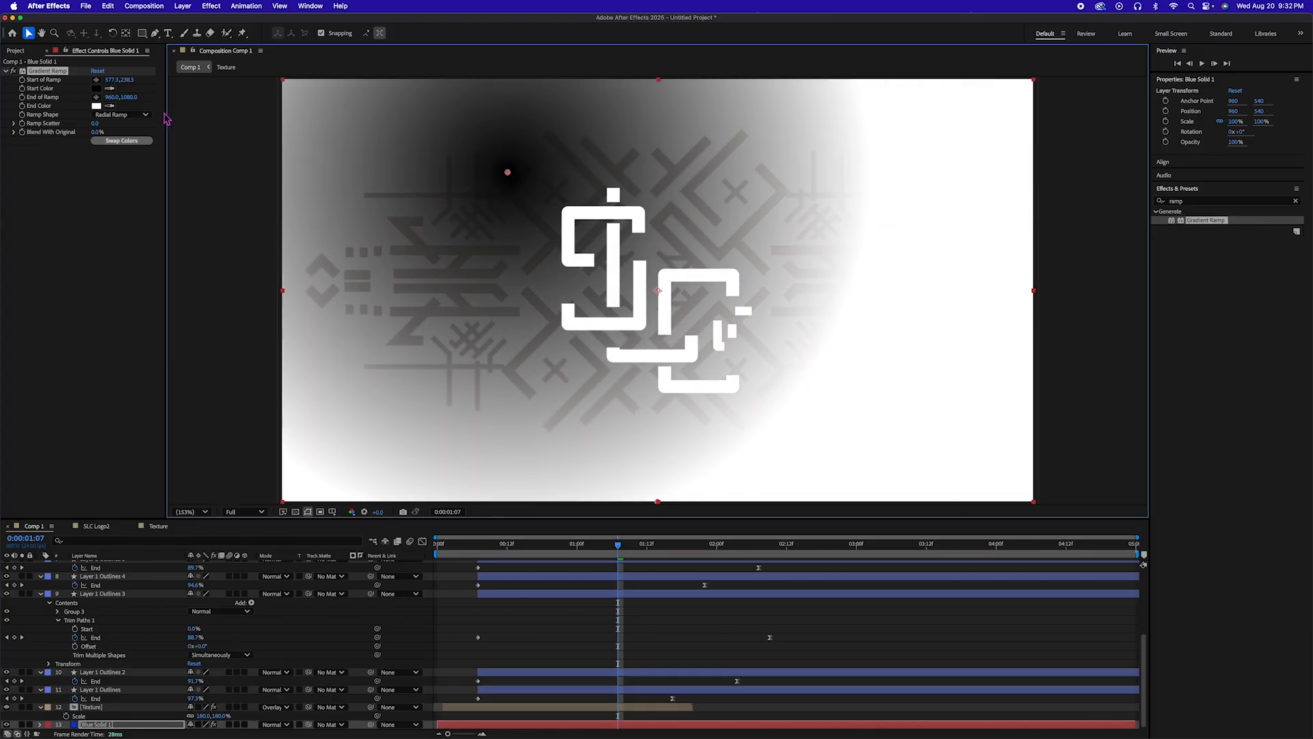
{"action": "left_click", "coordinate": [97, 88]}
{"action": "left_click", "coordinate": [427, 342]}
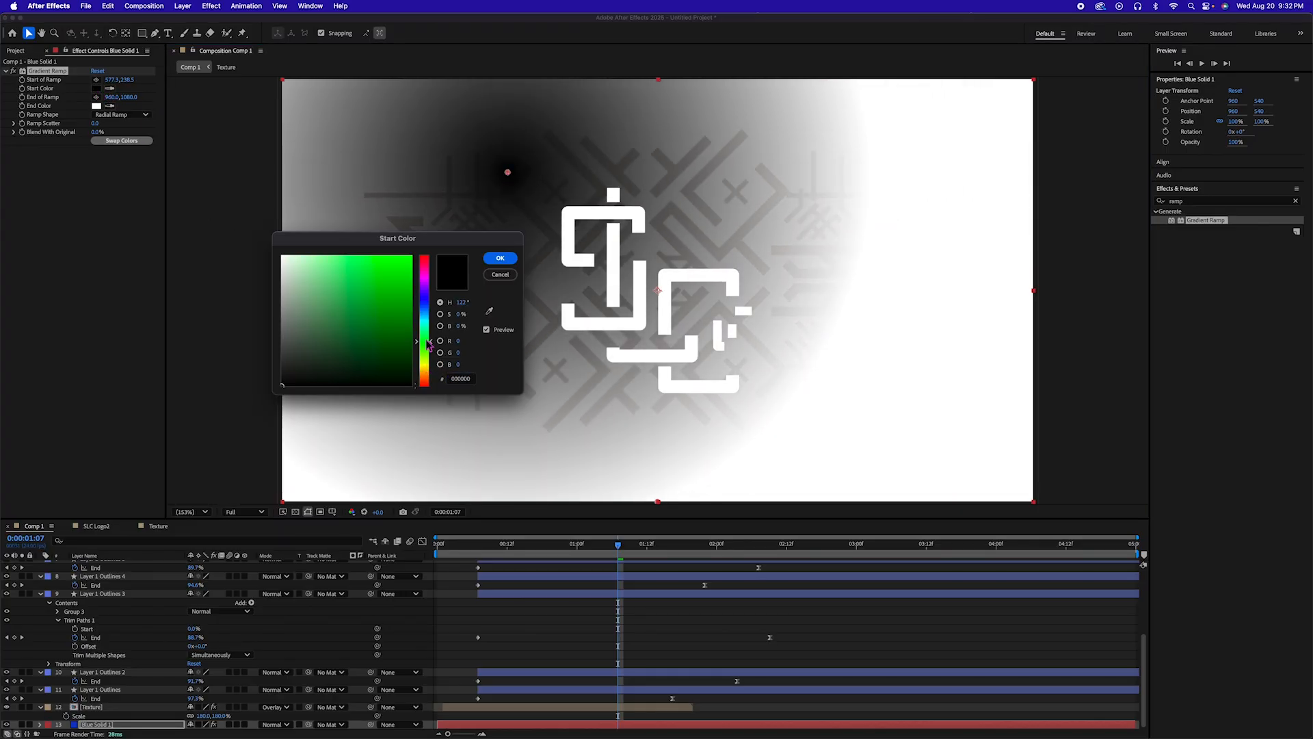
{"action": "mouse_move", "coordinate": [427, 342]}
{"action": "left_mouse_down"}
{"action": "mouse_move", "coordinate": [427, 278]}
{"action": "mouse_move", "coordinate": [400, 282]}
{"action": "left_mouse_up"}
{"action": "left_click", "coordinate": [402, 273]}
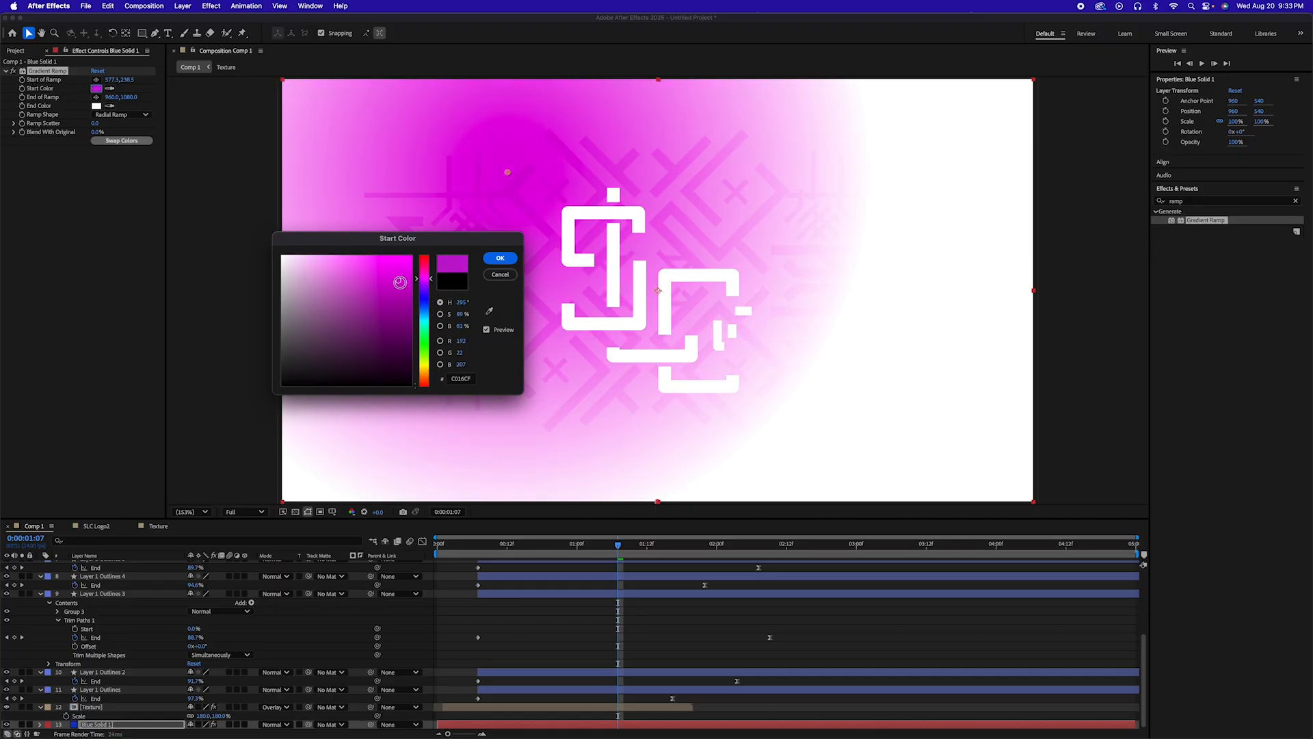
{"action": "left_click", "coordinate": [500, 258]}
Set the Gradient Ramp's End Color to a dark blue
{"action": "left_click", "coordinate": [97, 106]}
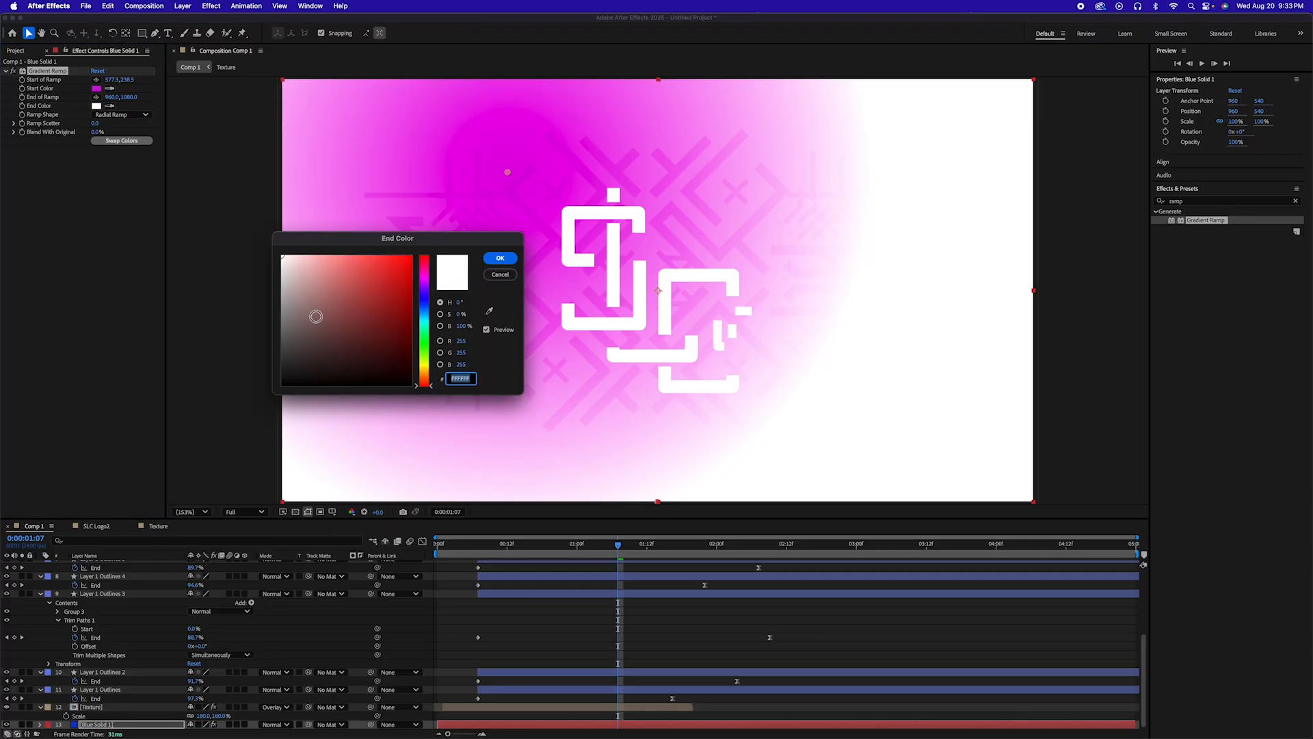
{"action": "left_click", "coordinate": [428, 346]}
{"action": "mouse_move", "coordinate": [432, 348]}
{"action": "left_mouse_down"}
{"action": "mouse_move", "coordinate": [431, 302]}
{"action": "mouse_move", "coordinate": [388, 359]}
{"action": "mouse_move", "coordinate": [391, 322]}
{"action": "left_mouse_up"}
{"action": "left_click", "coordinate": [383, 333]}
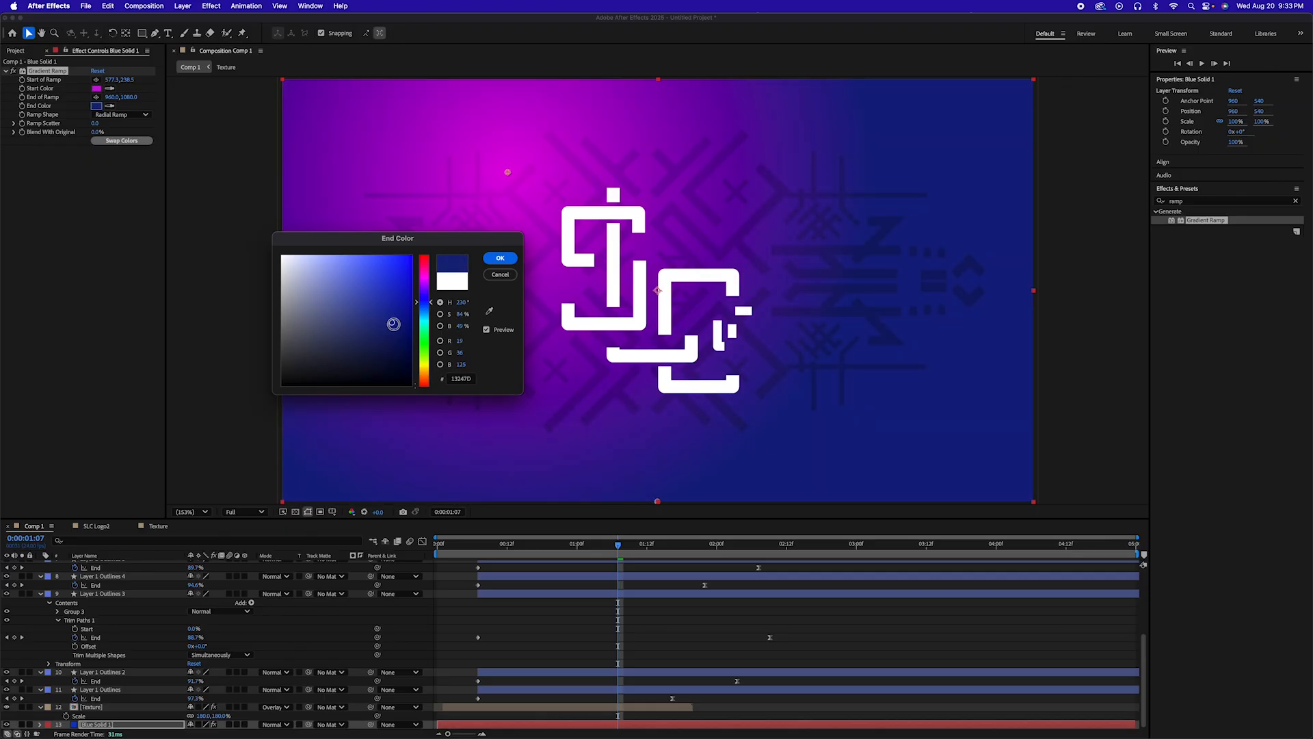
{"action": "left_click", "coordinate": [500, 260]}
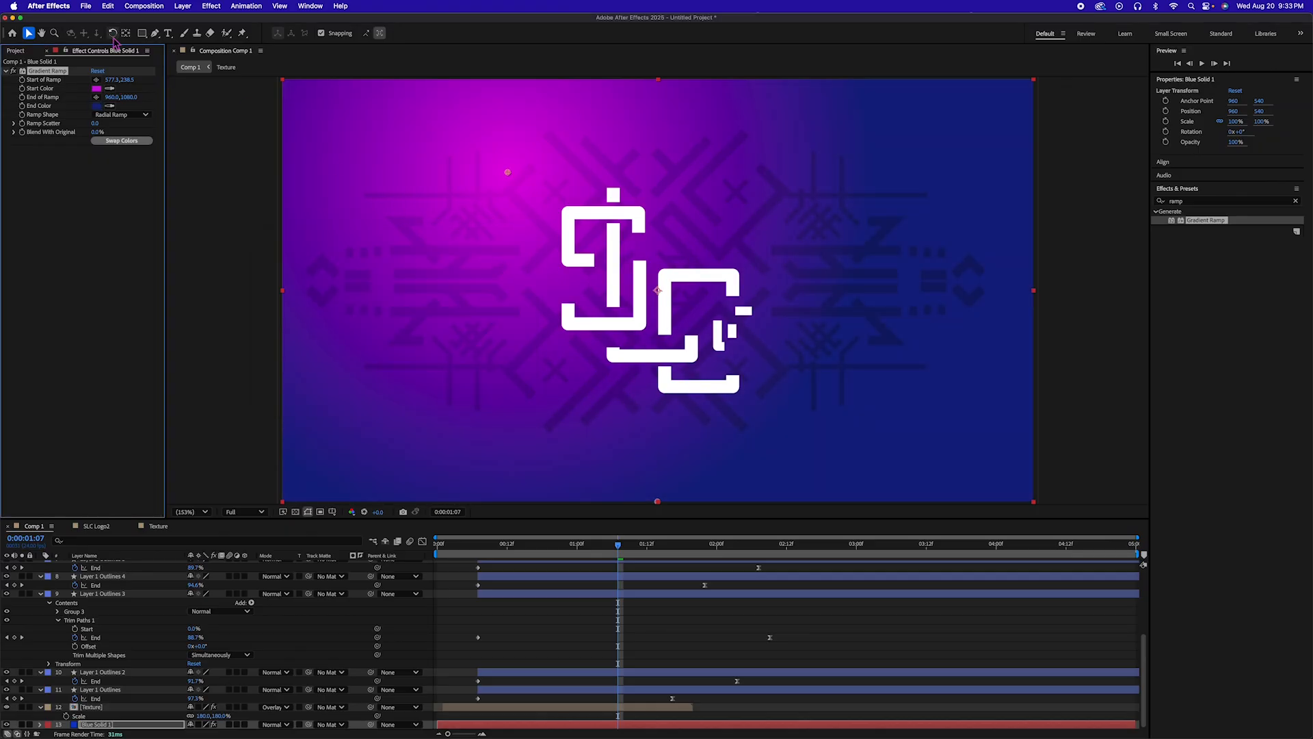
Reposition the gradient's End of Ramp to about 1388, 1268 and its Start of Ramp to about 569, 238
{"action": "scroll", "coordinate": [665, 498], "scroll_direction": "down", "scroll_amount": 2}
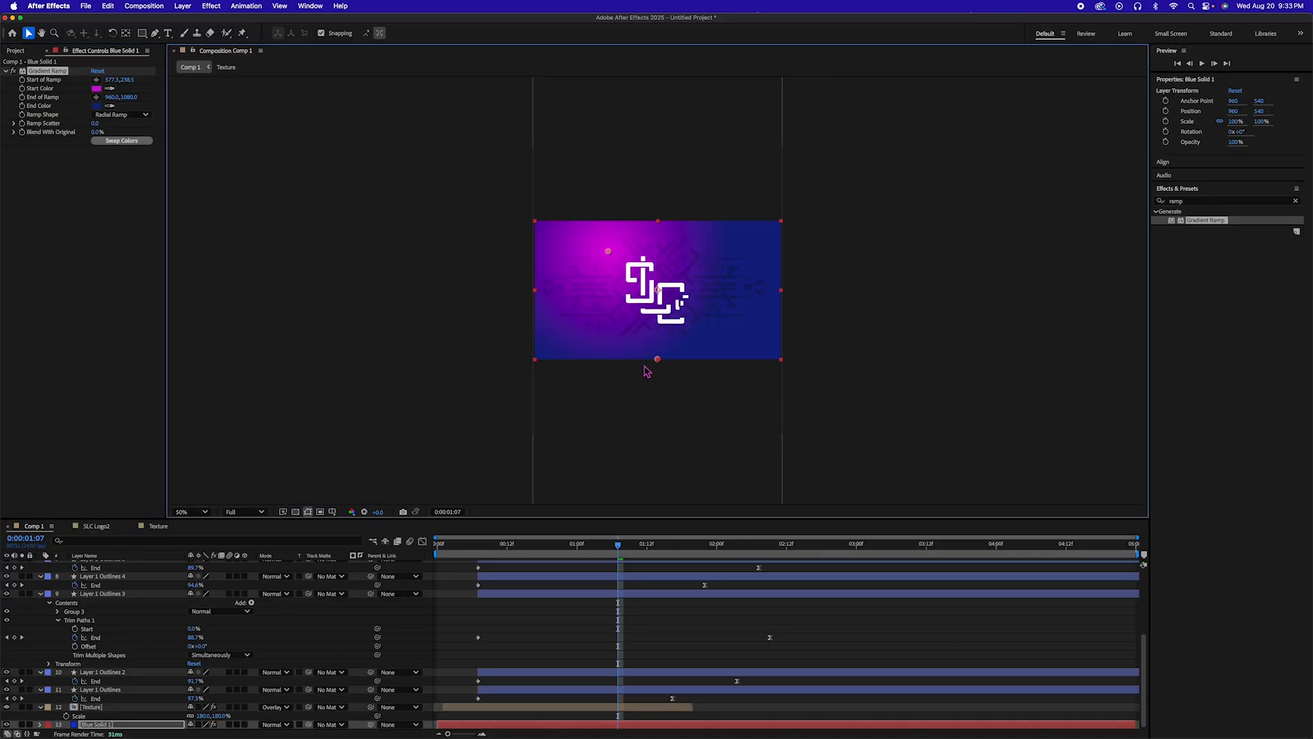
{"action": "left_click_drag", "start_coordinate": [658, 363], "coordinate": [753, 388]}
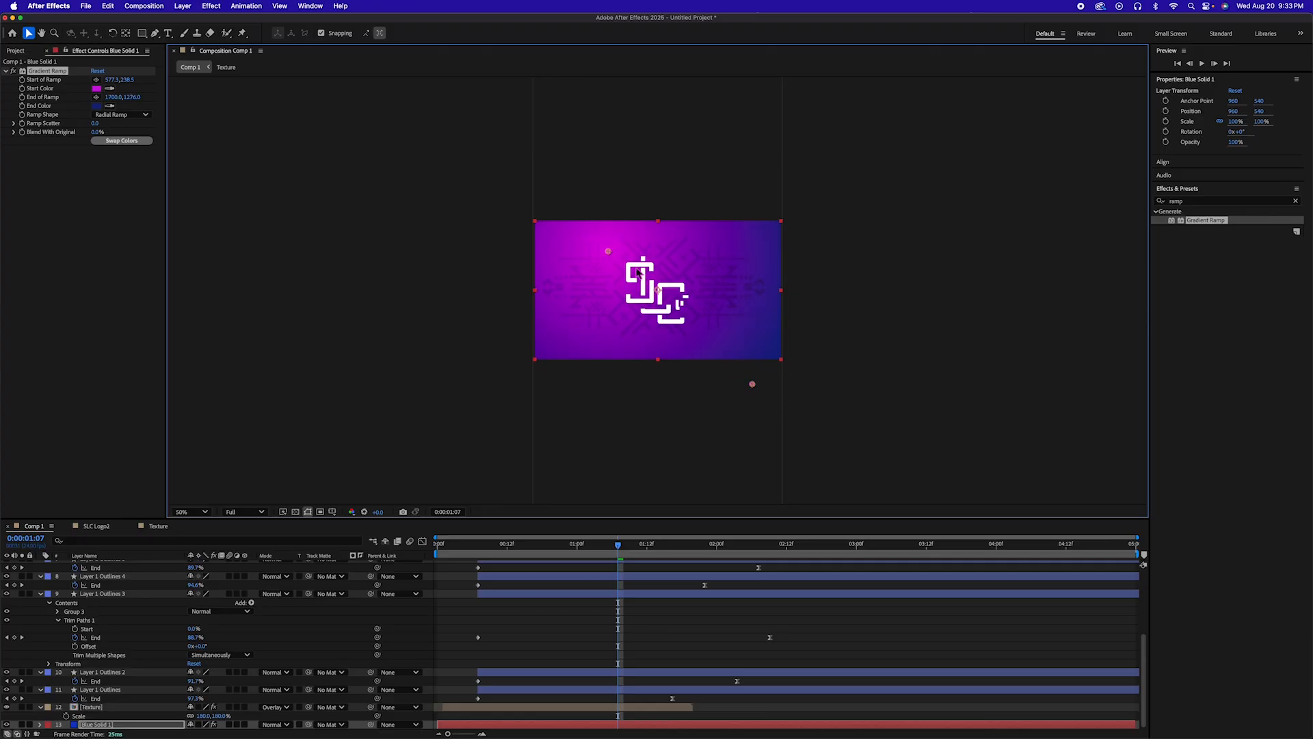
{"action": "left_click_drag", "start_coordinate": [607, 253], "coordinate": [634, 275]}
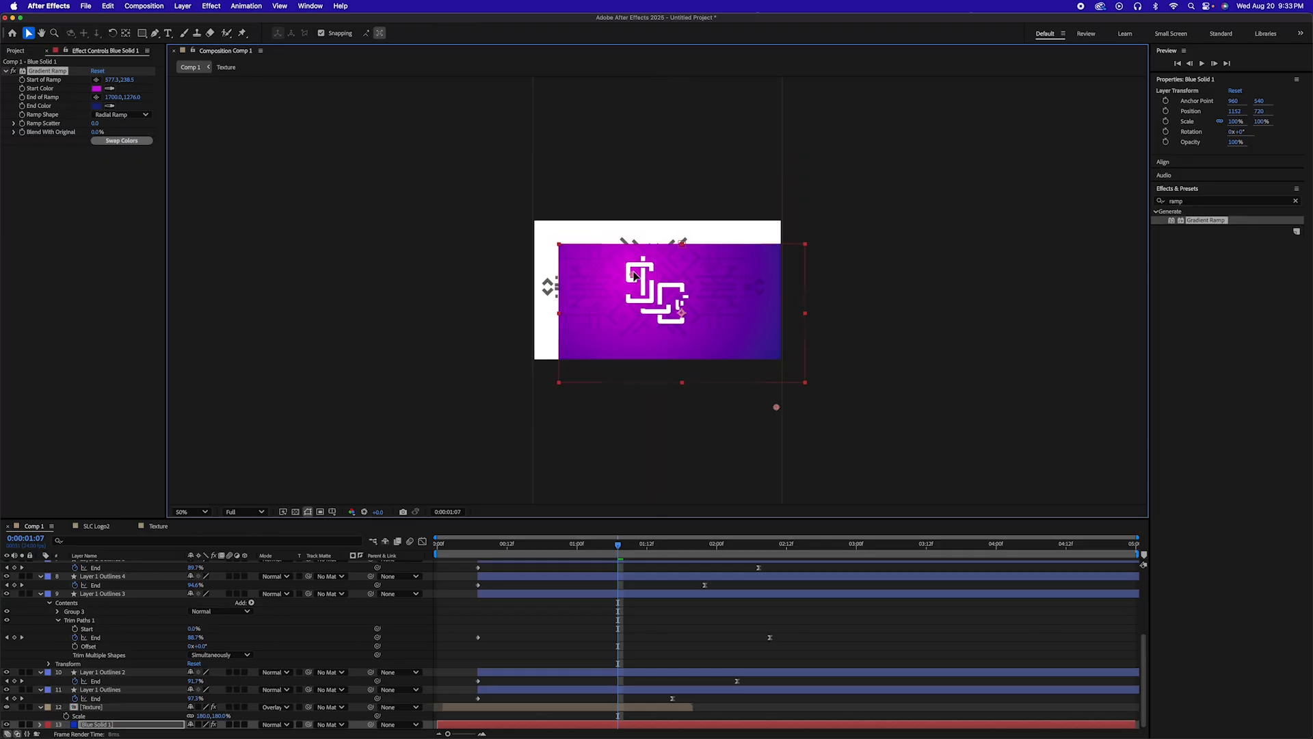
{"action": "key", "text": "super+z"}
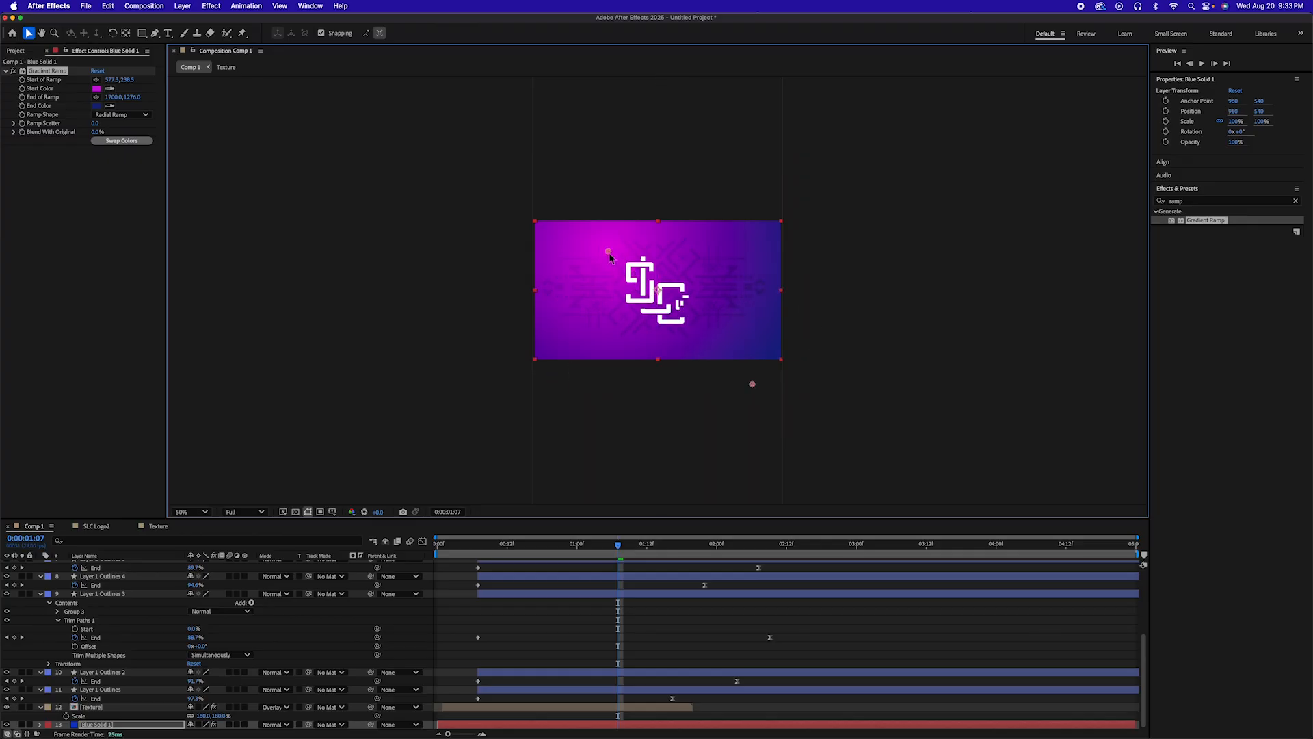
{"action": "left_click_drag", "start_coordinate": [608, 253], "coordinate": [643, 275]}
{"action": "key", "text": "super+z"}
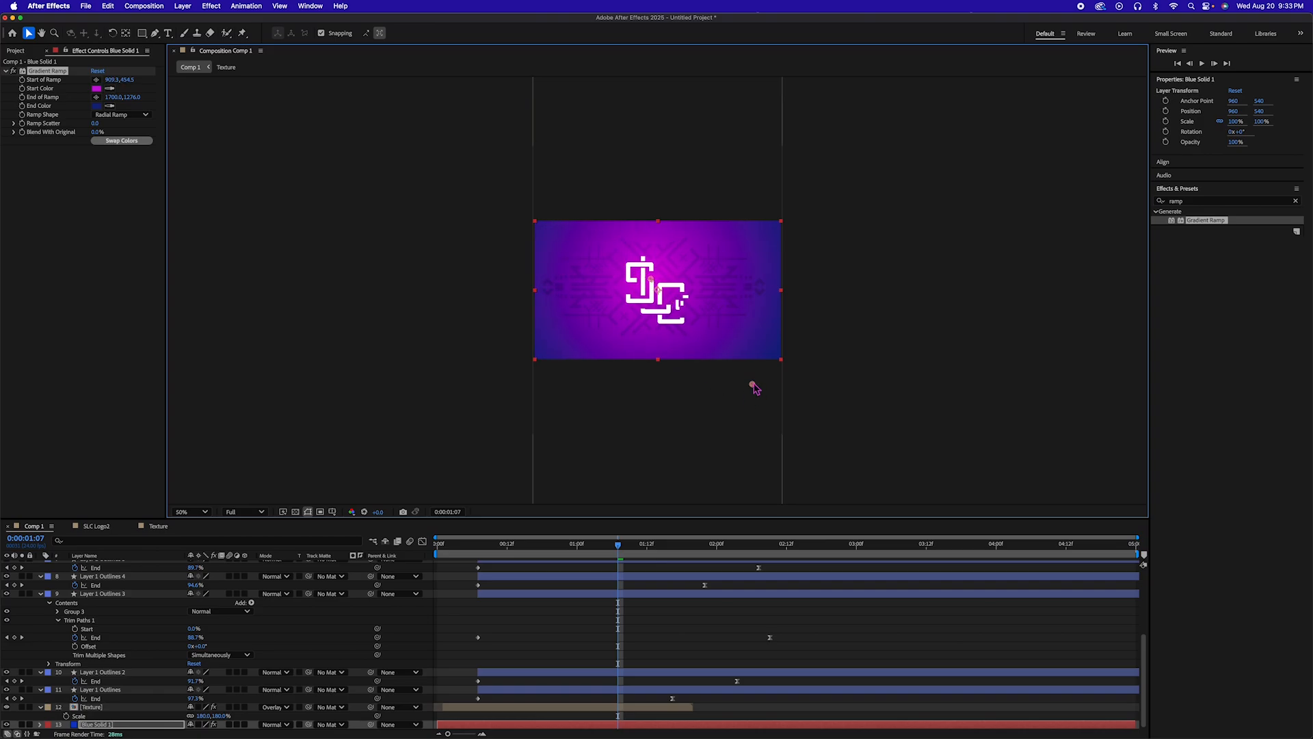
{"action": "mouse_move", "coordinate": [752, 387]}
{"action": "left_mouse_down"}
{"action": "mouse_move", "coordinate": [716, 410]}
{"action": "mouse_move", "coordinate": [651, 364]}
{"action": "mouse_move", "coordinate": [727, 399]}
{"action": "mouse_move", "coordinate": [712, 383]}
{"action": "left_mouse_up"}
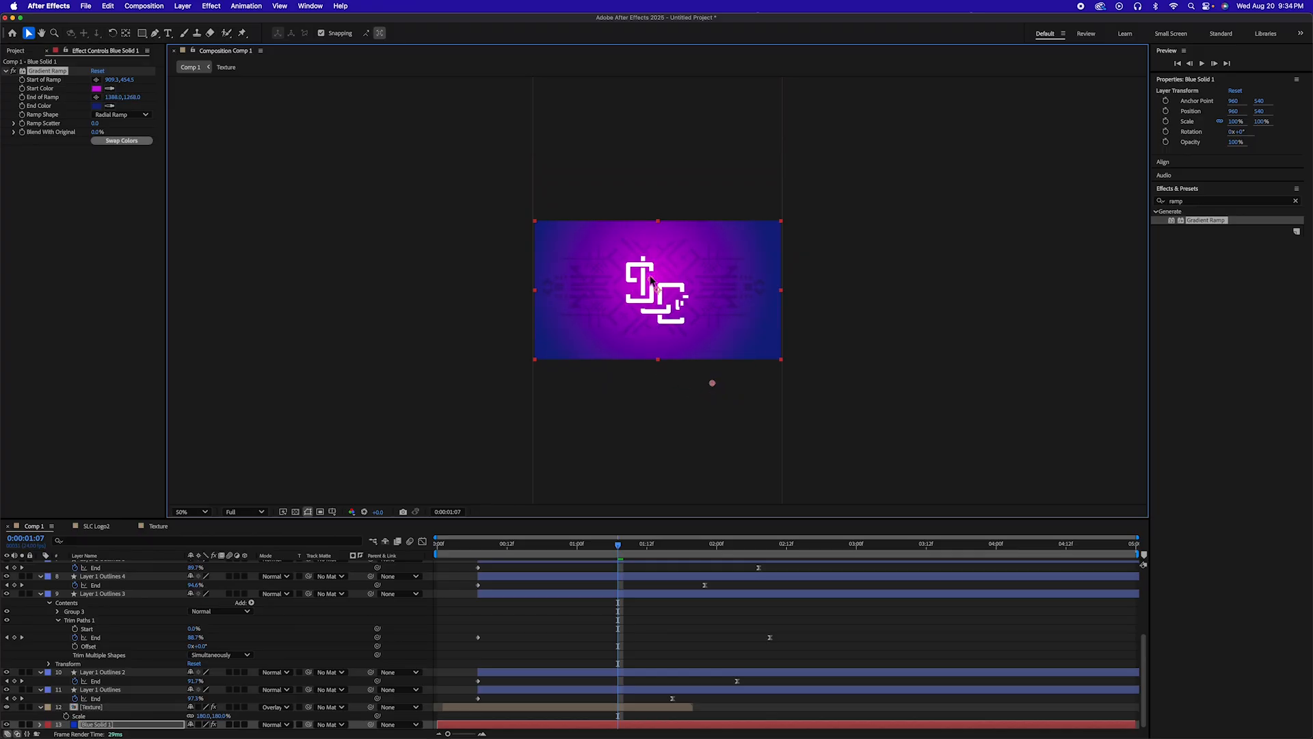
{"action": "left_click_drag", "start_coordinate": [652, 284], "coordinate": [605, 254]}
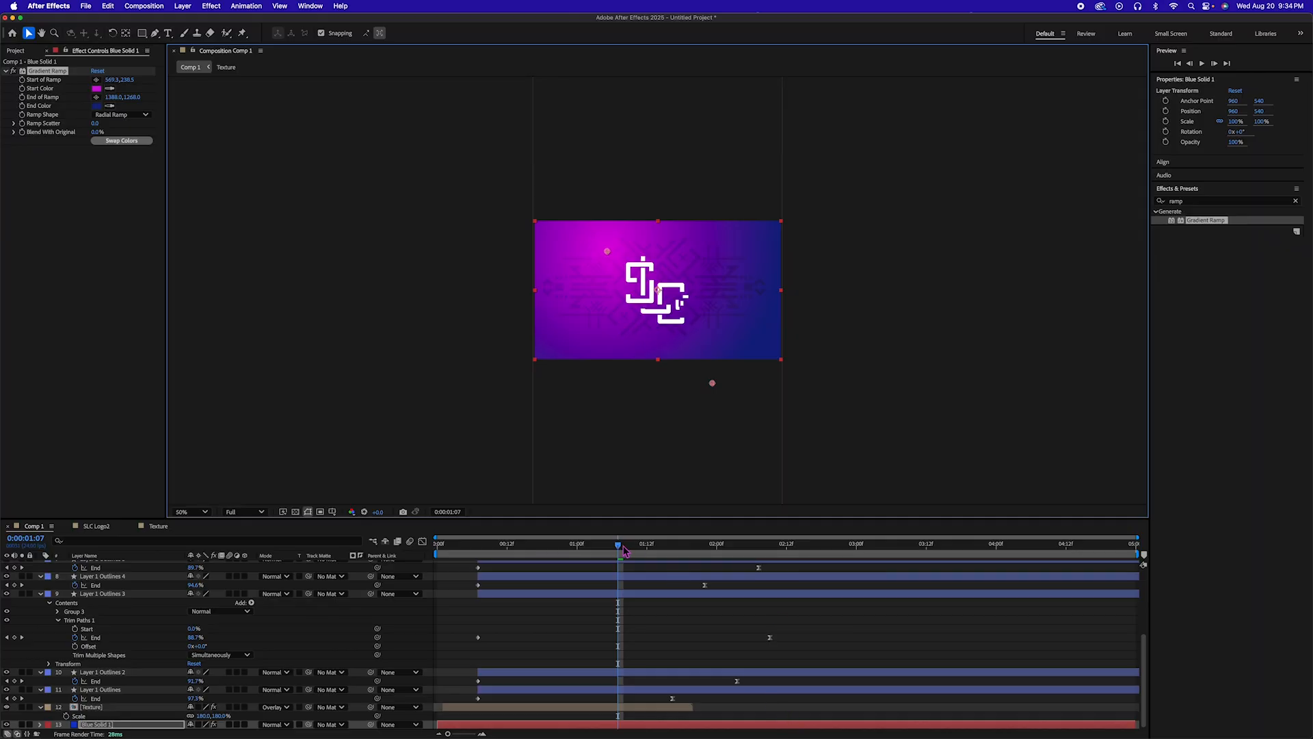
End Comp 1's work area at 0:00:02:14 and preview the logo animation over the gradient
{"action": "left_click_drag", "start_coordinate": [623, 551], "coordinate": [437, 552]}
{"action": "left_click", "coordinate": [205, 512]}
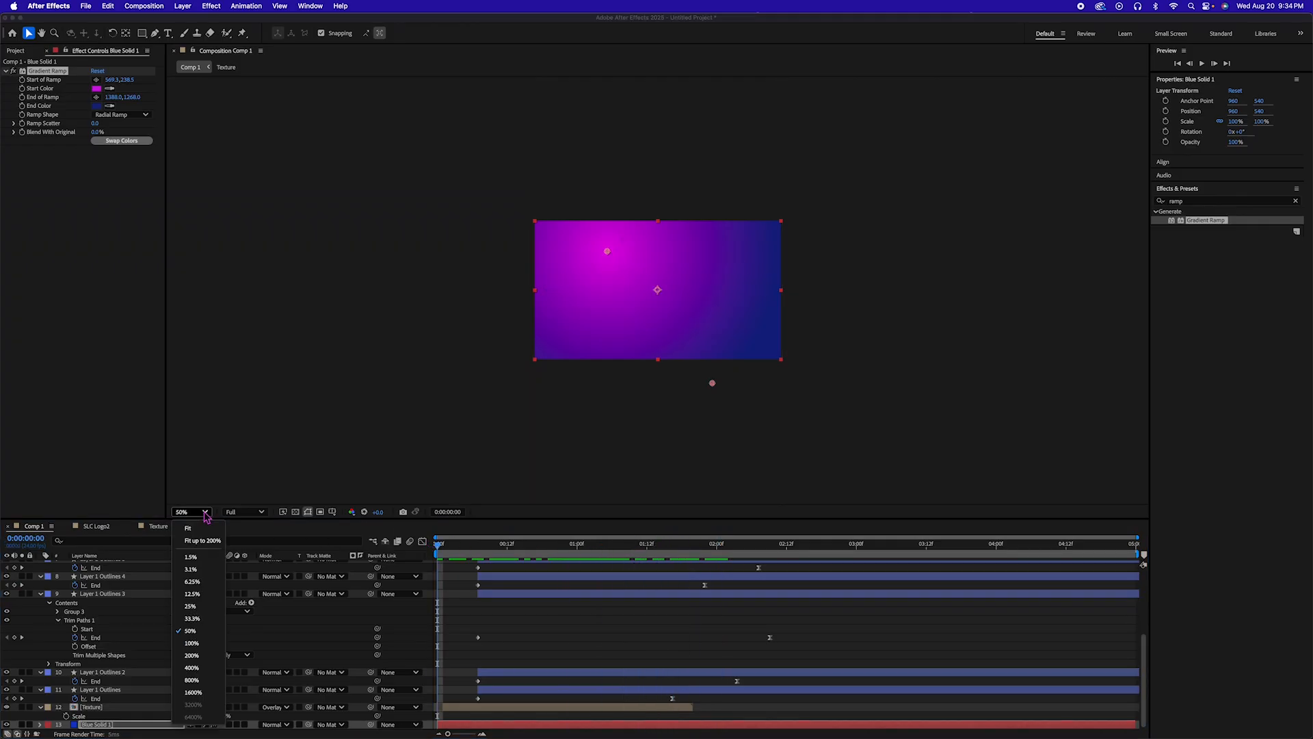
{"action": "left_click", "coordinate": [200, 540]}
{"action": "left_click_drag", "start_coordinate": [547, 547], "coordinate": [801, 537]}
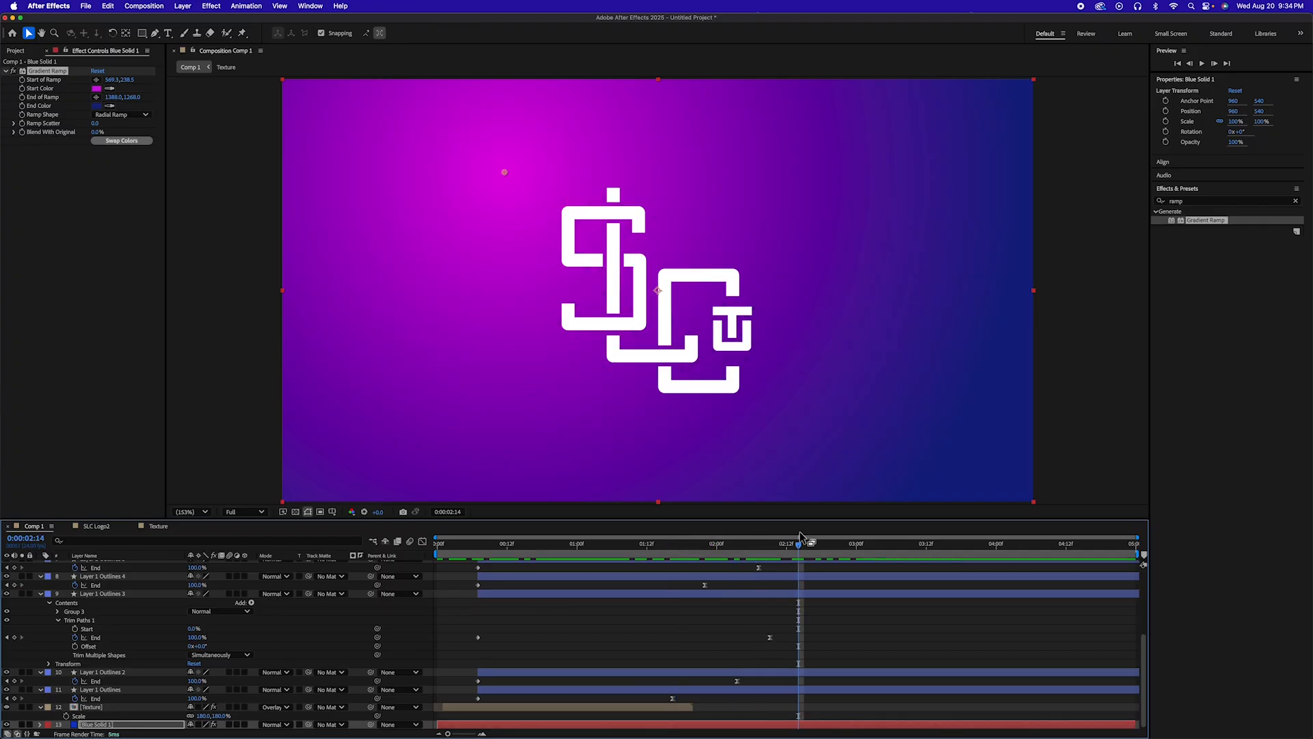
{"action": "key", "text": "n"}
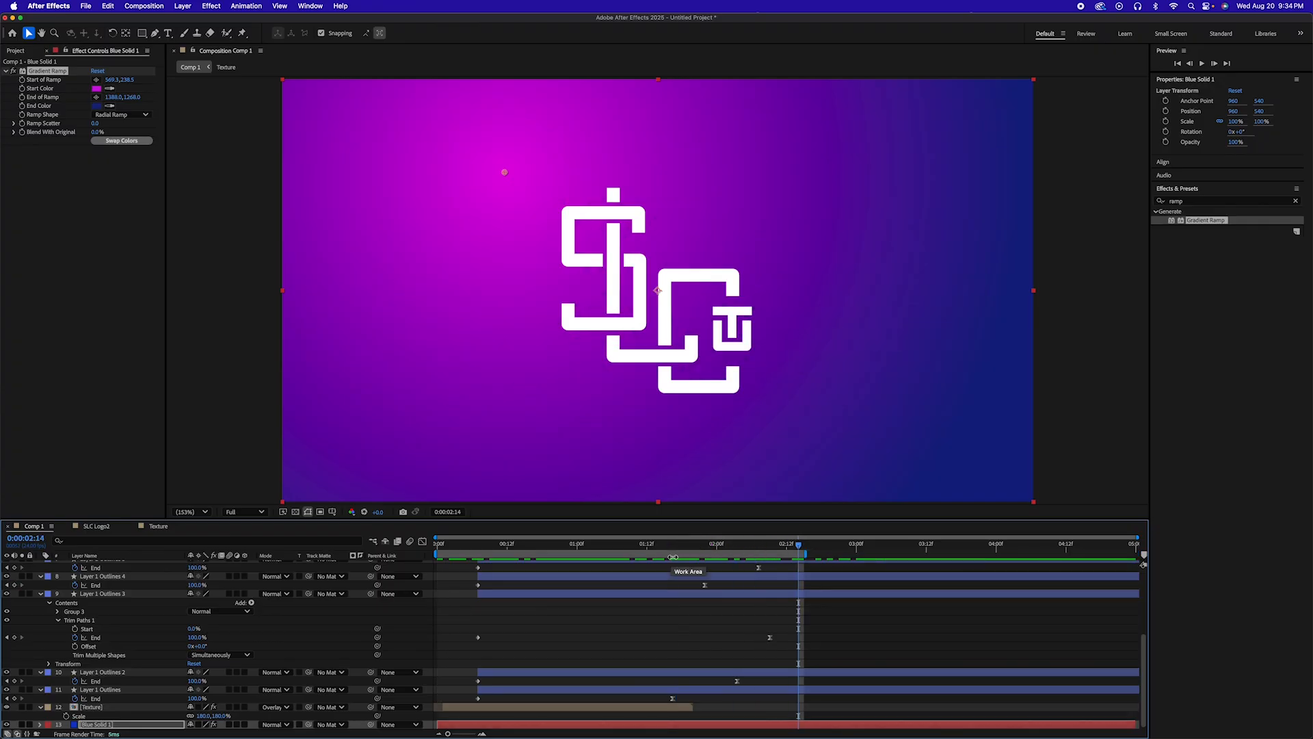
{"action": "key", "text": "space"}
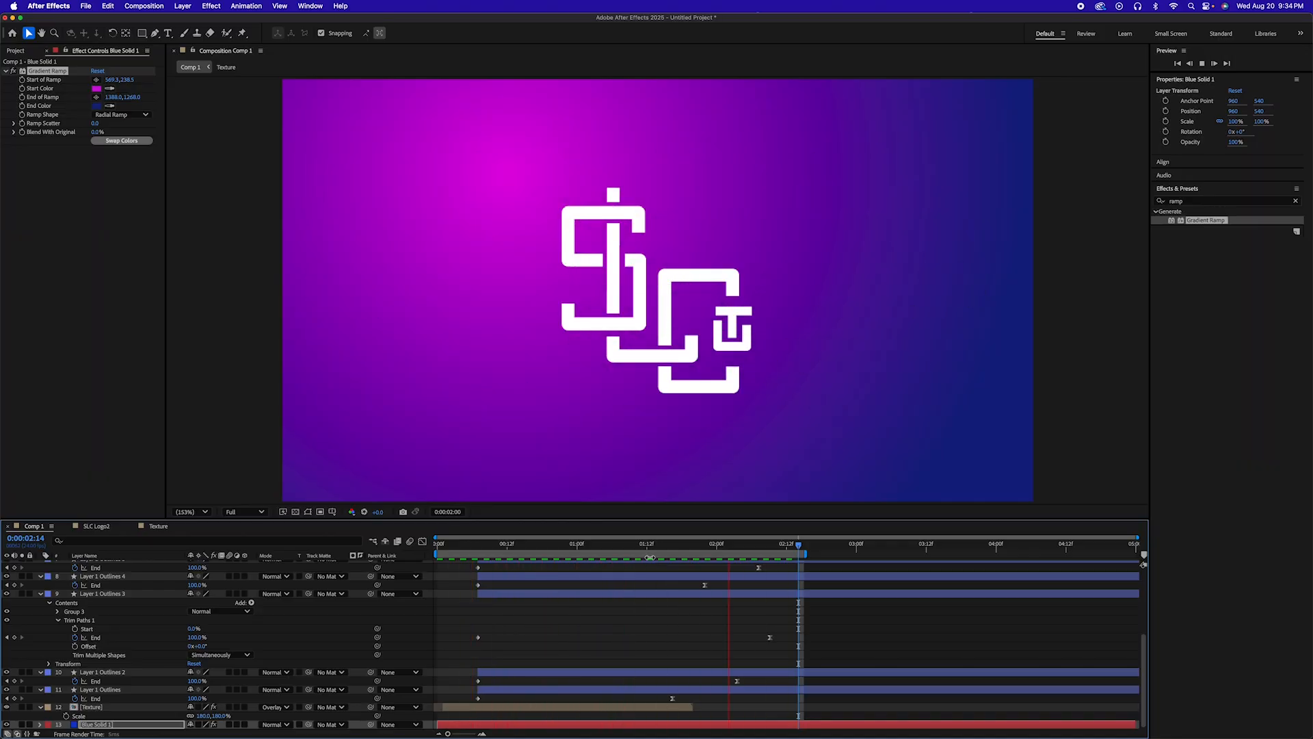
{"action": "key", "text": "space"}
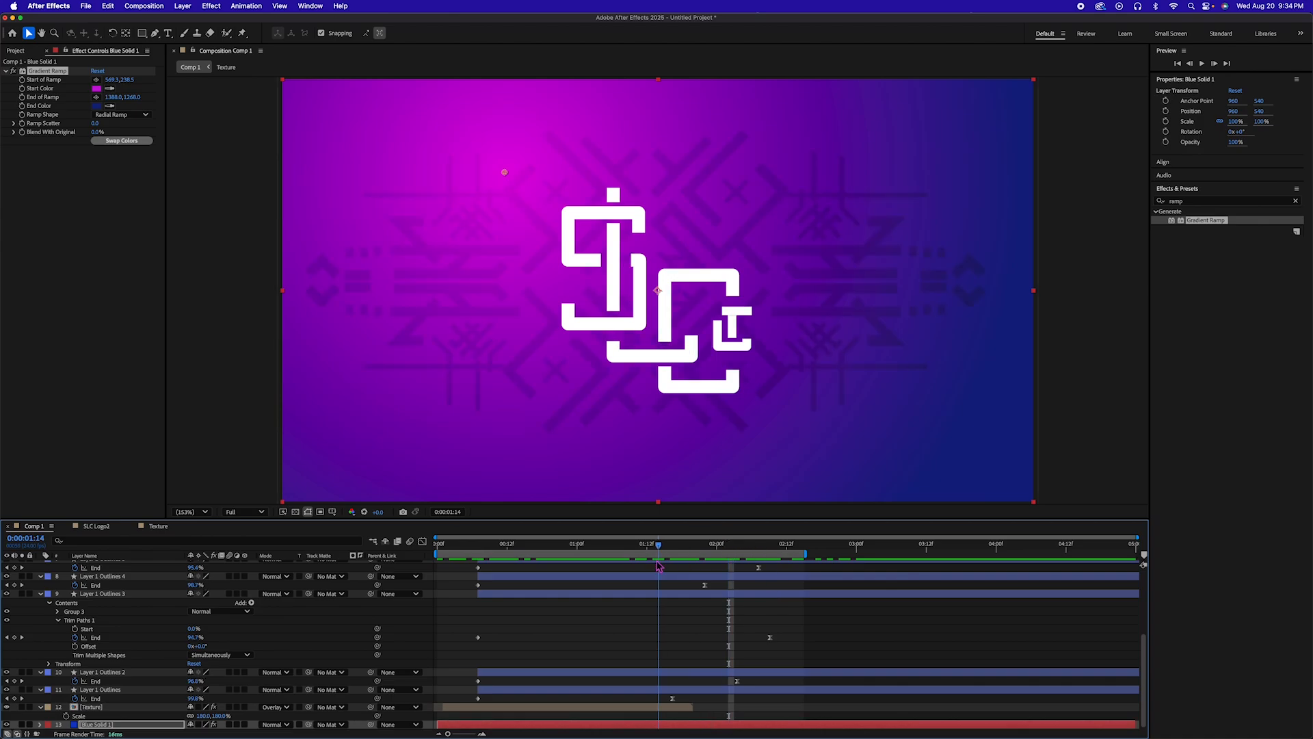
Open the Texture composition and move all of its shape layers to start at 0:00:00:00
{"action": "left_click", "coordinate": [660, 714]}
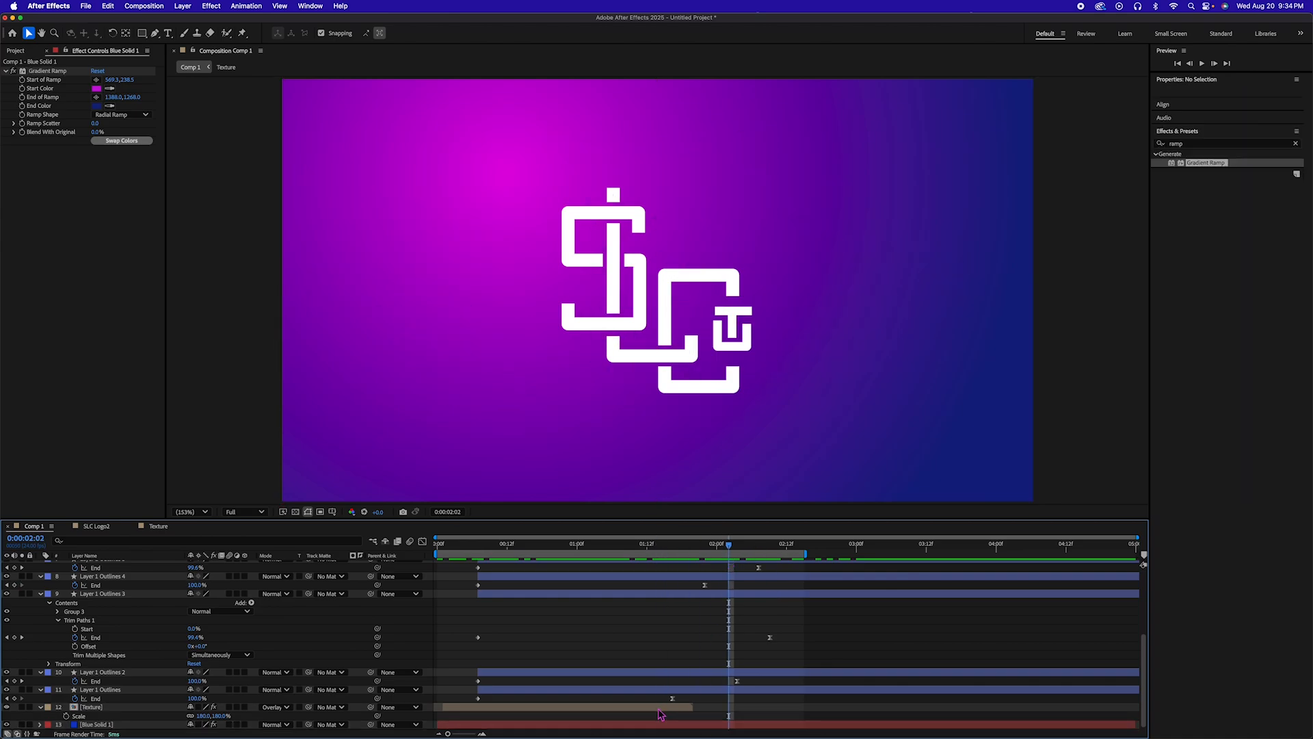
{"action": "right_click", "coordinate": [659, 709]}
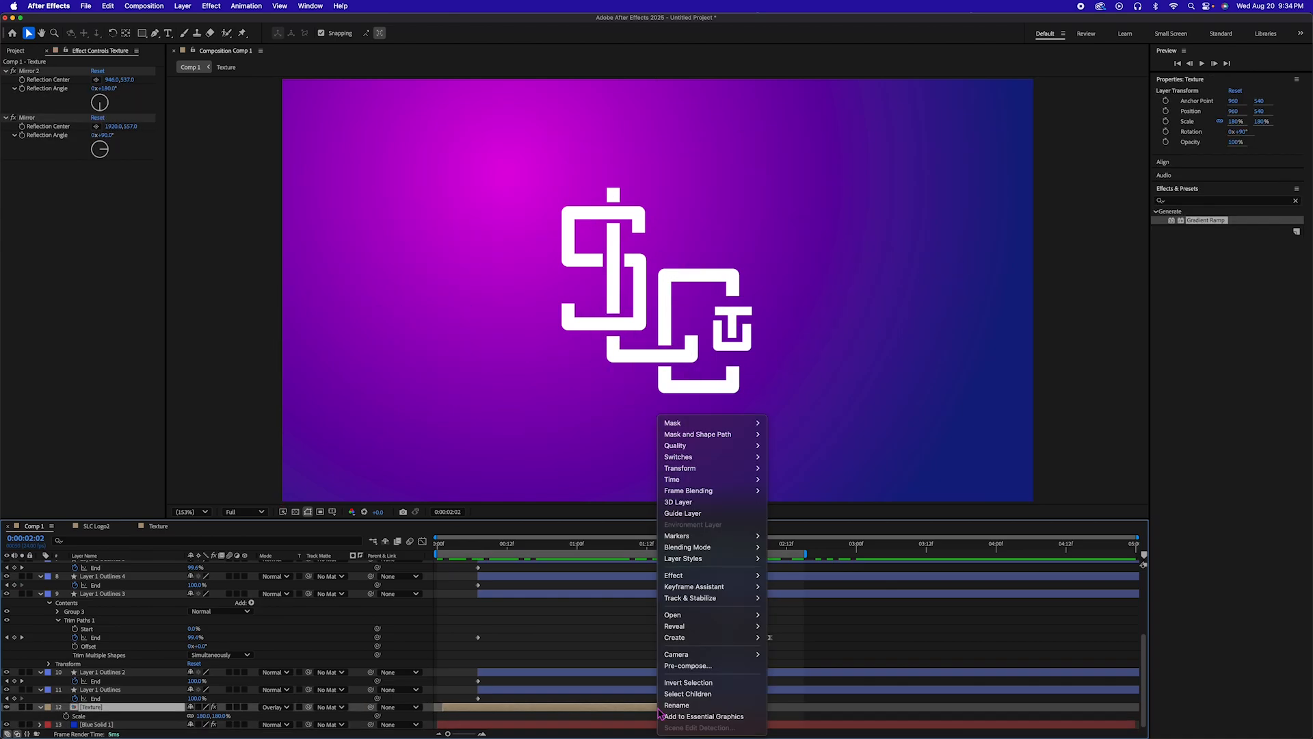
{"action": "left_click", "coordinate": [612, 712]}
{"action": "double_click", "coordinate": [610, 709]}
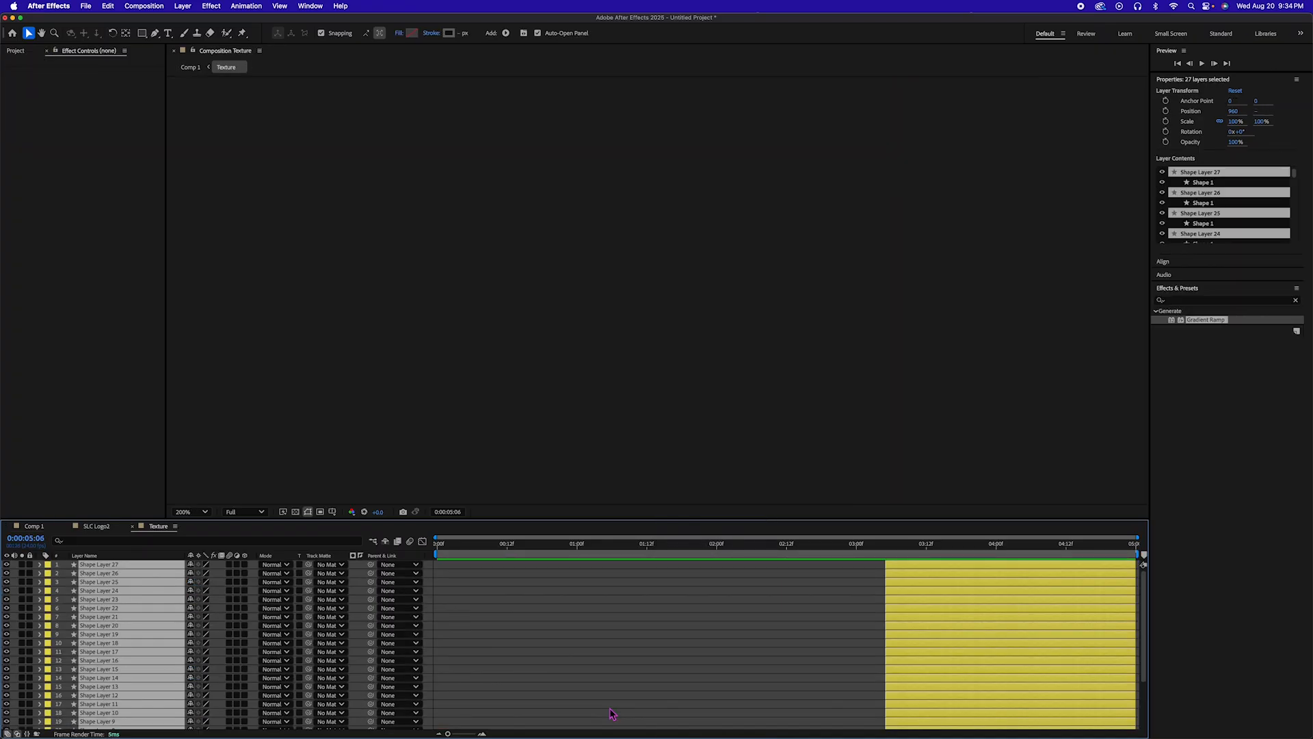
{"action": "scroll", "coordinate": [932, 662], "scroll_direction": "down", "scroll_amount": 3}
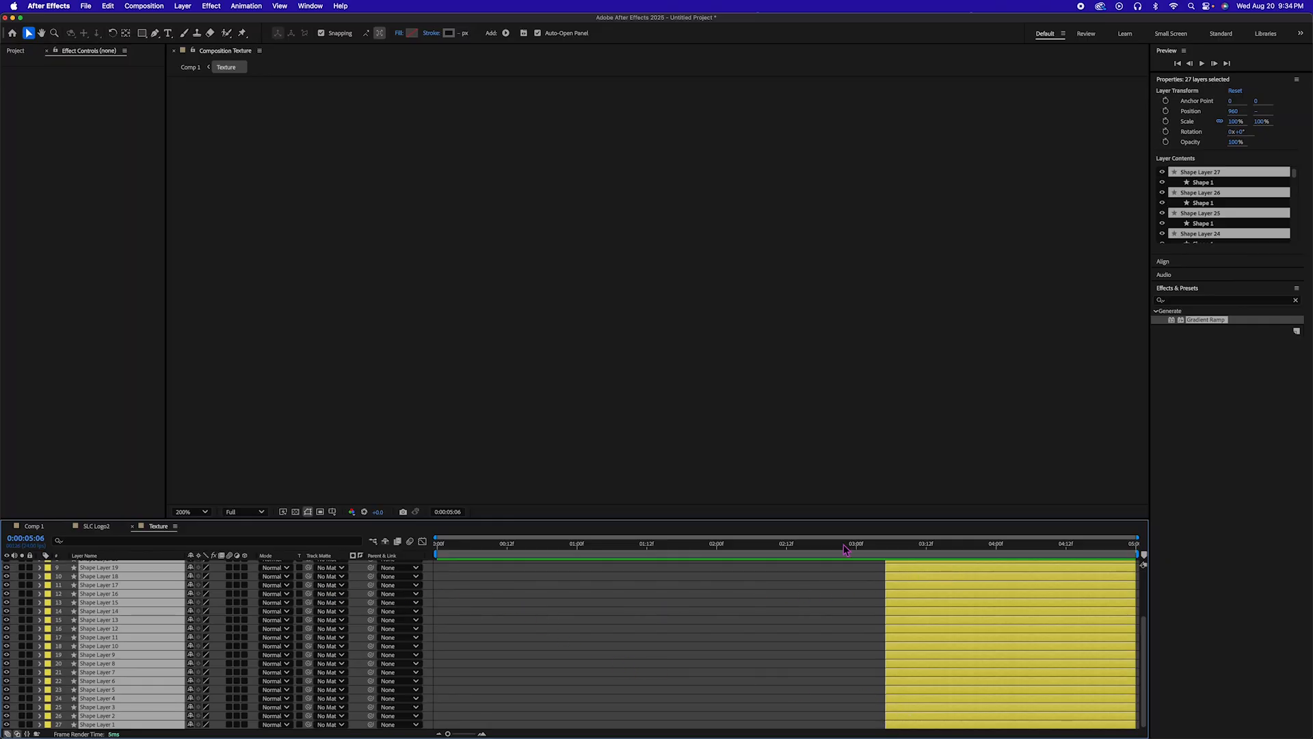
{"action": "left_click_drag", "start_coordinate": [846, 549], "coordinate": [281, 541]}
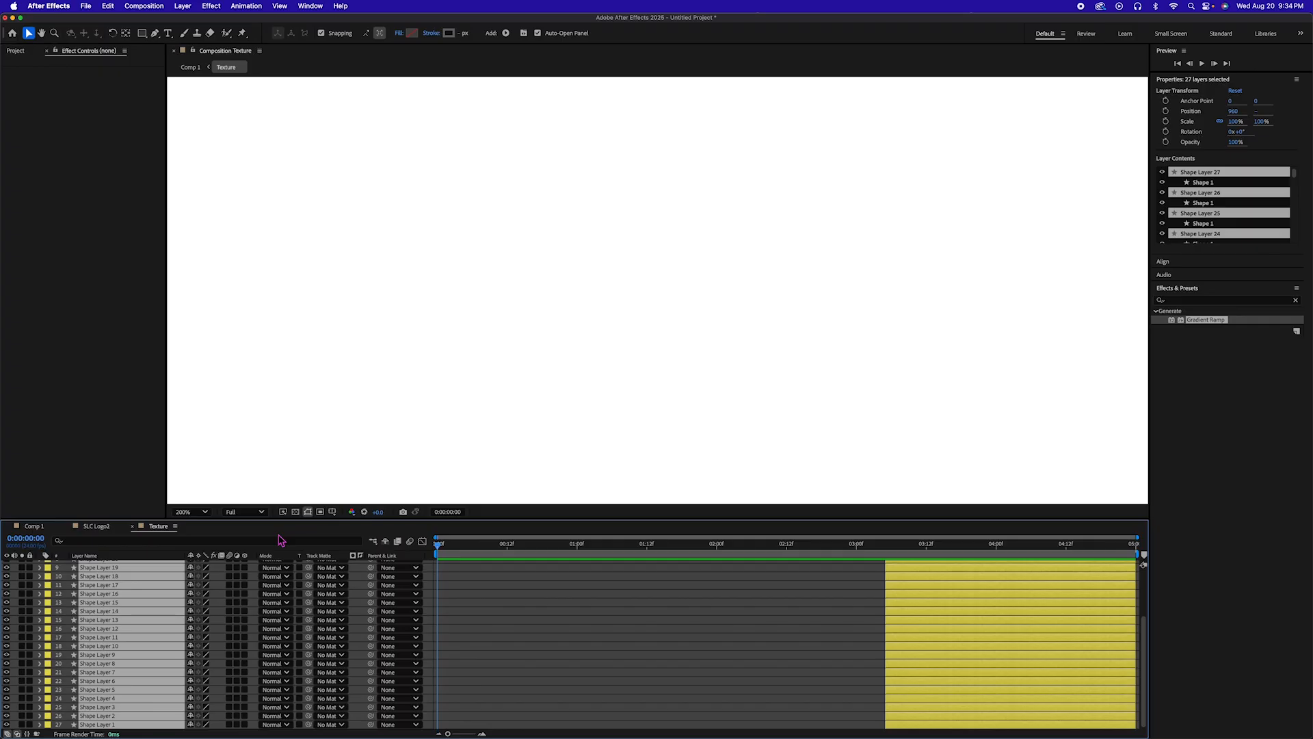
{"action": "key", "text": "bracketleft"}
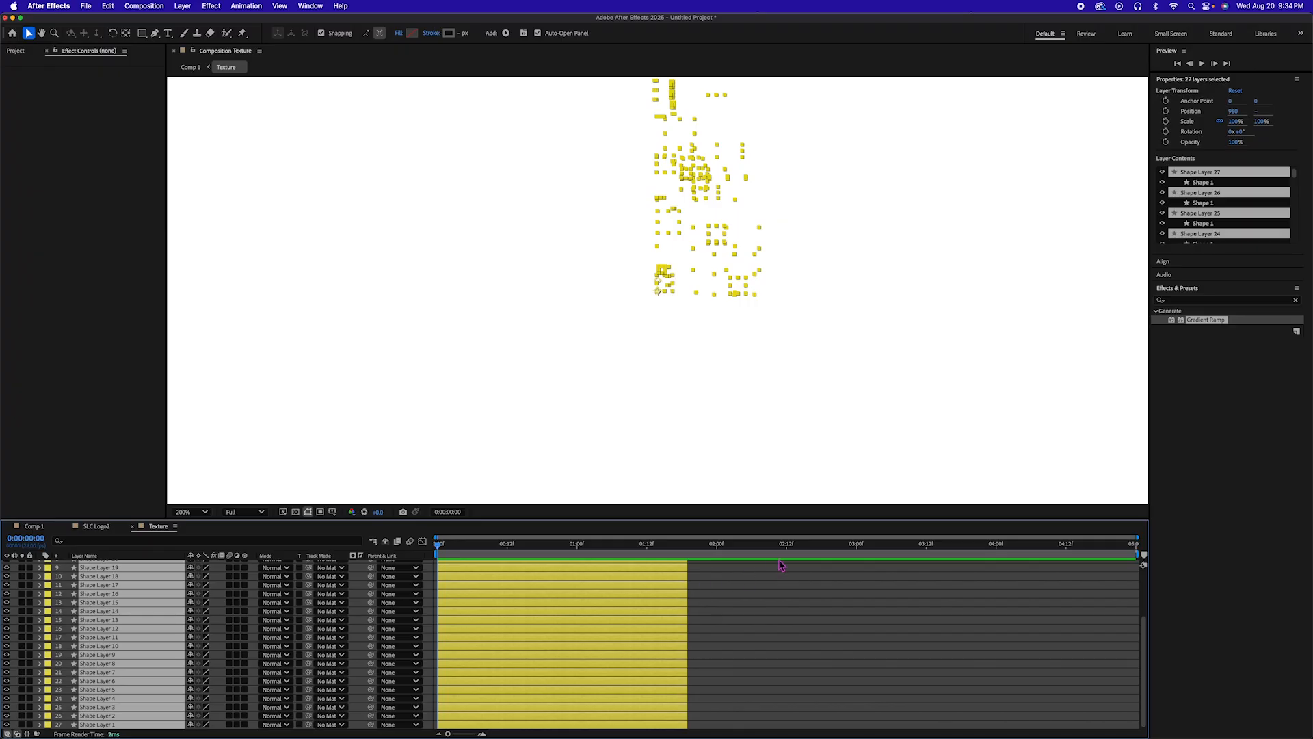
Set the Texture composition's duration to 0:00:10:00
{"action": "left_click_drag", "start_coordinate": [750, 548], "coordinate": [1187, 551]}
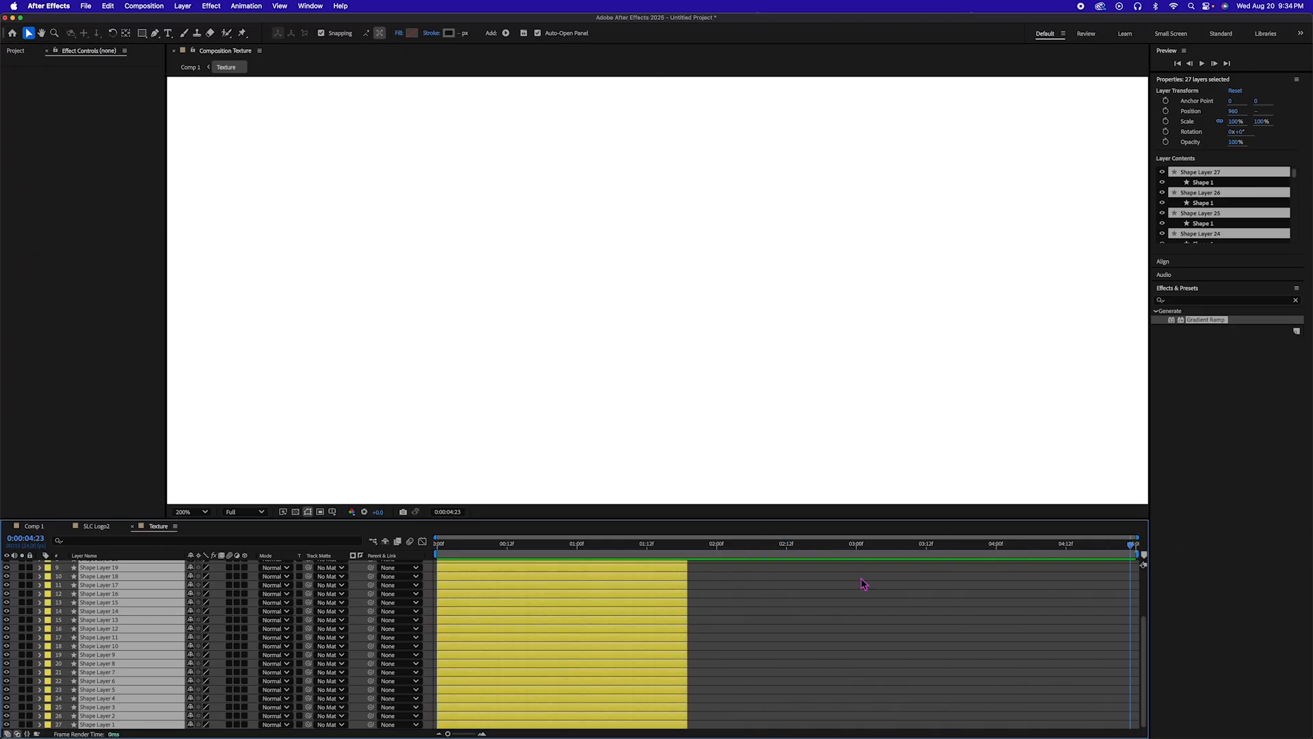
{"action": "left_click", "coordinate": [175, 526]}
{"action": "mouse_move", "coordinate": [176, 530]}
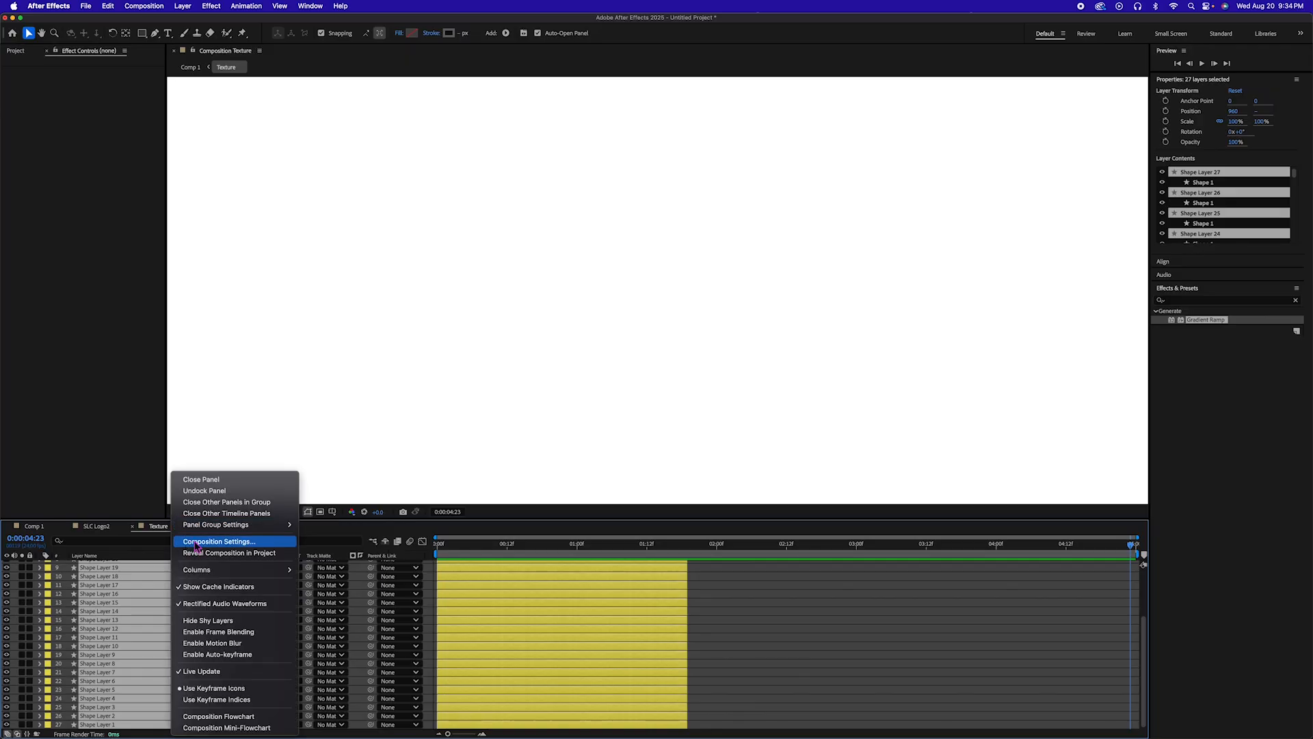
{"action": "left_click", "coordinate": [204, 542]}
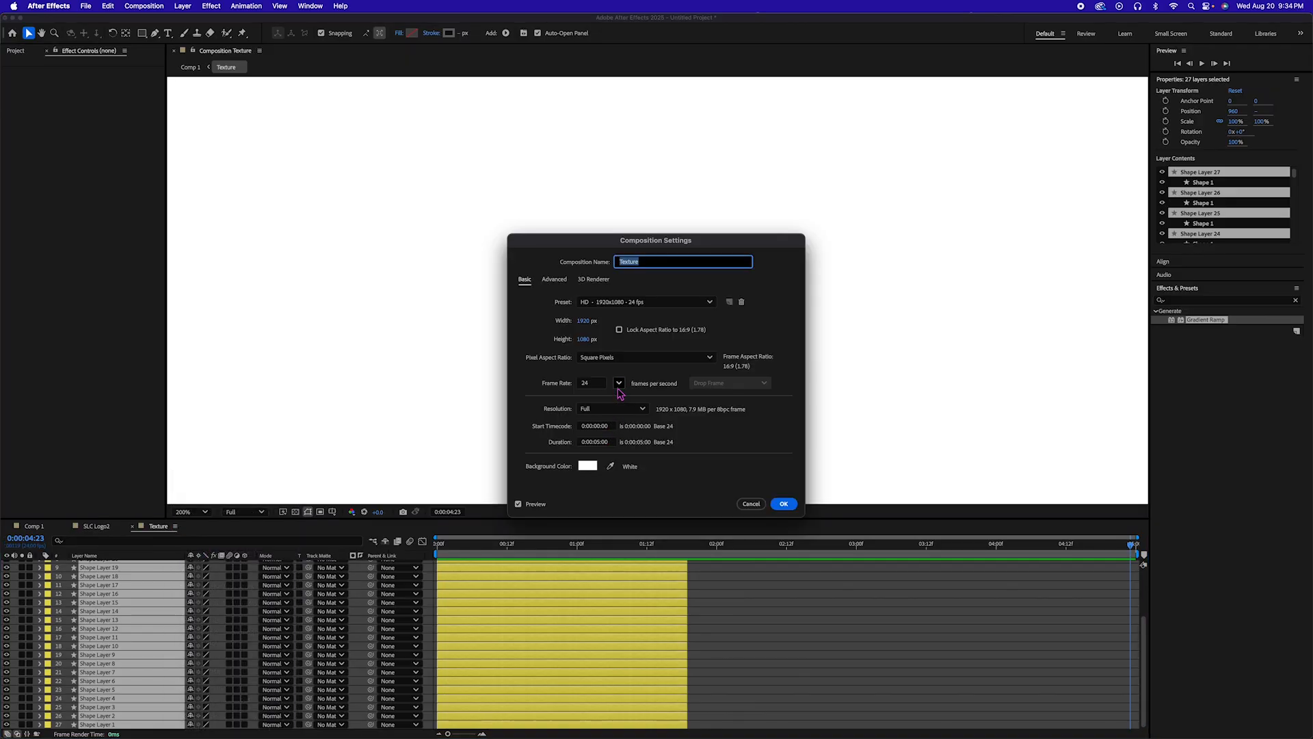
{"action": "left_click", "coordinate": [597, 442]}
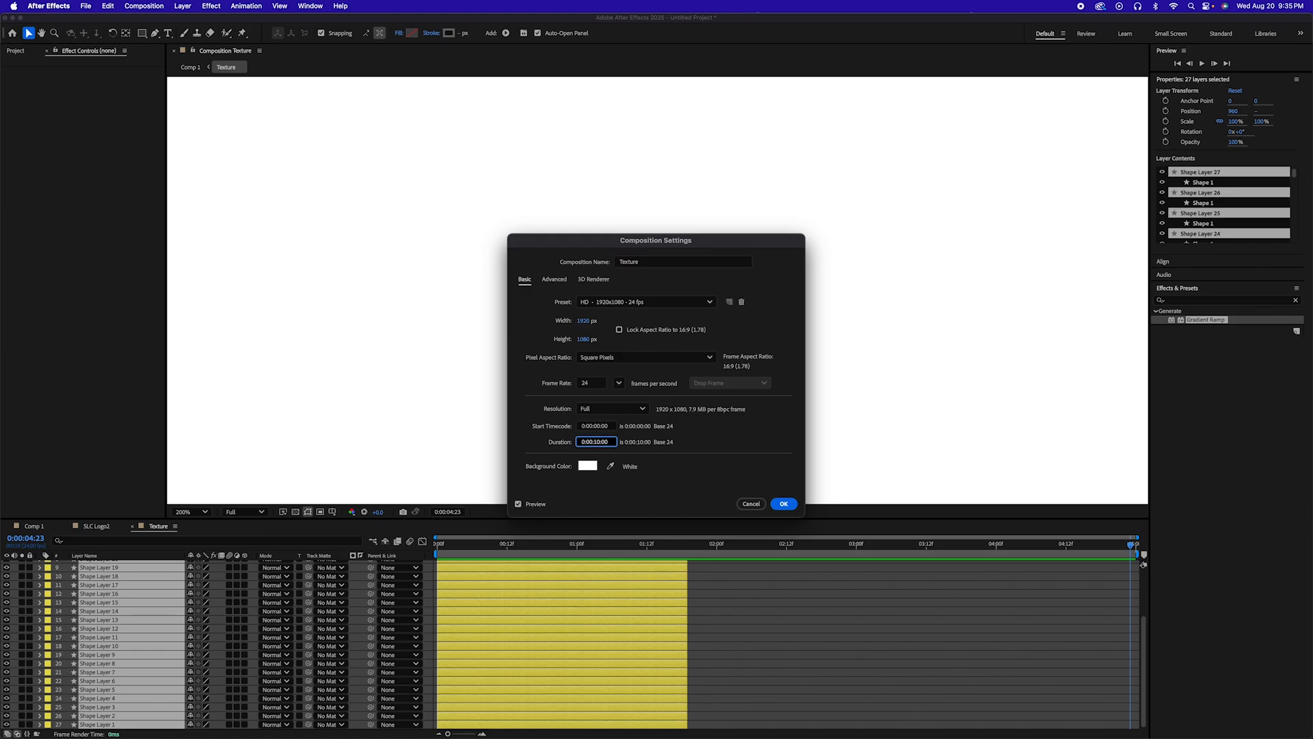
{"action": "key", "text": "Return"}
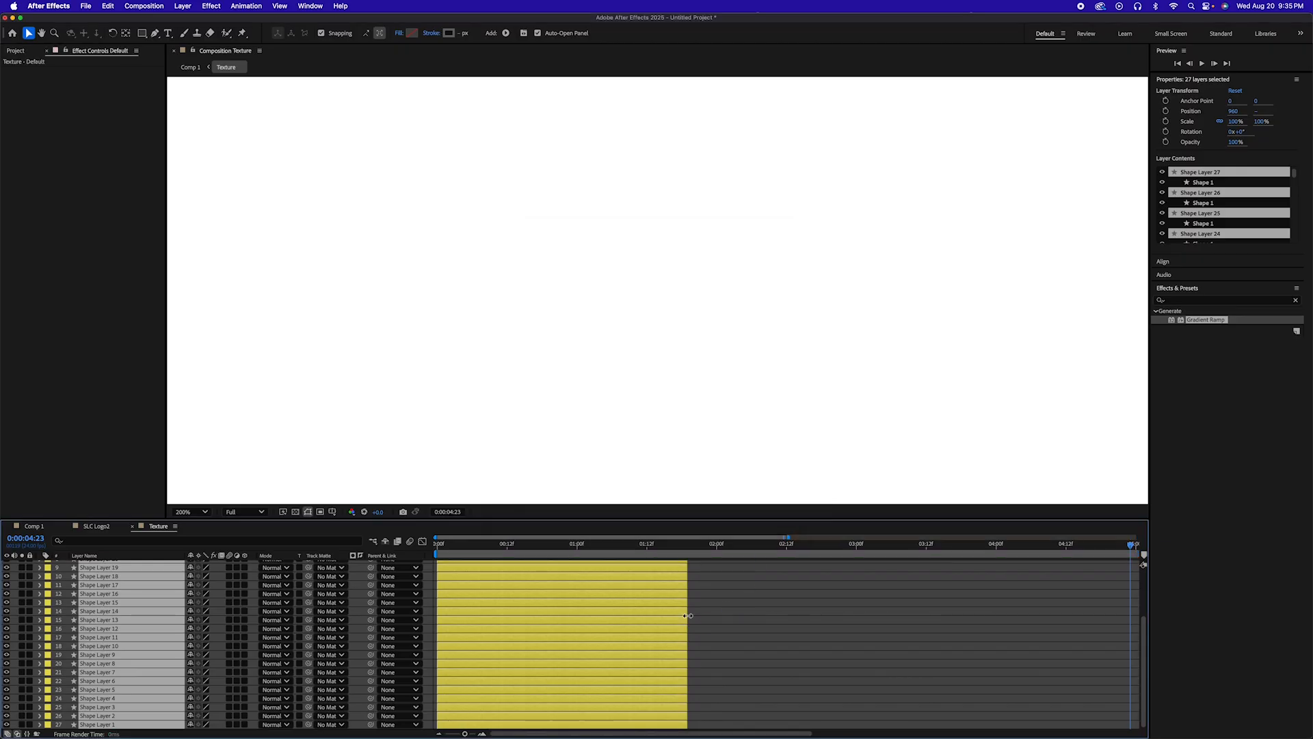
Extend the out points of all shape layers in the Texture composition to its last frame, 0:00:09:23
{"action": "left_click", "coordinate": [720, 615]}
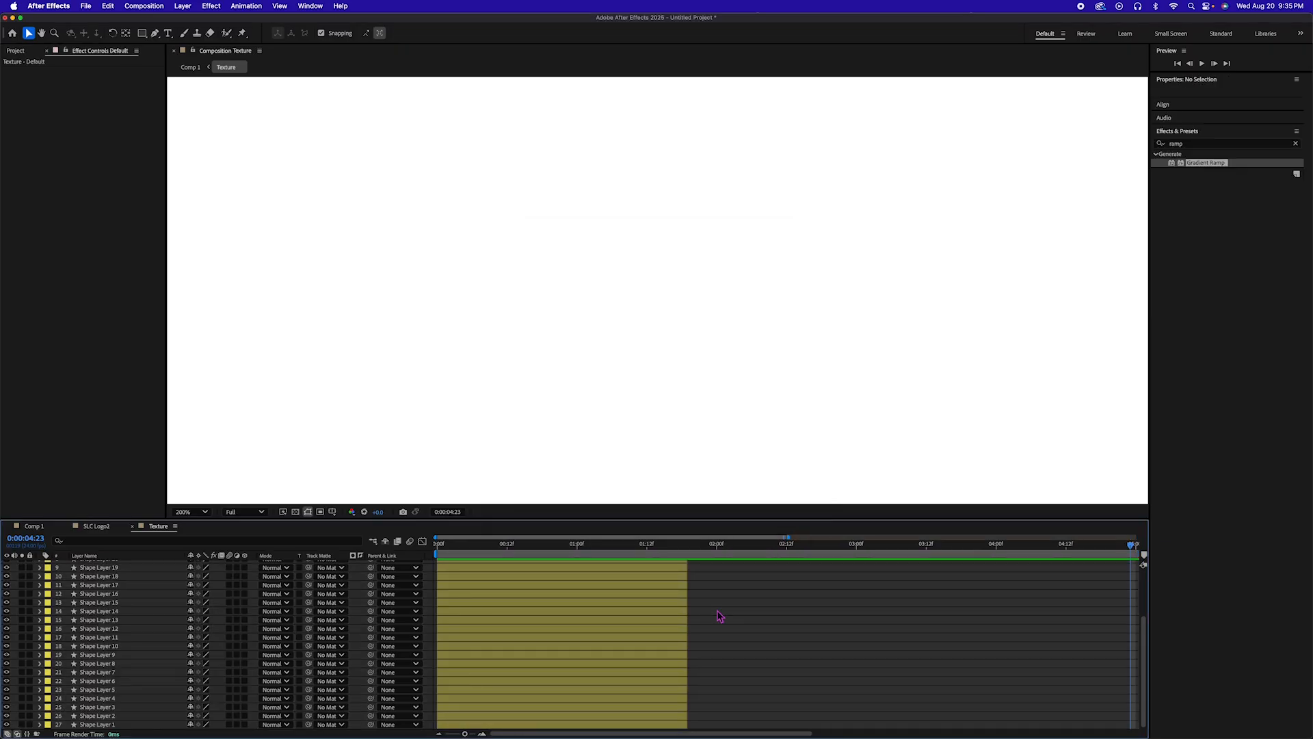
{"action": "scroll", "coordinate": [720, 616], "scroll_direction": "down", "scroll_amount": 5}
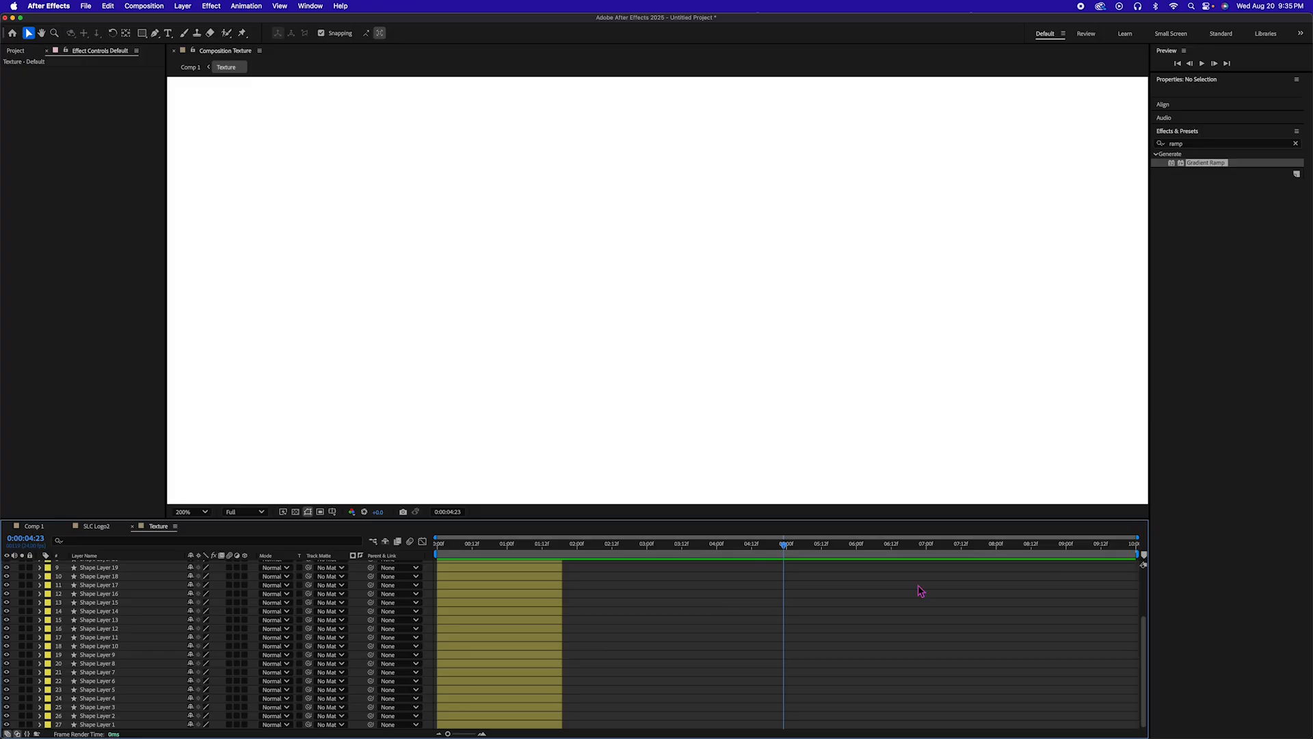
{"action": "left_click", "coordinate": [525, 726]}
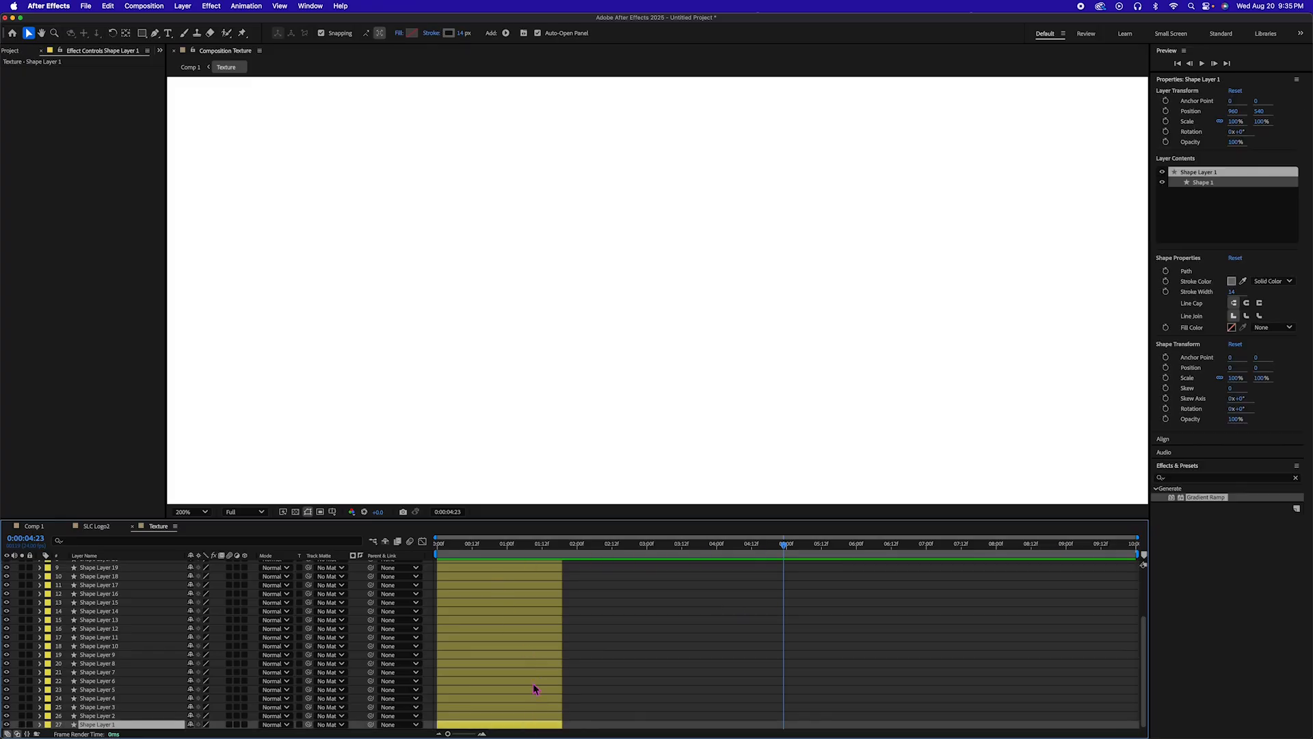
{"action": "scroll", "coordinate": [535, 688], "scroll_direction": "up", "scroll_amount": 4}
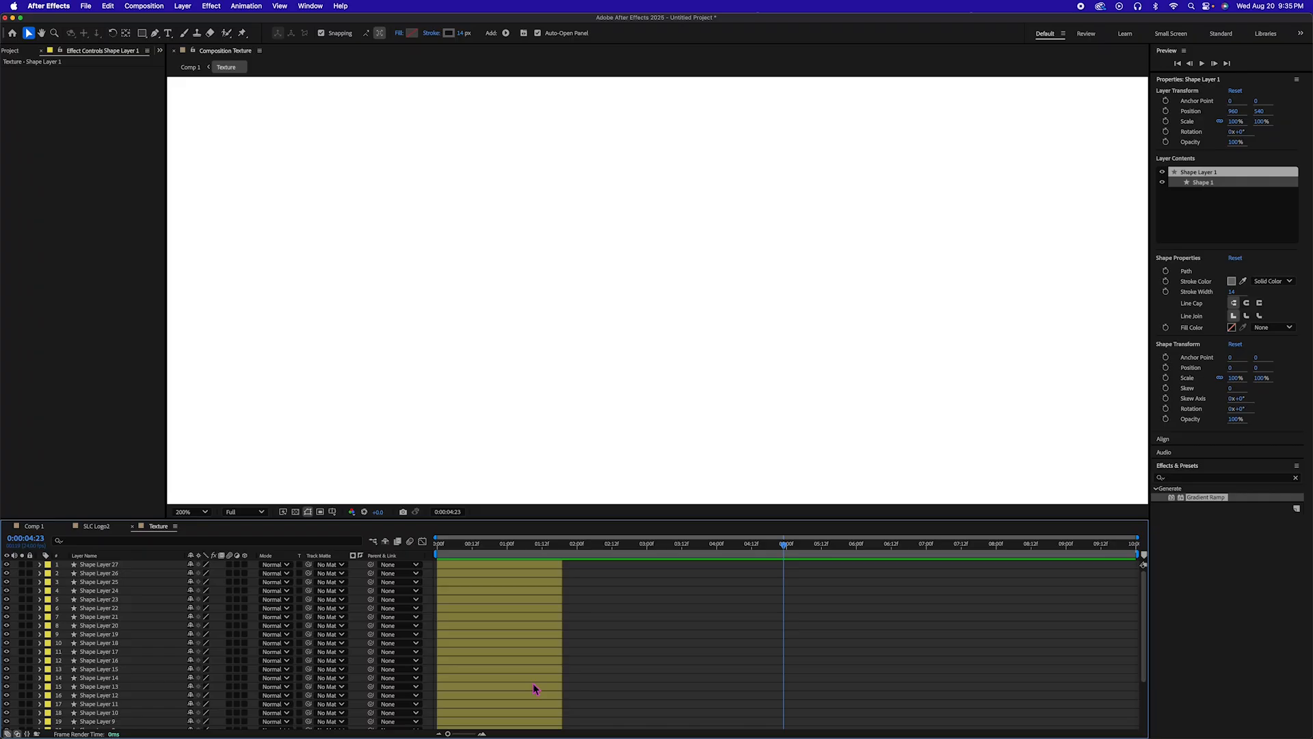
{"action": "left_click", "coordinate": [519, 565], "text": "shift"}
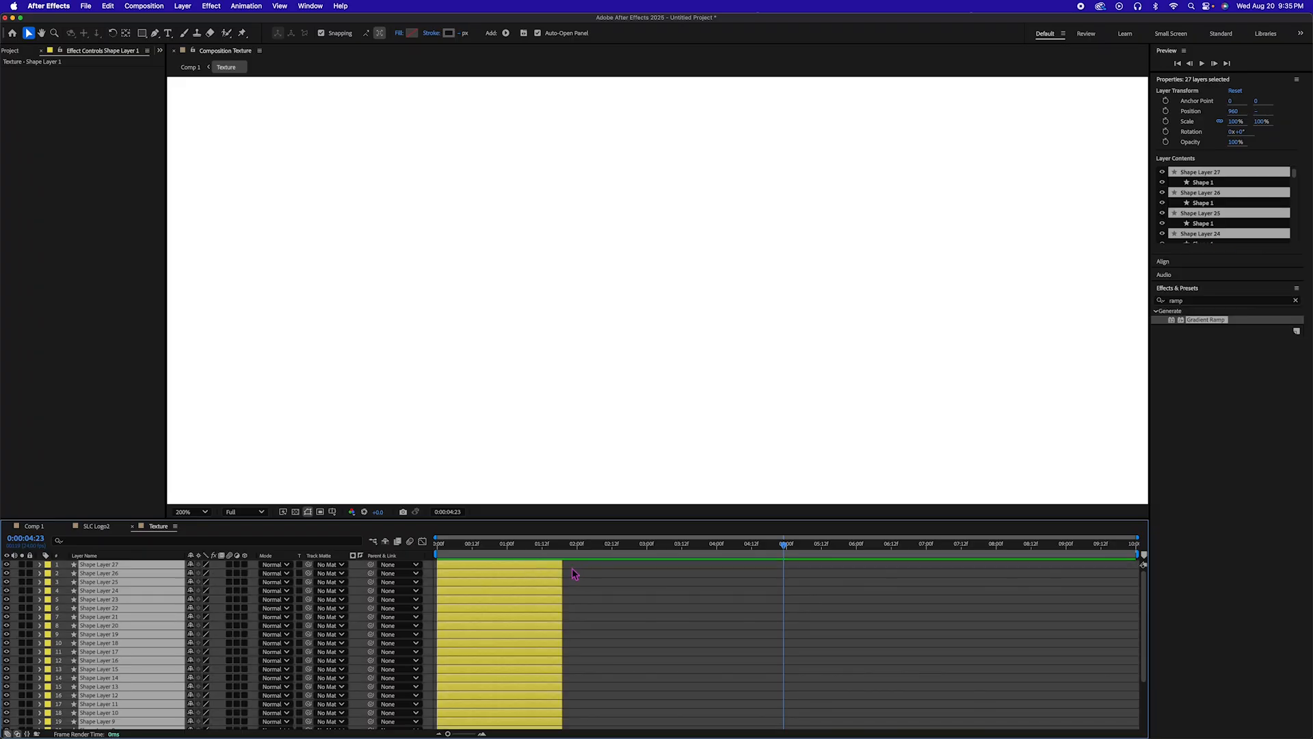
{"action": "left_click_drag", "start_coordinate": [565, 565], "coordinate": [819, 569]}
{"action": "key", "text": "space"}
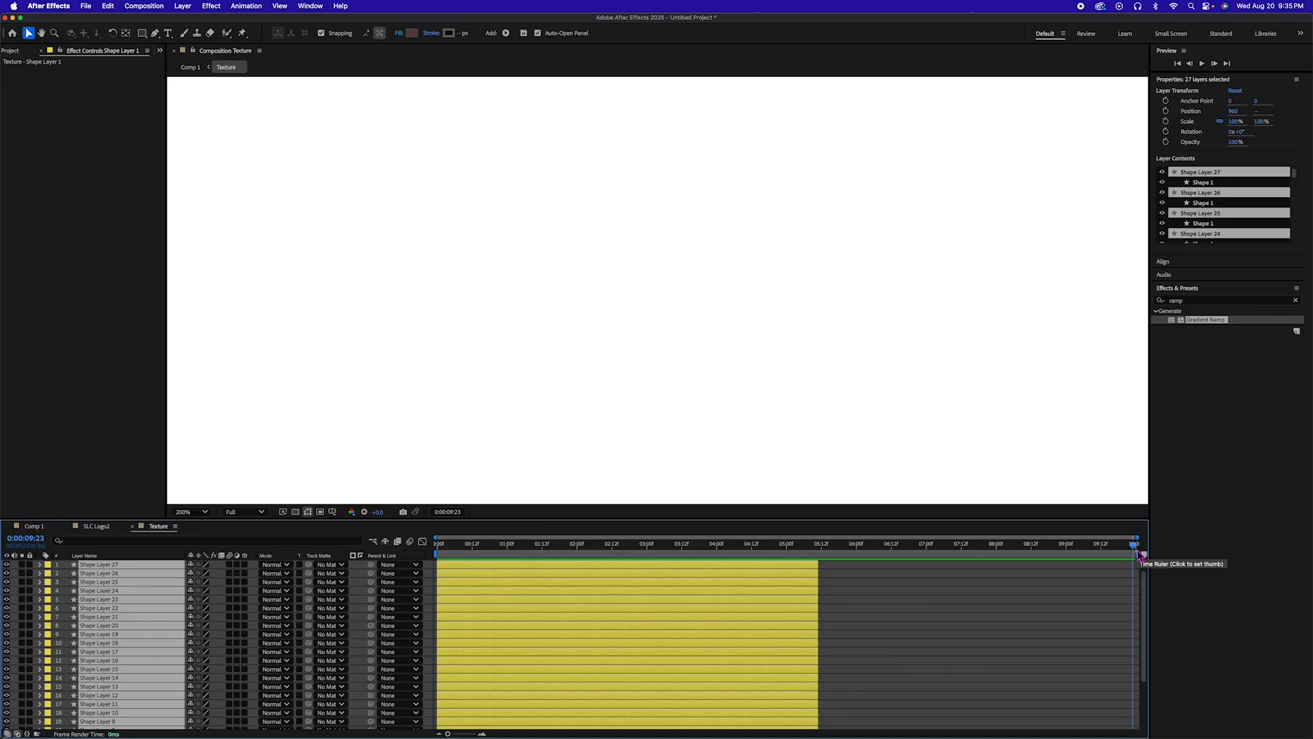
{"action": "key", "text": "alt+]"}
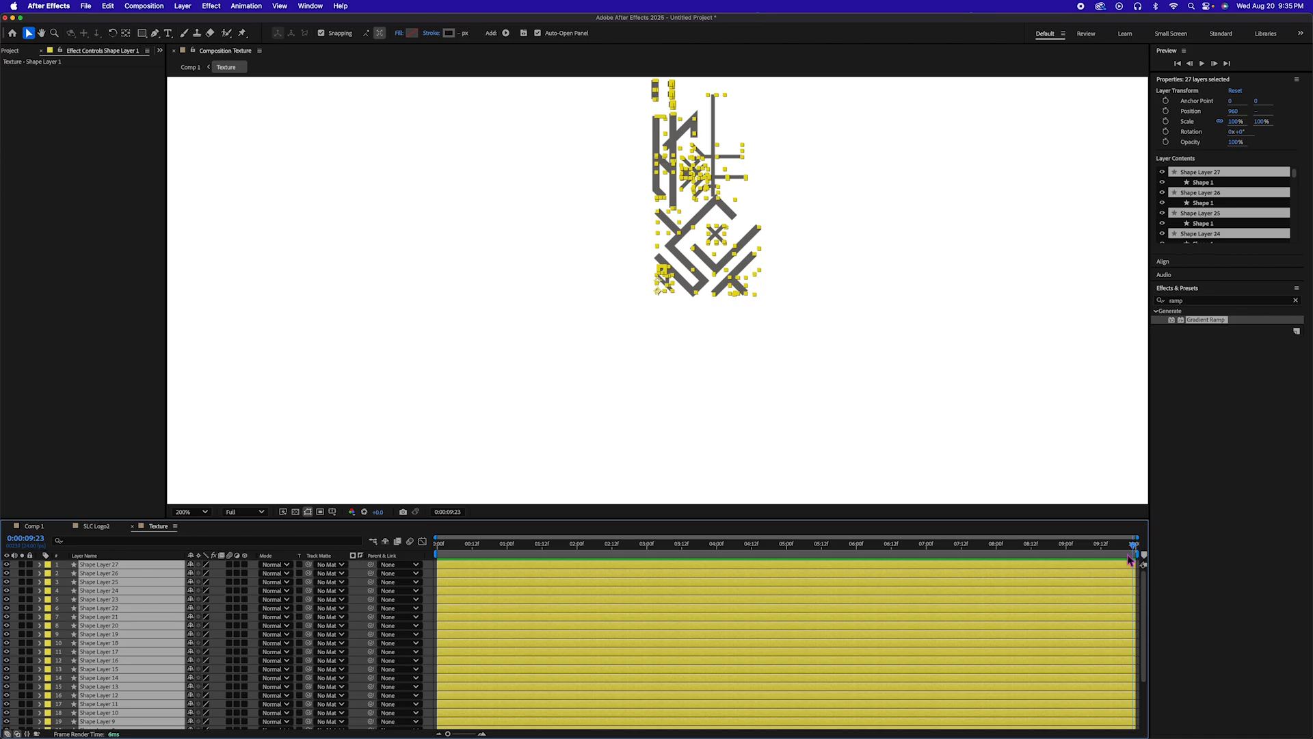
Return to Comp 1 and slide the Texture layer along the timeline so it starts at 0:00:00:00
{"action": "left_click", "coordinate": [97, 526]}
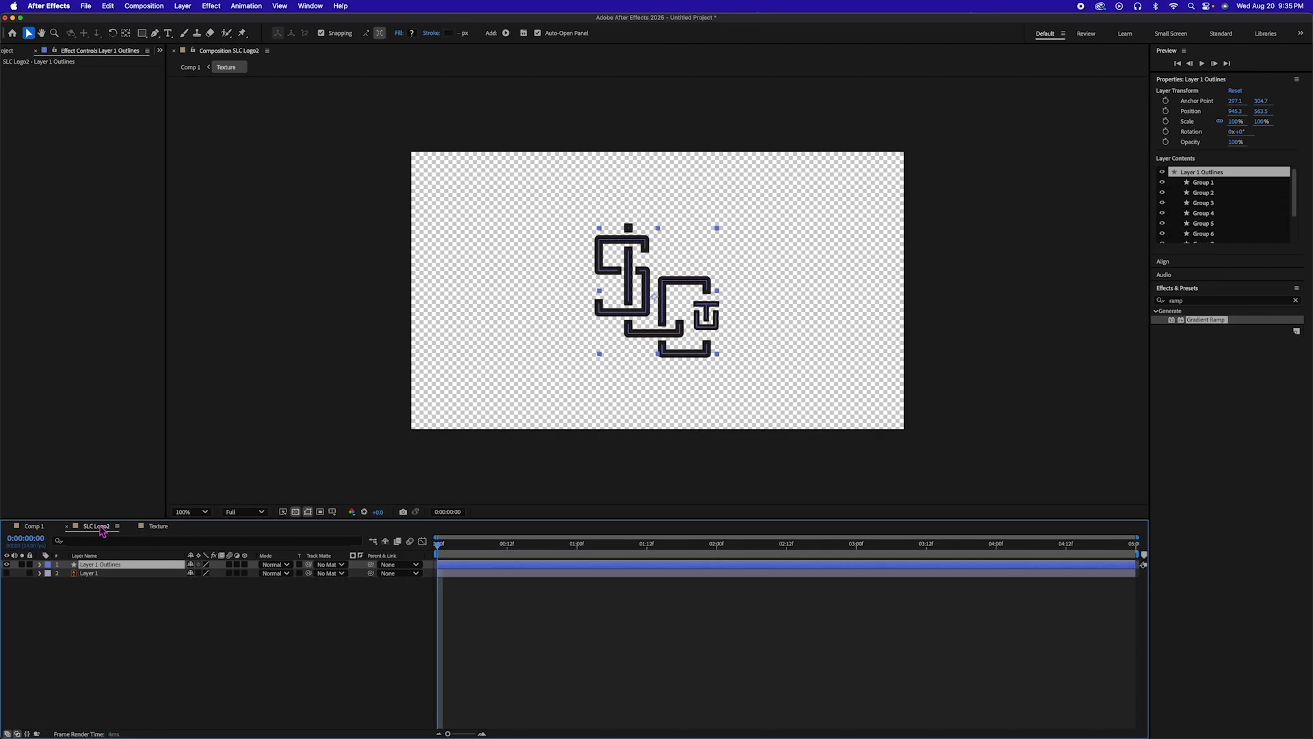
{"action": "left_click", "coordinate": [35, 526]}
{"action": "left_click_drag", "start_coordinate": [533, 545], "coordinate": [429, 545]}
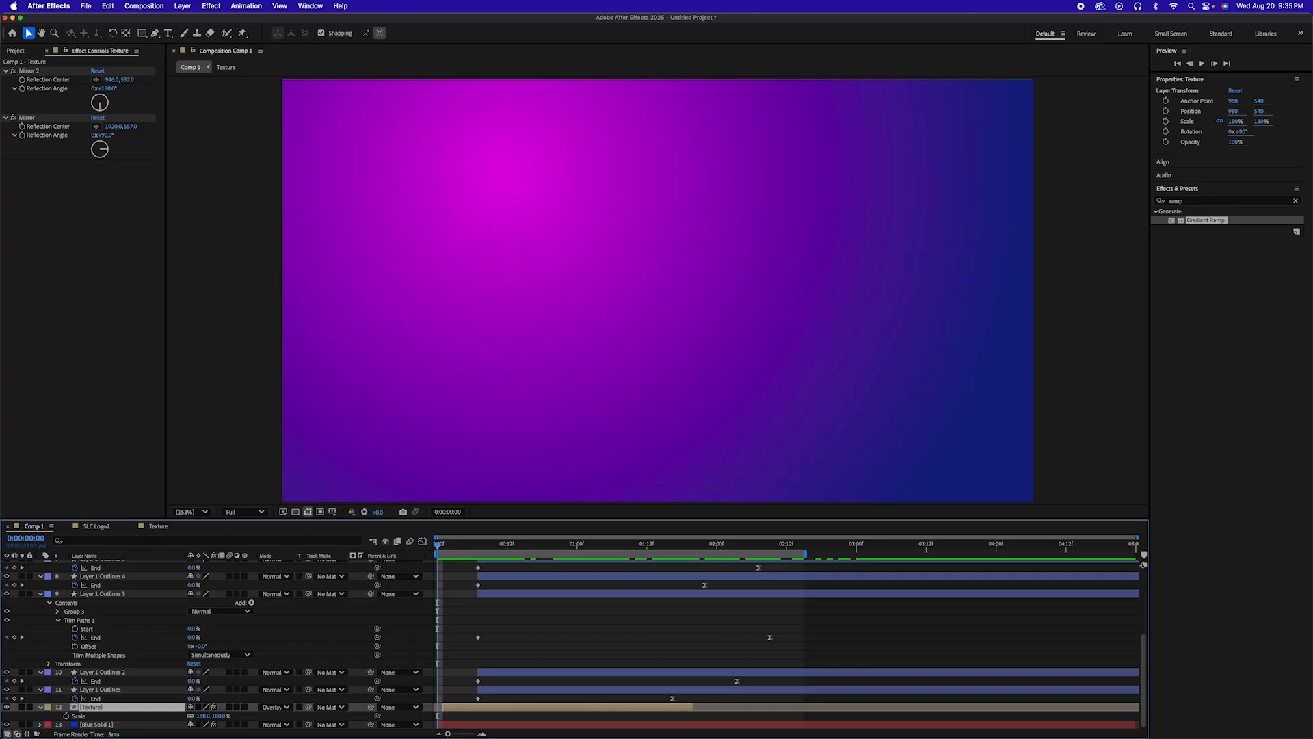
{"action": "left_click_drag", "start_coordinate": [485, 712], "coordinate": [665, 711]}
{"action": "key", "text": "super+z"}
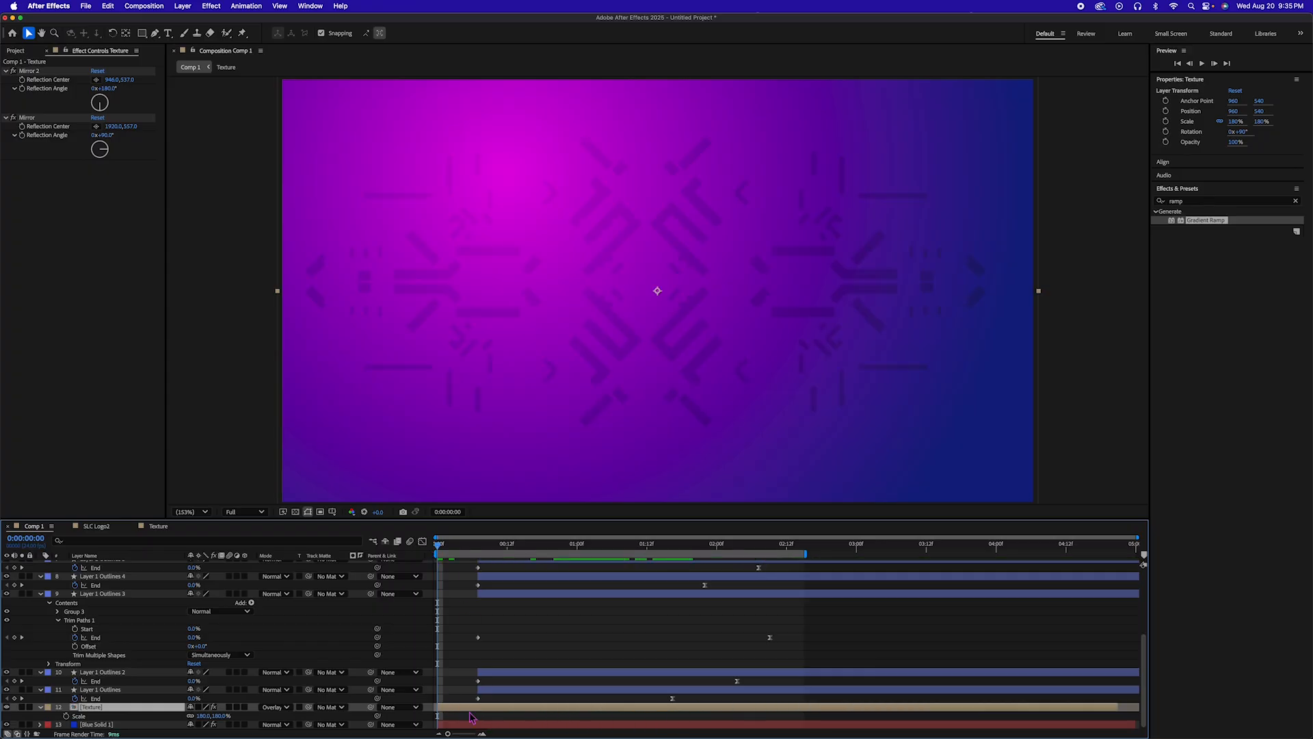
{"action": "left_click_drag", "start_coordinate": [483, 709], "coordinate": [543, 707]}
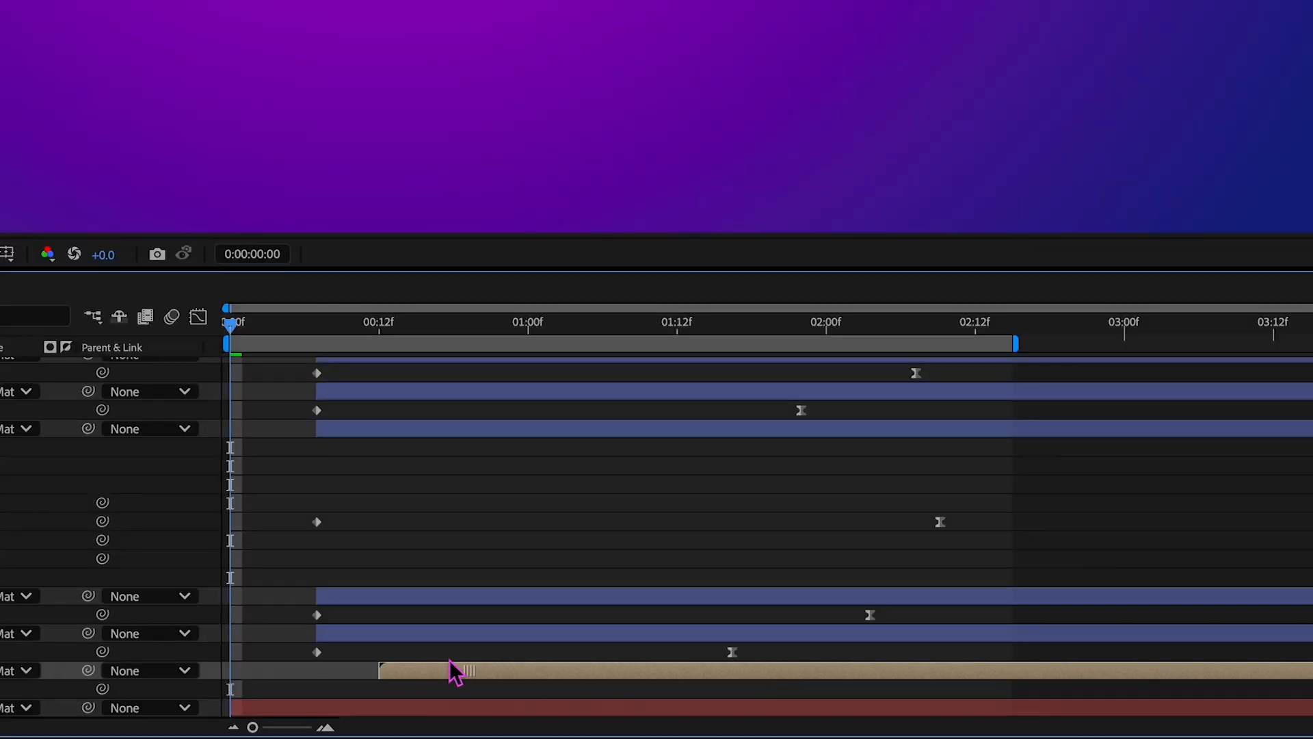
{"action": "left_click_drag", "start_coordinate": [451, 669], "coordinate": [328, 668]}
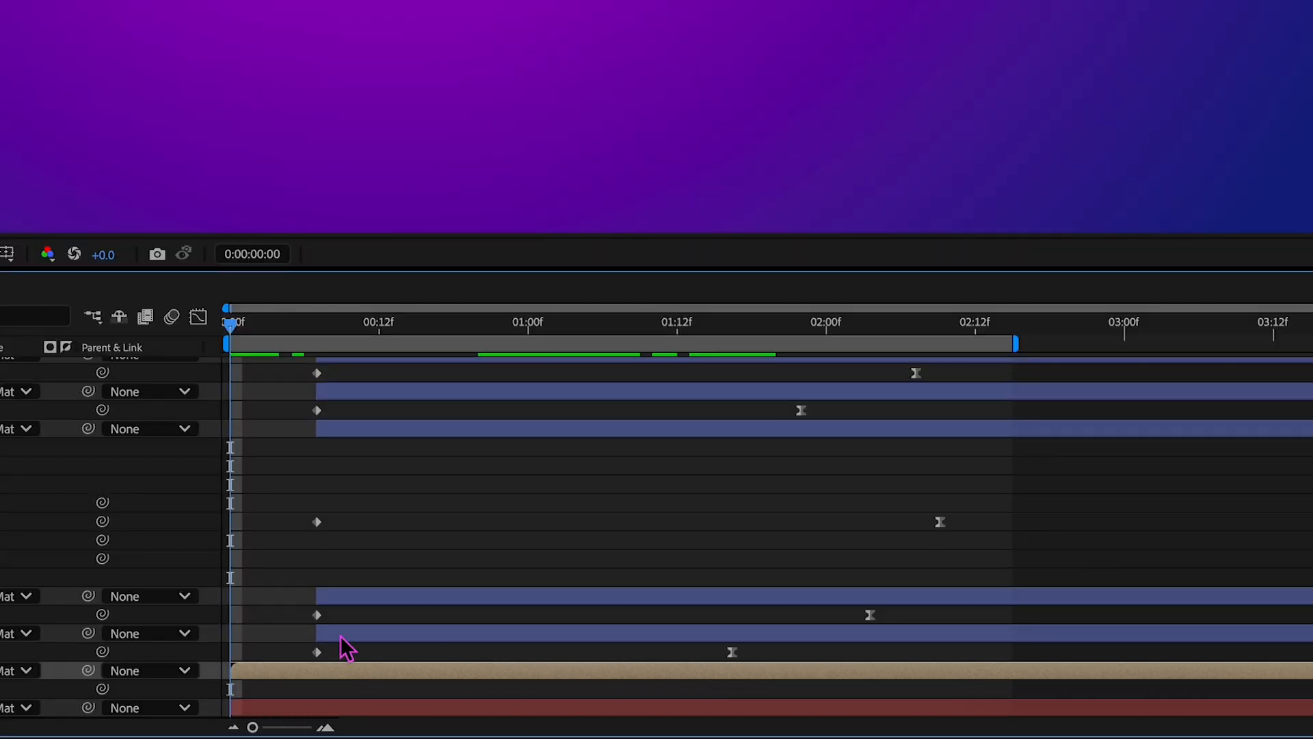
{"action": "left_click_drag", "start_coordinate": [231, 672], "coordinate": [432, 668]}
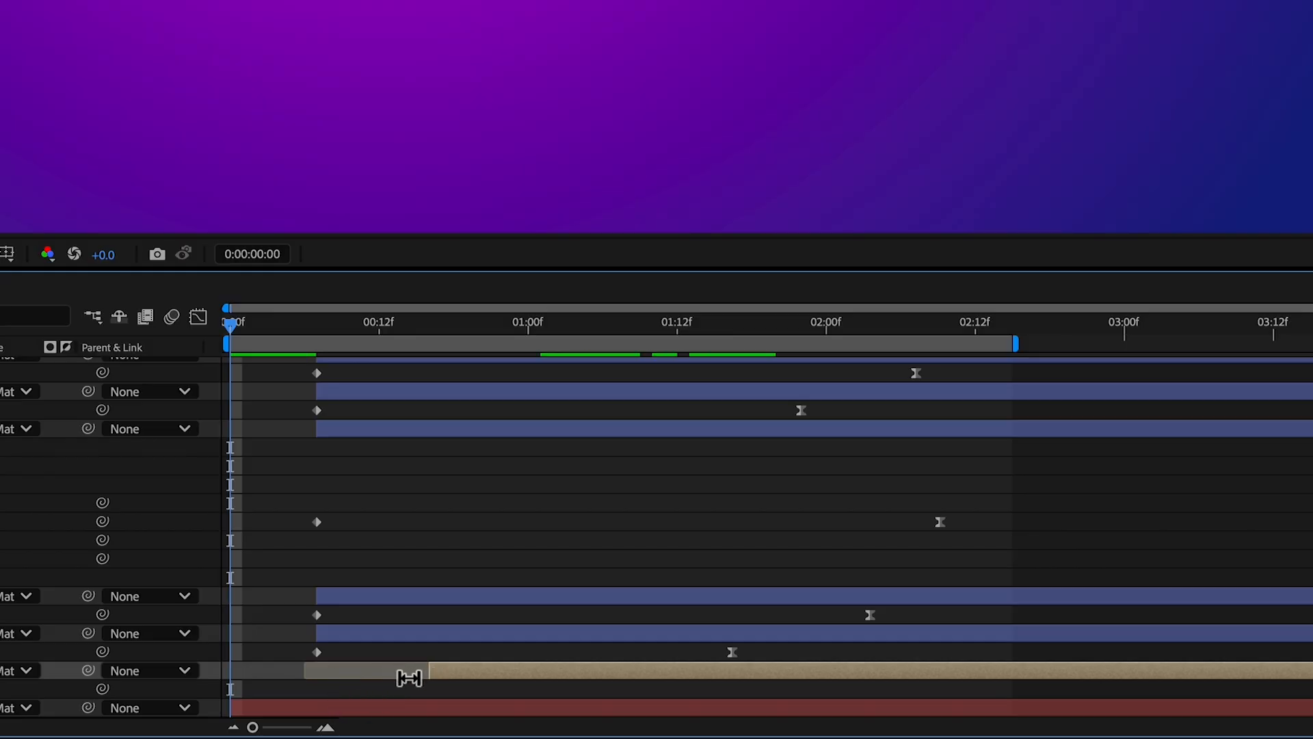
{"action": "left_click_drag", "start_coordinate": [435, 671], "coordinate": [299, 676]}
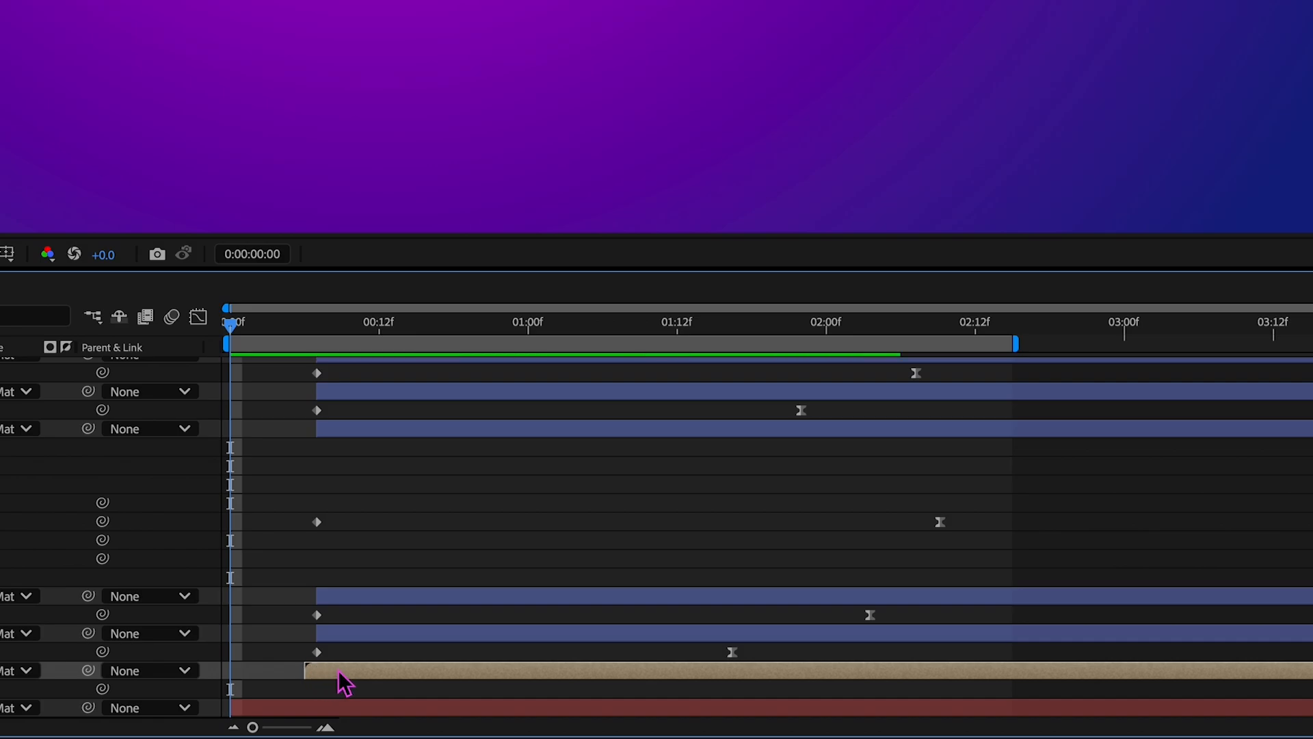
{"action": "left_click_drag", "start_coordinate": [335, 674], "coordinate": [266, 675]}
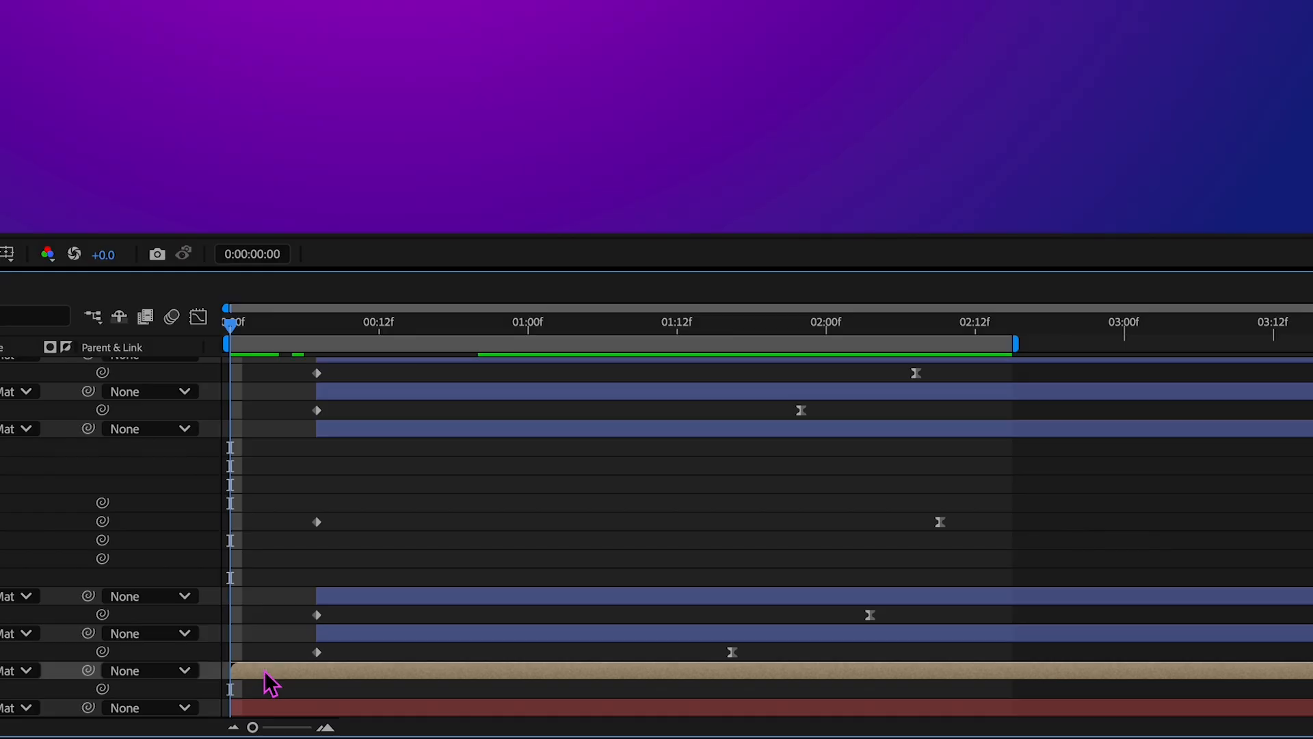
Scrub through the logo animation, then trim the out points of all layers in Comp 1 to 0:00:03:12
{"action": "left_click_drag", "start_coordinate": [240, 341], "coordinate": [198, 327]}
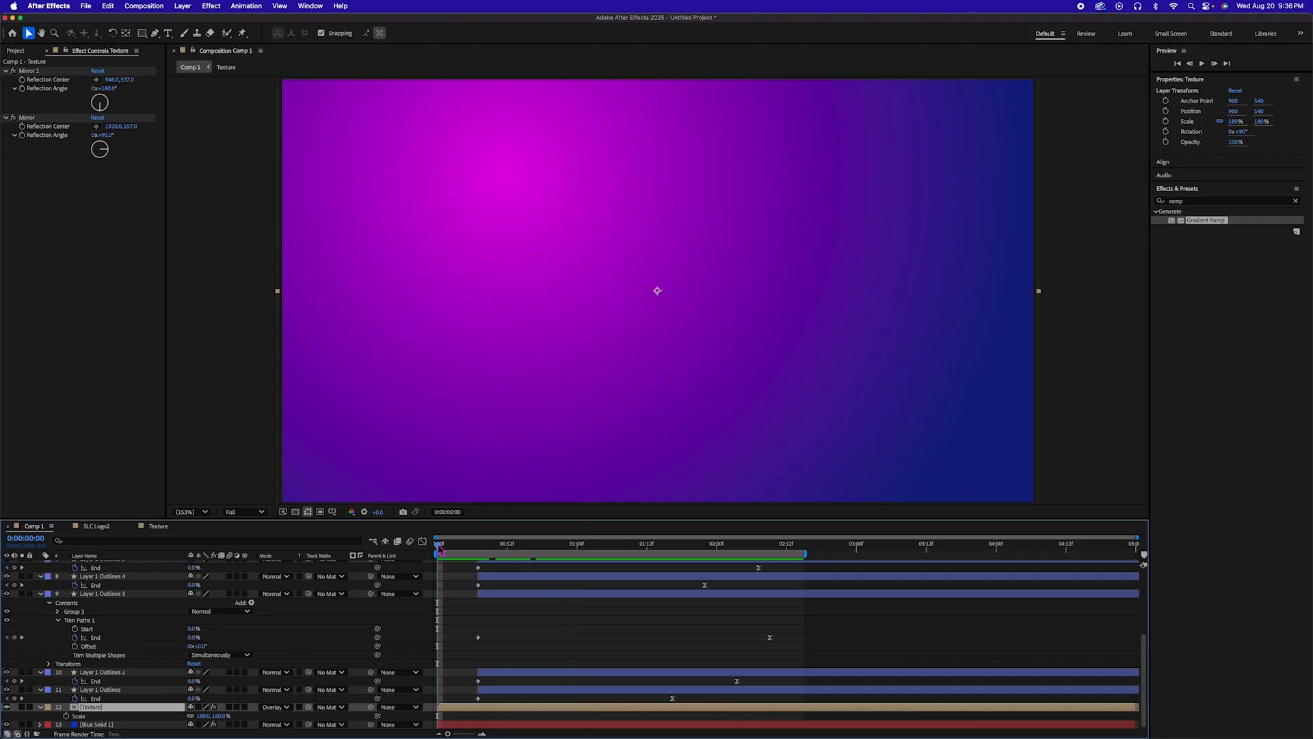
{"action": "left_click_drag", "start_coordinate": [440, 549], "coordinate": [801, 532]}
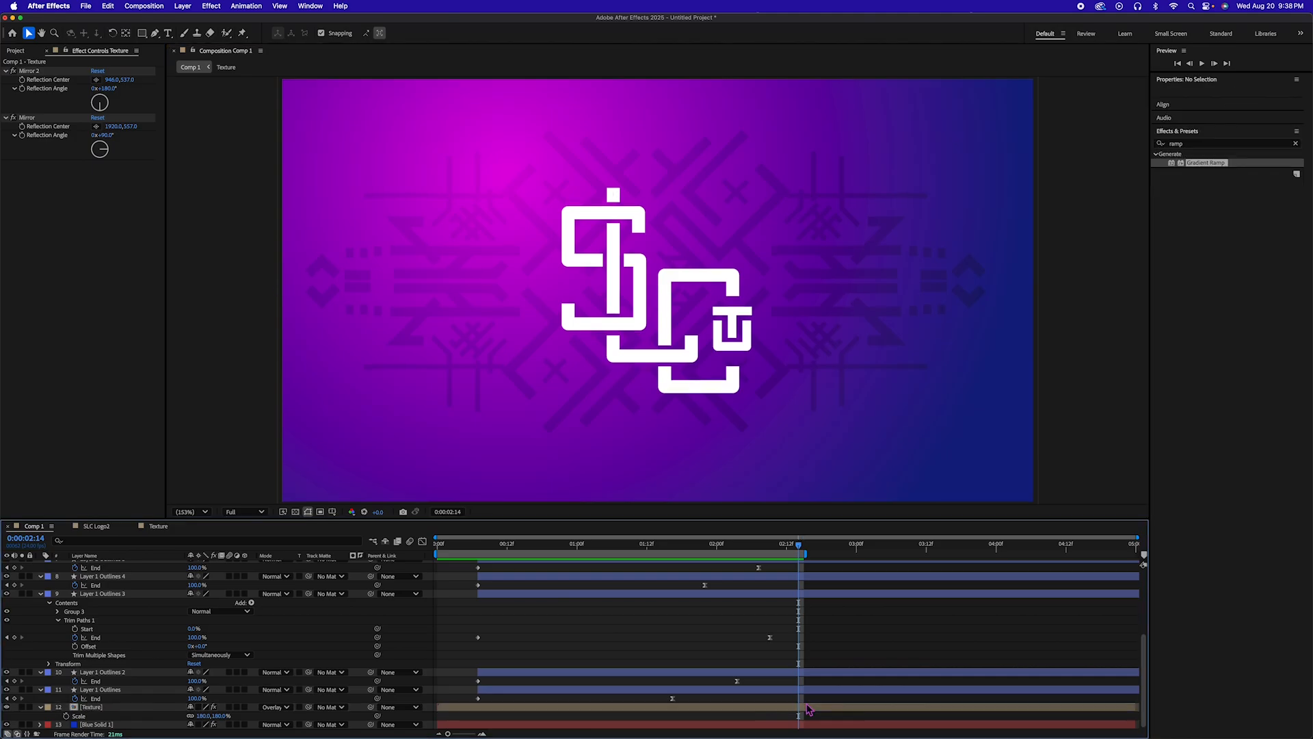
{"action": "scroll", "coordinate": [821, 698], "scroll_direction": "up", "scroll_amount": 5}
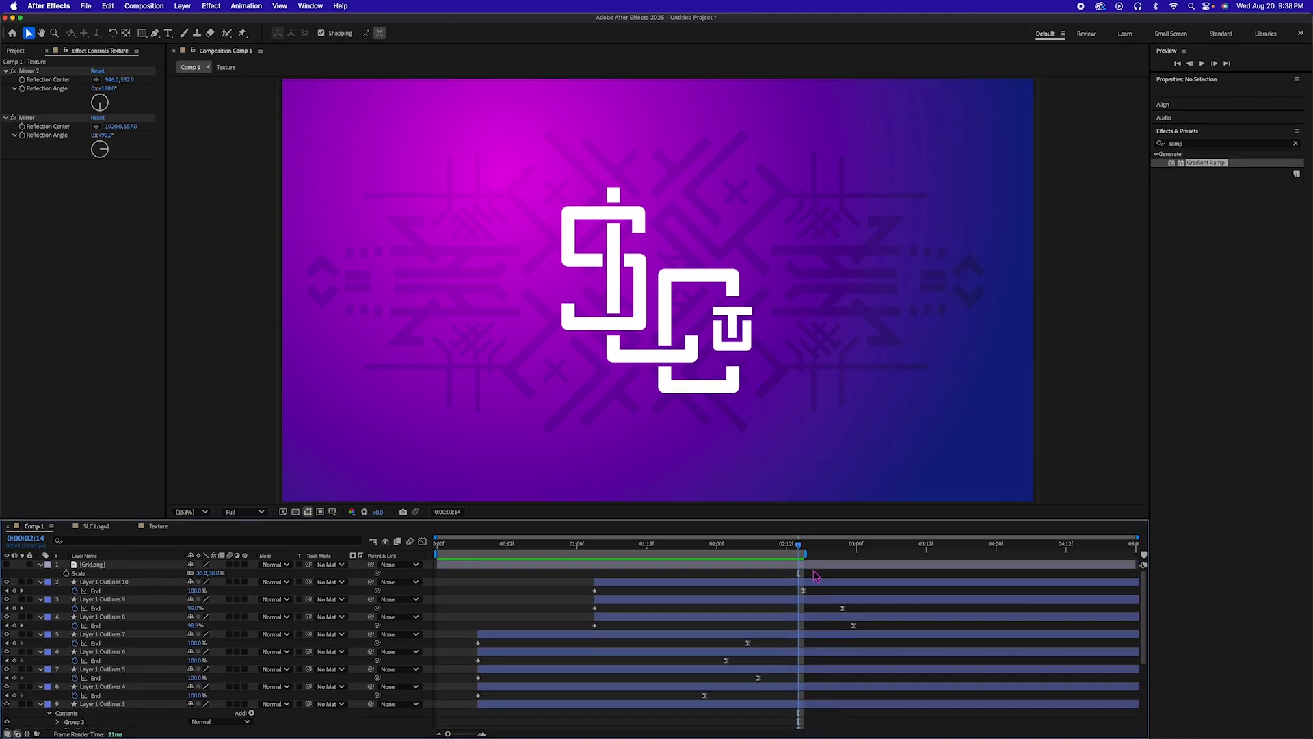
{"action": "left_click", "coordinate": [815, 567]}
{"action": "key", "text": "super+a"}
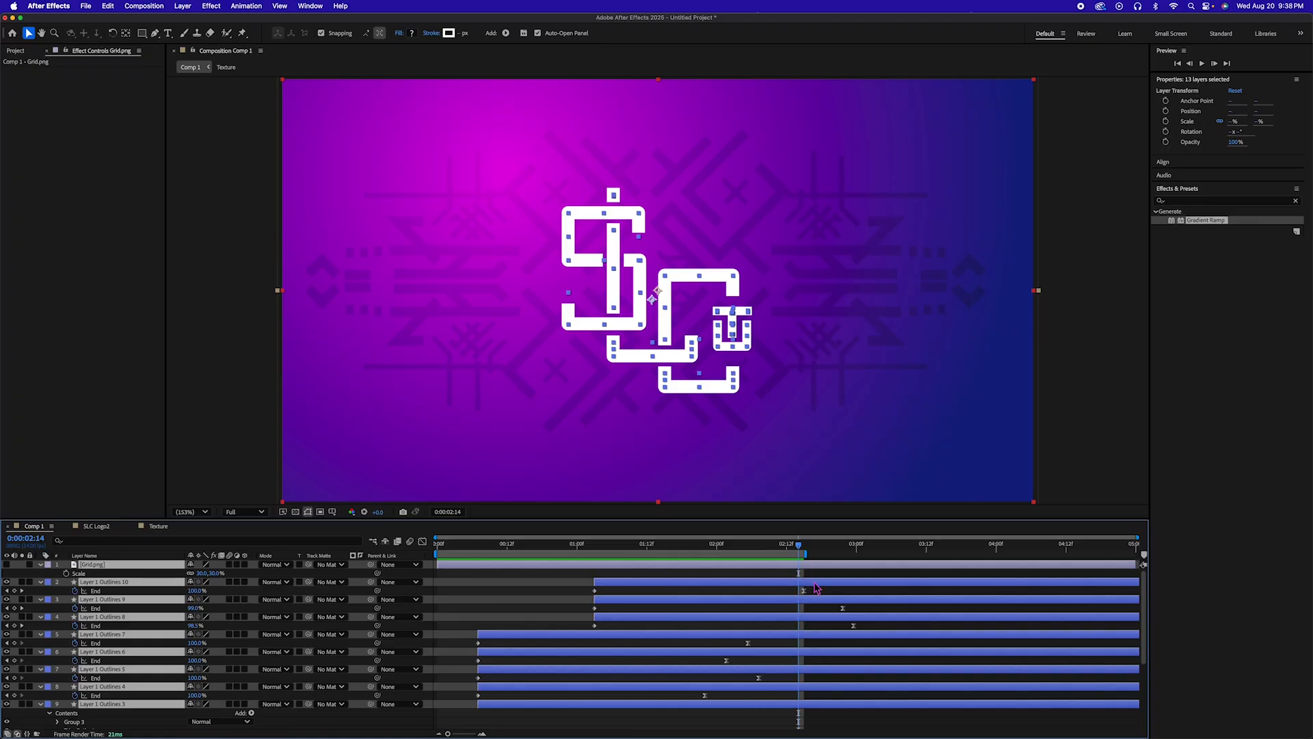
{"action": "left_click_drag", "start_coordinate": [798, 545], "coordinate": [931, 560]}
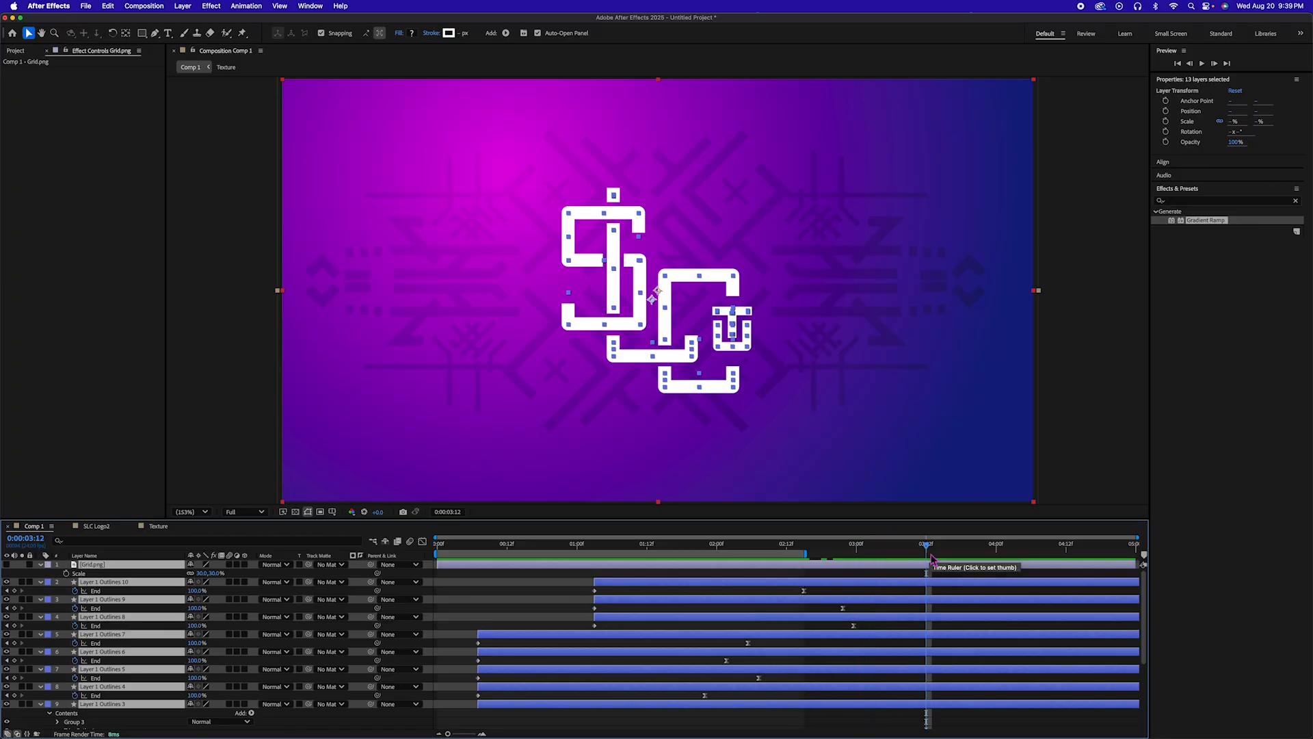
{"action": "key", "text": "alt+bracketright"}
{"action": "scroll", "coordinate": [894, 622], "scroll_direction": "down", "scroll_amount": 5}
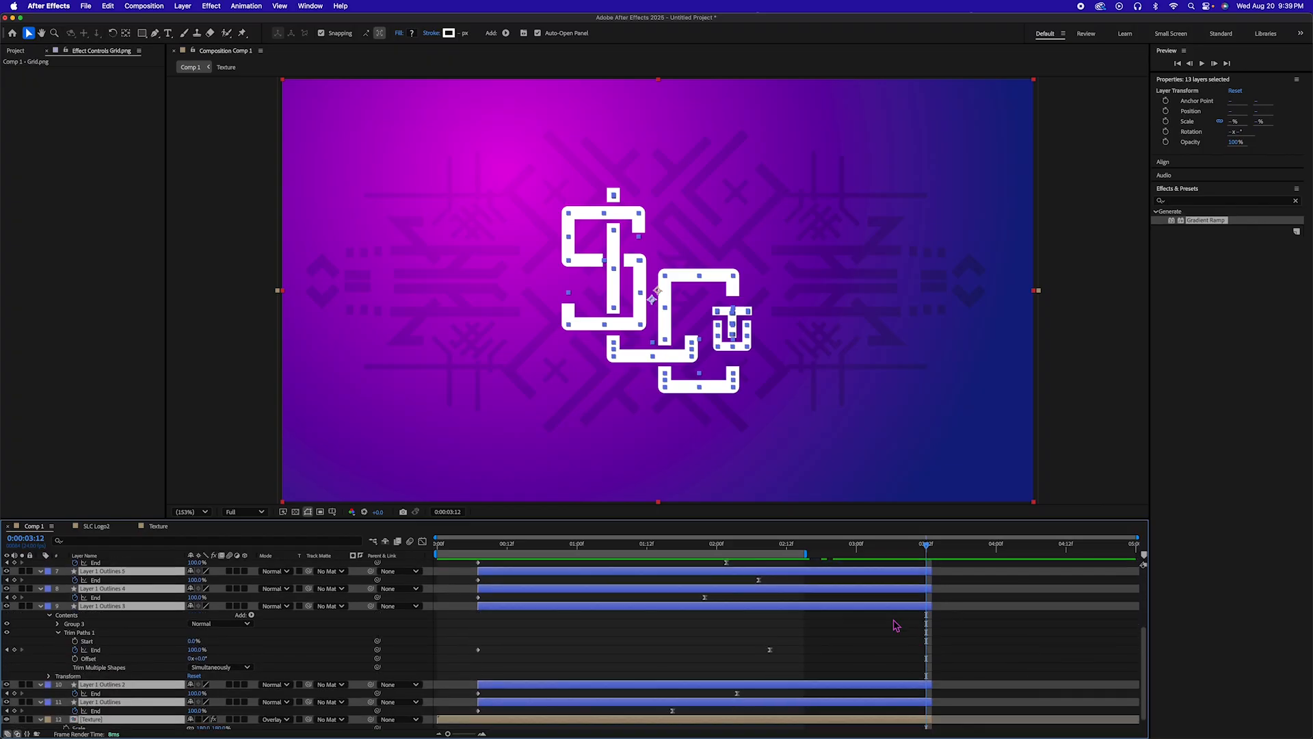
{"action": "scroll", "coordinate": [870, 619], "scroll_direction": "up", "scroll_amount": 5}
{"action": "scroll", "coordinate": [871, 619], "scroll_direction": "down", "scroll_amount": 5}
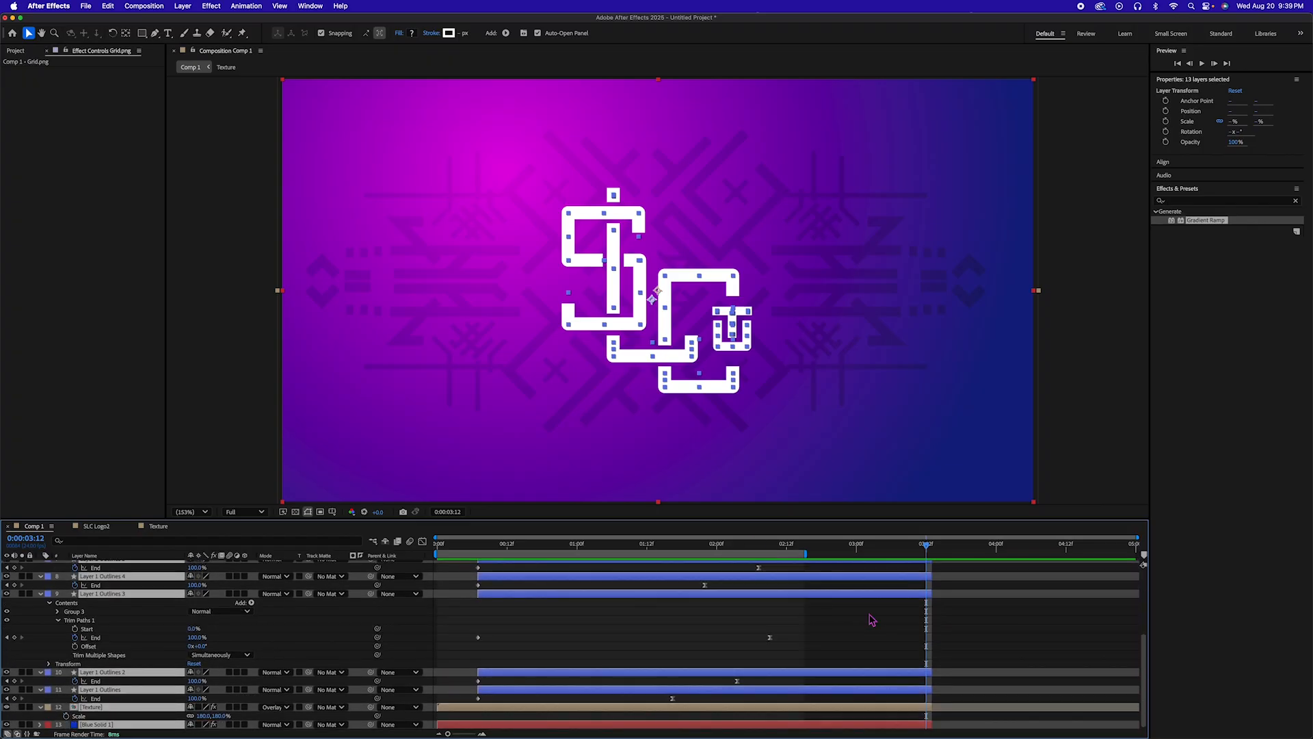
{"action": "scroll", "coordinate": [780, 605], "scroll_direction": "up", "scroll_amount": 5}
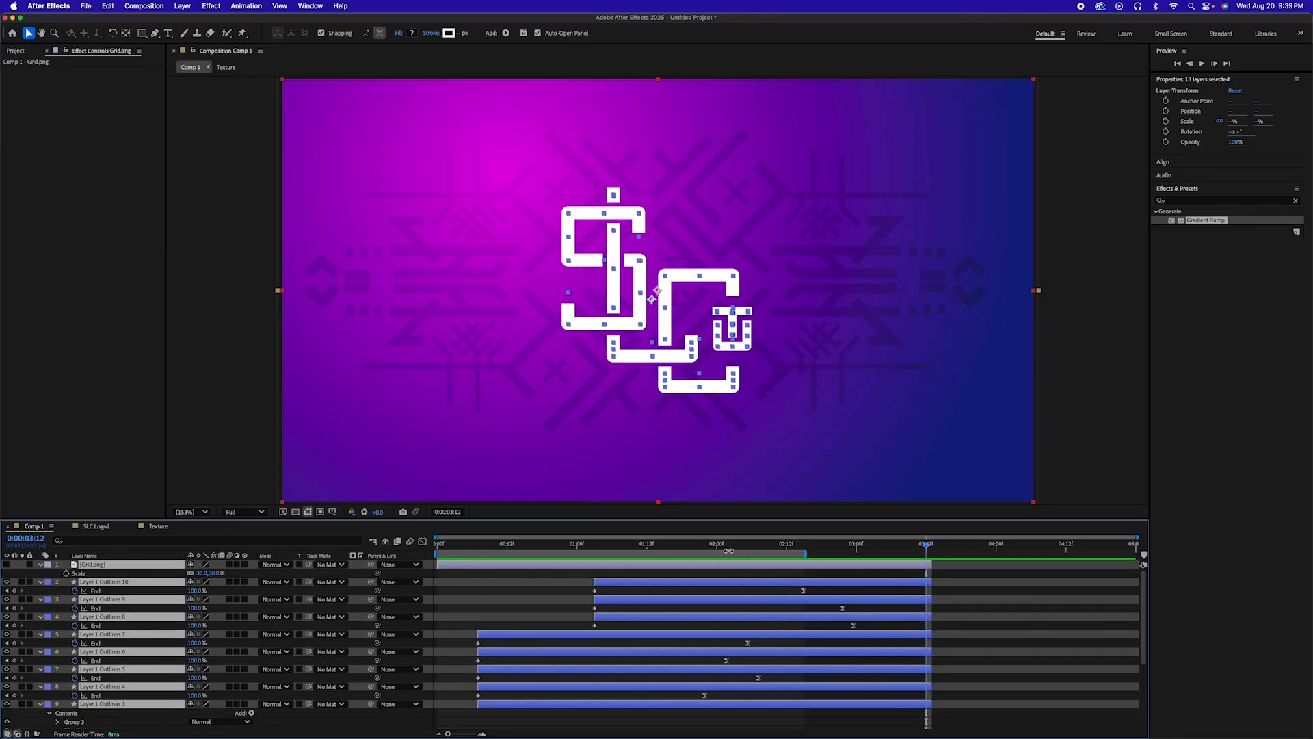
Set Comp 1's work area to start at 0:00:03:12 and extend the composition's duration to 0:00:10:00
{"action": "left_click_drag", "start_coordinate": [719, 553], "coordinate": [1126, 551]}
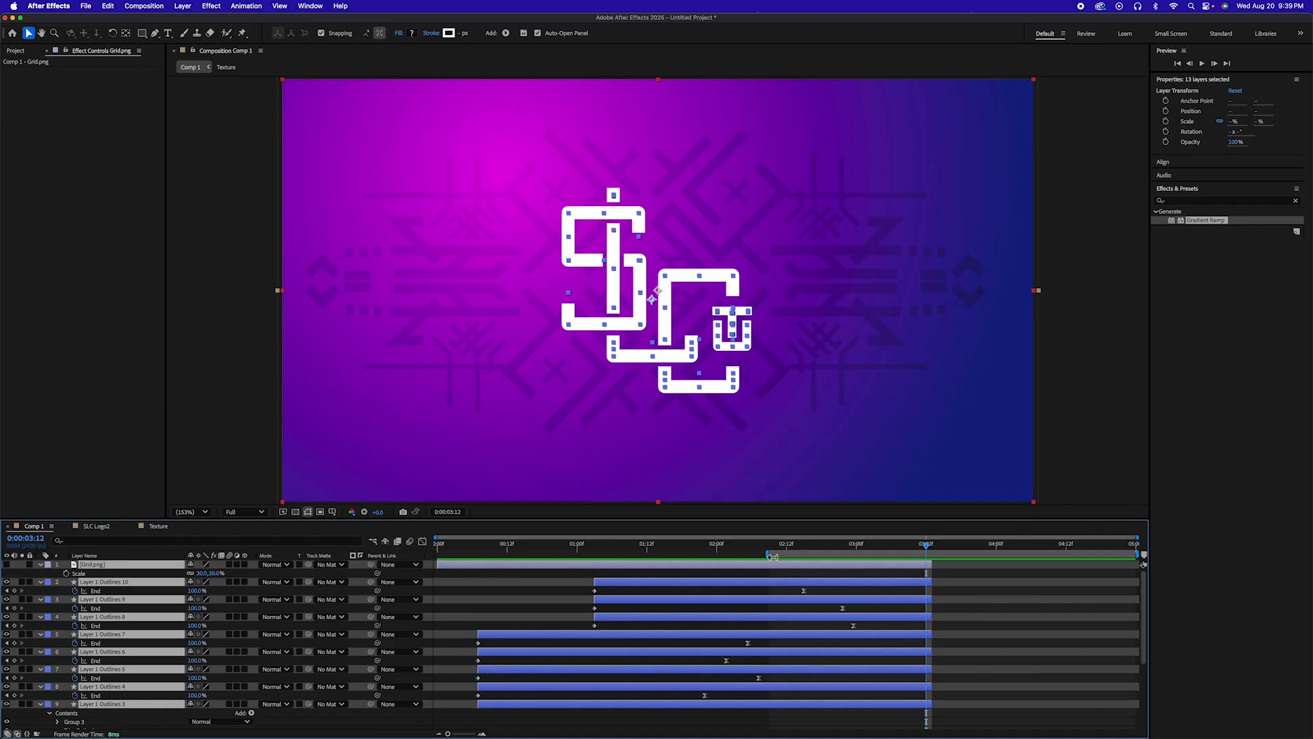
{"action": "left_click_drag", "start_coordinate": [772, 556], "coordinate": [930, 561]}
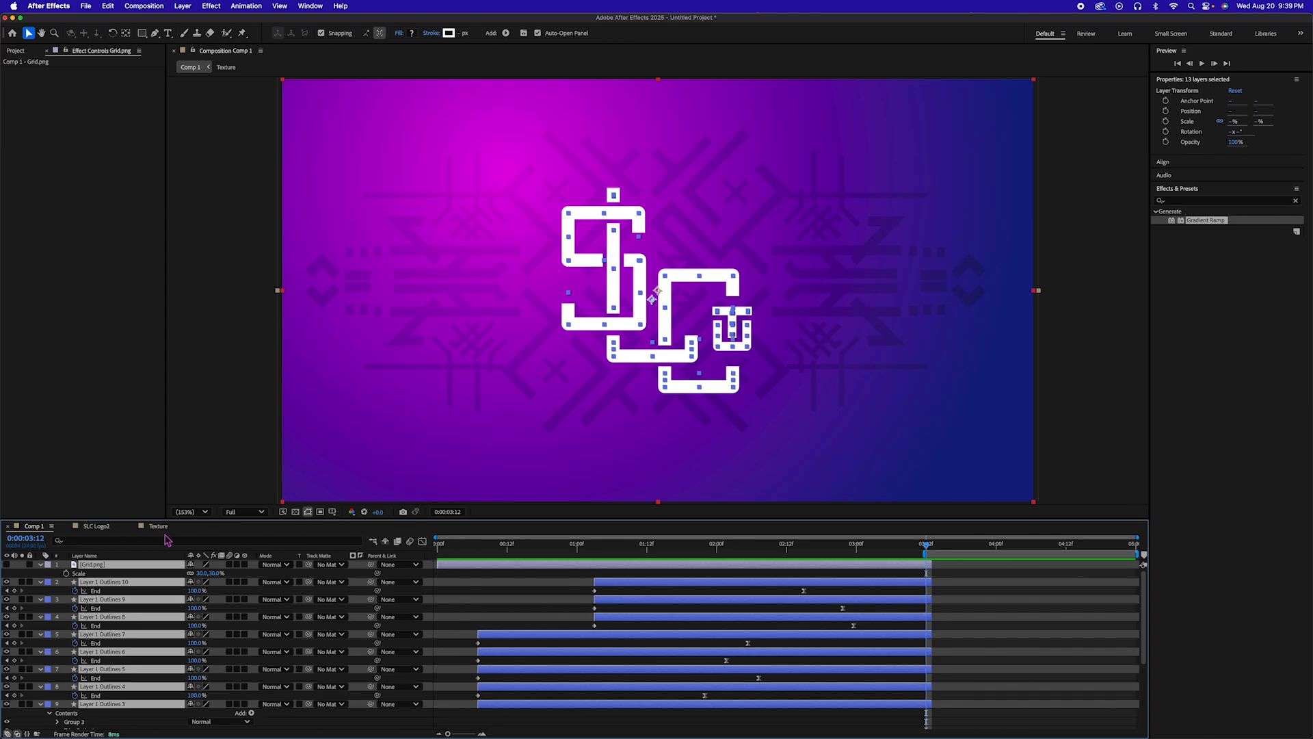
{"action": "left_click", "coordinate": [52, 527]}
{"action": "mouse_move", "coordinate": [54, 529]}
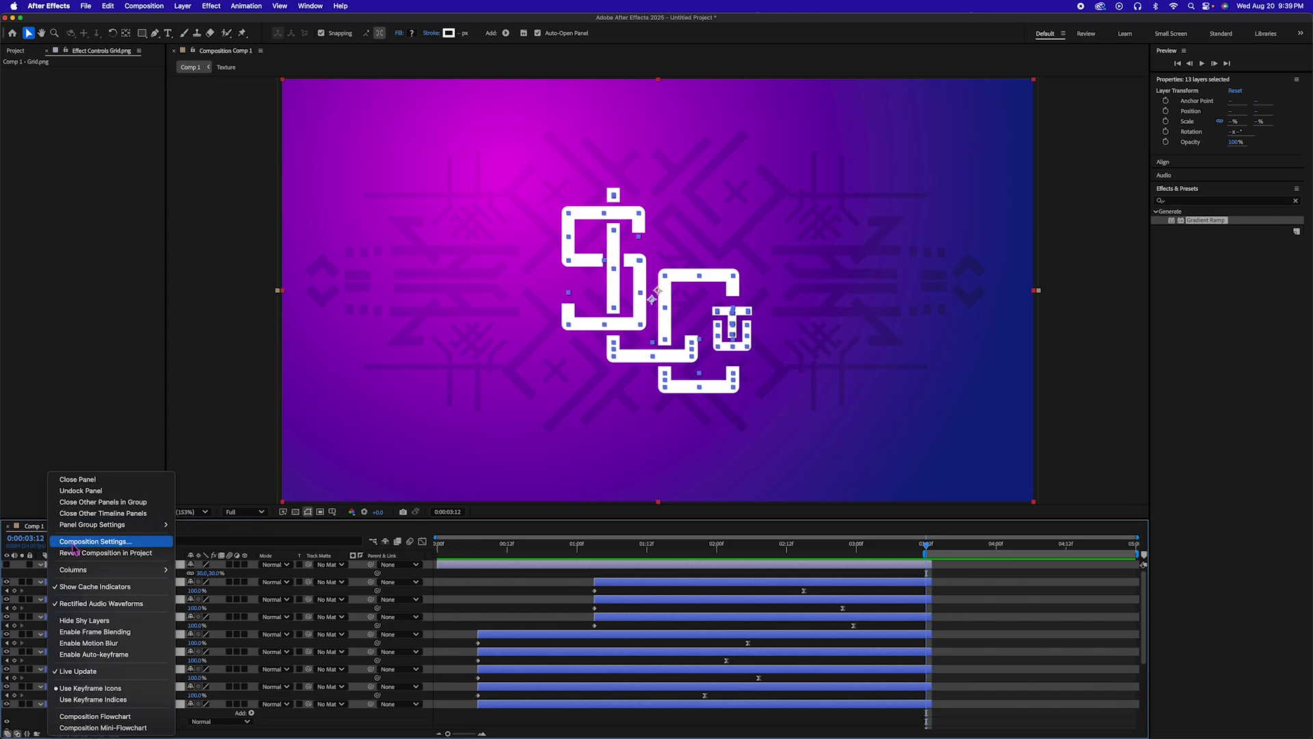
{"action": "left_click", "coordinate": [75, 542]}
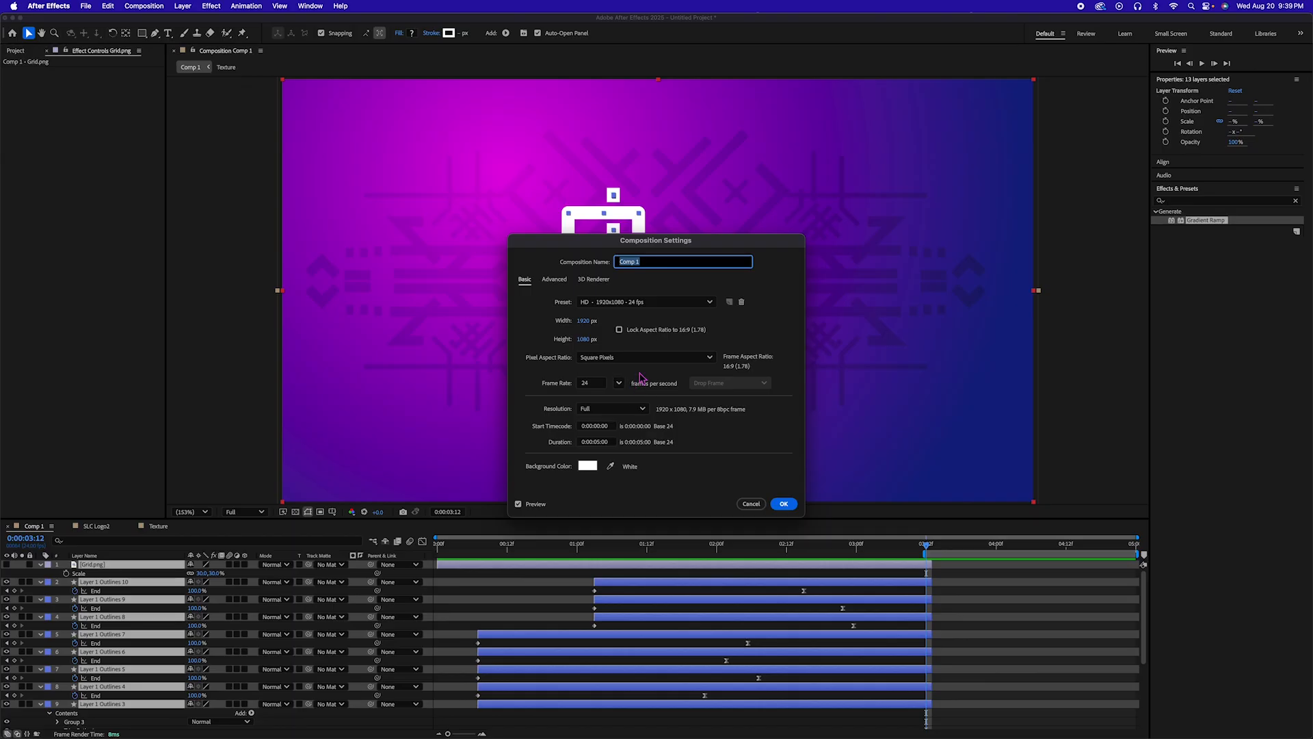
{"action": "left_click", "coordinate": [599, 443]}
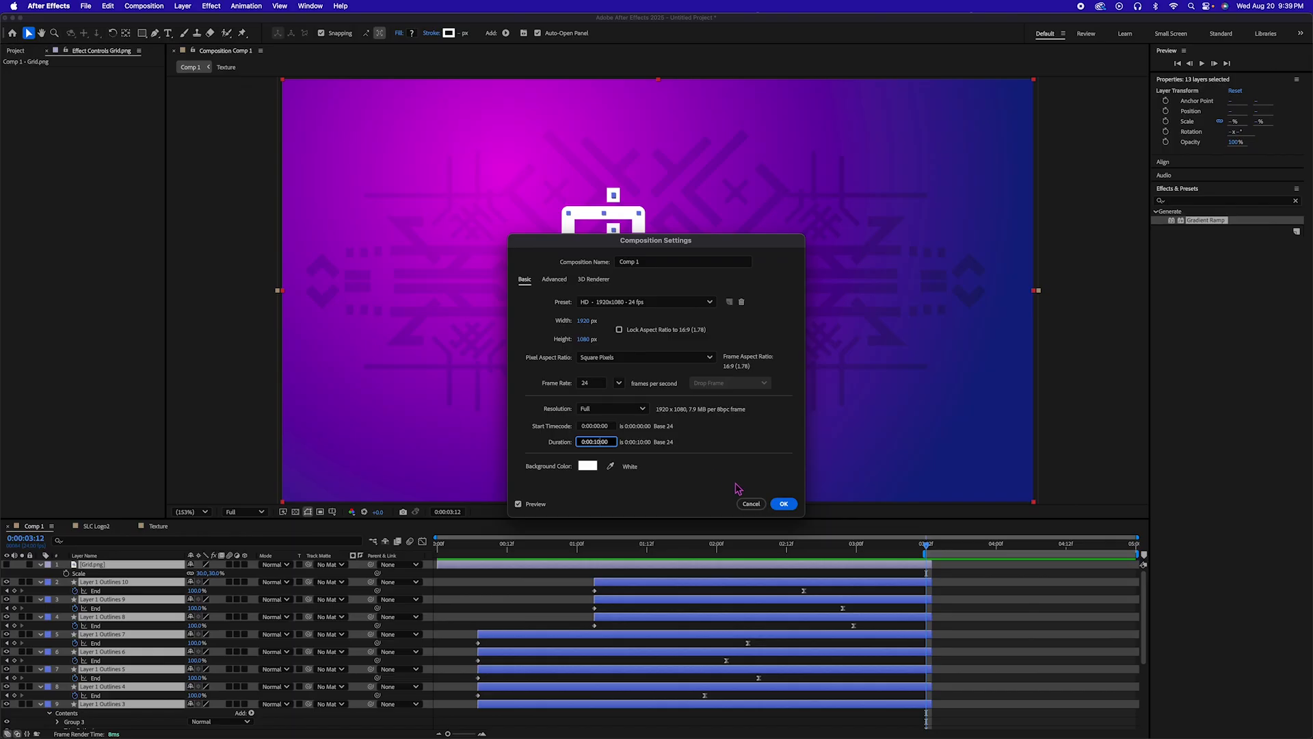
{"action": "left_click", "coordinate": [784, 504]}
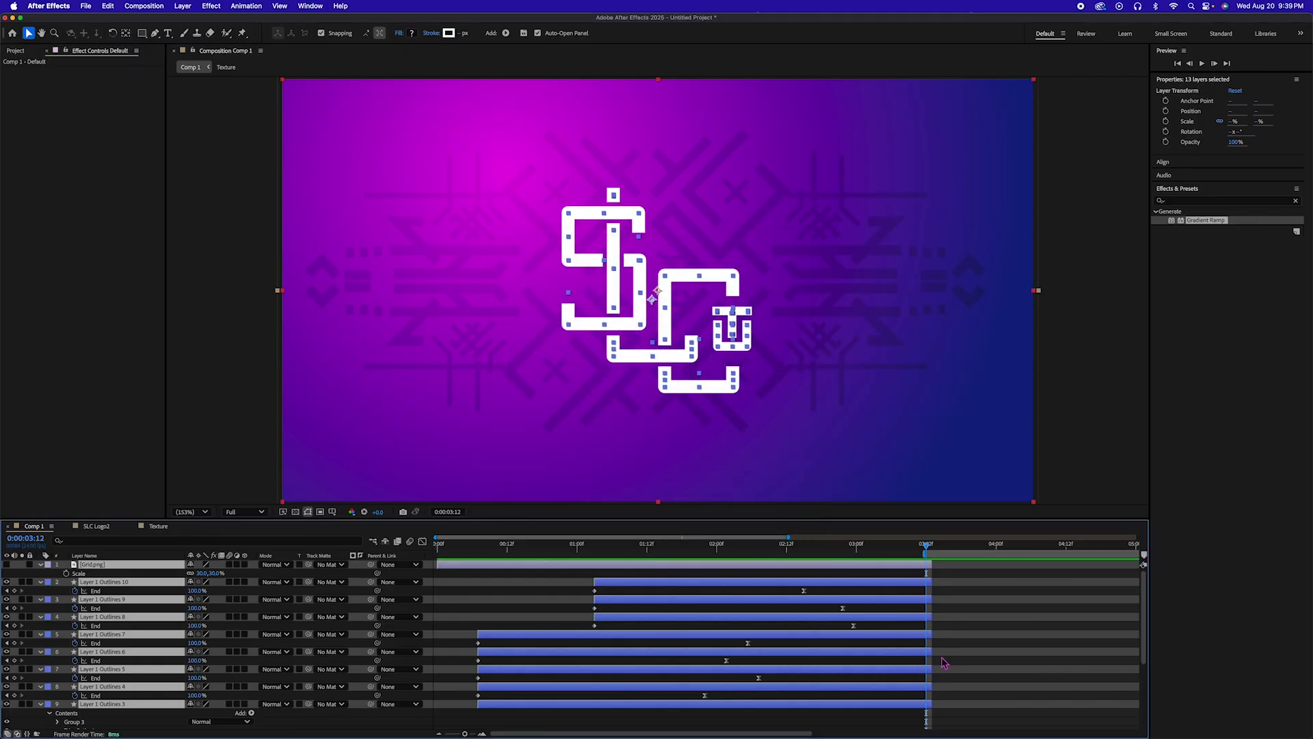
{"action": "scroll", "coordinate": [667, 725], "scroll_direction": "down", "scroll_amount": 3}
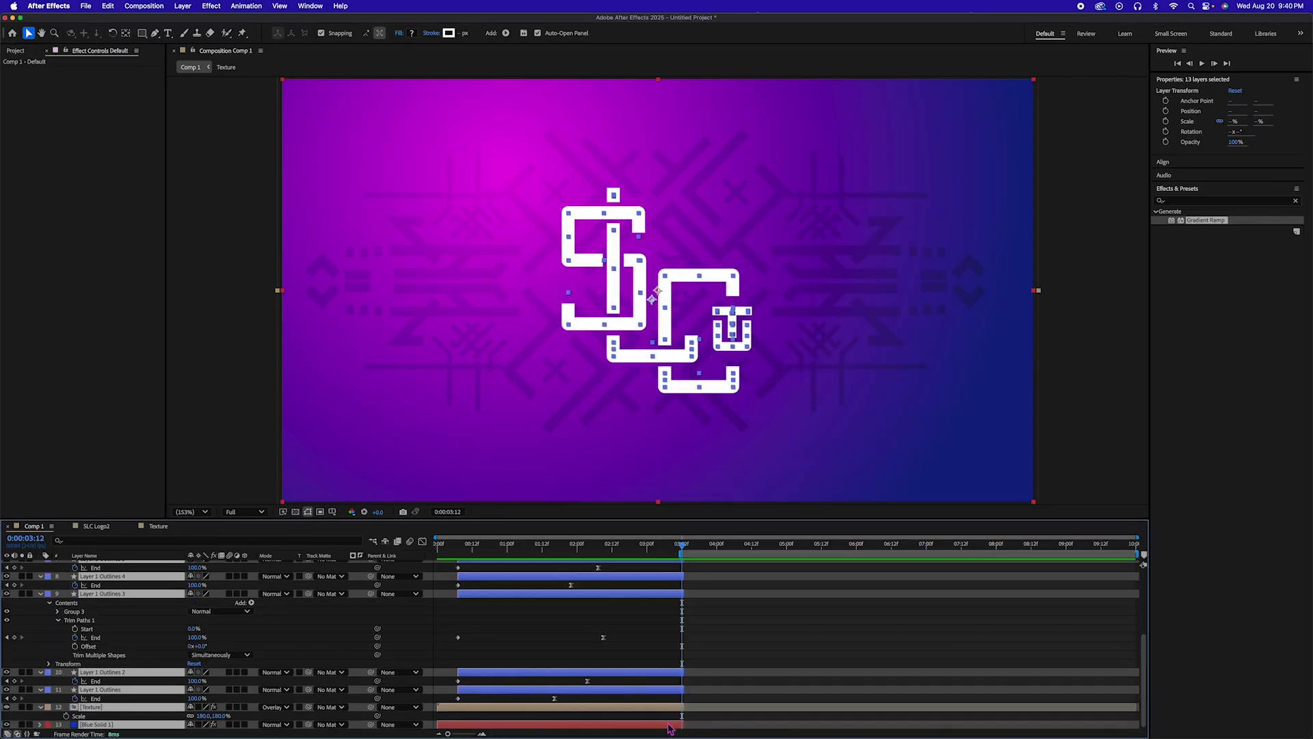
{"action": "key", "text": "ctrl+d"}
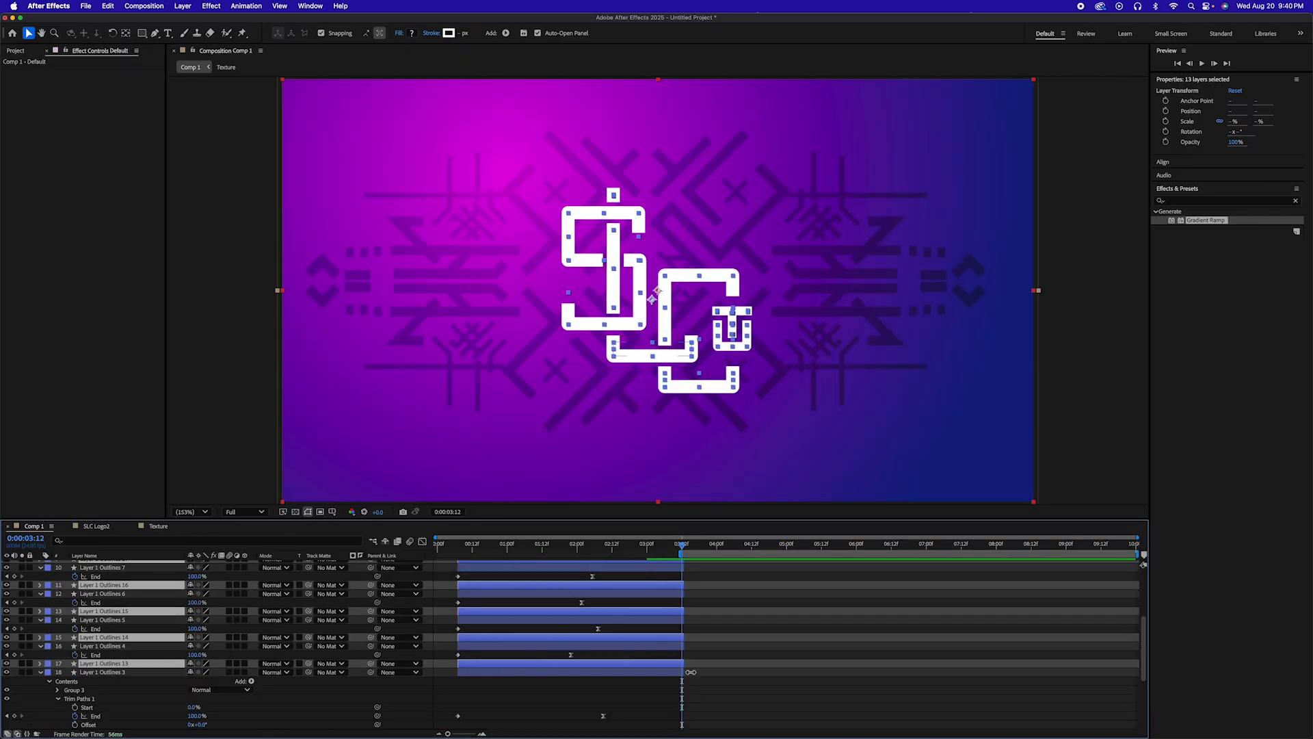
{"action": "key", "text": "ctrl+z"}
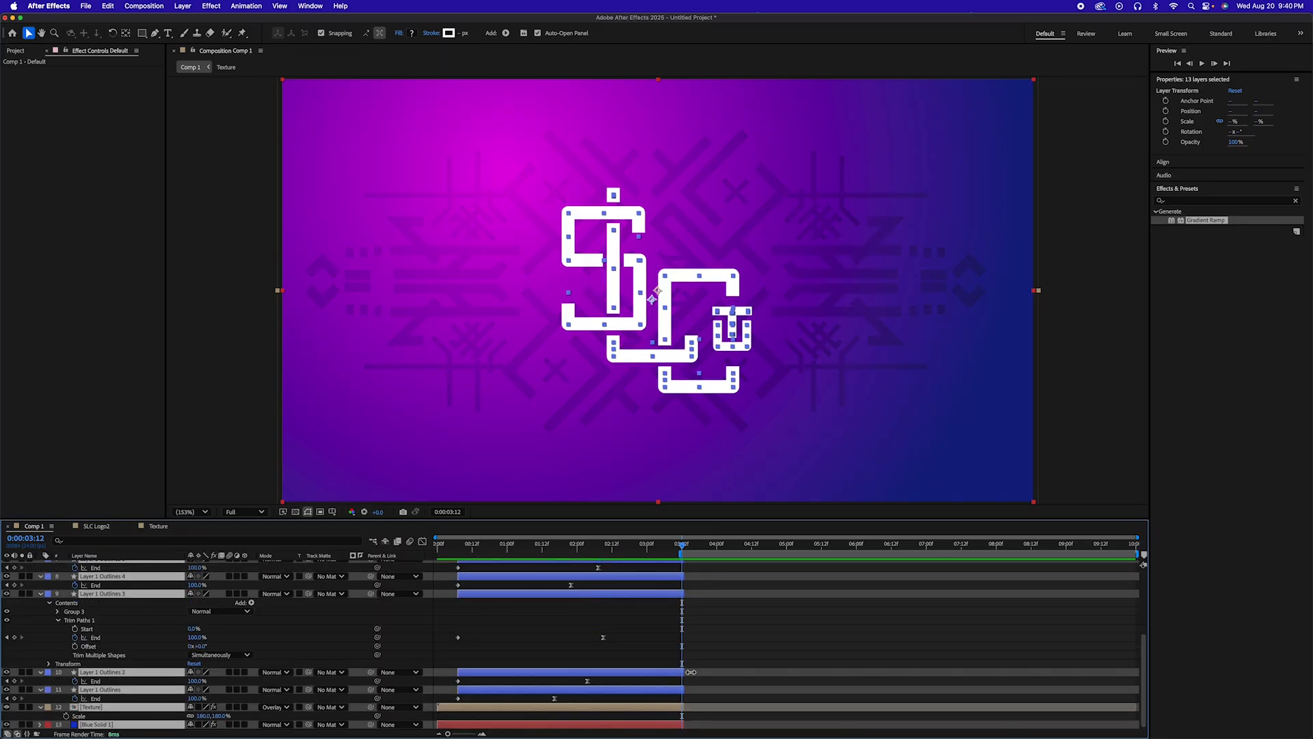
{"action": "left_click", "coordinate": [733, 664]}
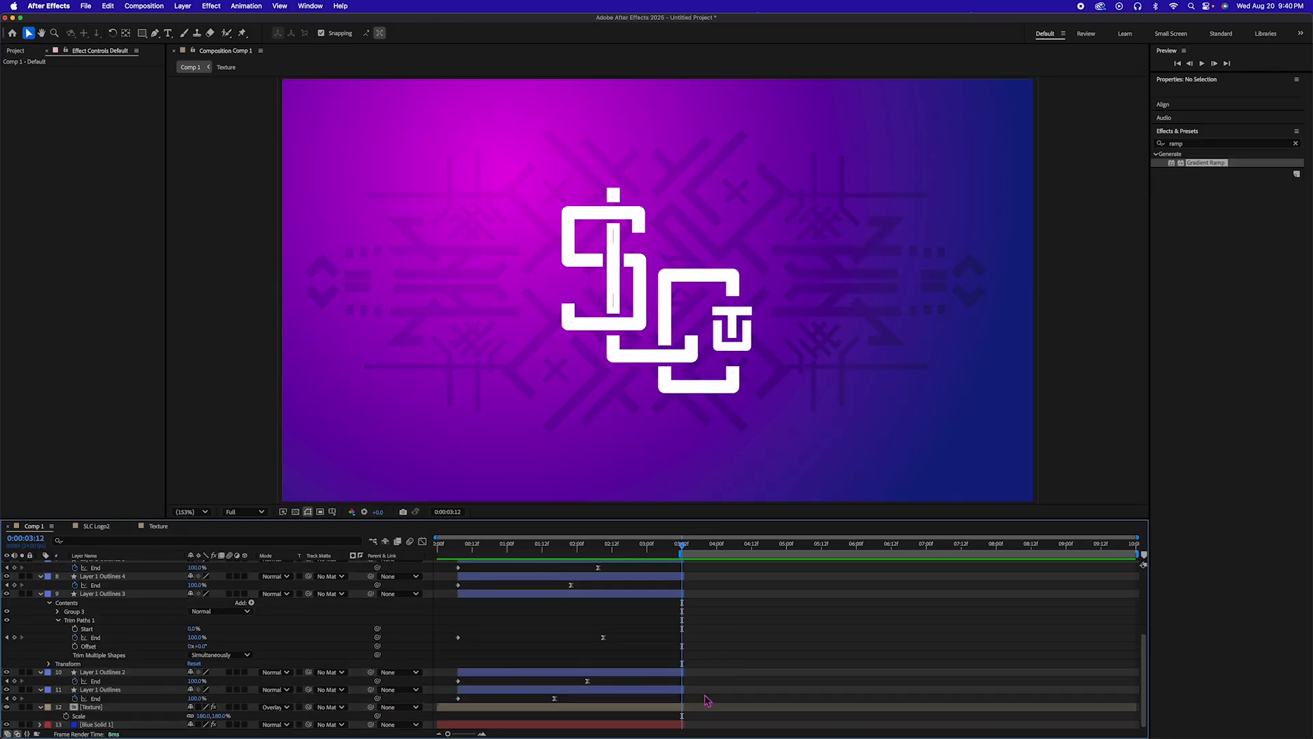
Duplicate the Blue Solid 1 gradient layer and place the copy so it starts at 0:00:03:12, where the original ends
{"action": "left_click", "coordinate": [666, 728]}
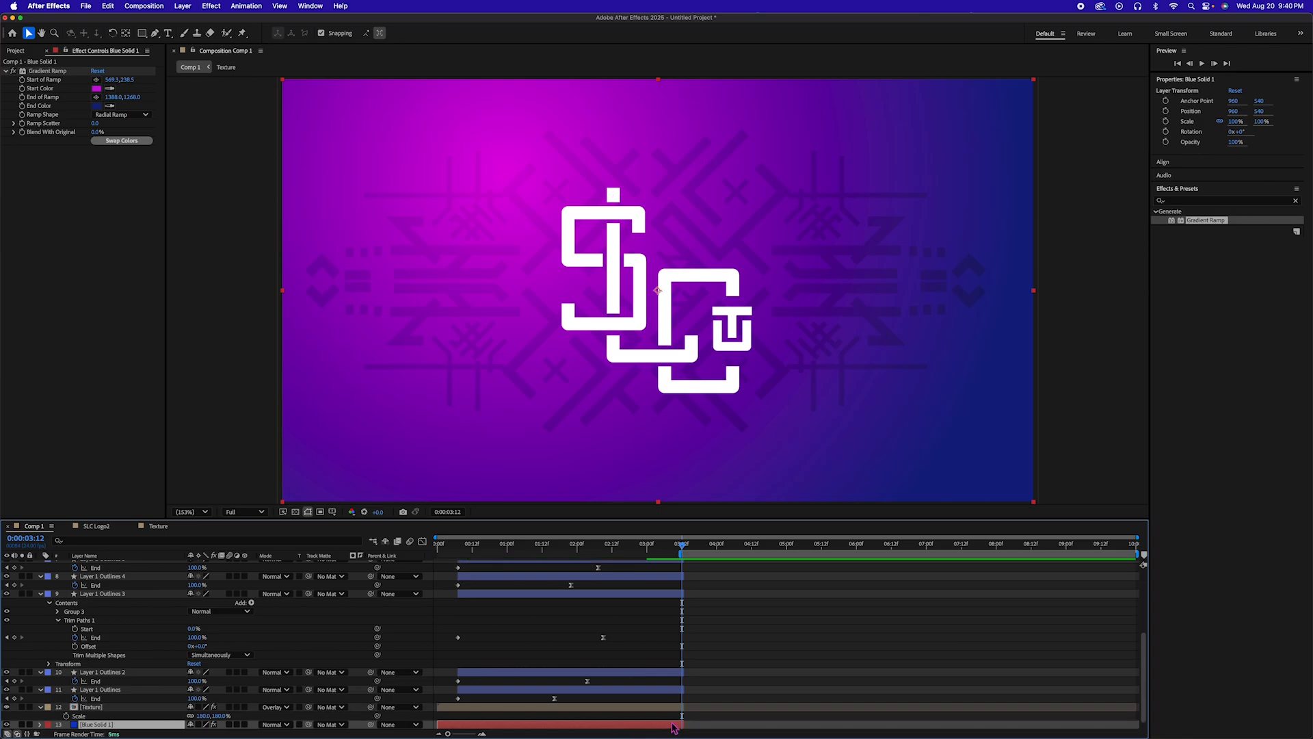
{"action": "left_click_drag", "start_coordinate": [673, 728], "coordinate": [905, 715]}
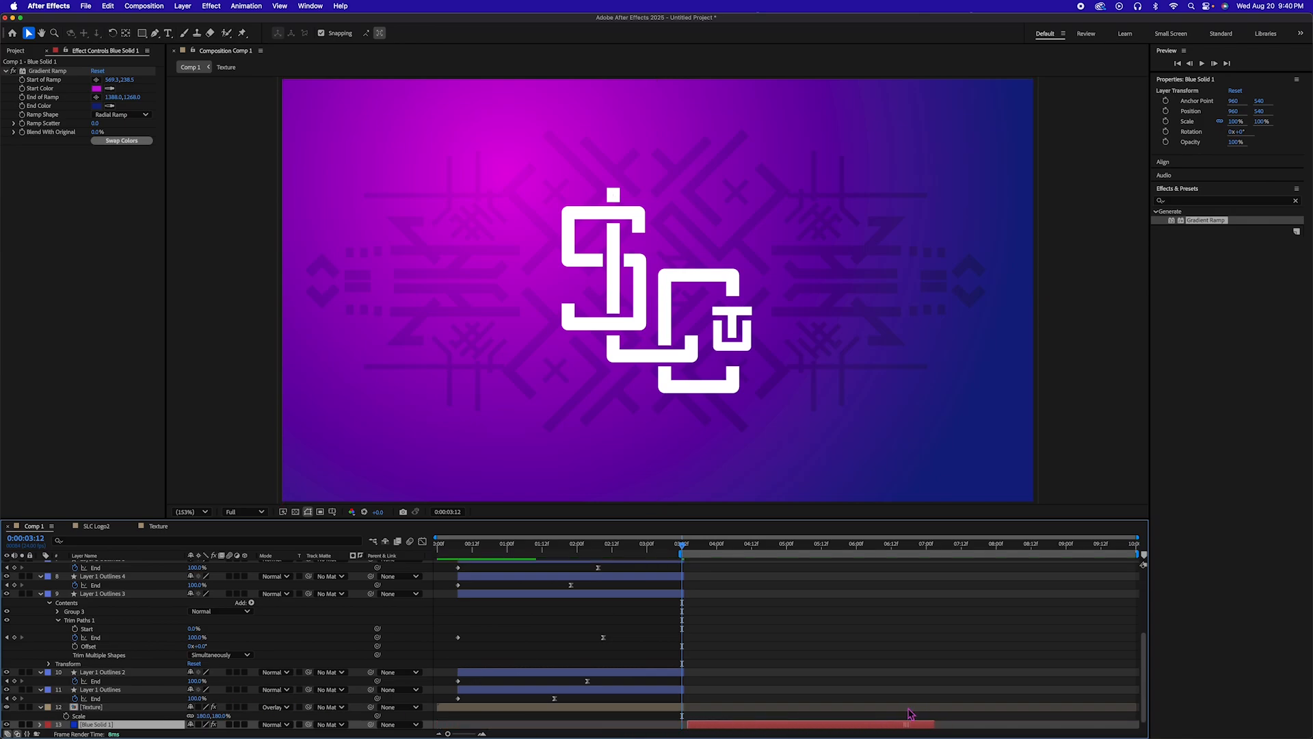
{"action": "scroll", "coordinate": [773, 721], "scroll_direction": "down", "scroll_amount": 1}
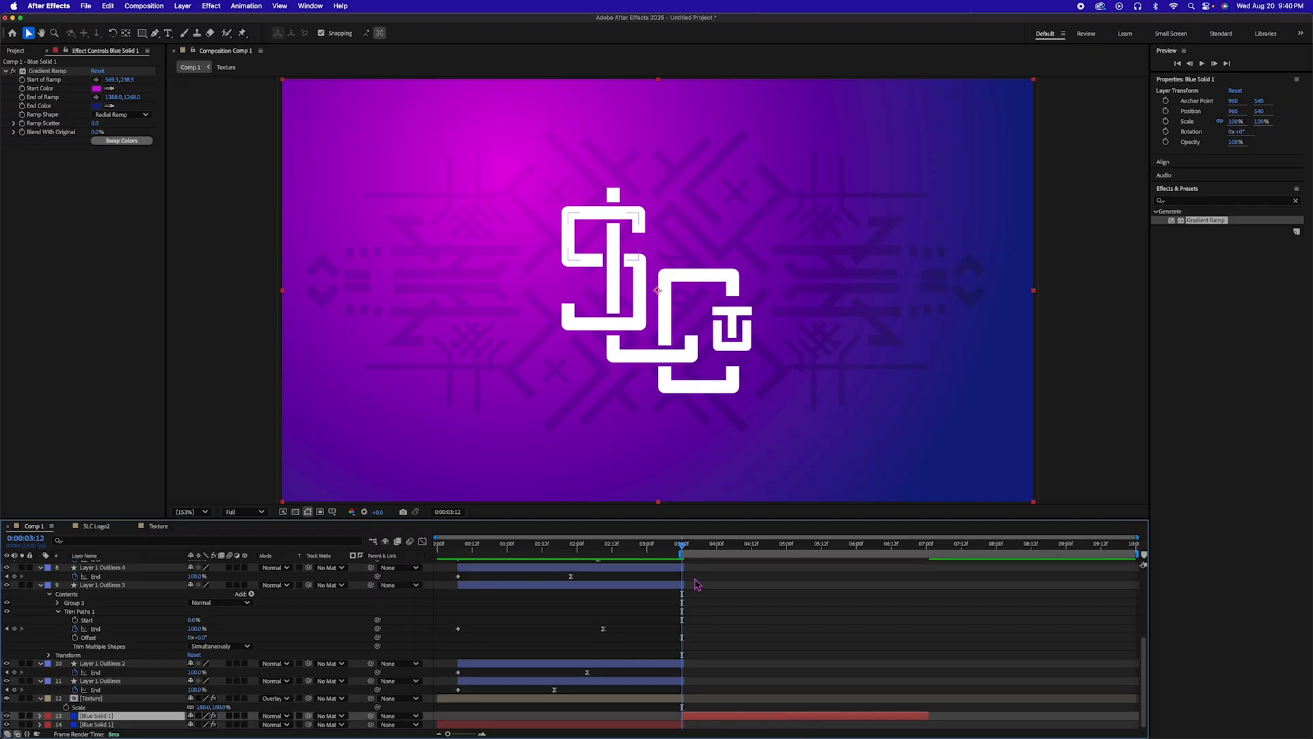
At 0:00:03:16, set the copied solid's Gradient Ramp start color to yellow D7D911
{"action": "left_click_drag", "start_coordinate": [683, 550], "coordinate": [693, 550]}
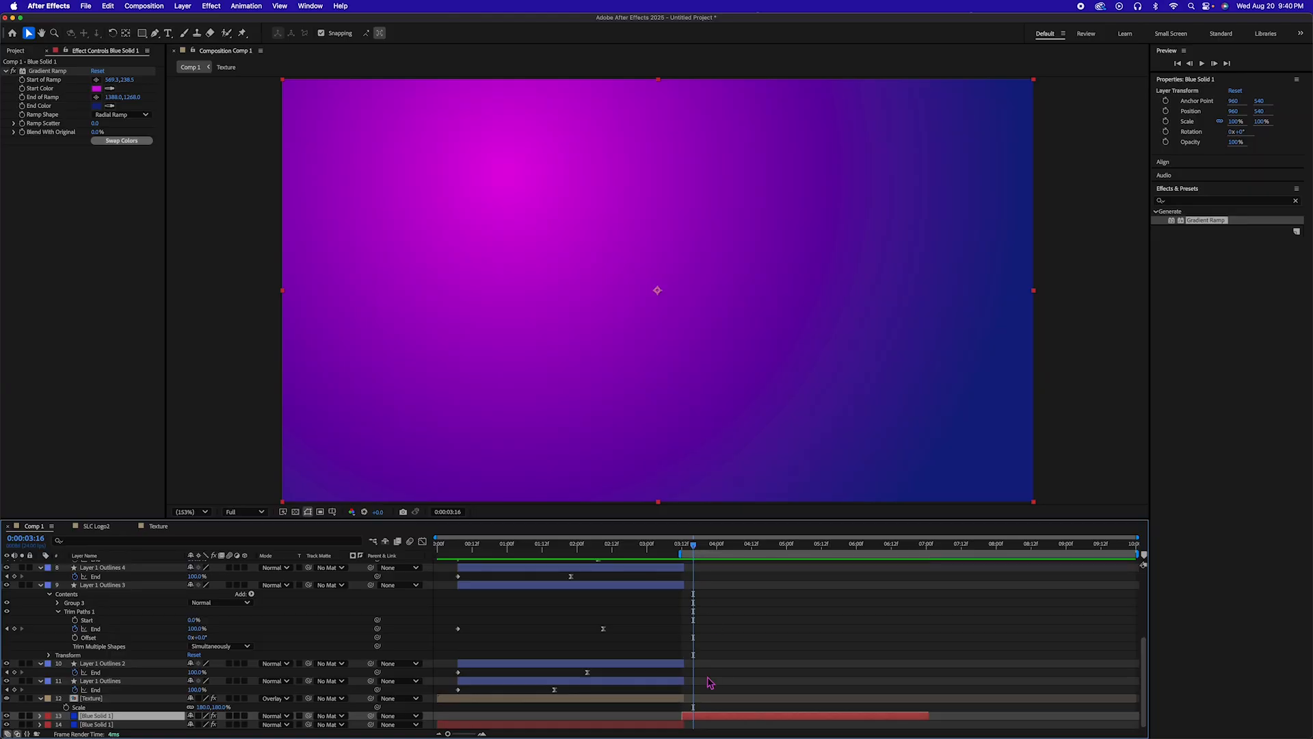
{"action": "left_click", "coordinate": [99, 89]}
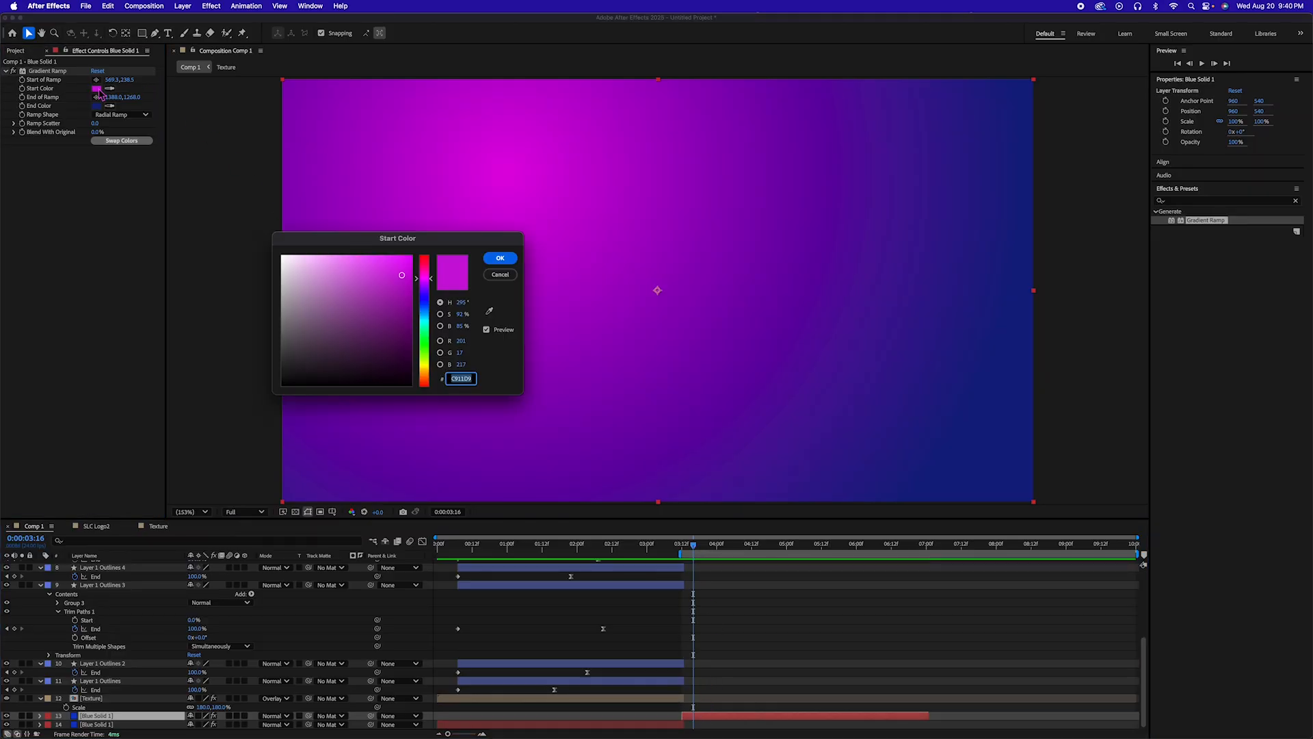
{"action": "left_click", "coordinate": [424, 364]}
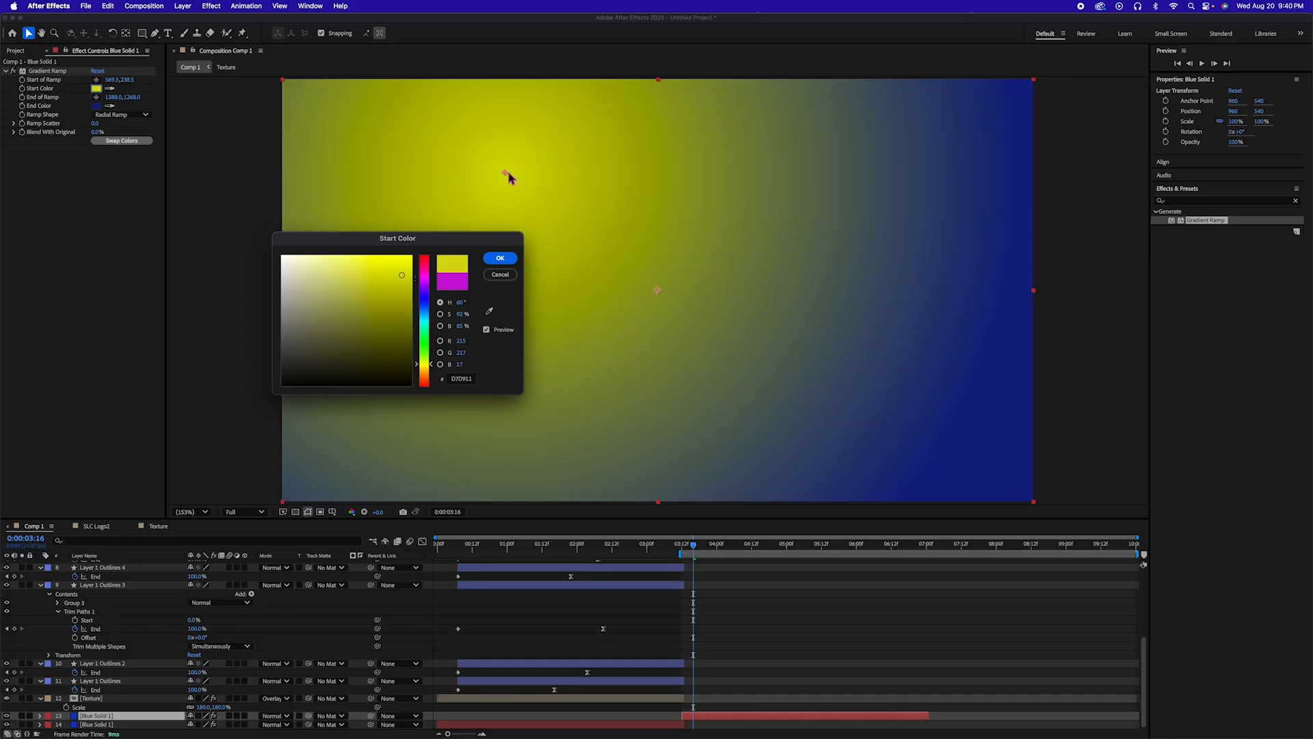
{"action": "left_click", "coordinate": [503, 258]}
Move the copied gradient's Start of Ramp point near the frame's centre, to about 914.6, 533.3
{"action": "left_click_drag", "start_coordinate": [506, 175], "coordinate": [656, 295]}
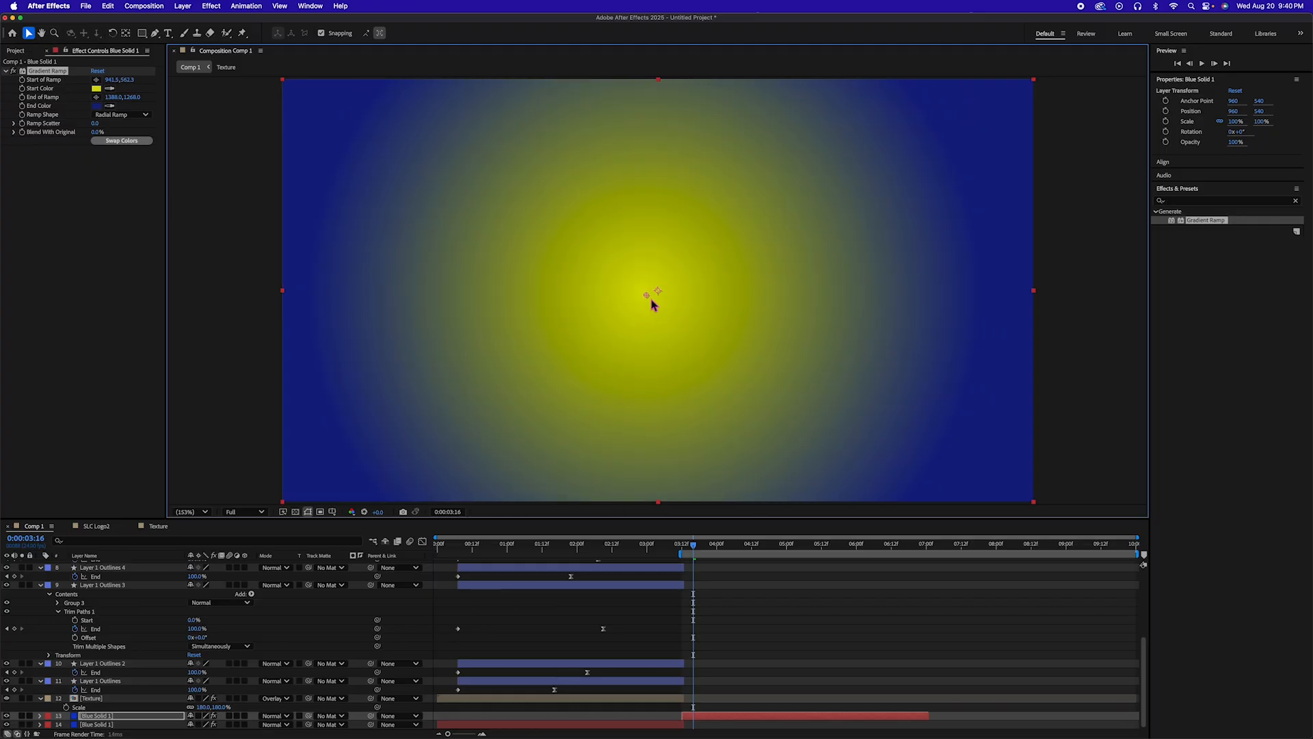
{"action": "scroll", "coordinate": [658, 295], "scroll_direction": "down", "scroll_amount": 4}
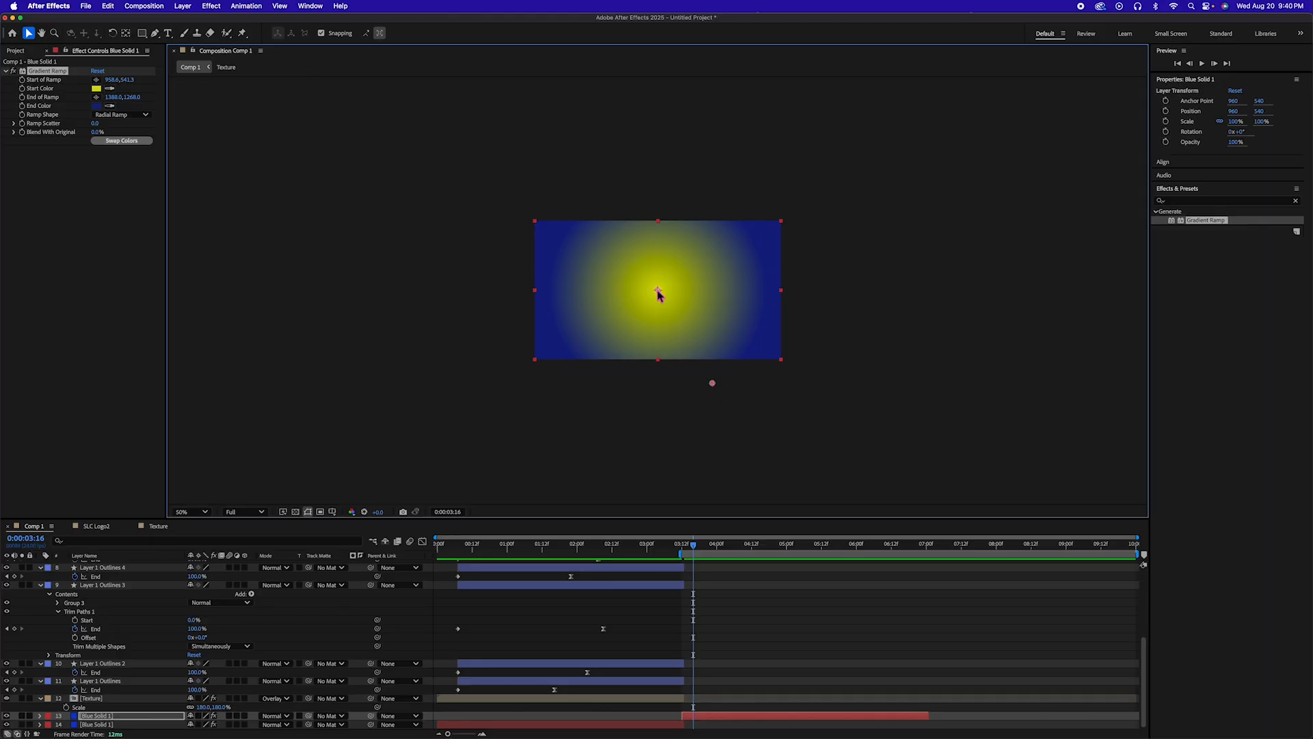
{"action": "left_click_drag", "start_coordinate": [658, 290], "coordinate": [653, 289]}
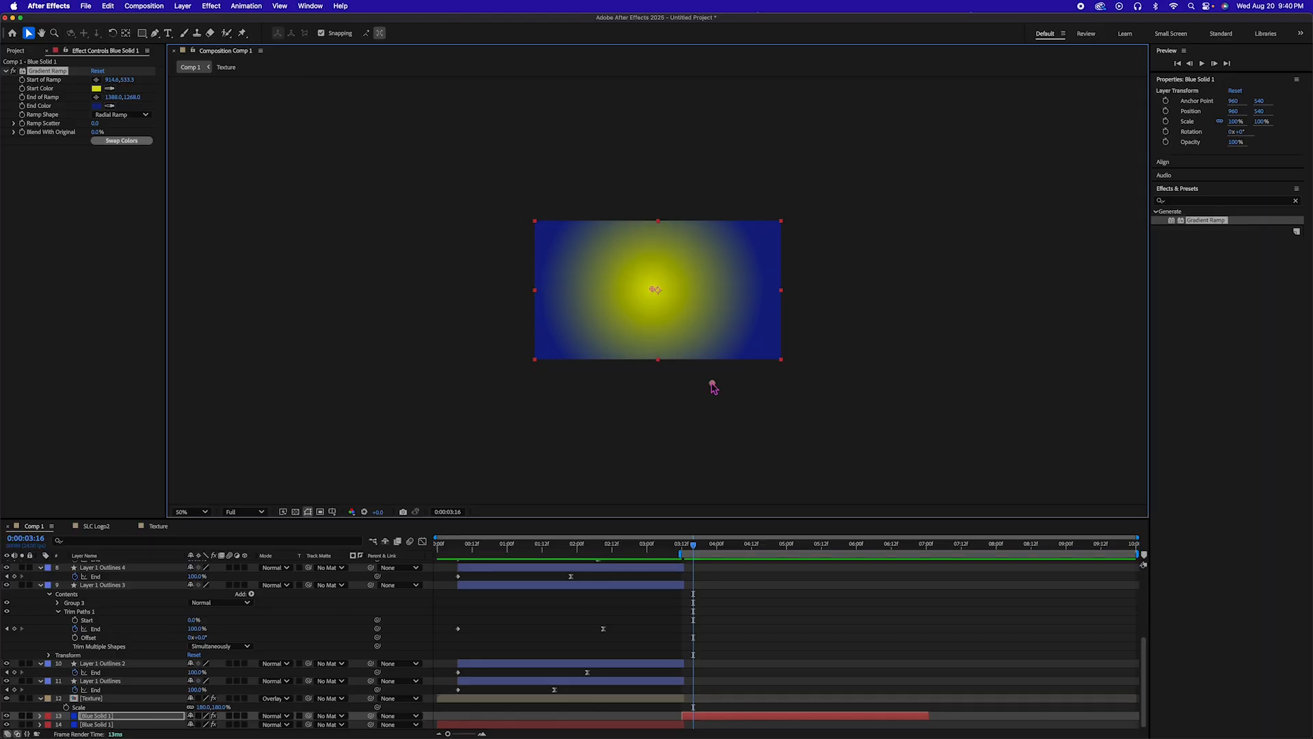
Set the copied gradient's end color to orange-brown 955523
{"action": "left_click", "coordinate": [97, 105]}
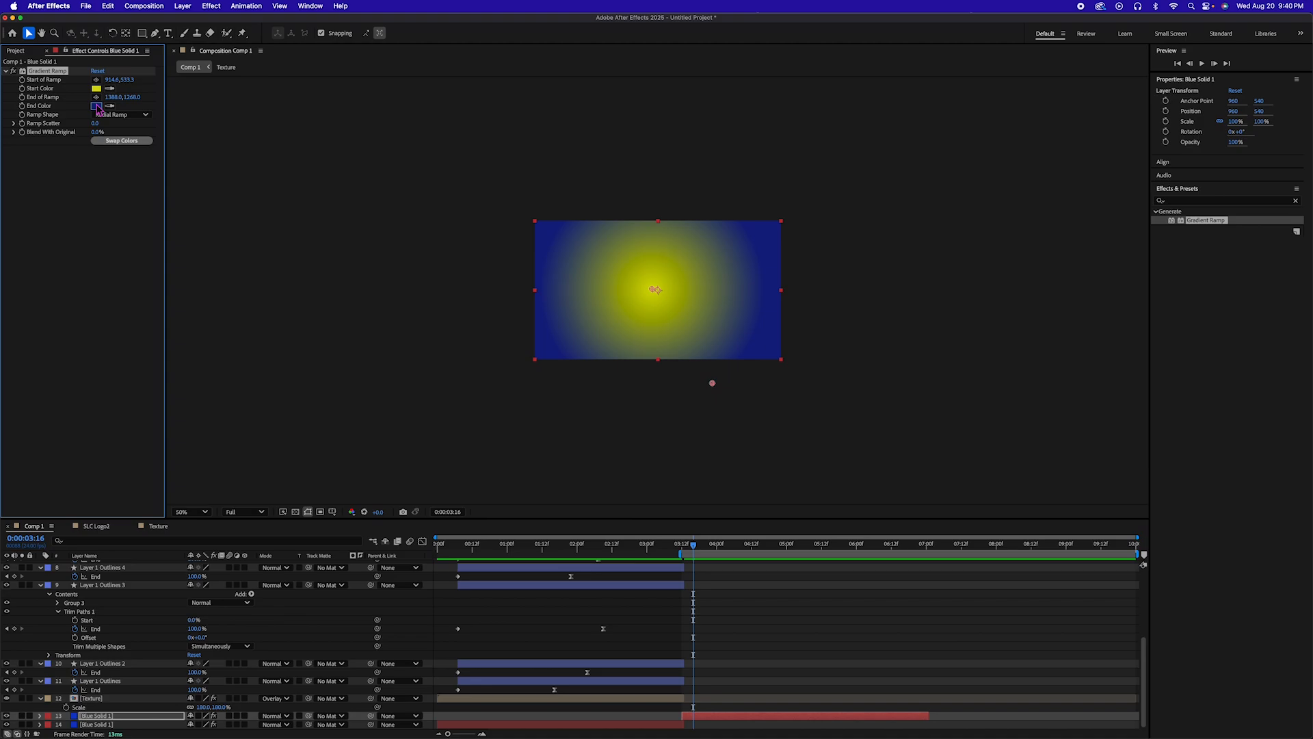
{"action": "mouse_move", "coordinate": [425, 370]}
{"action": "left_mouse_down"}
{"action": "mouse_move", "coordinate": [430, 397]}
{"action": "mouse_move", "coordinate": [430, 382]}
{"action": "left_mouse_up"}
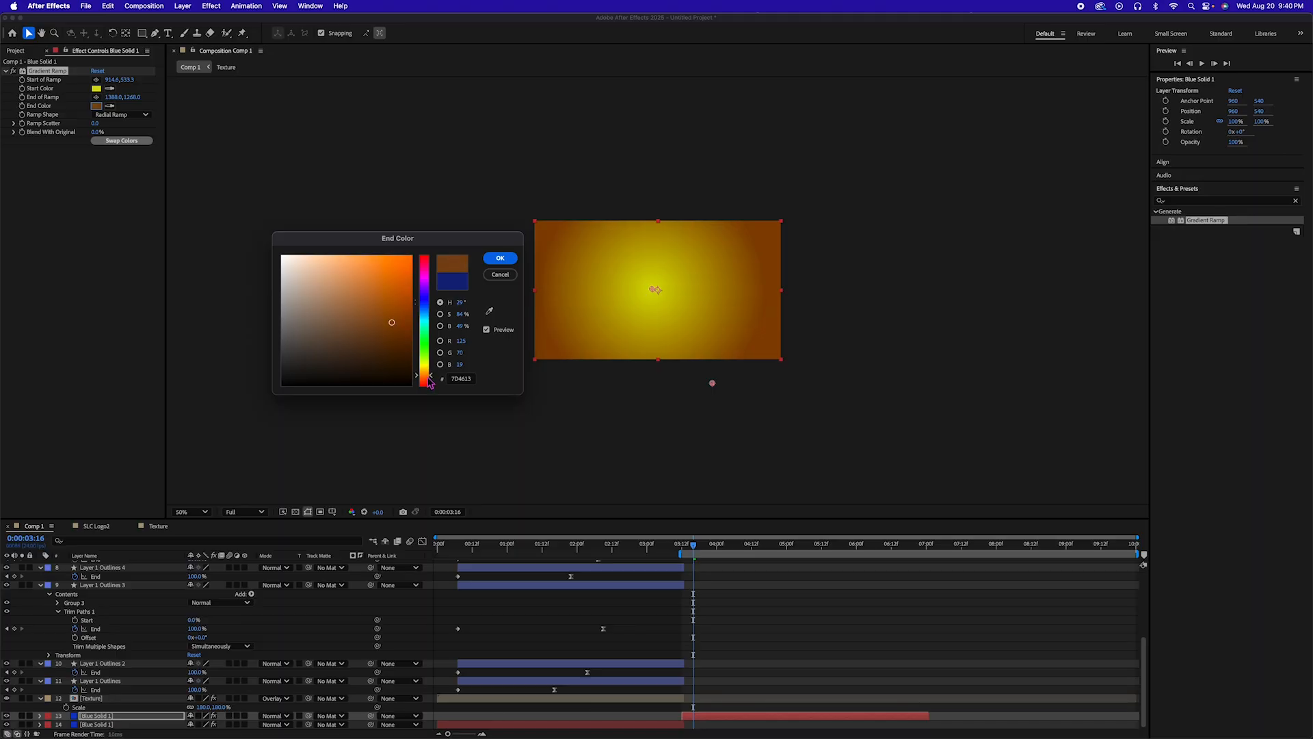
{"action": "mouse_move", "coordinate": [393, 325]}
{"action": "left_mouse_down"}
{"action": "mouse_move", "coordinate": [402, 342]}
{"action": "mouse_move", "coordinate": [383, 312]}
{"action": "left_mouse_up"}
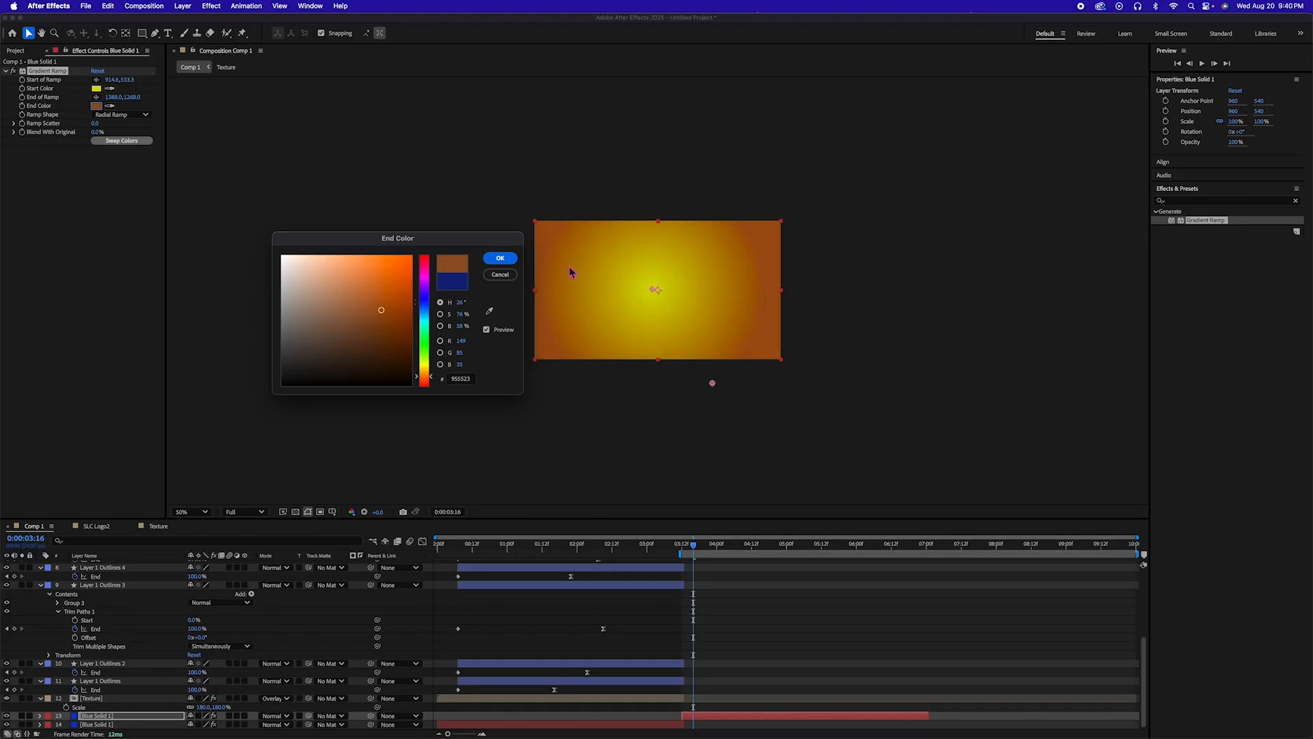
{"action": "left_click", "coordinate": [497, 260]}
{"action": "left_click", "coordinate": [497, 260]}
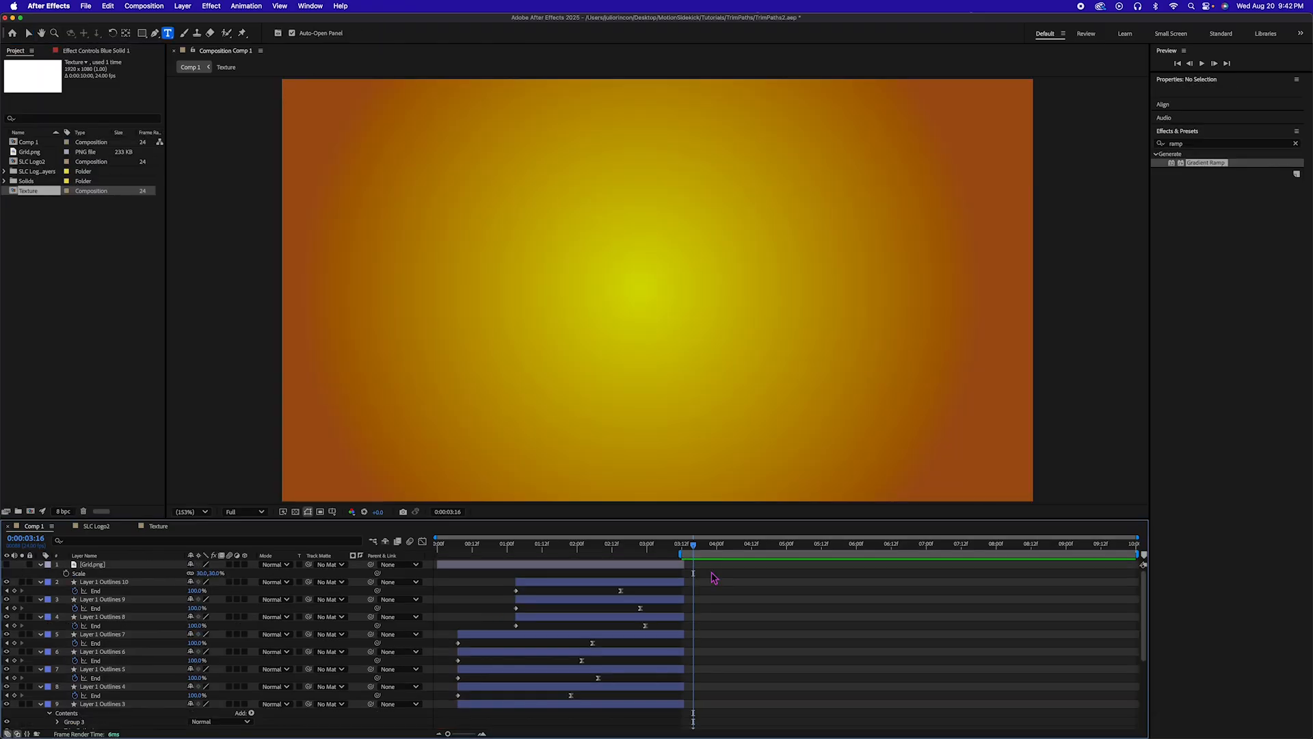
Add a white text layer reading "Salt lake" near the centre of the yellow gradient at 0:00:03:16
{"action": "left_click_drag", "start_coordinate": [618, 551], "coordinate": [693, 546]}
{"action": "left_click", "coordinate": [599, 285]}
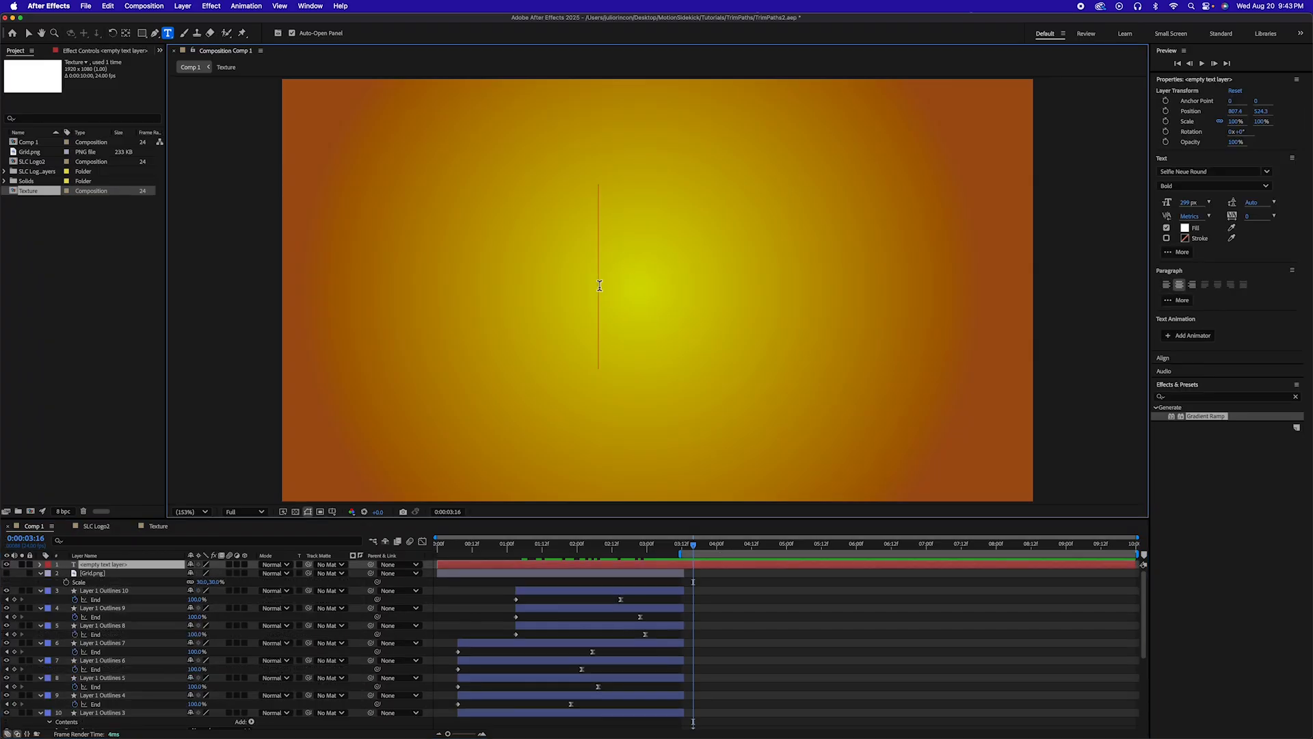
{"action": "type", "text": "Sal"}
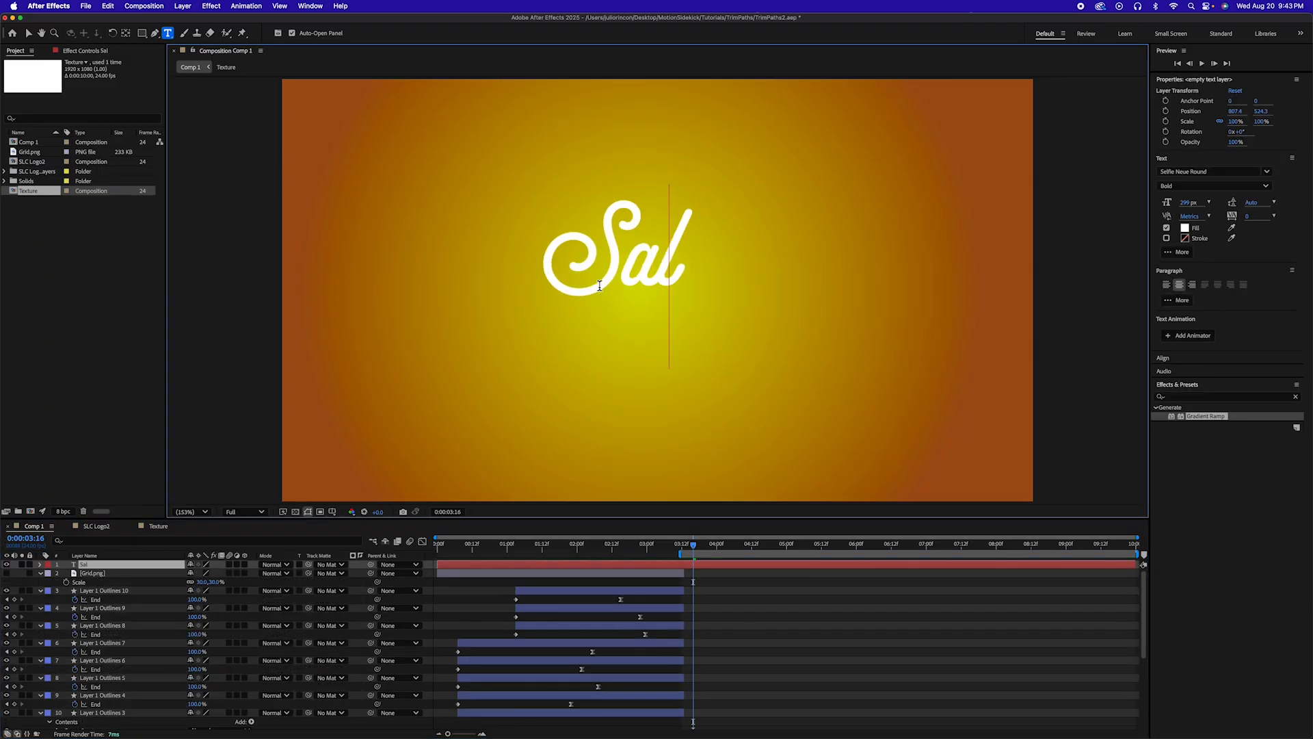
{"action": "type", "text": "t lake"}
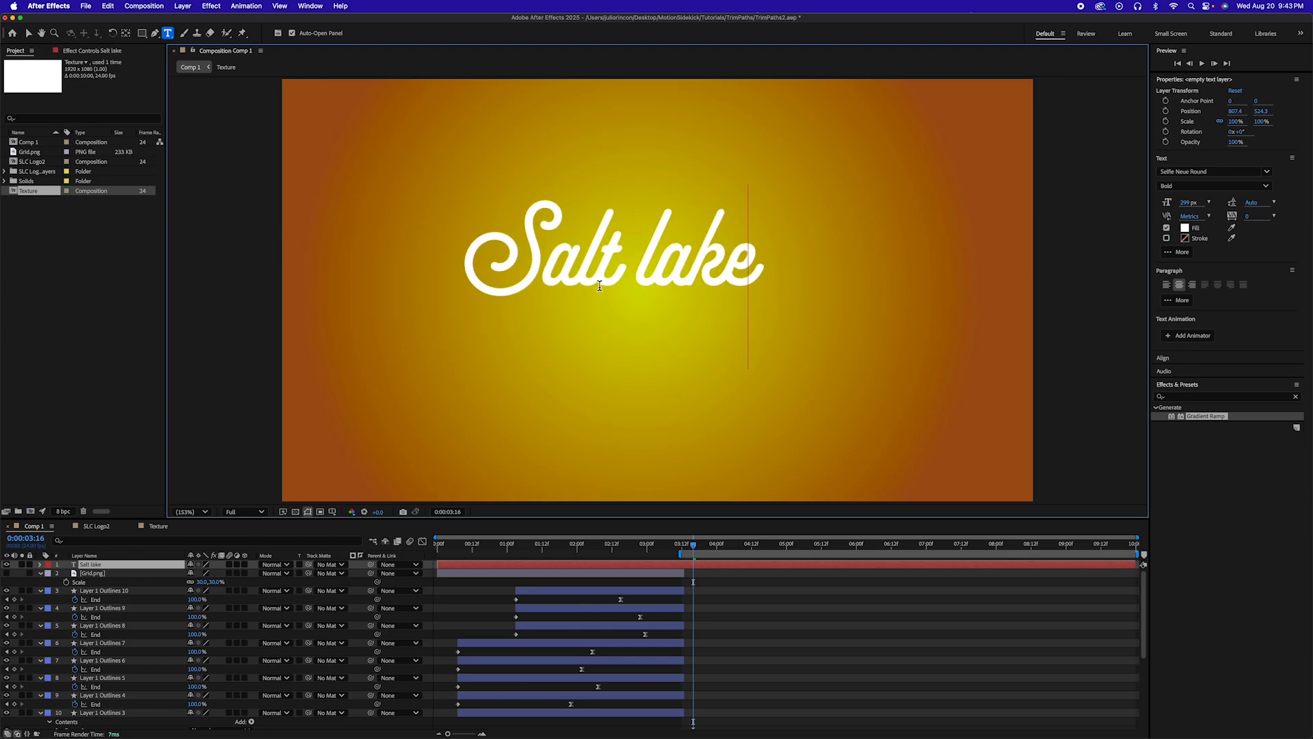
{"action": "key", "text": "Escape"}
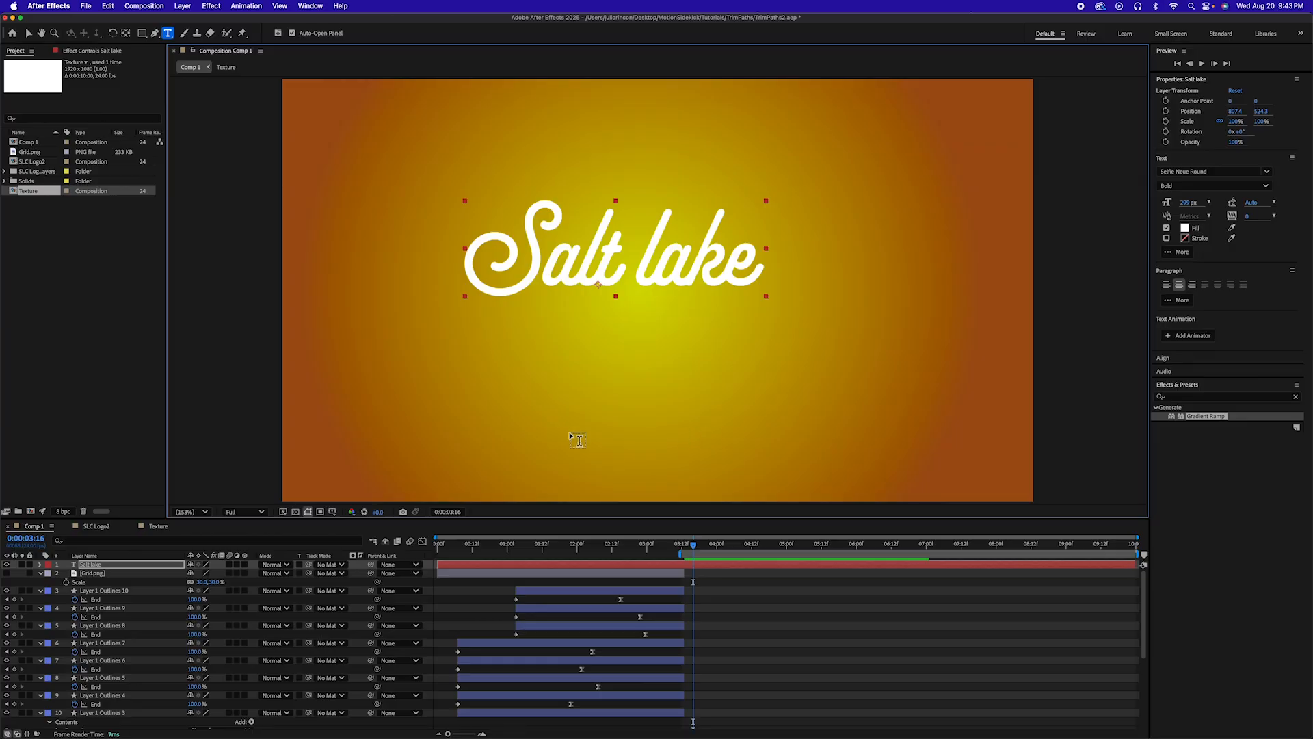
Reveal the "Salt lake" text layer's rotation and tilt it counterclockwise to about -27°
{"action": "key", "text": "r"}
{"action": "left_click_drag", "start_coordinate": [204, 573], "coordinate": [194, 574]}
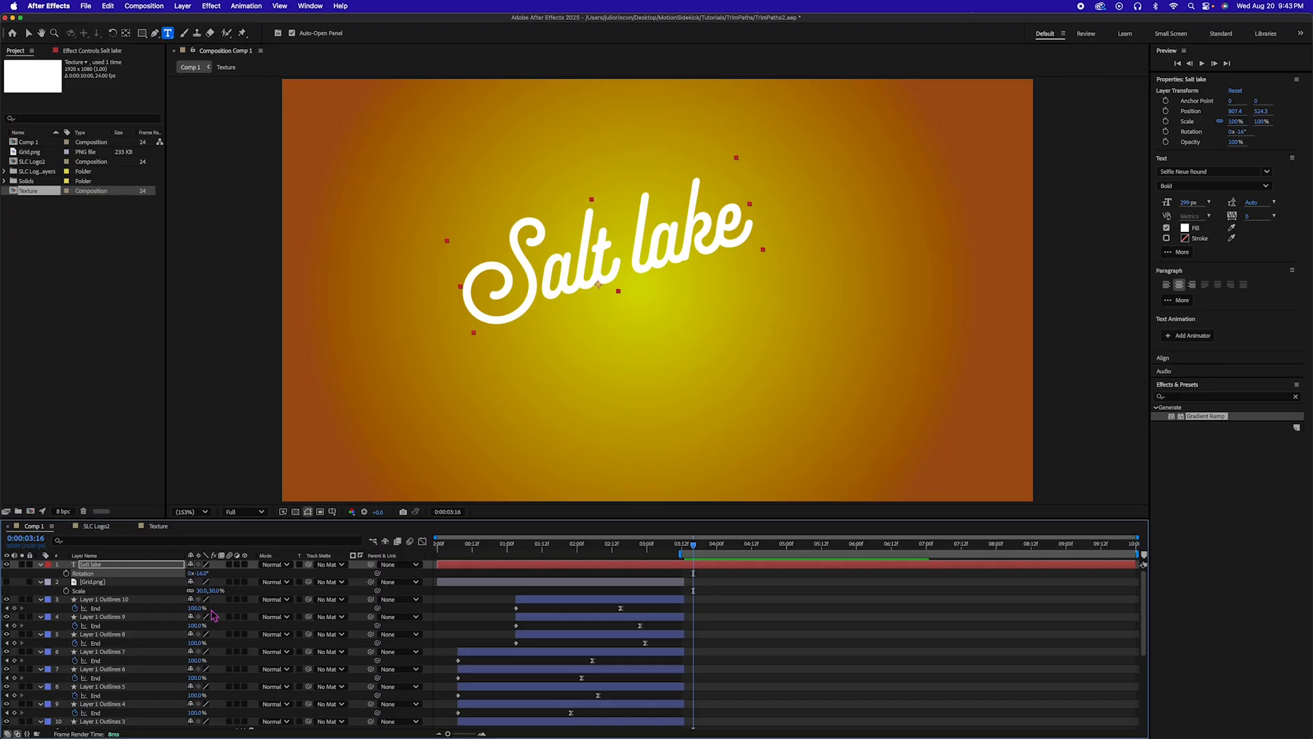
{"action": "left_click_drag", "start_coordinate": [203, 575], "coordinate": [197, 574]}
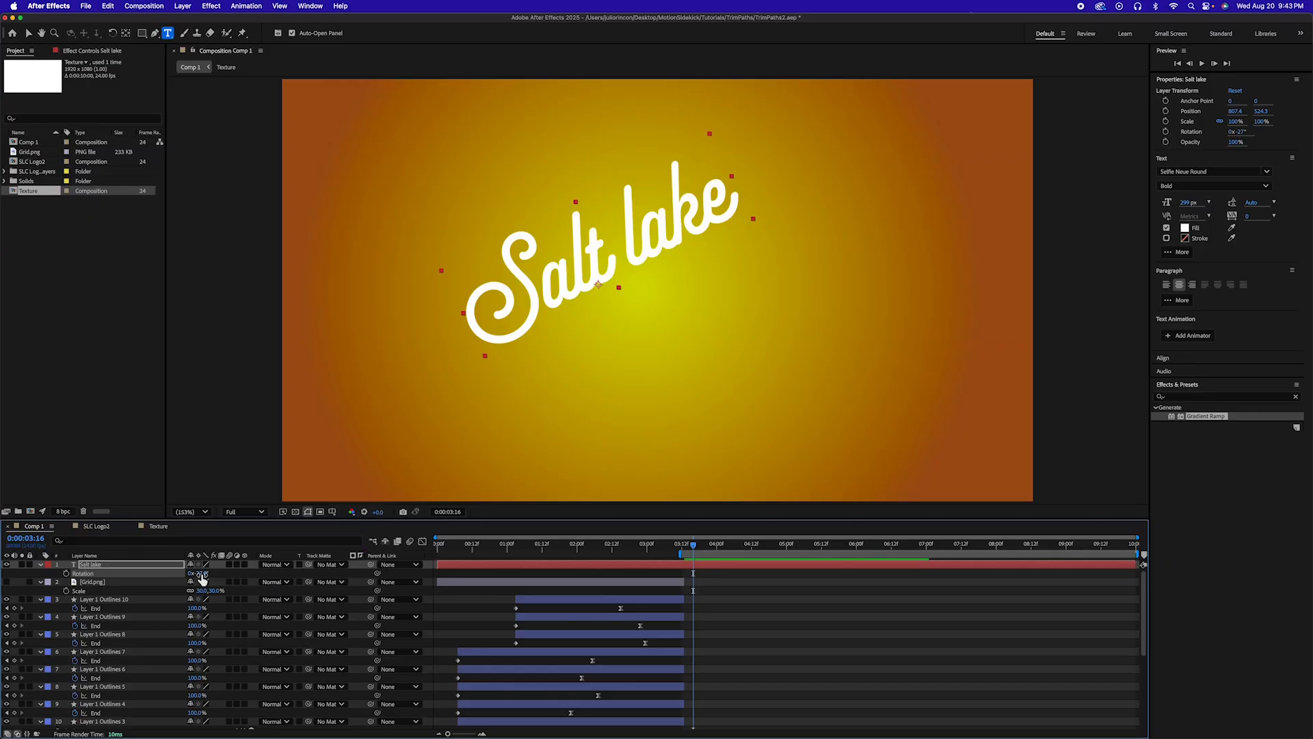
Set the Salt lake text's rotation to -25°, using a vertical guide through the letter l to judge its slant
{"action": "left_click_drag", "start_coordinate": [202, 573], "coordinate": [203, 573]}
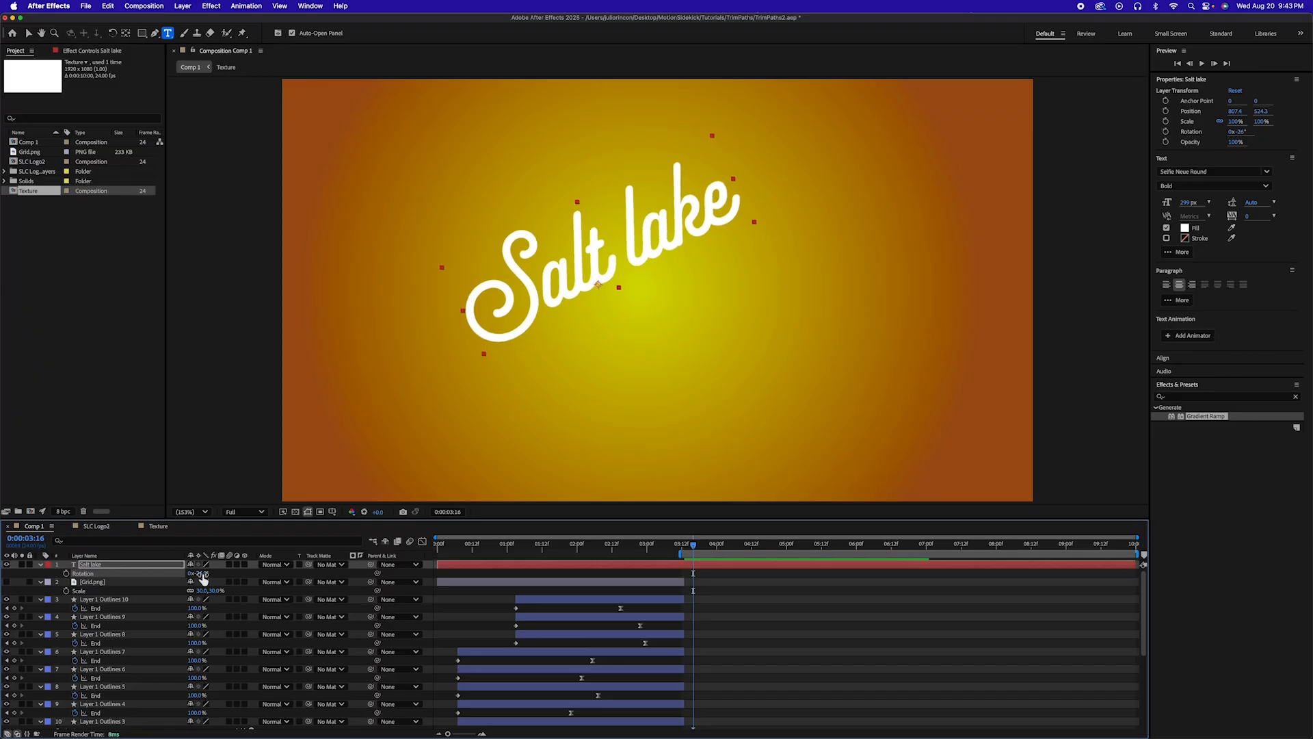
{"action": "key", "text": "super+r"}
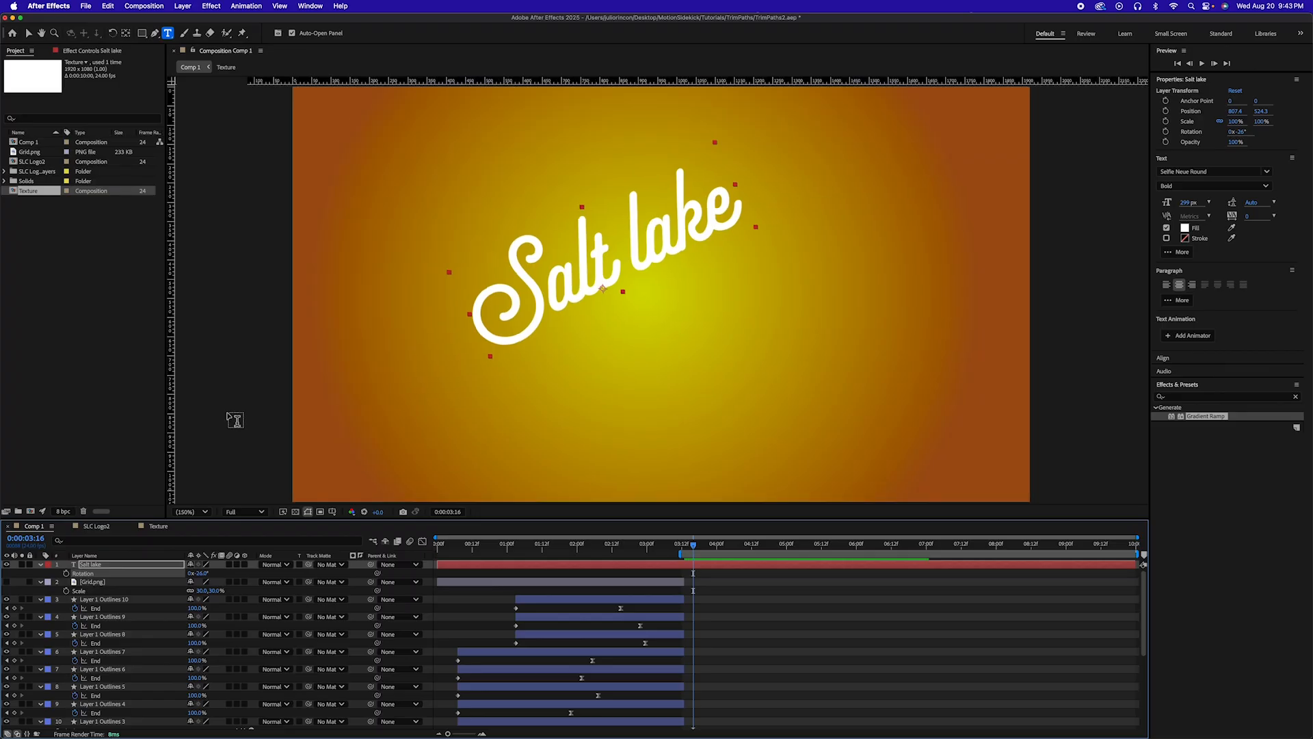
{"action": "left_click_drag", "start_coordinate": [175, 375], "coordinate": [583, 346]}
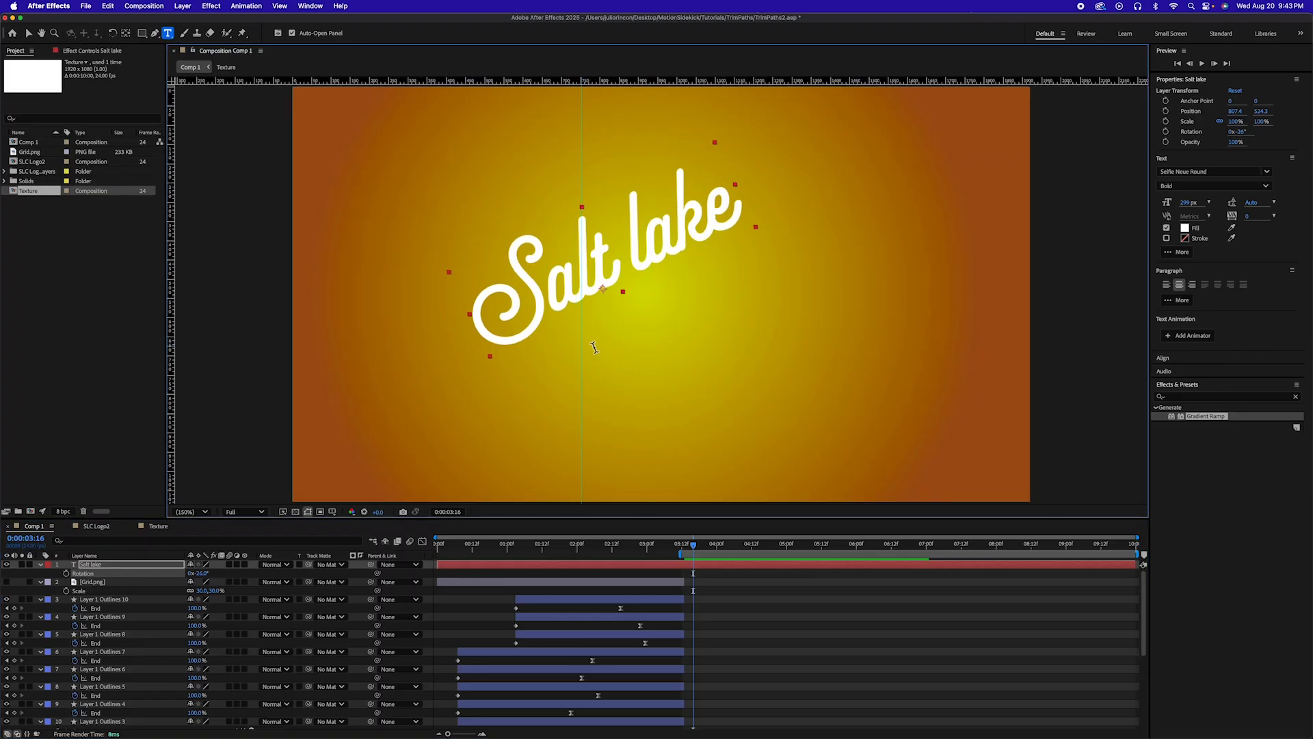
{"action": "left_click", "coordinate": [203, 573]}
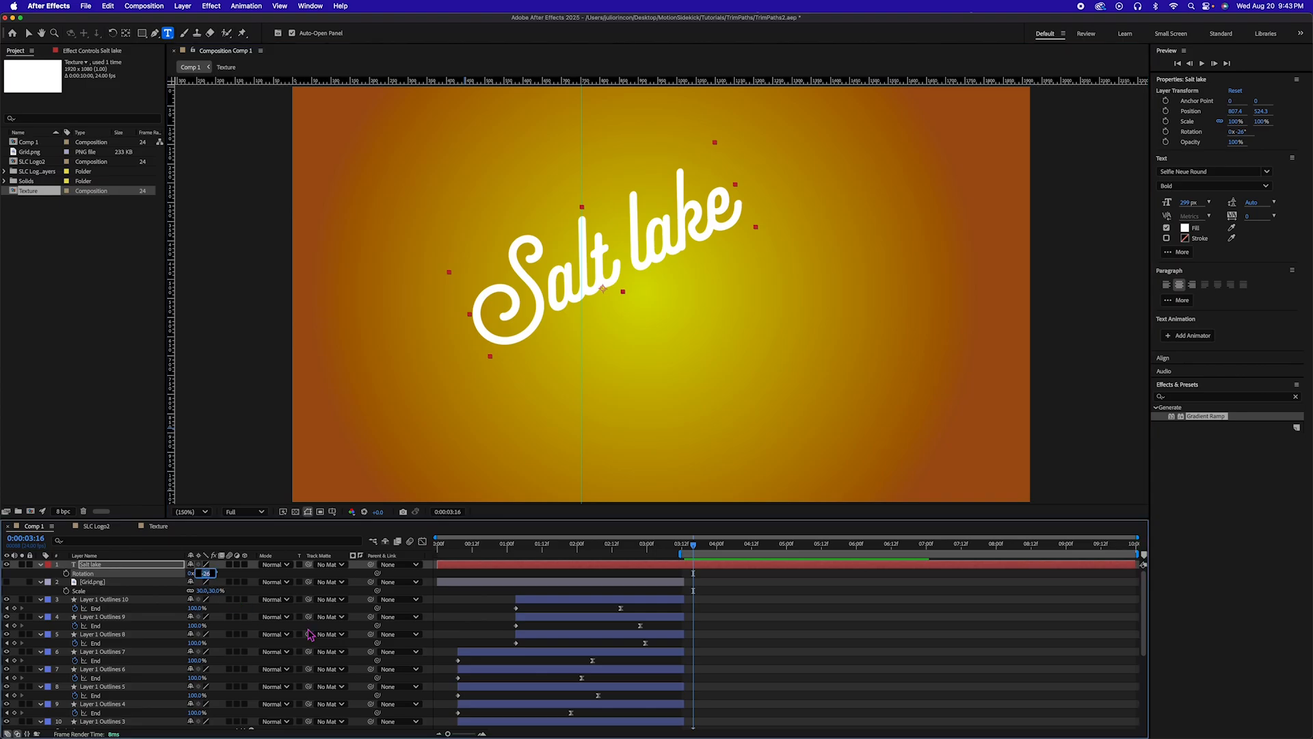
{"action": "type", "text": "-25"}
{"action": "key", "text": "Return"}
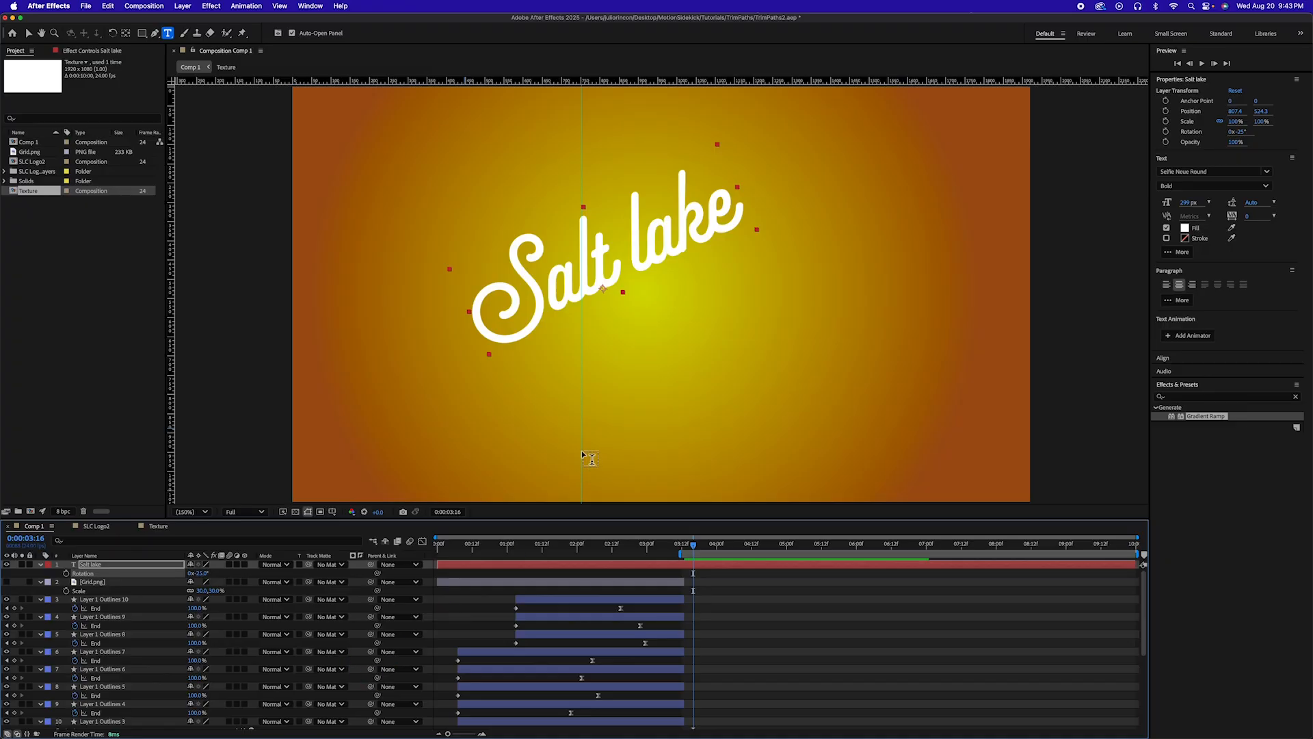
Remove the vertical guide and rulers, and move the Salt lake text closer to the composition's centre
{"action": "key", "text": "v"}
{"action": "left_click_drag", "start_coordinate": [582, 451], "coordinate": [176, 457]}
{"action": "key", "text": "super+r"}
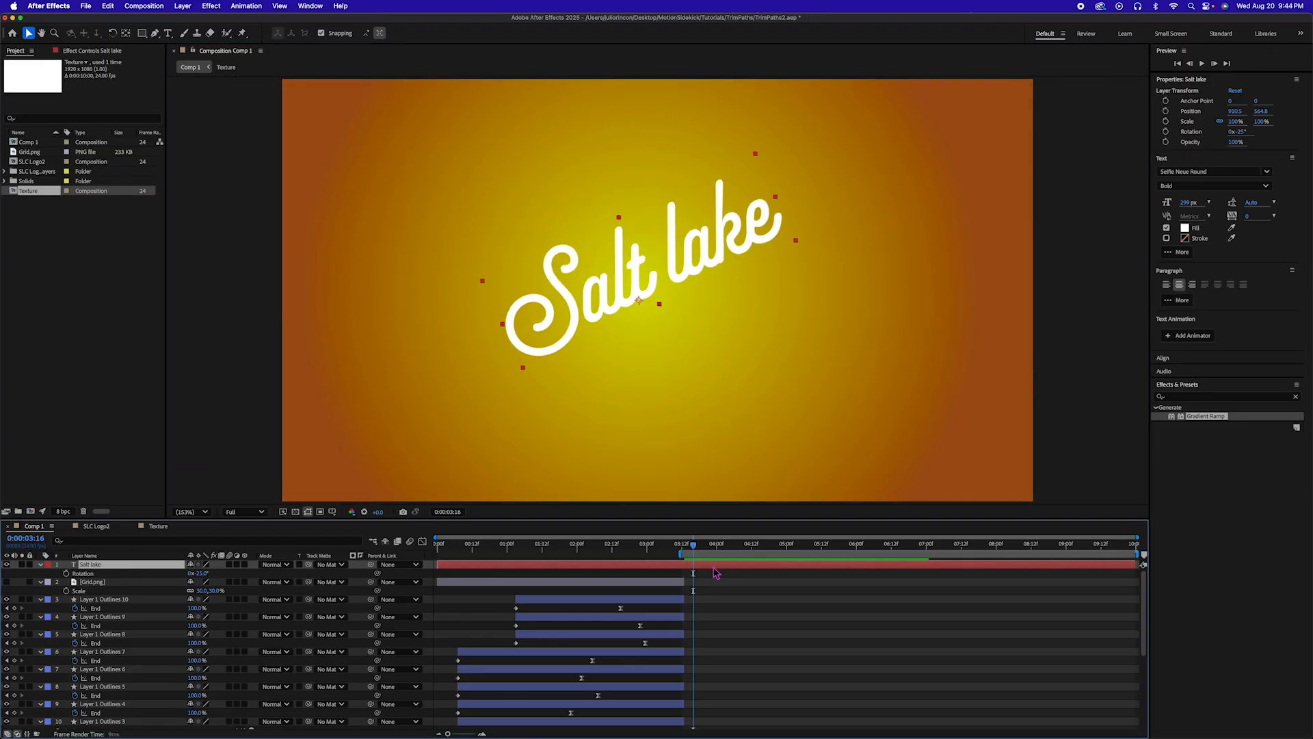
Duplicate the Salt lake text layer, place the copy below the original and change its text to "city"
{"action": "key", "text": "super+d"}
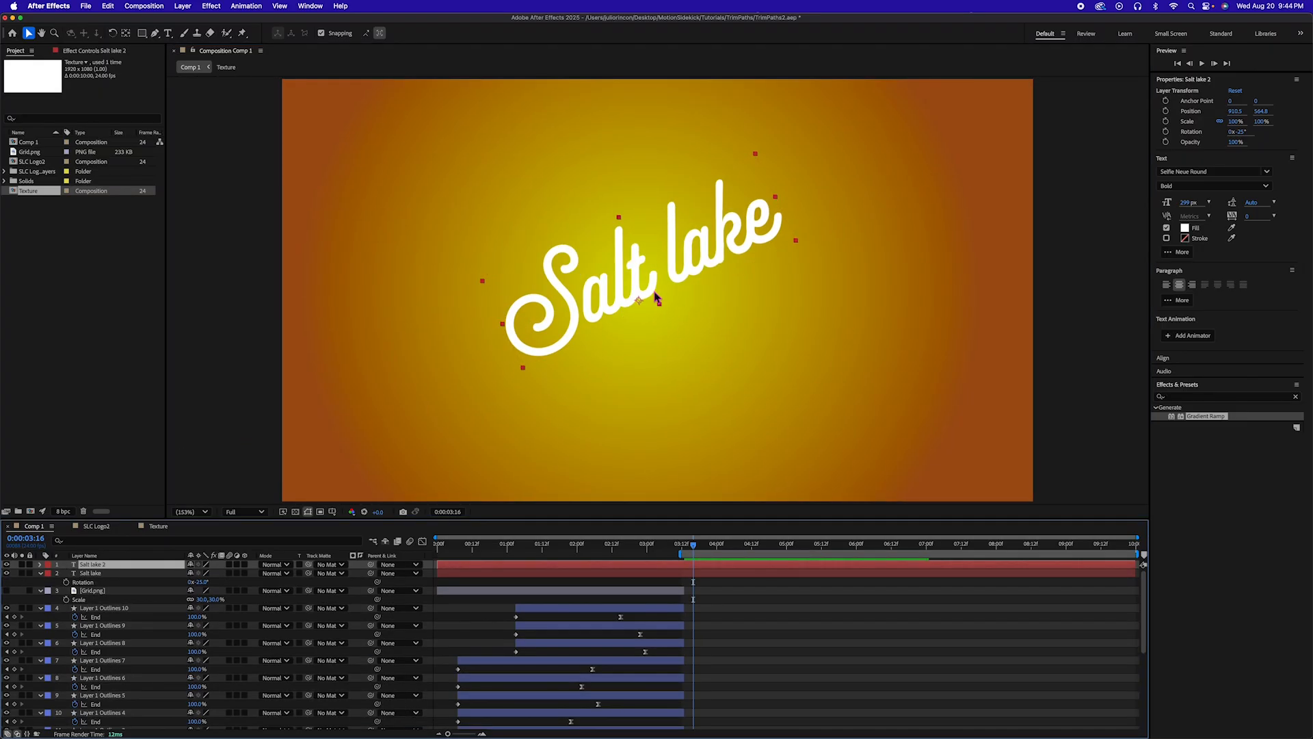
{"action": "left_click_drag", "start_coordinate": [641, 282], "coordinate": [626, 367]}
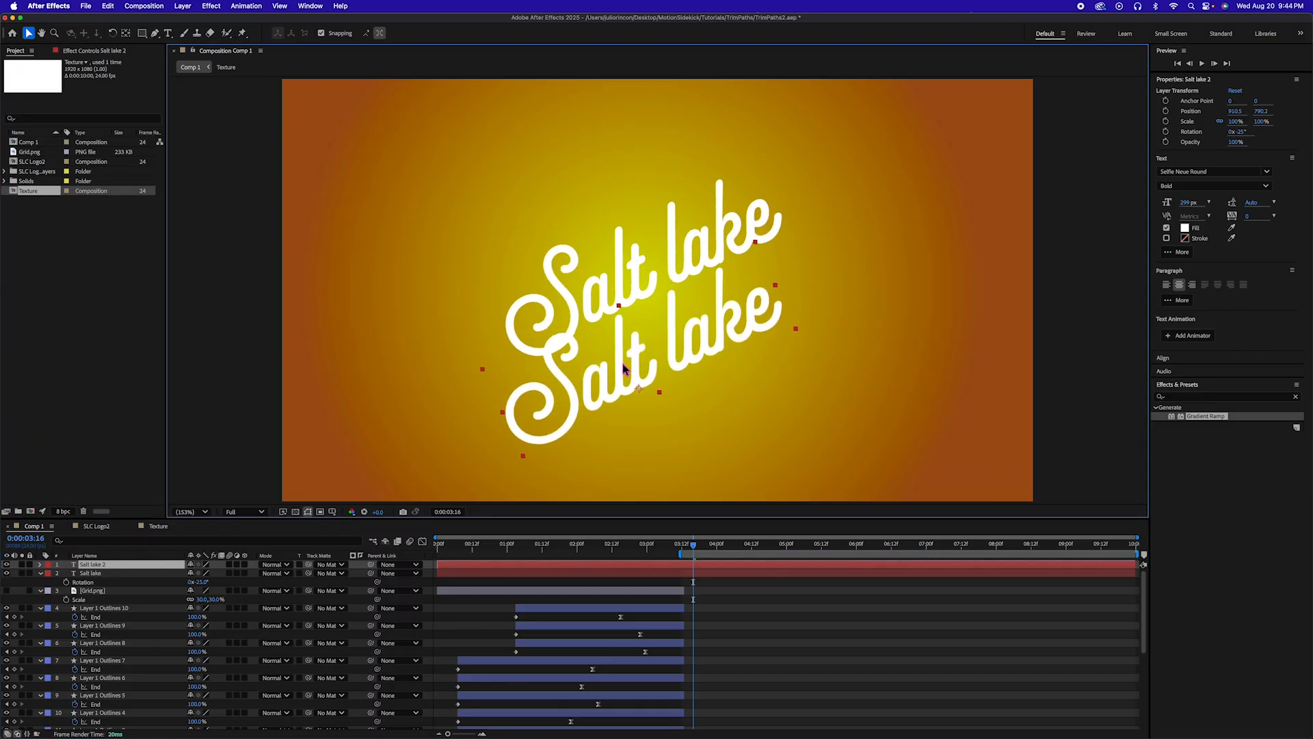
{"action": "double_click", "coordinate": [624, 366]}
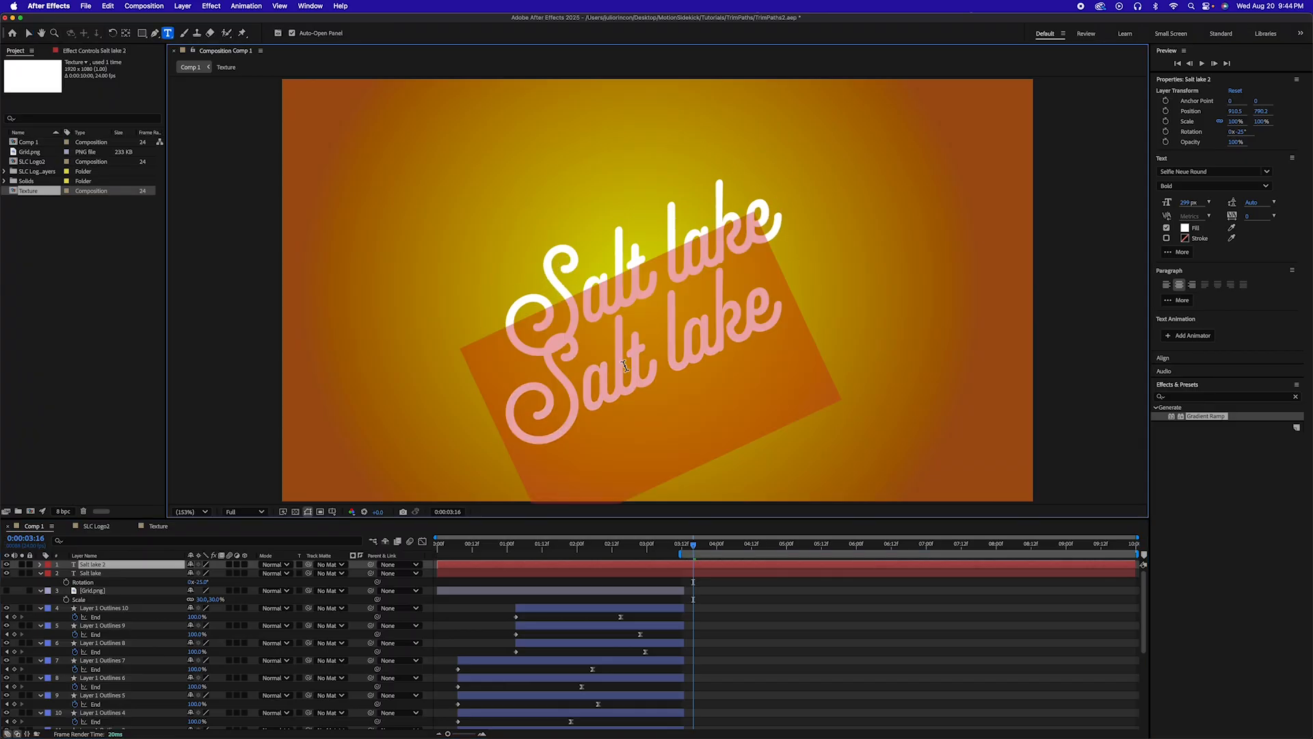
{"action": "type", "text": "city"}
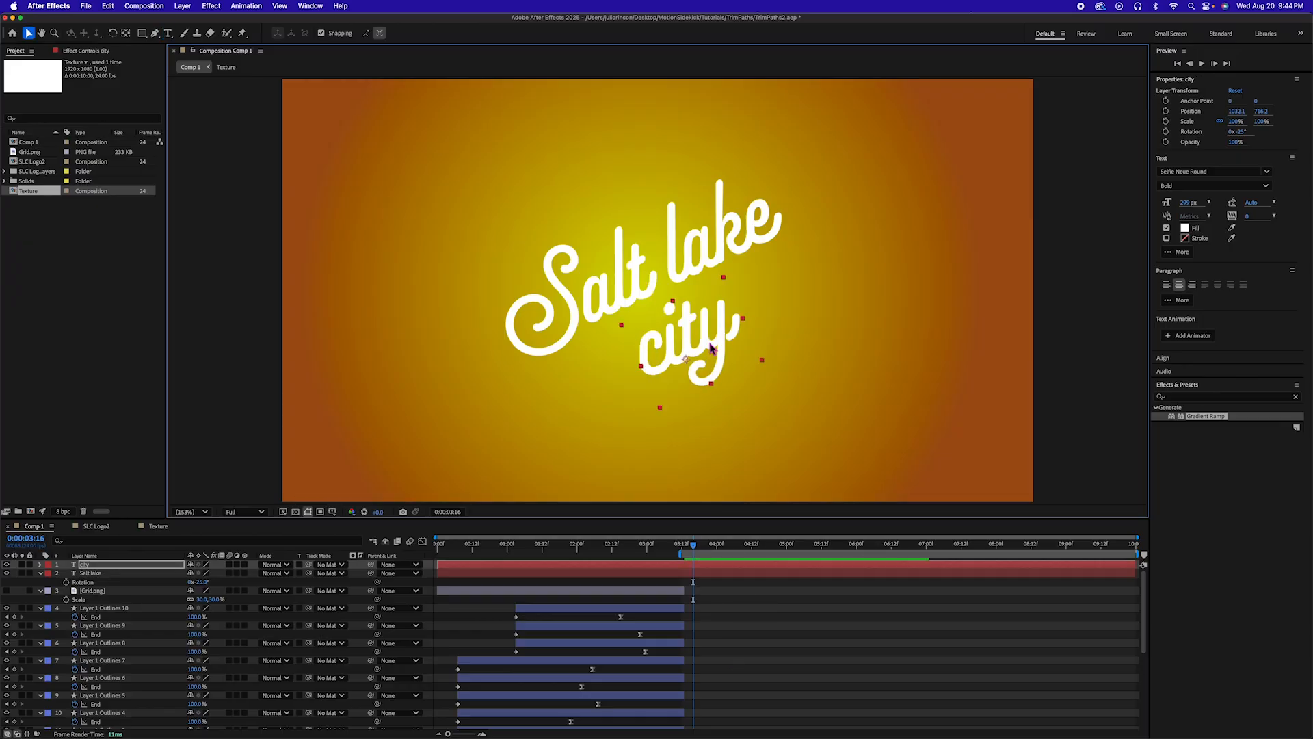
Move and nudge the "city" text into place beneath "lake", at a position of about 1025, 700
{"action": "mouse_move", "coordinate": [690, 347]}
{"action": "left_mouse_down"}
{"action": "mouse_move", "coordinate": [699, 313]}
{"action": "mouse_move", "coordinate": [678, 349]}
{"action": "mouse_move", "coordinate": [700, 343]}
{"action": "mouse_move", "coordinate": [683, 342]}
{"action": "mouse_move", "coordinate": [700, 324]}
{"action": "mouse_move", "coordinate": [689, 335]}
{"action": "left_mouse_up"}
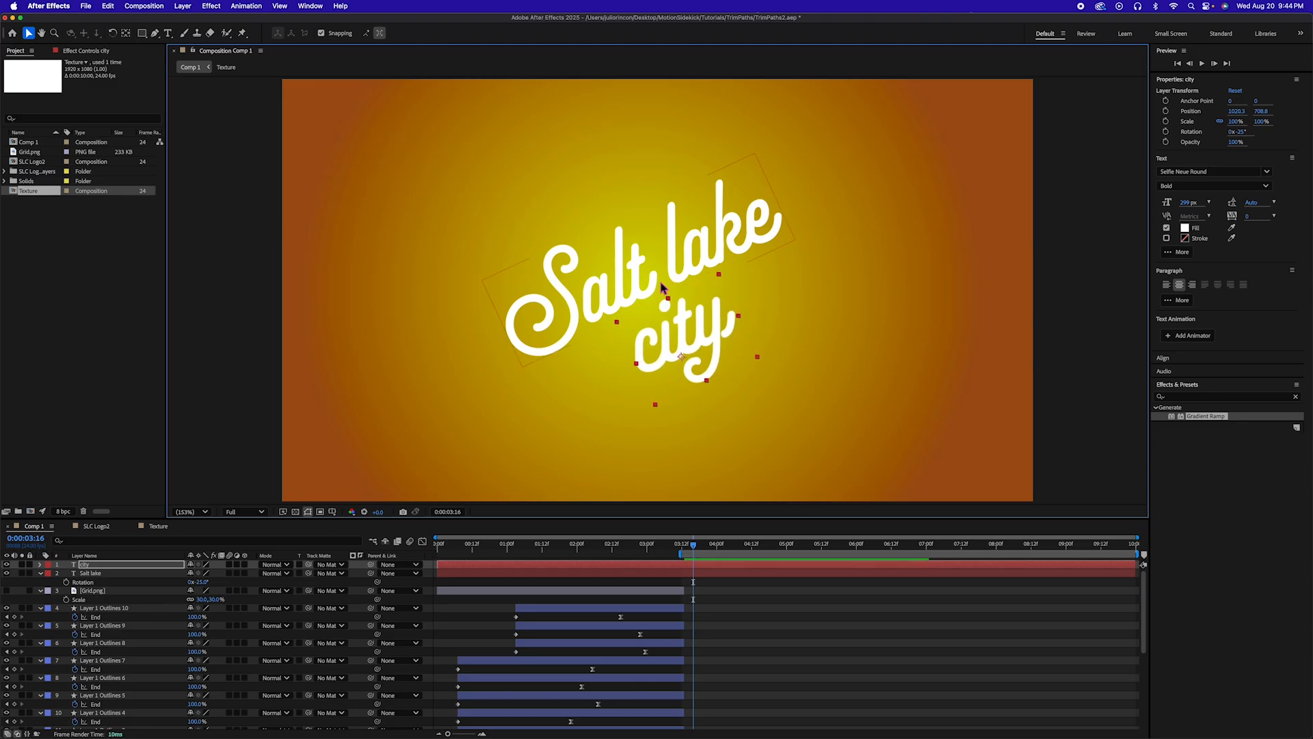
{"action": "key", "text": "Right"}
{"action": "key", "text": "Right"}
{"action": "key", "text": "Right"}
{"action": "key", "text": "Right"}
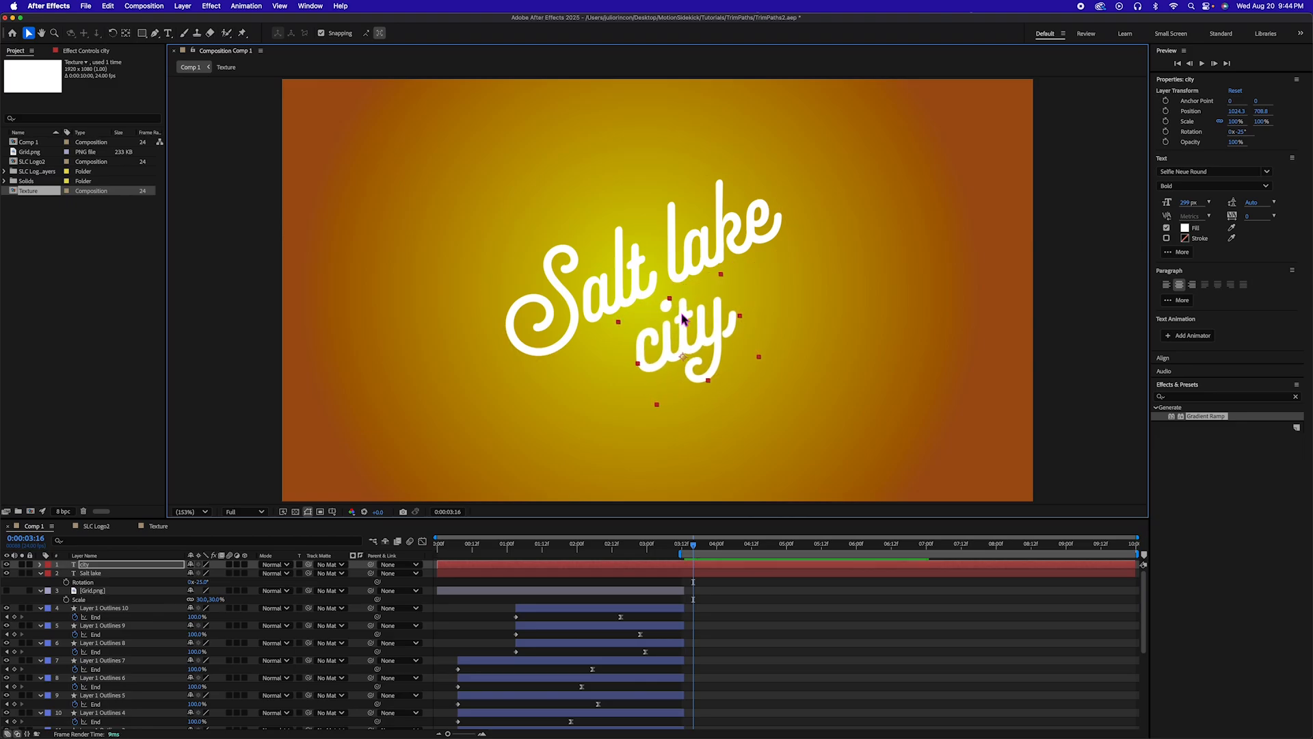
{"action": "key", "text": "Up"}
{"action": "key", "text": "Up"}
{"action": "key", "text": "Up"}
{"action": "key", "text": "Up"}
{"action": "key", "text": "Right"}
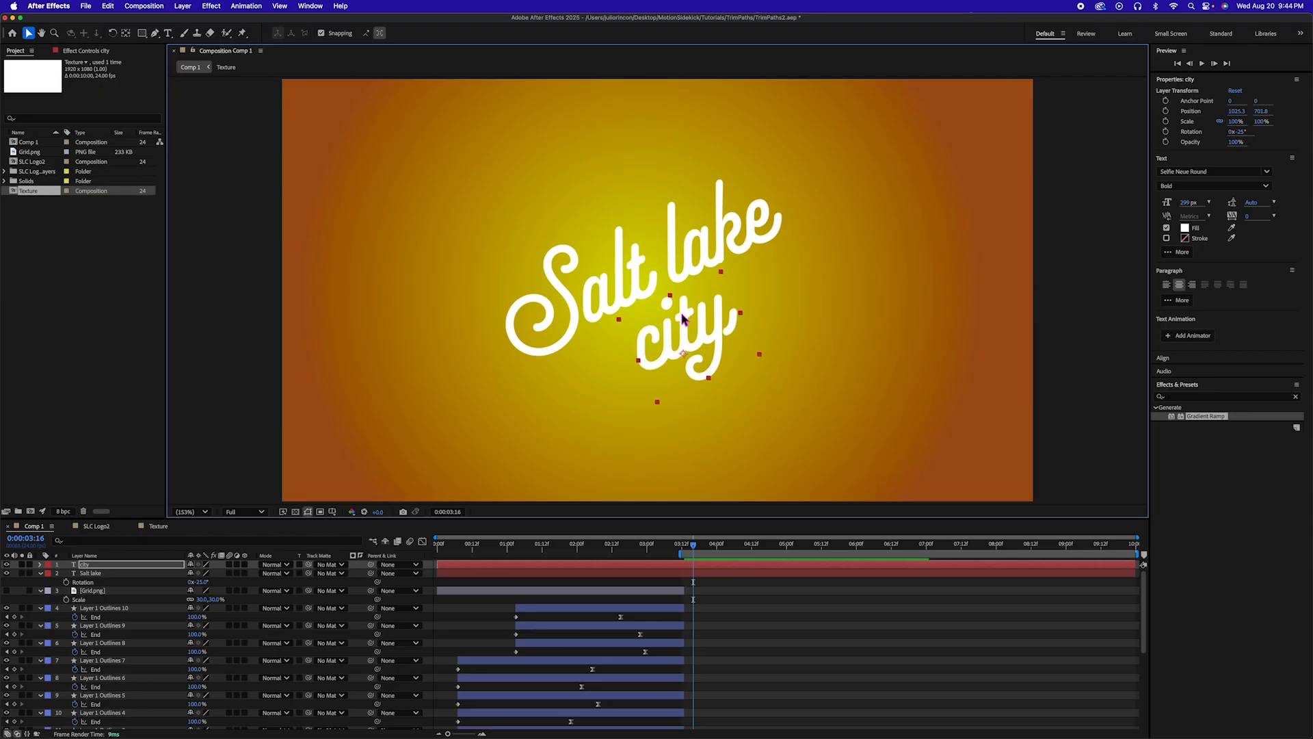
Trim the start of both text layers to 0:00:03:16, then slide them earlier to start with the yellow background
{"action": "left_click", "coordinate": [708, 573], "text": "shift"}
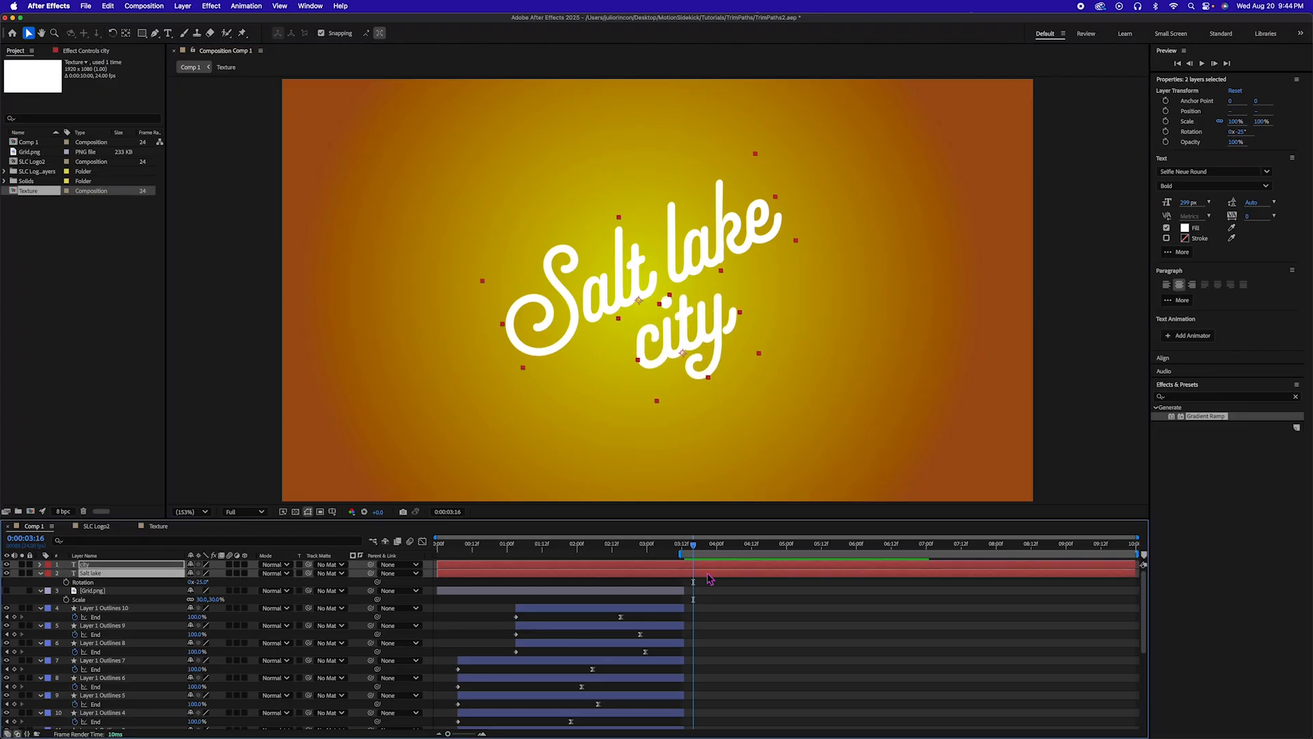
{"action": "key", "text": "alt+bracketleft"}
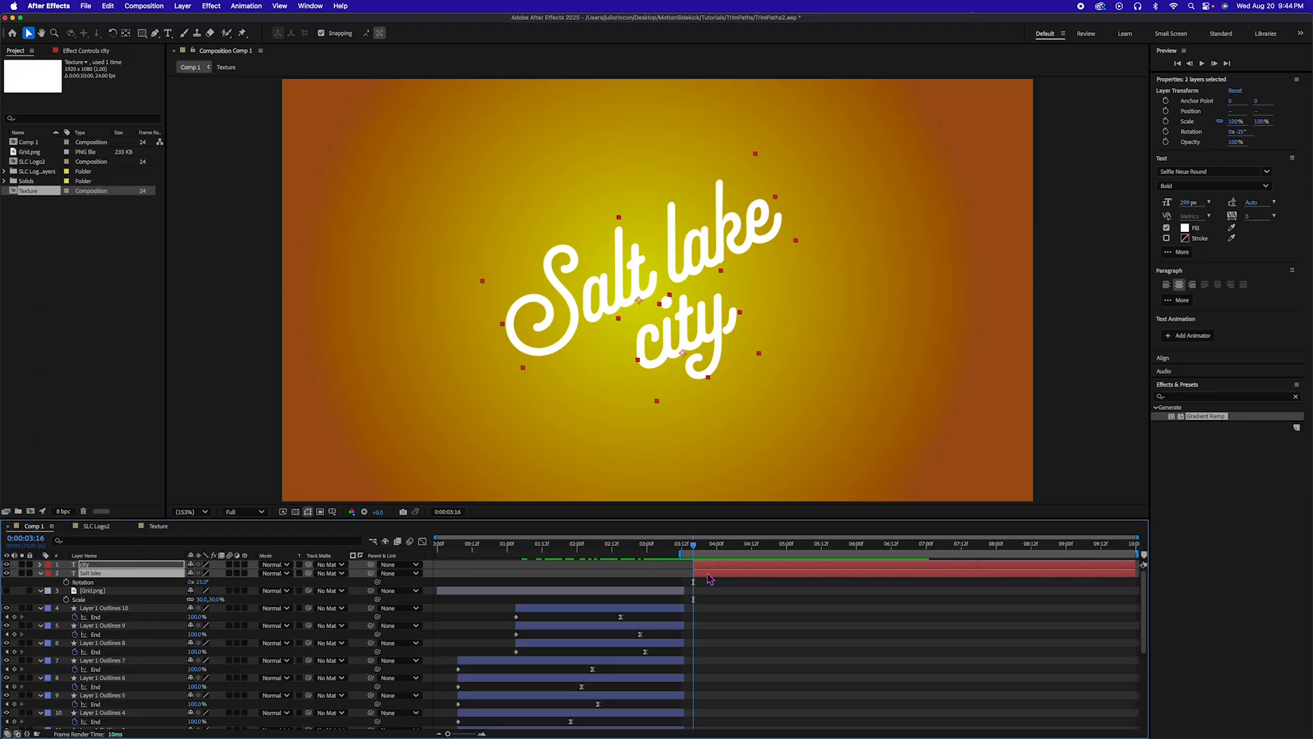
{"action": "left_click_drag", "start_coordinate": [713, 573], "coordinate": [685, 553]}
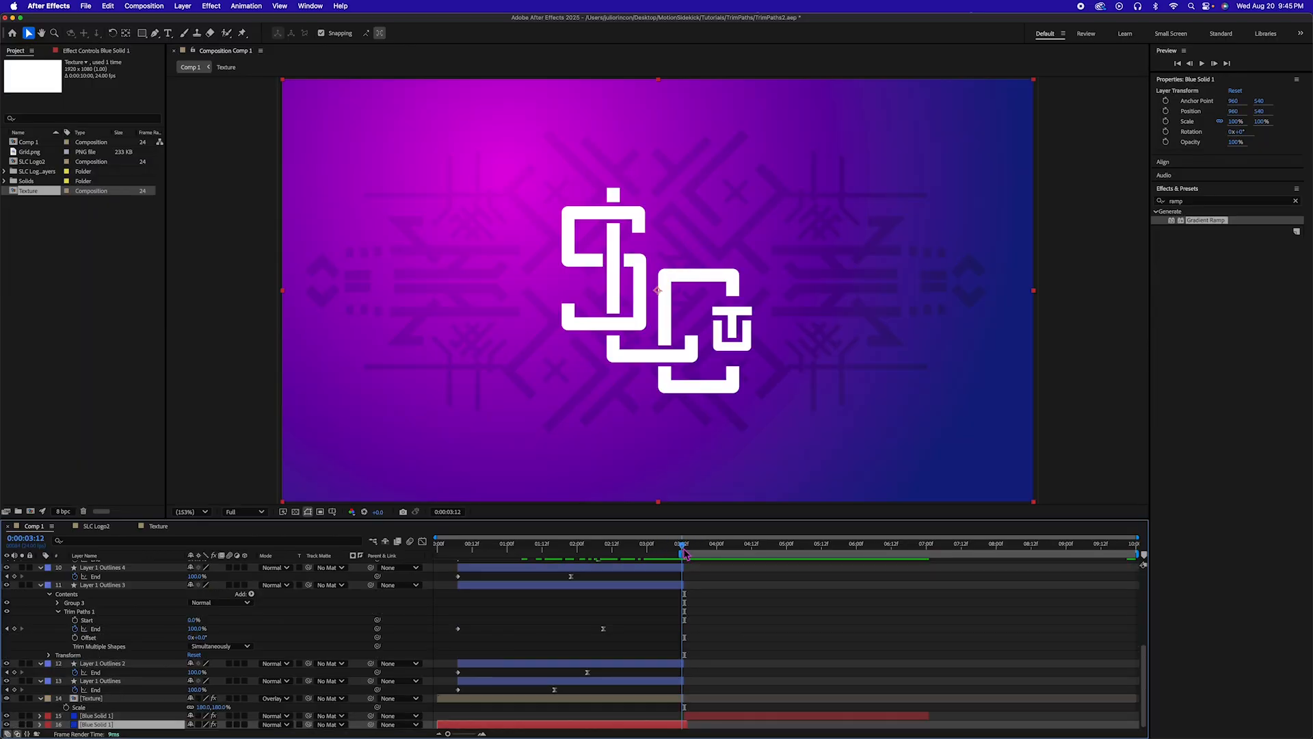
Set the current time to 0:00:03:14 and lock the city and Salt lake text layers
{"action": "left_click_drag", "start_coordinate": [689, 551], "coordinate": [719, 551]}
{"action": "left_click", "coordinate": [536, 331]}
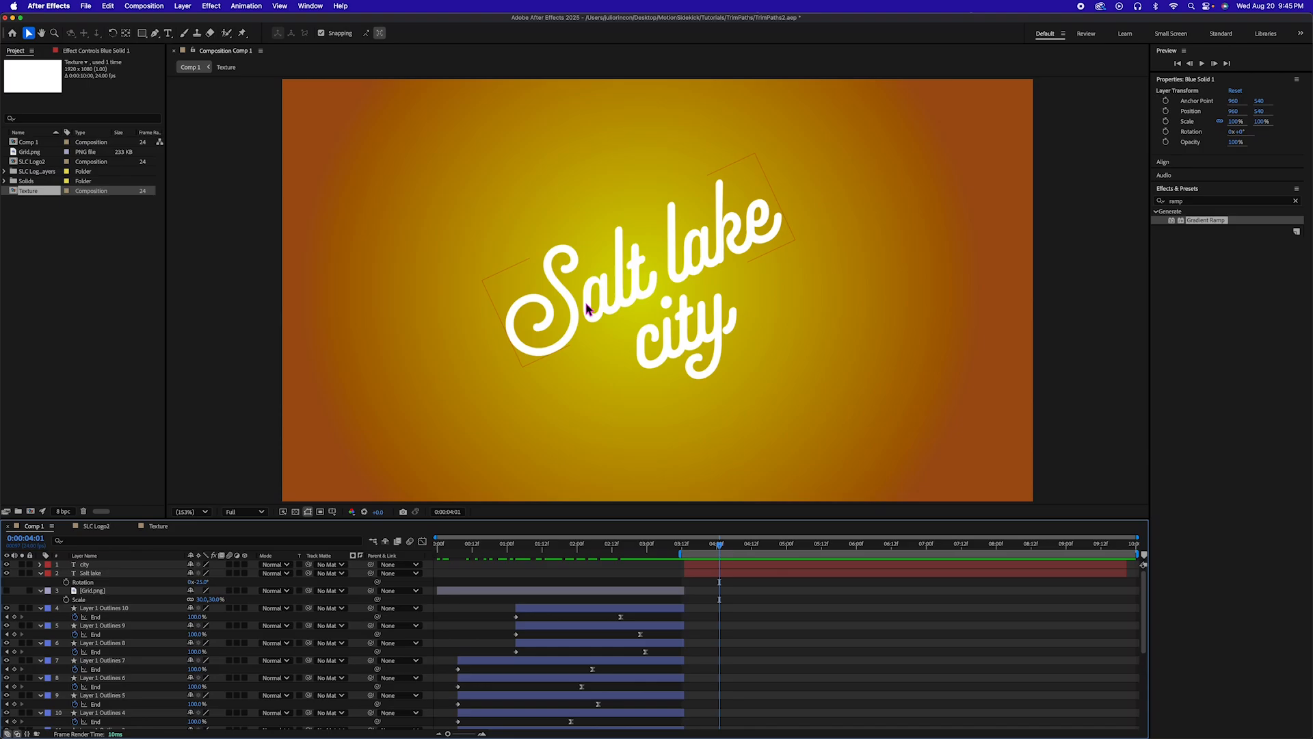
{"action": "left_click", "coordinate": [699, 599]}
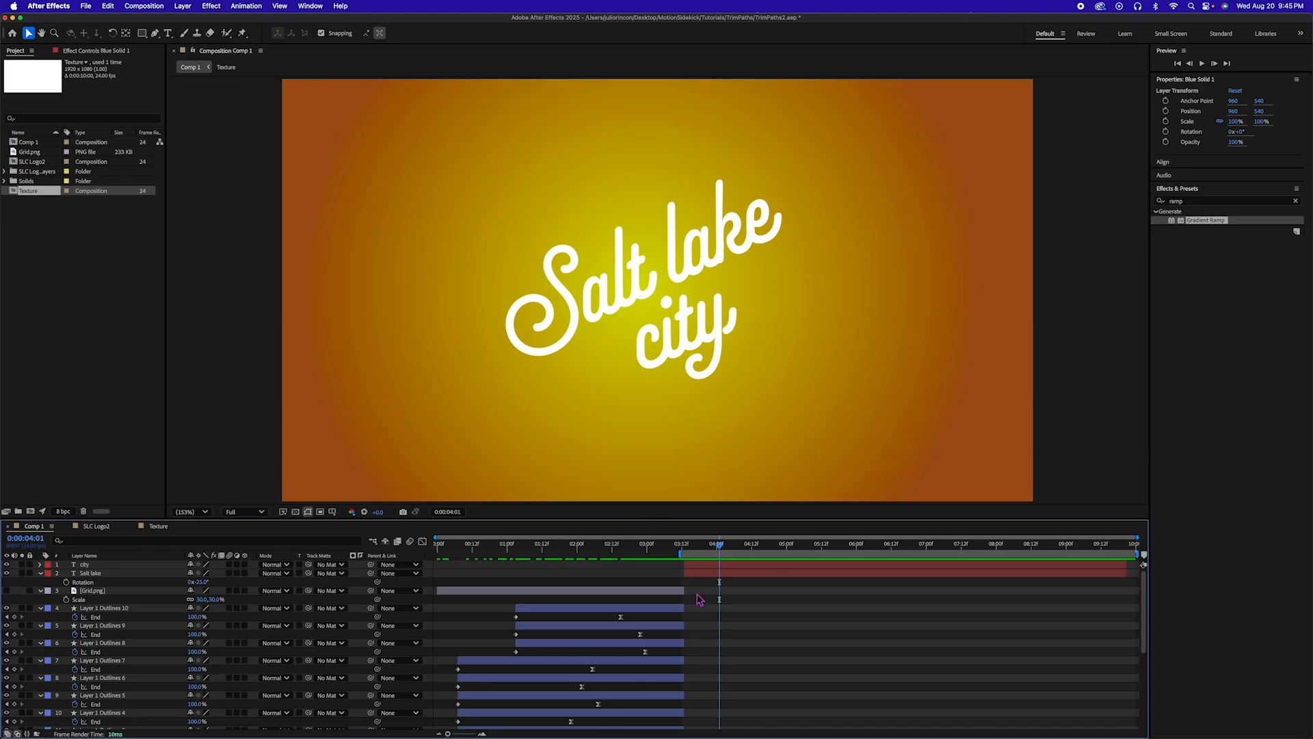
{"action": "left_click", "coordinate": [699, 553]}
{"action": "left_click", "coordinate": [697, 567]}
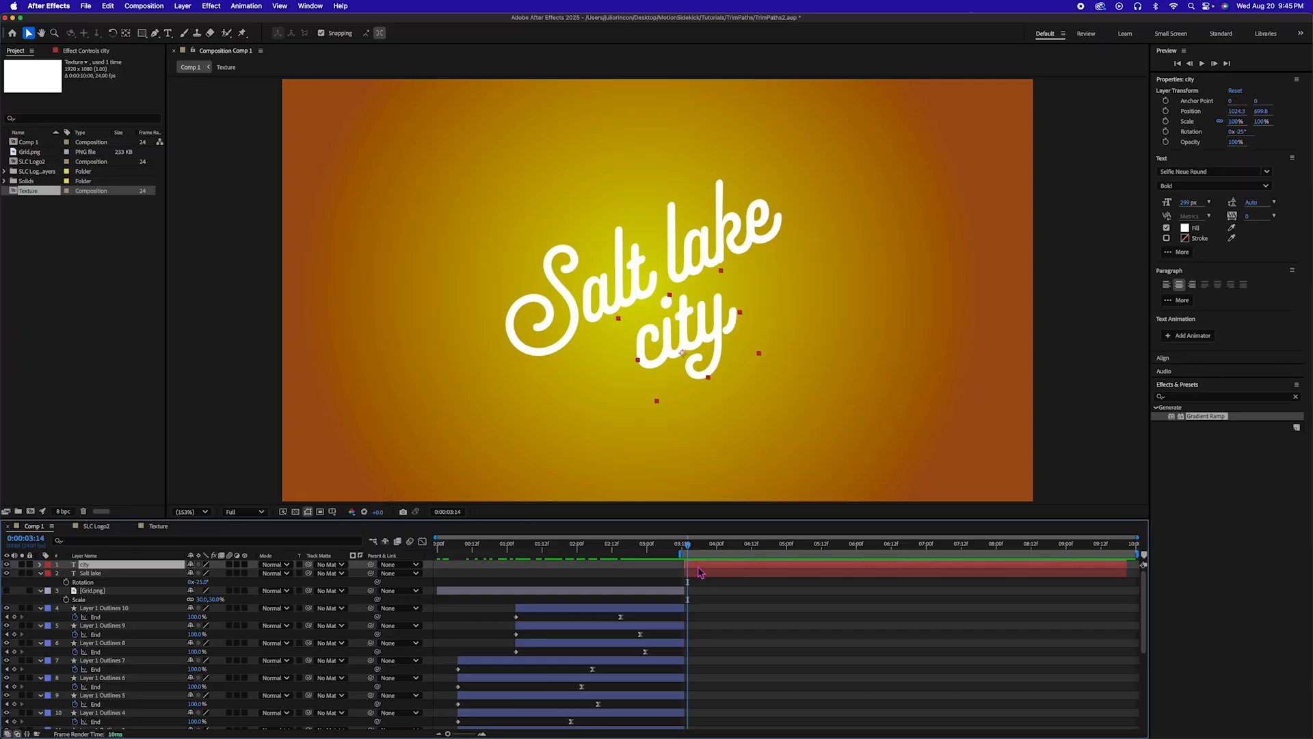
{"action": "left_click", "coordinate": [695, 574], "text": "shift"}
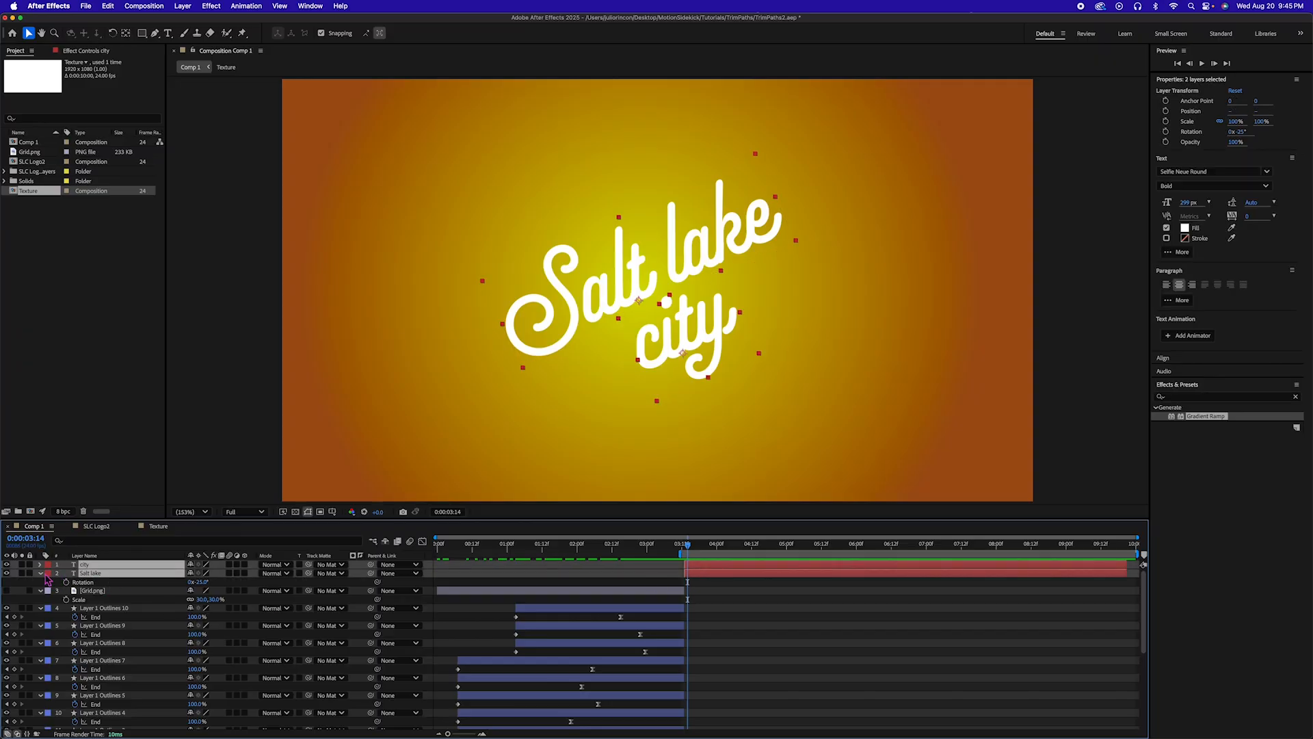
{"action": "left_click_drag", "start_coordinate": [29, 567], "coordinate": [30, 579]}
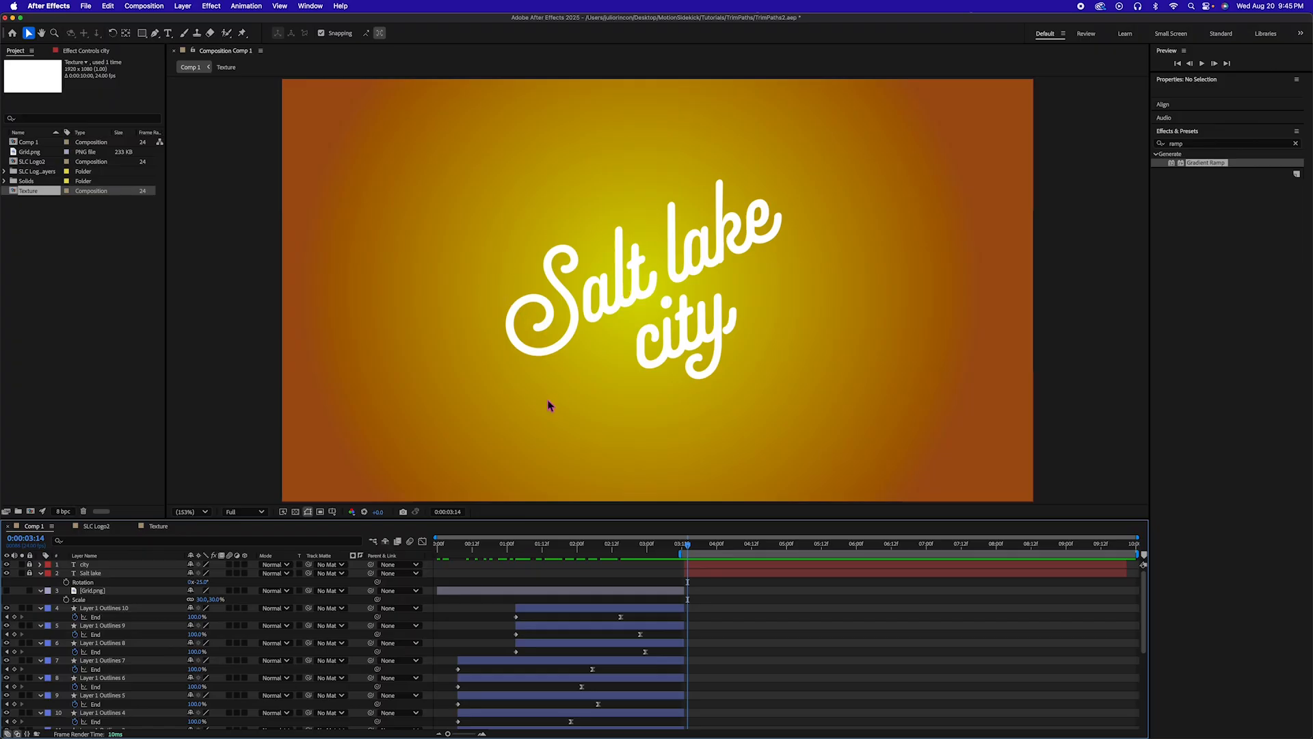
With the Pen tool, start a path on a new shape layer with a curved segment inside the S's lower curl
{"action": "key", "text": "g"}
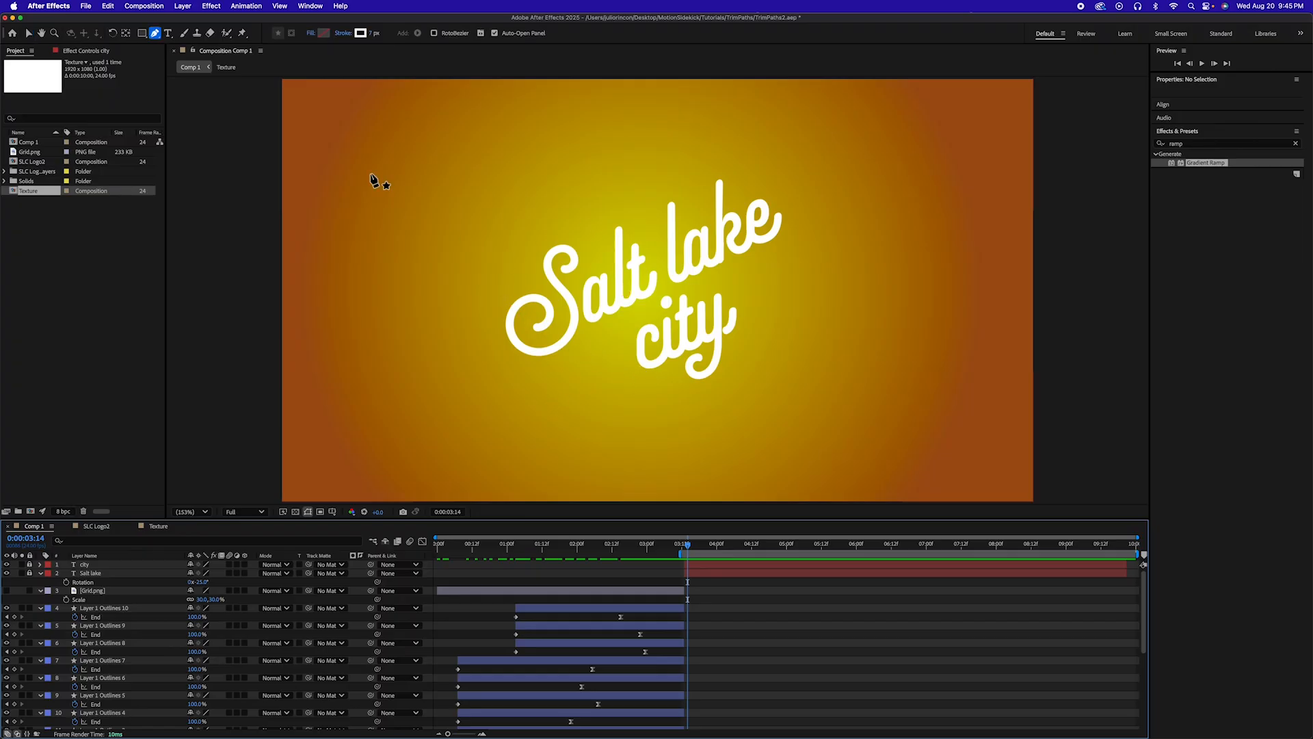
{"action": "left_click", "coordinate": [530, 329]}
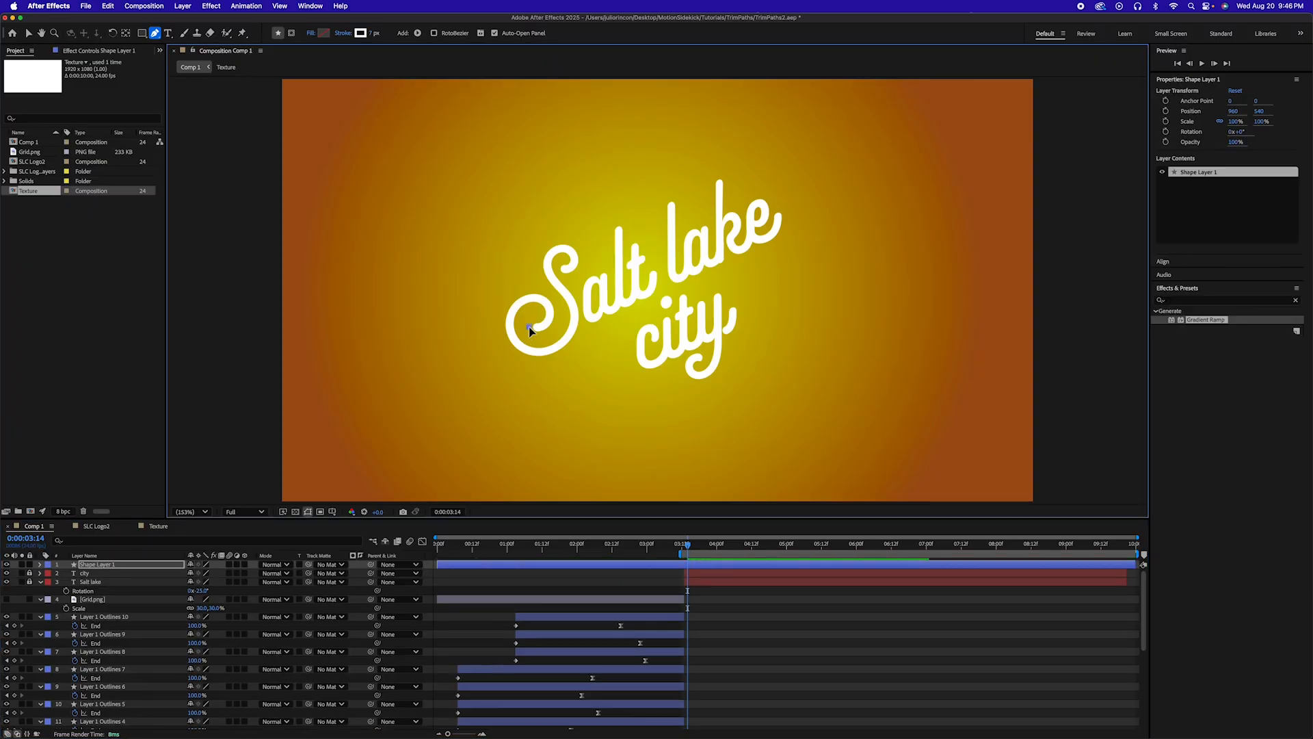
{"action": "left_click_drag", "start_coordinate": [549, 319], "coordinate": [554, 306]}
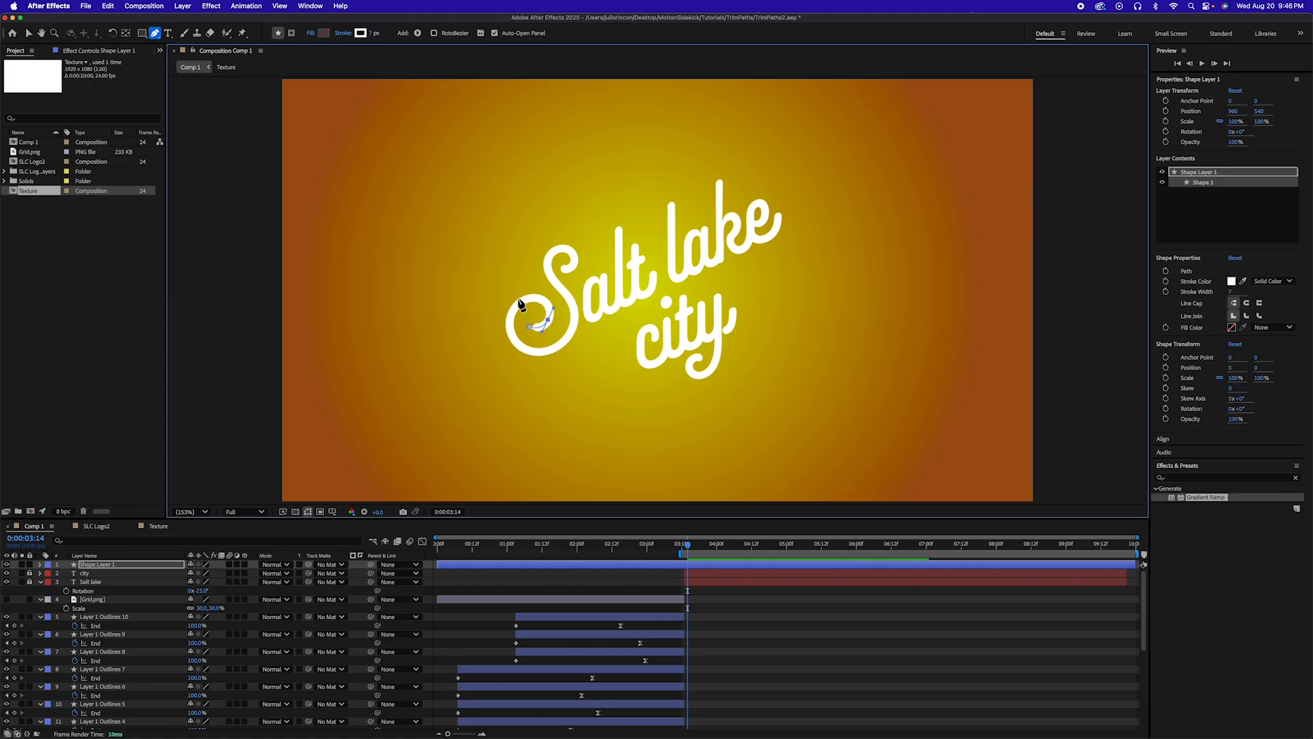
Set the new path's stroke colour to red FF0000 and its stroke width to 28 px
{"action": "left_click", "coordinate": [364, 34]}
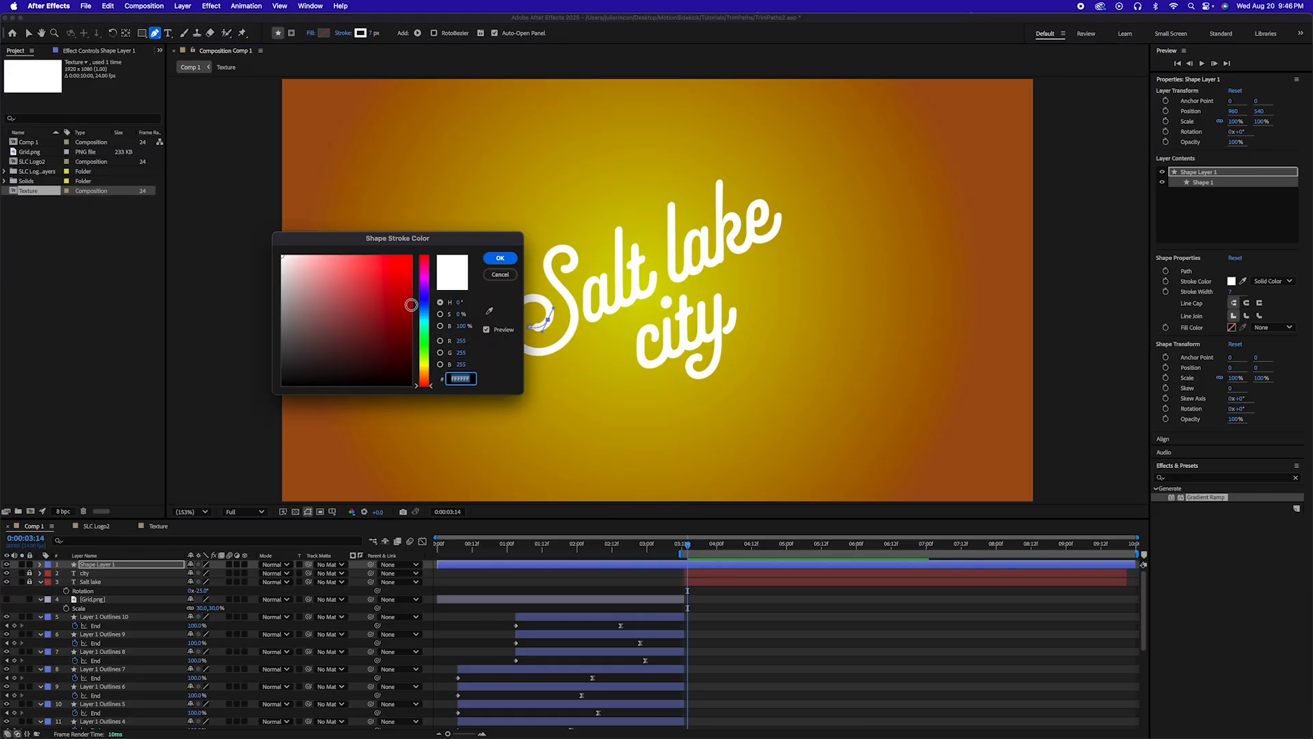
{"action": "left_click_drag", "start_coordinate": [413, 296], "coordinate": [415, 242]}
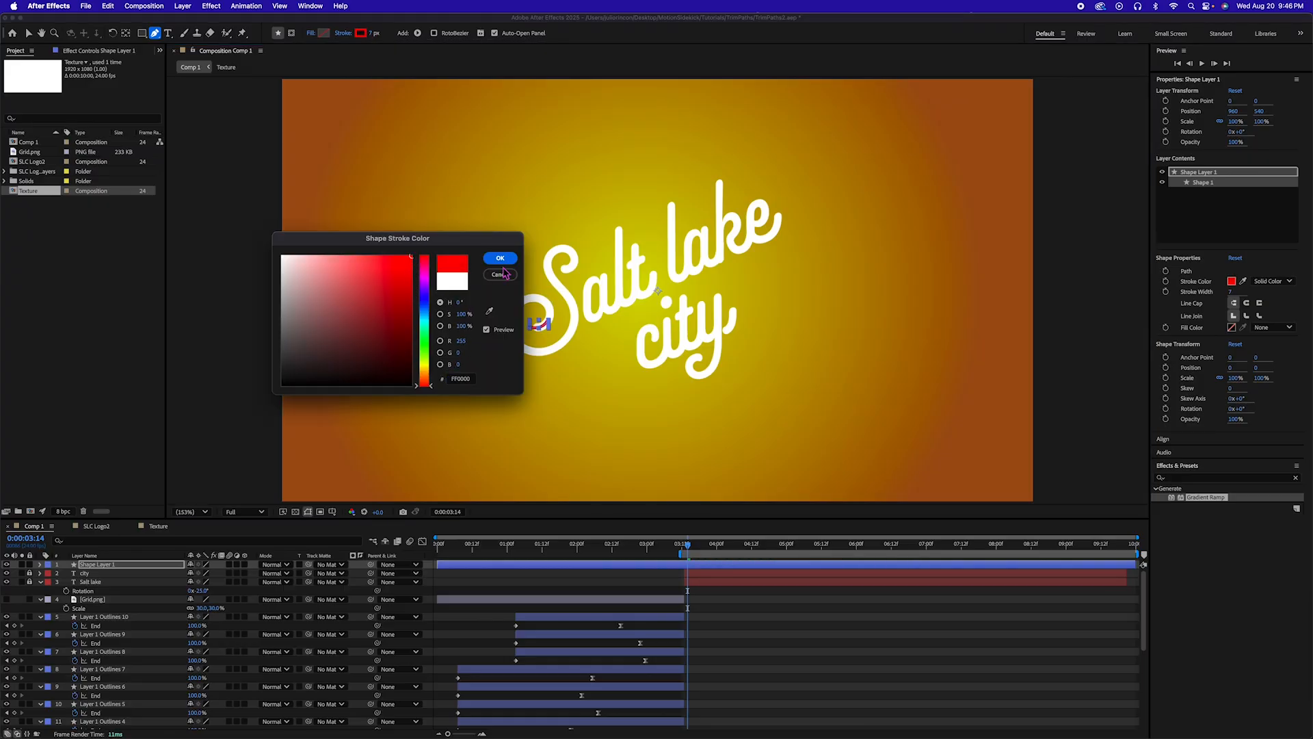
{"action": "left_click", "coordinate": [499, 258]}
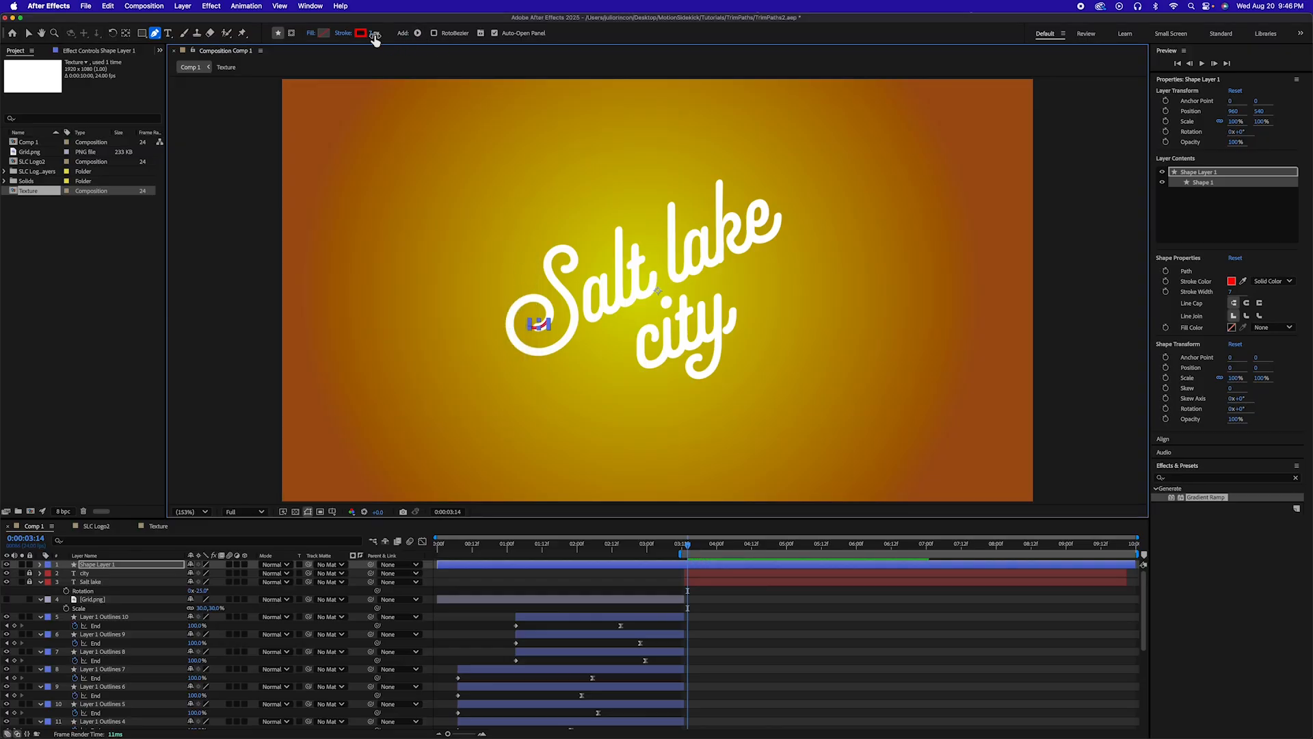
{"action": "left_click_drag", "start_coordinate": [373, 34], "coordinate": [385, 36]}
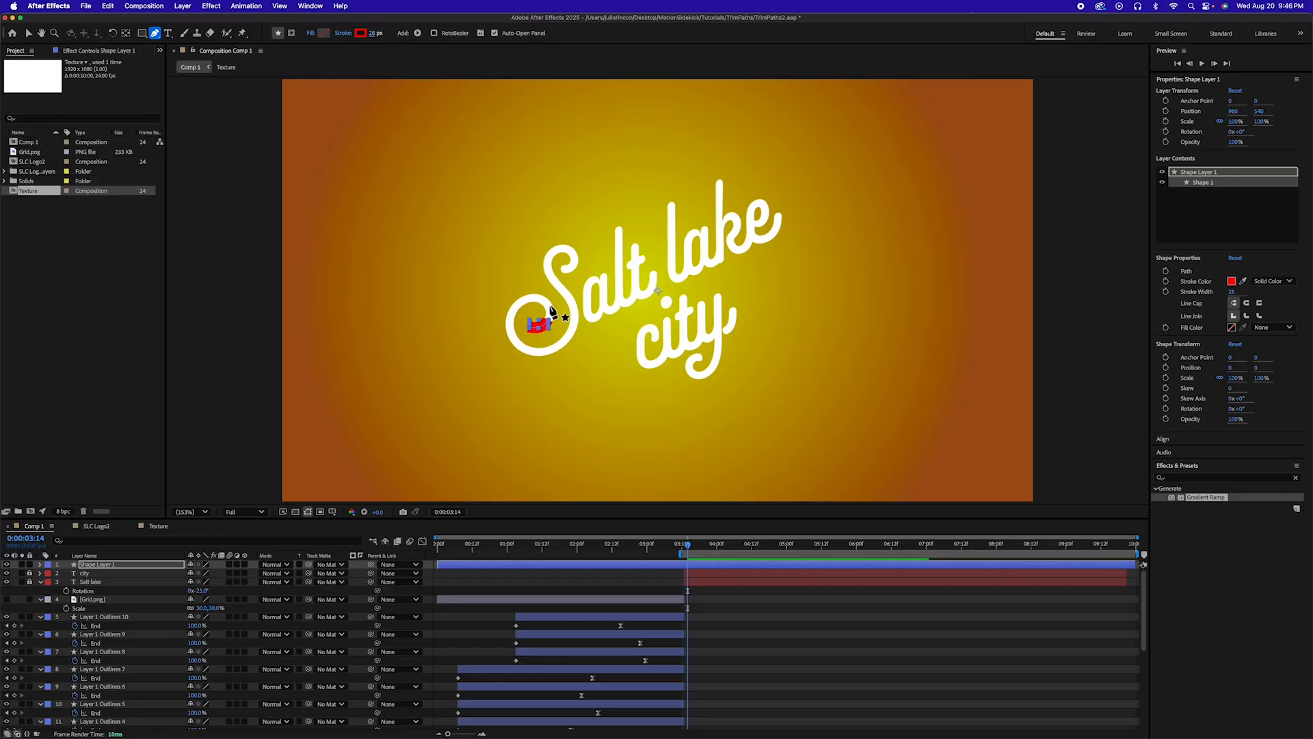
Trace the S with curved path points along its centre, from the lower curl around to the upper end
{"action": "key", "text": "period"}
{"action": "key", "text": "period"}
{"action": "key", "text": "period"}
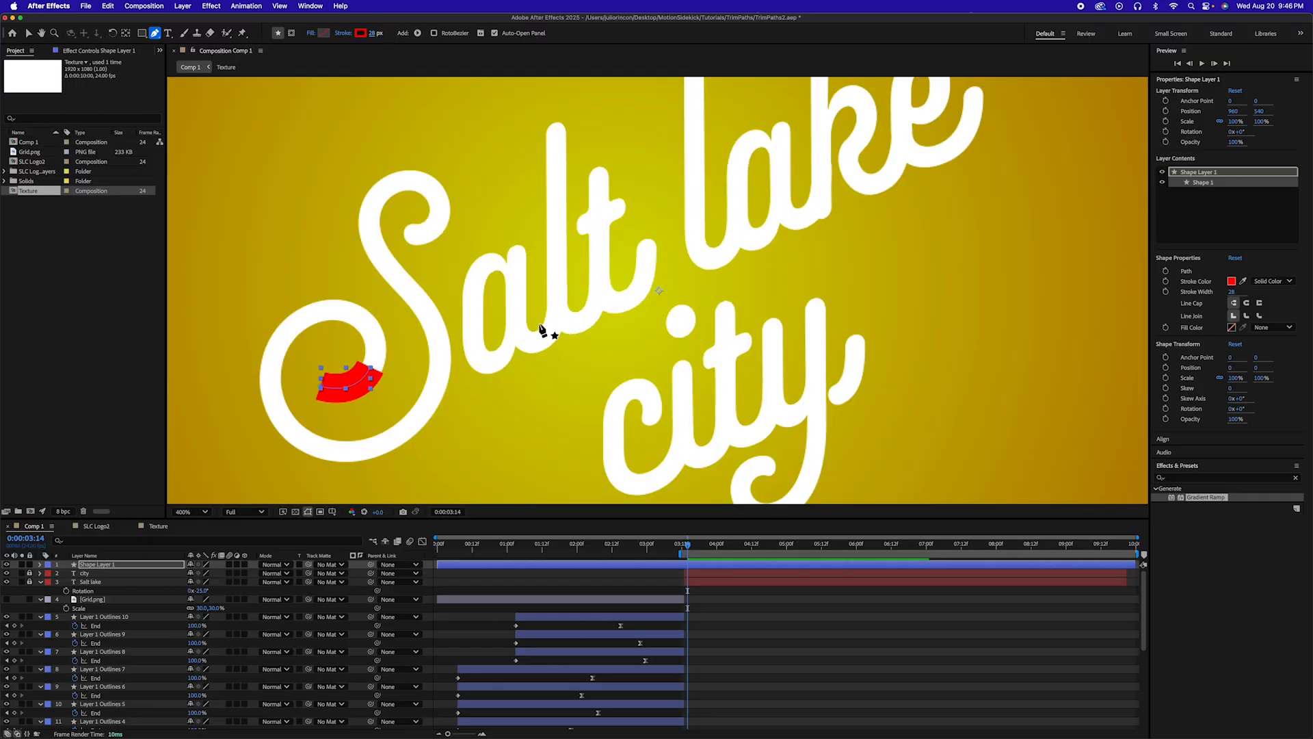
{"action": "left_click_drag", "start_coordinate": [403, 404], "coordinate": [645, 301]}
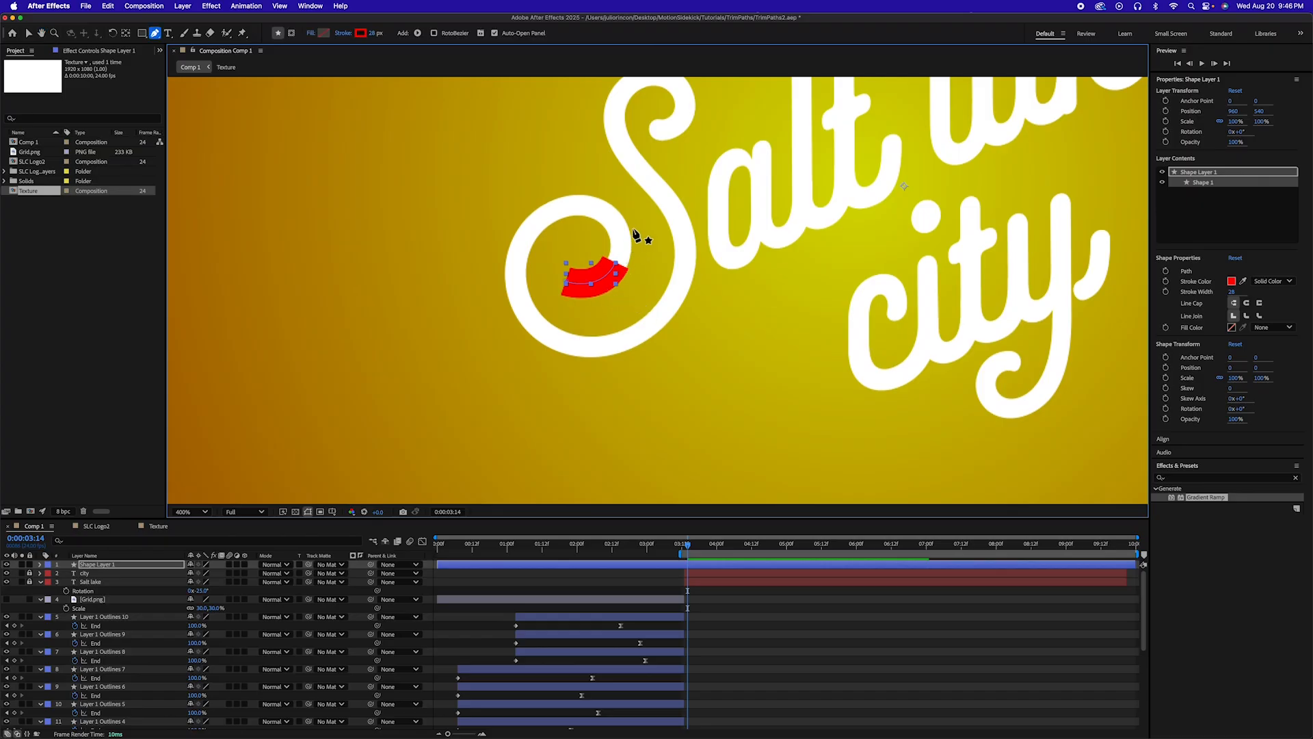
{"action": "left_click_drag", "start_coordinate": [636, 236], "coordinate": [621, 298]}
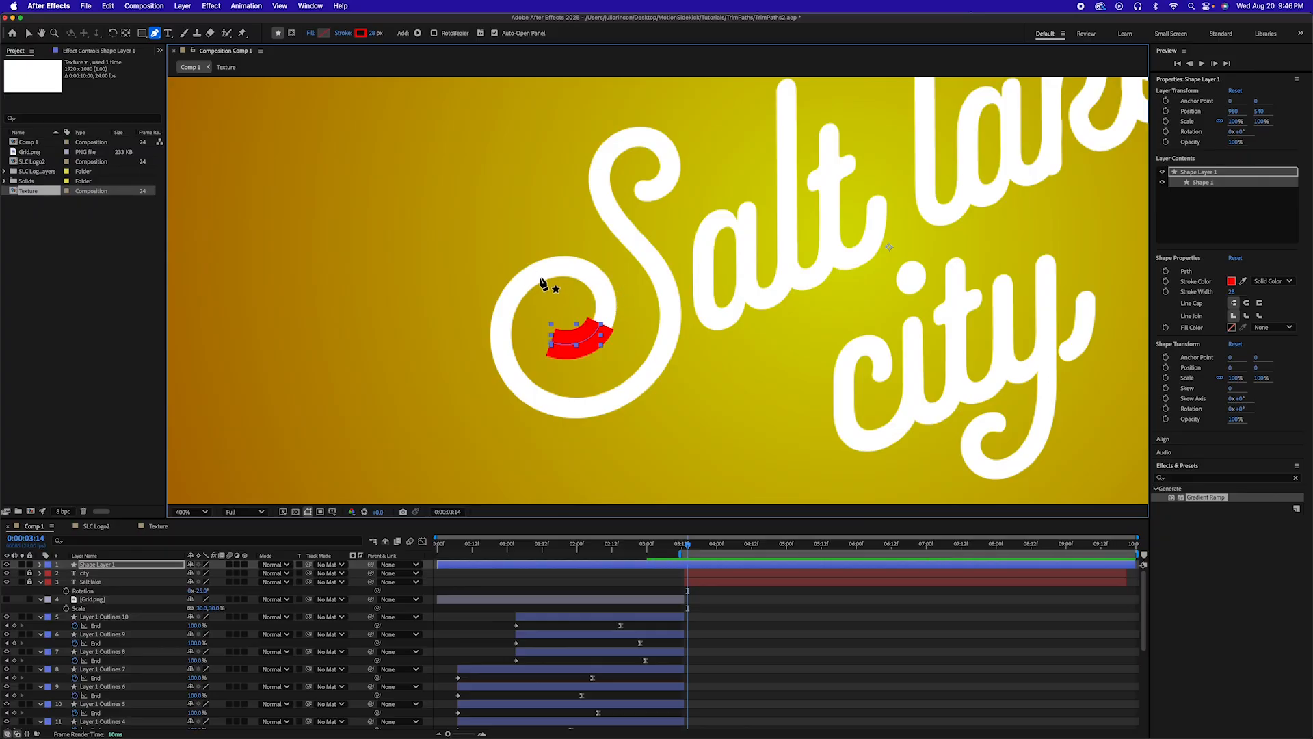
{"action": "left_click_drag", "start_coordinate": [605, 311], "coordinate": [602, 326]}
{"action": "mouse_move", "coordinate": [586, 273]}
{"action": "left_mouse_down"}
{"action": "mouse_move", "coordinate": [577, 266]}
{"action": "mouse_move", "coordinate": [496, 306]}
{"action": "left_mouse_up"}
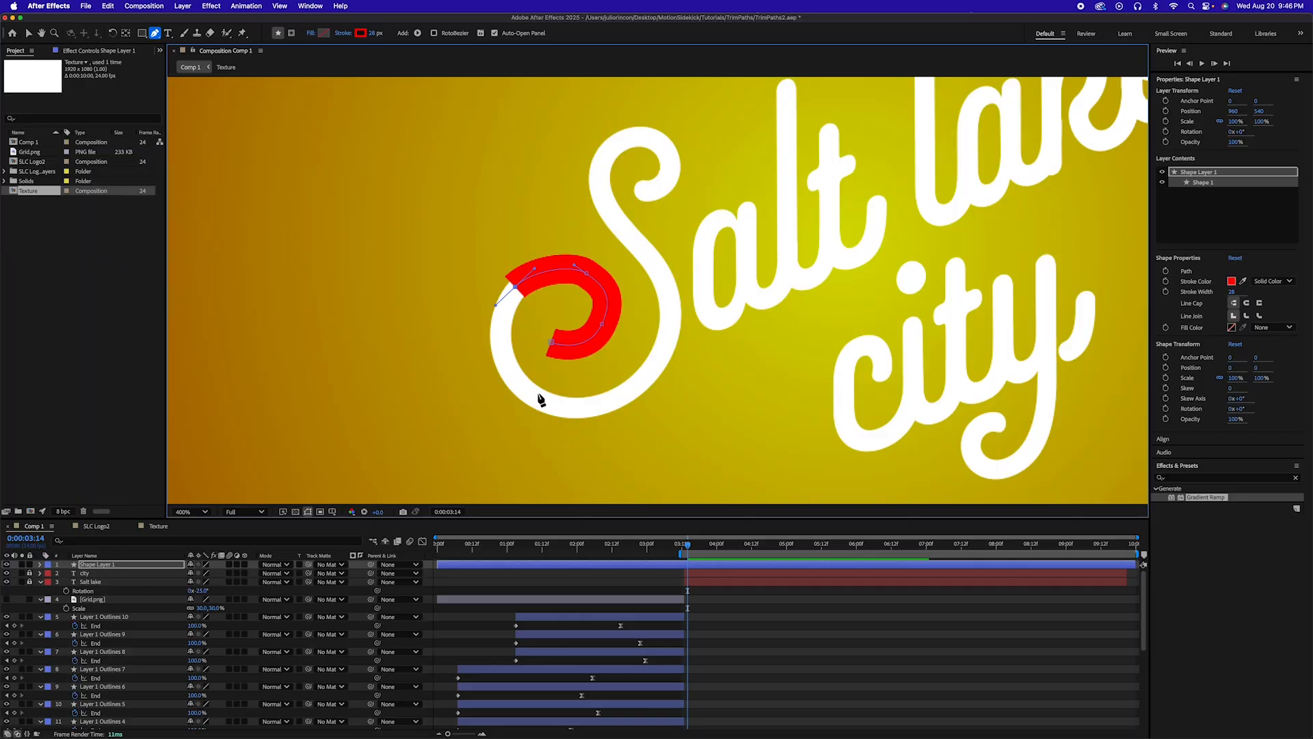
{"action": "mouse_move", "coordinate": [529, 392]}
{"action": "left_mouse_down"}
{"action": "mouse_move", "coordinate": [566, 415]}
{"action": "mouse_move", "coordinate": [645, 378]}
{"action": "left_mouse_up"}
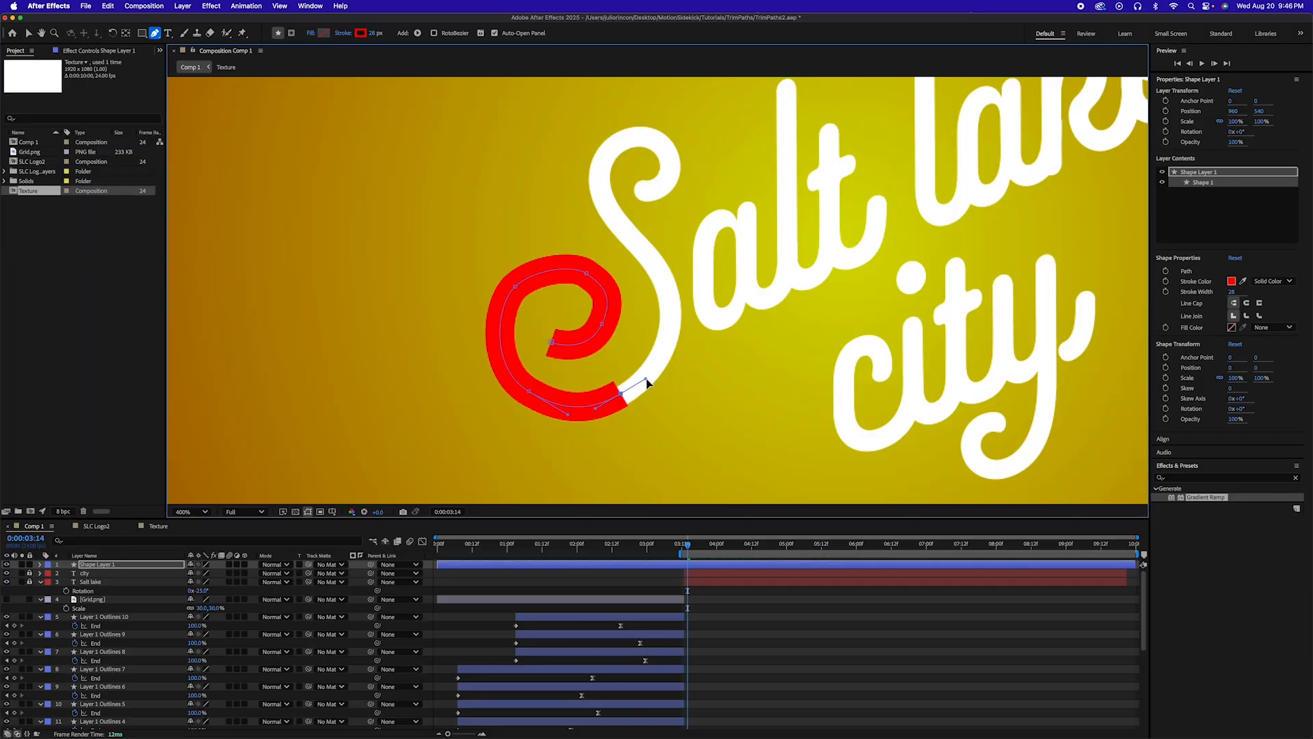
{"action": "left_click_drag", "start_coordinate": [668, 298], "coordinate": [655, 247]}
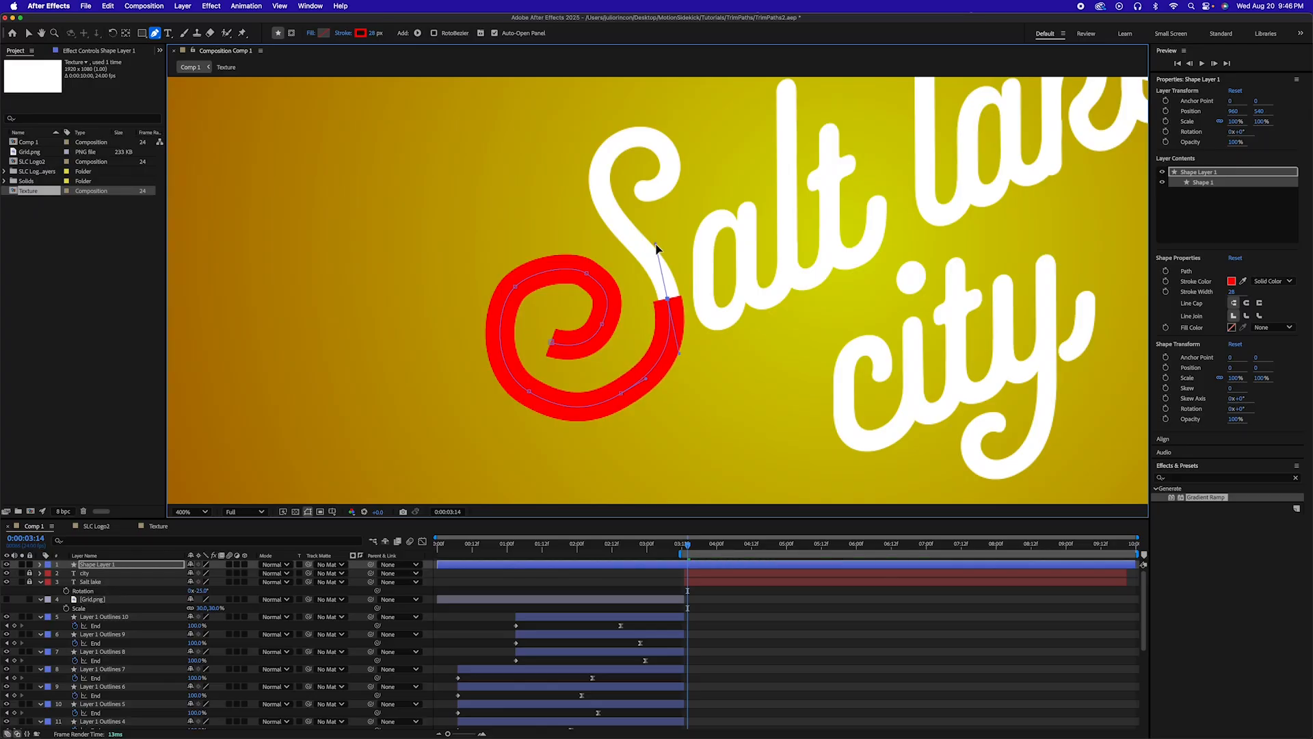
{"action": "mouse_move", "coordinate": [606, 206]}
{"action": "left_mouse_down"}
{"action": "mouse_move", "coordinate": [591, 202]}
{"action": "mouse_move", "coordinate": [602, 194]}
{"action": "left_mouse_up"}
{"action": "mouse_move", "coordinate": [619, 143]}
{"action": "left_mouse_down"}
{"action": "mouse_move", "coordinate": [649, 132]}
{"action": "mouse_move", "coordinate": [668, 175]}
{"action": "mouse_move", "coordinate": [600, 191]}
{"action": "left_mouse_up"}
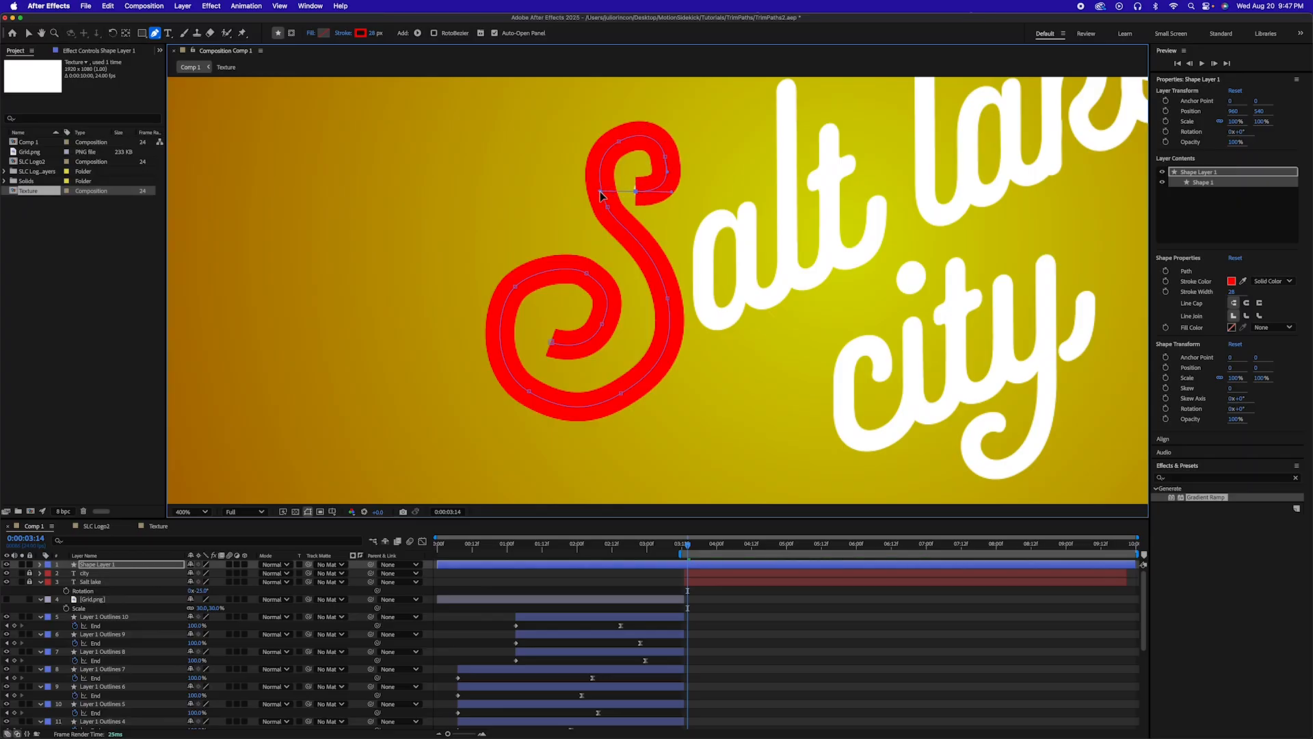
Undo the last two path points and retrace the S's upper hook with curved points to its inner end
{"action": "key", "text": "super+z"}
{"action": "key", "text": "super+z"}
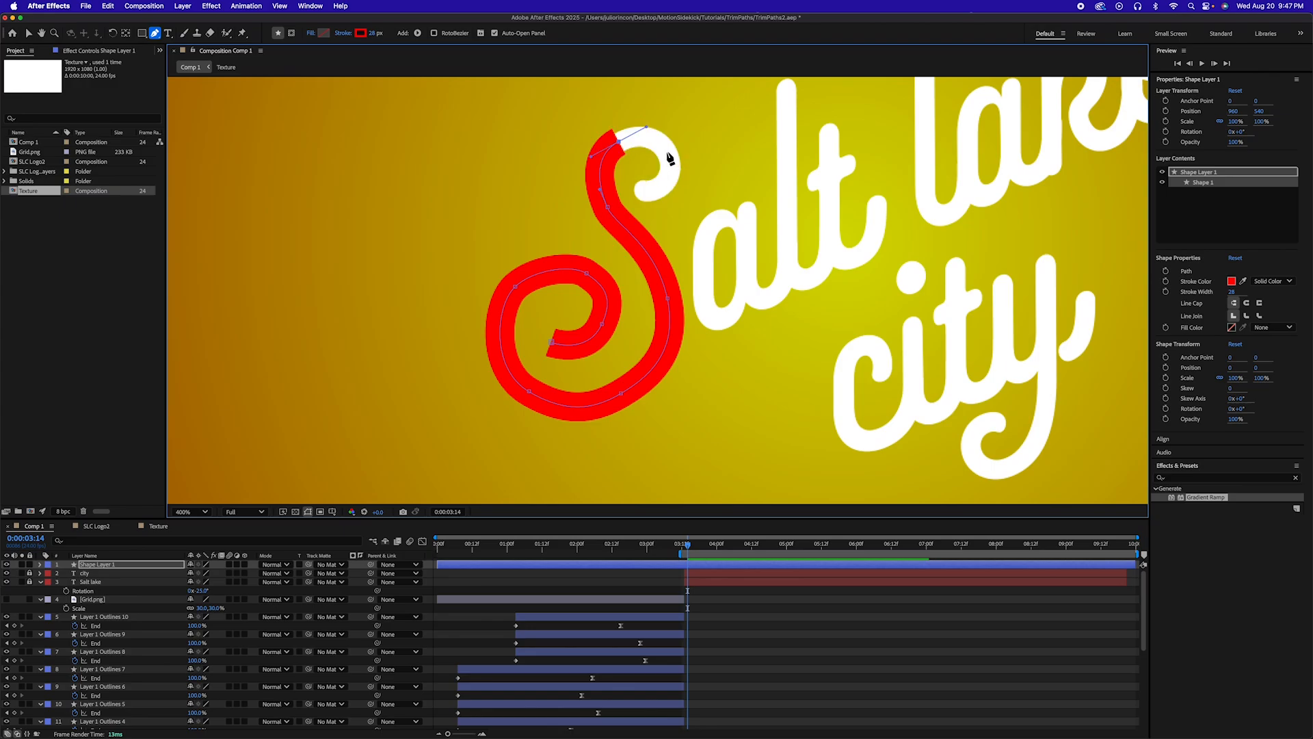
{"action": "left_click_drag", "start_coordinate": [667, 152], "coordinate": [675, 169]}
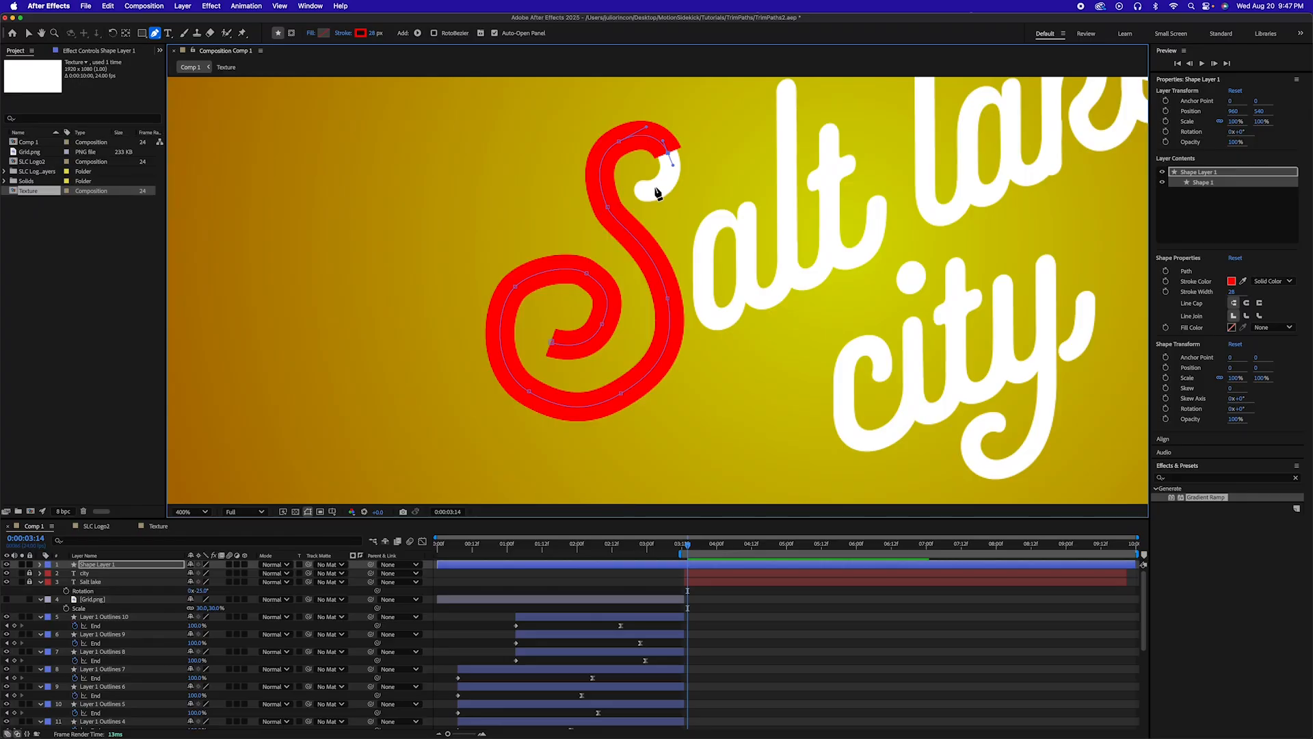
{"action": "left_click_drag", "start_coordinate": [655, 187], "coordinate": [635, 193]}
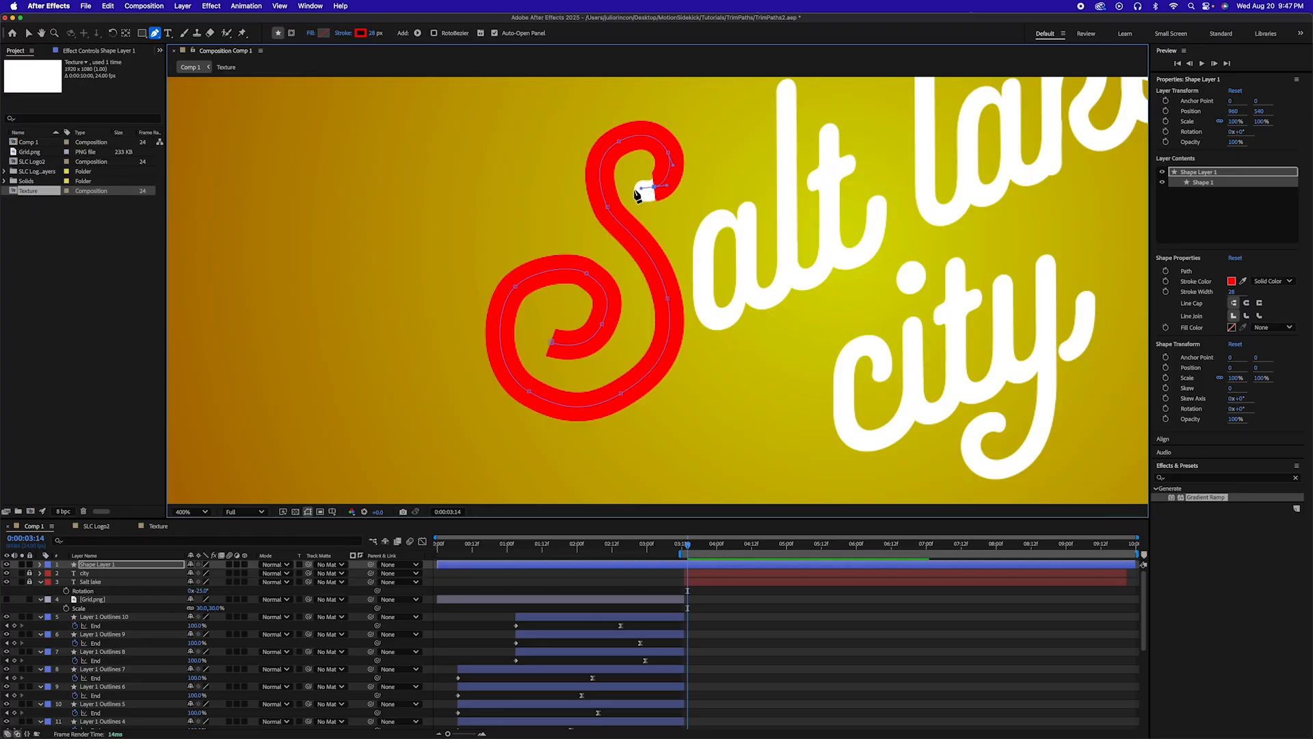
{"action": "left_click", "coordinate": [628, 193]}
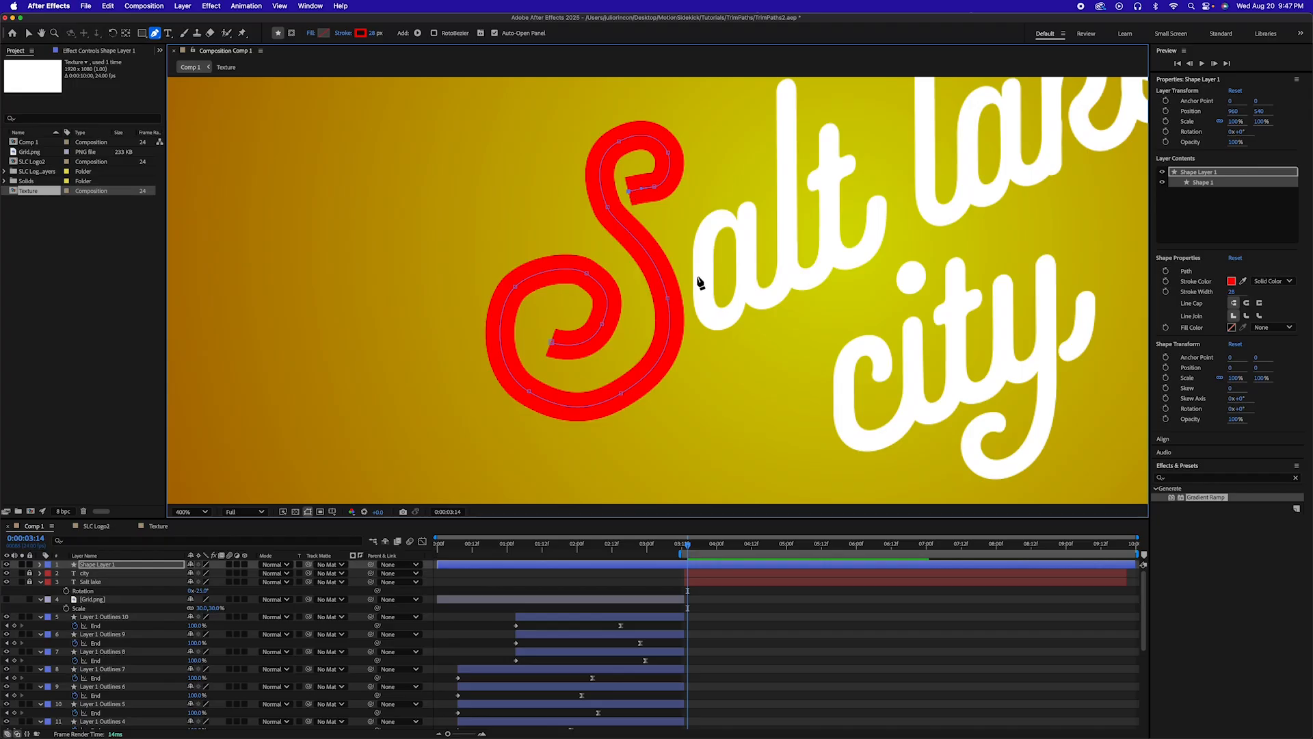
Trace the bowl and stem of the "a" in Salt down to its foot with a curved Pen path on a new shape layer
{"action": "left_click", "coordinate": [747, 600]}
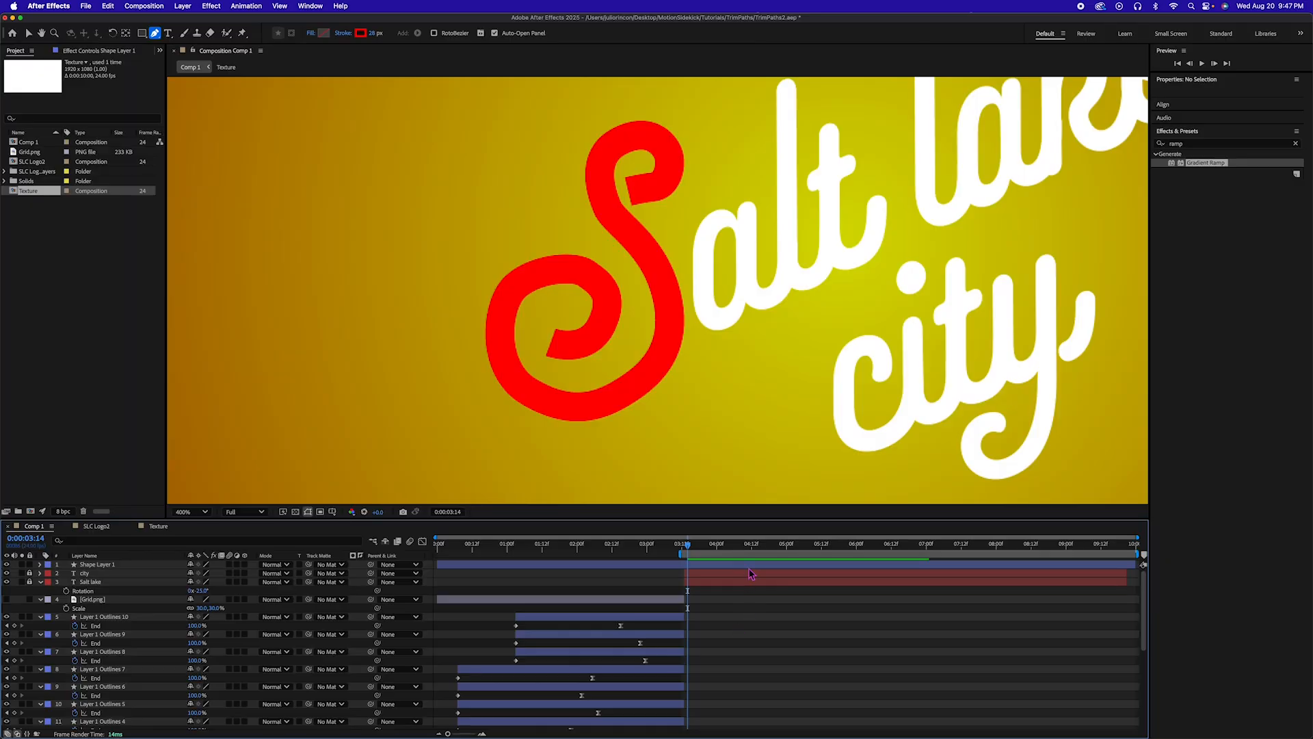
{"action": "key", "text": "h"}
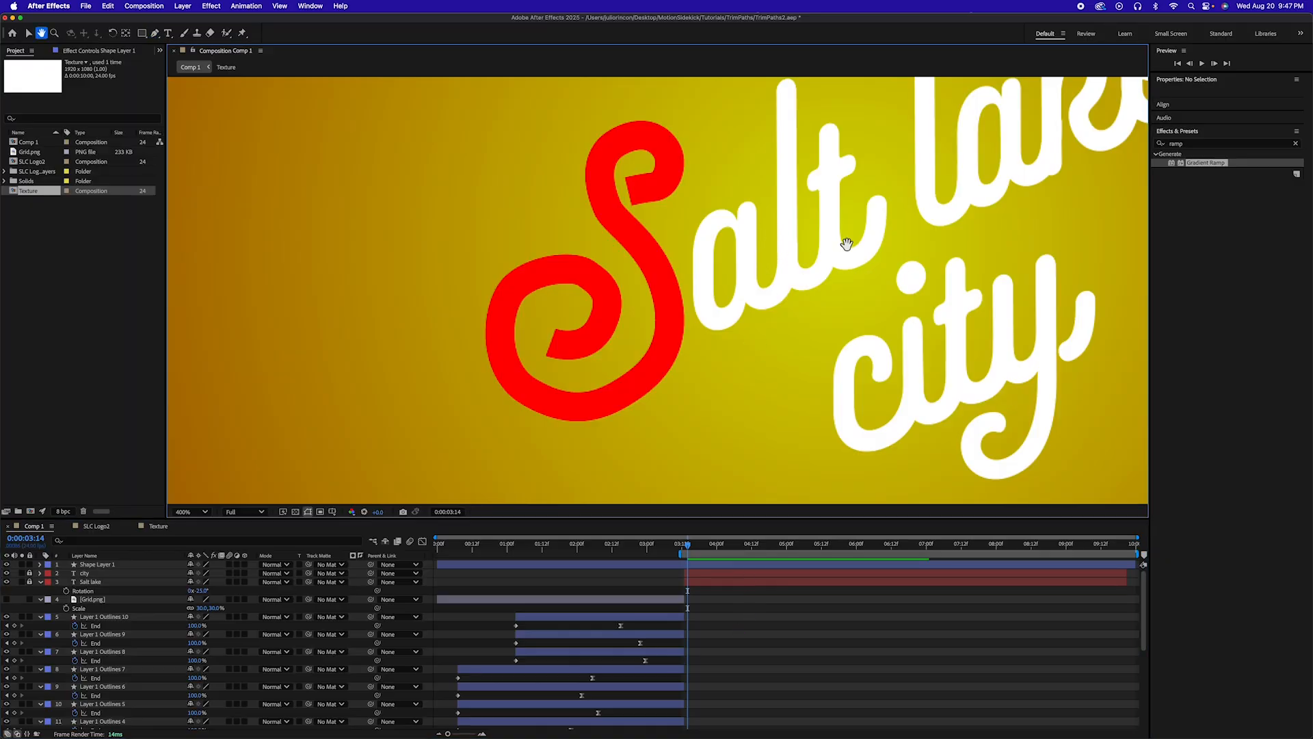
{"action": "left_click_drag", "start_coordinate": [847, 244], "coordinate": [748, 294]}
{"action": "key", "text": "g"}
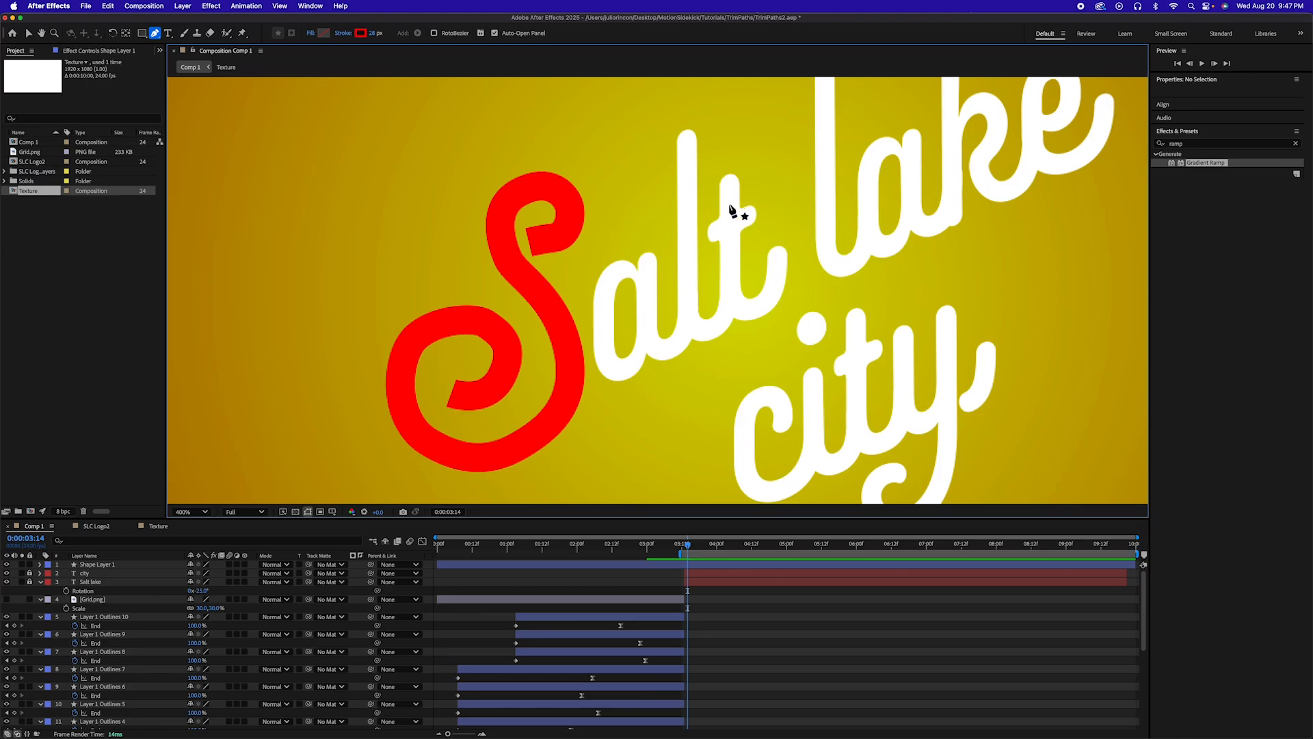
{"action": "left_click", "coordinate": [636, 276]}
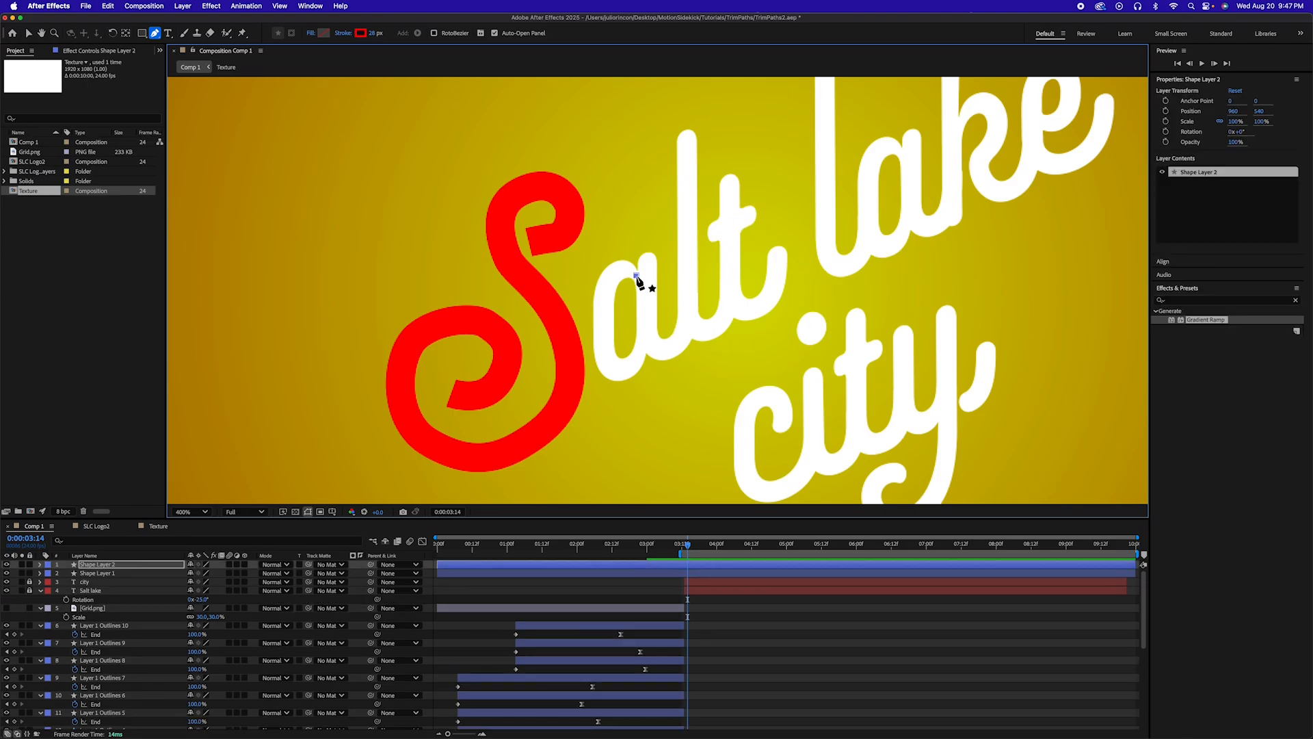
{"action": "left_click_drag", "start_coordinate": [615, 283], "coordinate": [595, 286]}
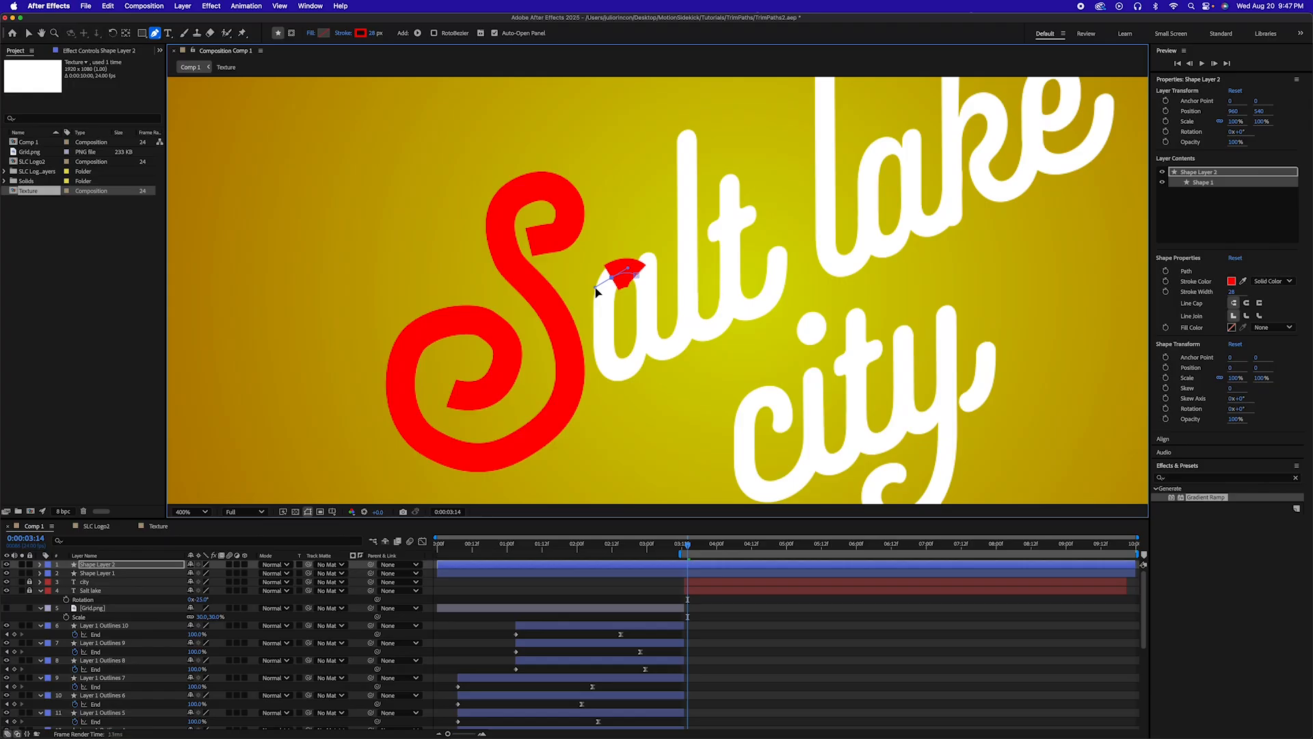
{"action": "mouse_move", "coordinate": [612, 366]}
{"action": "left_mouse_down"}
{"action": "mouse_move", "coordinate": [628, 370]}
{"action": "mouse_move", "coordinate": [643, 315]}
{"action": "left_mouse_up"}
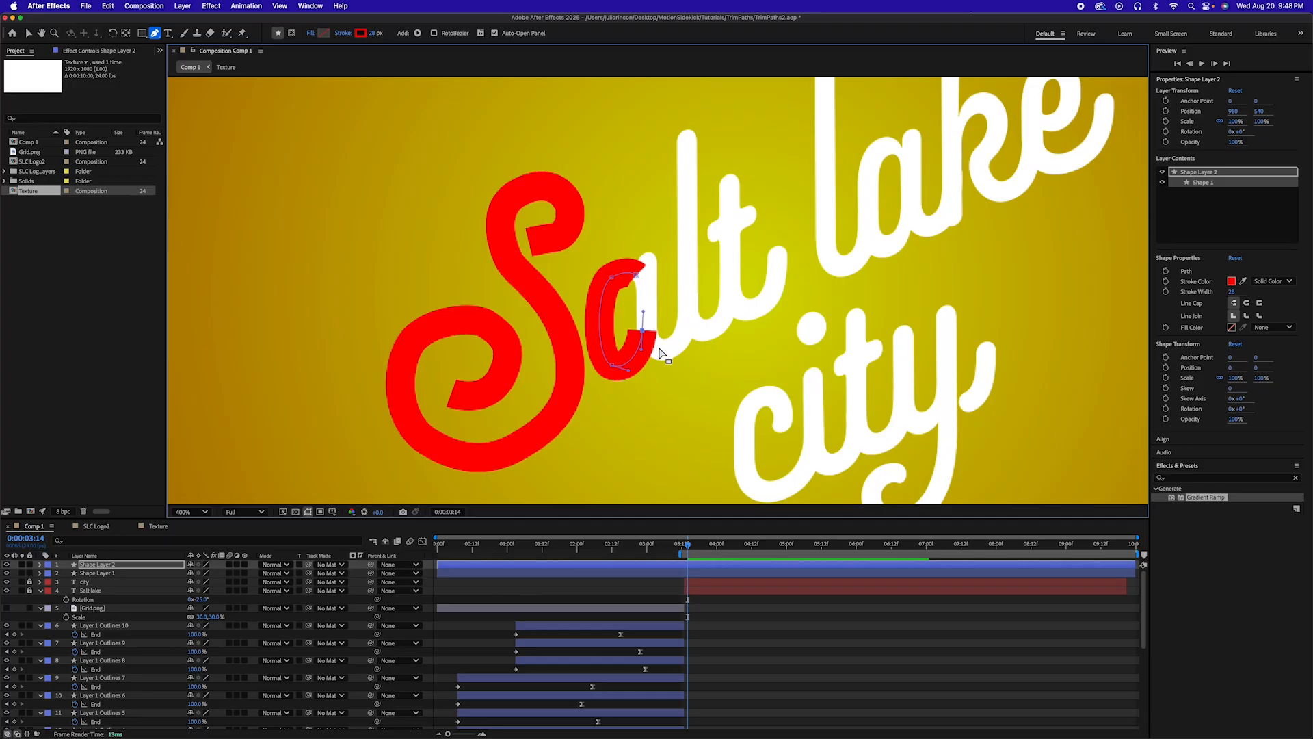
{"action": "key", "text": "super+z"}
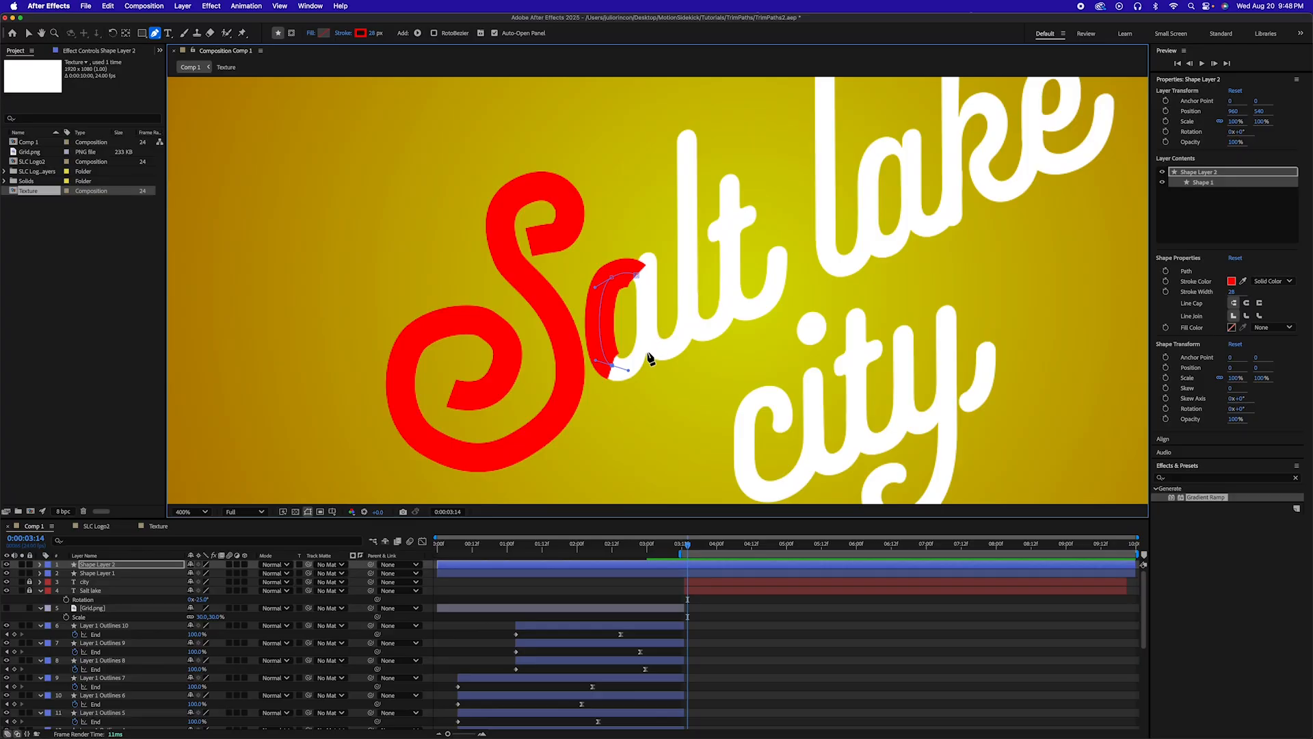
{"action": "left_click_drag", "start_coordinate": [635, 347], "coordinate": [647, 277]}
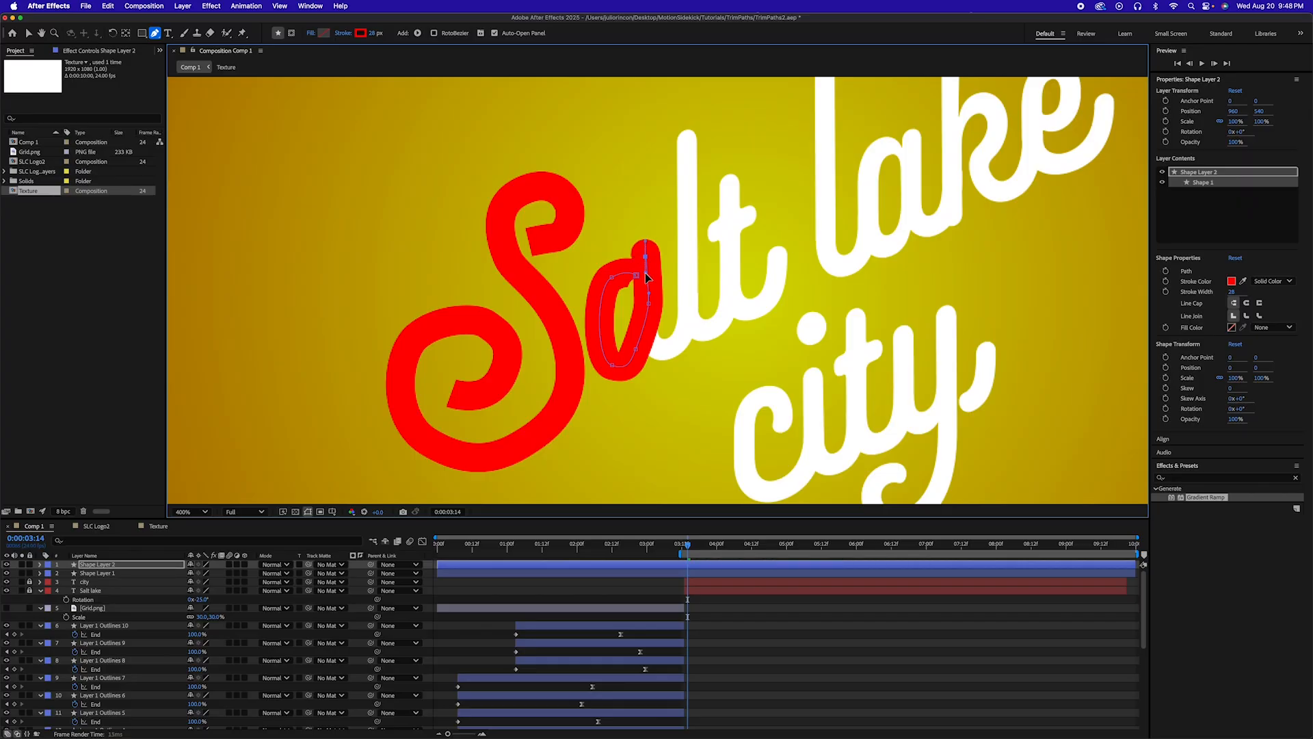
{"action": "left_click", "coordinate": [650, 341]}
Extend the path from the a's foot up into the l's stem and lower the shape layer's opacity to 44%
{"action": "left_click_drag", "start_coordinate": [683, 328], "coordinate": [688, 312]}
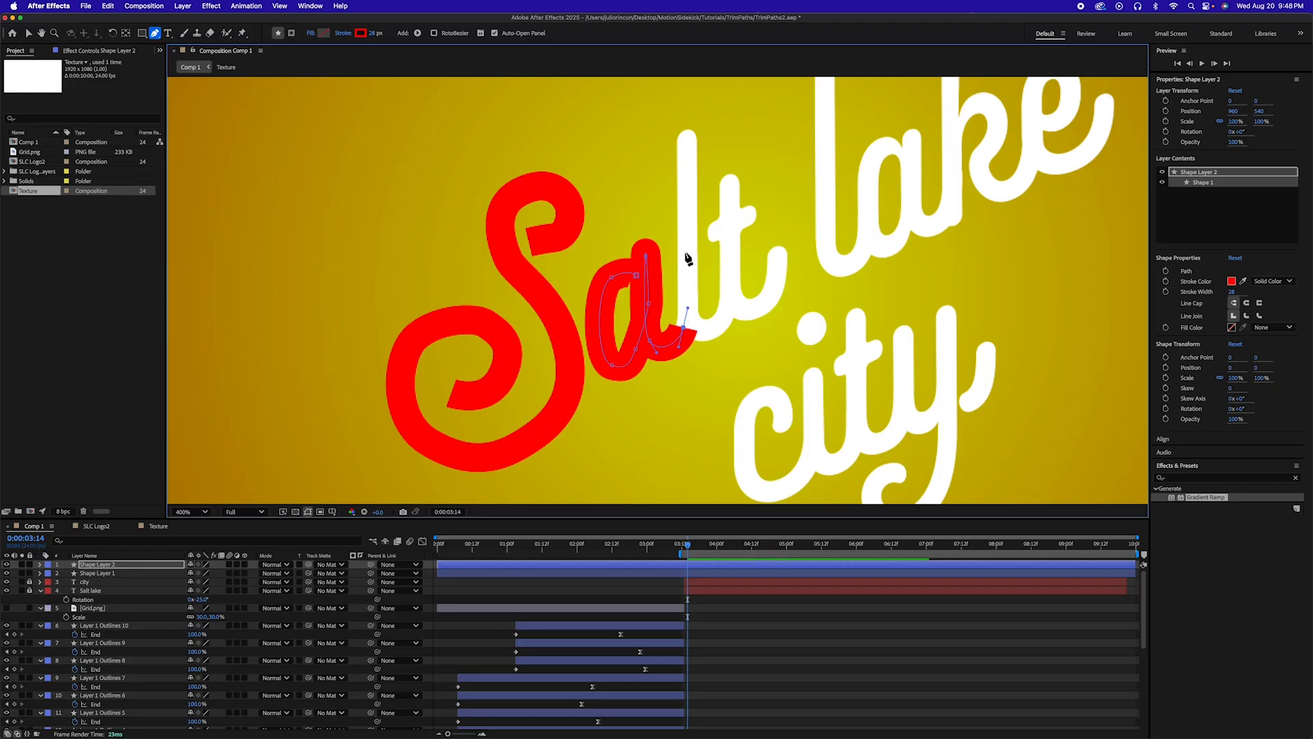
{"action": "left_click_drag", "start_coordinate": [688, 246], "coordinate": [691, 228]}
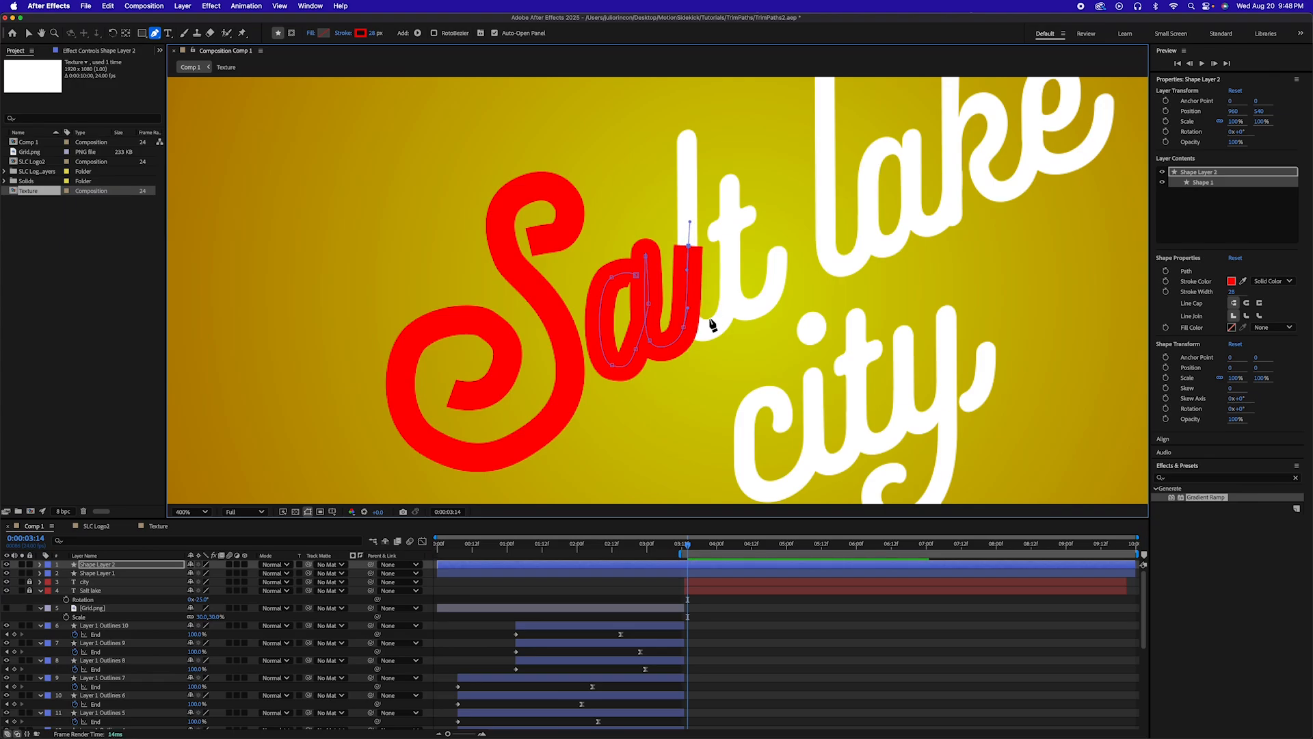
{"action": "key", "text": "t"}
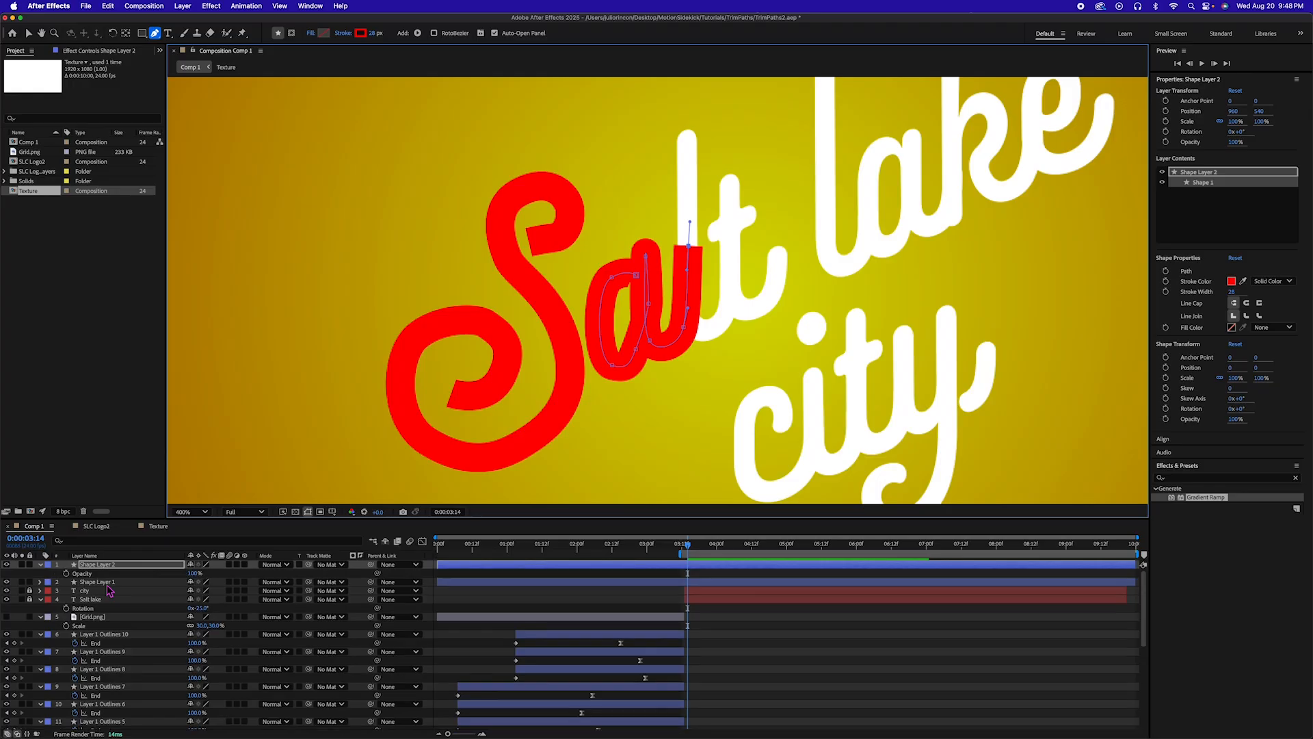
{"action": "mouse_move", "coordinate": [194, 579]}
{"action": "left_mouse_down"}
{"action": "mouse_move", "coordinate": [155, 577]}
{"action": "mouse_move", "coordinate": [165, 578]}
{"action": "left_mouse_up"}
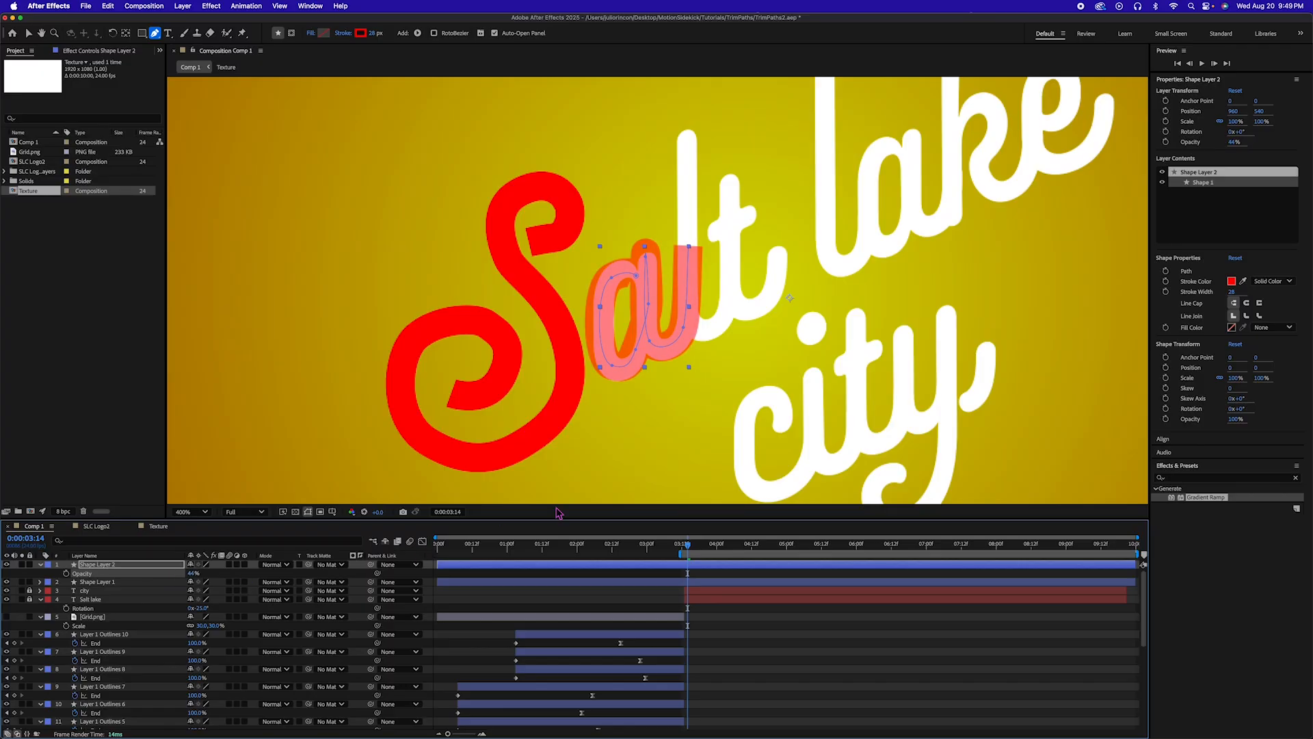
Undo the opacity change and the last two path points between the a's foot and the l's stem
{"action": "scroll", "coordinate": [730, 399], "scroll_direction": "up", "scroll_amount": 2}
{"action": "left_click_drag", "start_coordinate": [812, 420], "coordinate": [716, 301]}
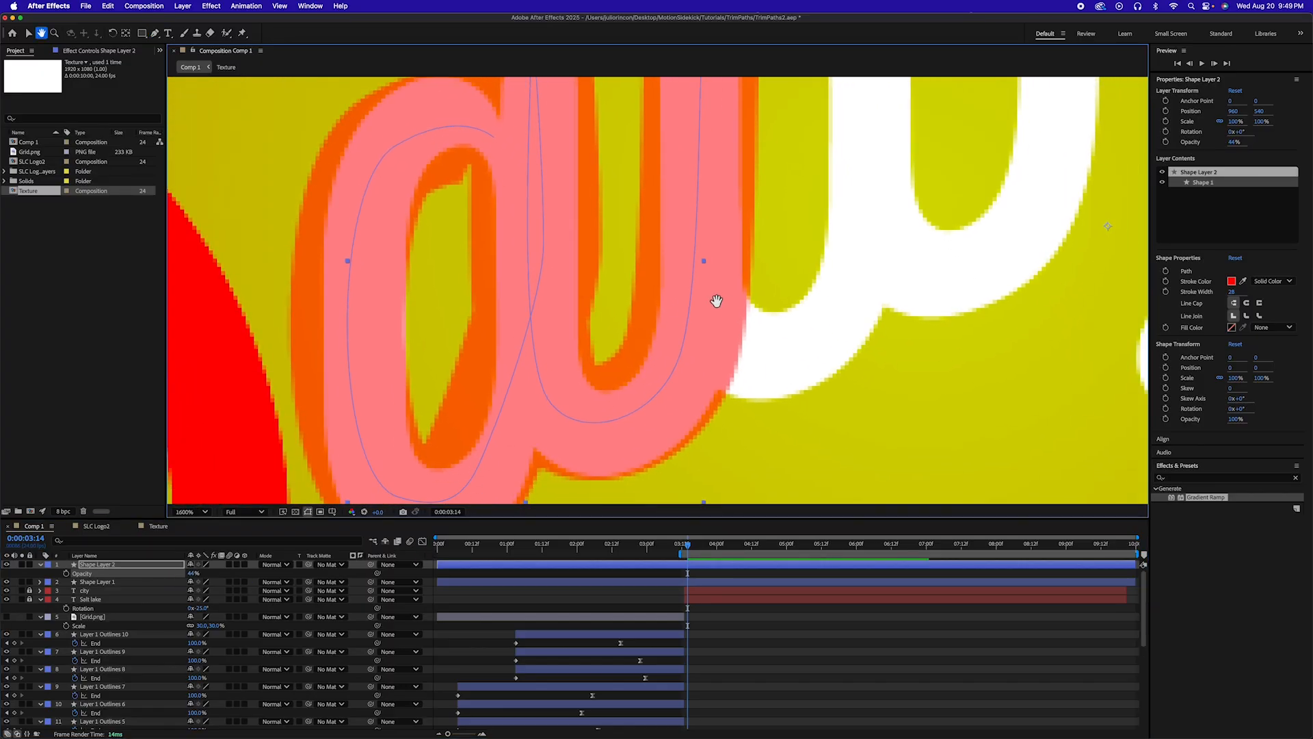
{"action": "key", "text": "g"}
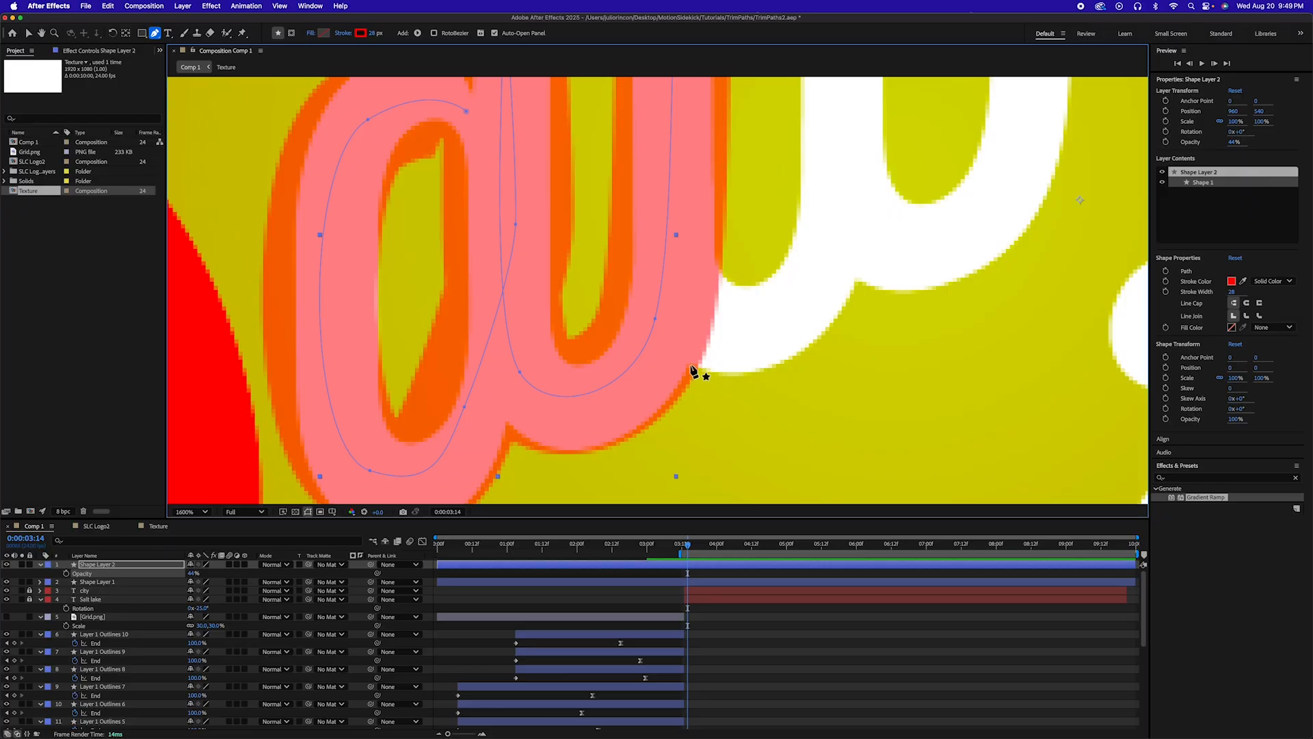
{"action": "left_click_drag", "start_coordinate": [715, 322], "coordinate": [721, 498]}
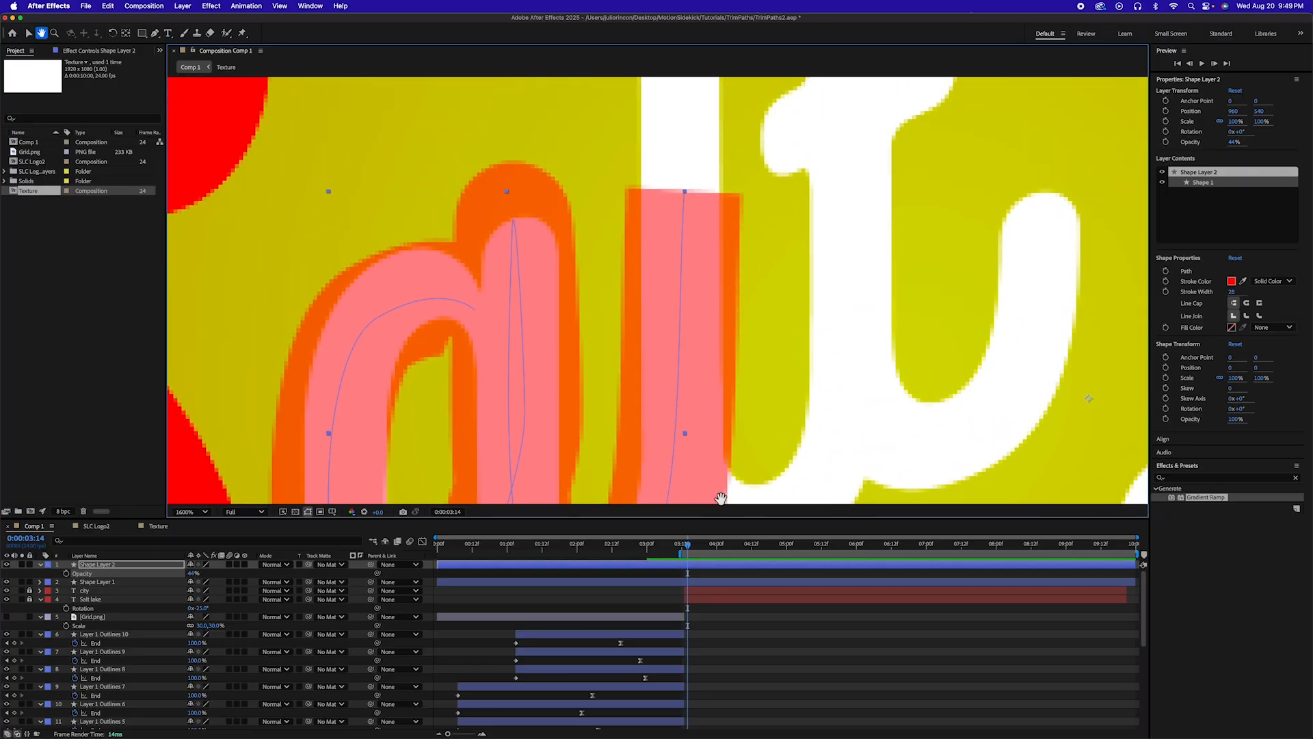
{"action": "left_click_drag", "start_coordinate": [725, 436], "coordinate": [740, 248]}
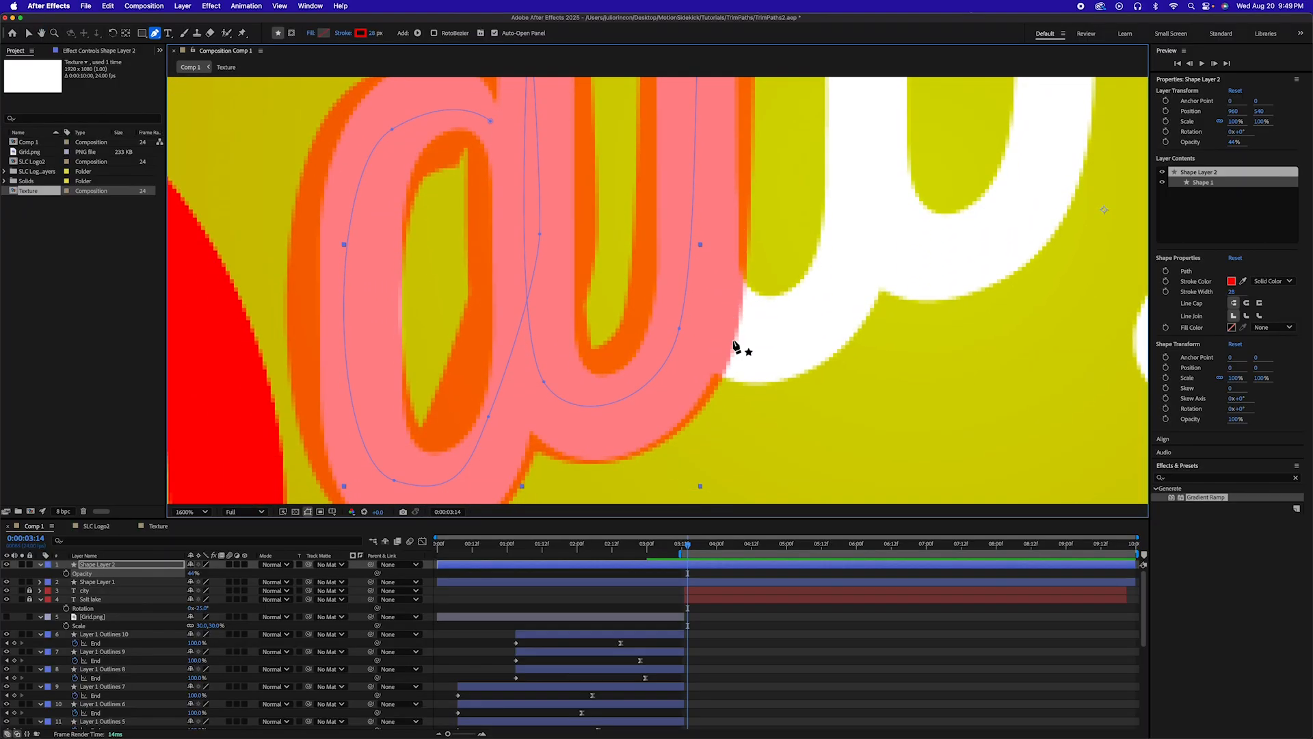
{"action": "key", "text": "super+z"}
{"action": "key", "text": "super+z"}
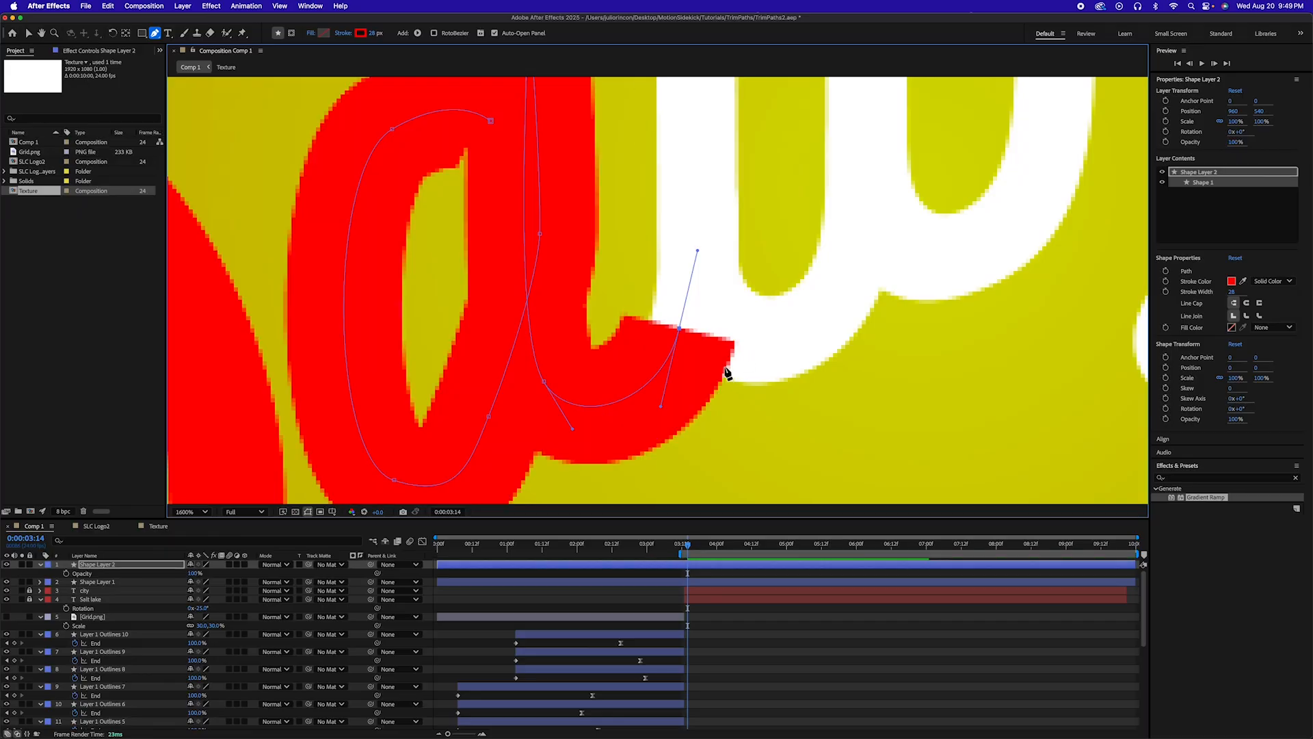
{"action": "key", "text": "super+z"}
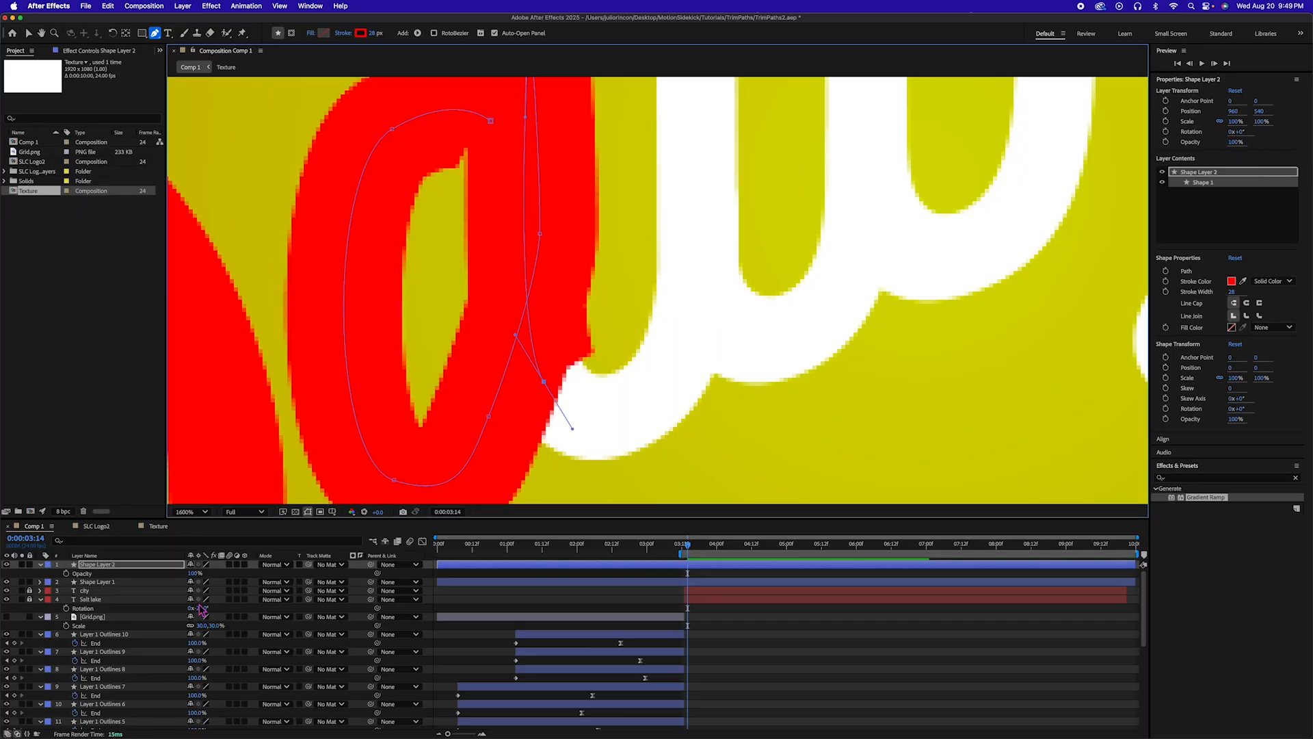
Set the second shape layer's opacity to 65% and shift the path's end point at the a's foot slightly outward
{"action": "left_click_drag", "start_coordinate": [193, 574], "coordinate": [175, 577]}
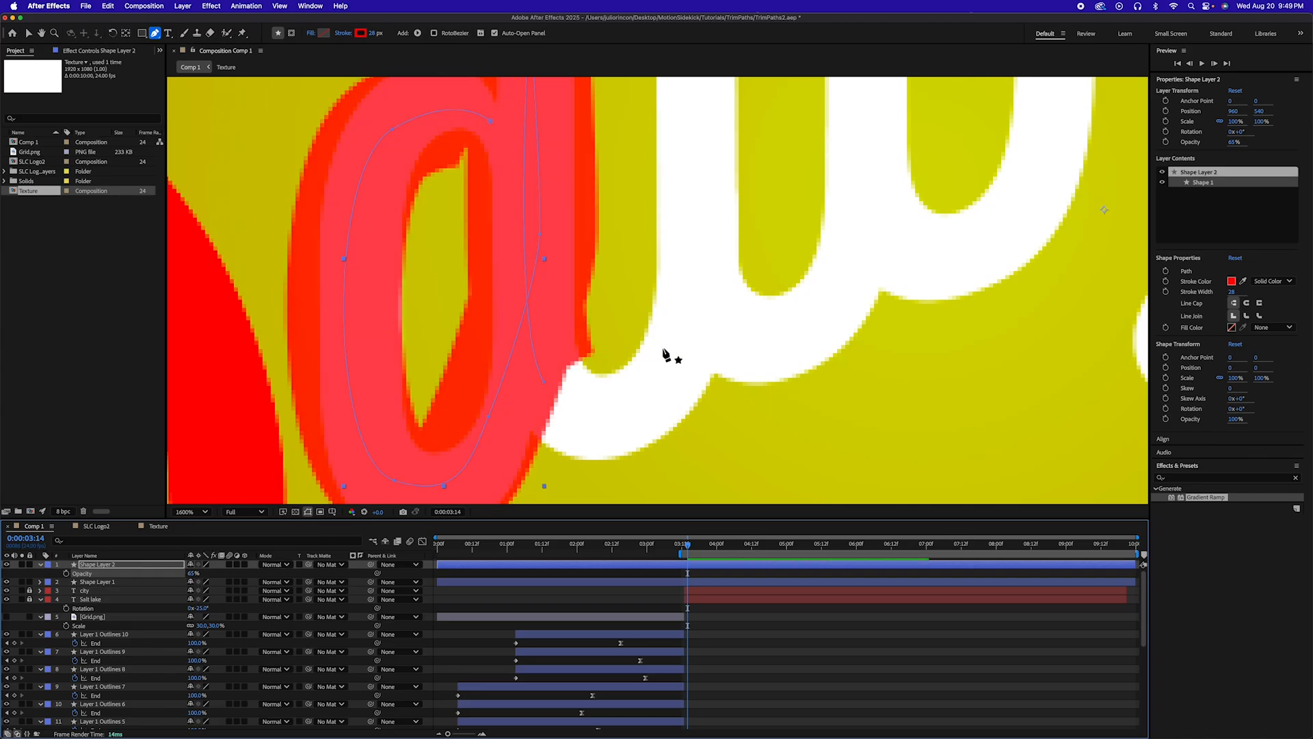
{"action": "left_click_drag", "start_coordinate": [618, 409], "coordinate": [644, 395]}
{"action": "key", "text": "super+z"}
{"action": "mouse_move", "coordinate": [544, 382]}
{"action": "left_mouse_down"}
{"action": "mouse_move", "coordinate": [558, 396]}
{"action": "mouse_move", "coordinate": [531, 388]}
{"action": "left_mouse_up"}
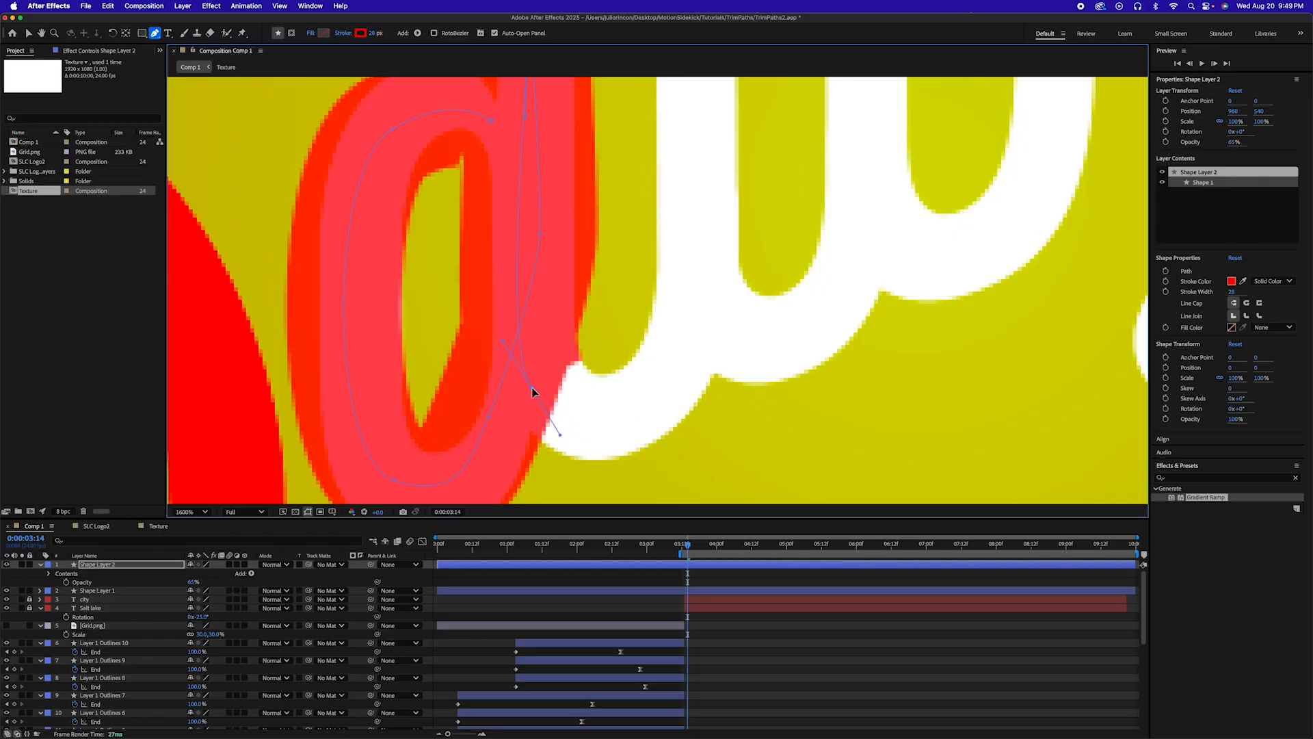
Continue the path with curved points through the a's connecting stroke and vertically up into the l's lower stem
{"action": "mouse_move", "coordinate": [626, 401]}
{"action": "left_mouse_down"}
{"action": "mouse_move", "coordinate": [674, 399]}
{"action": "mouse_move", "coordinate": [664, 374]}
{"action": "left_mouse_up"}
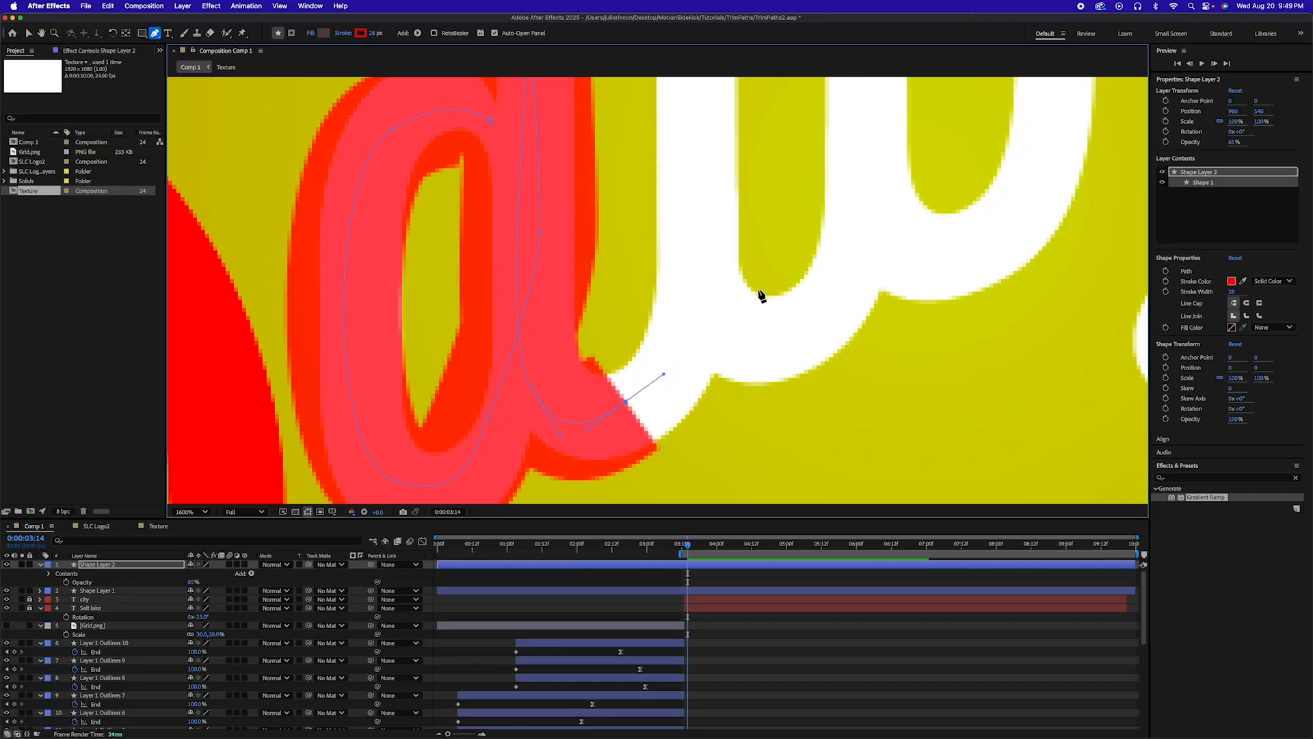
{"action": "left_click_drag", "start_coordinate": [711, 224], "coordinate": [715, 198]}
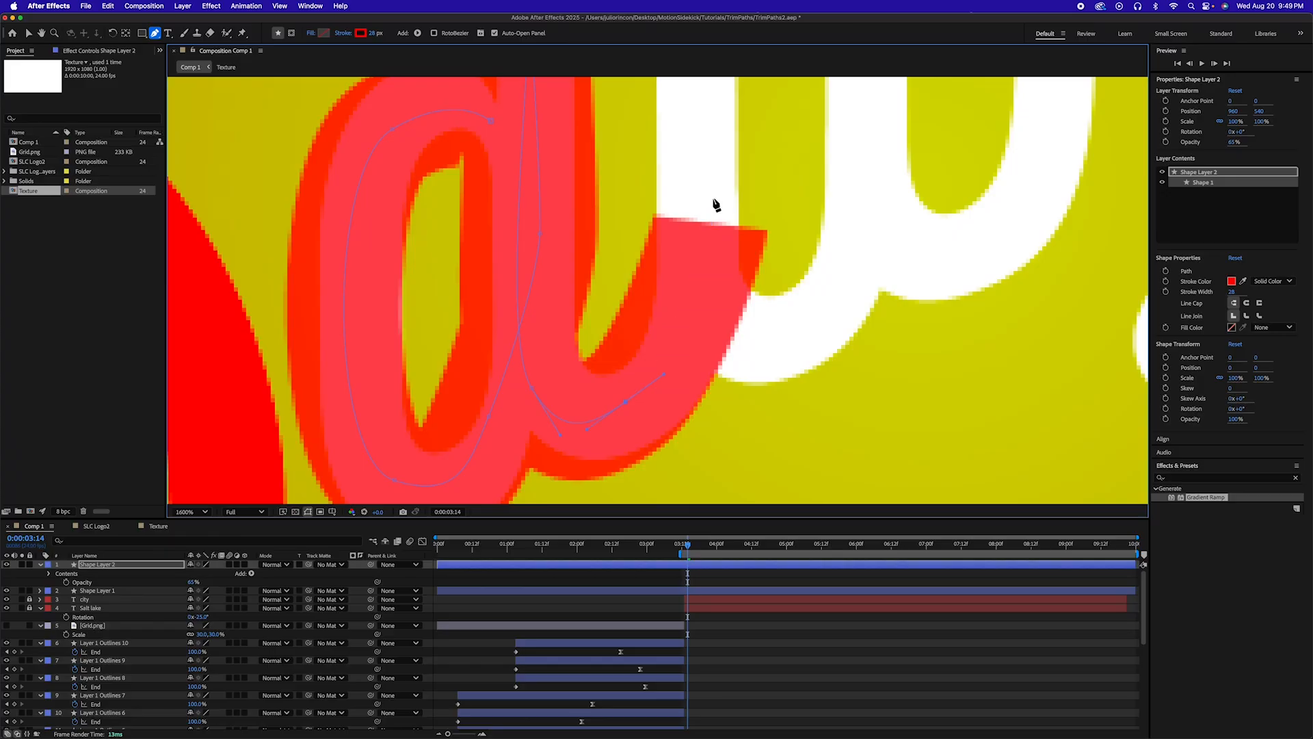
{"action": "key", "text": "super+z"}
{"action": "left_click", "coordinate": [688, 225]}
{"action": "left_click_drag", "start_coordinate": [689, 229], "coordinate": [690, 168]}
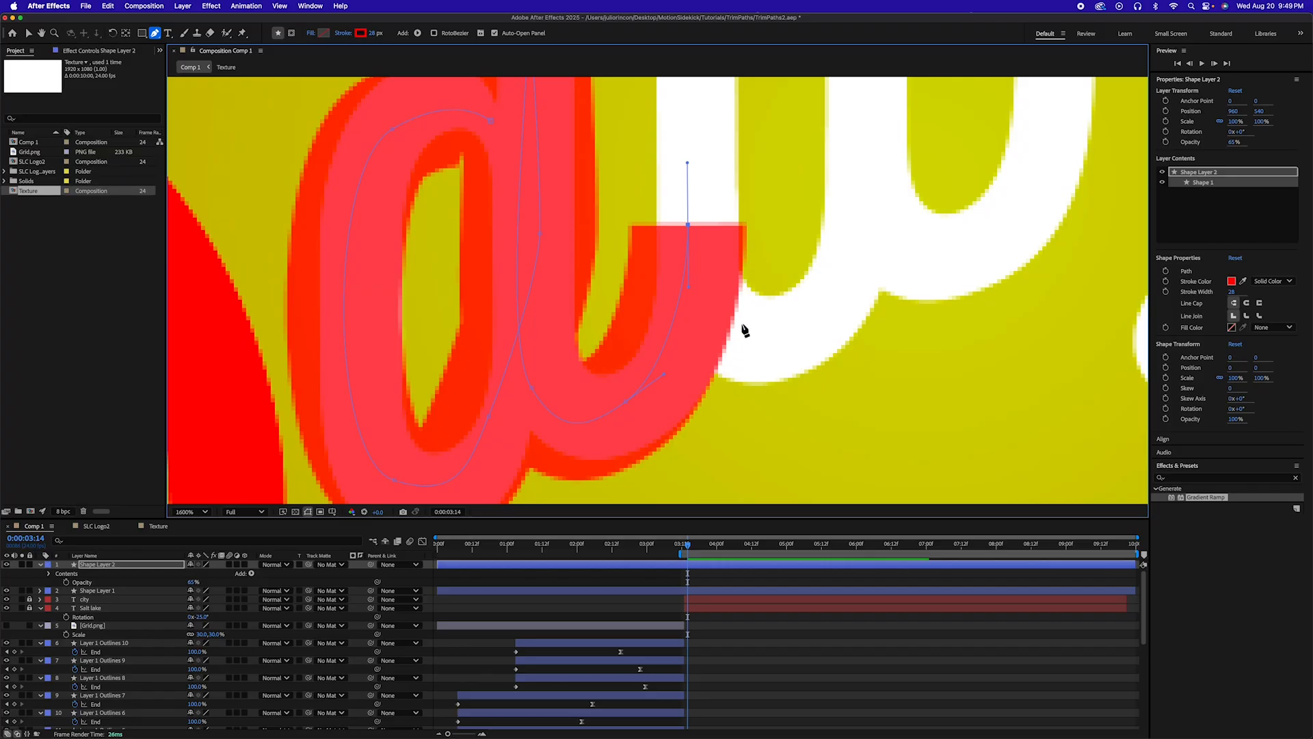
Extend the path to the top of the l in Salt and back down along its stem
{"action": "scroll", "coordinate": [643, 396], "scroll_direction": "down", "scroll_amount": 5}
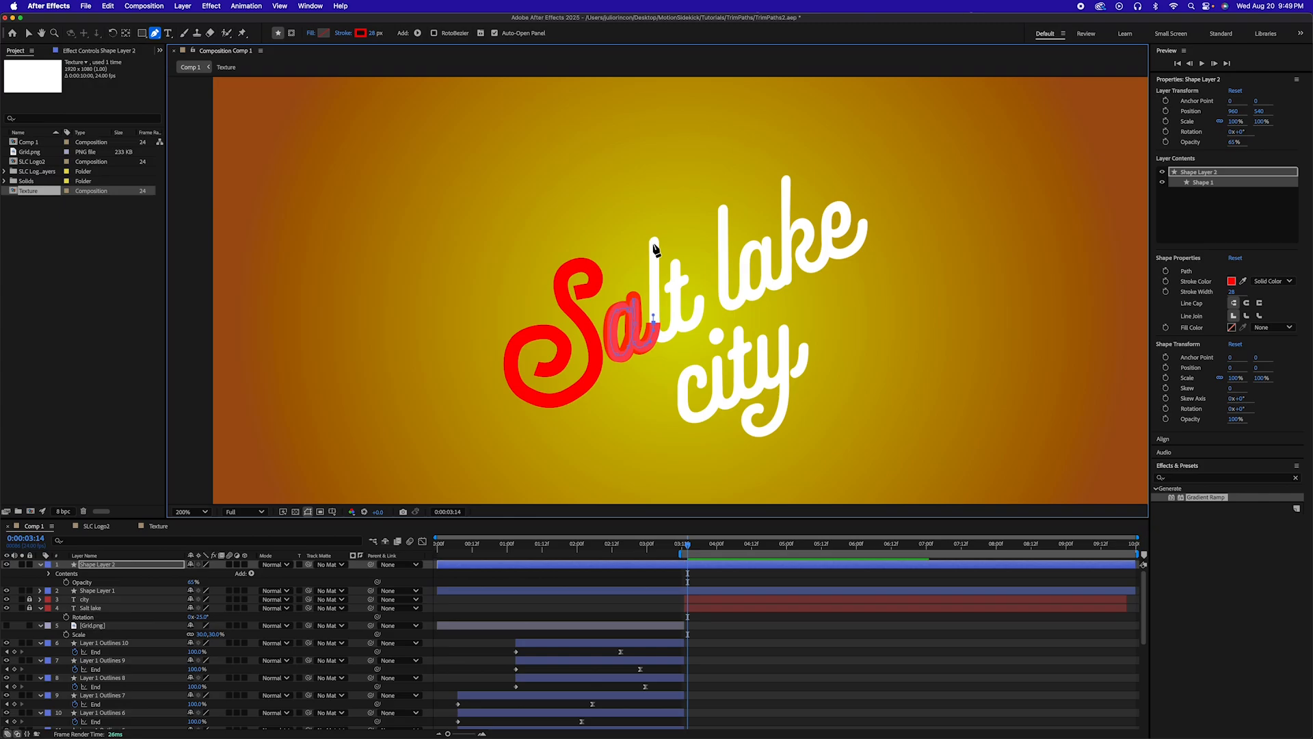
{"action": "left_click_drag", "start_coordinate": [653, 243], "coordinate": [653, 257]}
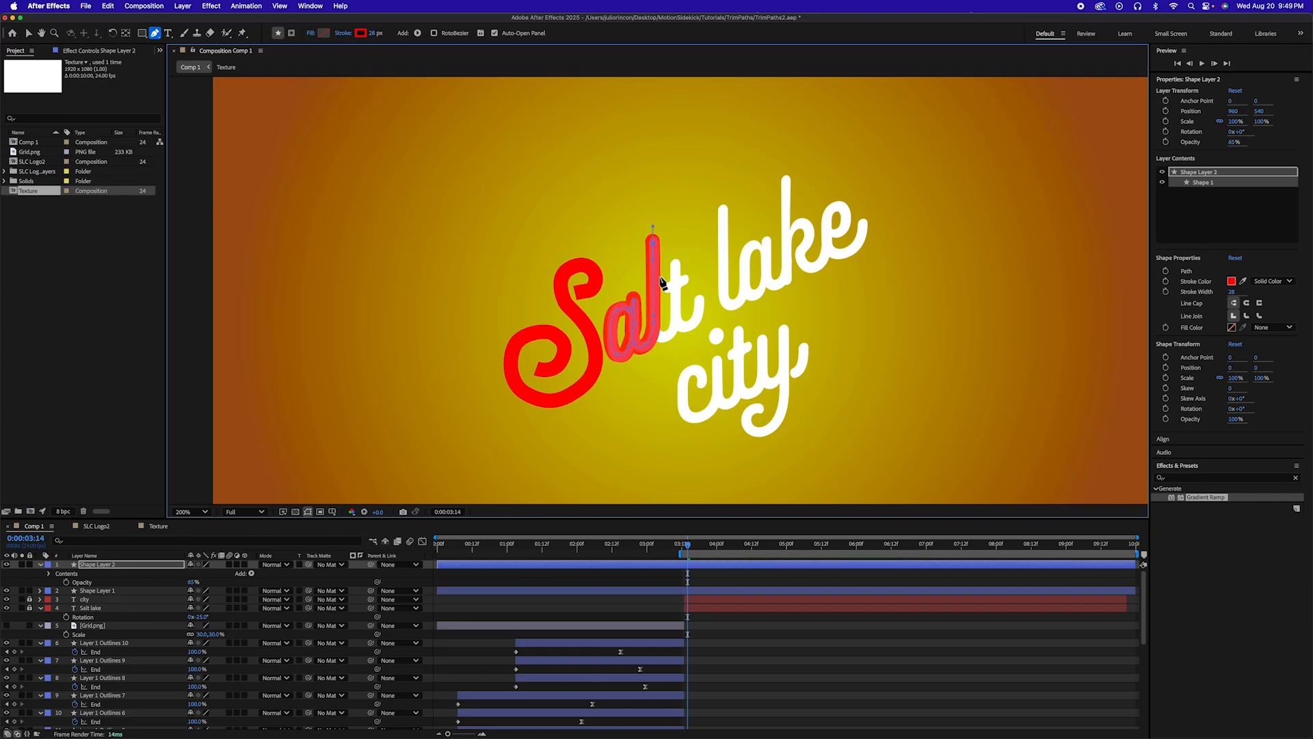
{"action": "left_click", "coordinate": [657, 338]}
{"action": "left_click", "coordinate": [651, 299]}
Curve the path around the l's foot and up into the lower stem of the t
{"action": "scroll", "coordinate": [662, 312], "scroll_direction": "up", "scroll_amount": 2}
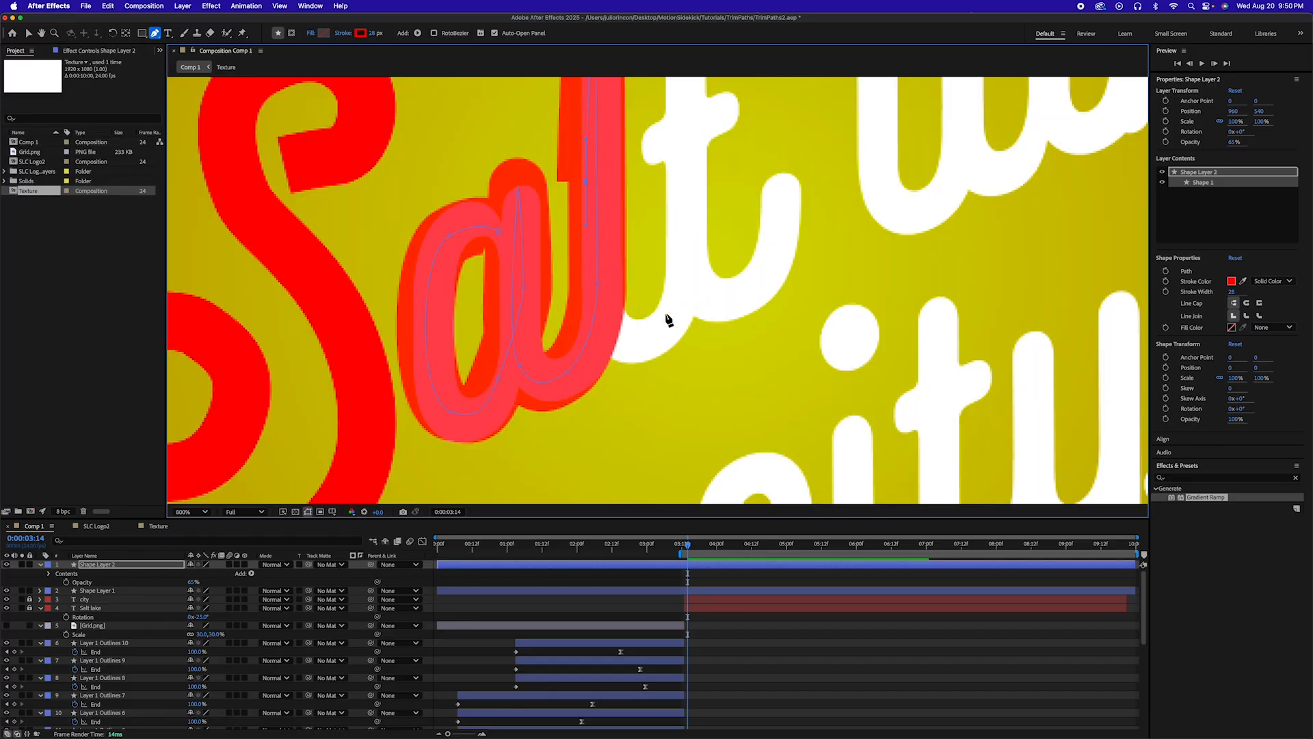
{"action": "scroll", "coordinate": [650, 317], "scroll_direction": "up", "scroll_amount": 2}
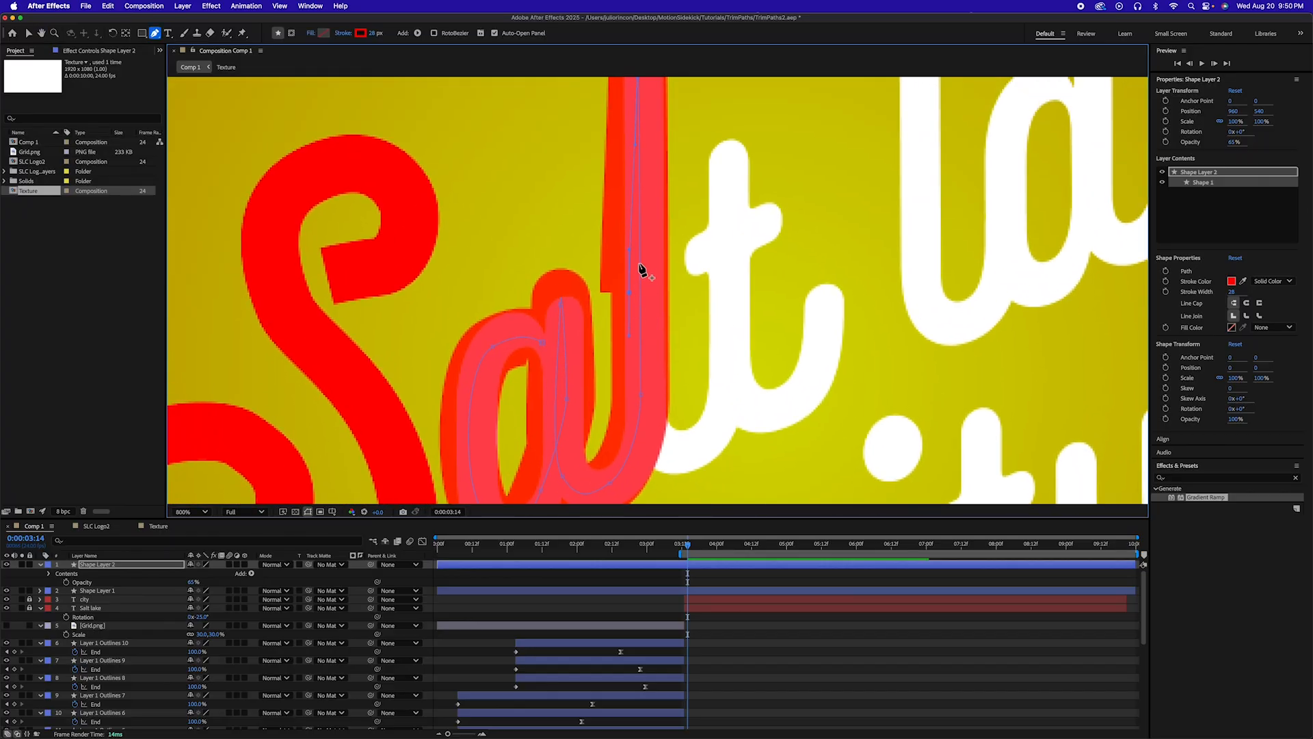
{"action": "key", "text": "space"}
{"action": "left_click_drag", "start_coordinate": [647, 346], "coordinate": [601, 258]}
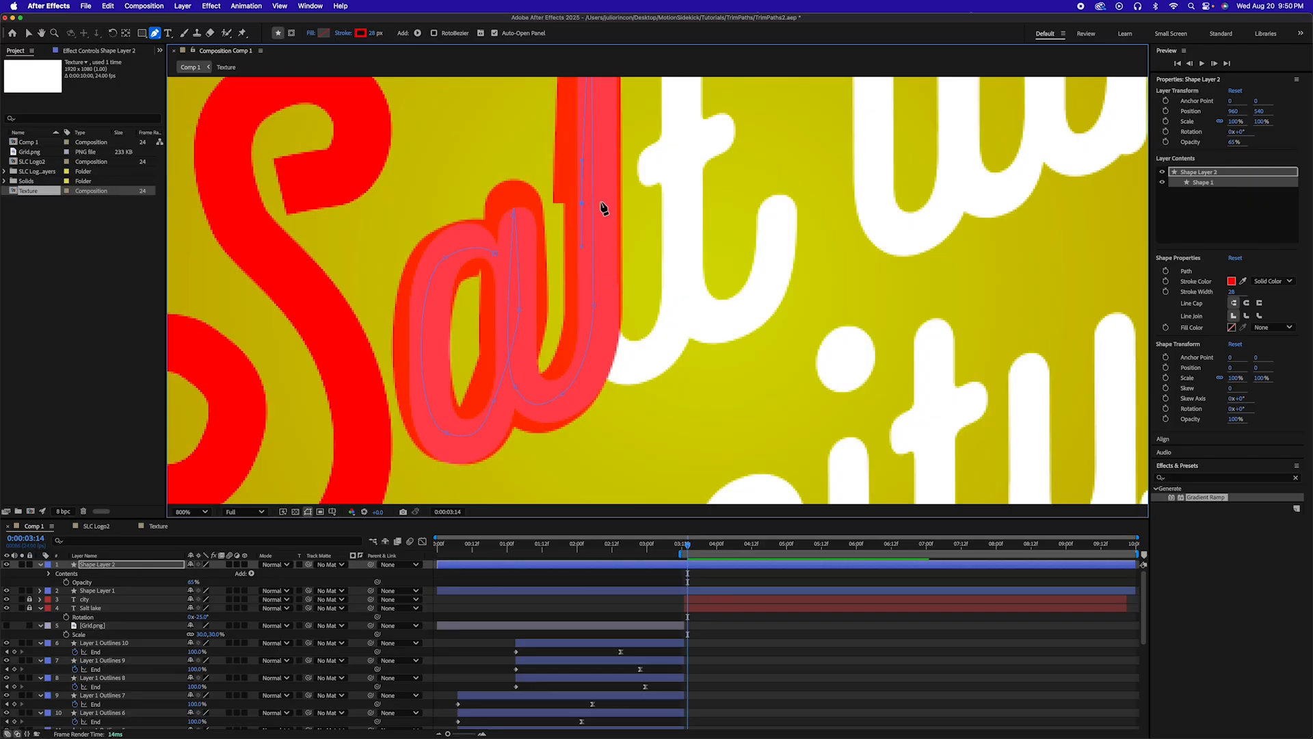
{"action": "left_click_drag", "start_coordinate": [670, 338], "coordinate": [688, 309]}
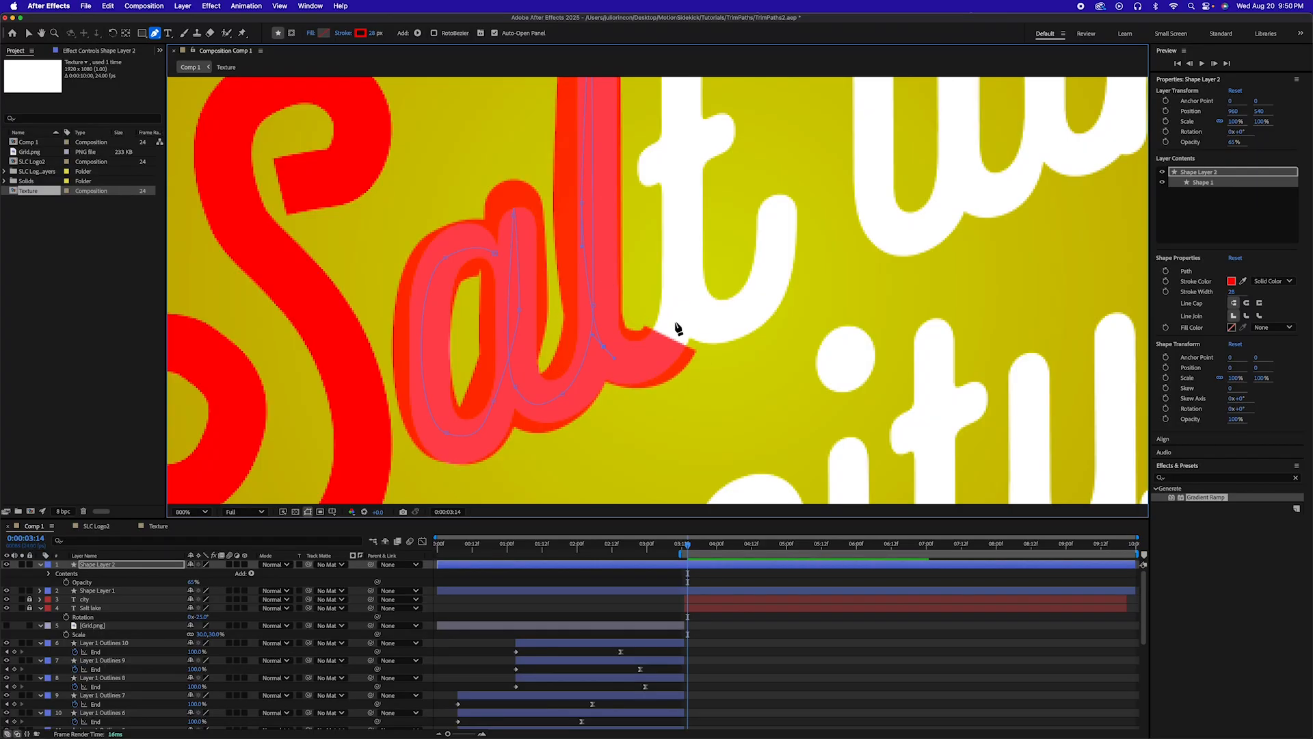
{"action": "key", "text": "super+z"}
{"action": "left_click_drag", "start_coordinate": [640, 359], "coordinate": [655, 350]}
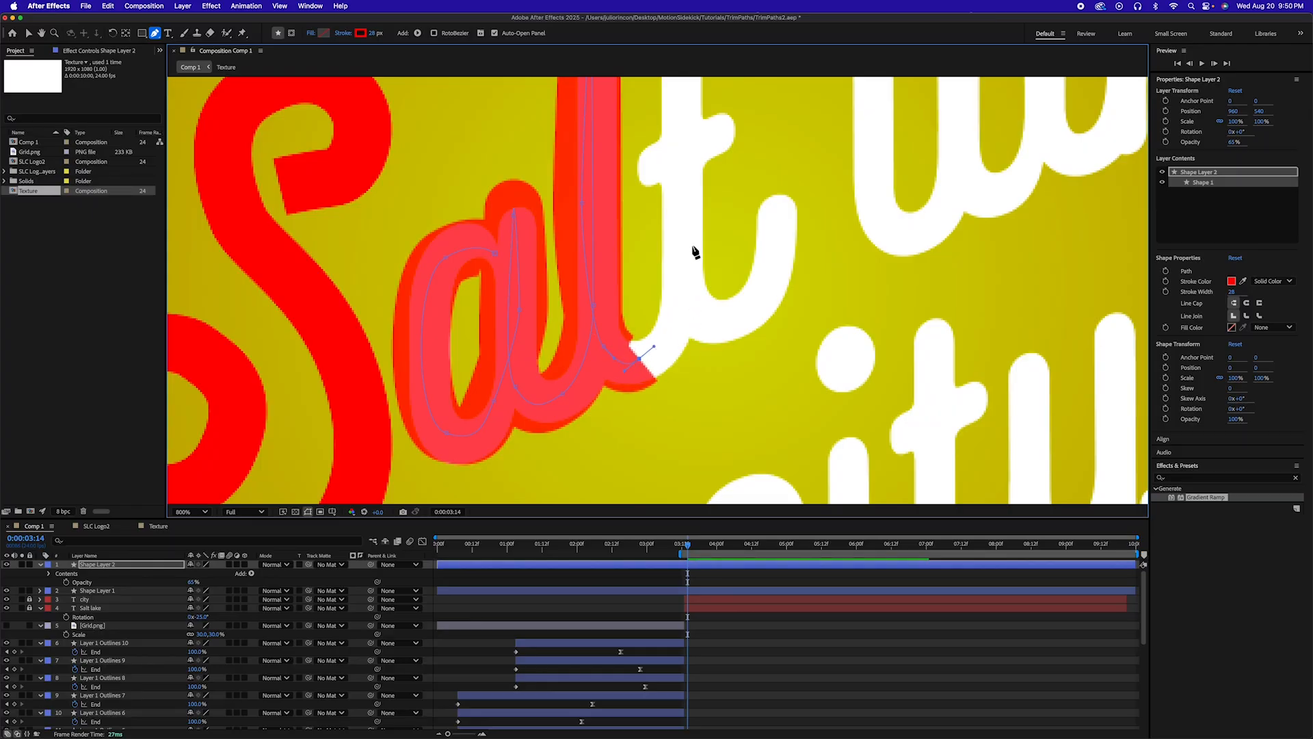
{"action": "left_click_drag", "start_coordinate": [685, 244], "coordinate": [698, 171]}
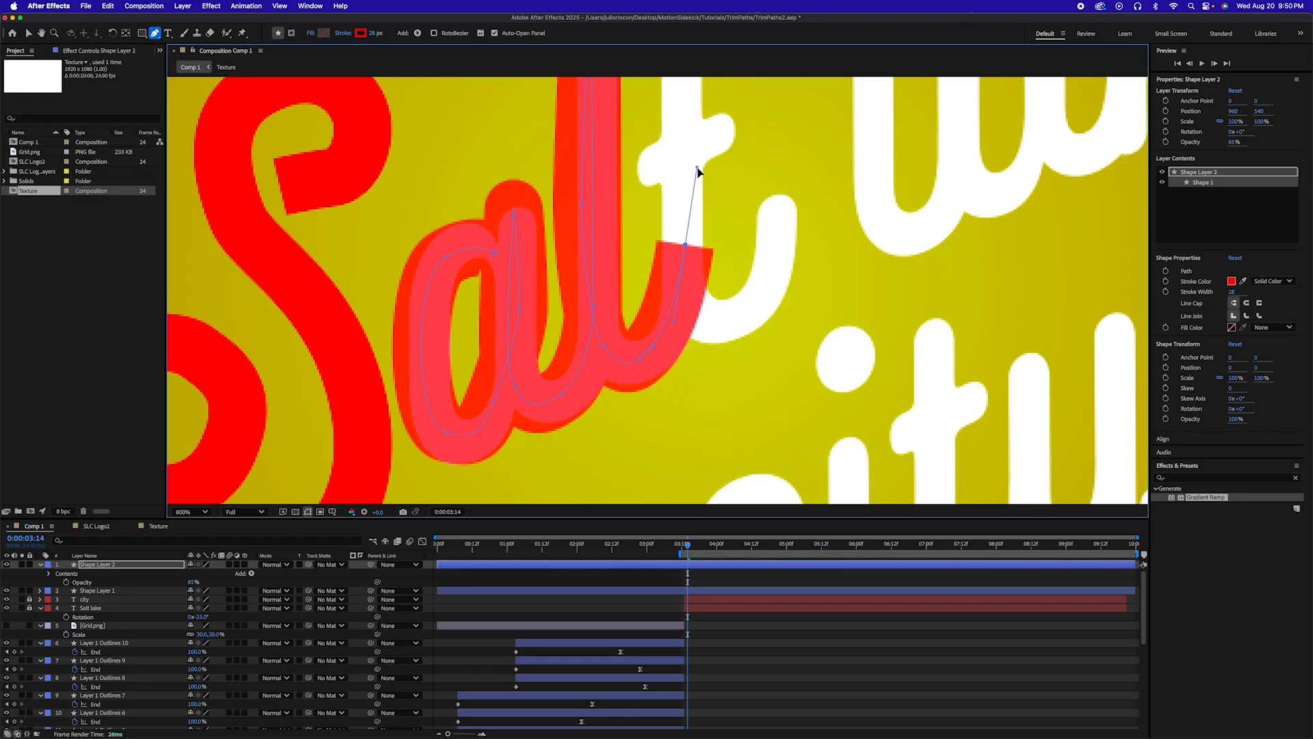
Extend the path up to the top of the t in Salt and nudge that point slightly outward
{"action": "key", "text": "space"}
{"action": "left_click_drag", "start_coordinate": [704, 265], "coordinate": [699, 349]}
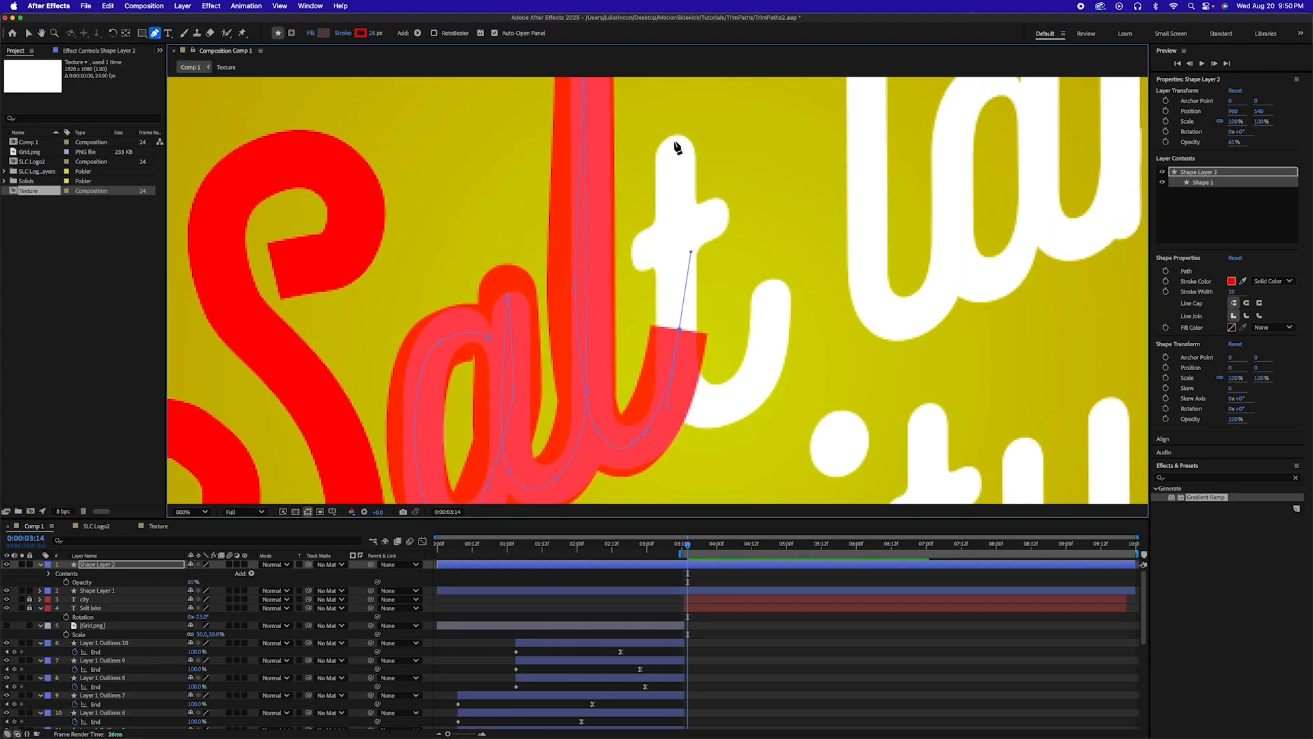
{"action": "left_click_drag", "start_coordinate": [671, 142], "coordinate": [670, 167]}
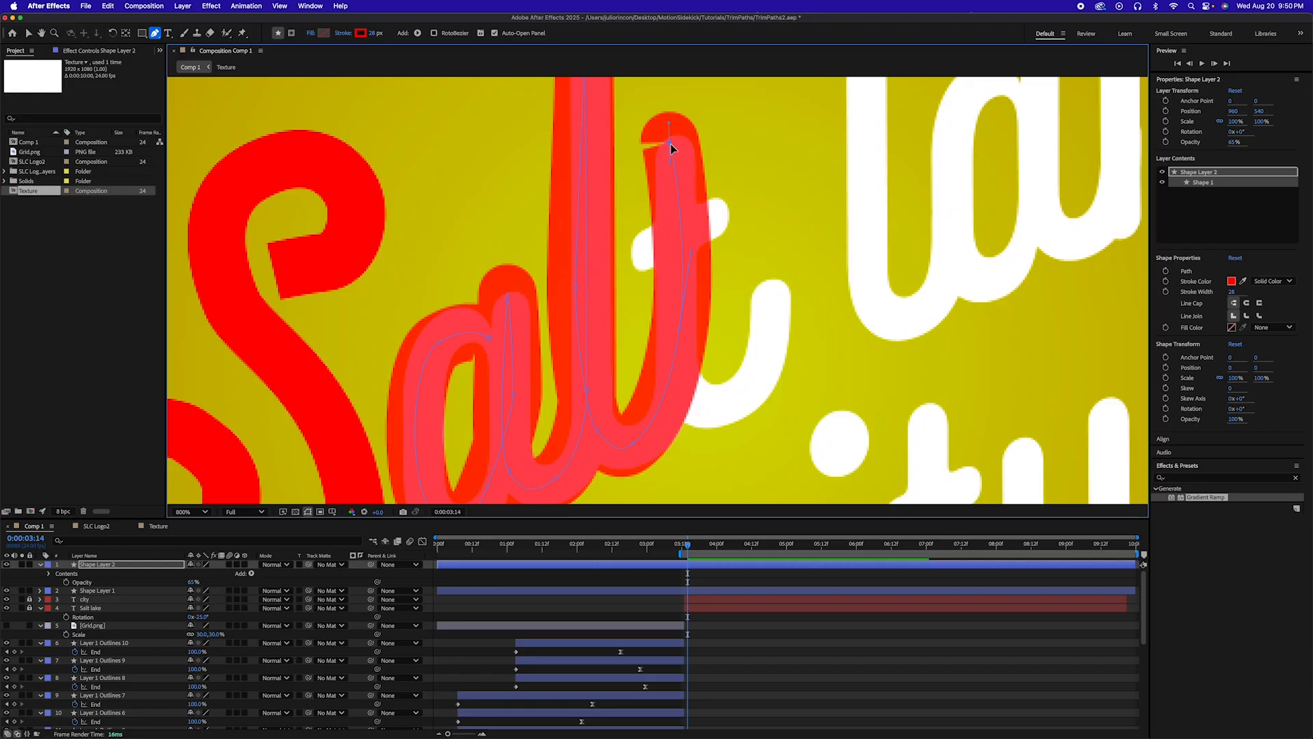
{"action": "left_click_drag", "start_coordinate": [669, 144], "coordinate": [674, 142]}
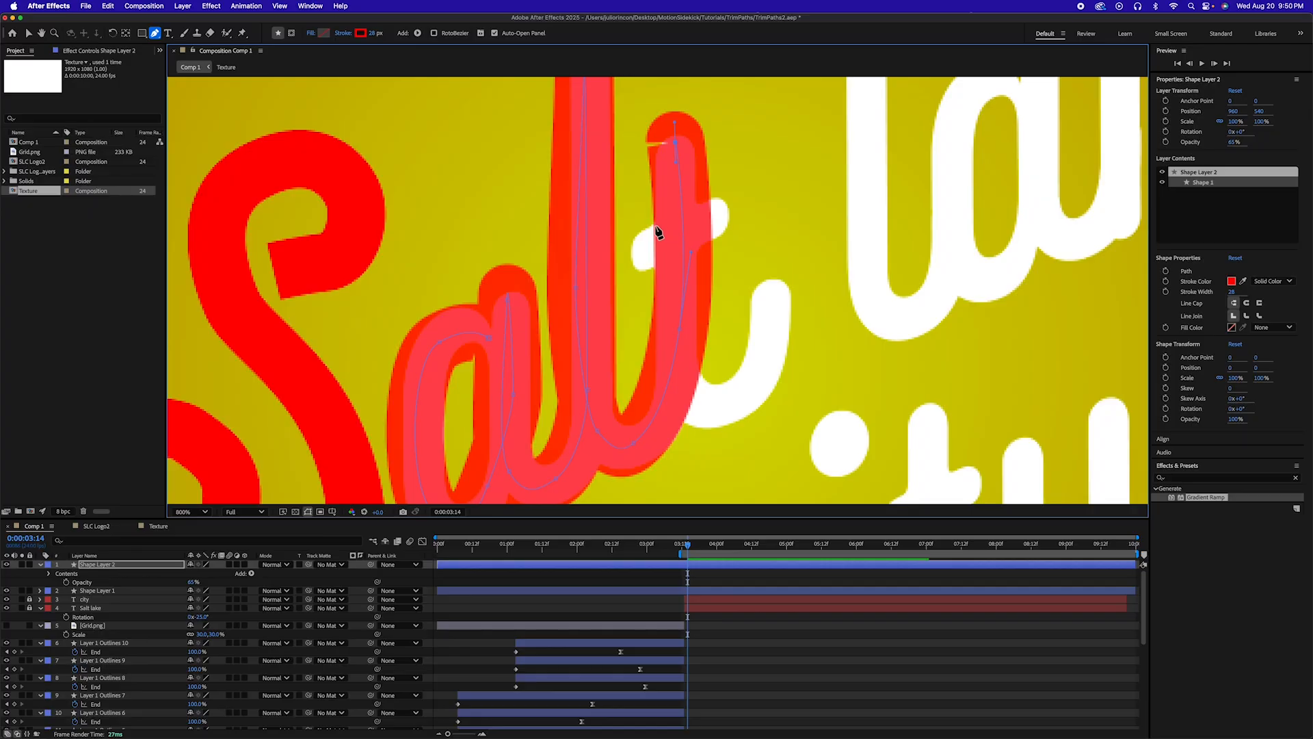
Continue the path back down the t's stem with points along its lower half
{"action": "left_click", "coordinate": [699, 280]}
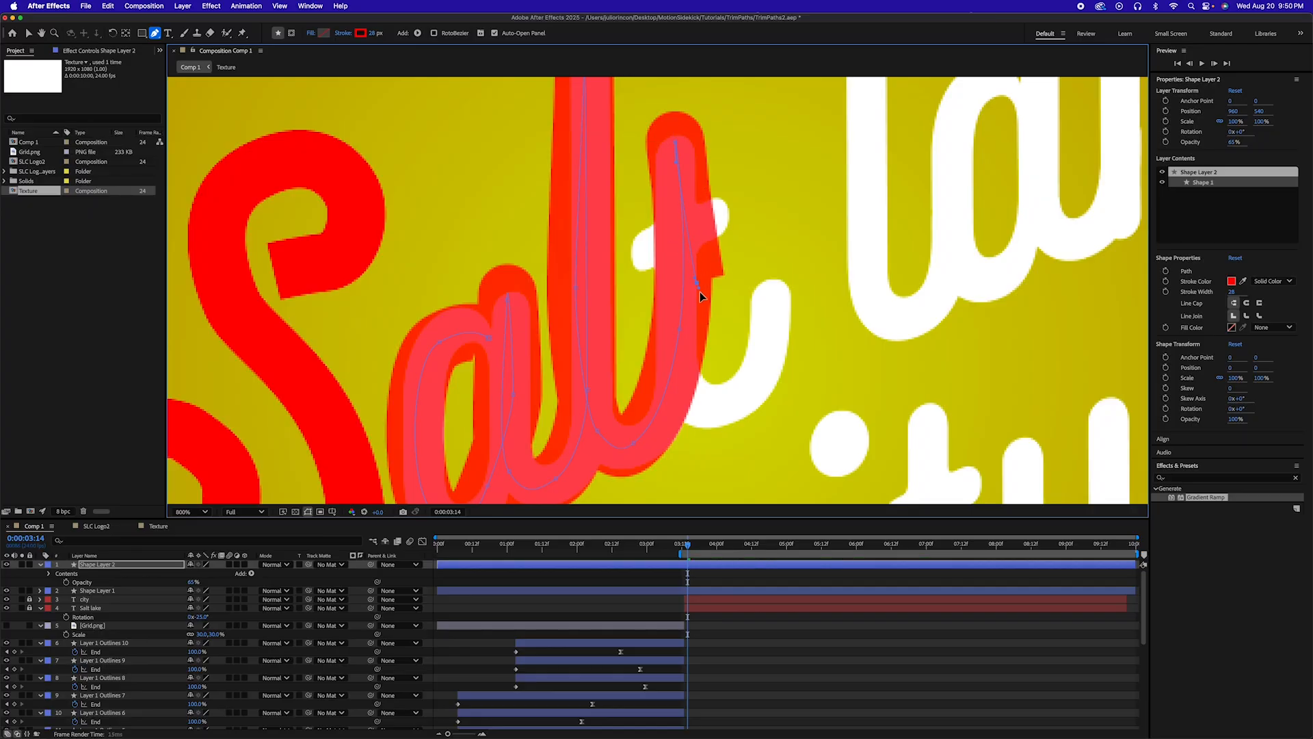
{"action": "left_click_drag", "start_coordinate": [699, 304], "coordinate": [693, 317]}
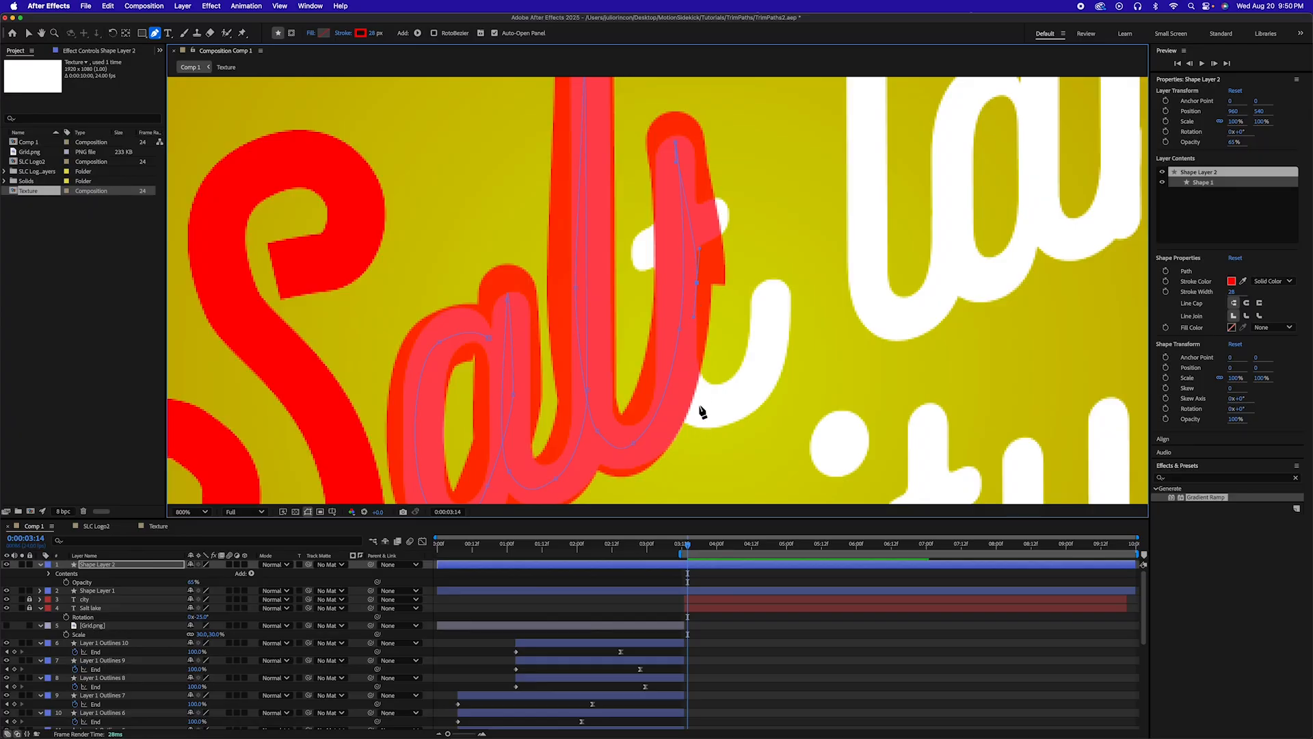
{"action": "left_click", "coordinate": [683, 374]}
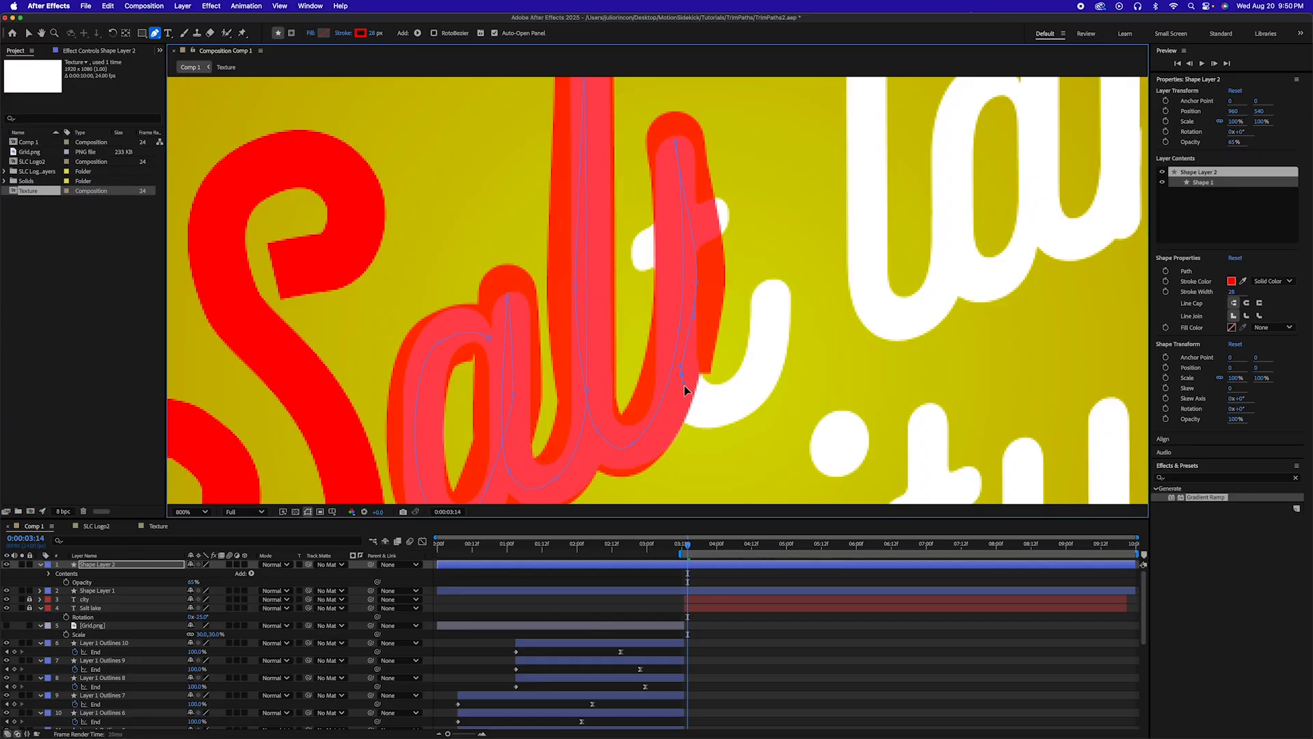
Curve the path around the t's foot and end it just beyond the tip of its tail stroke
{"action": "left_click_drag", "start_coordinate": [732, 404], "coordinate": [767, 389]}
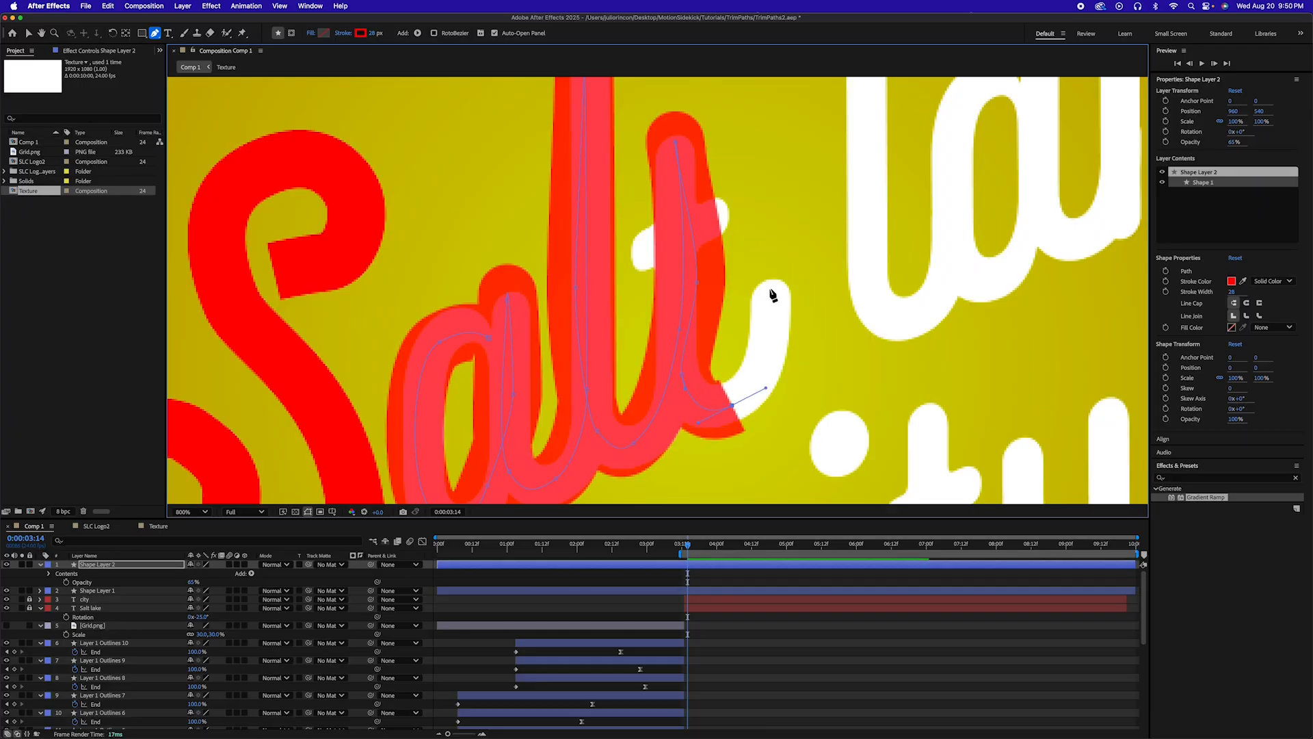
{"action": "left_click_drag", "start_coordinate": [769, 288], "coordinate": [769, 269]}
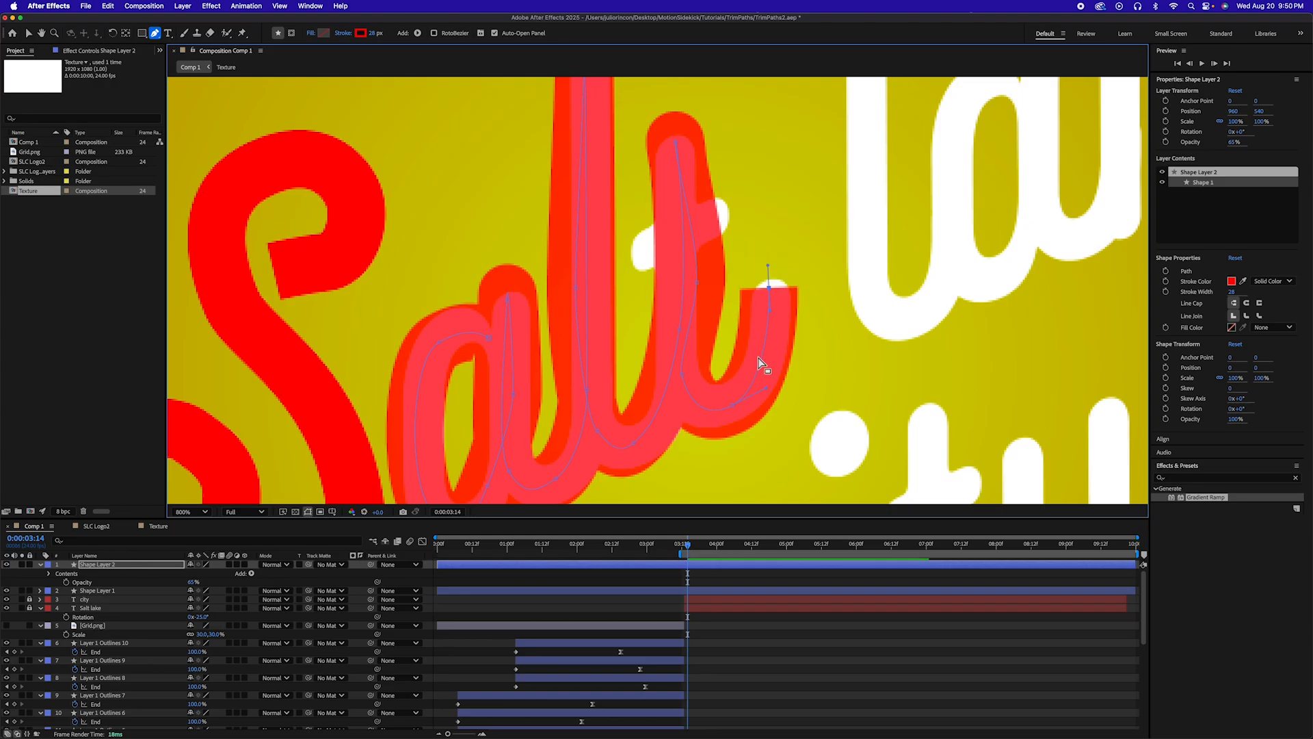
{"action": "key", "text": "super+z"}
{"action": "left_click_drag", "start_coordinate": [759, 351], "coordinate": [768, 257]}
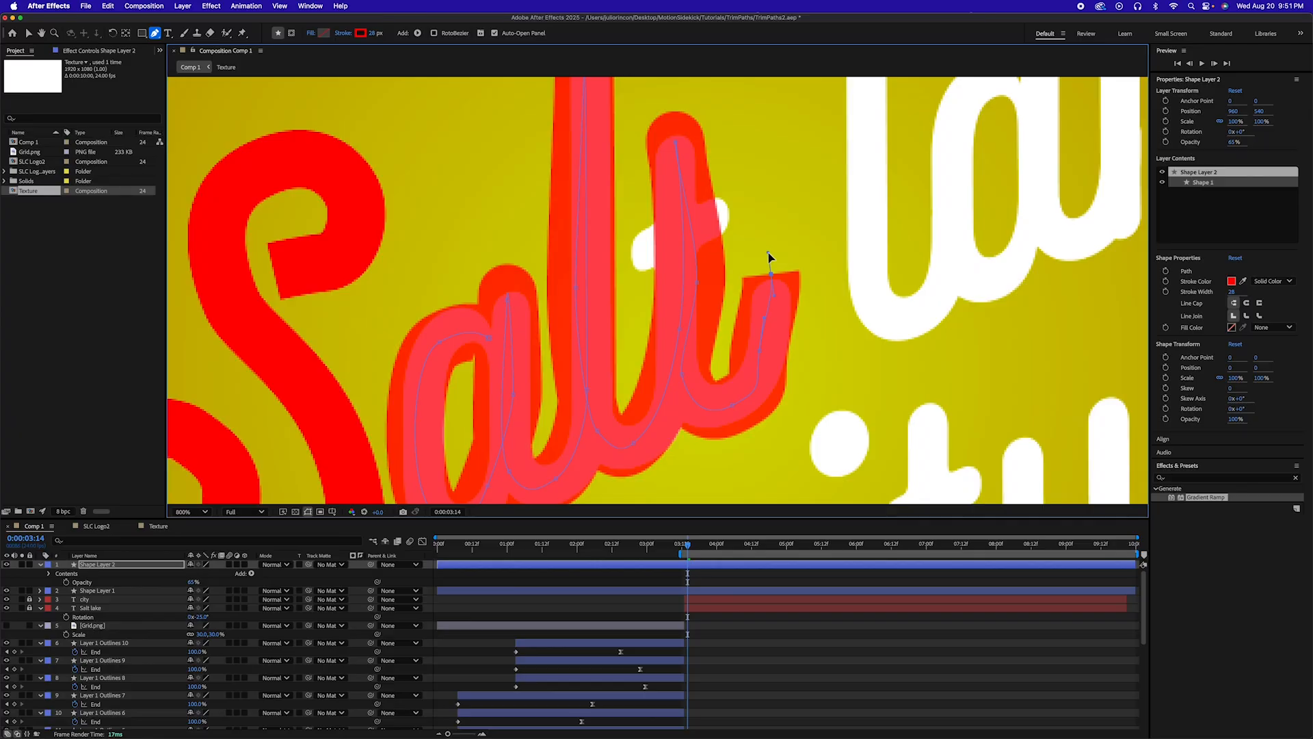
Set the opacity of Shape Layer 2 to 100%
{"action": "scroll", "coordinate": [651, 355], "scroll_direction": "down", "scroll_amount": 3}
{"action": "scroll", "coordinate": [650, 355], "scroll_direction": "up", "scroll_amount": 2}
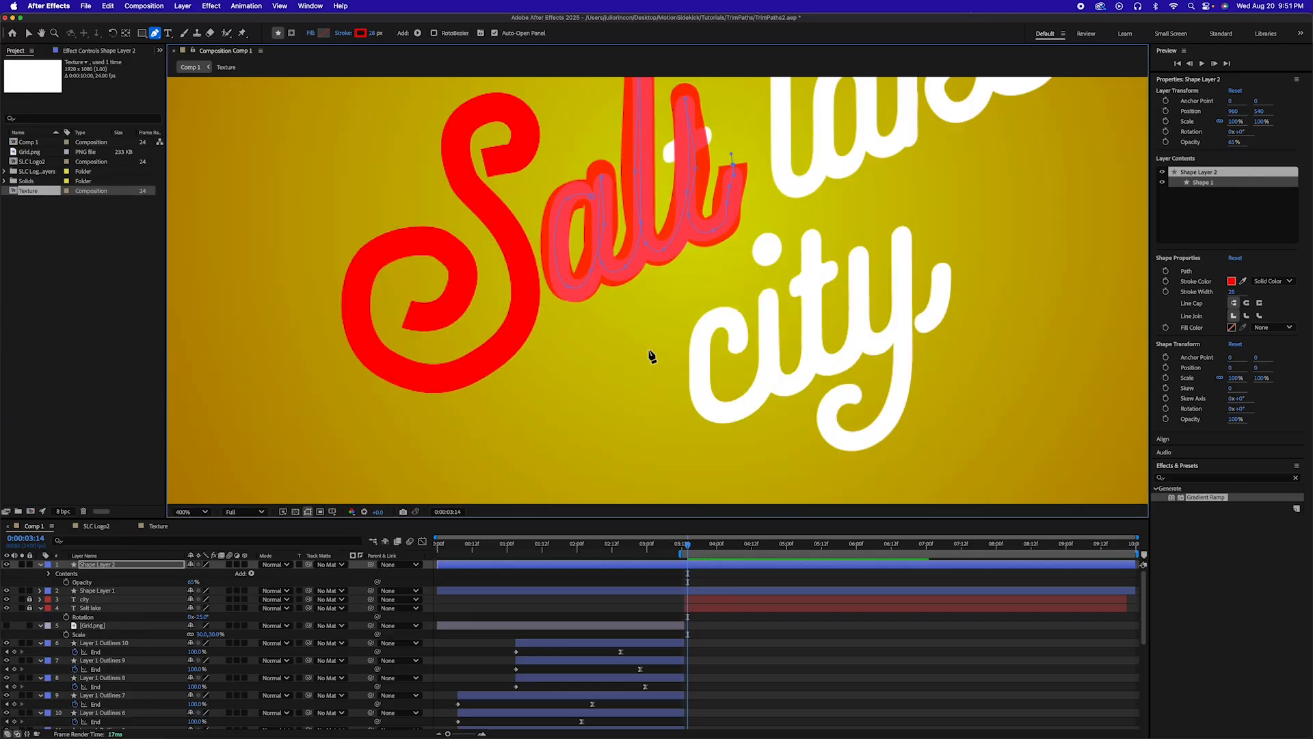
{"action": "left_click_drag", "start_coordinate": [192, 583], "coordinate": [312, 585]}
{"action": "key", "text": "space"}
{"action": "left_click_drag", "start_coordinate": [727, 216], "coordinate": [699, 368]}
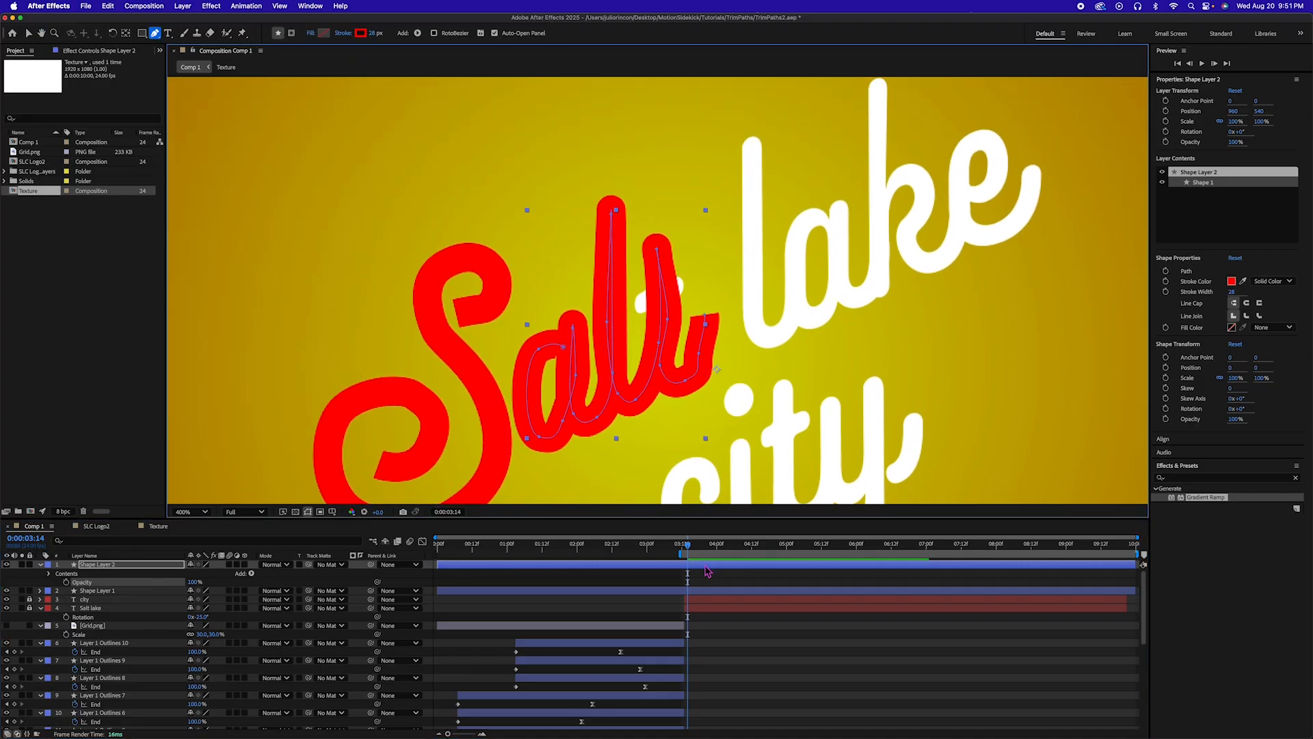
Use the Salt lake text layer as the track matte for both Shape Layer 2 and Shape Layer 1
{"action": "left_click", "coordinate": [689, 592], "text": "shift"}
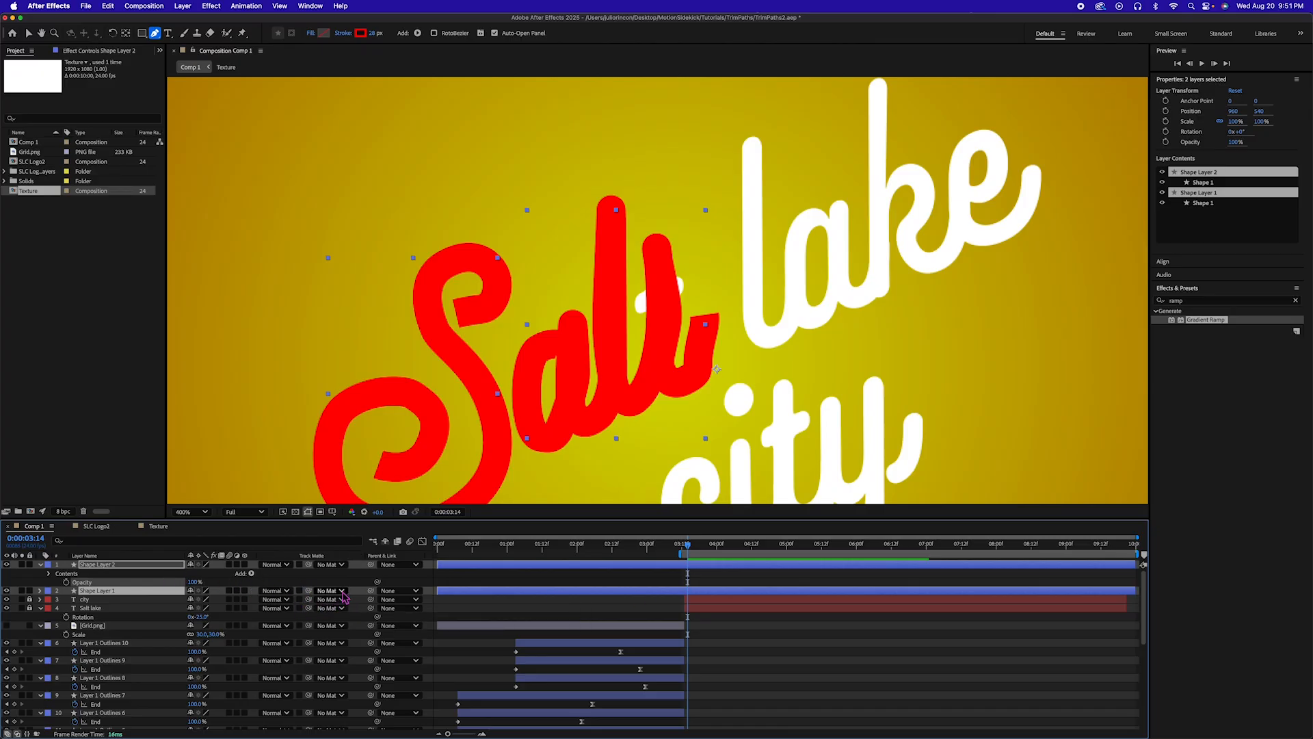
{"action": "left_click", "coordinate": [340, 591]}
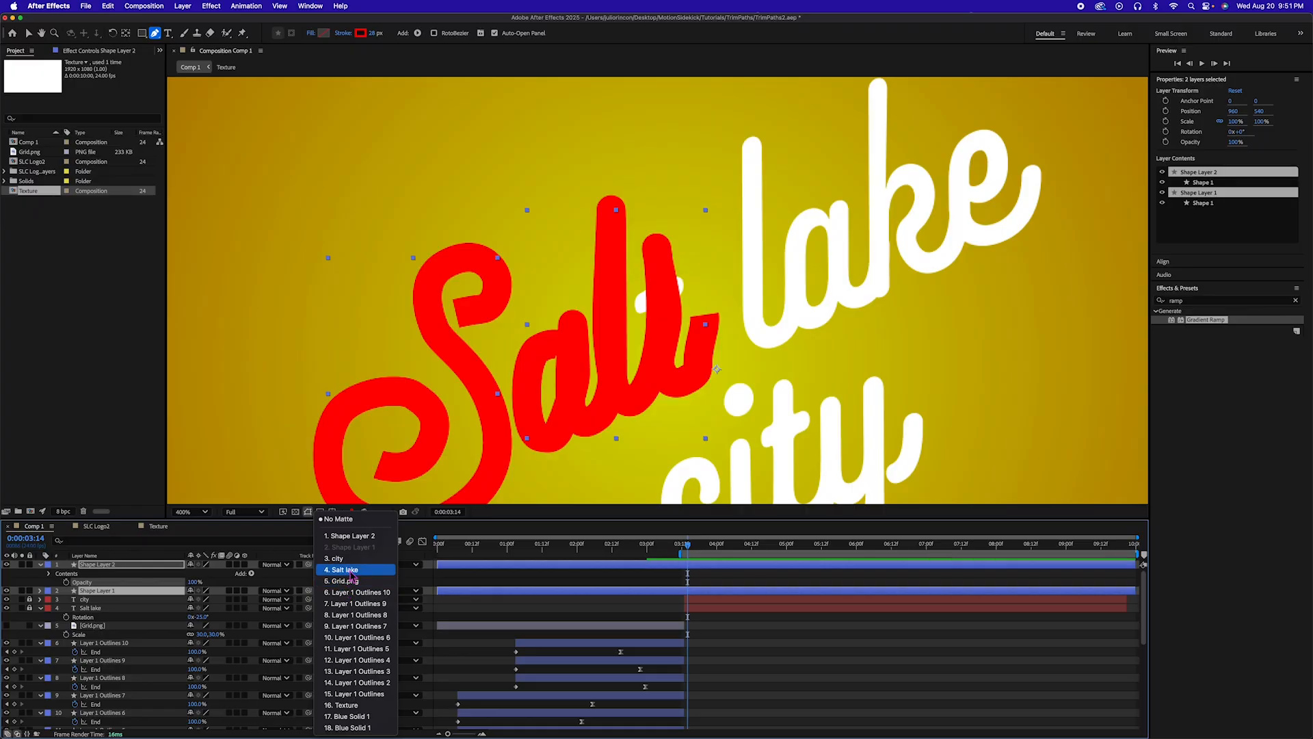
{"action": "left_click", "coordinate": [350, 570]}
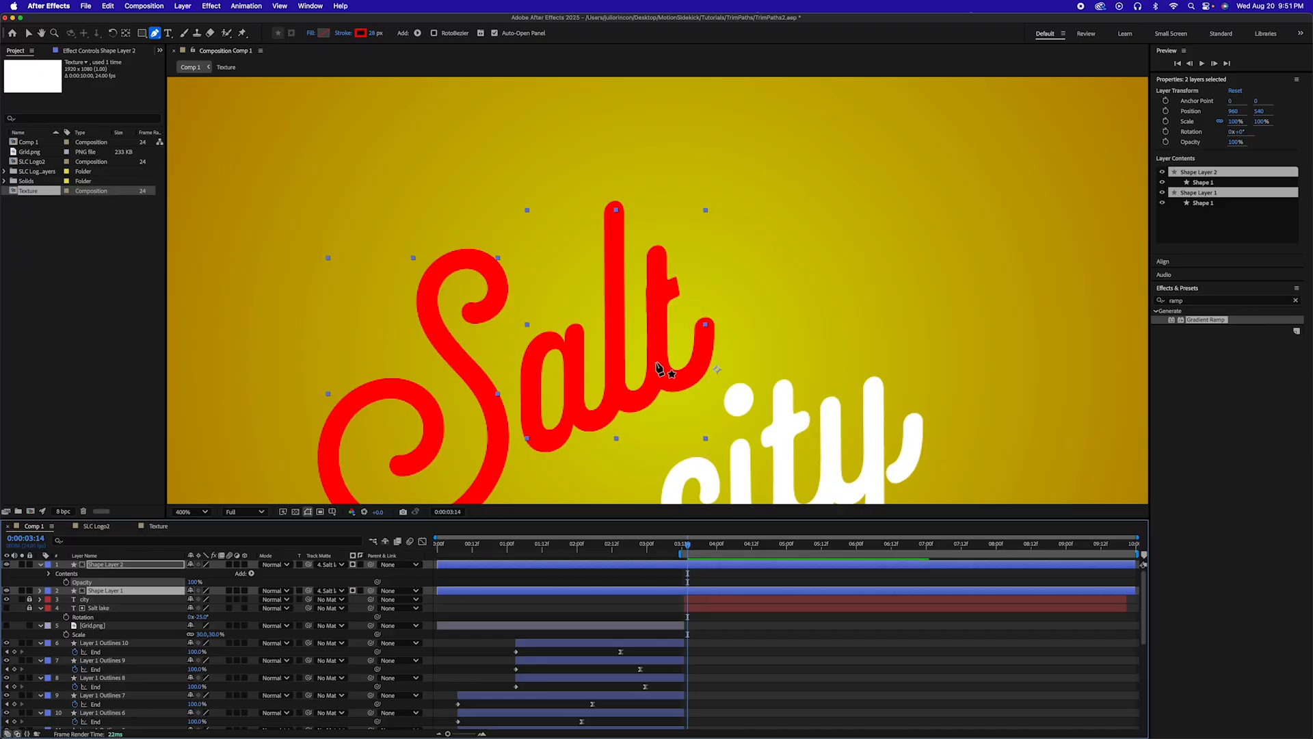
Select Shape Layer 2 and adjust the curve handle on the t's stem slightly outward toward the crossbar
{"action": "scroll", "coordinate": [662, 383], "scroll_direction": "up", "scroll_amount": 2}
{"action": "left_click_drag", "start_coordinate": [640, 383], "coordinate": [563, 286]}
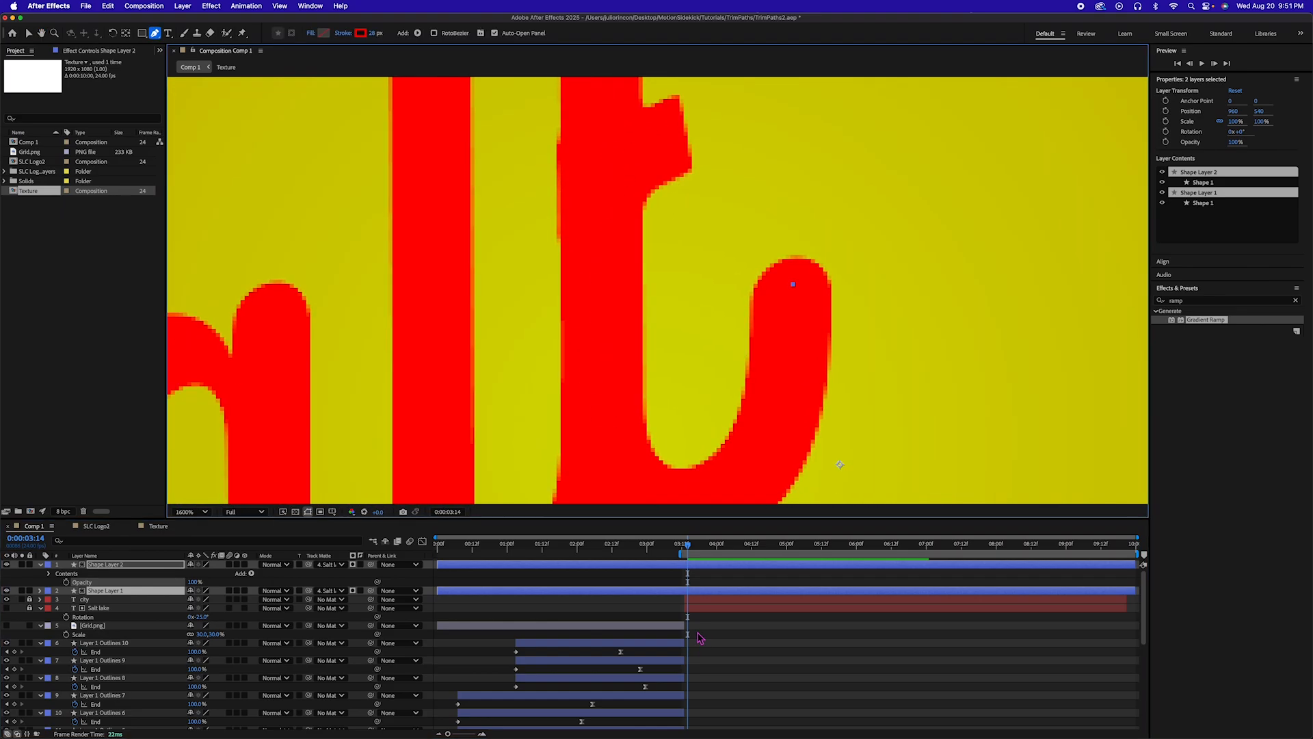
{"action": "left_click", "coordinate": [706, 582]}
{"action": "left_click", "coordinate": [696, 568]}
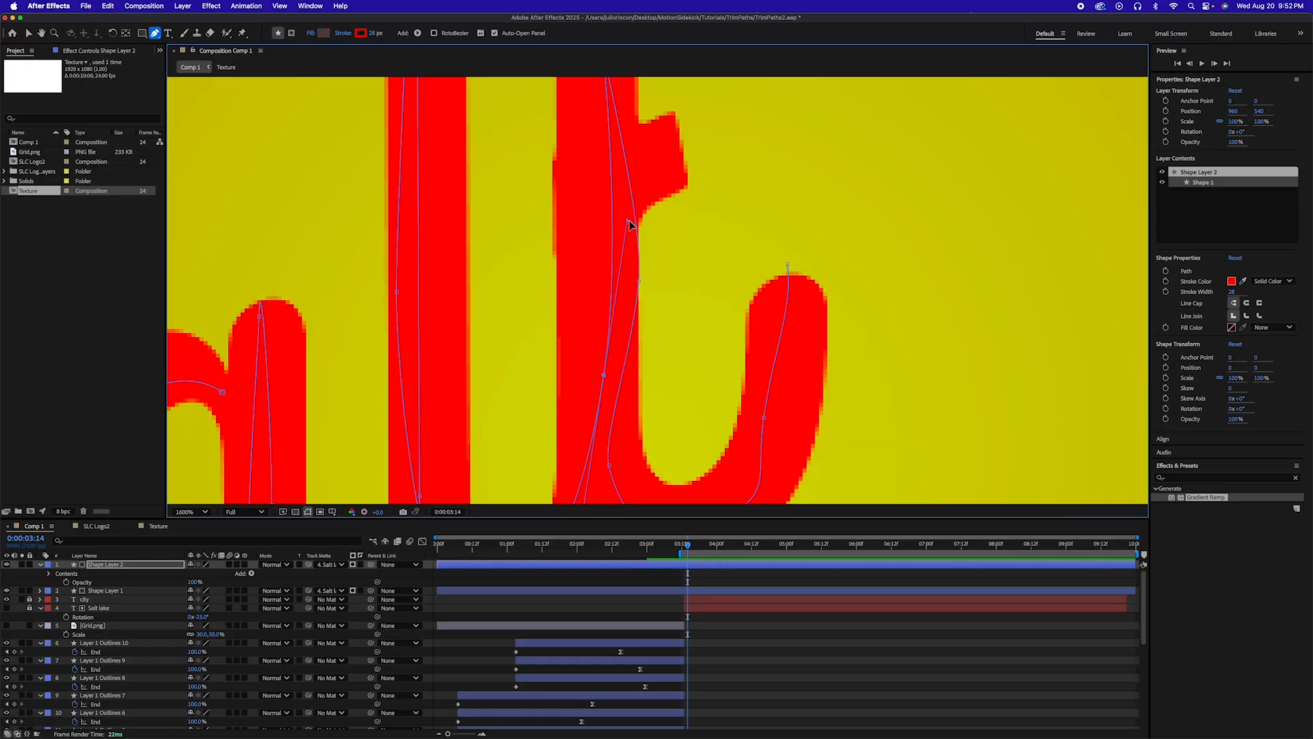
{"action": "left_click_drag", "start_coordinate": [628, 221], "coordinate": [636, 216]}
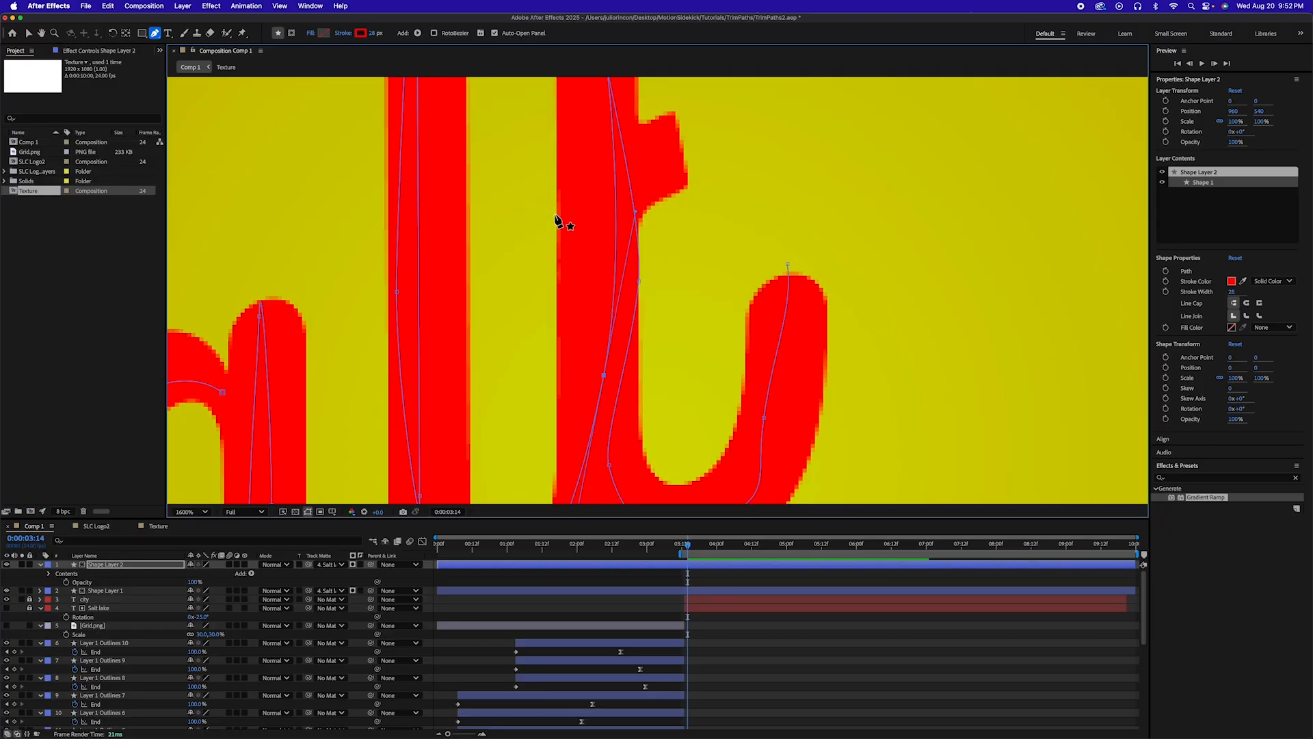
{"action": "scroll", "coordinate": [701, 240], "scroll_direction": "up", "scroll_amount": 5}
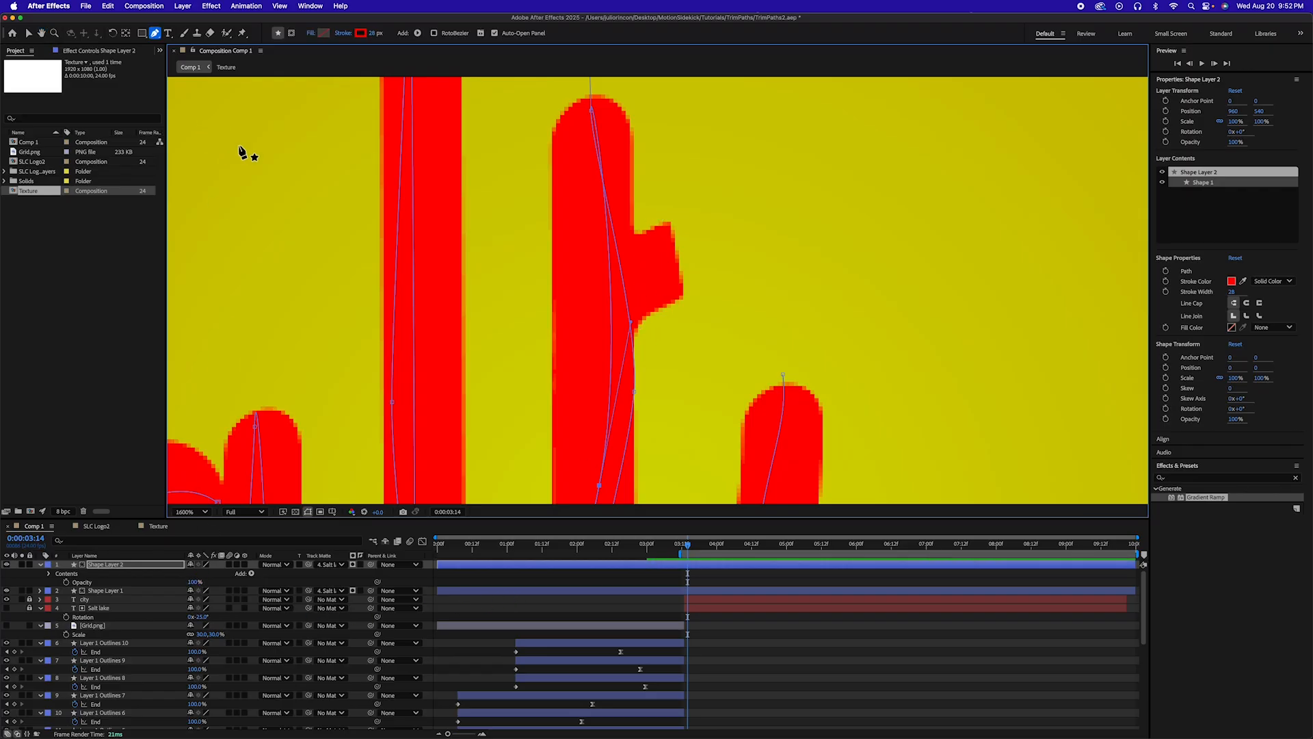
Draw a closed pen mask on Shape Layer 2 around the stray red piece of the t's crossbar, following the stem's edge
{"action": "left_click", "coordinate": [742, 577]}
{"action": "left_click", "coordinate": [726, 566]}
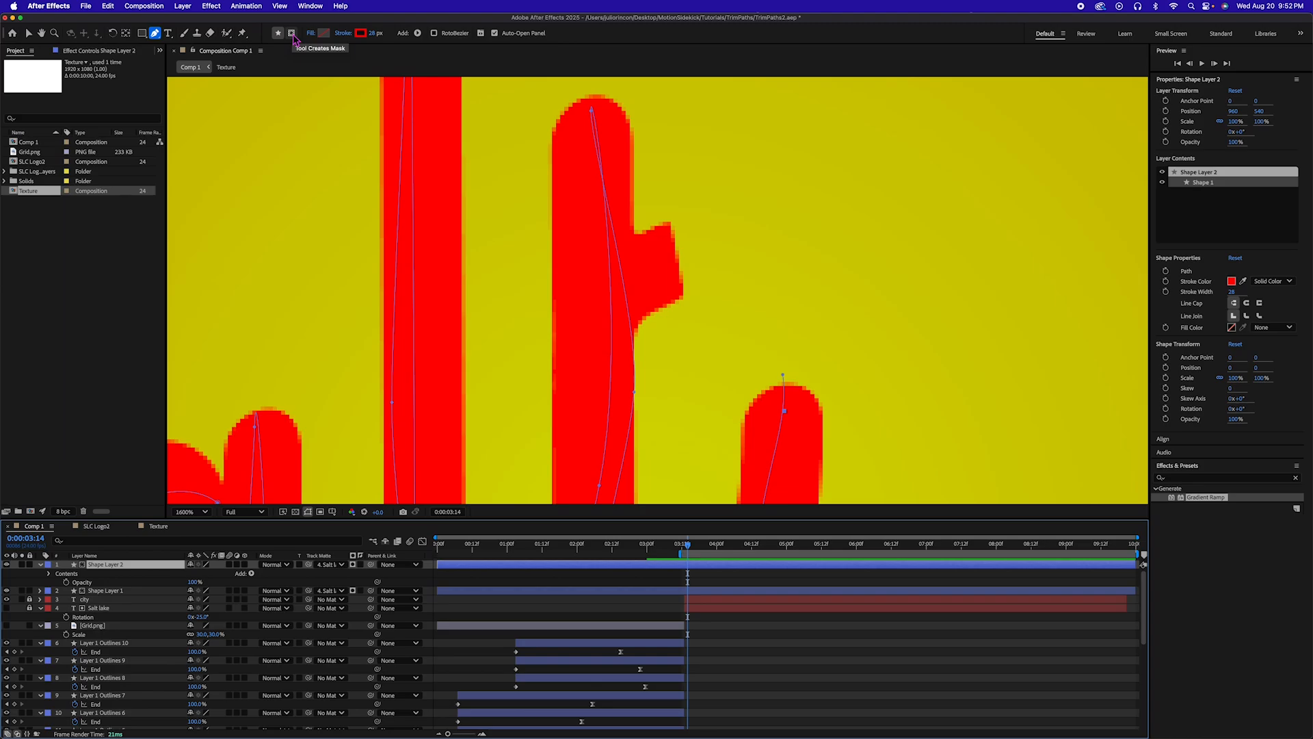
{"action": "left_click", "coordinate": [292, 34]}
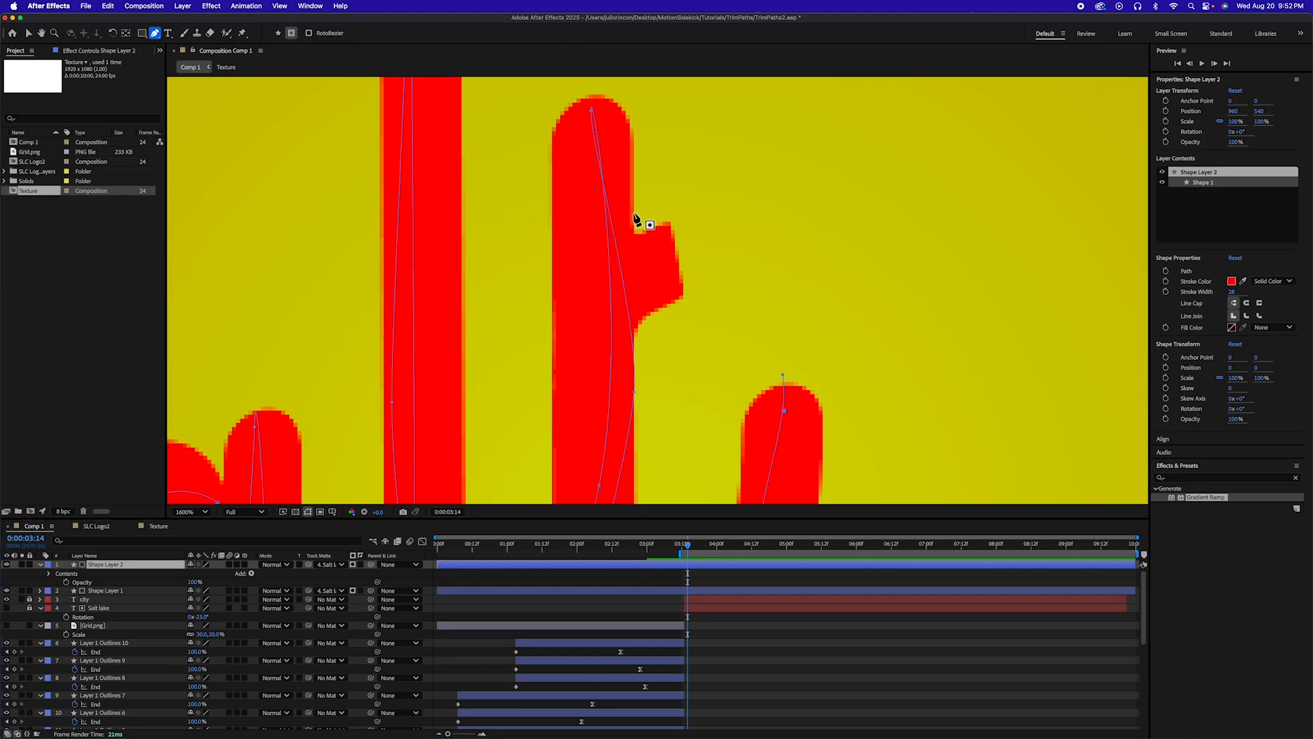
{"action": "left_click", "coordinate": [633, 213]}
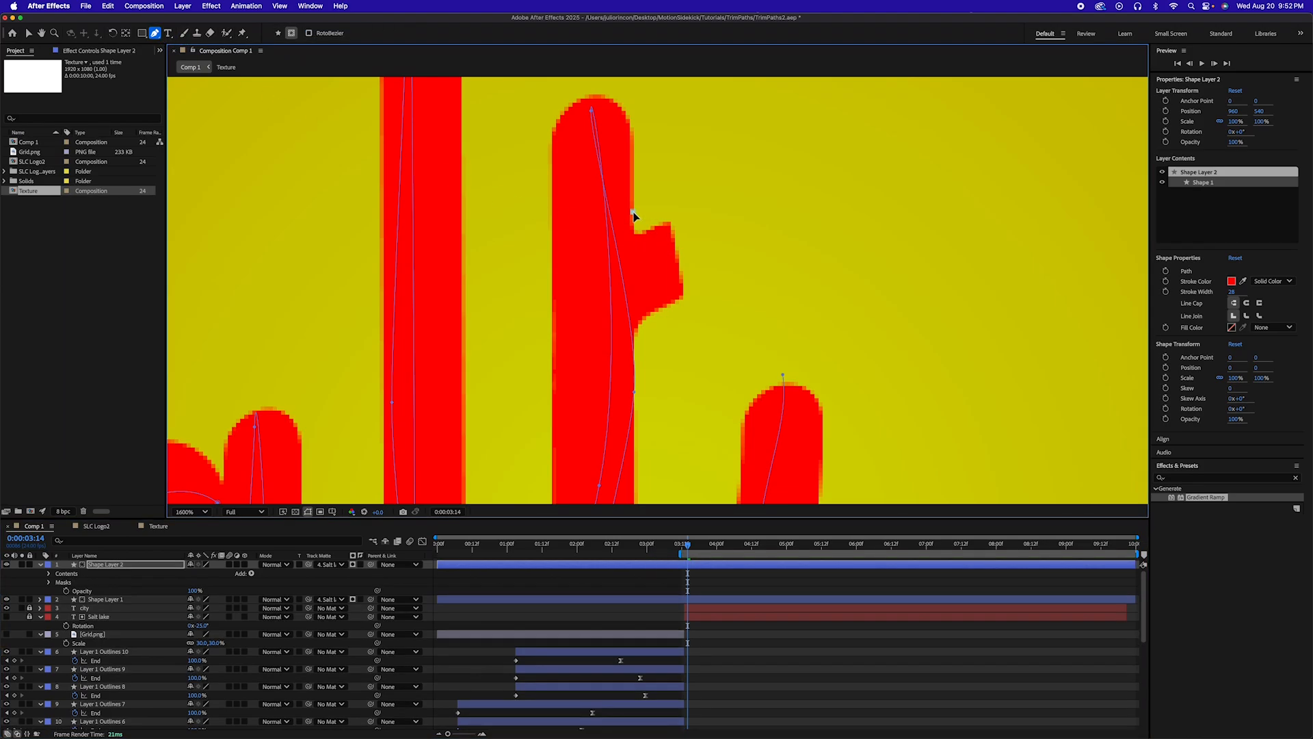
{"action": "left_click", "coordinate": [633, 352]}
{"action": "left_click_drag", "start_coordinate": [634, 352], "coordinate": [635, 374]}
{"action": "left_click_drag", "start_coordinate": [731, 280], "coordinate": [734, 236]}
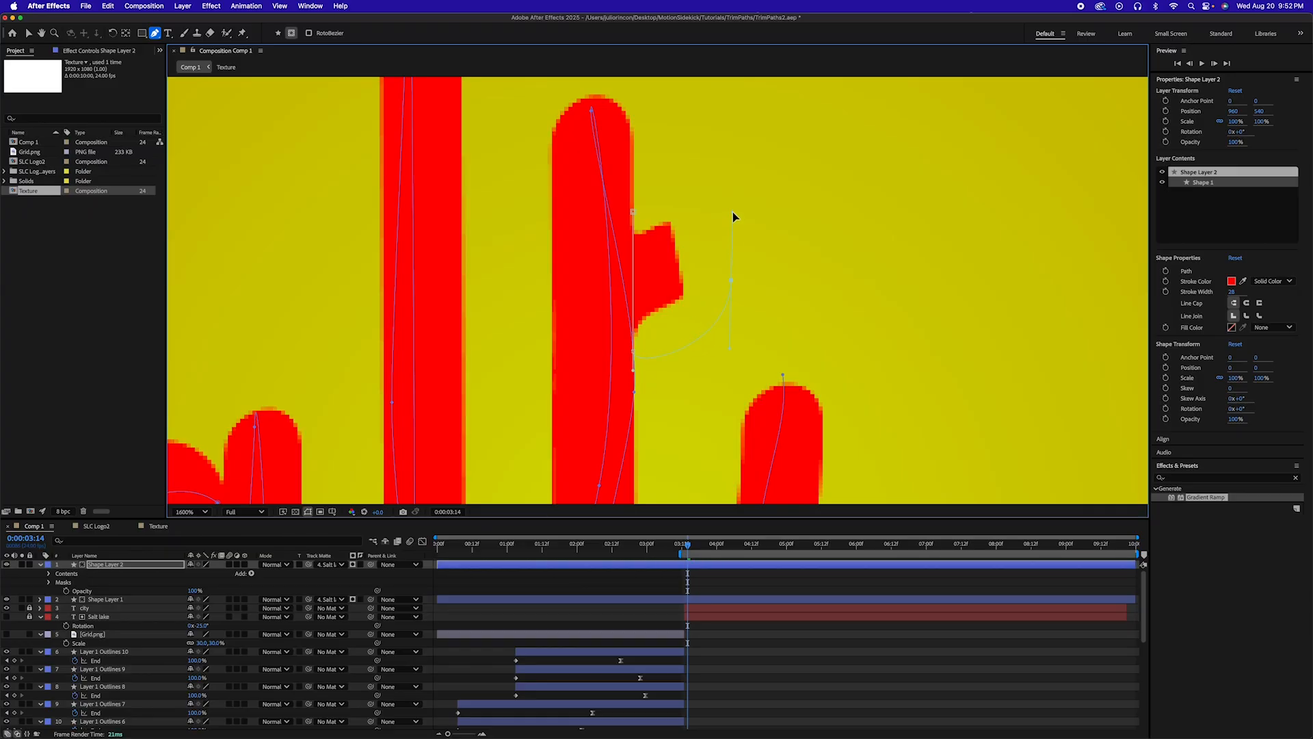
{"action": "left_click", "coordinate": [697, 191]}
{"action": "left_click", "coordinate": [633, 214]}
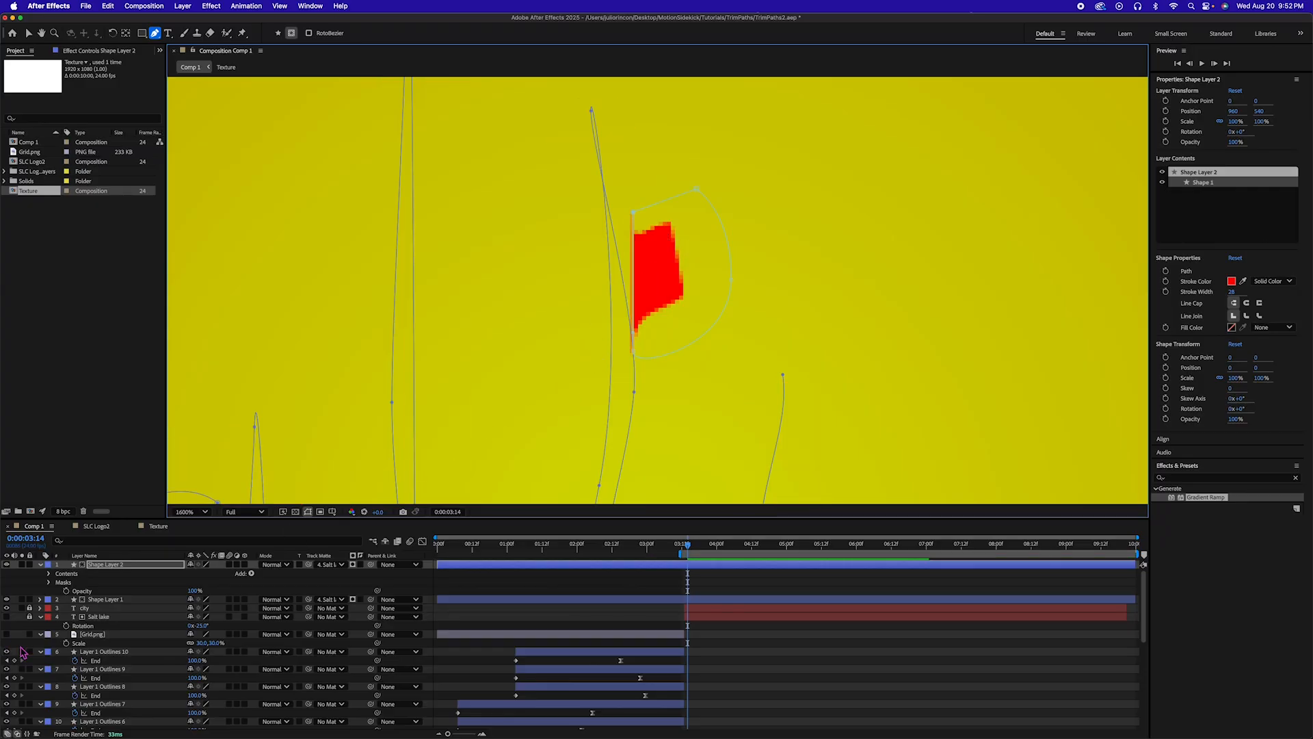
Reveal the mask on Shape Layer 2 and set its mode to Subtract
{"action": "key", "text": "m"}
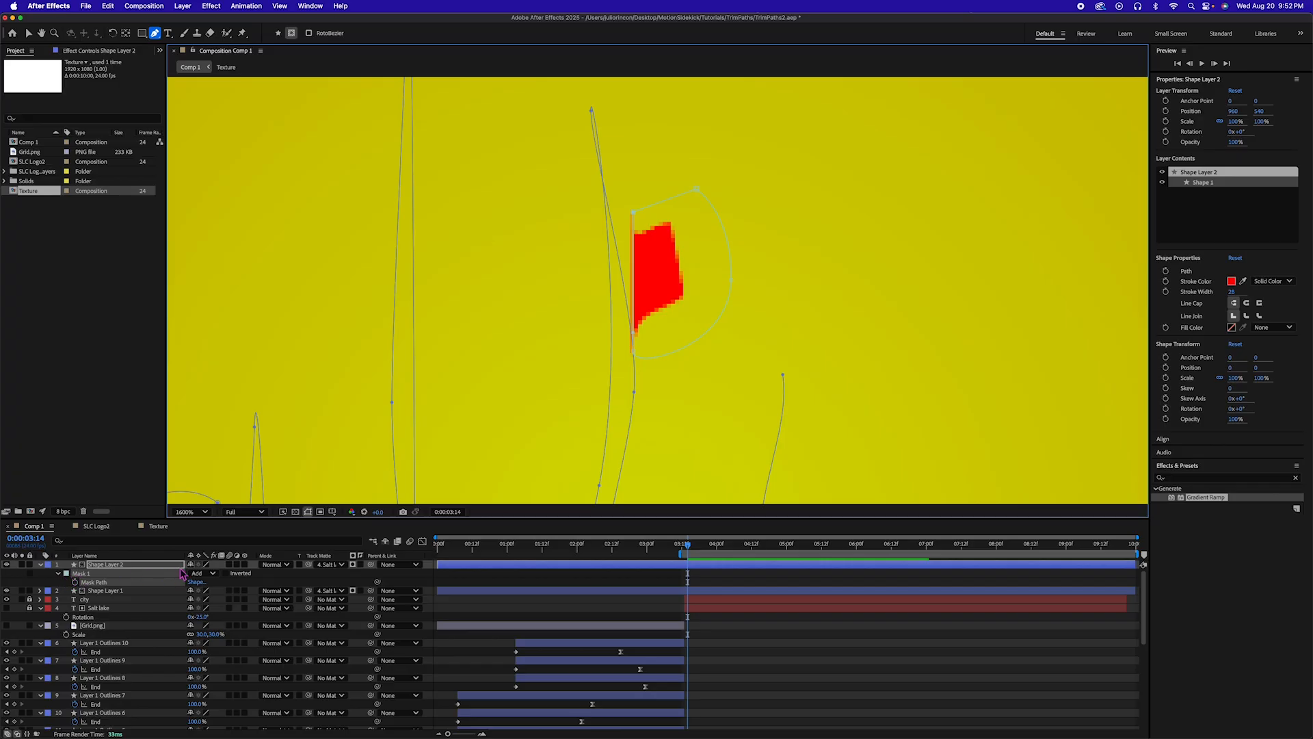
{"action": "left_click", "coordinate": [214, 577]}
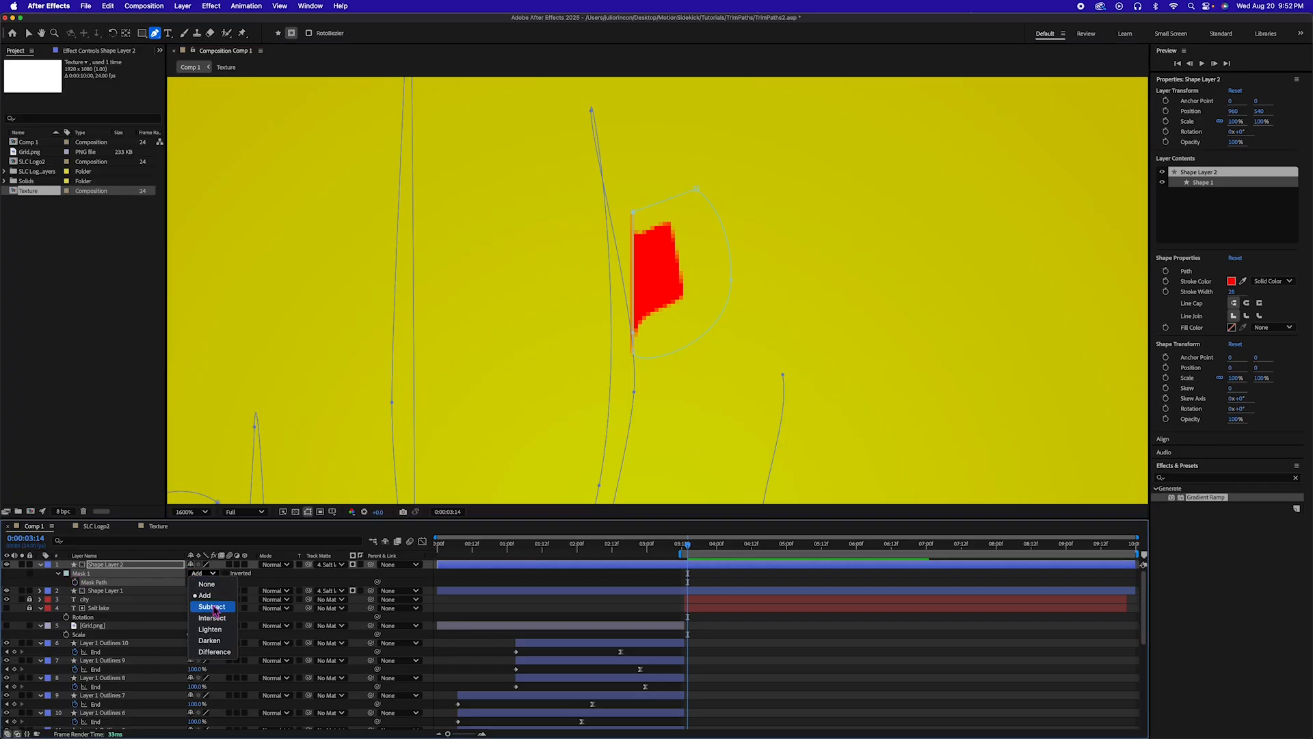
{"action": "left_click", "coordinate": [214, 606]}
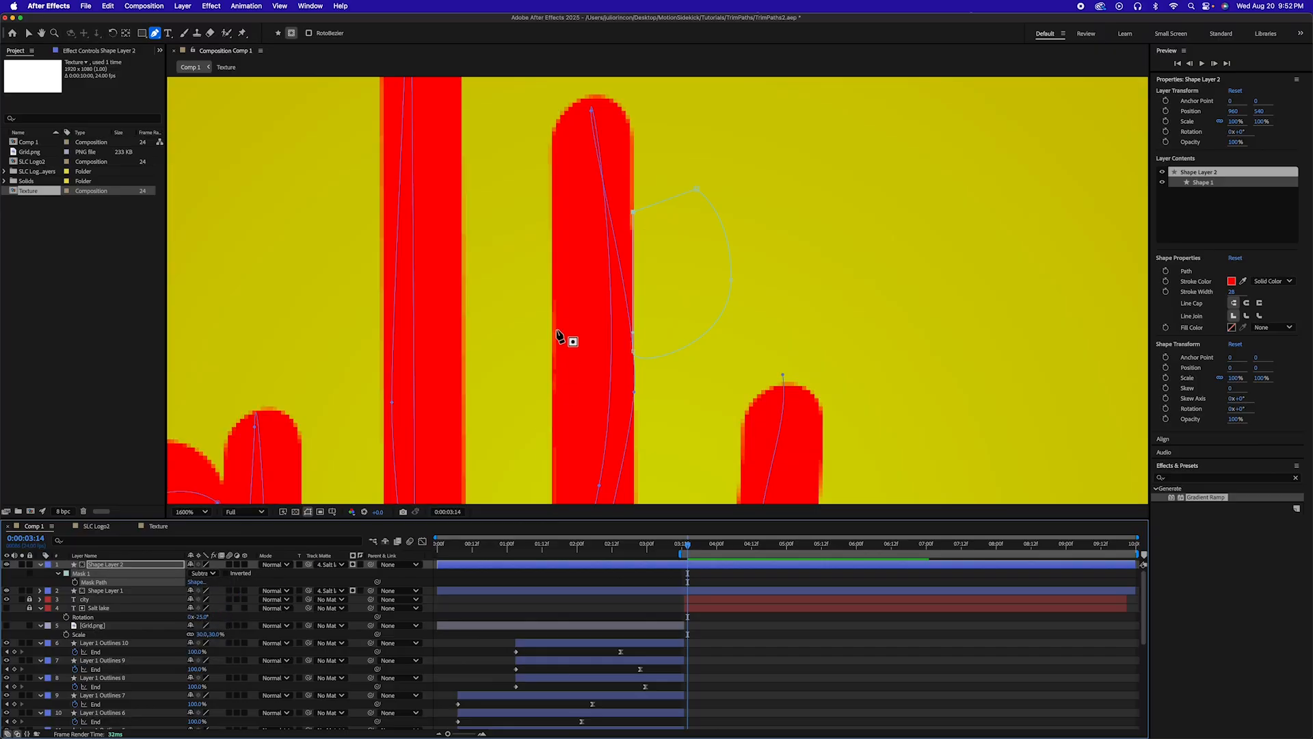
Move the current time to 0:00:03:21 and leave all layers deselected
{"action": "scroll", "coordinate": [631, 338], "scroll_direction": "down", "scroll_amount": 3}
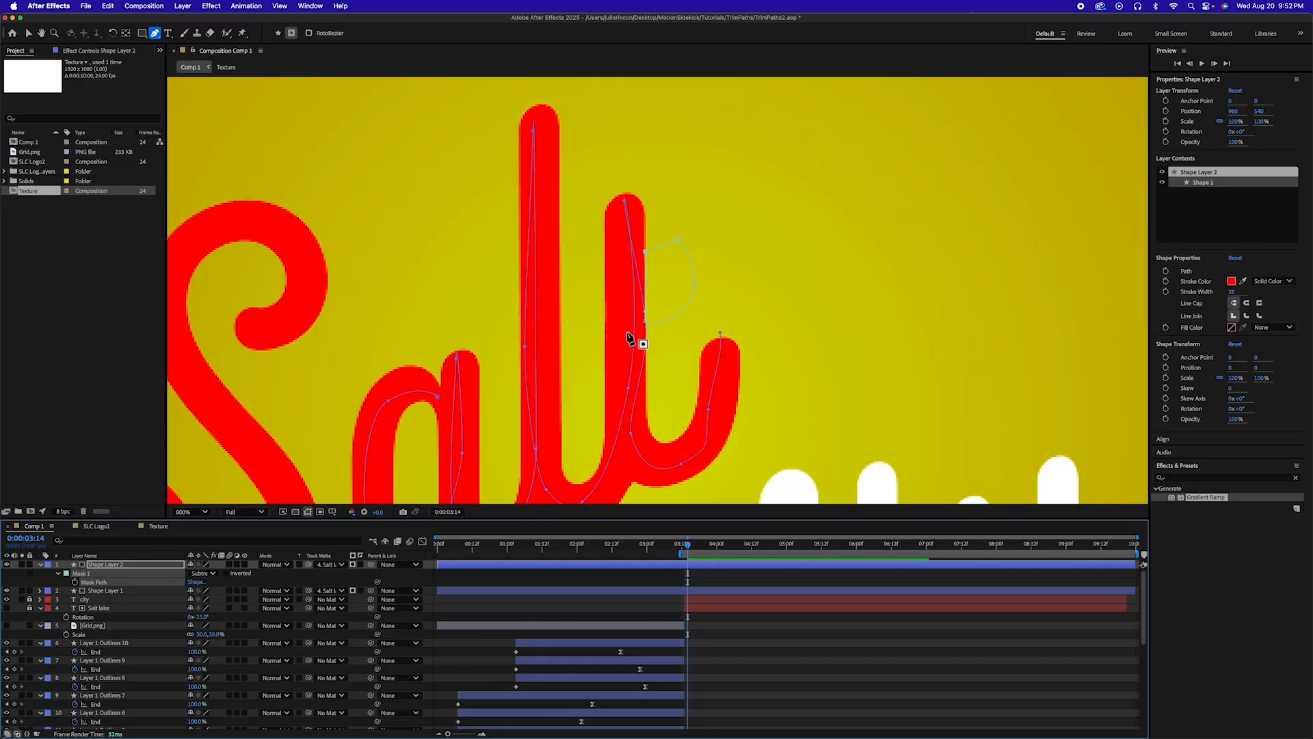
{"action": "scroll", "coordinate": [692, 587], "scroll_direction": "down", "scroll_amount": 3}
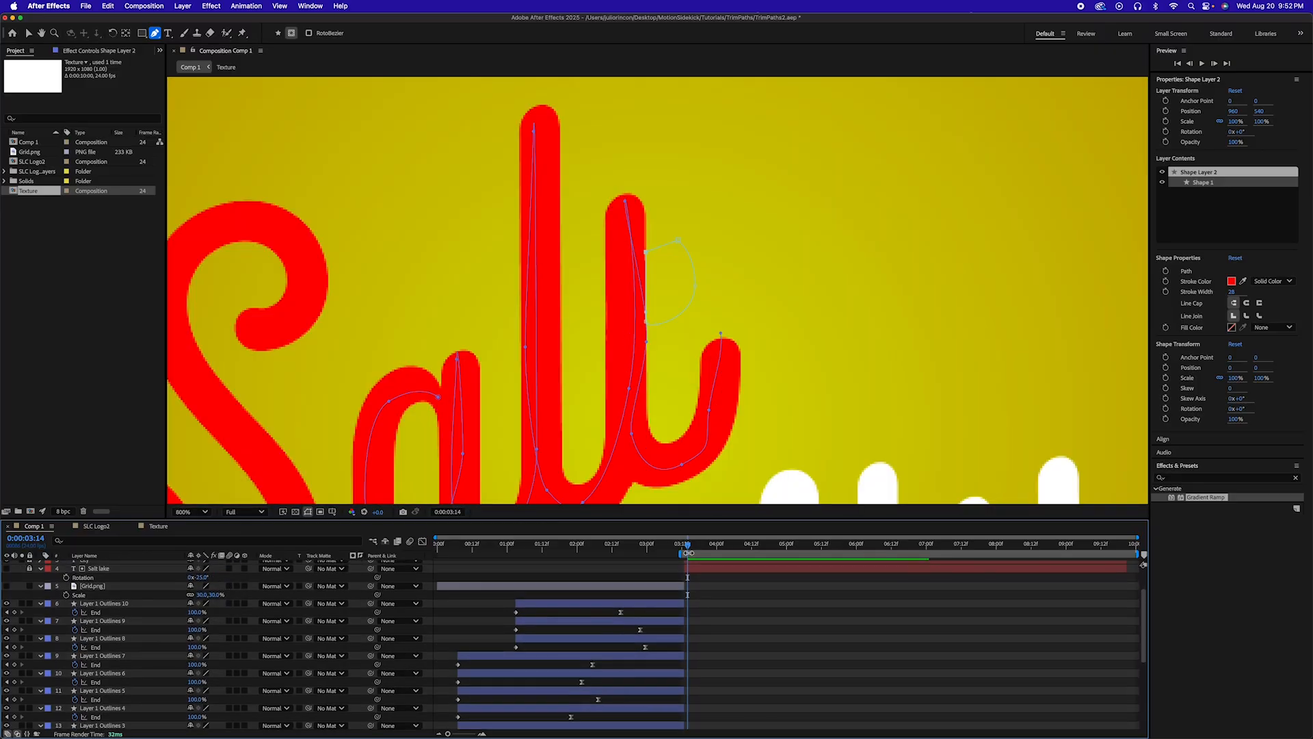
{"action": "scroll", "coordinate": [692, 586], "scroll_direction": "up", "scroll_amount": 3}
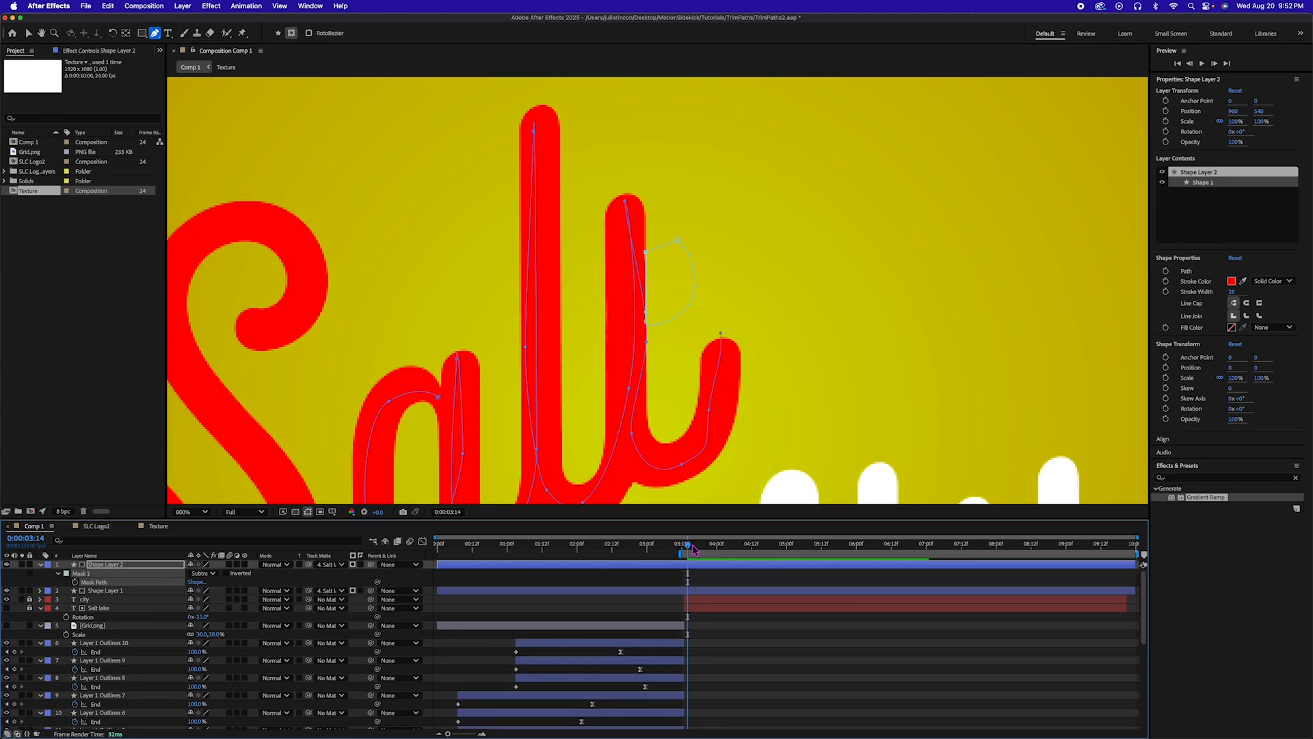
{"action": "mouse_move", "coordinate": [692, 547]}
{"action": "left_mouse_down"}
{"action": "mouse_move", "coordinate": [780, 547]}
{"action": "mouse_move", "coordinate": [689, 547]}
{"action": "mouse_move", "coordinate": [711, 547]}
{"action": "left_mouse_up"}
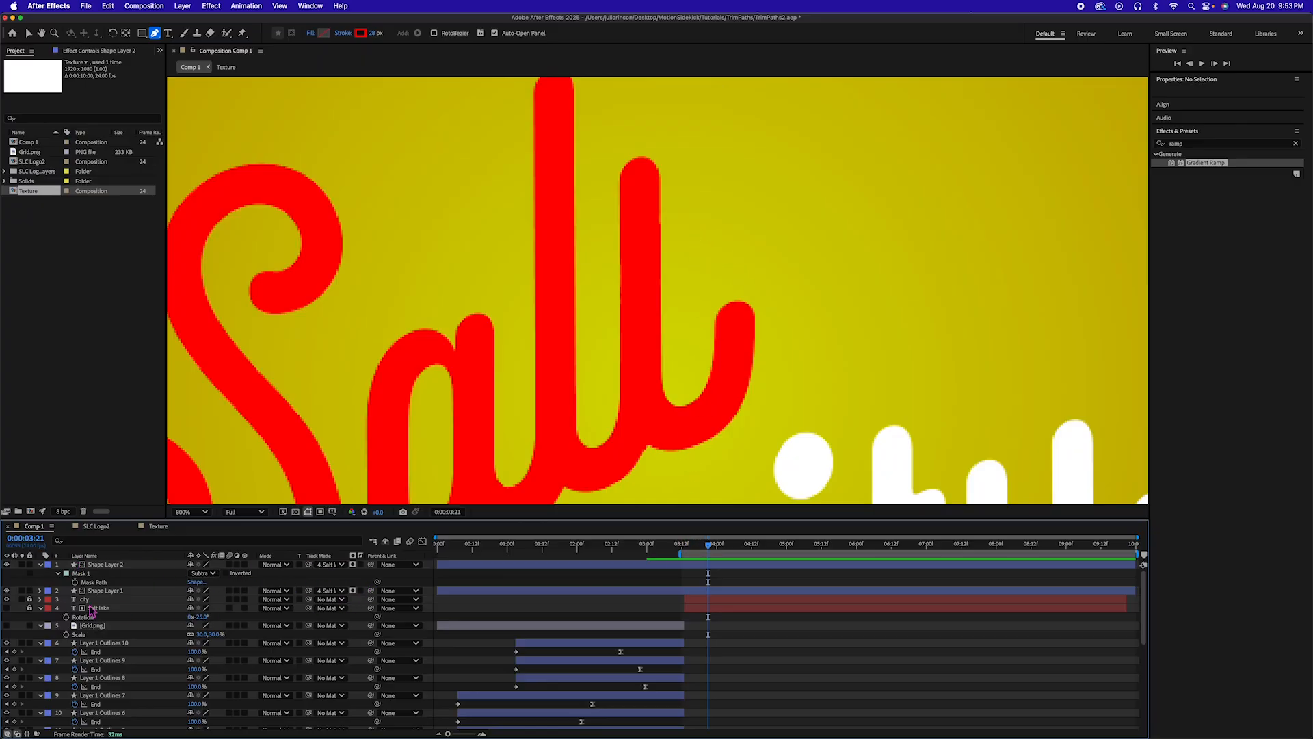
Show the Salt lake text layer and trace the t's crossbar with a straight stroked path on a new shape layer
{"action": "left_click", "coordinate": [6, 608]}
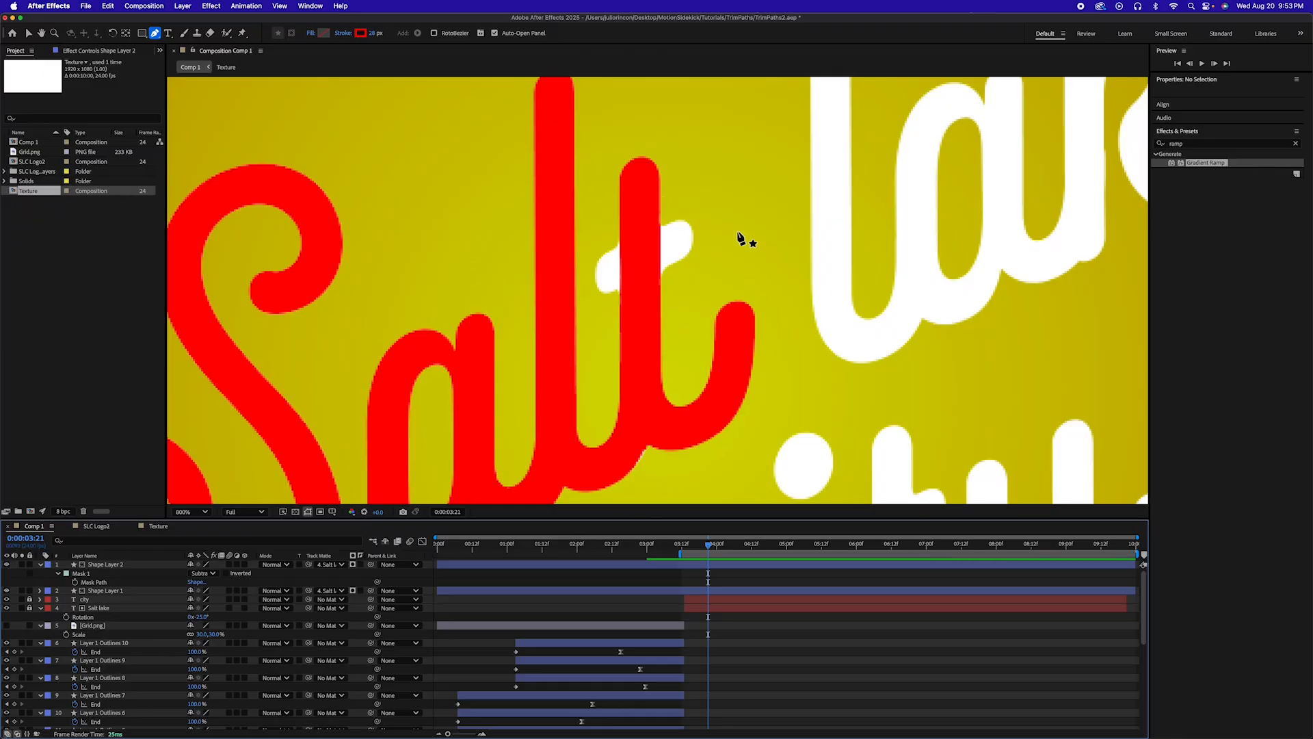
{"action": "left_click", "coordinate": [692, 234]}
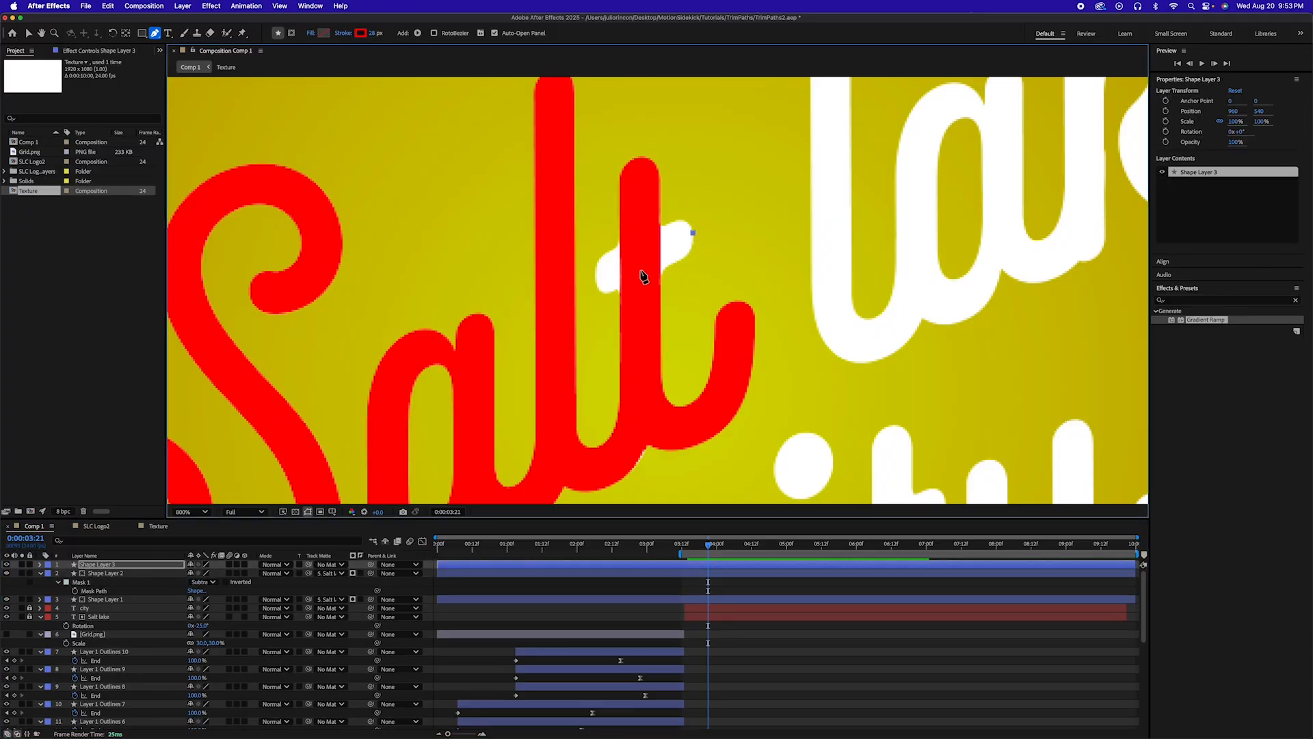
{"action": "left_click", "coordinate": [592, 281]}
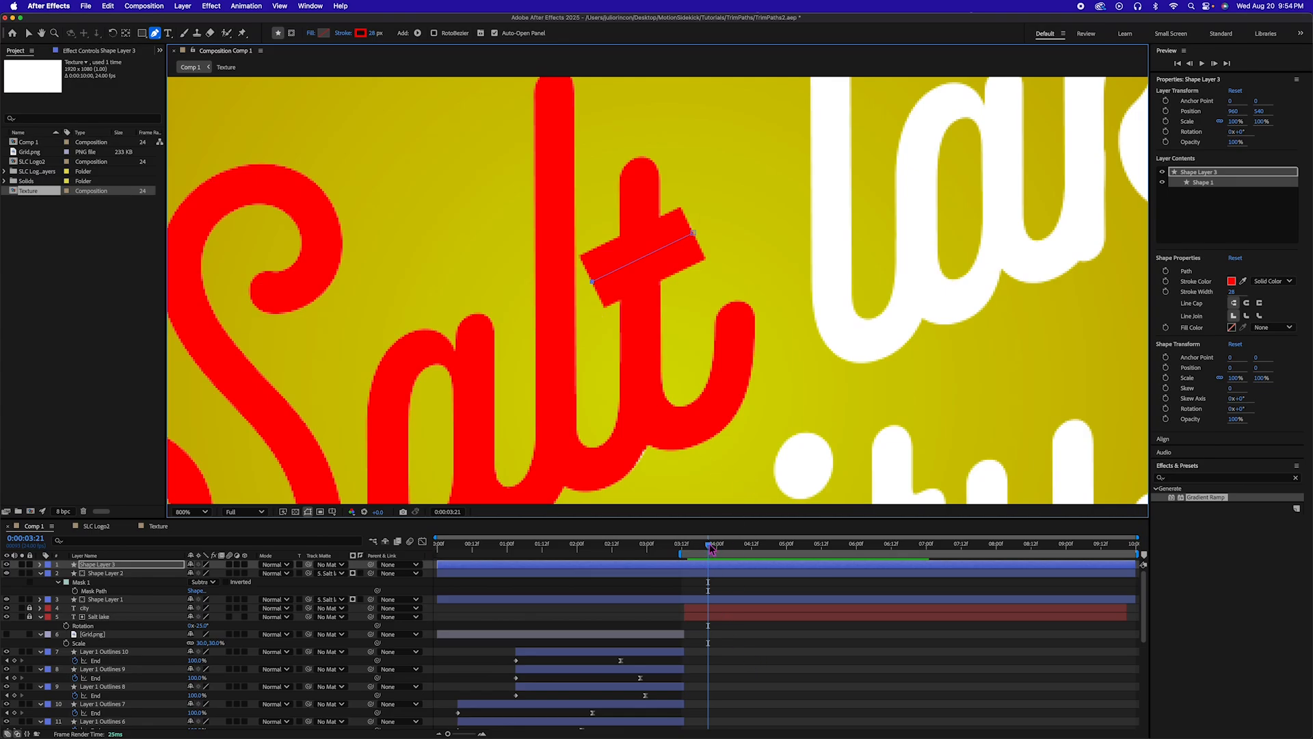
Set the Salt lake text layer as Shape Layer 3's track matte and move the current time to 0:00:04:11
{"action": "mouse_move", "coordinate": [712, 548]}
{"action": "left_mouse_down"}
{"action": "mouse_move", "coordinate": [691, 548]}
{"action": "mouse_move", "coordinate": [704, 549]}
{"action": "left_mouse_up"}
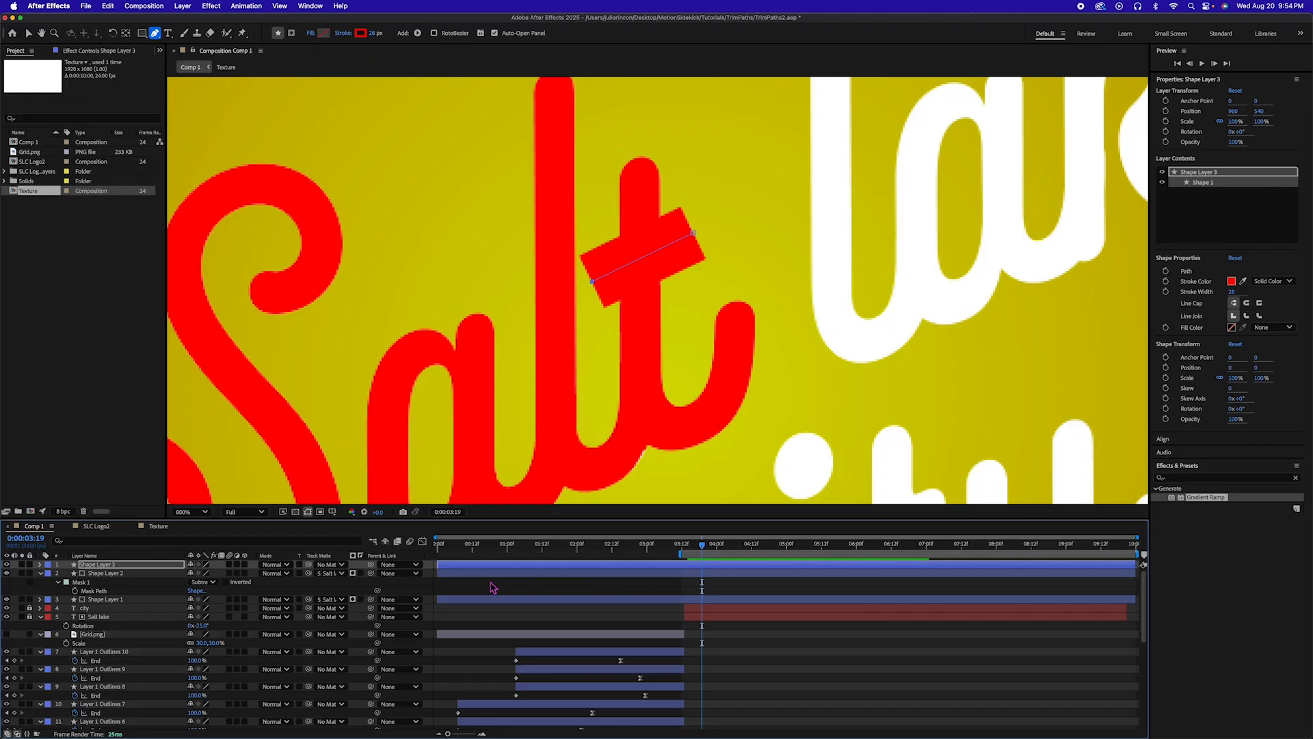
{"action": "left_click", "coordinate": [338, 565]}
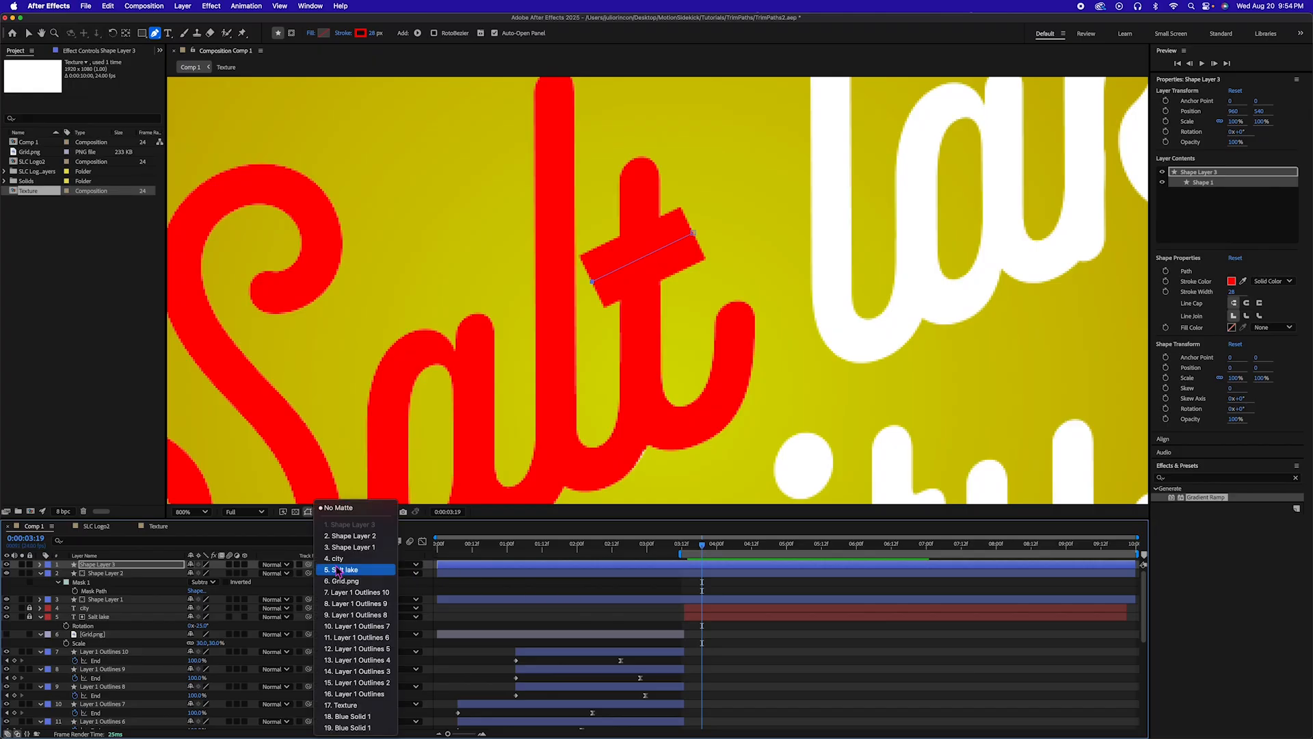
{"action": "left_click", "coordinate": [338, 569]}
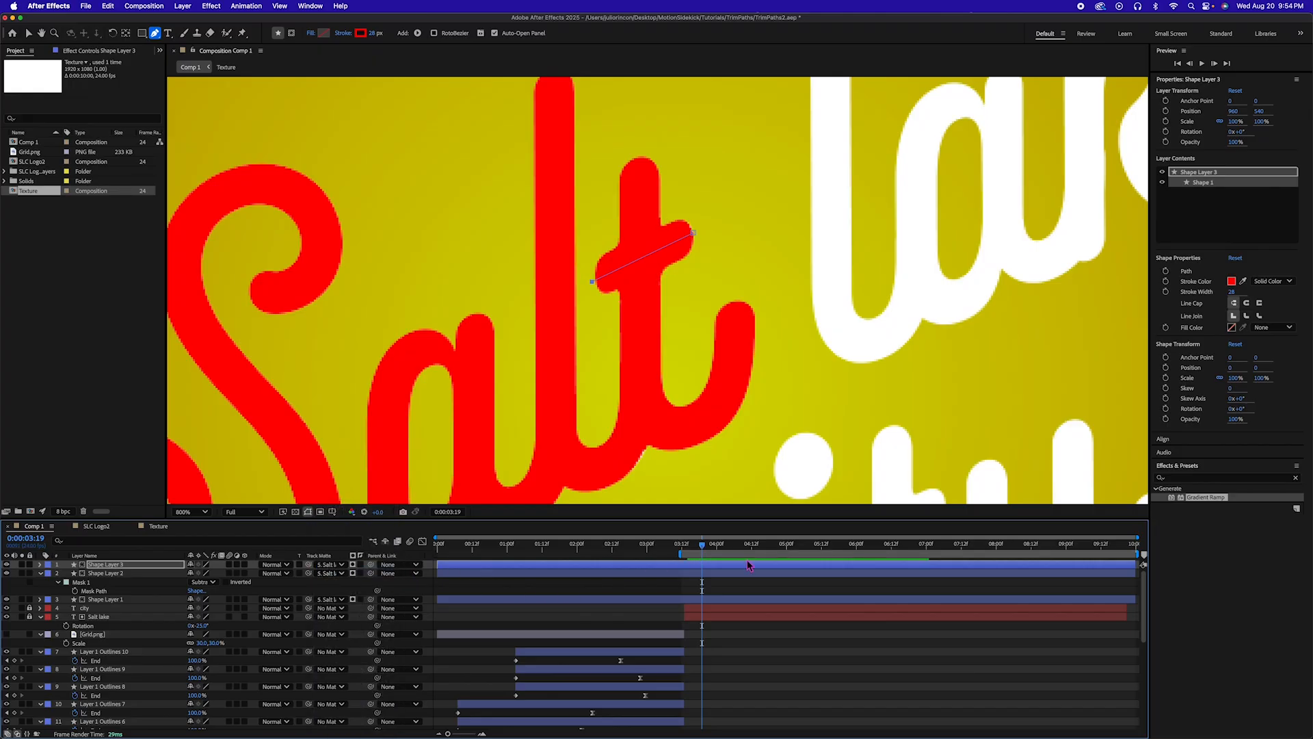
{"action": "left_click_drag", "start_coordinate": [700, 547], "coordinate": [751, 548]}
{"action": "scroll", "coordinate": [668, 285], "scroll_direction": "down", "scroll_amount": 6}
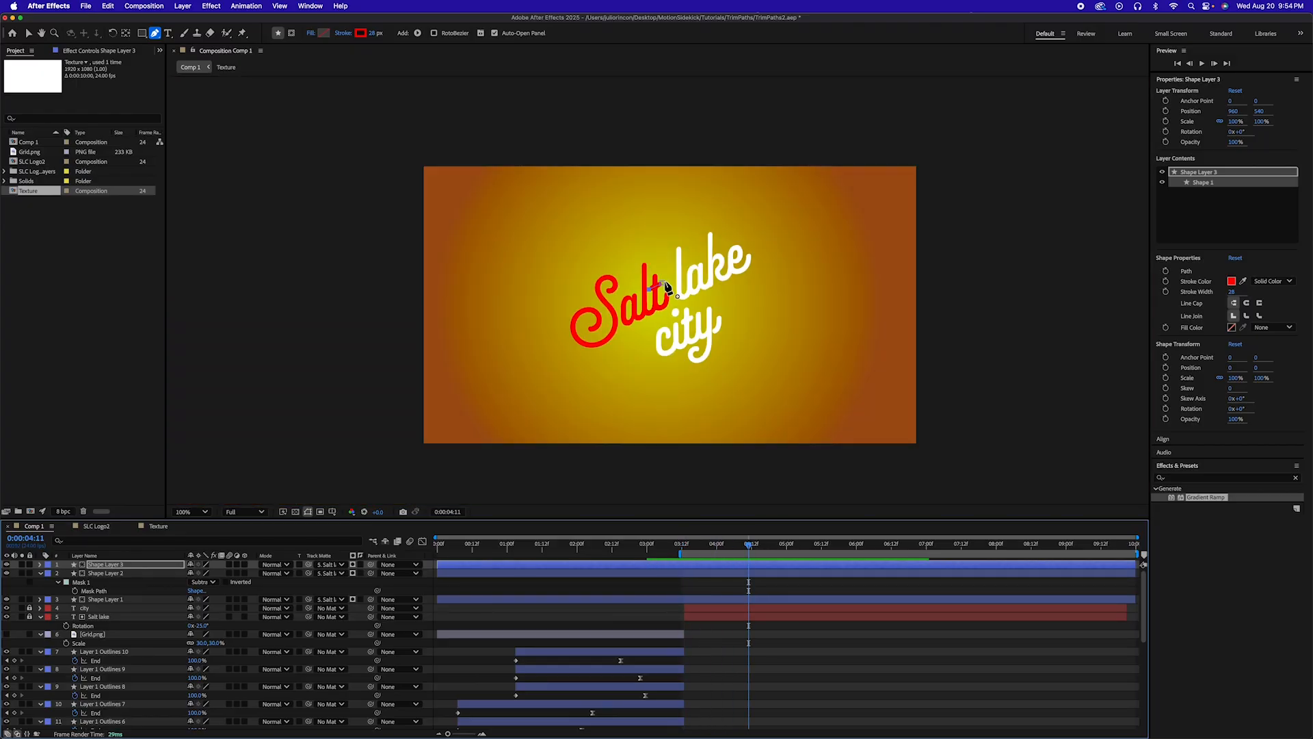
Trace the l and the a's bowl of "lake" with a curved stroked pen path on a new shape layer
{"action": "scroll", "coordinate": [668, 284], "scroll_direction": "up", "scroll_amount": 2}
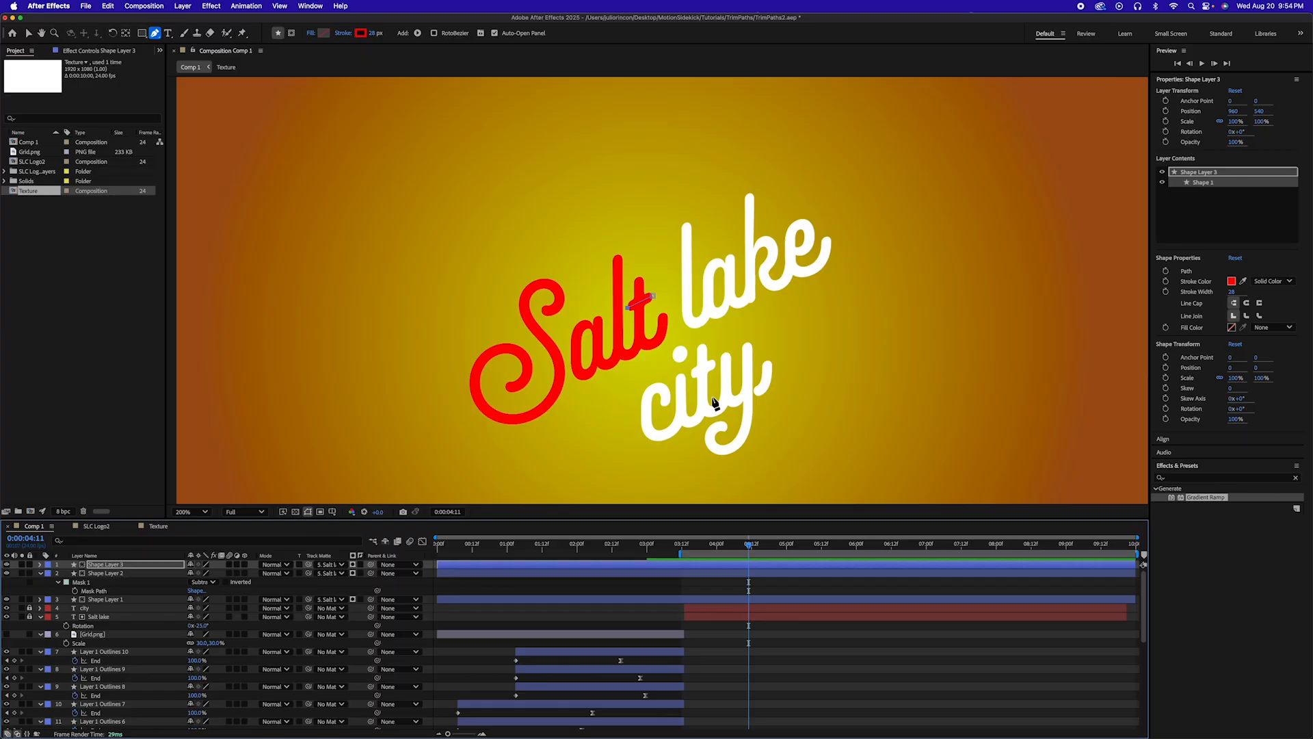
{"action": "left_click_drag", "start_coordinate": [641, 351], "coordinate": [701, 385]}
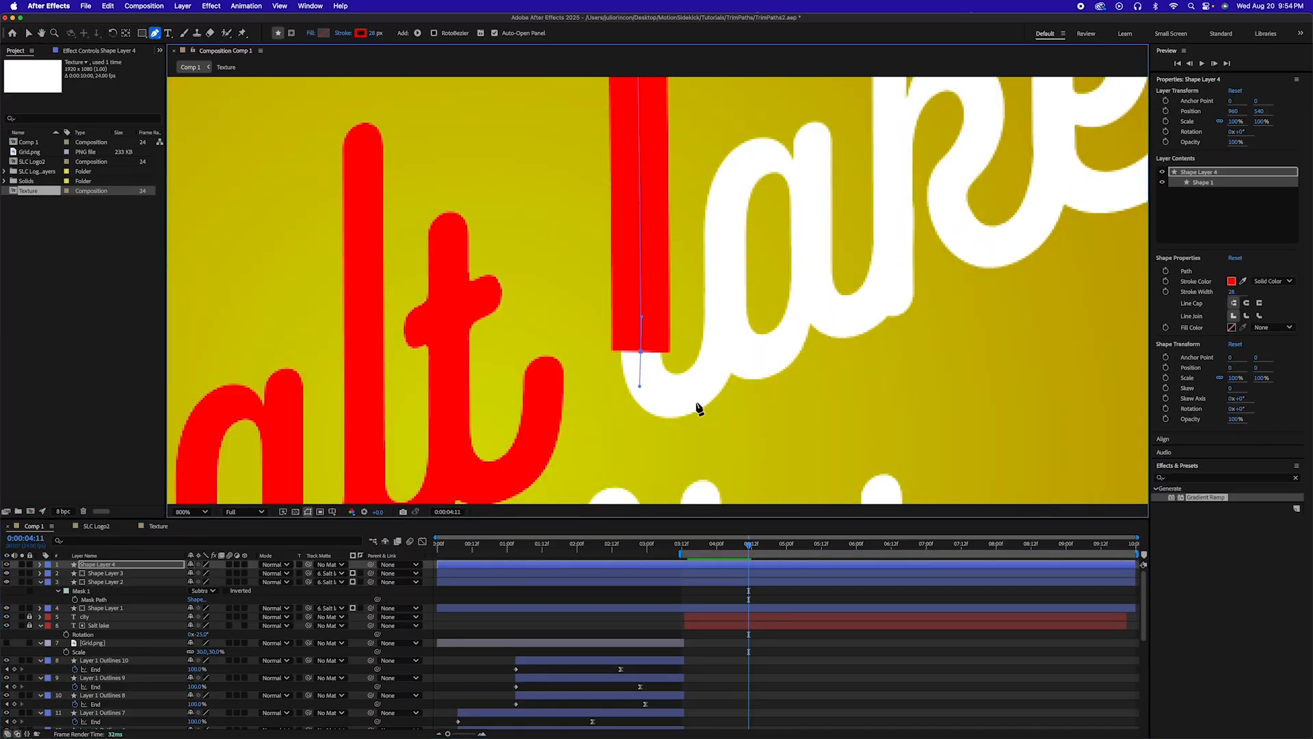
{"action": "left_click_drag", "start_coordinate": [729, 299], "coordinate": [742, 252]}
{"action": "left_click", "coordinate": [784, 165]}
{"action": "mouse_move", "coordinate": [727, 186]}
{"action": "left_mouse_down"}
{"action": "mouse_move", "coordinate": [736, 160]}
{"action": "mouse_move", "coordinate": [803, 172]}
{"action": "mouse_move", "coordinate": [740, 146]}
{"action": "mouse_move", "coordinate": [723, 170]}
{"action": "mouse_move", "coordinate": [803, 172]}
{"action": "mouse_move", "coordinate": [732, 204]}
{"action": "left_mouse_up"}
{"action": "left_click_drag", "start_coordinate": [729, 340], "coordinate": [732, 357]}
{"action": "left_click_drag", "start_coordinate": [775, 342], "coordinate": [783, 324]}
{"action": "left_click_drag", "start_coordinate": [820, 223], "coordinate": [822, 211]}
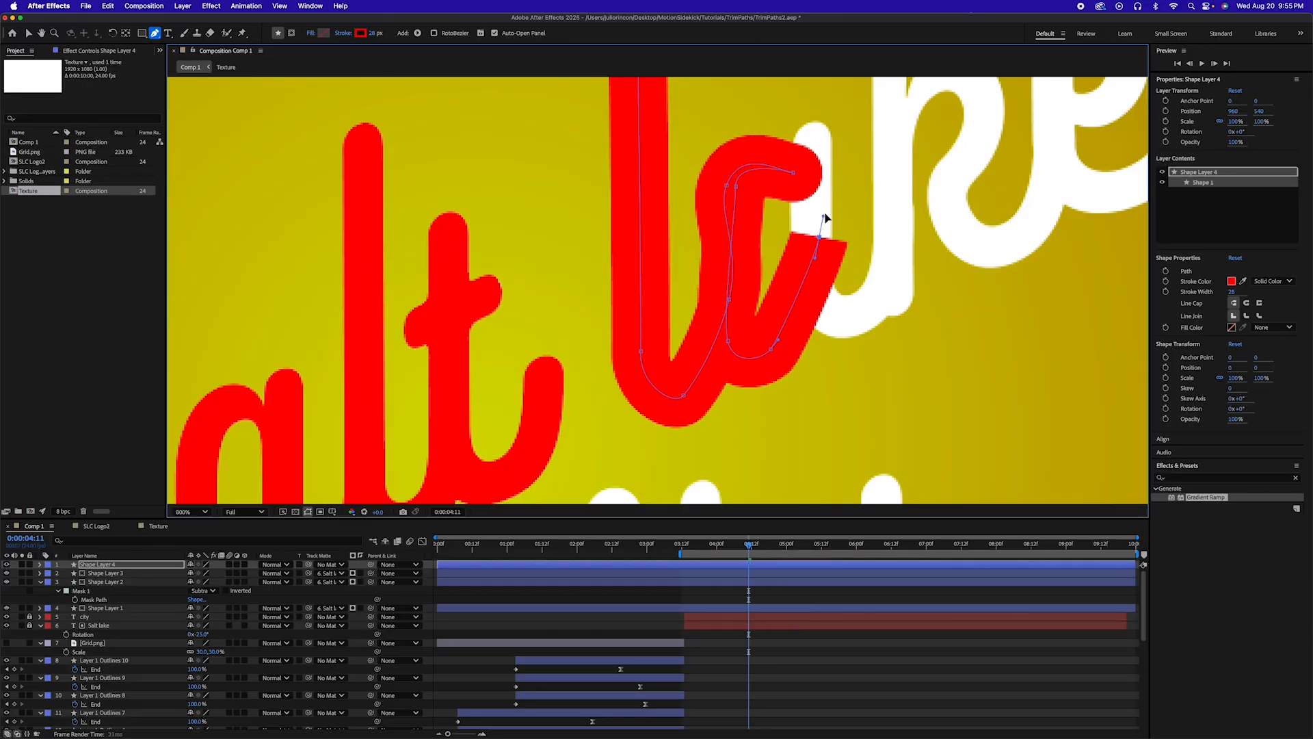
Lower Shape Layer 4's opacity to 67% and continue its path down the a's stem and into the k's upright
{"action": "key", "text": "t"}
{"action": "left_click_drag", "start_coordinate": [195, 573], "coordinate": [172, 574]}
{"action": "mouse_move", "coordinate": [821, 223]}
{"action": "left_mouse_down"}
{"action": "mouse_move", "coordinate": [809, 258]}
{"action": "mouse_move", "coordinate": [806, 228]}
{"action": "left_mouse_up"}
{"action": "left_click_drag", "start_coordinate": [812, 138], "coordinate": [812, 159]}
{"action": "left_click_drag", "start_coordinate": [813, 288], "coordinate": [816, 303]}
{"action": "left_click_drag", "start_coordinate": [859, 319], "coordinate": [891, 281]}
{"action": "left_click_drag", "start_coordinate": [902, 245], "coordinate": [817, 506]}
{"action": "left_click_drag", "start_coordinate": [804, 473], "coordinate": [806, 455]}
{"action": "left_click_drag", "start_coordinate": [805, 161], "coordinate": [807, 149]}
{"action": "key", "text": "super+z"}
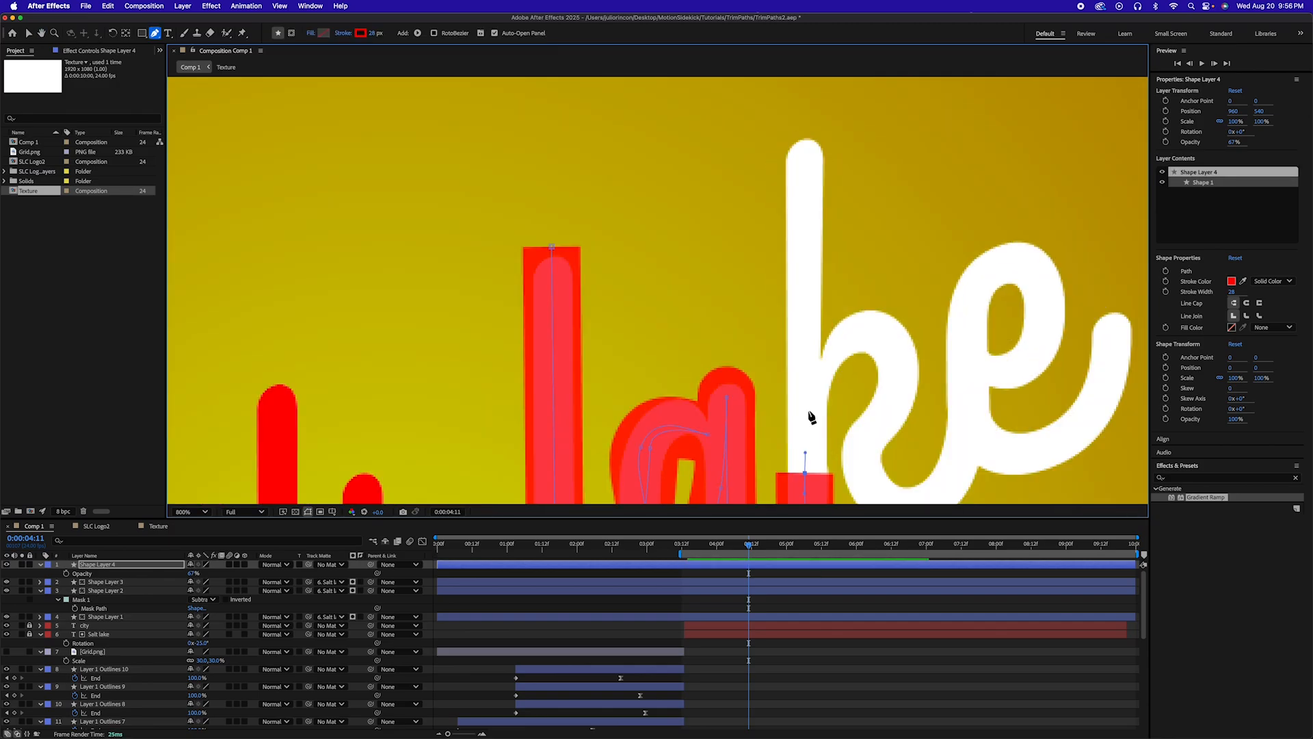
Extend the path up and back down the k's upright, around its bowl and into its leg
{"action": "left_click_drag", "start_coordinate": [801, 409], "coordinate": [800, 395]}
{"action": "left_click_drag", "start_coordinate": [790, 324], "coordinate": [791, 312]}
{"action": "left_click_drag", "start_coordinate": [805, 156], "coordinate": [807, 147]}
{"action": "left_click_drag", "start_coordinate": [798, 321], "coordinate": [798, 330]}
{"action": "left_click_drag", "start_coordinate": [813, 388], "coordinate": [819, 384]}
{"action": "left_click_drag", "start_coordinate": [867, 326], "coordinate": [876, 329]}
{"action": "left_click_drag", "start_coordinate": [900, 381], "coordinate": [900, 394]}
{"action": "left_click_drag", "start_coordinate": [866, 442], "coordinate": [867, 457]}
{"action": "left_click_drag", "start_coordinate": [872, 465], "coordinate": [836, 279]}
{"action": "left_click_drag", "start_coordinate": [855, 320], "coordinate": [883, 326]}
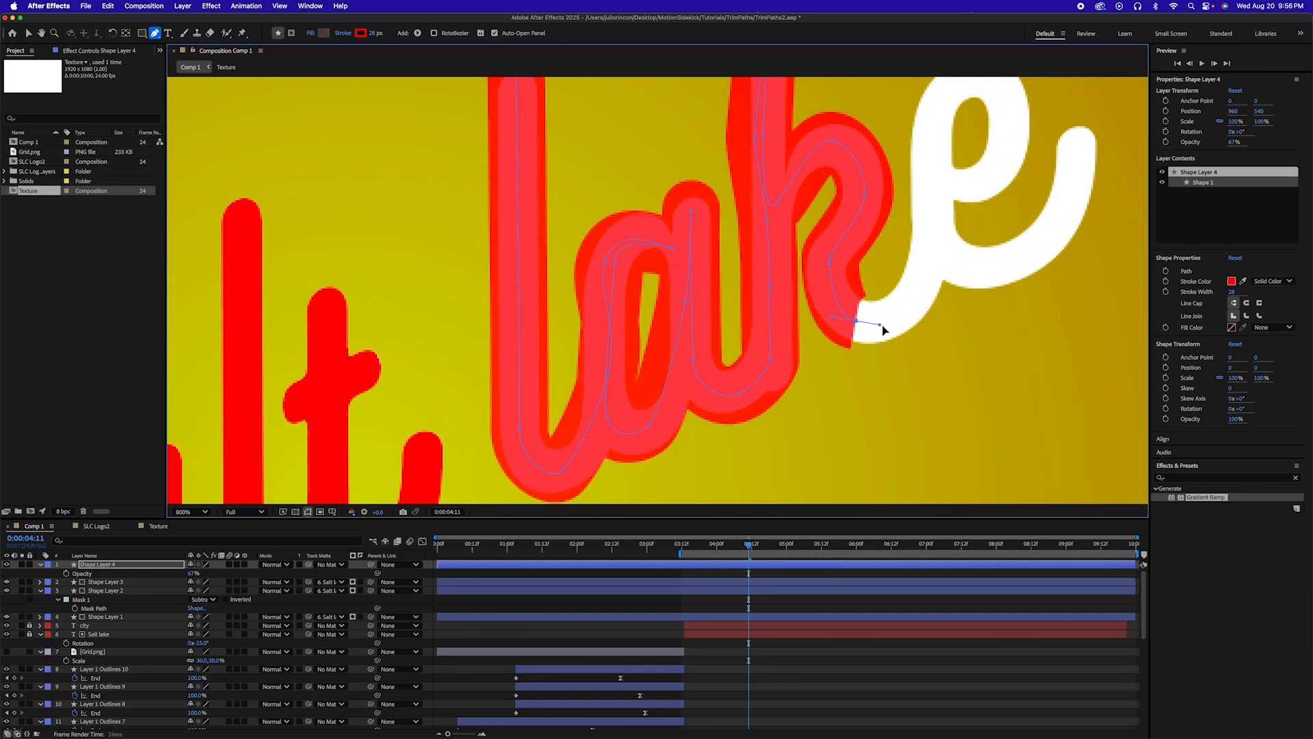
Continue the path from the k around the e's loop to the end of its tail
{"action": "left_click_drag", "start_coordinate": [917, 282], "coordinate": [920, 272]}
{"action": "left_click_drag", "start_coordinate": [932, 207], "coordinate": [989, 185]}
{"action": "left_click_drag", "start_coordinate": [1005, 148], "coordinate": [973, 174]}
{"action": "left_click_drag", "start_coordinate": [949, 137], "coordinate": [924, 134]}
{"action": "left_click_drag", "start_coordinate": [893, 202], "coordinate": [891, 225]}
{"action": "left_click_drag", "start_coordinate": [920, 326], "coordinate": [954, 341]}
{"action": "left_click_drag", "start_coordinate": [1017, 288], "coordinate": [1032, 263]}
{"action": "left_click_drag", "start_coordinate": [1041, 199], "coordinate": [1041, 183]}
Start a new stroked shape path at the c of "city" and lower that layer's opacity to 65%
{"action": "mouse_move", "coordinate": [547, 486]}
{"action": "left_mouse_down"}
{"action": "mouse_move", "coordinate": [668, 284]}
{"action": "mouse_move", "coordinate": [664, 227]}
{"action": "left_mouse_up"}
{"action": "left_click", "coordinate": [642, 578]}
{"action": "left_click", "coordinate": [660, 296]}
{"action": "left_click_drag", "start_coordinate": [621, 228], "coordinate": [612, 245]}
{"action": "key", "text": "t"}
{"action": "left_click_drag", "start_coordinate": [195, 573], "coordinate": [171, 574]}
Trace the c's curve and carry the path up to the top of the i's stem
{"action": "left_click_drag", "start_coordinate": [621, 227], "coordinate": [613, 234]}
{"action": "left_click_drag", "start_coordinate": [593, 338], "coordinate": [594, 366]}
{"action": "left_click_drag", "start_coordinate": [620, 404], "coordinate": [633, 414]}
{"action": "left_click_drag", "start_coordinate": [686, 406], "coordinate": [712, 393]}
{"action": "left_click_drag", "start_coordinate": [720, 336], "coordinate": [726, 307]}
{"action": "left_click_drag", "start_coordinate": [737, 238], "coordinate": [733, 205]}
Continue the path down the i, around its lower curve and up to the top of the t's stem
{"action": "left_click_drag", "start_coordinate": [749, 353], "coordinate": [776, 371]}
{"action": "left_click_drag", "start_coordinate": [801, 328], "coordinate": [808, 306]}
{"action": "left_click_drag", "start_coordinate": [816, 232], "coordinate": [760, 357]}
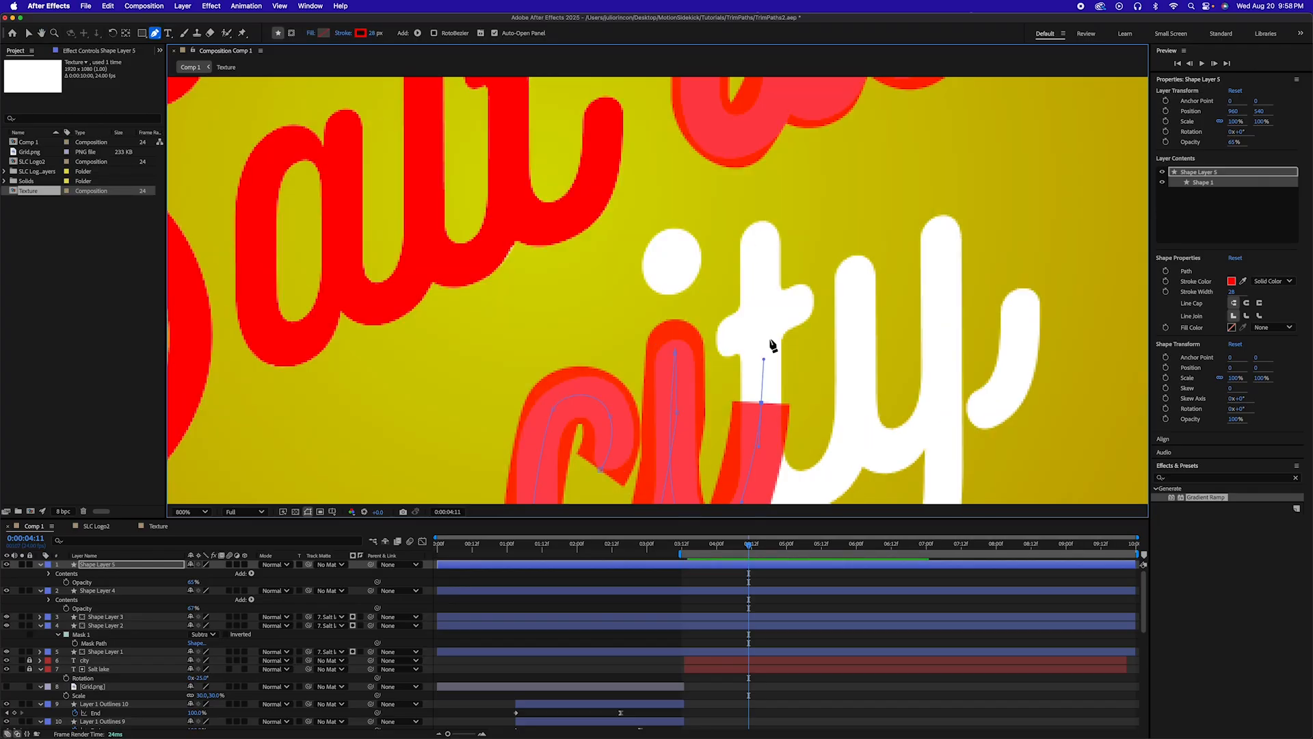
{"action": "left_click", "coordinate": [766, 228]}
{"action": "left_click_drag", "start_coordinate": [773, 418], "coordinate": [756, 345]}
{"action": "left_click_drag", "start_coordinate": [748, 156], "coordinate": [734, 156]}
{"action": "left_click_drag", "start_coordinate": [739, 286], "coordinate": [737, 282]}
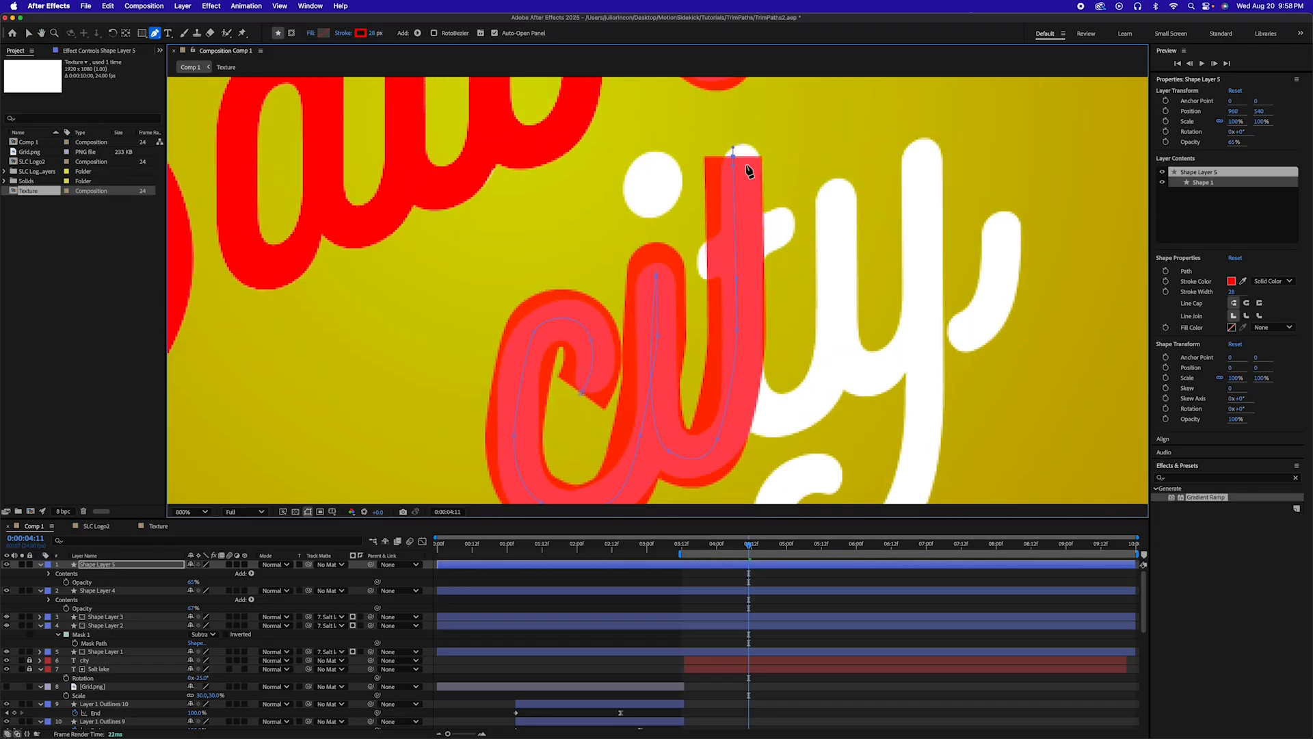
Trace back down the t's stem, around its lower curve and up to the top of the y's first stem
{"action": "left_click_drag", "start_coordinate": [745, 180], "coordinate": [744, 196]}
{"action": "left_click", "coordinate": [711, 234]}
{"action": "left_click_drag", "start_coordinate": [742, 337], "coordinate": [749, 391]}
{"action": "left_click_drag", "start_coordinate": [780, 414], "coordinate": [801, 407]}
{"action": "mouse_move", "coordinate": [822, 364]}
{"action": "left_mouse_down"}
{"action": "mouse_move", "coordinate": [842, 275]}
{"action": "mouse_move", "coordinate": [845, 342]}
{"action": "left_mouse_up"}
{"action": "left_click", "coordinate": [835, 231]}
{"action": "left_click", "coordinate": [838, 204]}
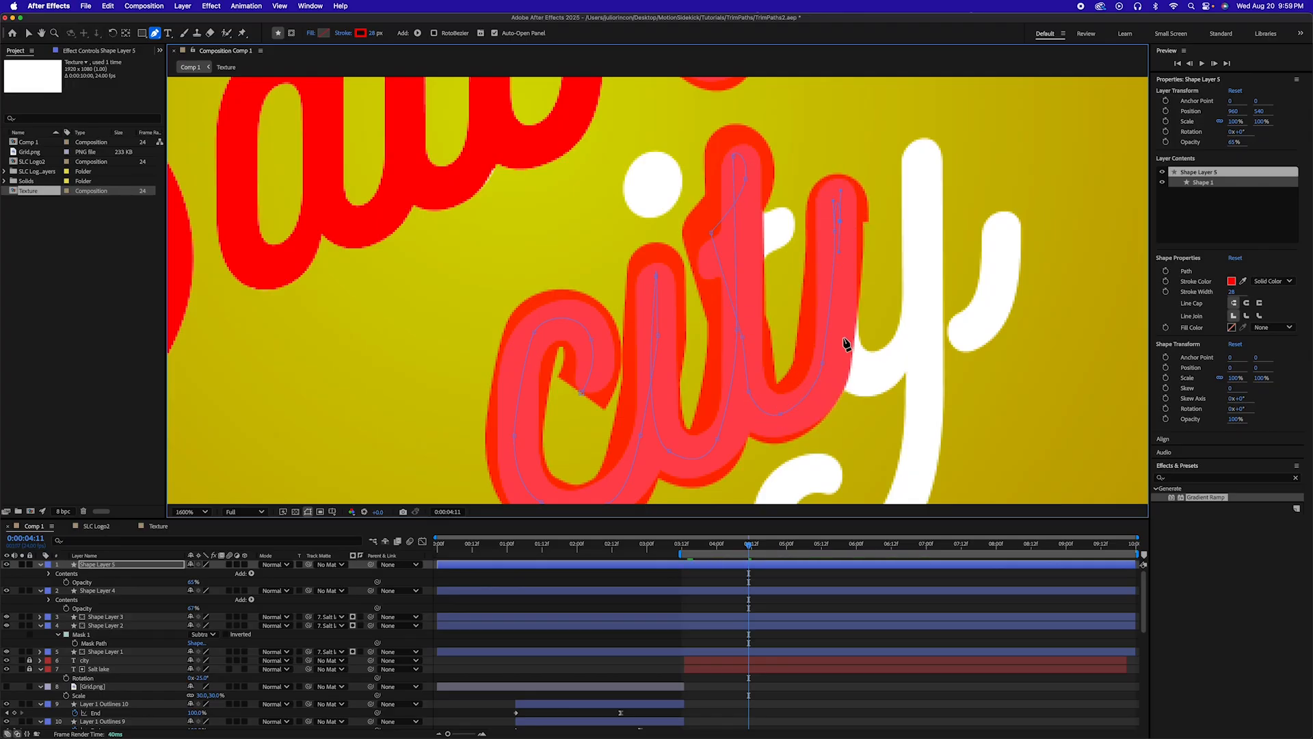
Extend the path through the y's cup and up to the top of its second stem
{"action": "scroll", "coordinate": [844, 342], "scroll_direction": "down", "scroll_amount": 1}
{"action": "left_click", "coordinate": [679, 342]}
{"action": "scroll", "coordinate": [679, 342], "scroll_direction": "up", "scroll_amount": 1}
{"action": "left_click_drag", "start_coordinate": [731, 276], "coordinate": [728, 262]}
{"action": "left_click", "coordinate": [726, 131]}
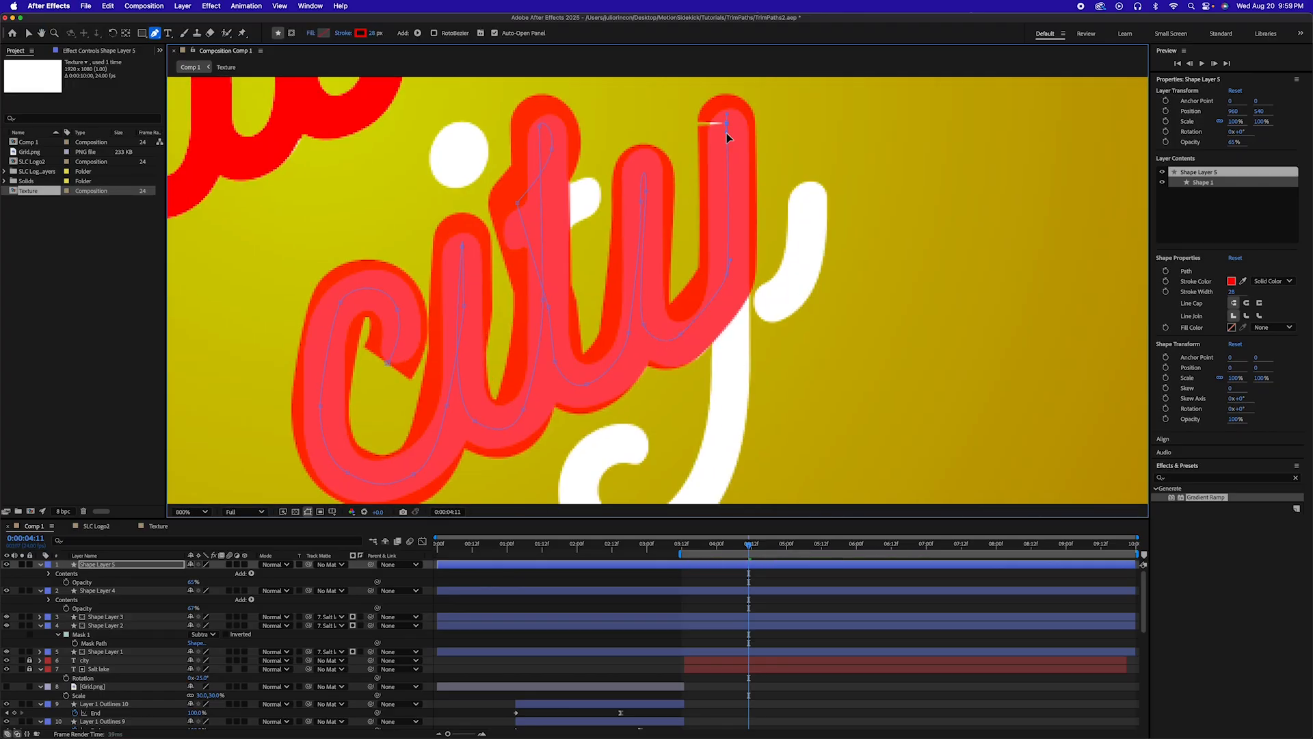
Trace the y's descender and its curled lower loop
{"action": "left_click", "coordinate": [725, 360]}
{"action": "left_click", "coordinate": [725, 409]}
{"action": "left_click_drag", "start_coordinate": [725, 410], "coordinate": [738, 285]}
{"action": "left_click_drag", "start_coordinate": [693, 401], "coordinate": [678, 411]}
{"action": "left_click_drag", "start_coordinate": [627, 414], "coordinate": [616, 411]}
{"action": "left_click_drag", "start_coordinate": [589, 364], "coordinate": [640, 316]}
{"action": "left_click", "coordinate": [664, 323]}
Carry the path from the y's loop across the stem and up to the tip of its exit stroke
{"action": "left_click_drag", "start_coordinate": [767, 274], "coordinate": [597, 457]}
{"action": "left_click_drag", "start_coordinate": [327, 223], "coordinate": [609, 279]}
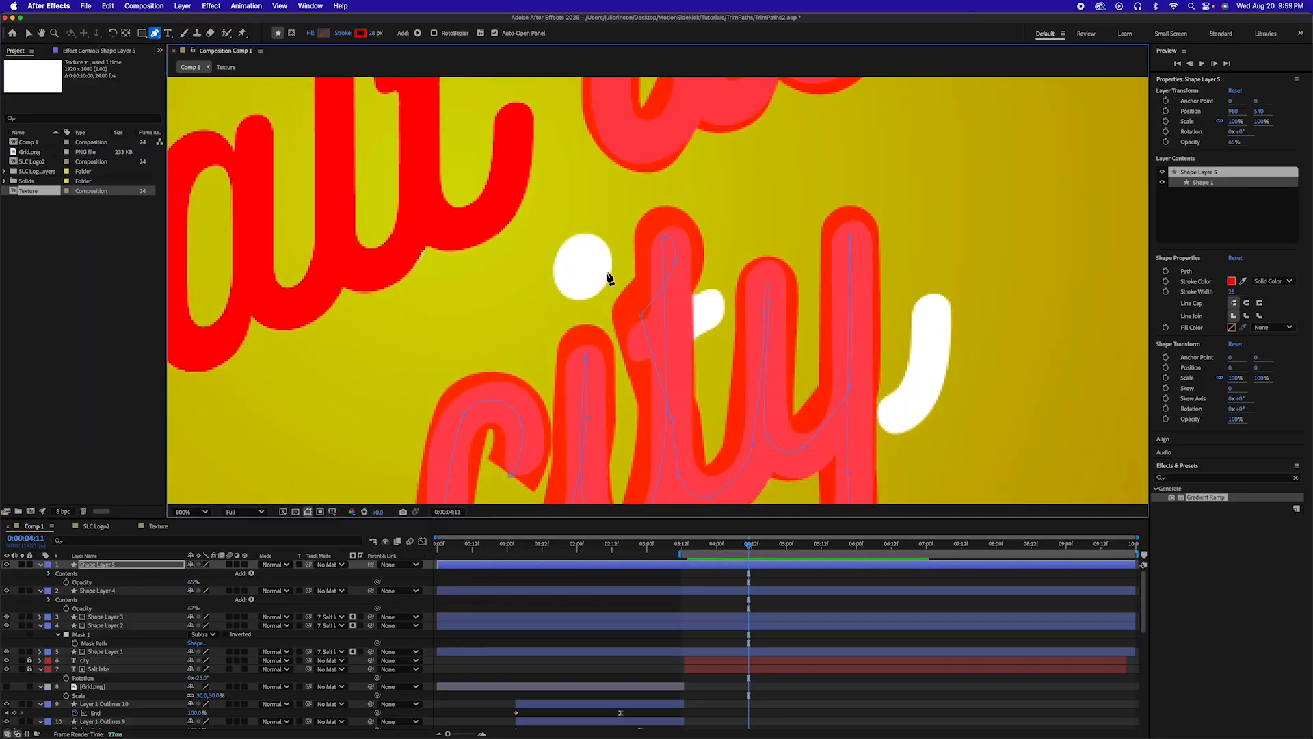
{"action": "left_click_drag", "start_coordinate": [884, 428], "coordinate": [833, 264]}
{"action": "left_click", "coordinate": [832, 258]}
{"action": "left_click_drag", "start_coordinate": [878, 198], "coordinate": [809, 243]}
{"action": "left_click_drag", "start_coordinate": [809, 243], "coordinate": [812, 216]}
{"action": "left_click", "coordinate": [810, 166]}
Subtract the stray stroke at the t's crossbar with a mask on Shape Layer 5, and trace the i's dot and t's crossbar on new shape layers
{"action": "scroll", "coordinate": [609, 334], "scroll_direction": "down", "scroll_amount": 2}
{"action": "scroll", "coordinate": [609, 335], "scroll_direction": "up", "scroll_amount": 2}
{"action": "left_click_drag", "start_coordinate": [520, 201], "coordinate": [592, 260]}
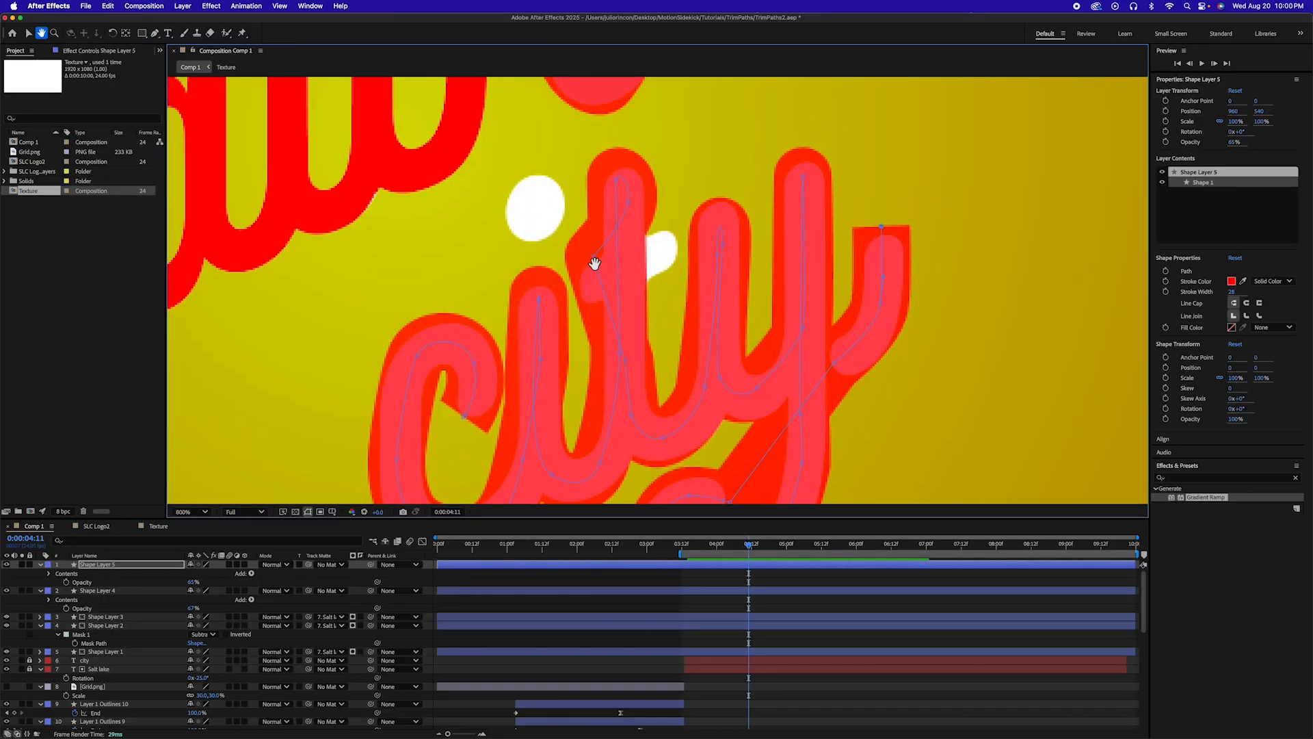
{"action": "left_click", "coordinate": [829, 642]}
{"action": "left_click", "coordinate": [786, 565]}
{"action": "left_click", "coordinate": [604, 232]}
{"action": "left_click_drag", "start_coordinate": [603, 335], "coordinate": [602, 350]}
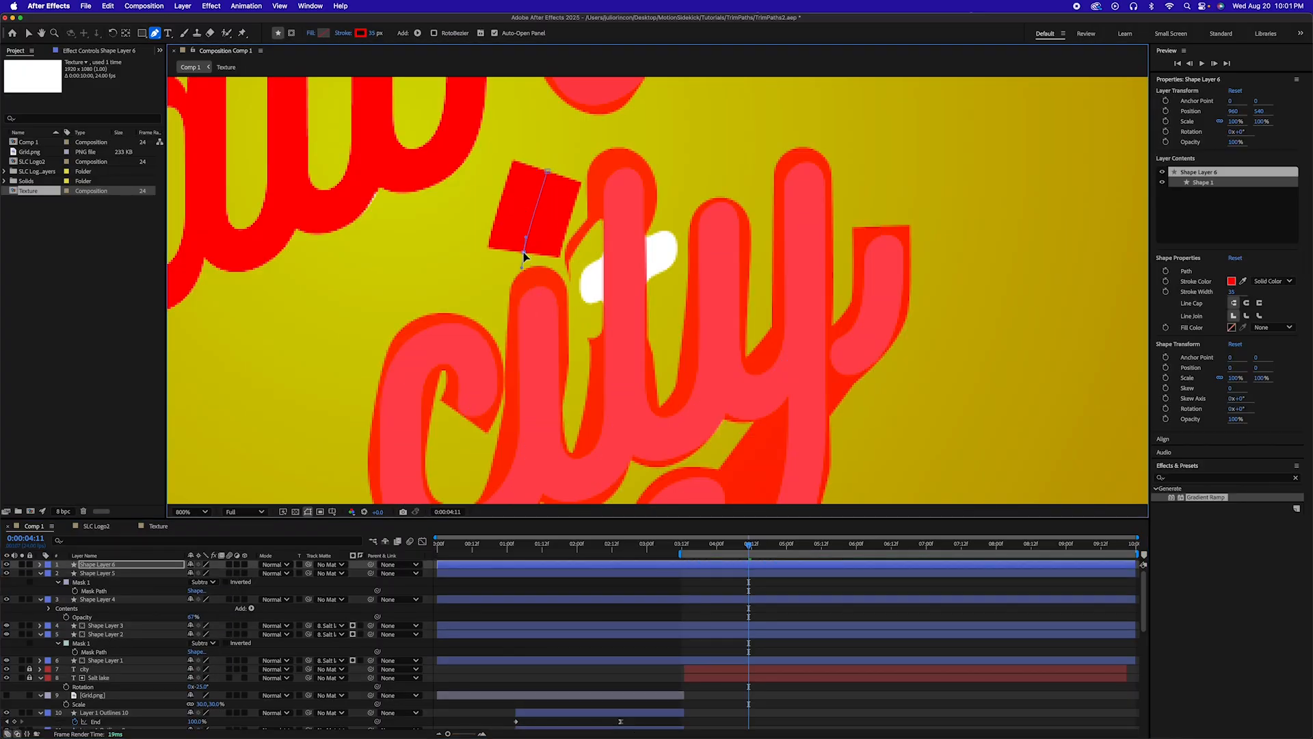
{"action": "scroll", "coordinate": [725, 417], "scroll_direction": "down", "scroll_amount": 3}
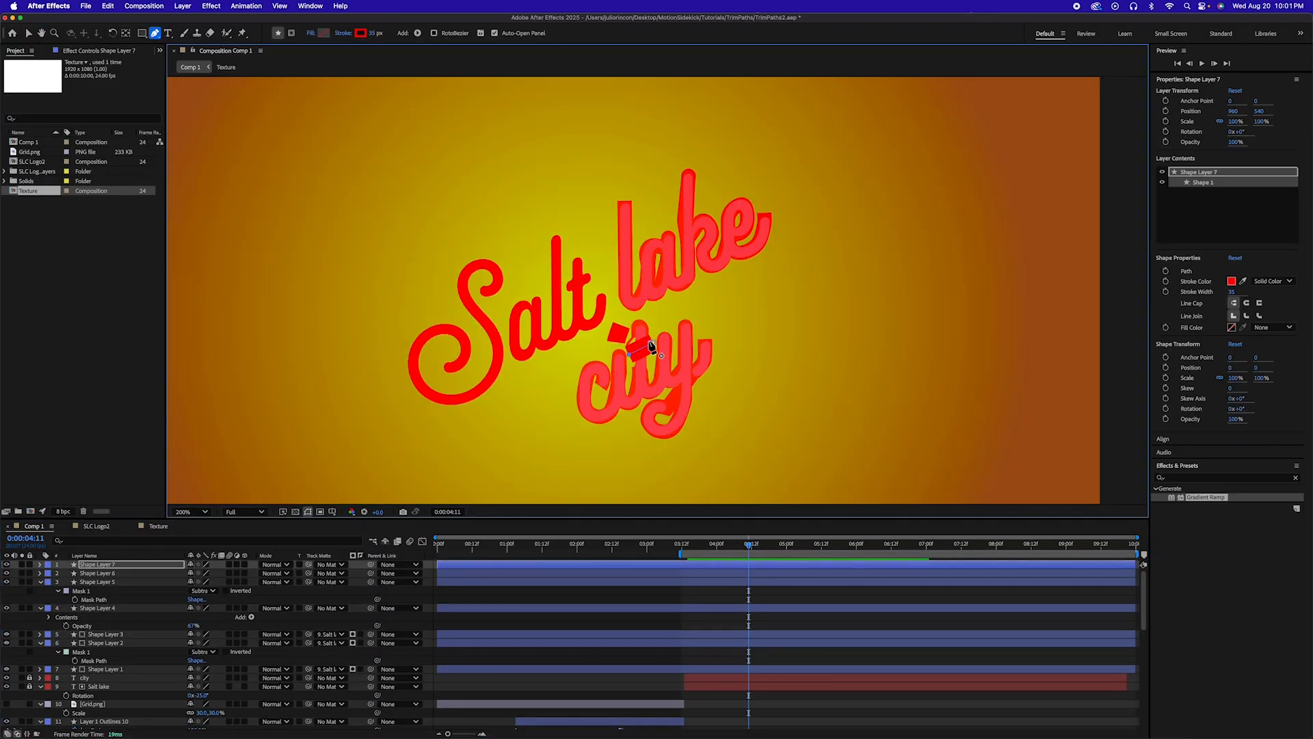
{"action": "scroll", "coordinate": [510, 346], "scroll_direction": "up", "scroll_amount": 3}
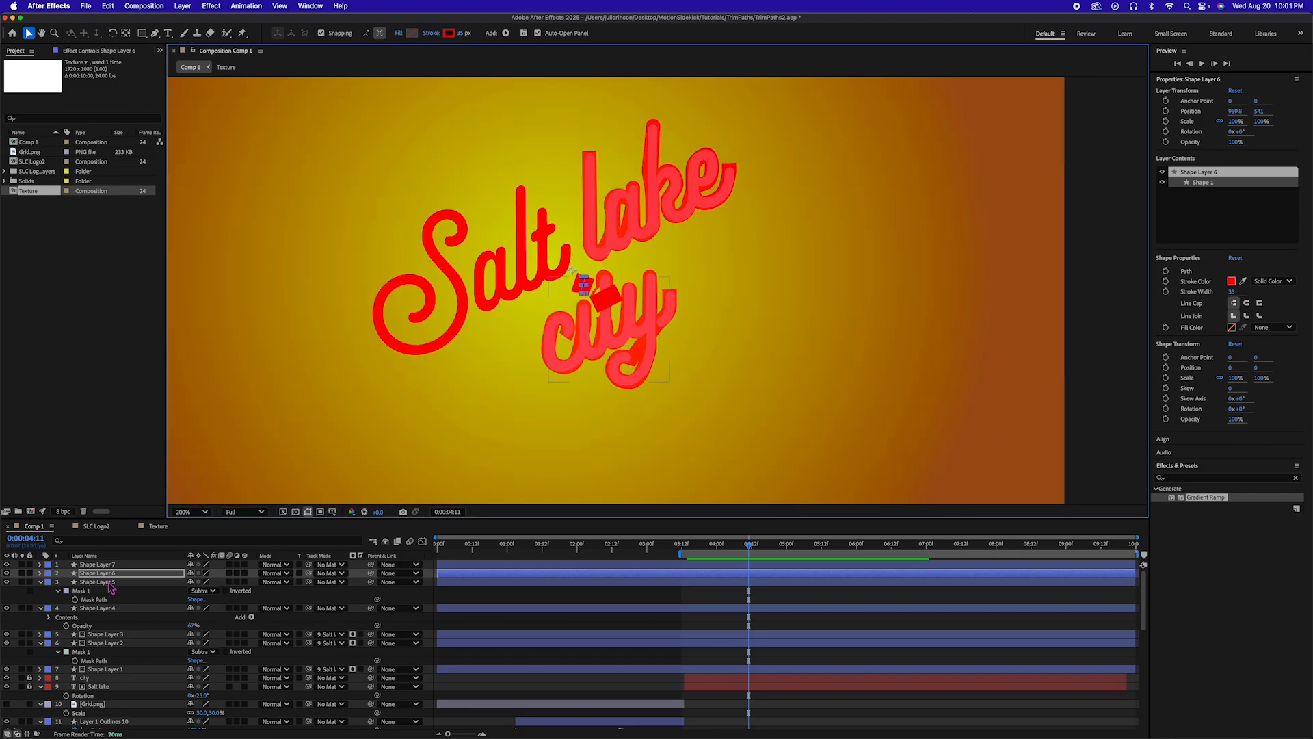
Restore Shape Layers 4 and 5 to 100% opacity and set Shape Layers 1, 2 and 3 to No Matte
{"action": "left_click", "coordinate": [482, 193]}
{"action": "left_click", "coordinate": [330, 652]}
{"action": "left_click", "coordinate": [346, 463]}
{"action": "left_click", "coordinate": [330, 625]}
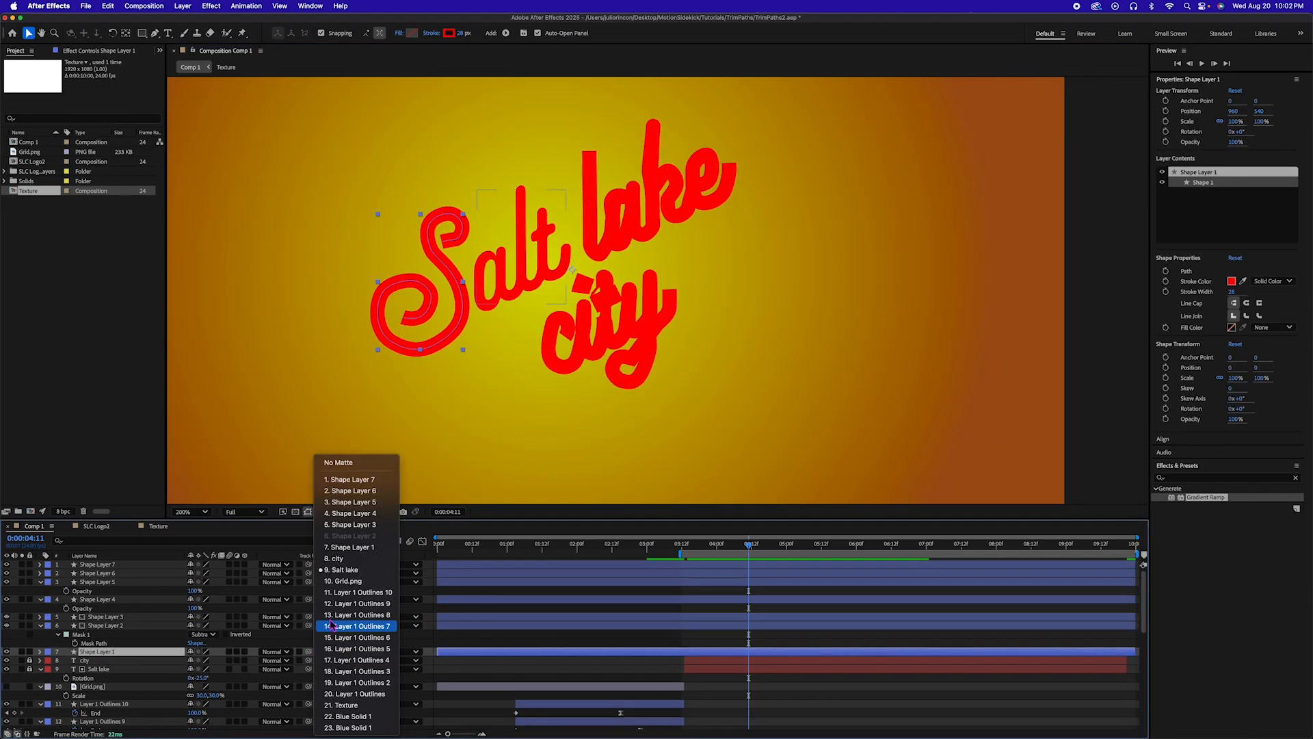
{"action": "left_click", "coordinate": [345, 463]}
{"action": "left_click", "coordinate": [330, 617]}
{"action": "left_click", "coordinate": [345, 463]}
Examine the unmatted strokes across the whole "Salt lake city" lettering at 0:00:03:14
{"action": "left_click", "coordinate": [688, 546]}
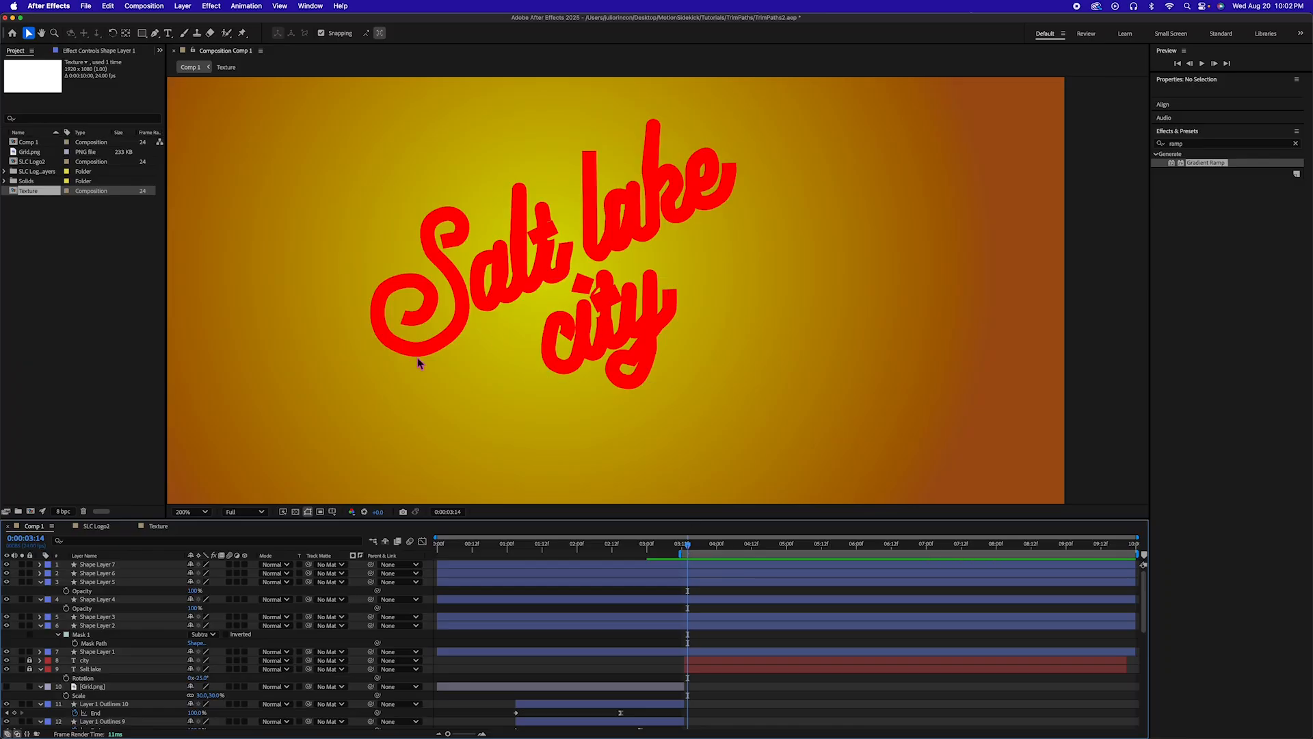
{"action": "key", "text": "period"}
{"action": "key", "text": "period"}
{"action": "key", "text": "comma"}
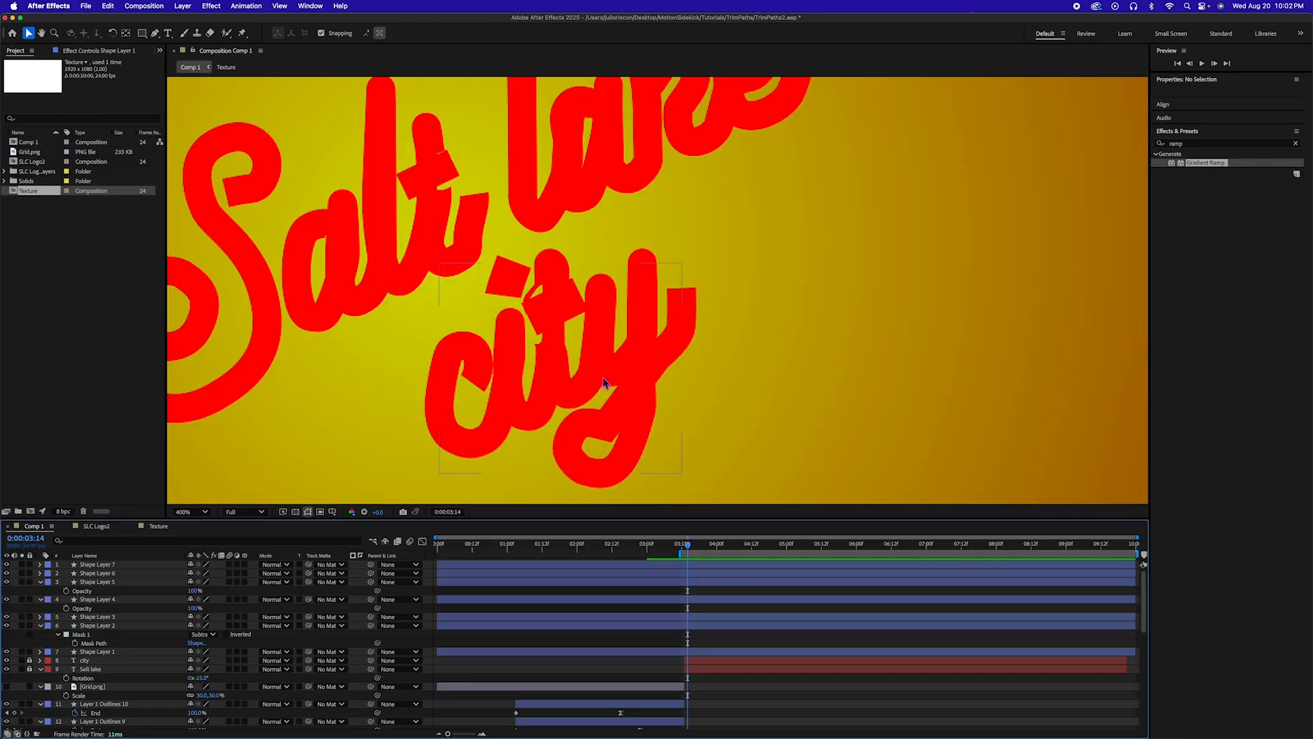
{"action": "left_click_drag", "start_coordinate": [552, 336], "coordinate": [725, 376]}
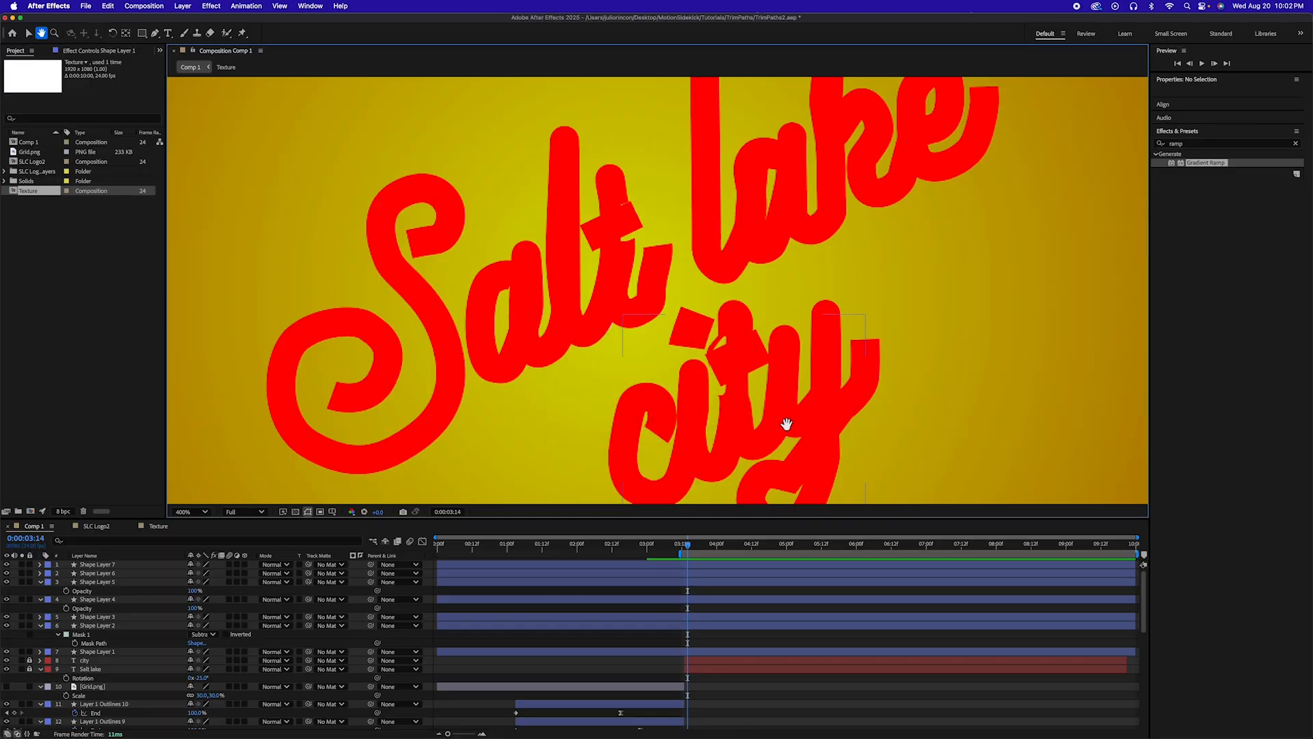
{"action": "key", "text": "comma"}
{"action": "key", "text": "comma"}
{"action": "key", "text": "period"}
{"action": "key", "text": "period"}
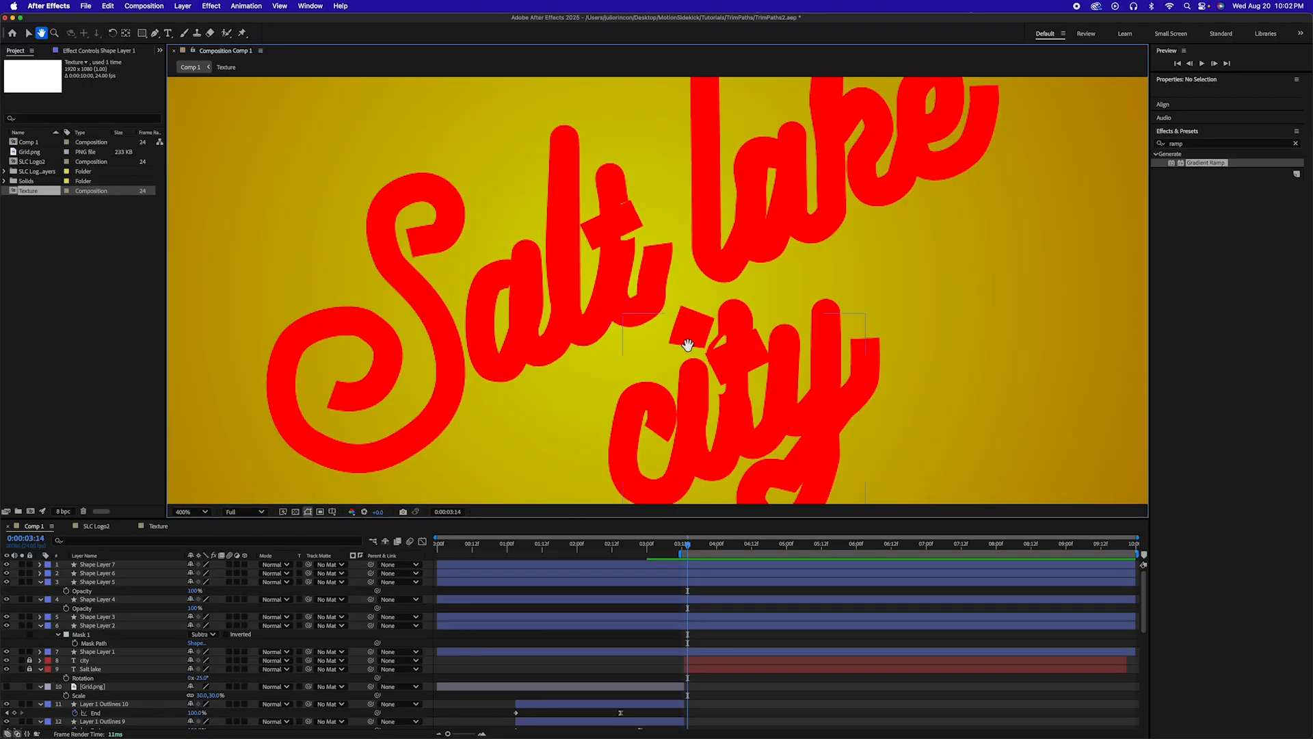
{"action": "left_click_drag", "start_coordinate": [709, 340], "coordinate": [580, 408]}
{"action": "key", "text": "v"}
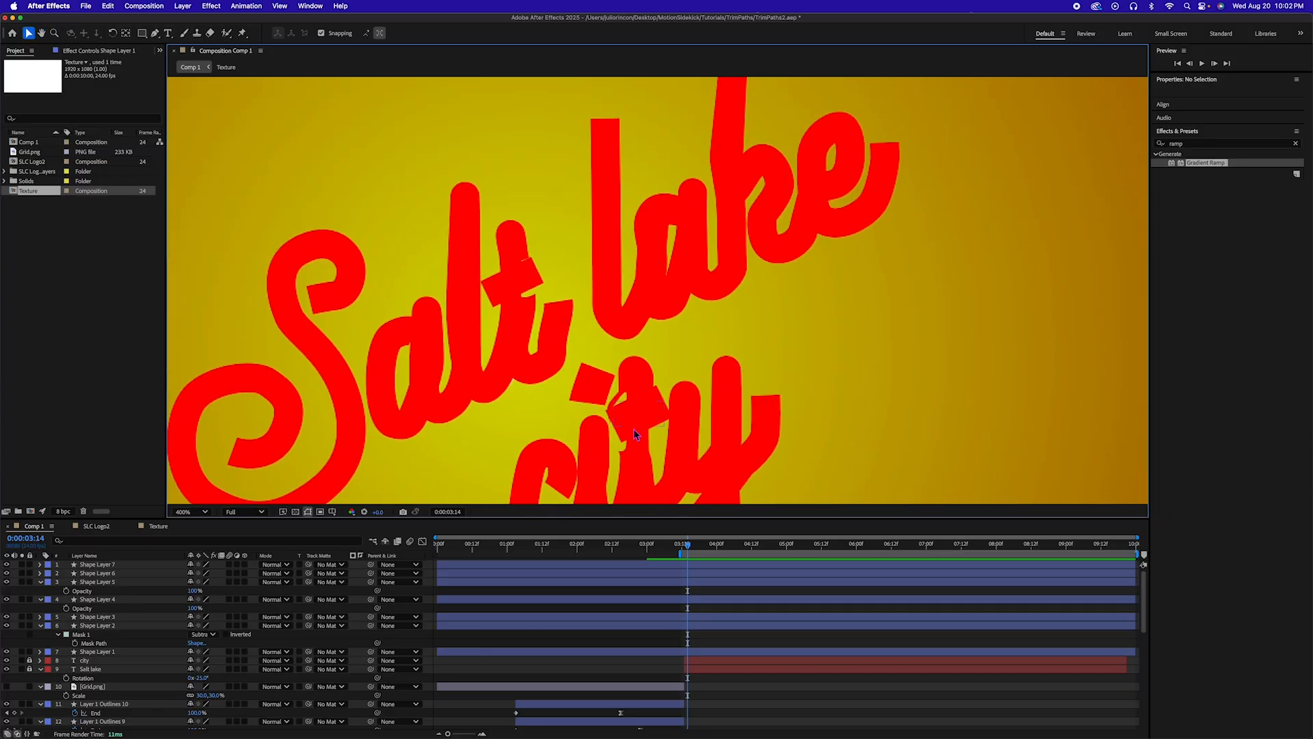
{"action": "left_click_drag", "start_coordinate": [633, 428], "coordinate": [657, 339]}
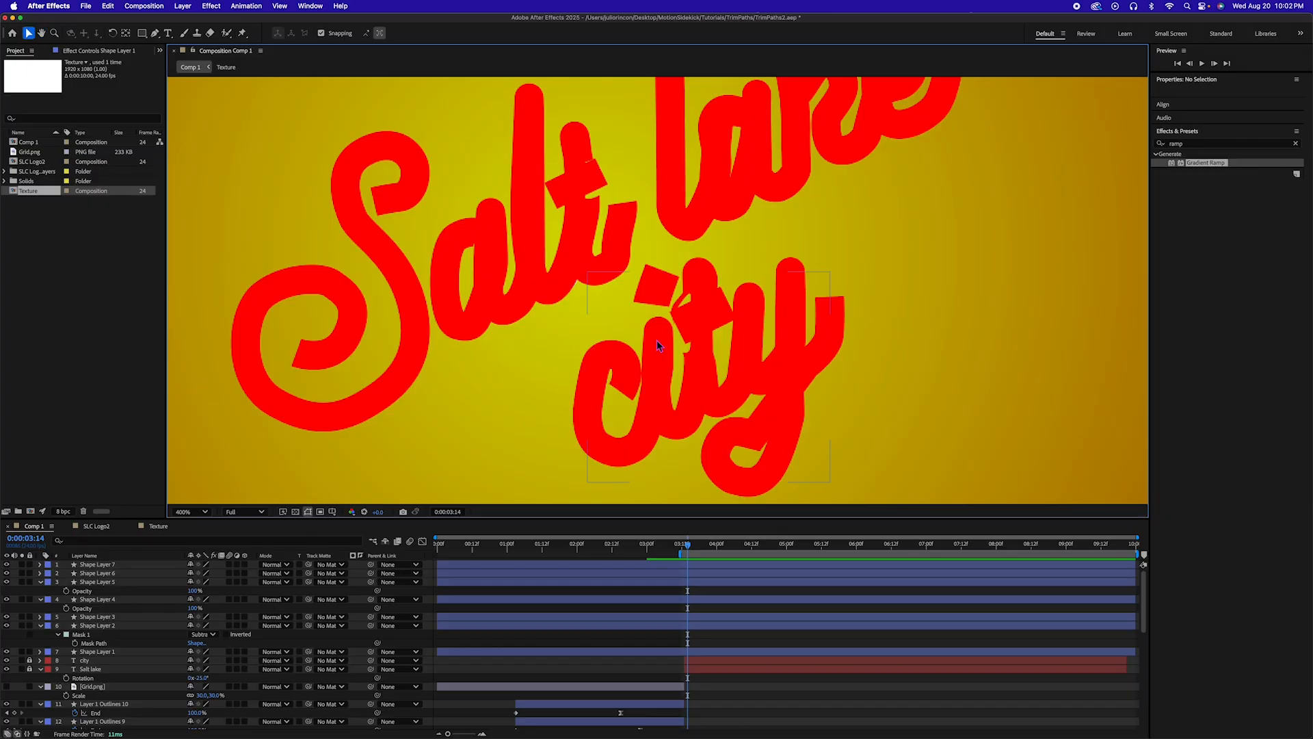
{"action": "key", "text": "comma"}
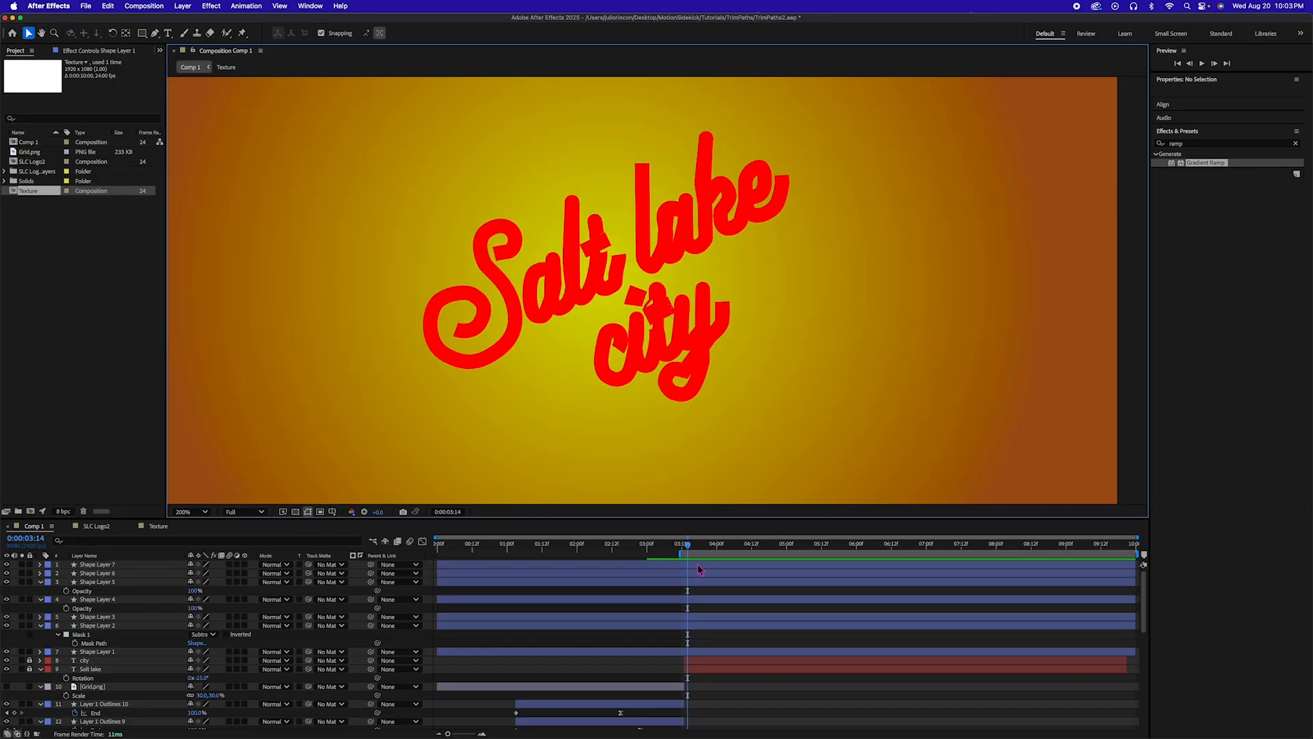
Trim the start of all seven shape layers to 0:00:03:13
{"action": "left_click_drag", "start_coordinate": [696, 564], "coordinate": [709, 653]}
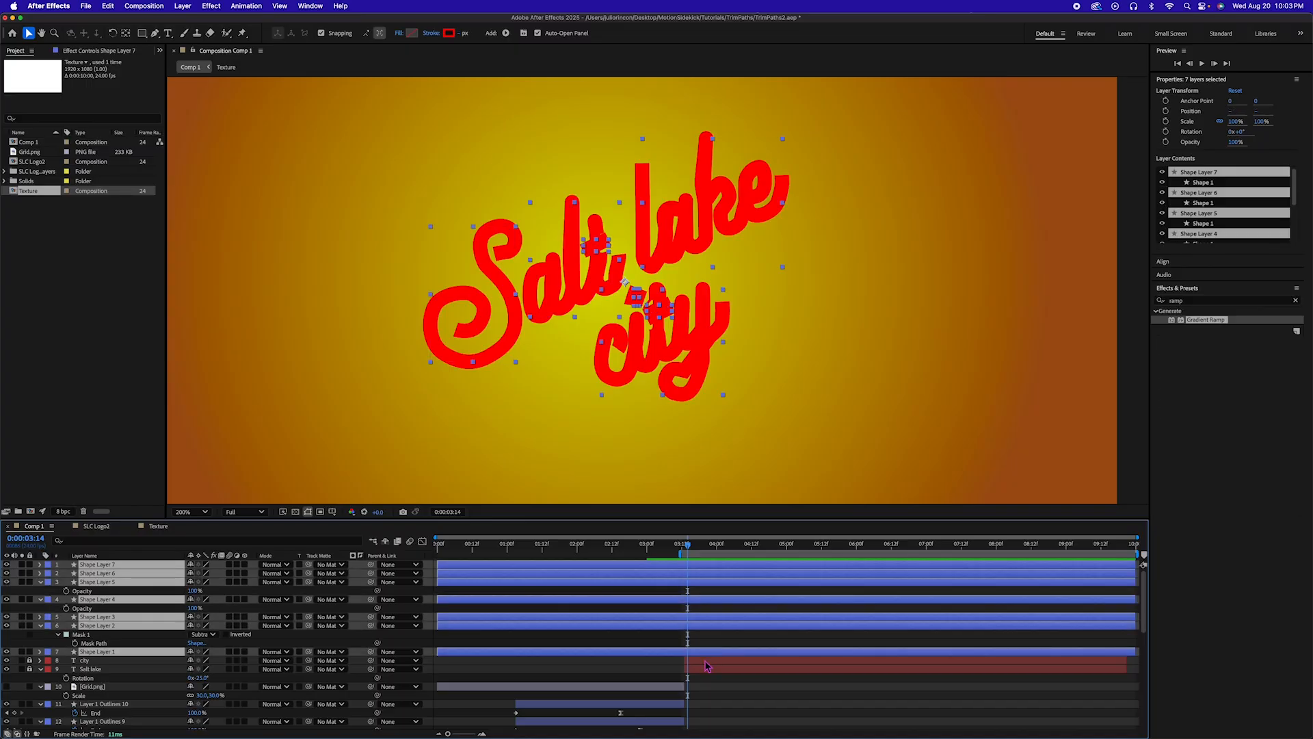
{"action": "left_click_drag", "start_coordinate": [690, 548], "coordinate": [687, 551]}
{"action": "key", "text": "alt+bracketleft"}
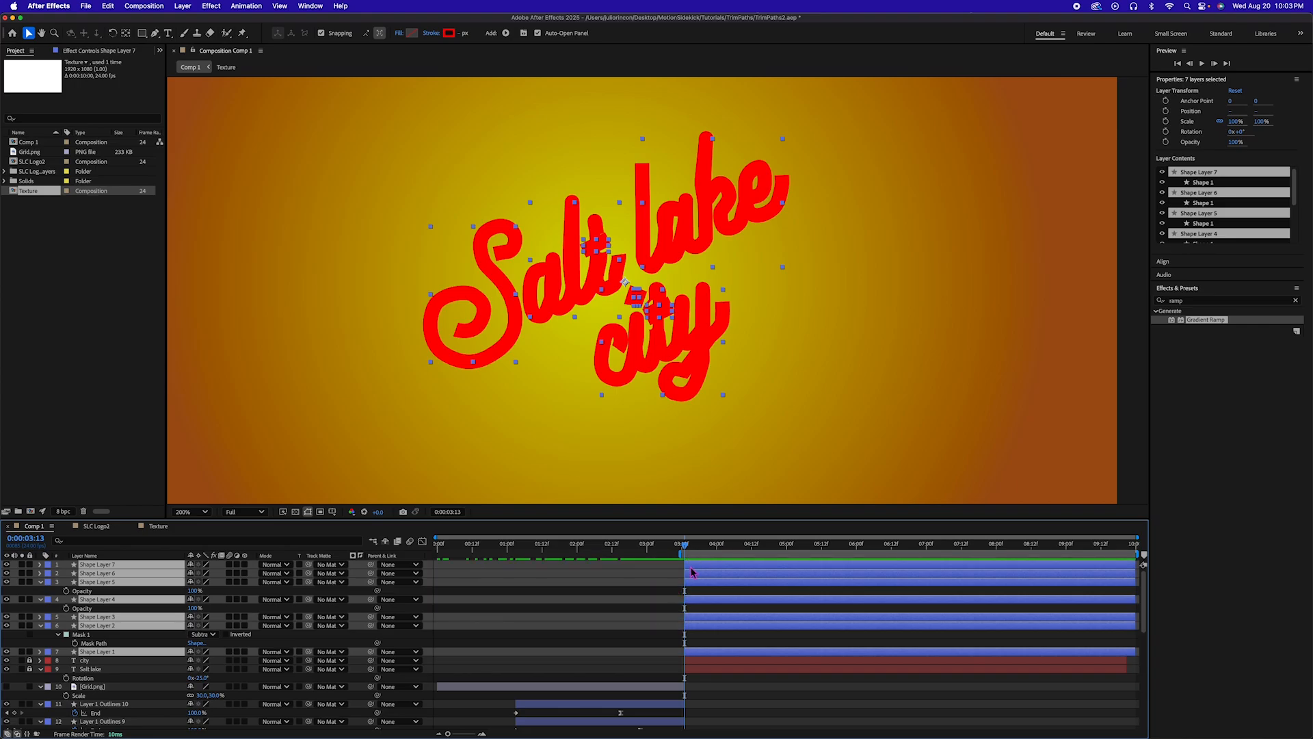
Set the Salt lake text layer as the track matte for all seven shape layers and deselect them
{"action": "left_click", "coordinate": [345, 567]}
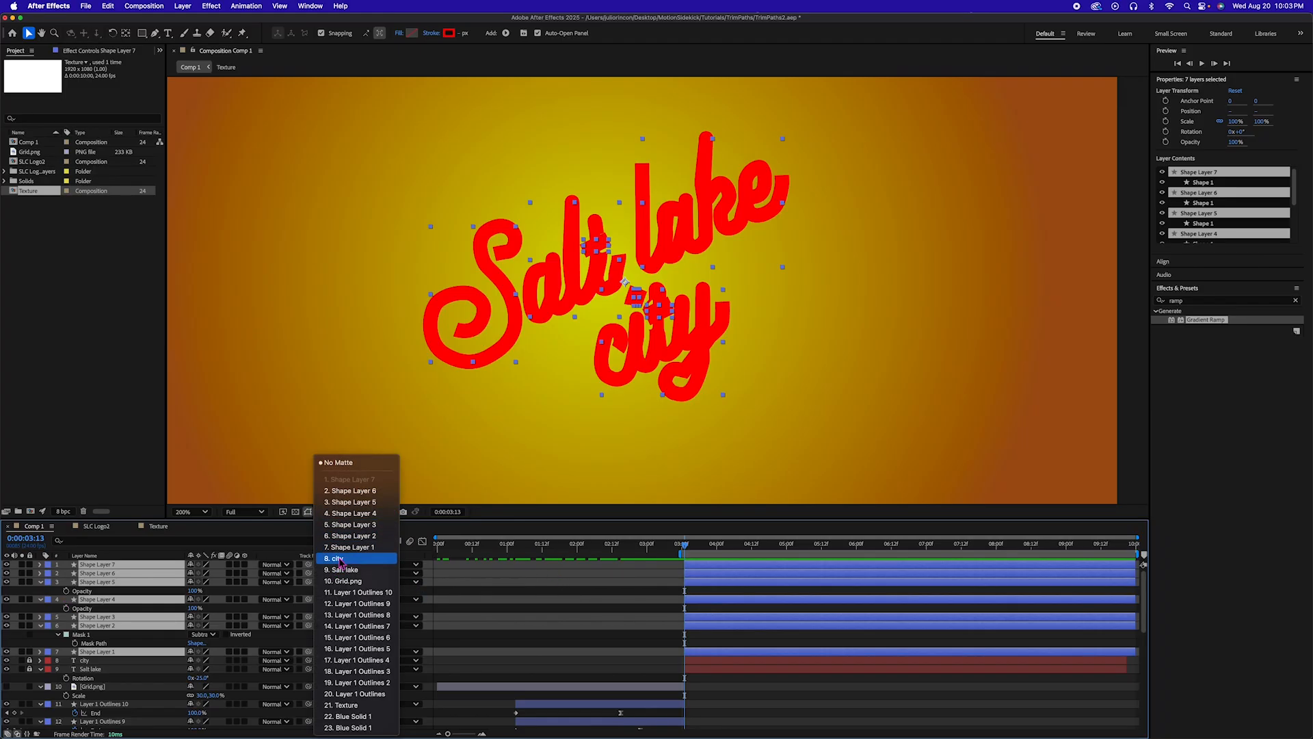
{"action": "left_click", "coordinate": [349, 570]}
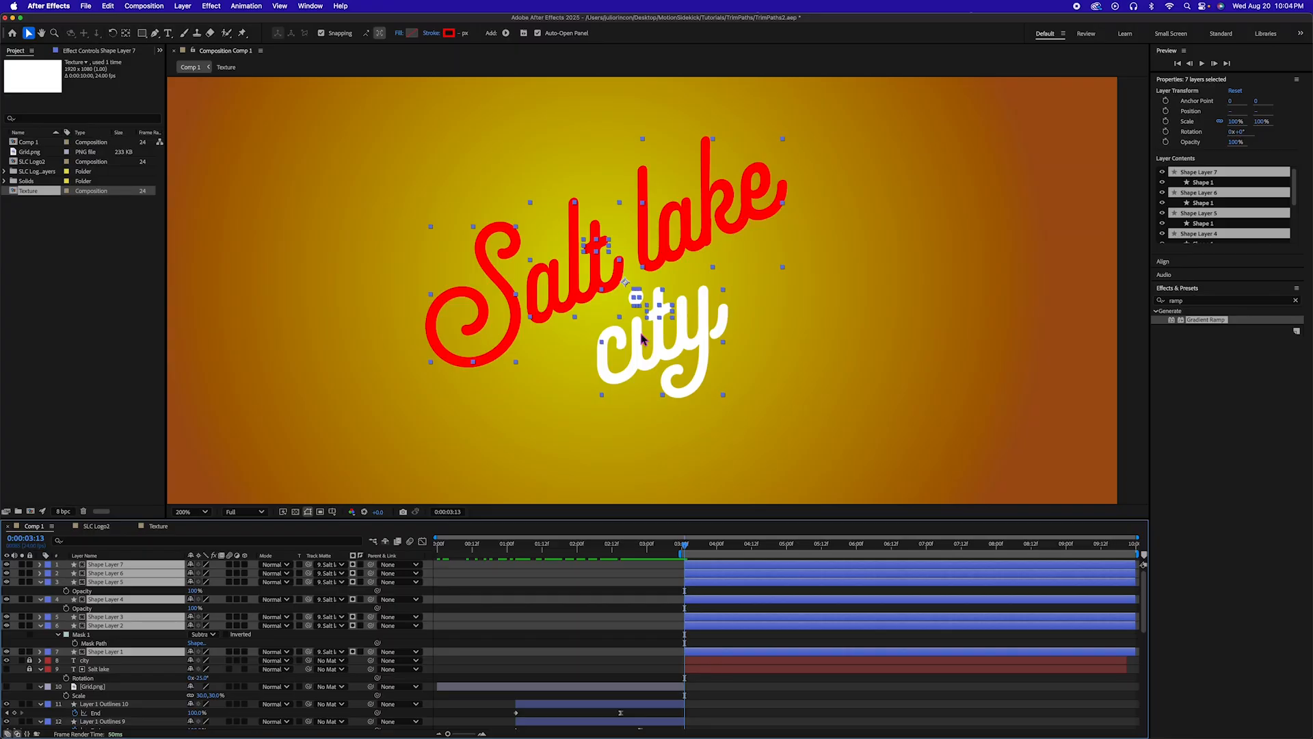
{"action": "left_click", "coordinate": [640, 587]}
Change the track matte of Shape Layers 5, 6 and 7 to the city text layer
{"action": "left_click", "coordinate": [698, 565]}
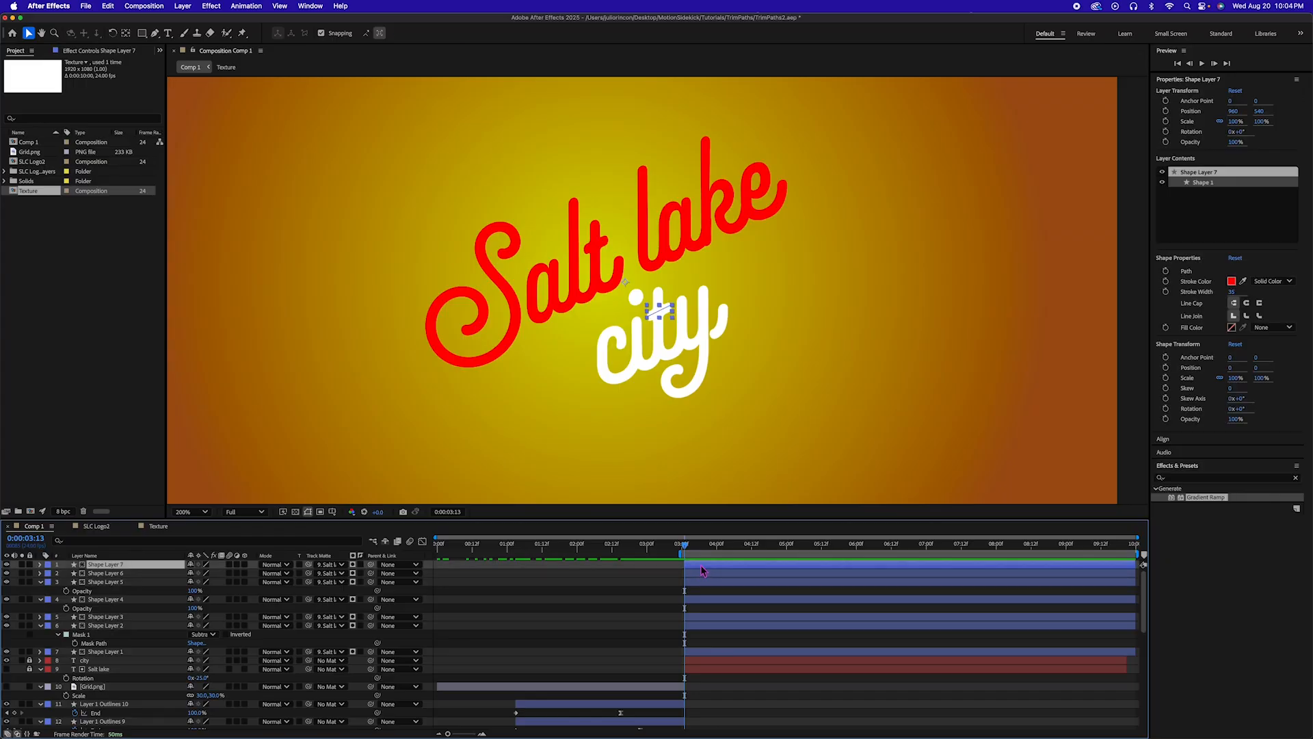
{"action": "left_click", "coordinate": [701, 574], "text": "shift"}
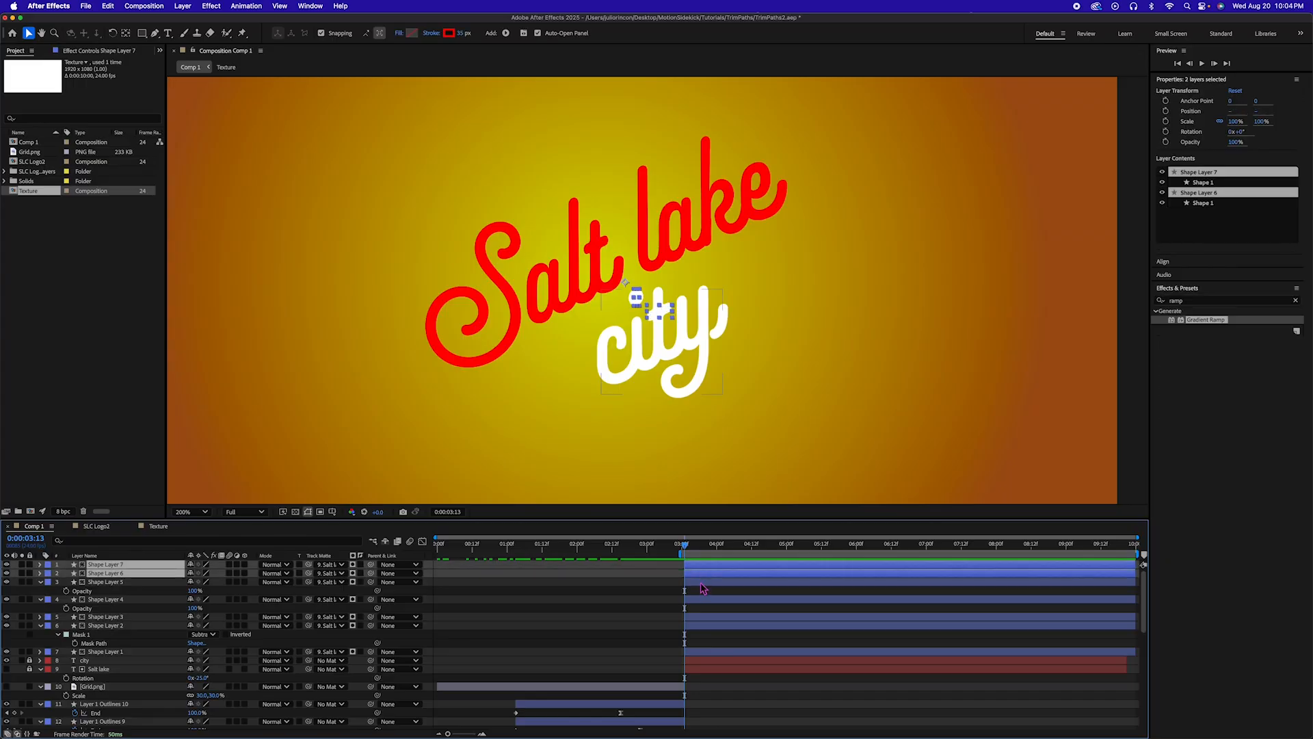
{"action": "left_click", "coordinate": [703, 583], "text": "shift"}
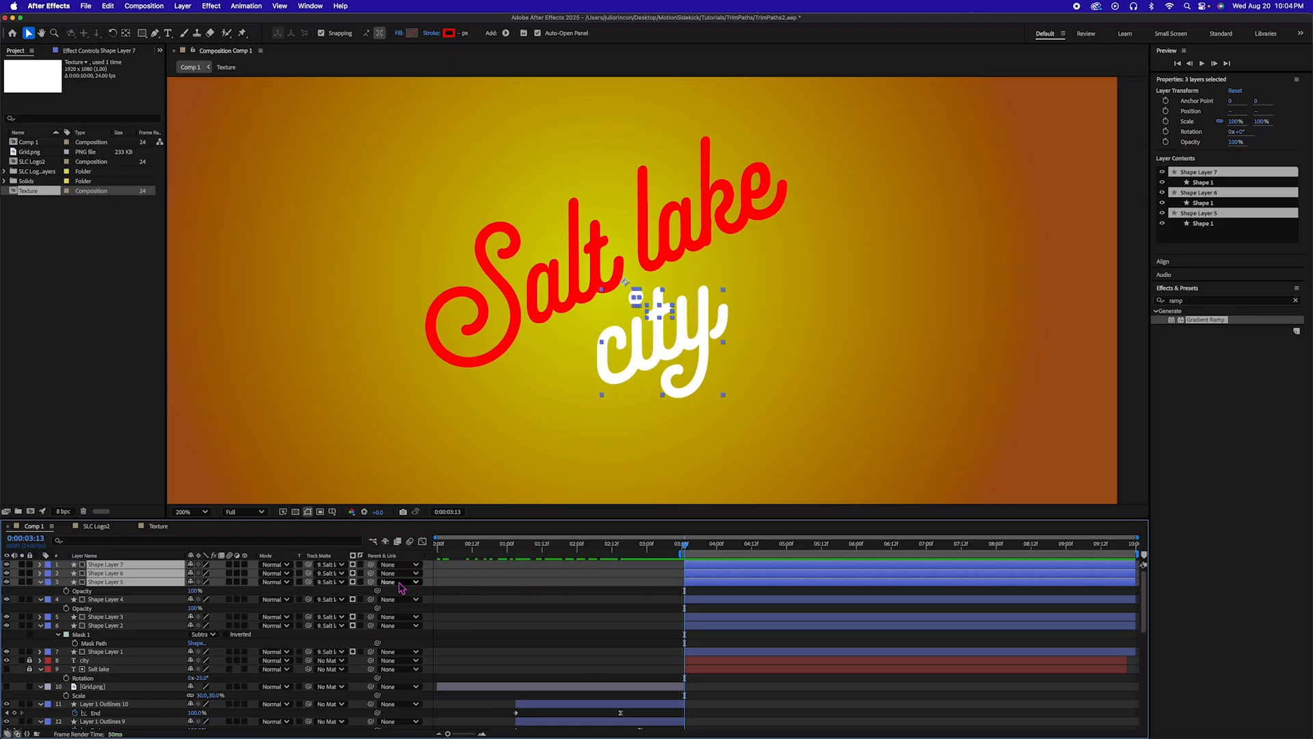
{"action": "left_click", "coordinate": [329, 582]}
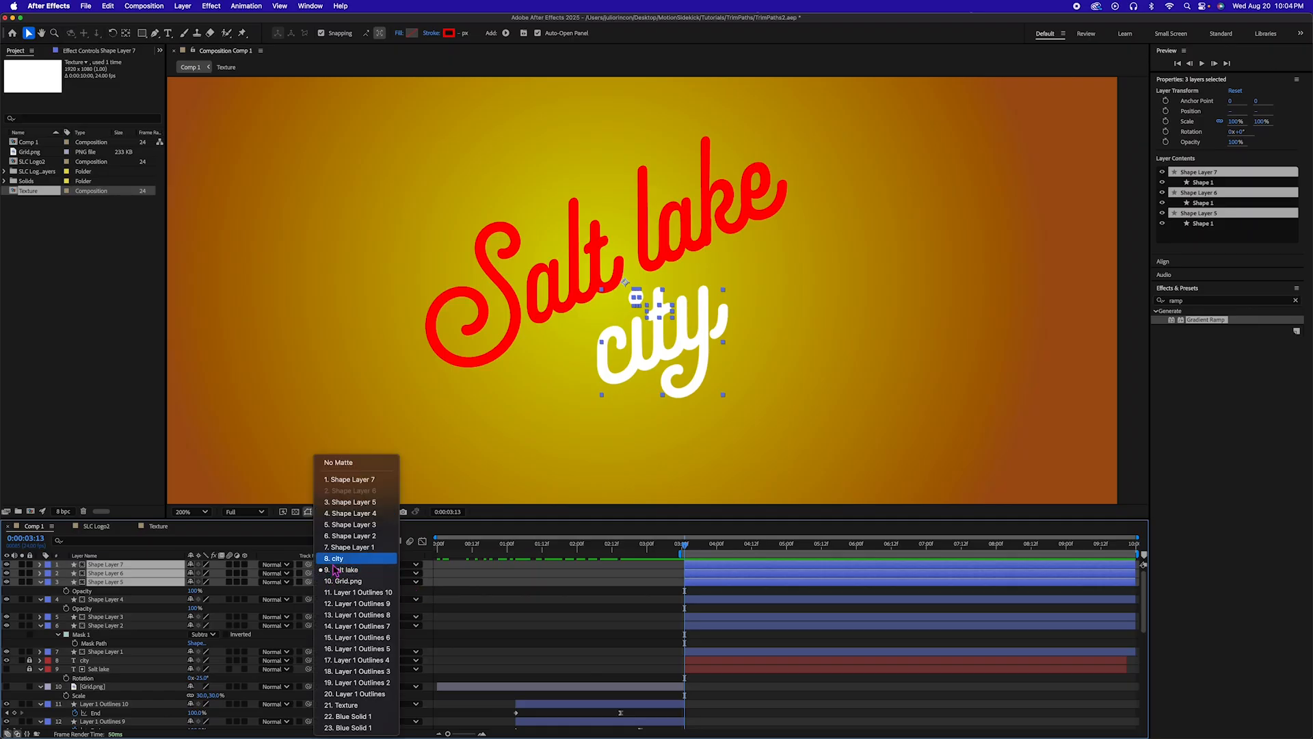
{"action": "left_click", "coordinate": [337, 562]}
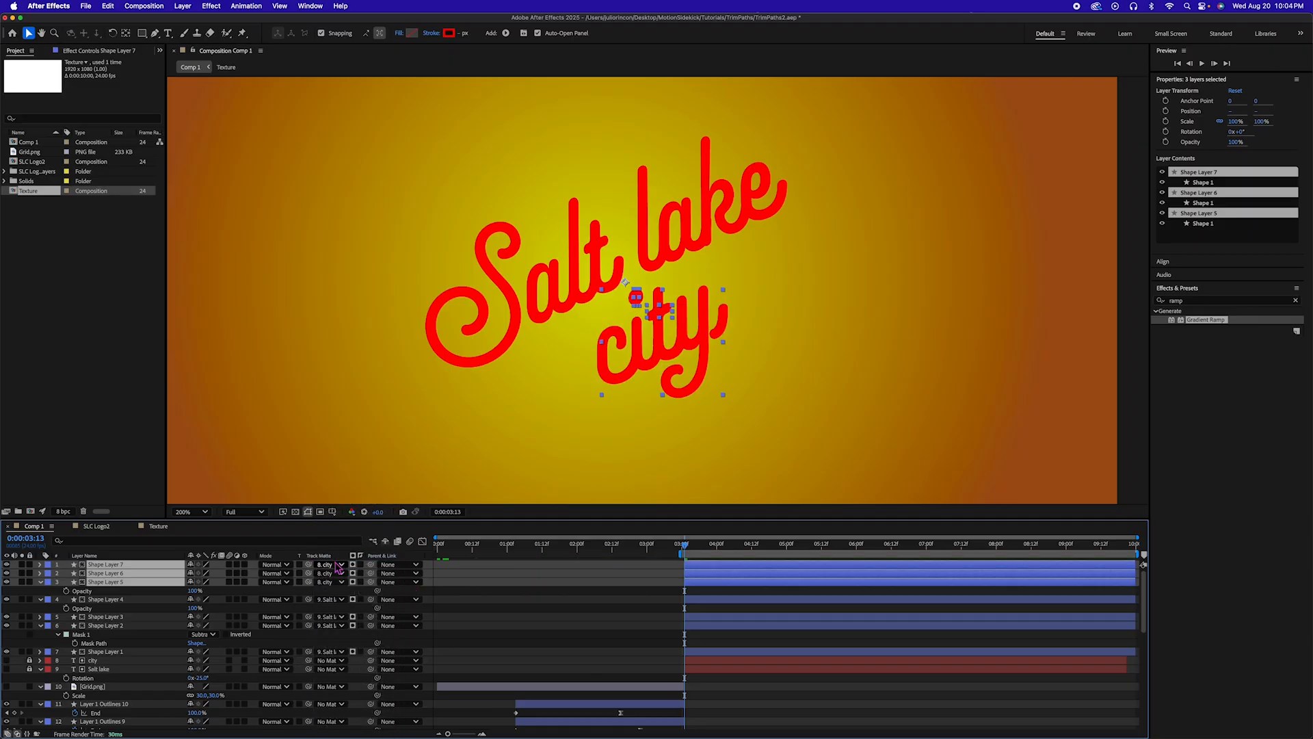
Add a Trim Paths operator to Shape Layer 7, the crossbar of the "t" in "city"
{"action": "left_click", "coordinate": [691, 581]}
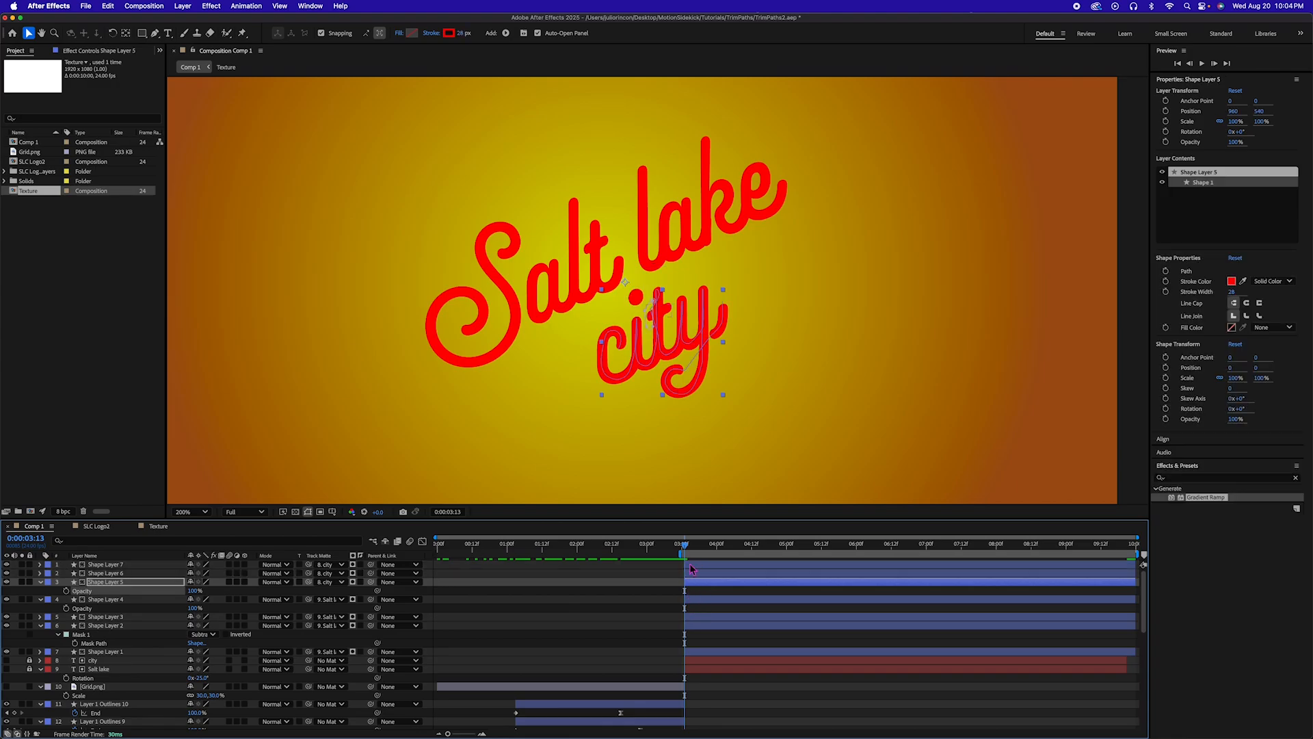
{"action": "left_click", "coordinate": [692, 566]}
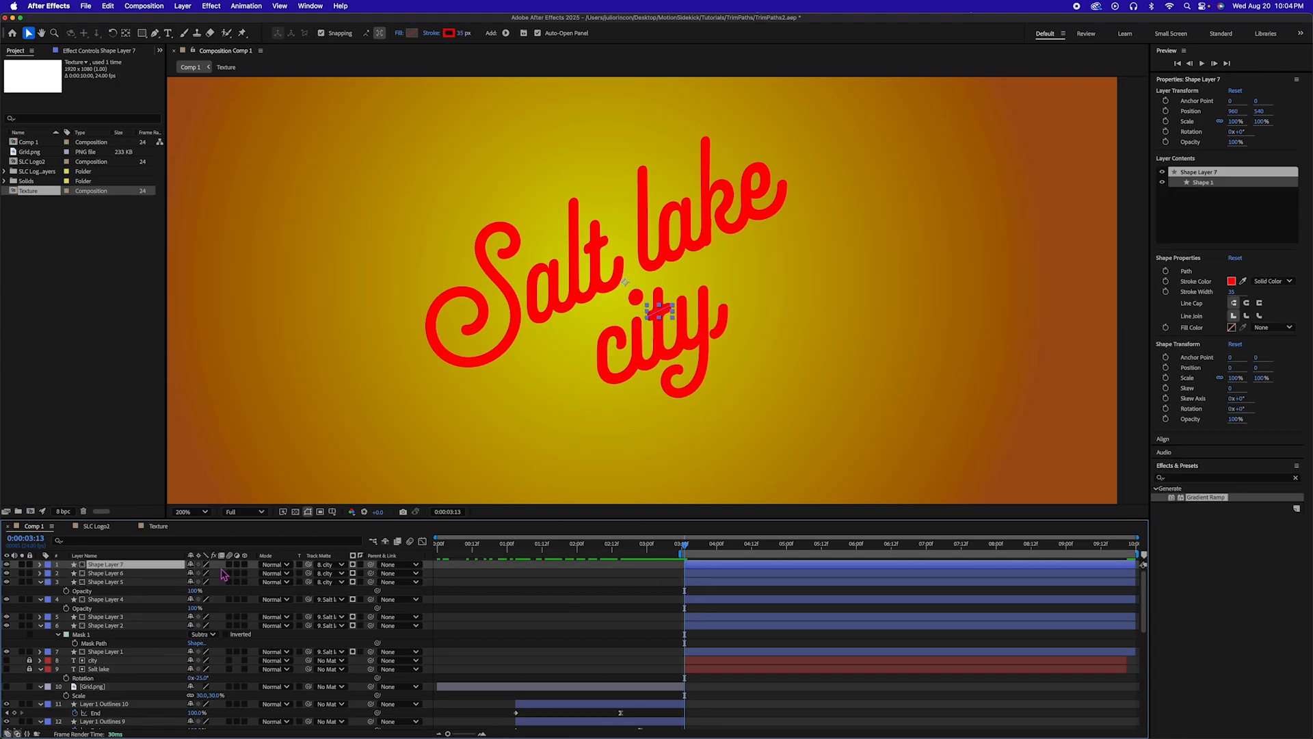
{"action": "left_click", "coordinate": [40, 565]}
{"action": "left_click", "coordinate": [49, 574]}
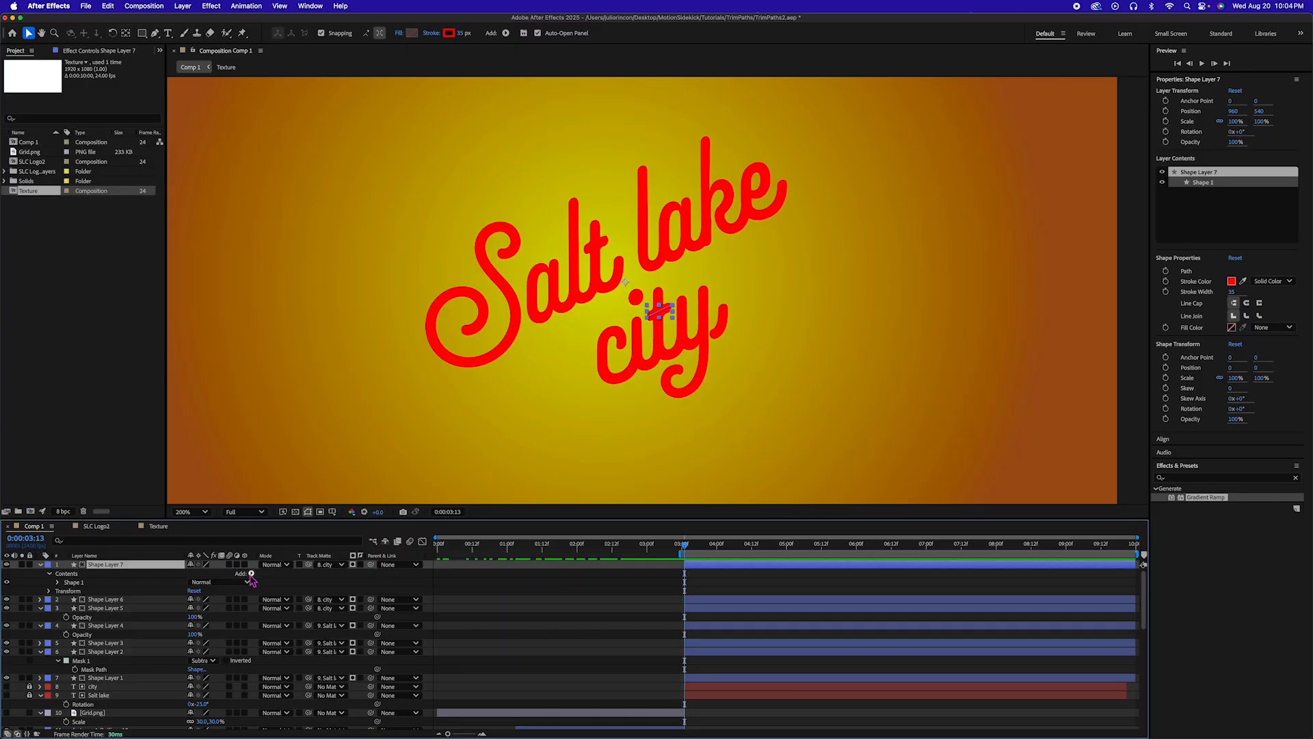
{"action": "left_click", "coordinate": [251, 573]}
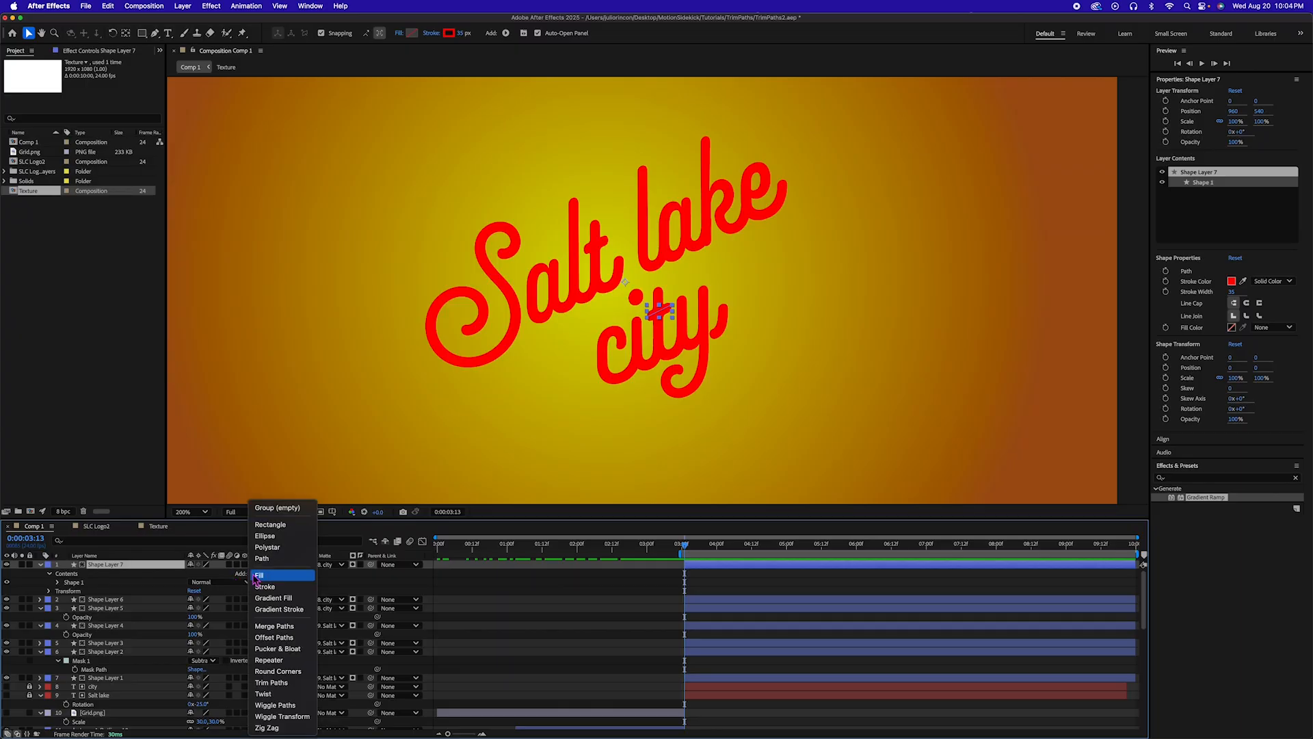
{"action": "left_click", "coordinate": [271, 683]}
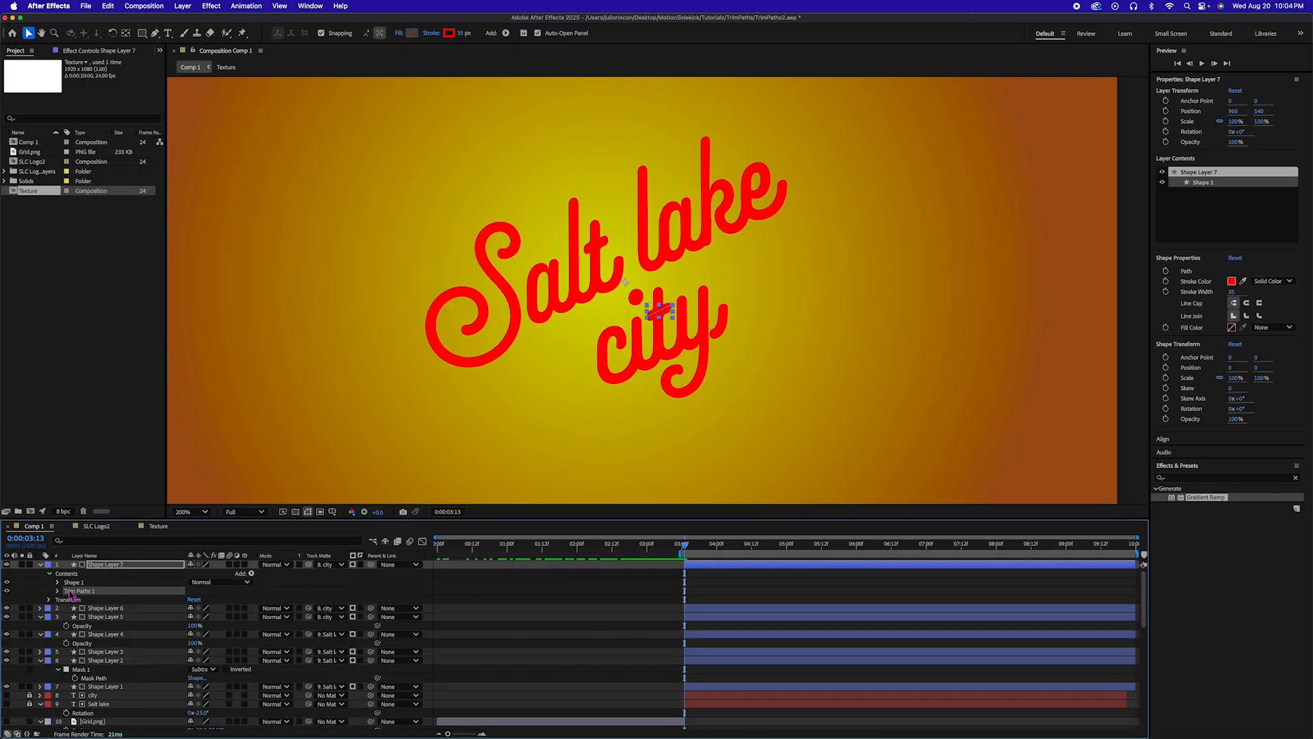
Start keyframing Shape Layer 7's Trim Paths End with a value of 0% at 0:00:03:13
{"action": "left_click", "coordinate": [58, 591]}
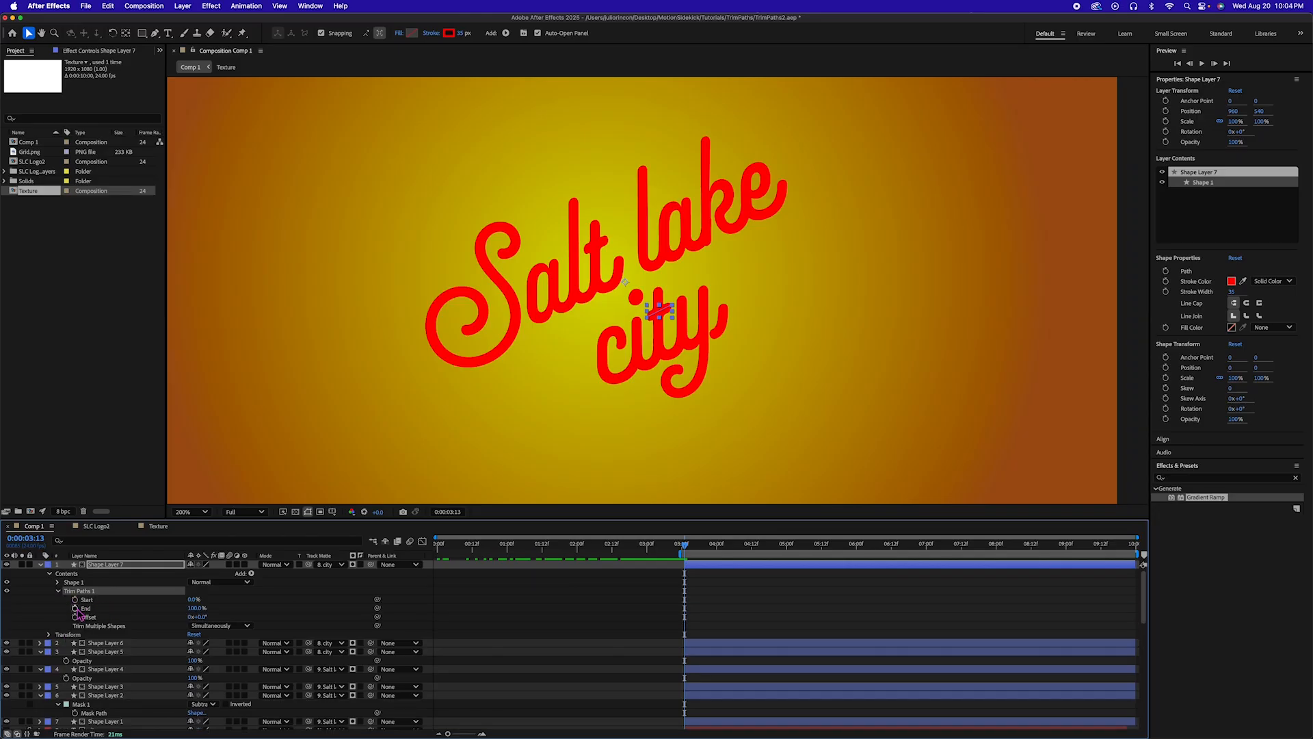
{"action": "left_click", "coordinate": [75, 608]}
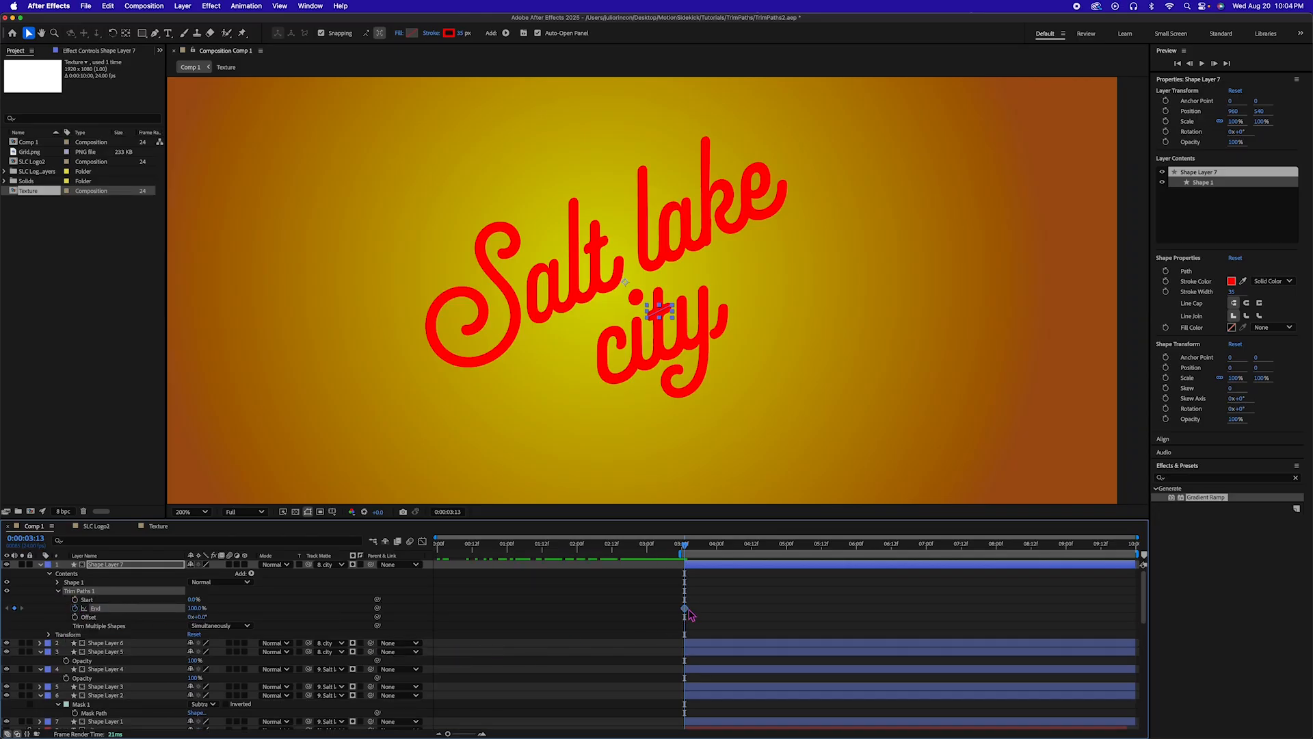
{"action": "left_click", "coordinate": [196, 608]}
{"action": "type", "text": "0"}
{"action": "key", "text": "Return"}
Keyframe Shape Layer 7's Trim Paths End at 100% at 0:00:04:14 and scrub through the crossbar's reveal
{"action": "left_click_drag", "start_coordinate": [713, 551], "coordinate": [757, 551]}
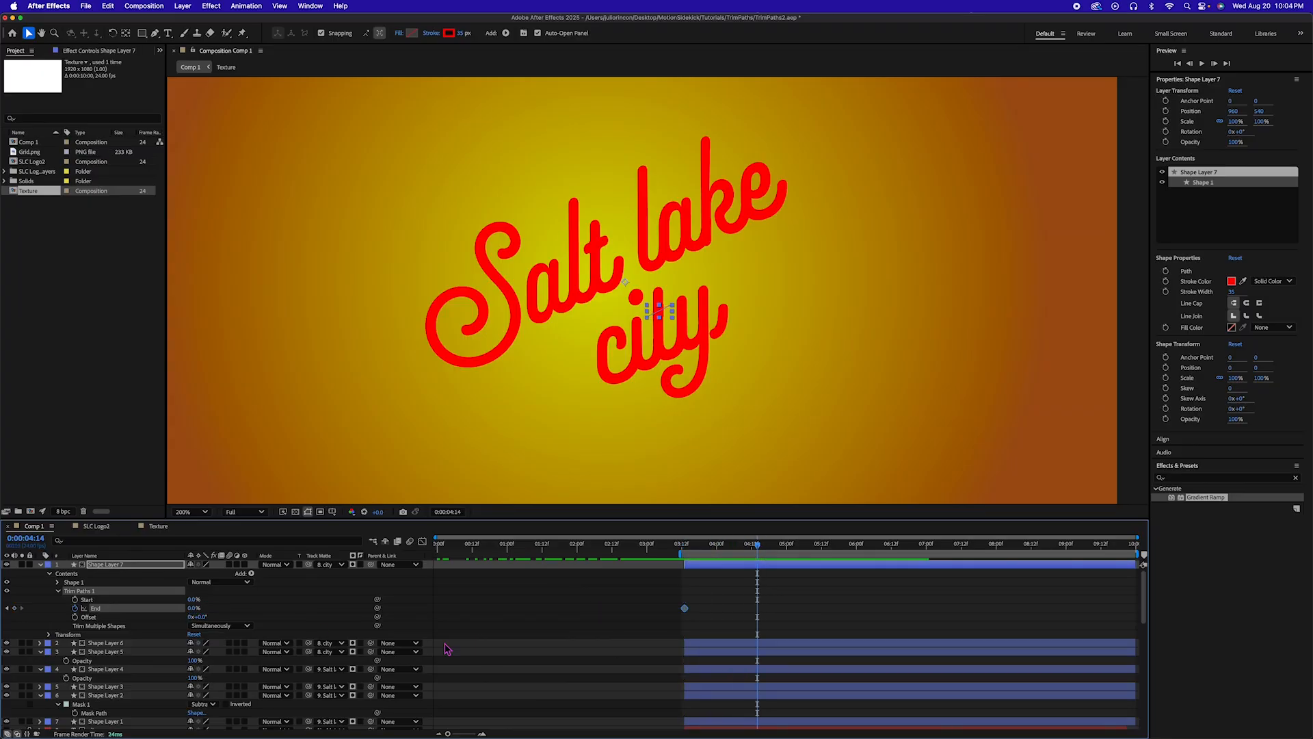
{"action": "left_click", "coordinate": [194, 608]}
{"action": "type", "text": "100"}
{"action": "key", "text": "Return"}
{"action": "left_click", "coordinate": [194, 609]}
{"action": "type", "text": "100"}
{"action": "key", "text": "Return"}
{"action": "left_click", "coordinate": [688, 554]}
{"action": "mouse_move", "coordinate": [691, 550]}
{"action": "left_mouse_down"}
{"action": "mouse_move", "coordinate": [785, 549]}
{"action": "mouse_move", "coordinate": [769, 549]}
{"action": "left_mouse_up"}
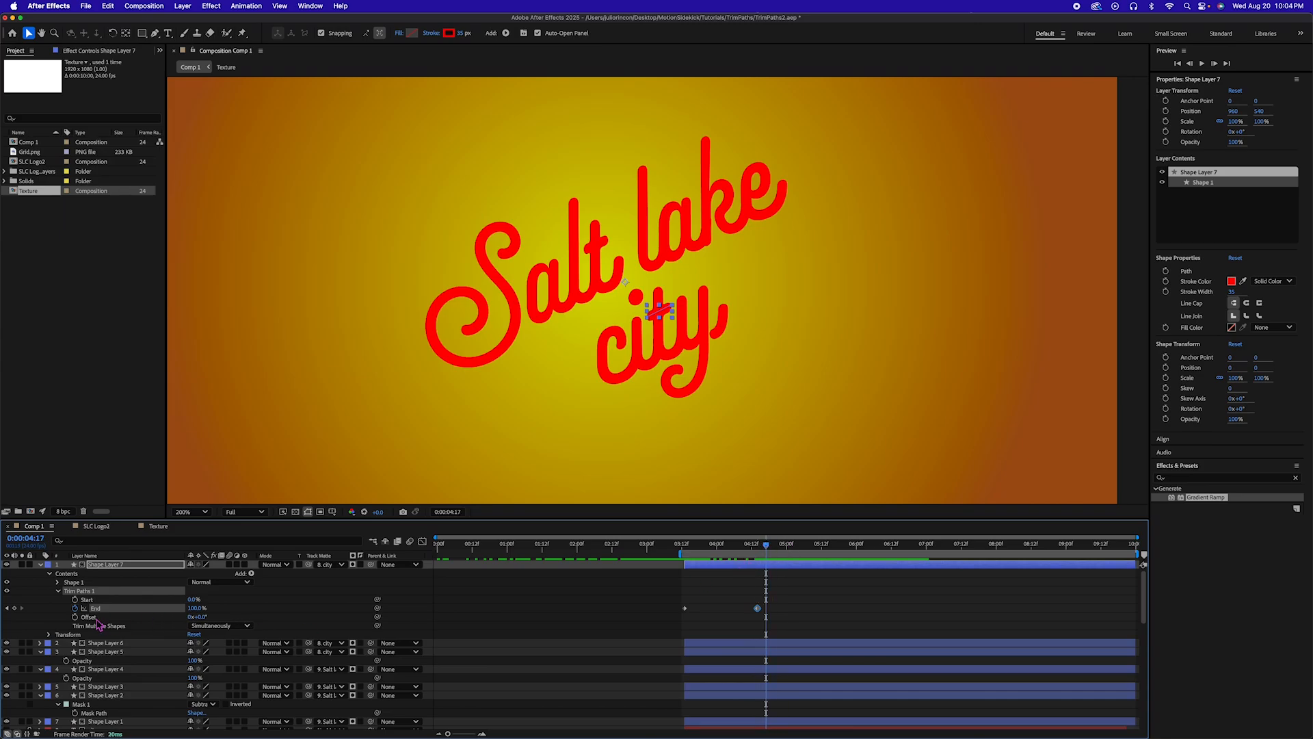
{"action": "mouse_move", "coordinate": [753, 552]}
{"action": "left_mouse_down"}
{"action": "mouse_move", "coordinate": [709, 551]}
{"action": "mouse_move", "coordinate": [766, 554]}
{"action": "mouse_move", "coordinate": [734, 551]}
{"action": "mouse_move", "coordinate": [749, 551]}
{"action": "left_mouse_up"}
Set the line cap of Shape Layer 7's stroke to Round Cap
{"action": "left_click", "coordinate": [58, 582]}
{"action": "left_click", "coordinate": [66, 599]}
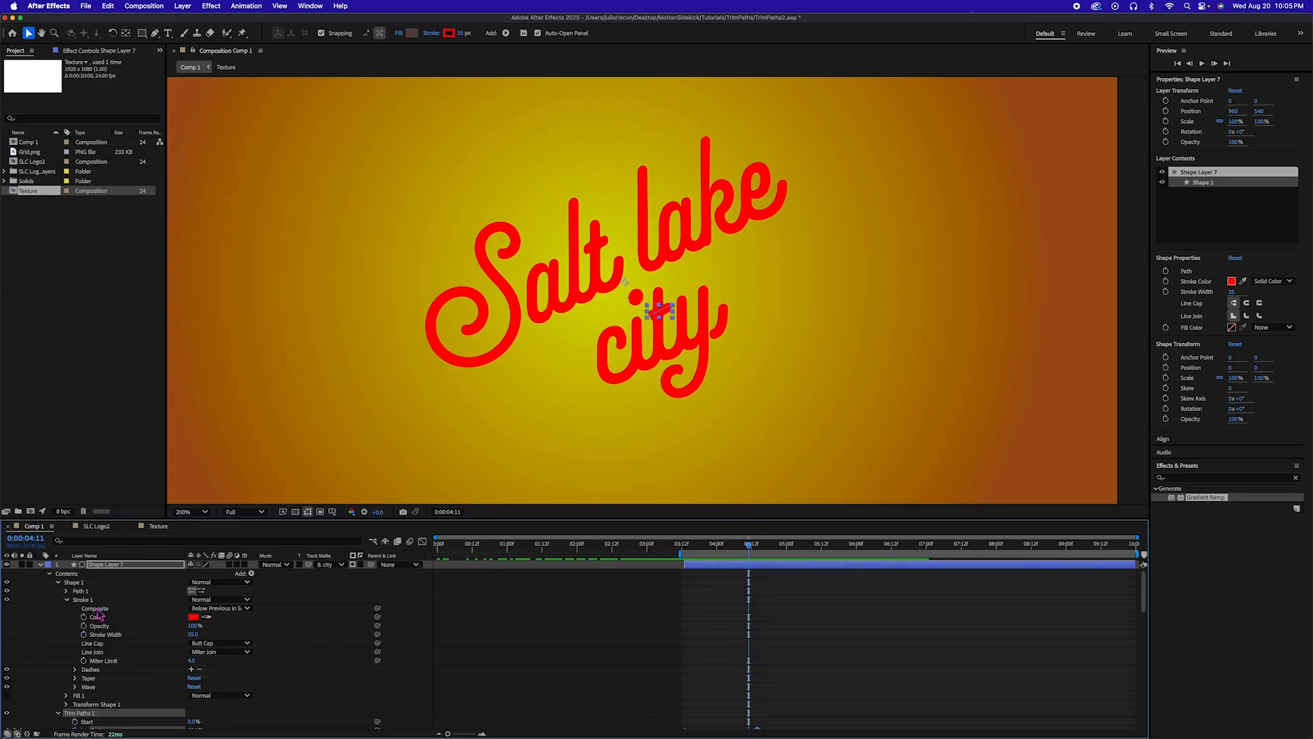
{"action": "left_click", "coordinate": [228, 644]}
{"action": "left_click", "coordinate": [224, 666]}
{"action": "scroll", "coordinate": [130, 619], "scroll_direction": "down", "scroll_amount": 5}
{"action": "scroll", "coordinate": [130, 620], "scroll_direction": "up", "scroll_amount": 5}
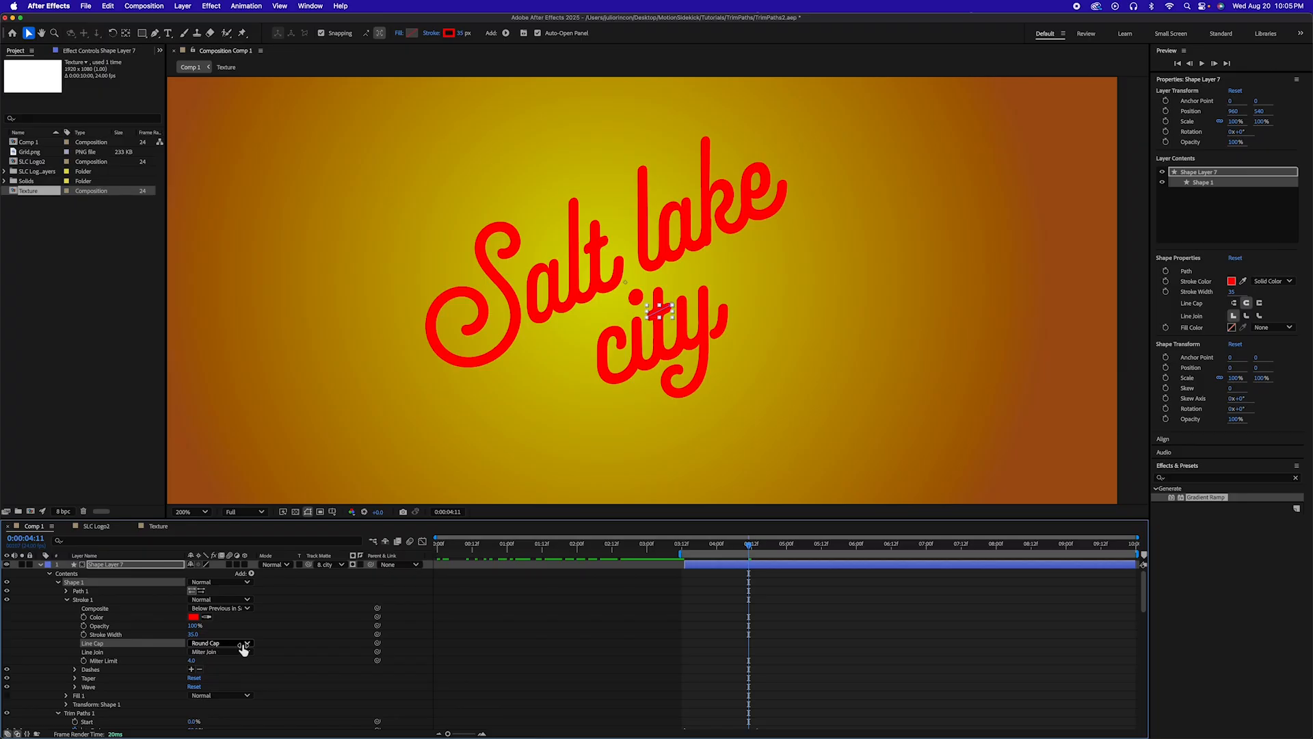
Set the line cap of Shape Layer 6's stroke, the dot of the "i" in "city", to Round Cap
{"action": "scroll", "coordinate": [108, 659], "scroll_direction": "down", "scroll_amount": 2}
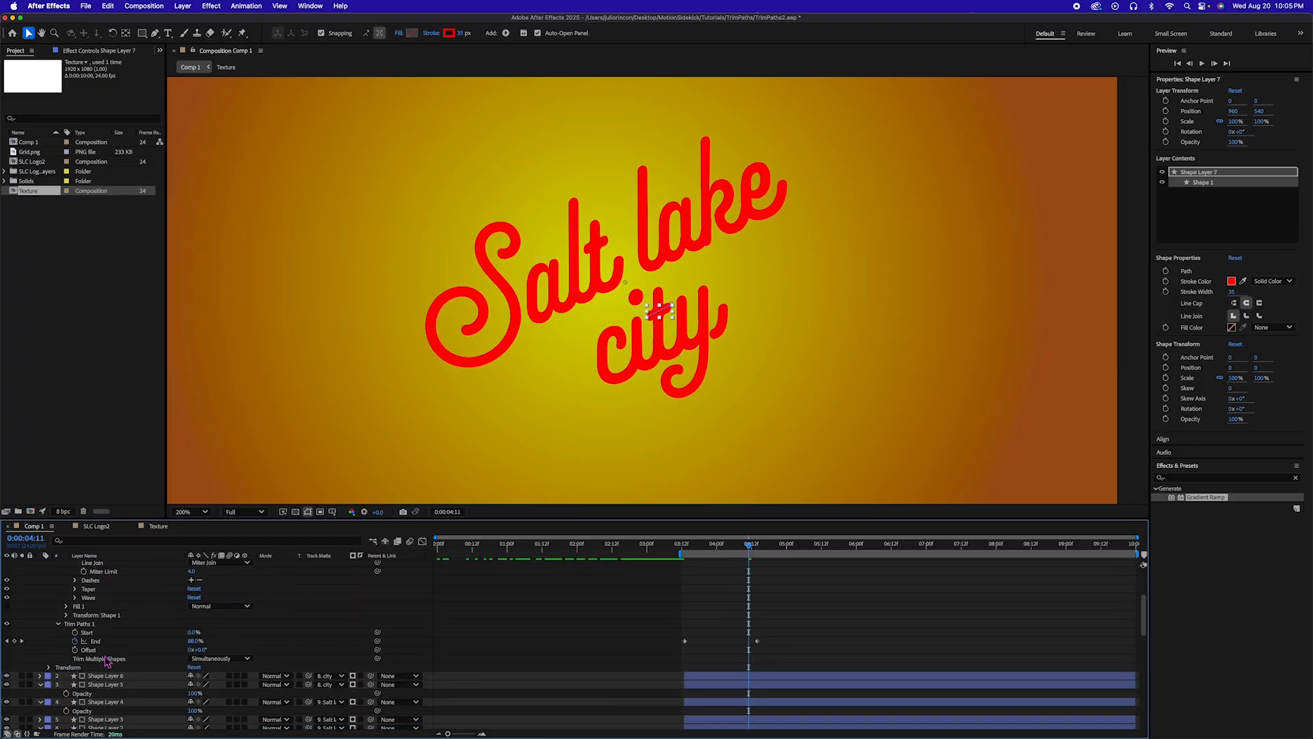
{"action": "scroll", "coordinate": [57, 650], "scroll_direction": "down", "scroll_amount": 3}
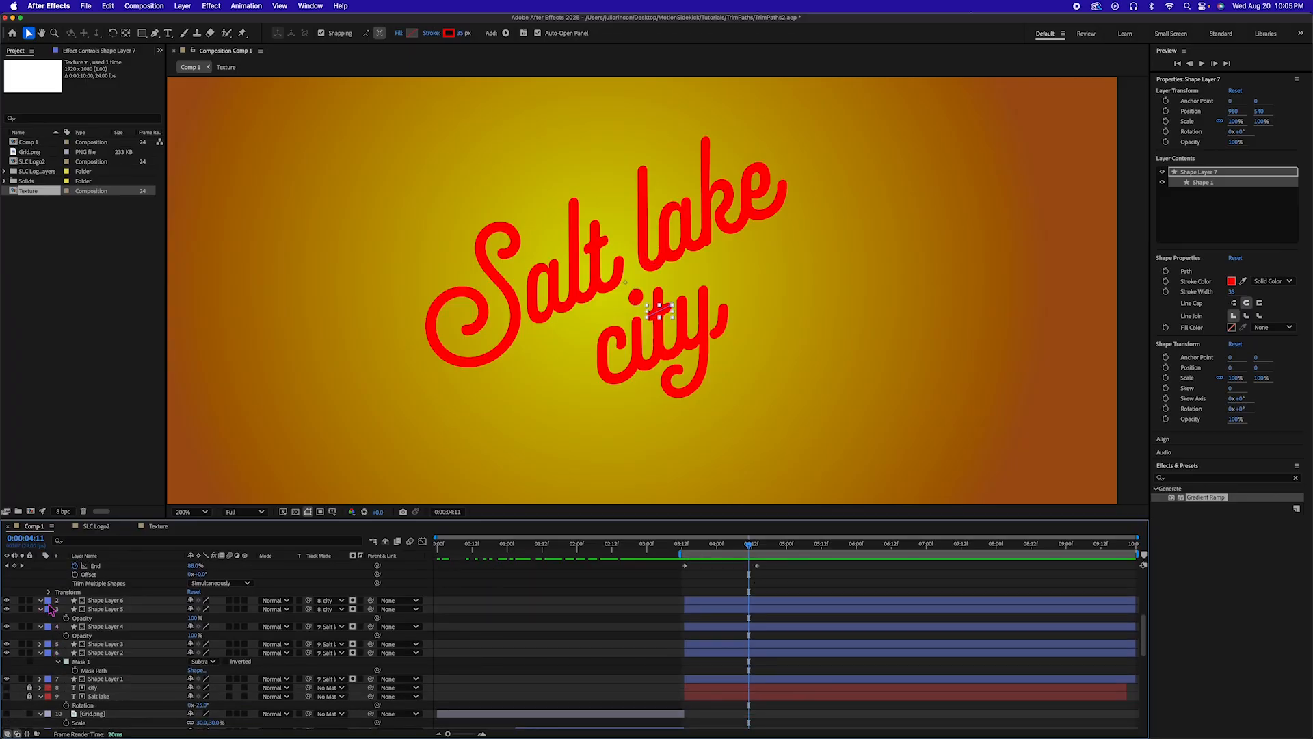
{"action": "left_click", "coordinate": [40, 599]}
{"action": "left_click", "coordinate": [49, 610]}
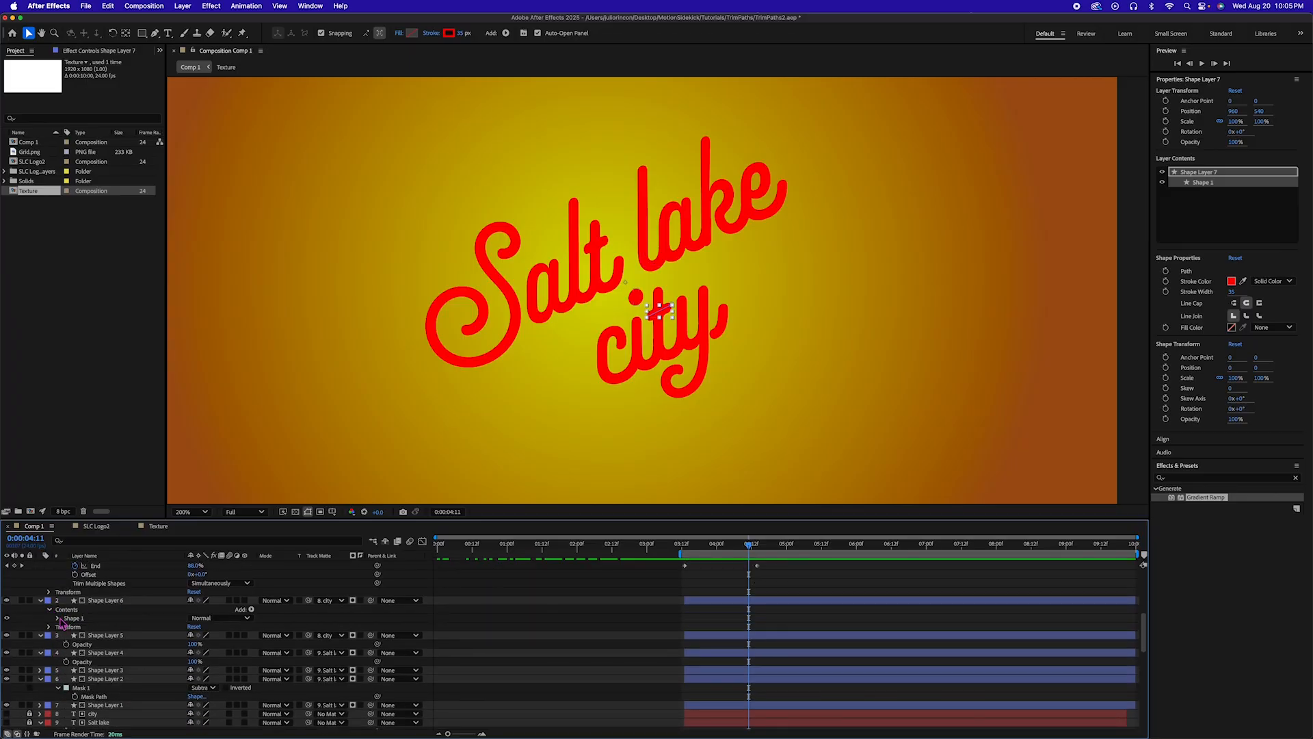
{"action": "left_click", "coordinate": [58, 619]}
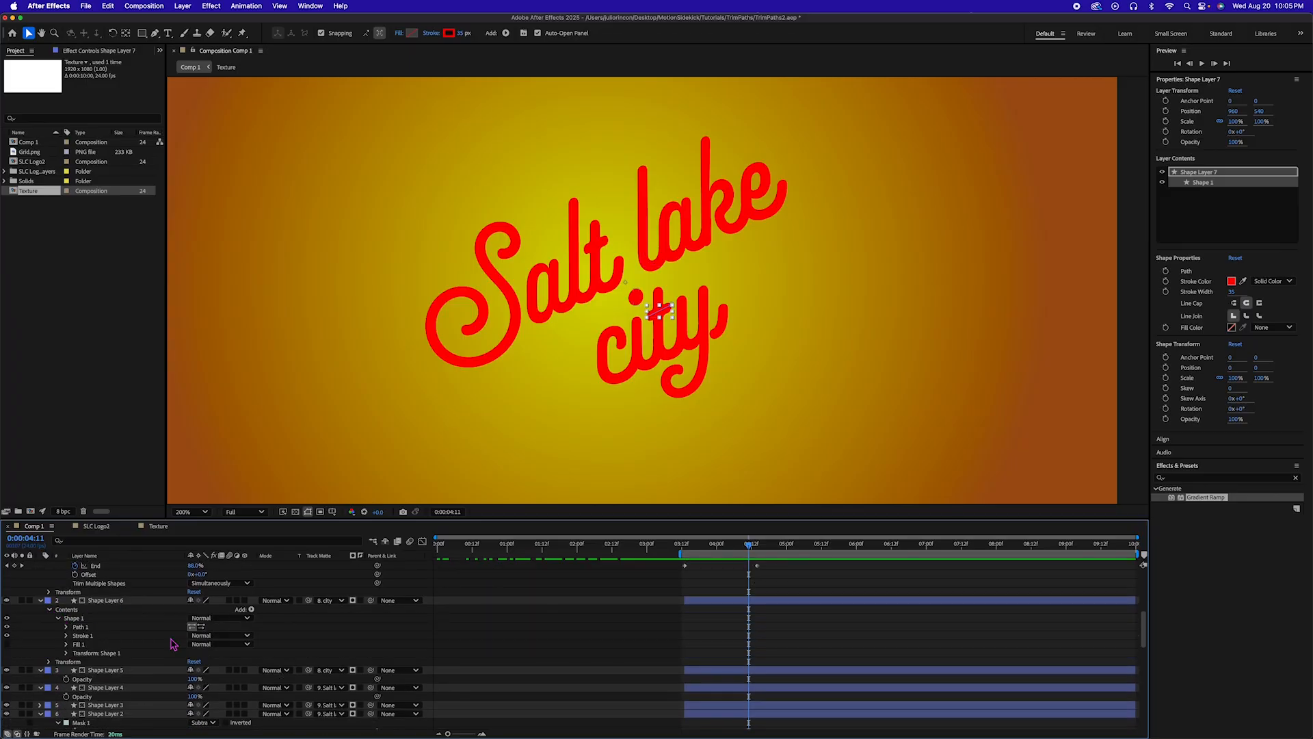
{"action": "left_click", "coordinate": [66, 636]}
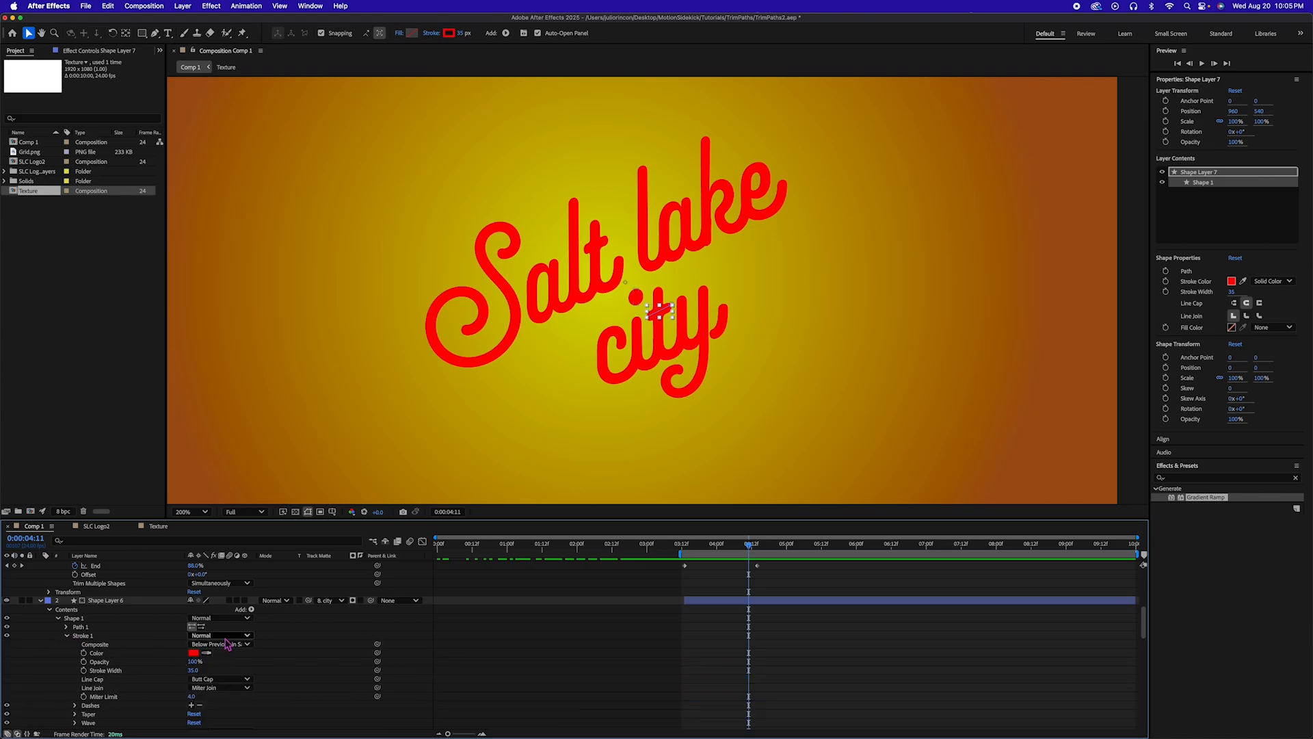
{"action": "left_click", "coordinate": [232, 679]}
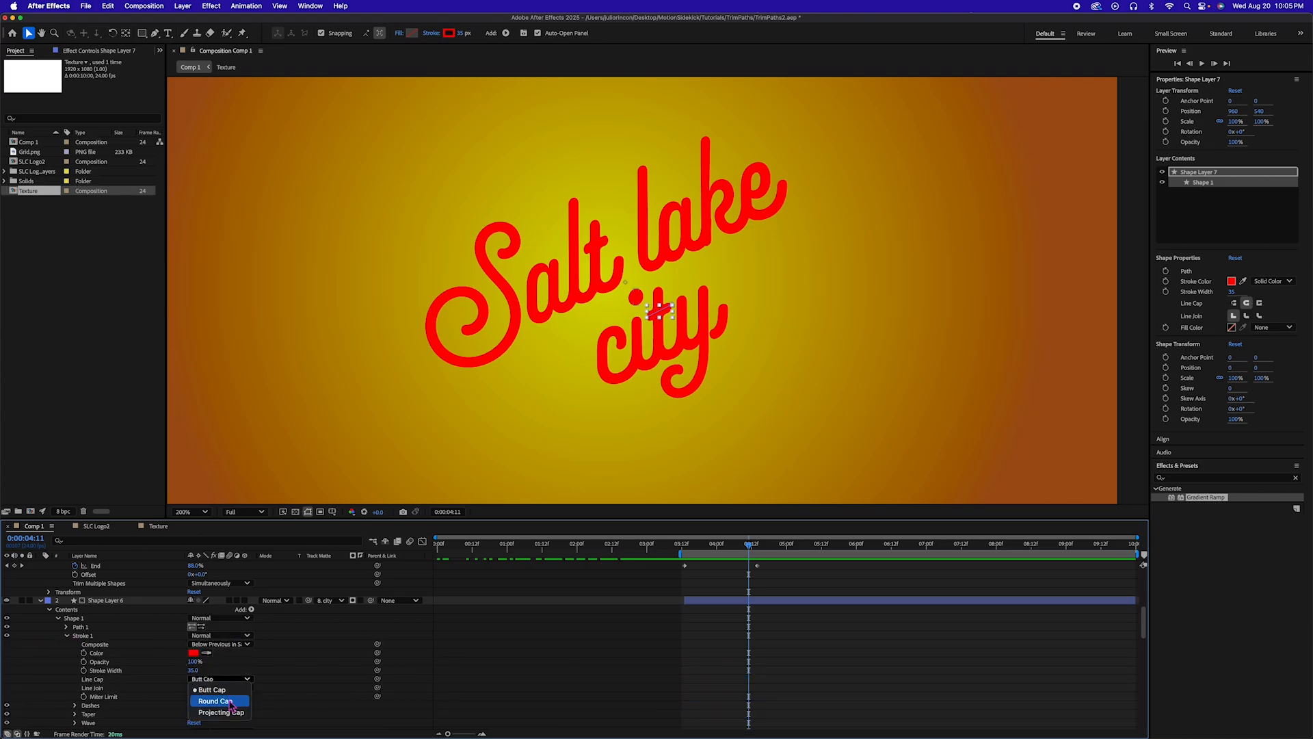
{"action": "left_click", "coordinate": [214, 701]}
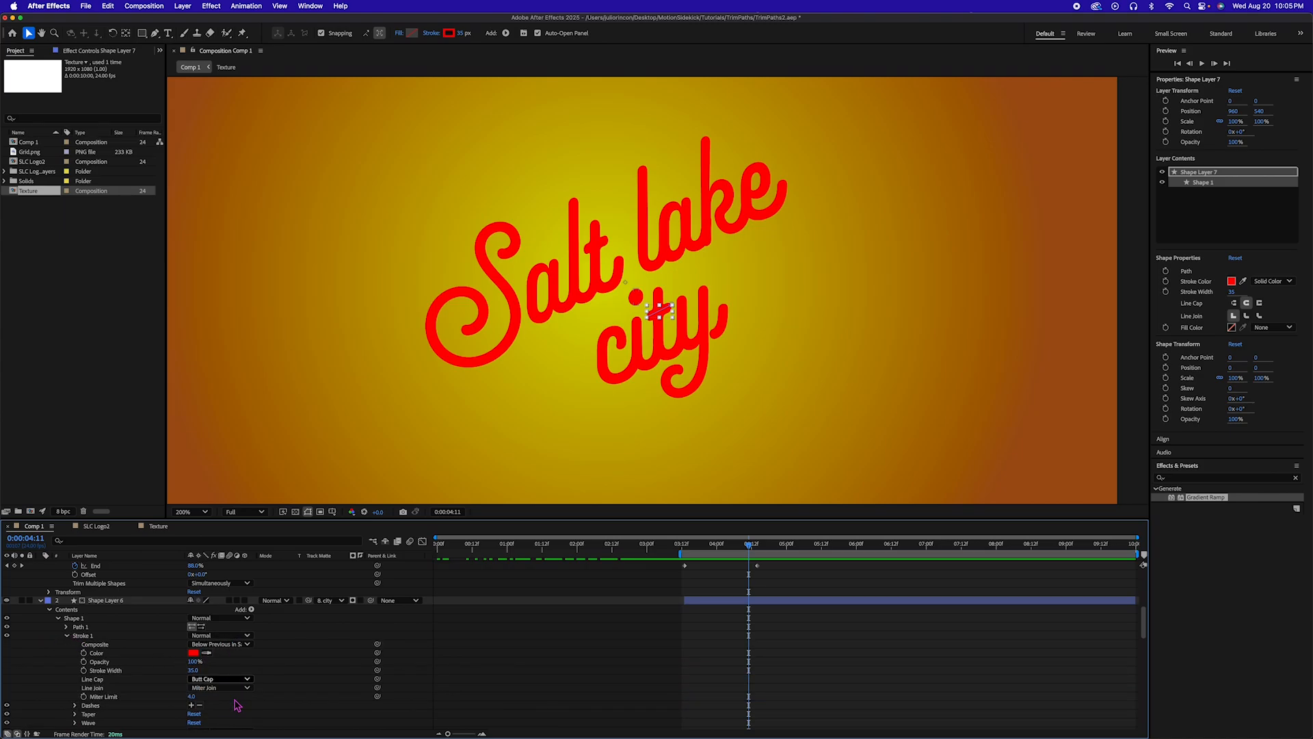
{"action": "left_click", "coordinate": [41, 600]}
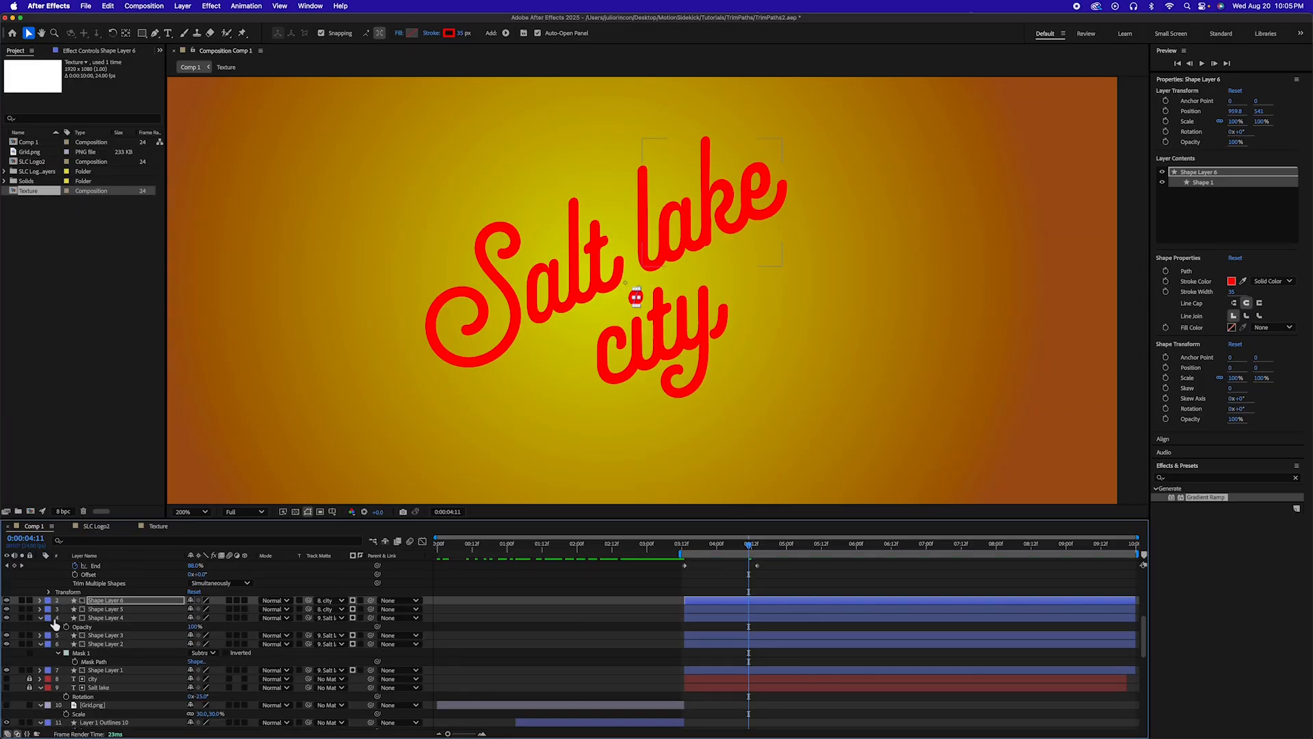
Set Shape Layer 5's stroke, the main path of "city", to Round Cap and collapse the layer
{"action": "double_click", "coordinate": [42, 609]}
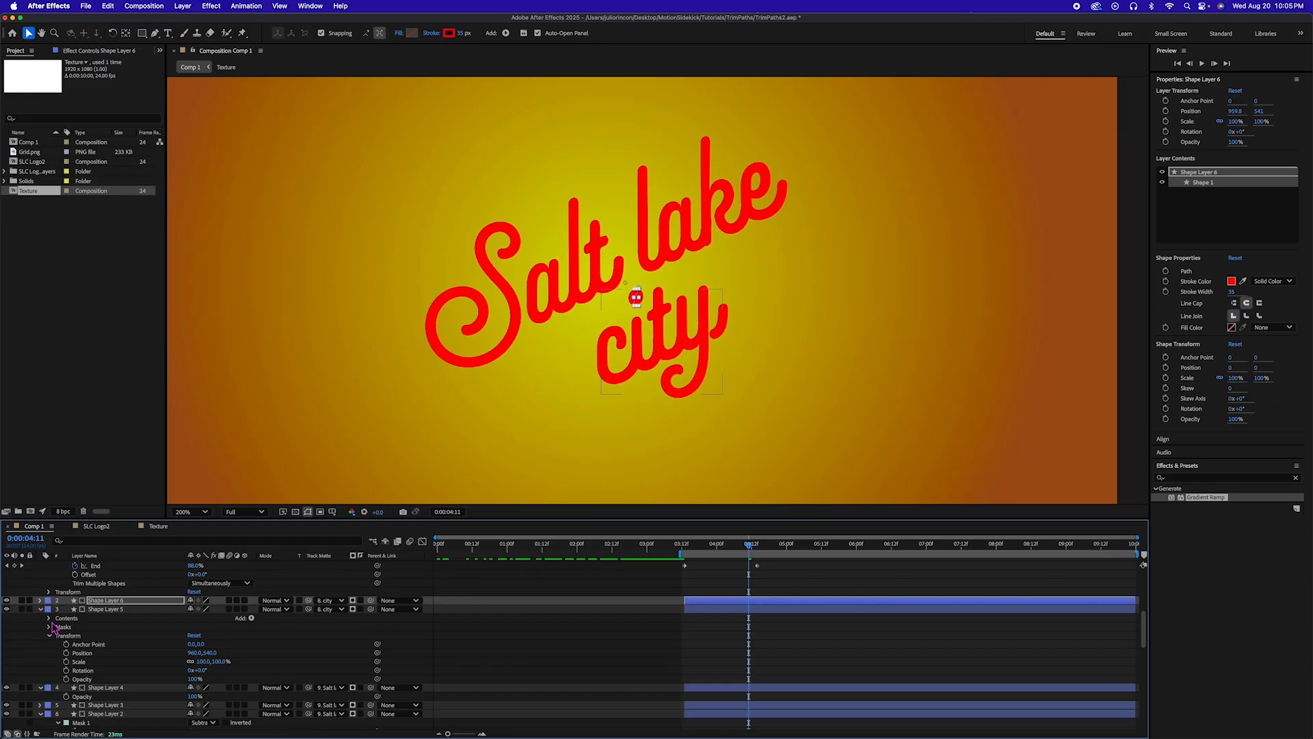
{"action": "left_click", "coordinate": [50, 618]}
{"action": "left_click", "coordinate": [58, 627]}
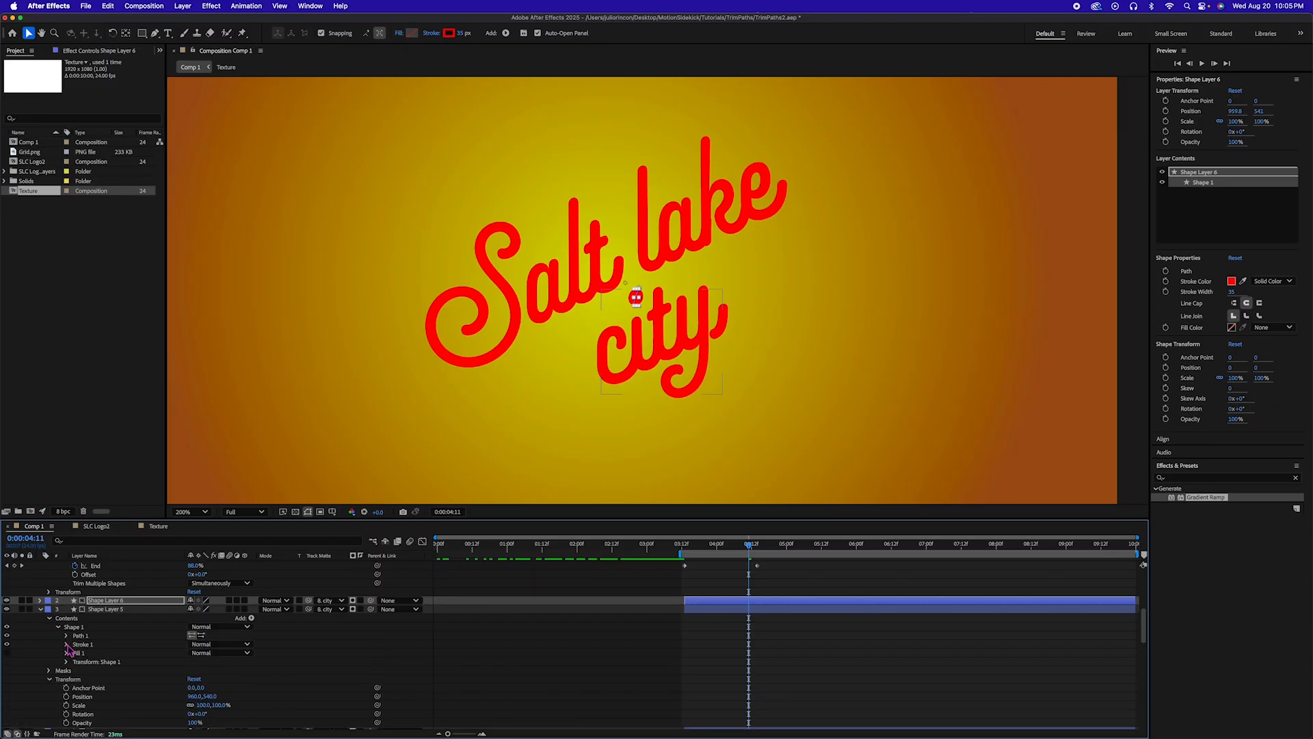
{"action": "left_click", "coordinate": [66, 644]}
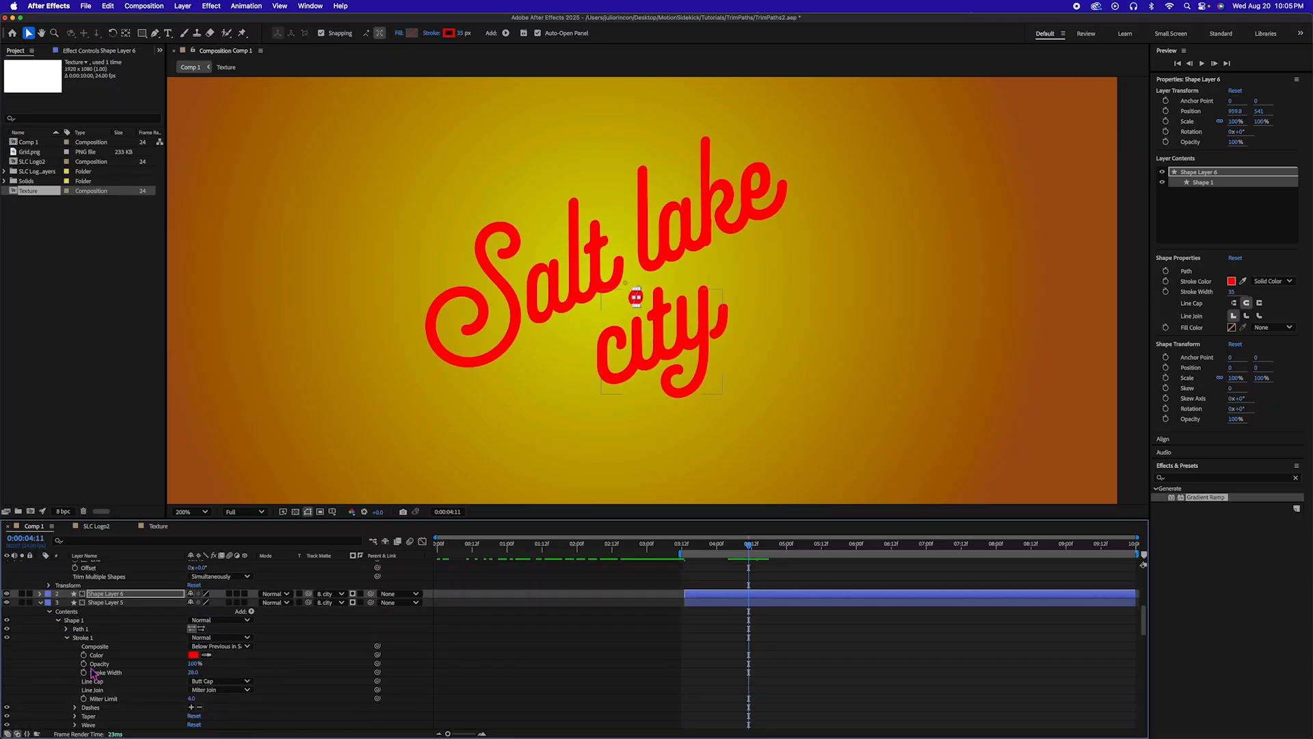
{"action": "left_click", "coordinate": [223, 681]}
{"action": "left_click", "coordinate": [215, 703]}
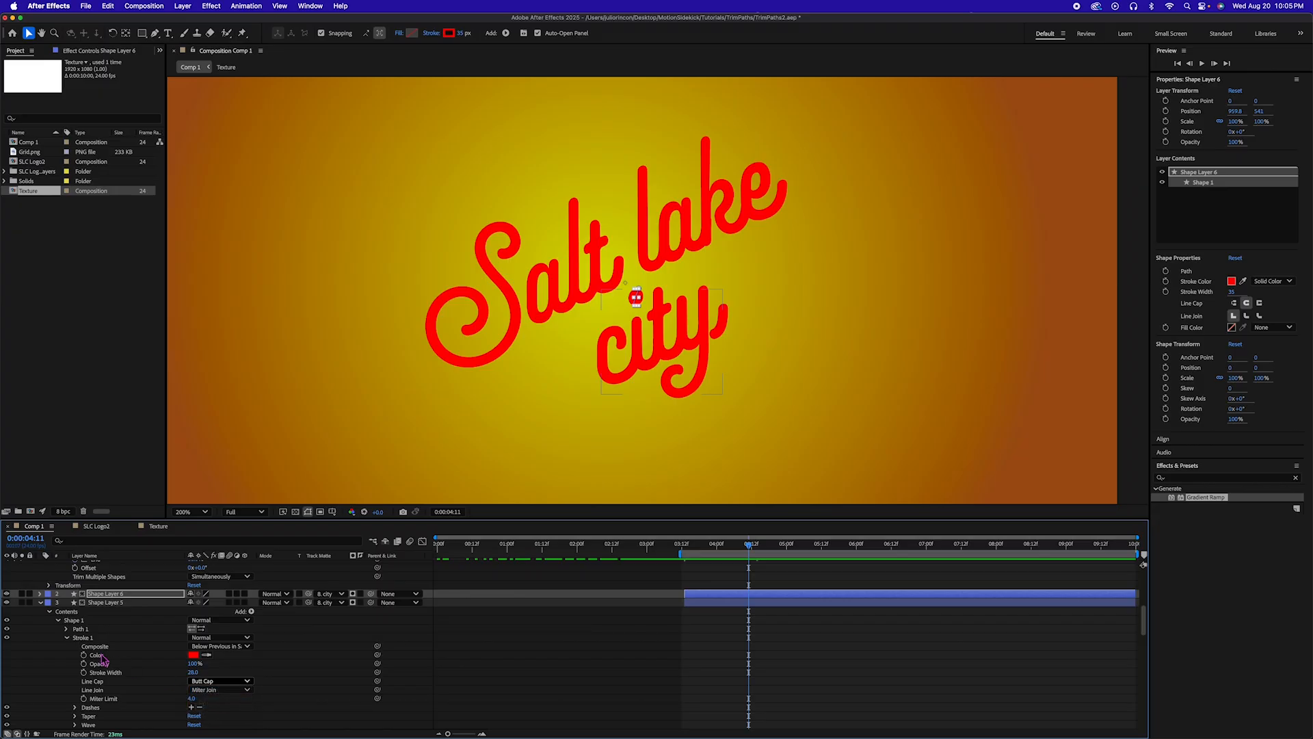
{"action": "left_click", "coordinate": [41, 603]}
Set Shape Layer 4's stroke, the "lake" path, to Round Cap and collapse the layer
{"action": "left_click", "coordinate": [41, 611]}
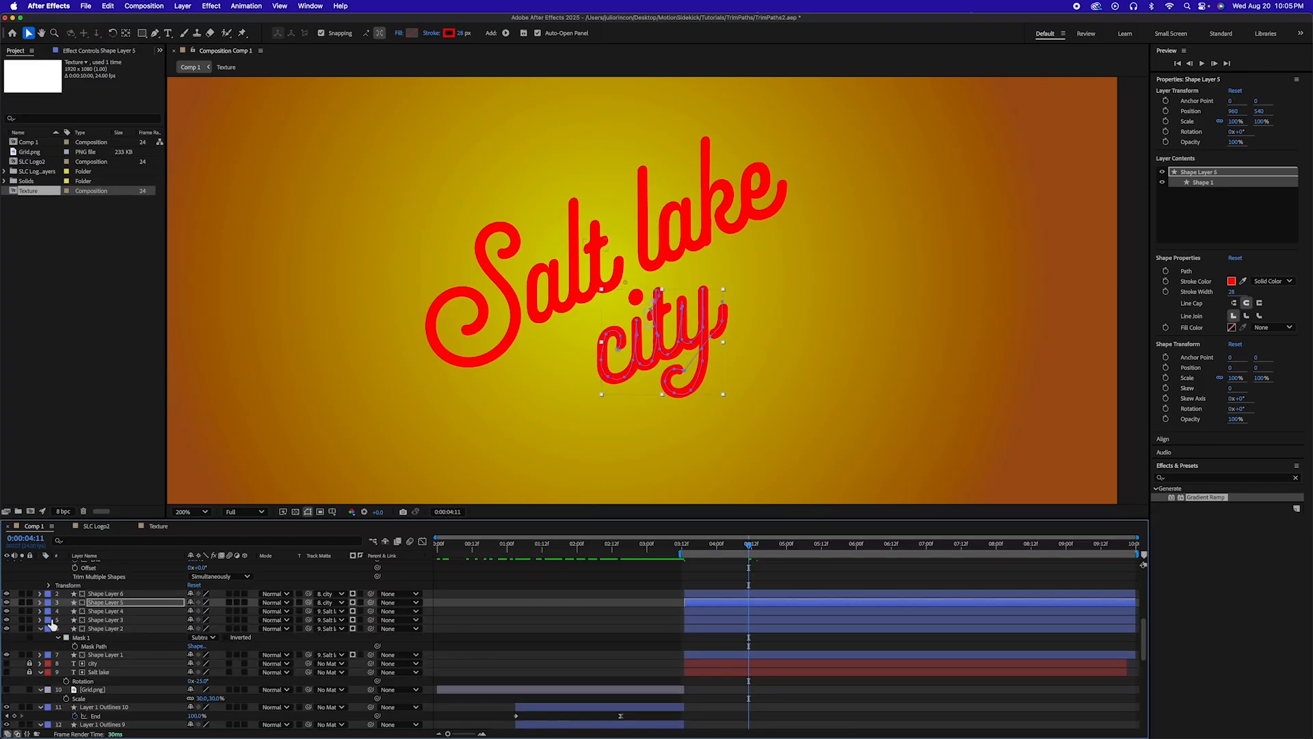
{"action": "left_click", "coordinate": [42, 611]}
{"action": "left_click", "coordinate": [49, 620]}
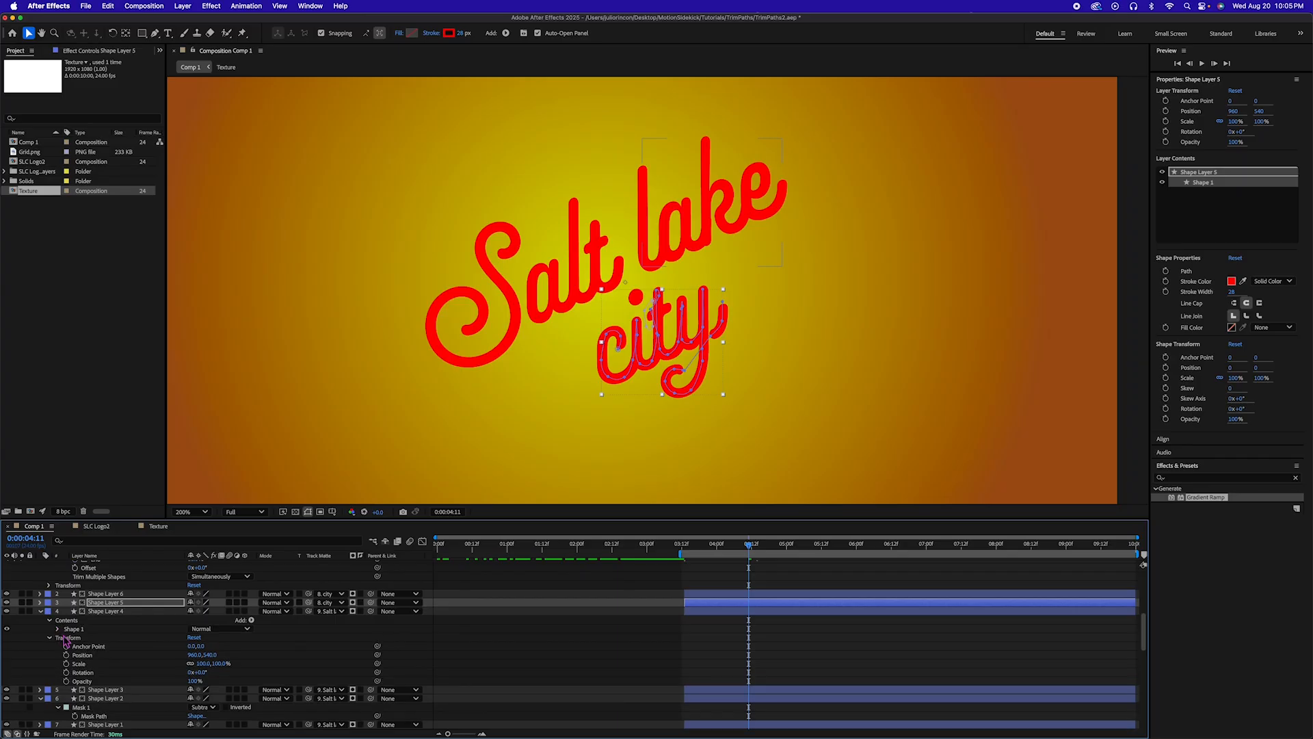
{"action": "left_click", "coordinate": [58, 629]}
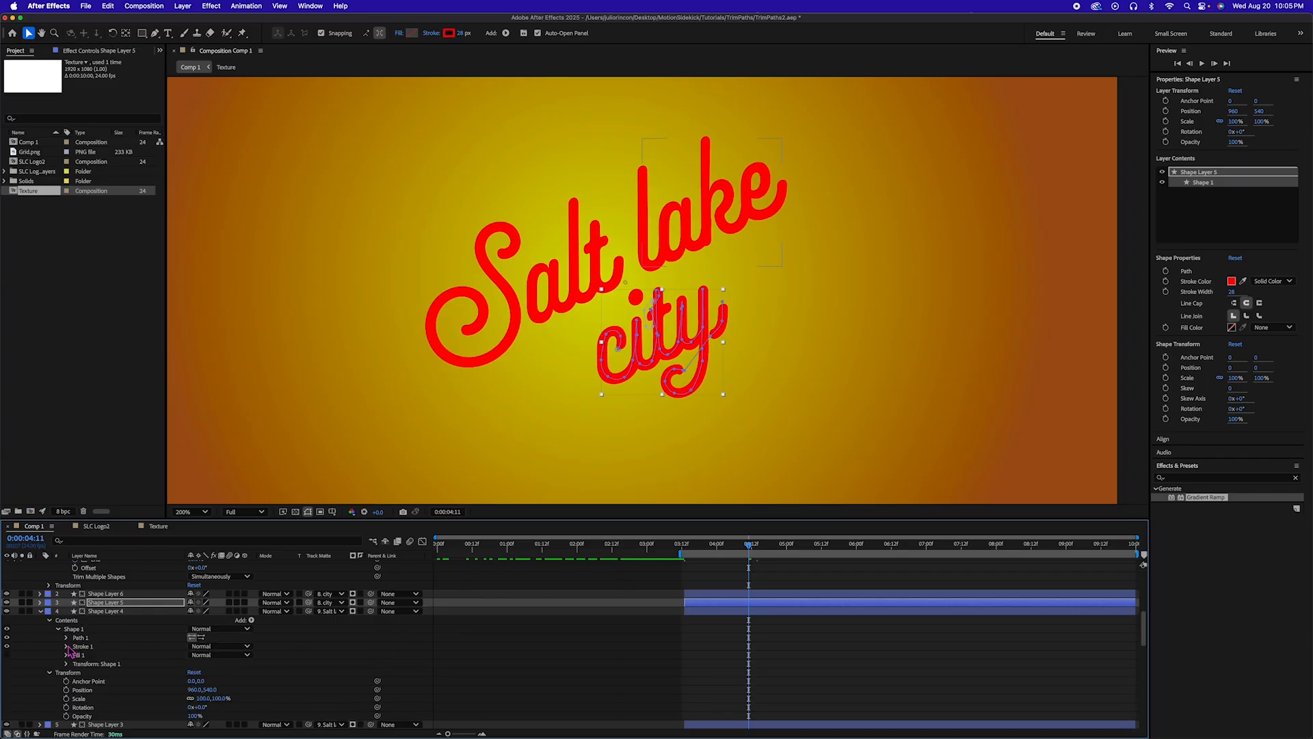
{"action": "left_click", "coordinate": [67, 647]}
{"action": "left_click", "coordinate": [225, 681]}
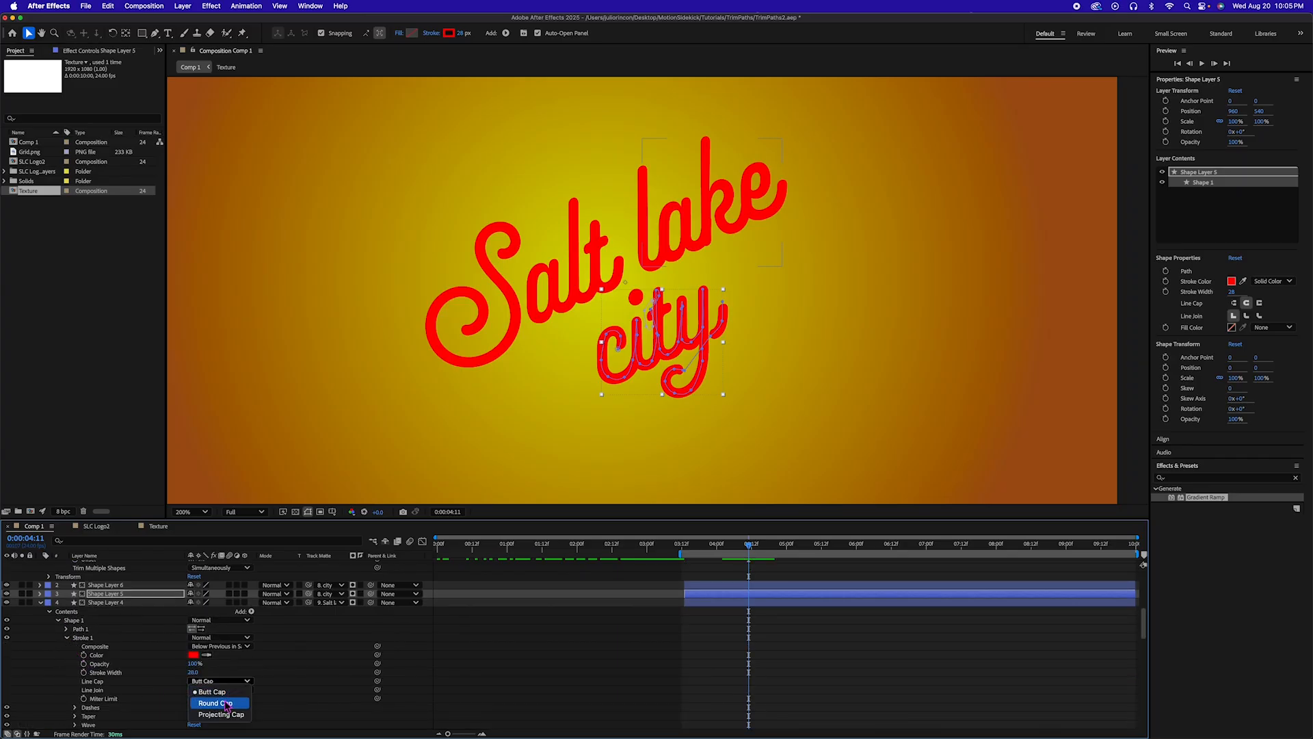
{"action": "left_click", "coordinate": [226, 704]}
{"action": "left_click", "coordinate": [41, 602]}
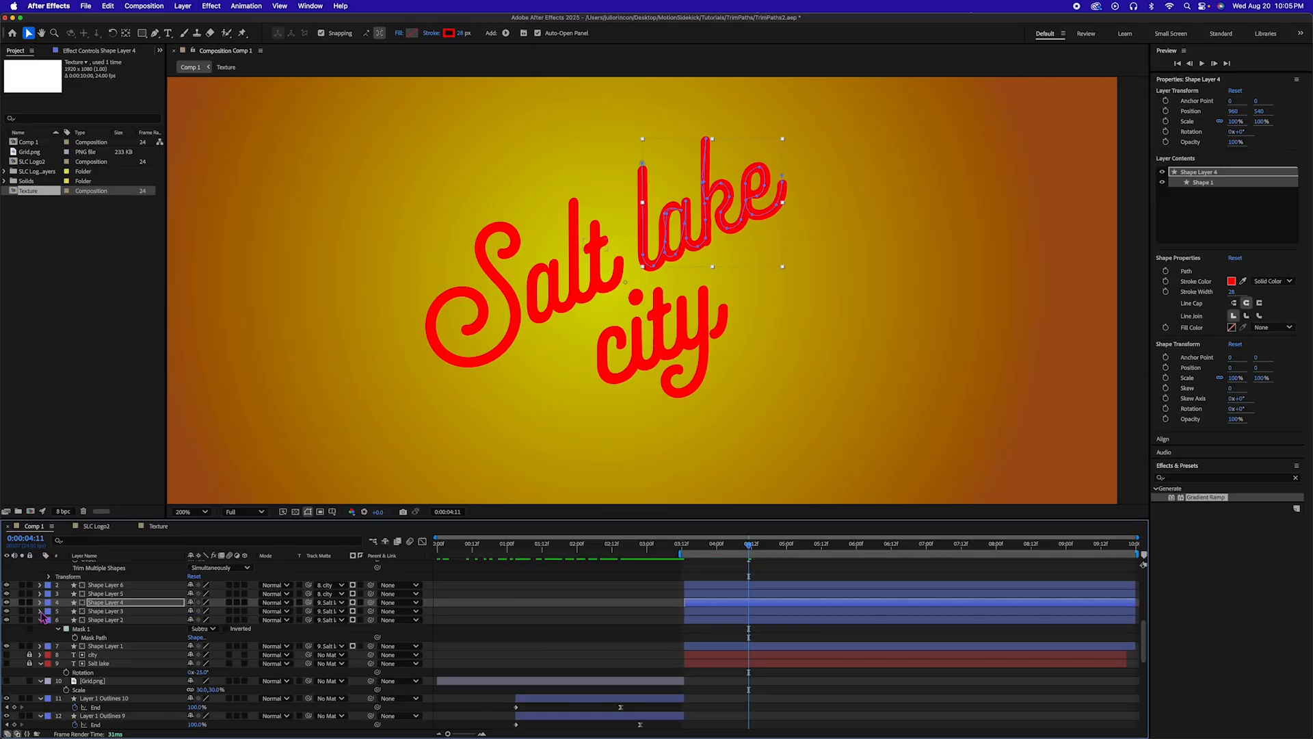
Set Shape Layer 3's stroke, the crossbar of the "t" in "Salt", to Round Cap and collapse the layer
{"action": "left_click", "coordinate": [39, 611]}
{"action": "left_click", "coordinate": [49, 620]}
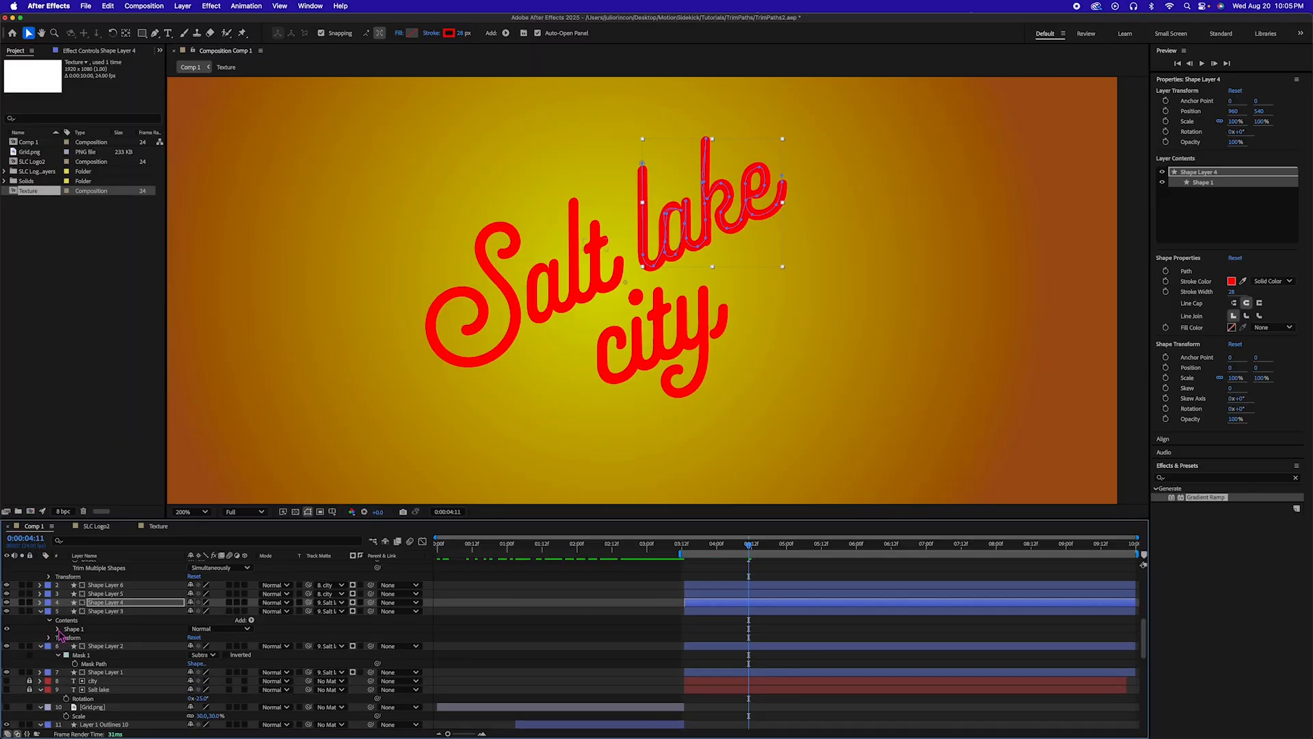
{"action": "left_click", "coordinate": [58, 629]}
{"action": "left_click", "coordinate": [66, 646]}
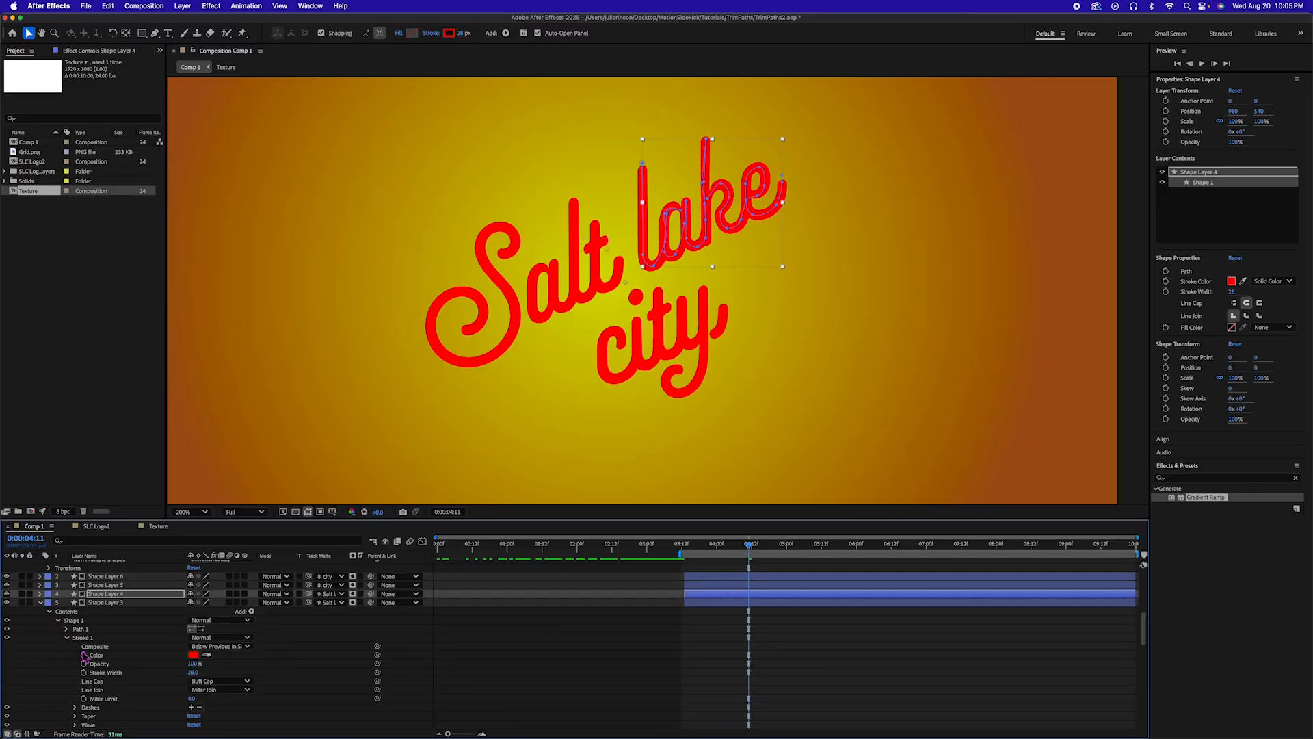
{"action": "left_click", "coordinate": [219, 682]}
{"action": "left_click", "coordinate": [215, 703]}
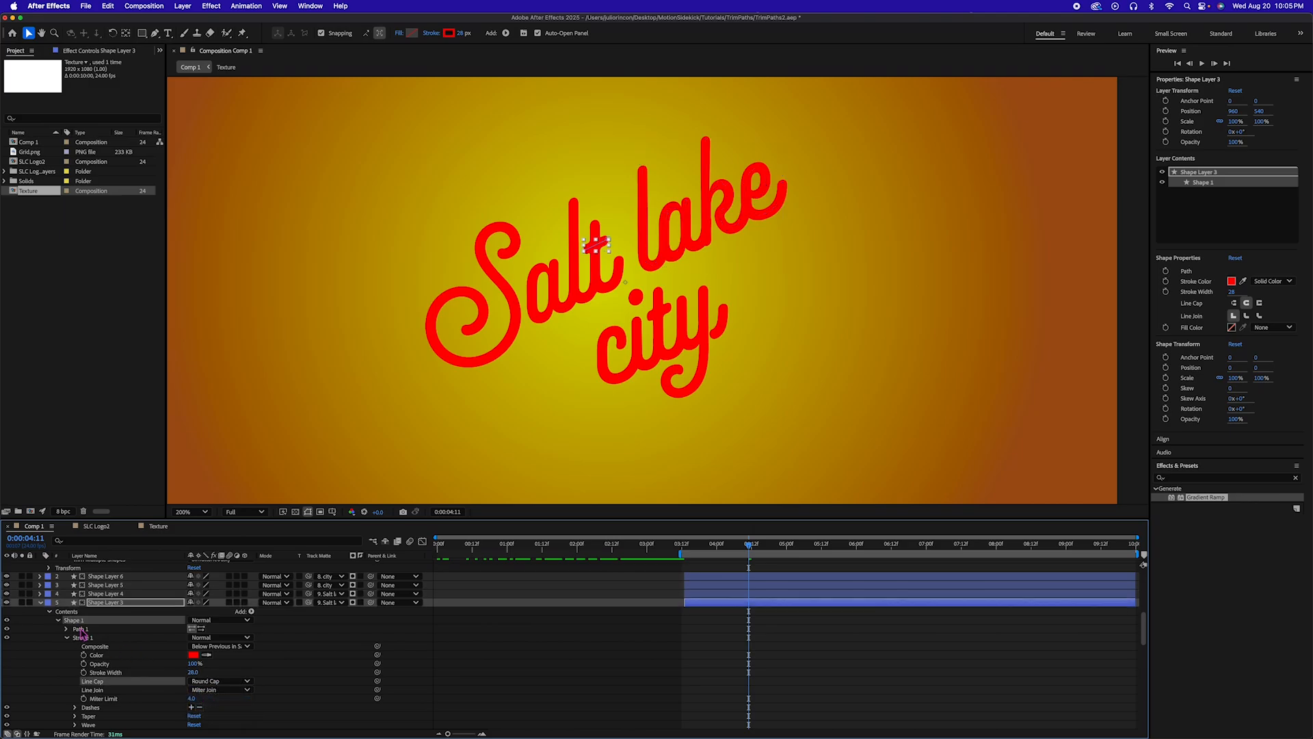
{"action": "left_click", "coordinate": [42, 604]}
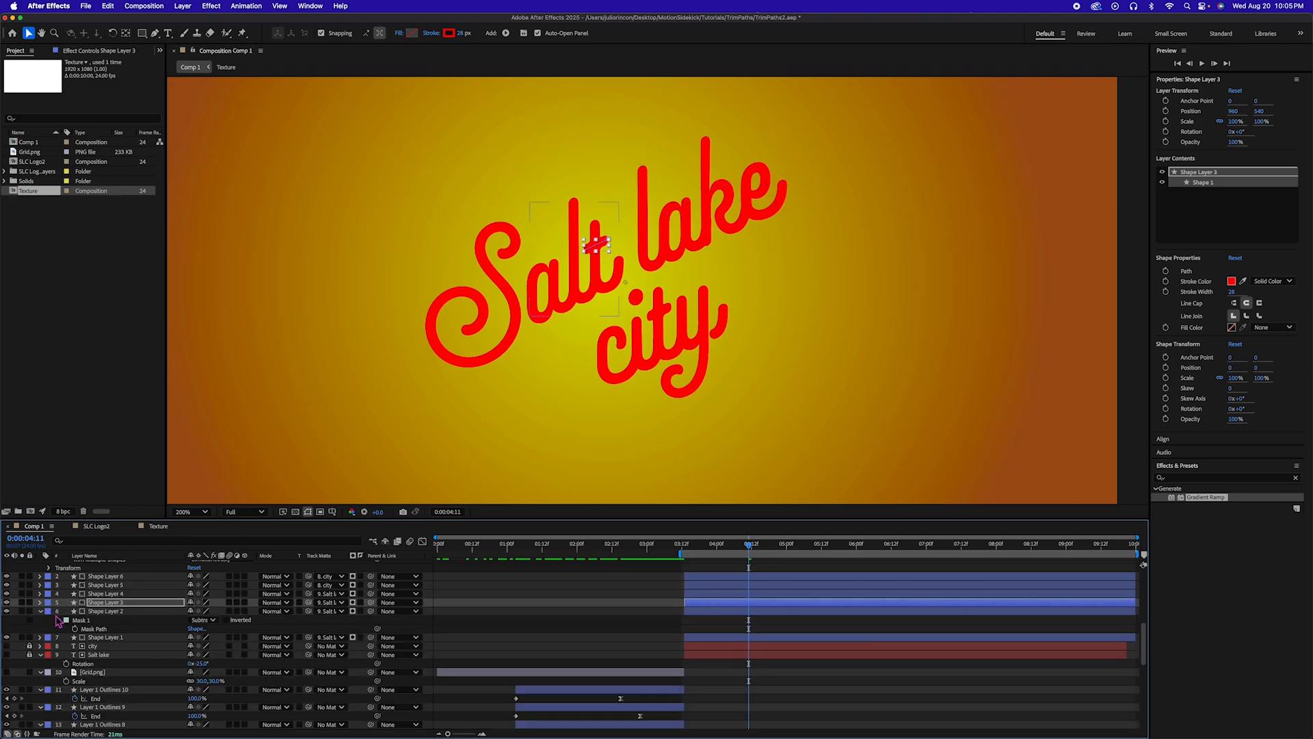
Set Shape Layer 2's stroke, the "alt" path of "Salt", to Round Cap and collapse the layer
{"action": "left_click", "coordinate": [46, 611]}
{"action": "left_click", "coordinate": [43, 615]}
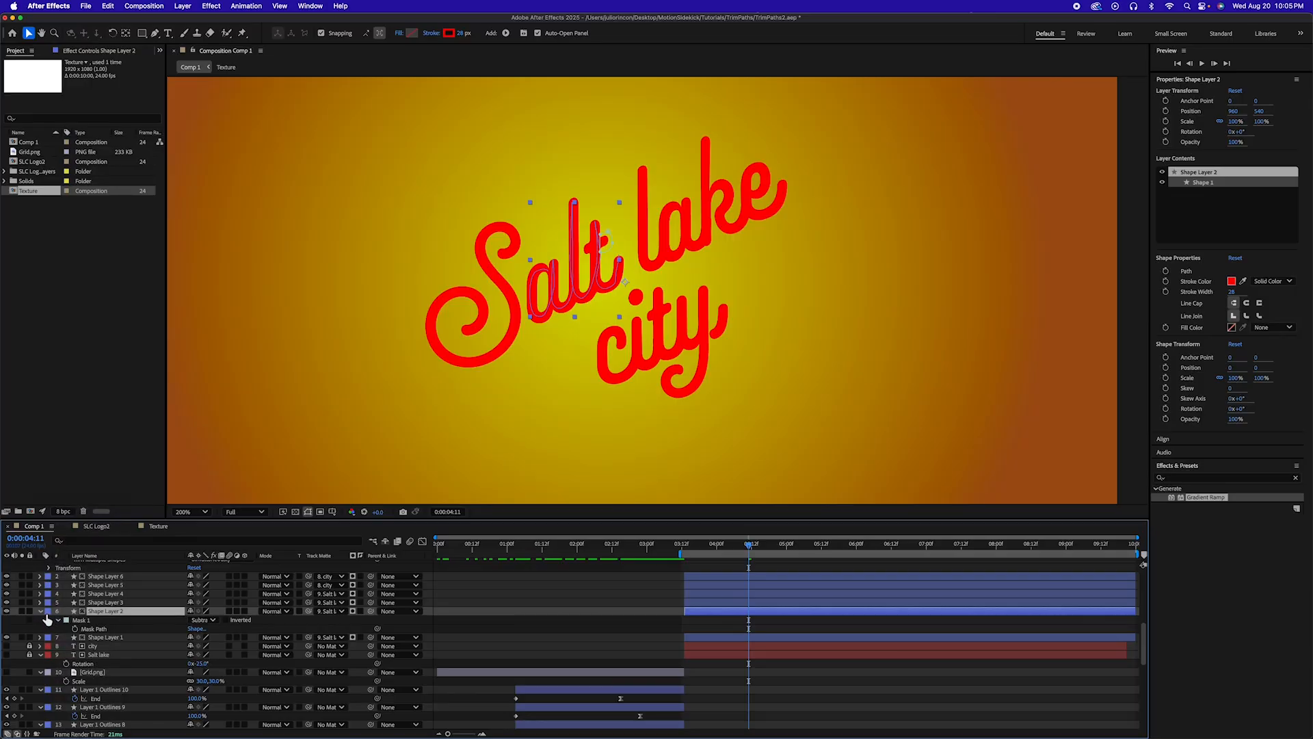
{"action": "left_click", "coordinate": [41, 613]}
{"action": "left_click", "coordinate": [40, 612]}
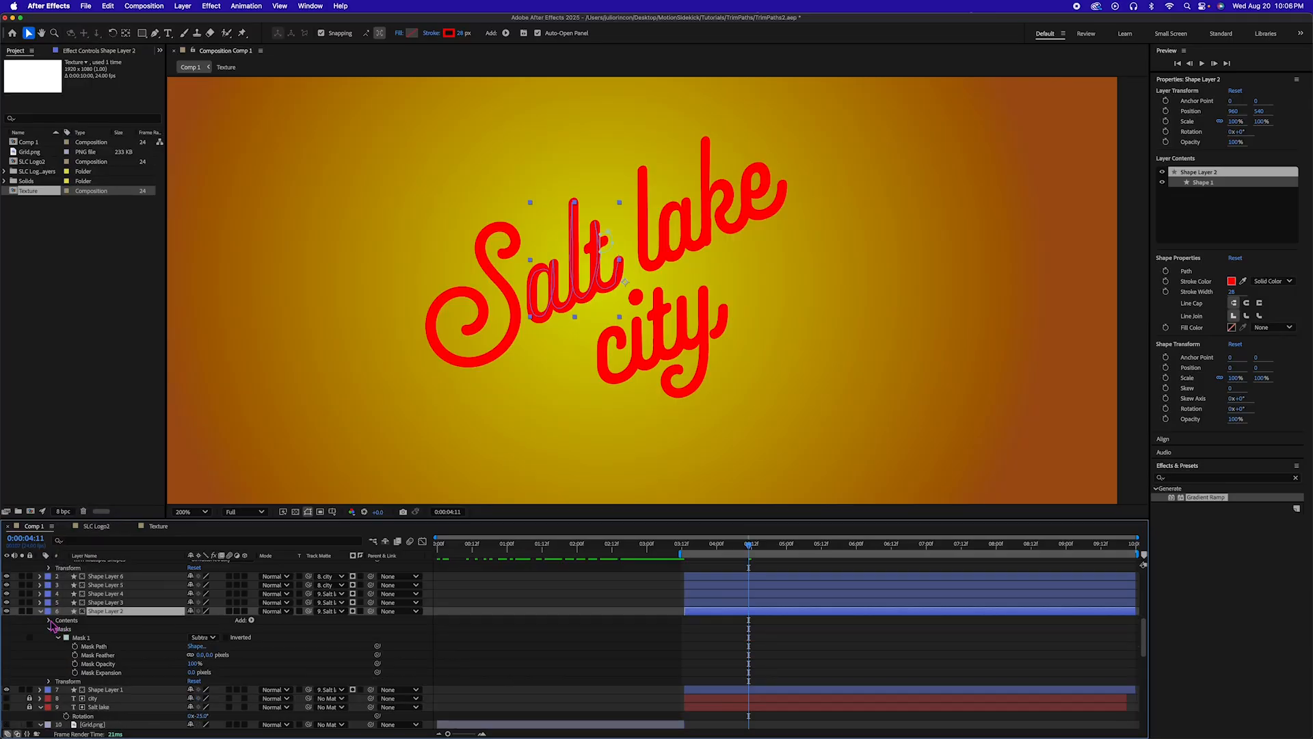
{"action": "left_click", "coordinate": [50, 621]}
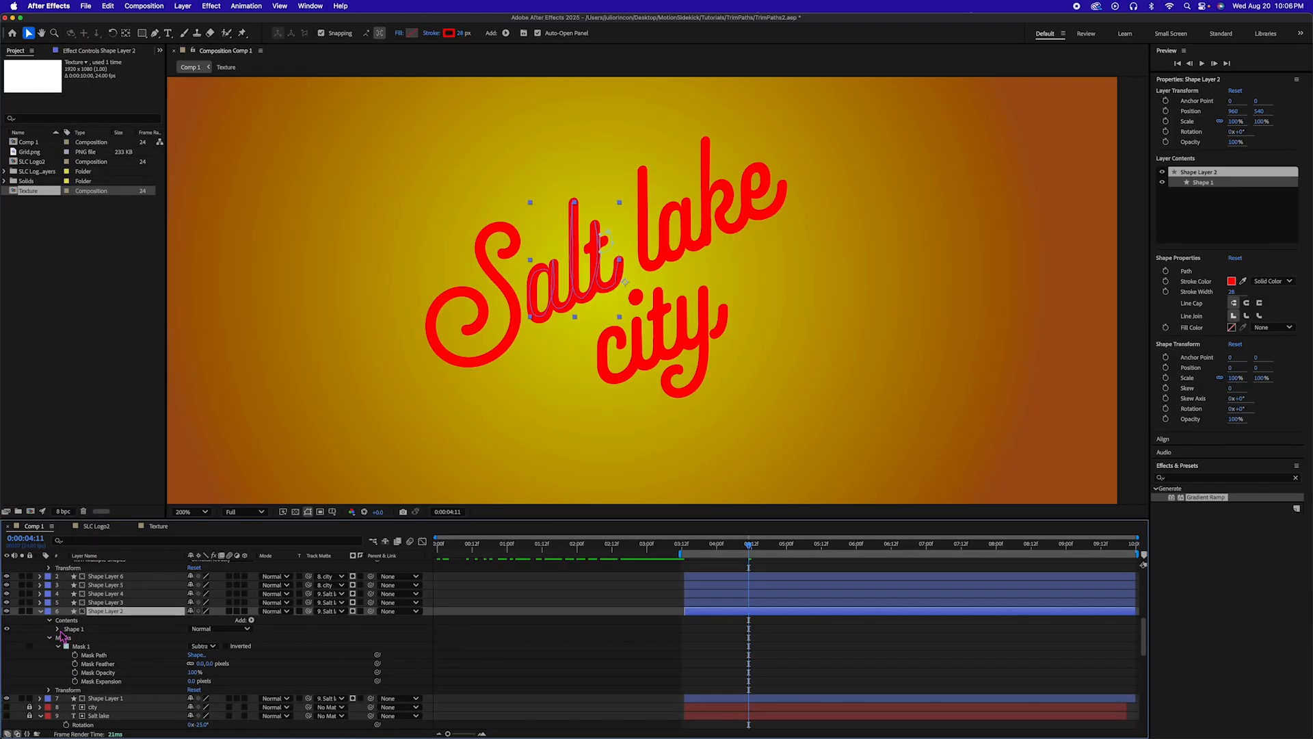
{"action": "left_click", "coordinate": [58, 629]}
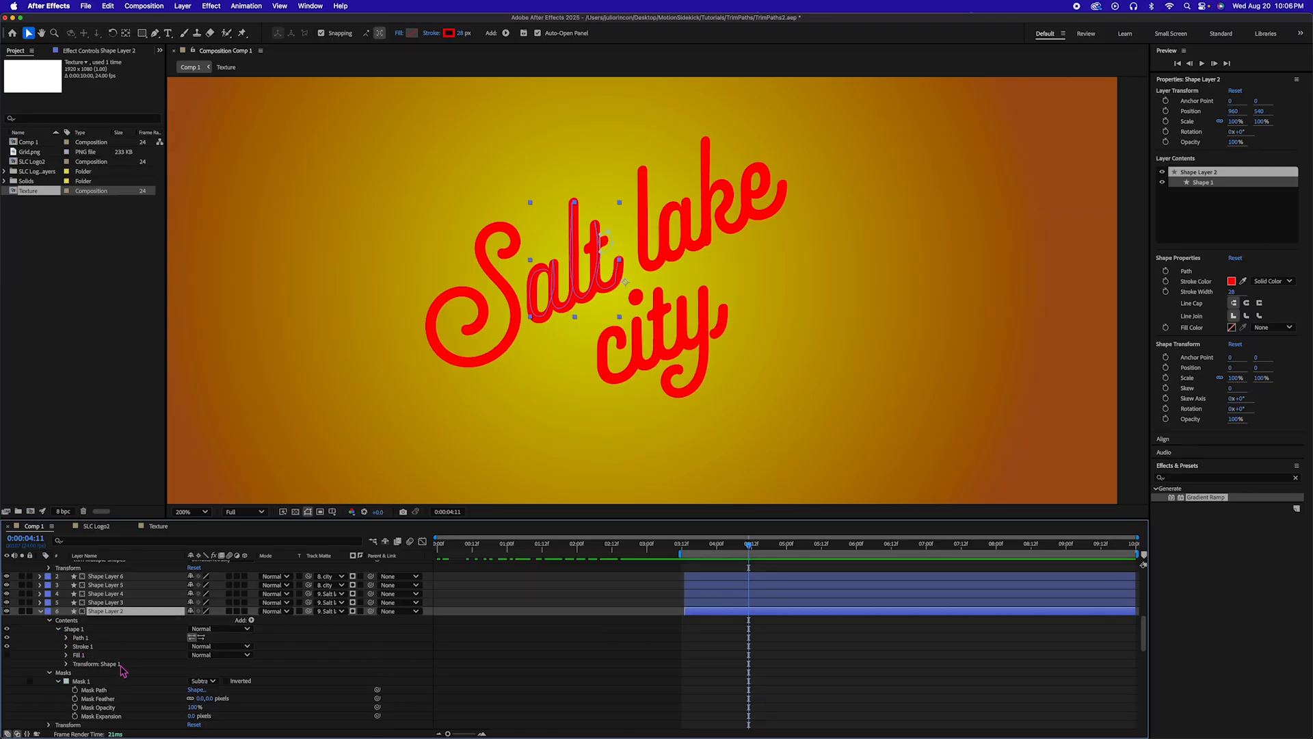
{"action": "left_click", "coordinate": [67, 647]}
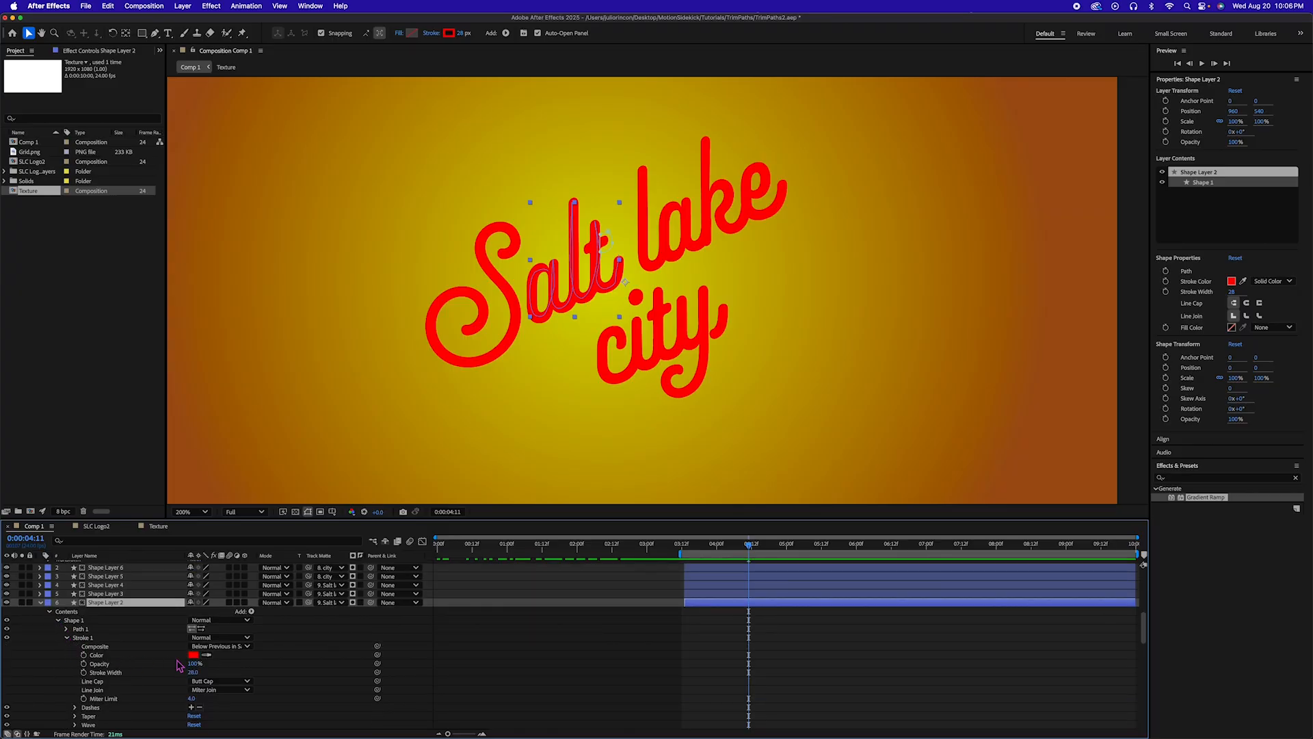
{"action": "left_click", "coordinate": [217, 682]}
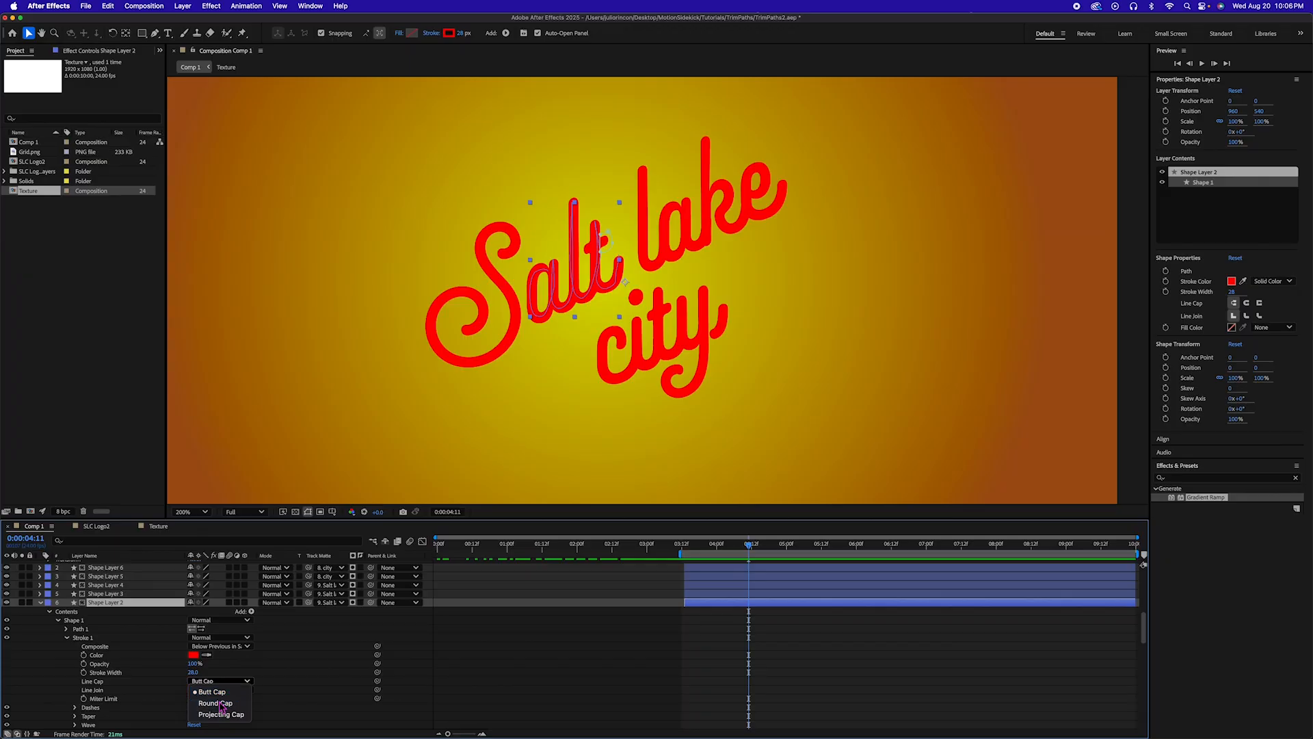
{"action": "left_click", "coordinate": [217, 703]}
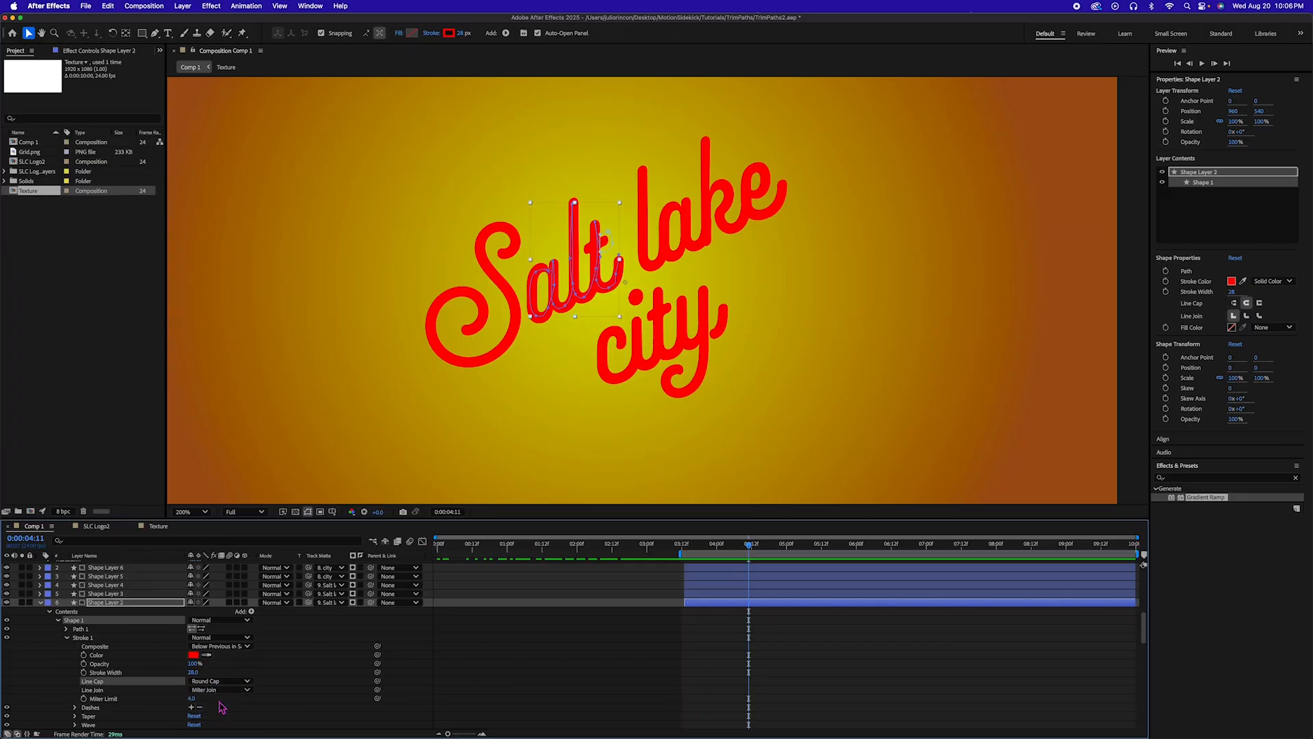
{"action": "left_click", "coordinate": [41, 604]}
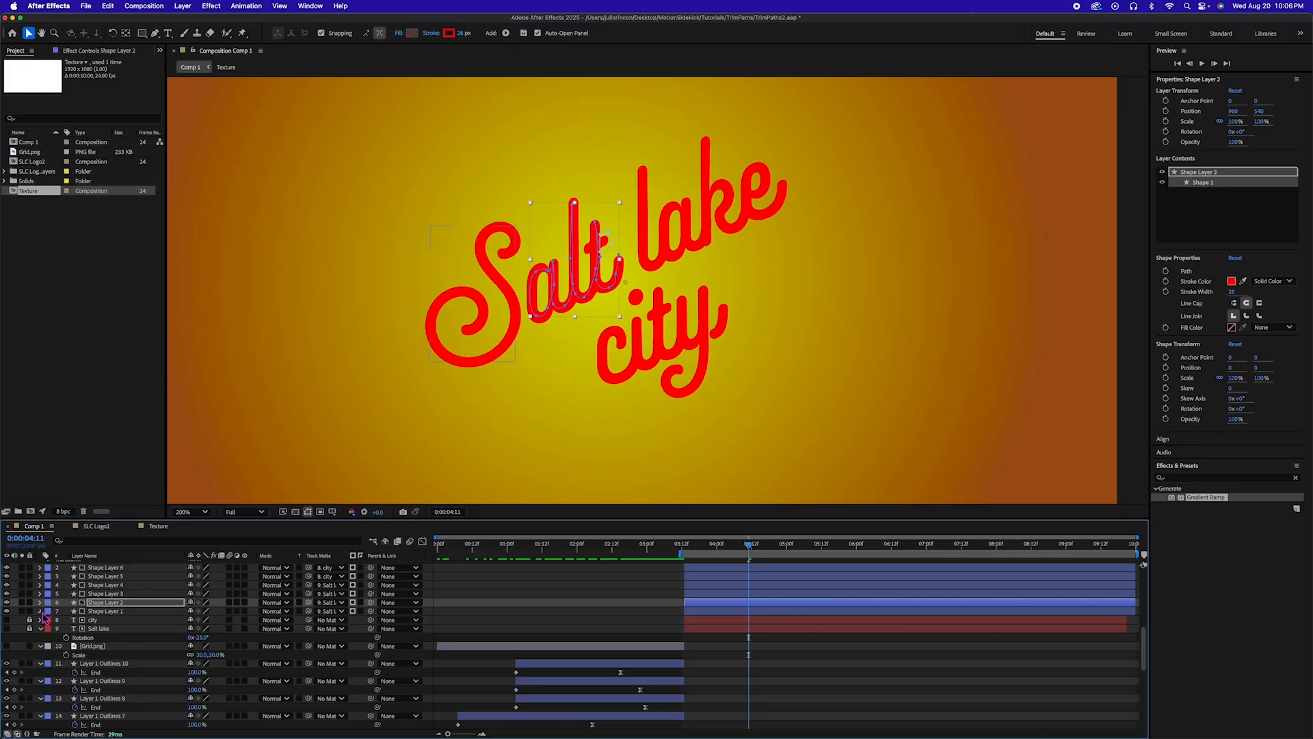
Set the line cap of Shape Layer 1's stroke, the "S" of "Salt", to Round Cap
{"action": "left_click", "coordinate": [40, 611]}
{"action": "left_click", "coordinate": [49, 621]}
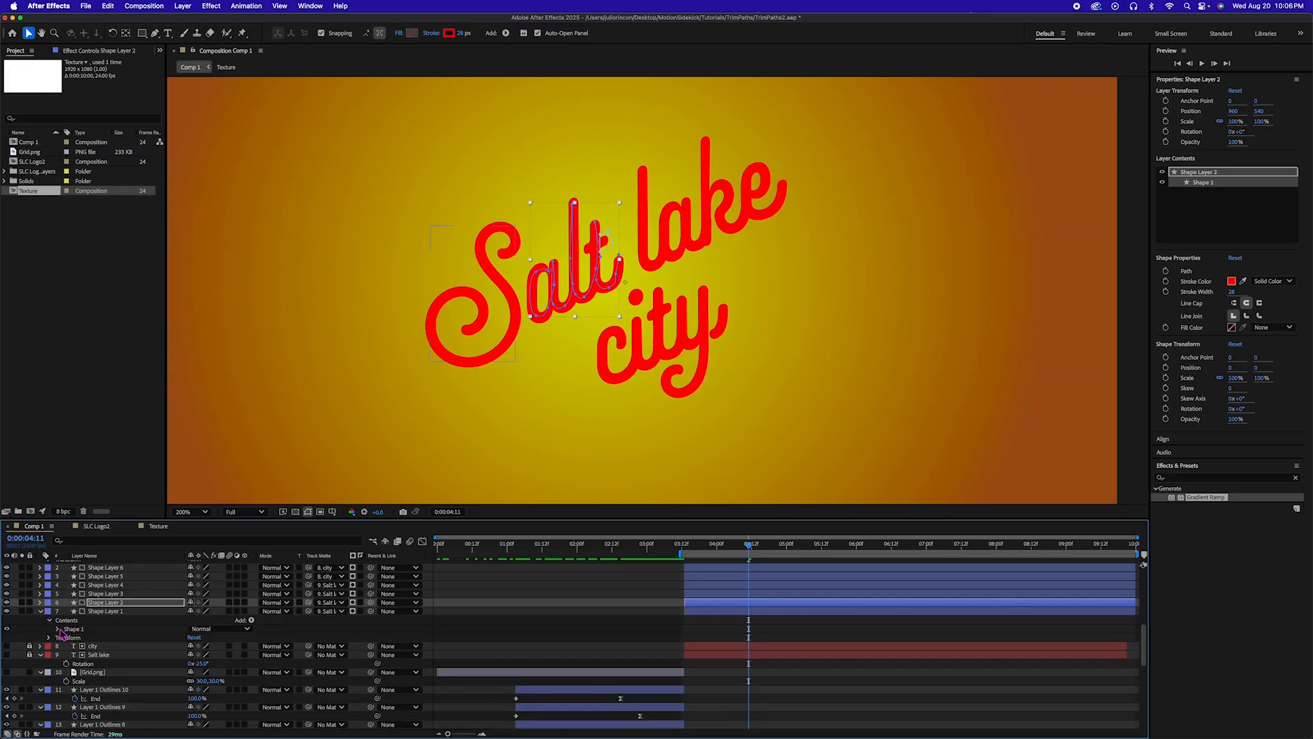
{"action": "left_click", "coordinate": [58, 629]}
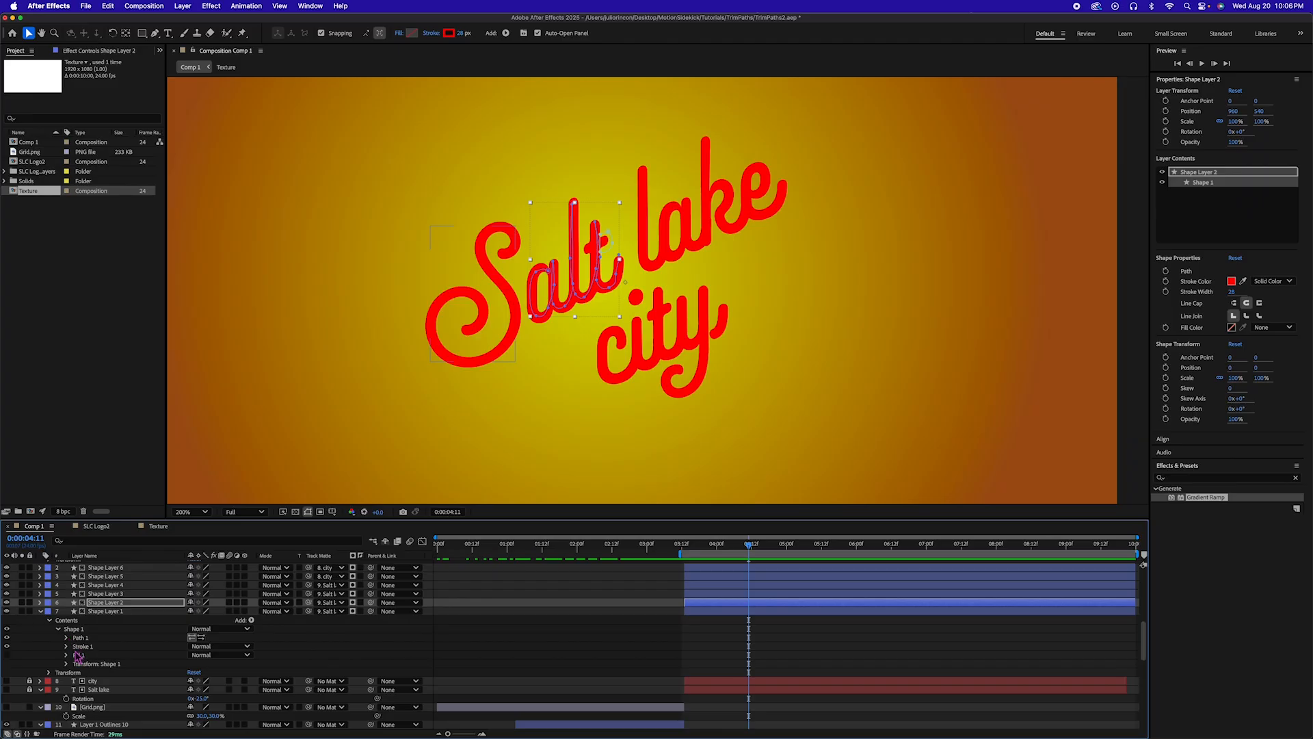
{"action": "left_click", "coordinate": [67, 646]}
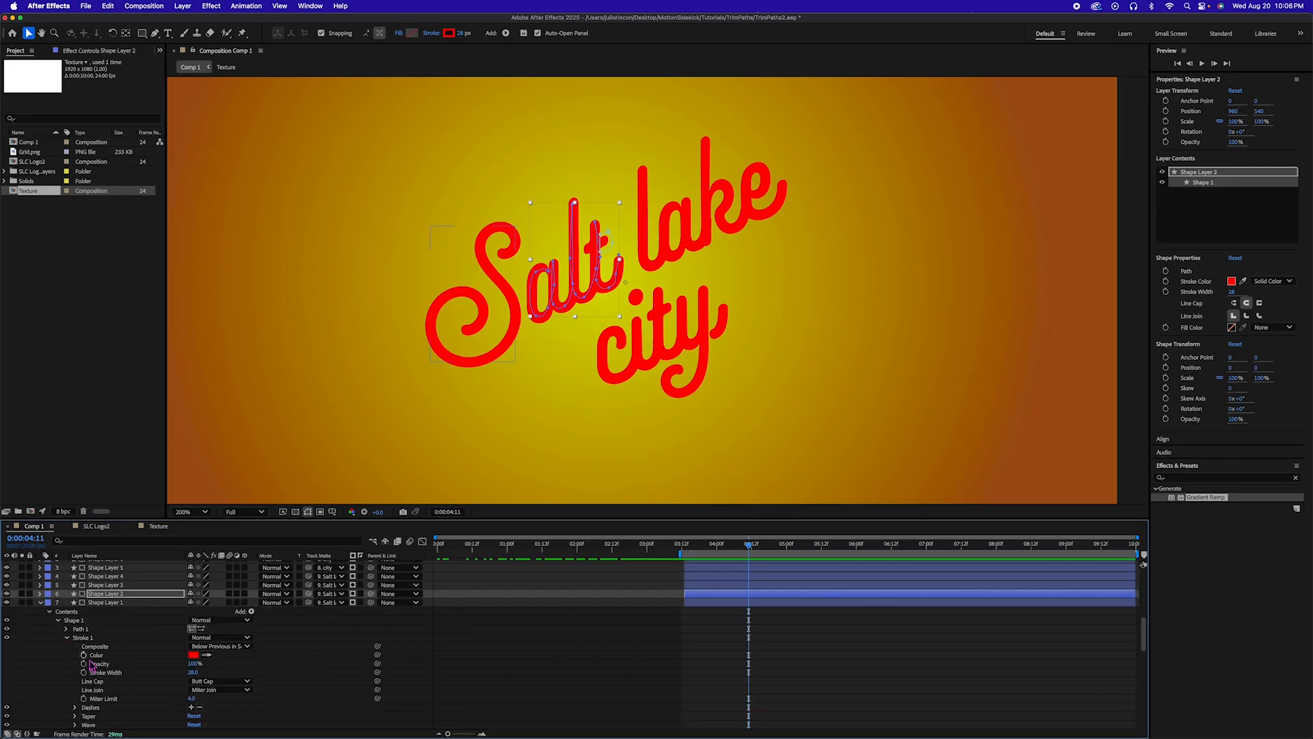
{"action": "left_click", "coordinate": [220, 686]}
{"action": "left_click", "coordinate": [206, 699]}
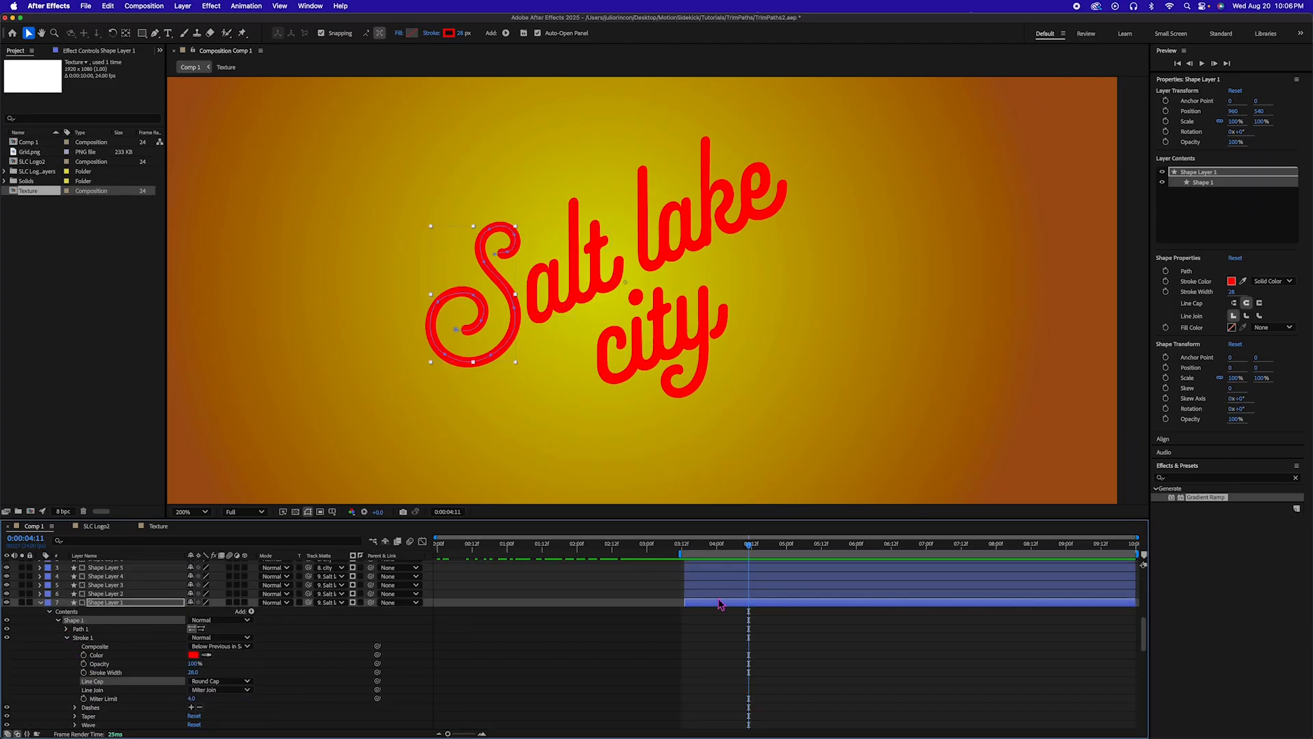
Select all seven shape layers and reduce their expanded properties to only the keyframed ones
{"action": "scroll", "coordinate": [732, 609], "scroll_direction": "down", "scroll_amount": 4}
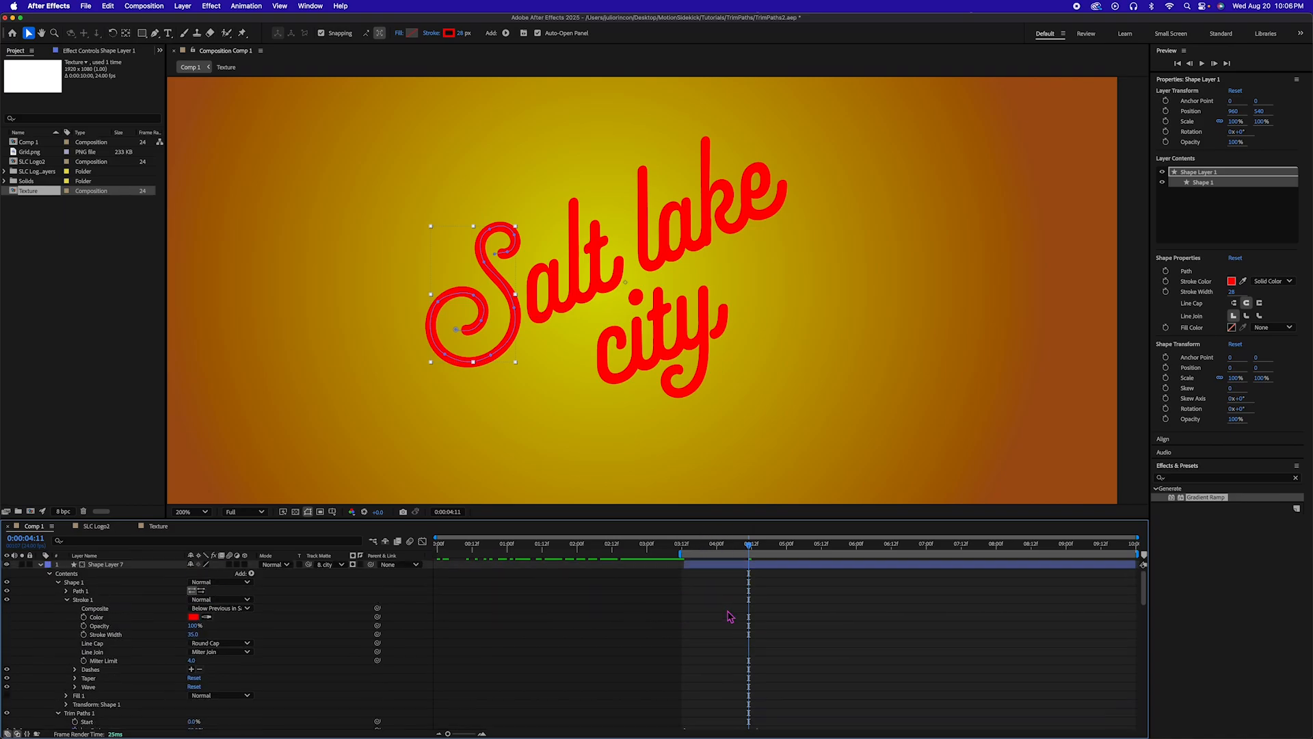
{"action": "scroll", "coordinate": [731, 616], "scroll_direction": "up", "scroll_amount": 3}
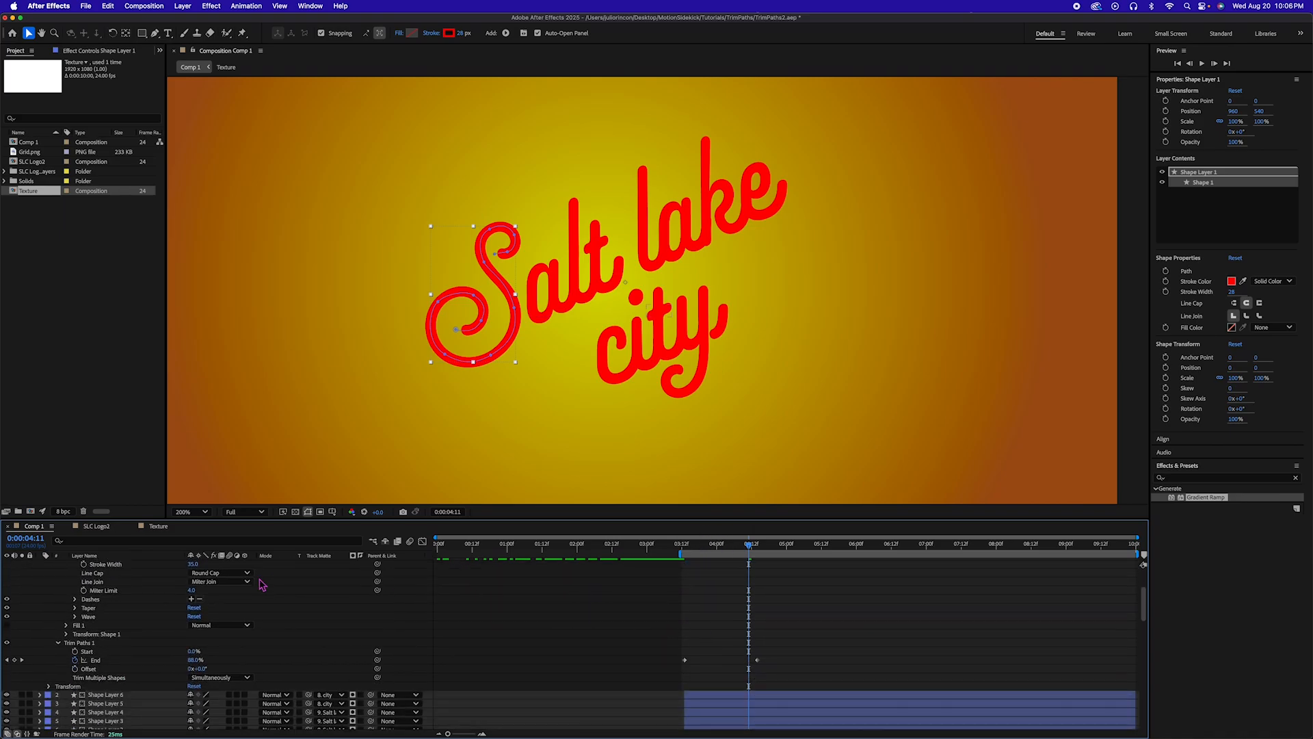
{"action": "left_click", "coordinate": [701, 564]}
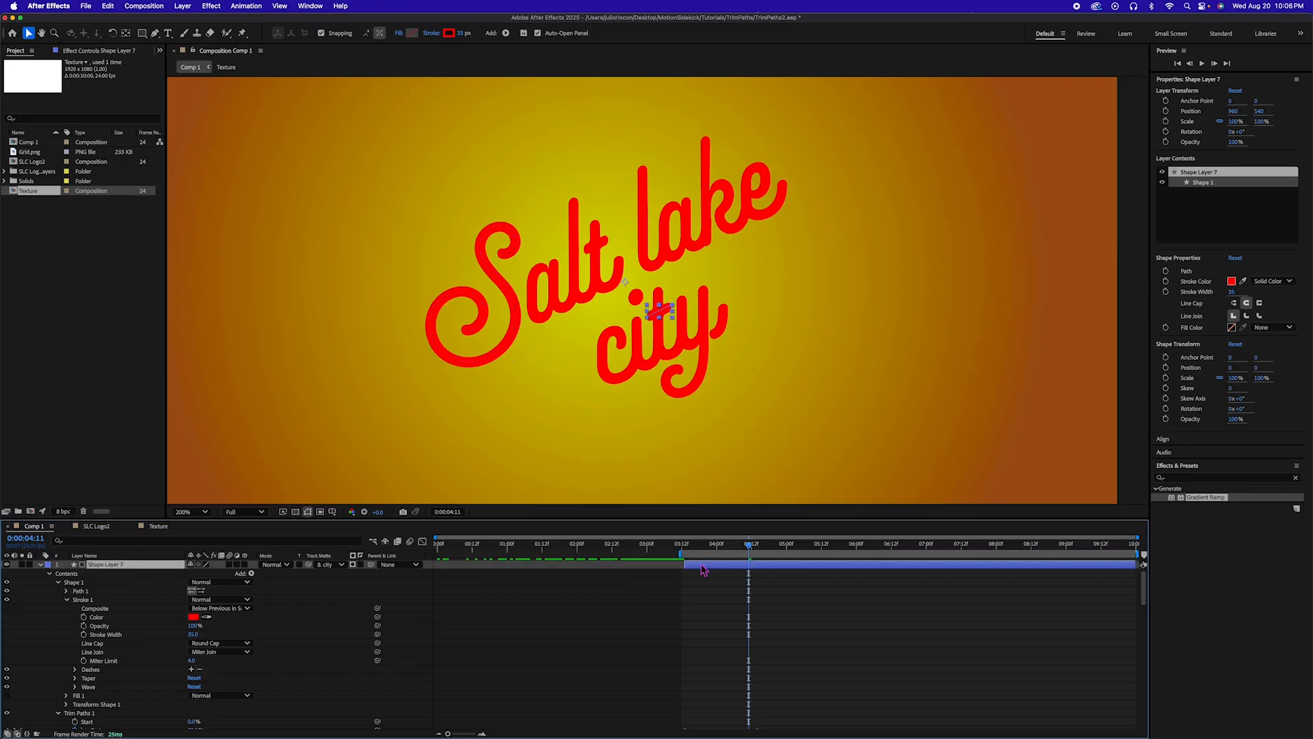
{"action": "scroll", "coordinate": [726, 589], "scroll_direction": "down", "scroll_amount": 7}
{"action": "key", "text": "super+a"}
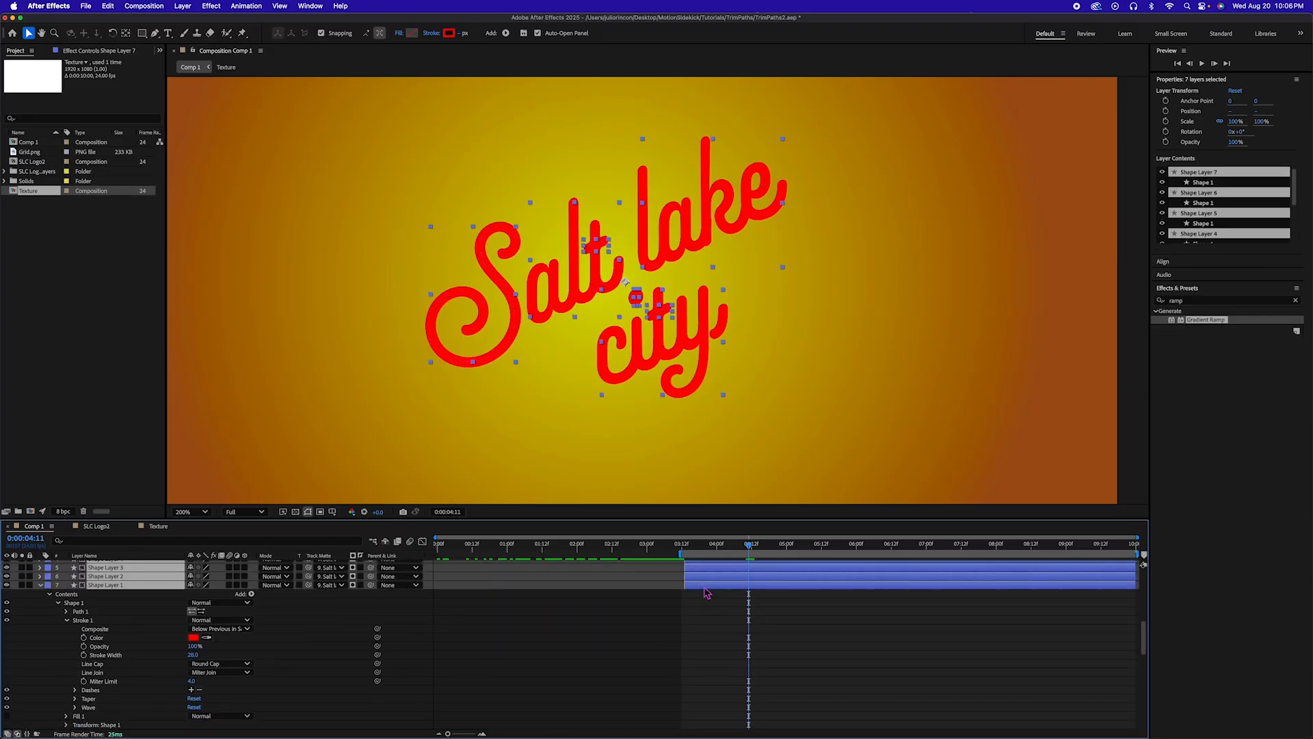
{"action": "key", "text": "u"}
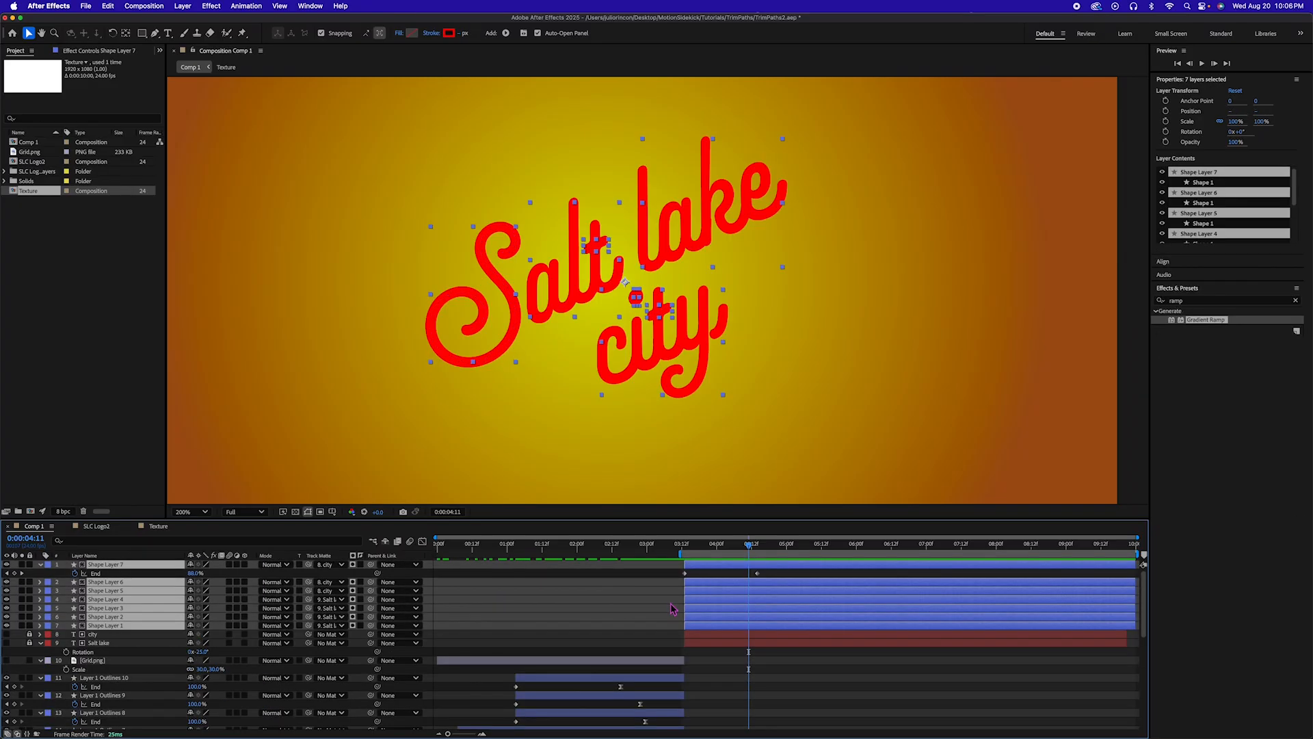
Give the seven selected shape layers an Orange label colour and deselect them
{"action": "left_click", "coordinate": [49, 565]}
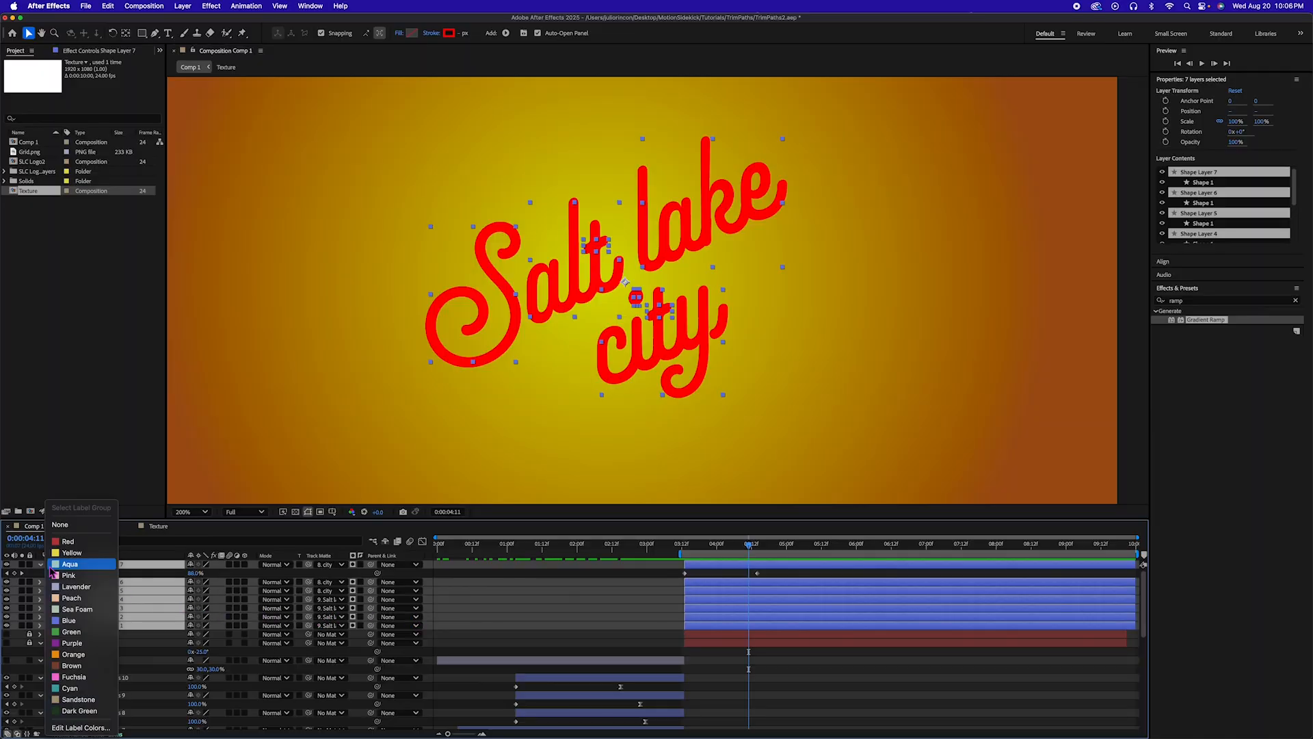
{"action": "left_click", "coordinate": [80, 655]}
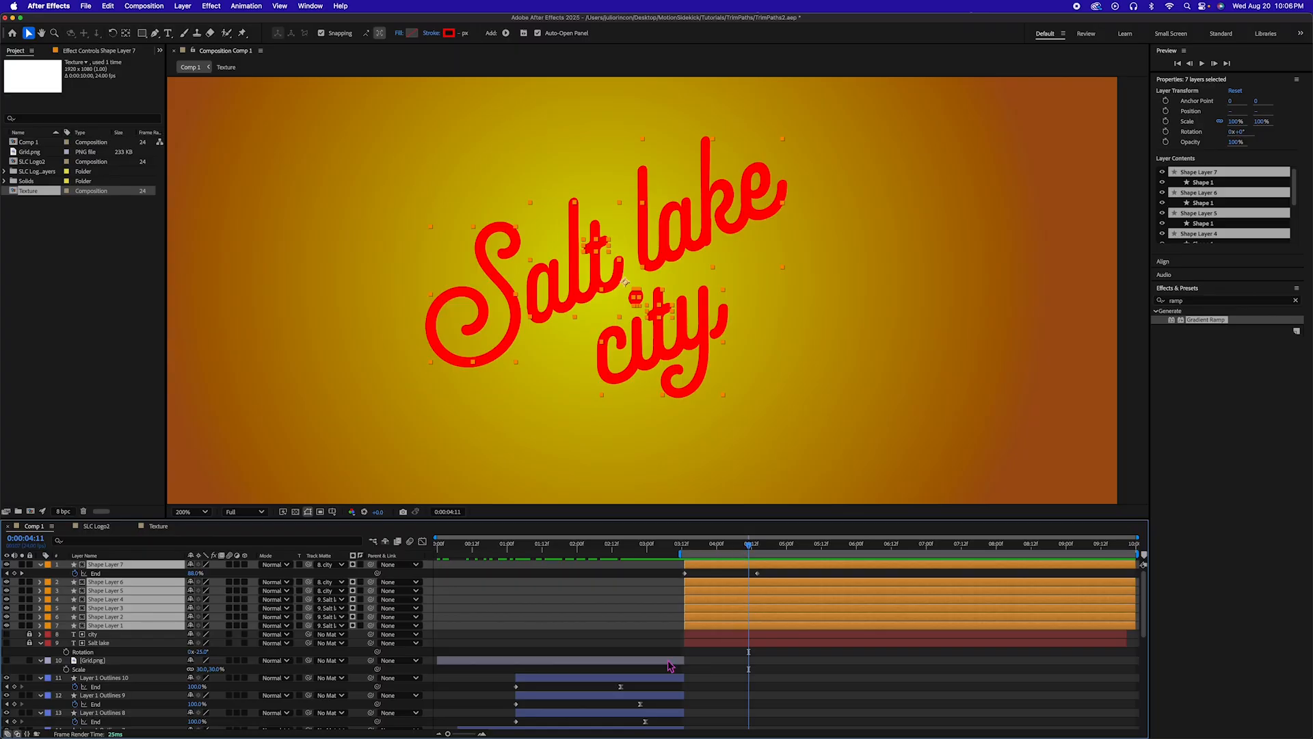
{"action": "scroll", "coordinate": [673, 665], "scroll_direction": "down", "scroll_amount": 10}
{"action": "scroll", "coordinate": [675, 663], "scroll_direction": "up", "scroll_amount": 10}
{"action": "left_click", "coordinate": [714, 639]}
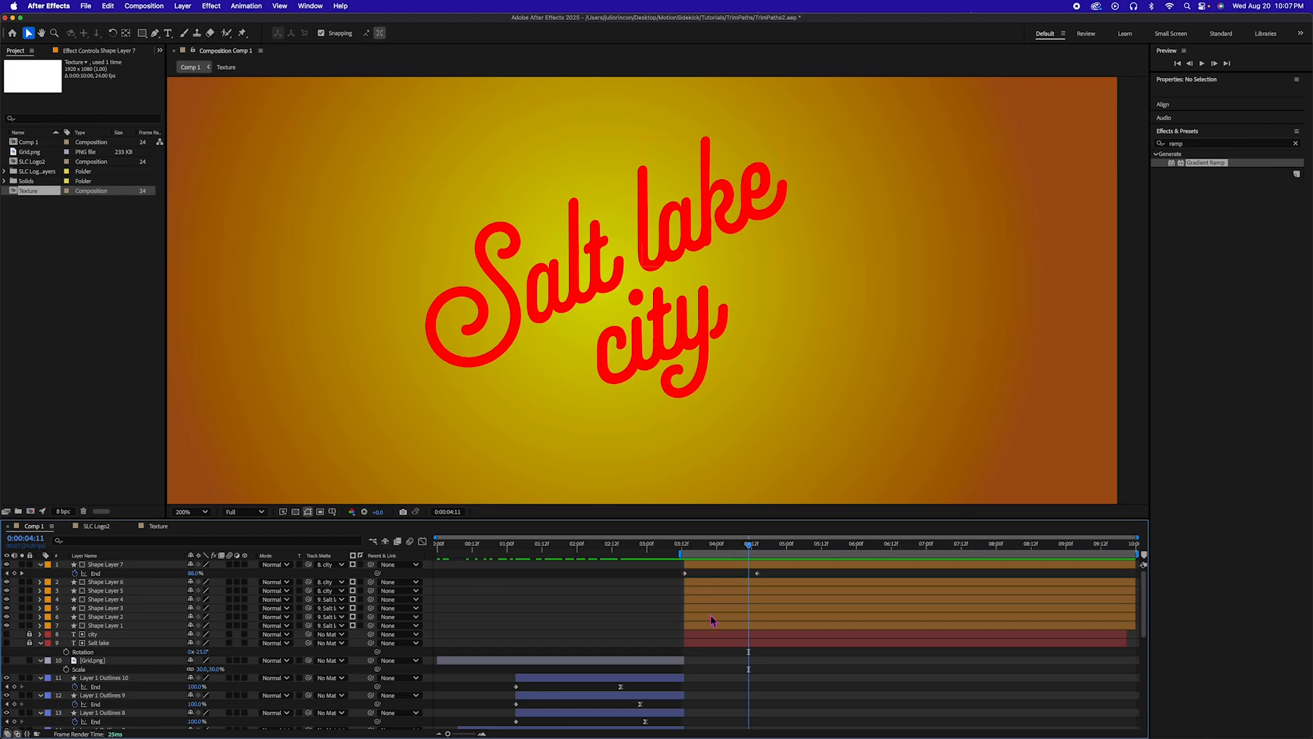
Copy Shape Layer 7's Trim Paths End keyframes to Shape Layers 1 through 6 at 0:00:03:13 and reveal the pasted keyframes
{"action": "left_click", "coordinate": [715, 565]}
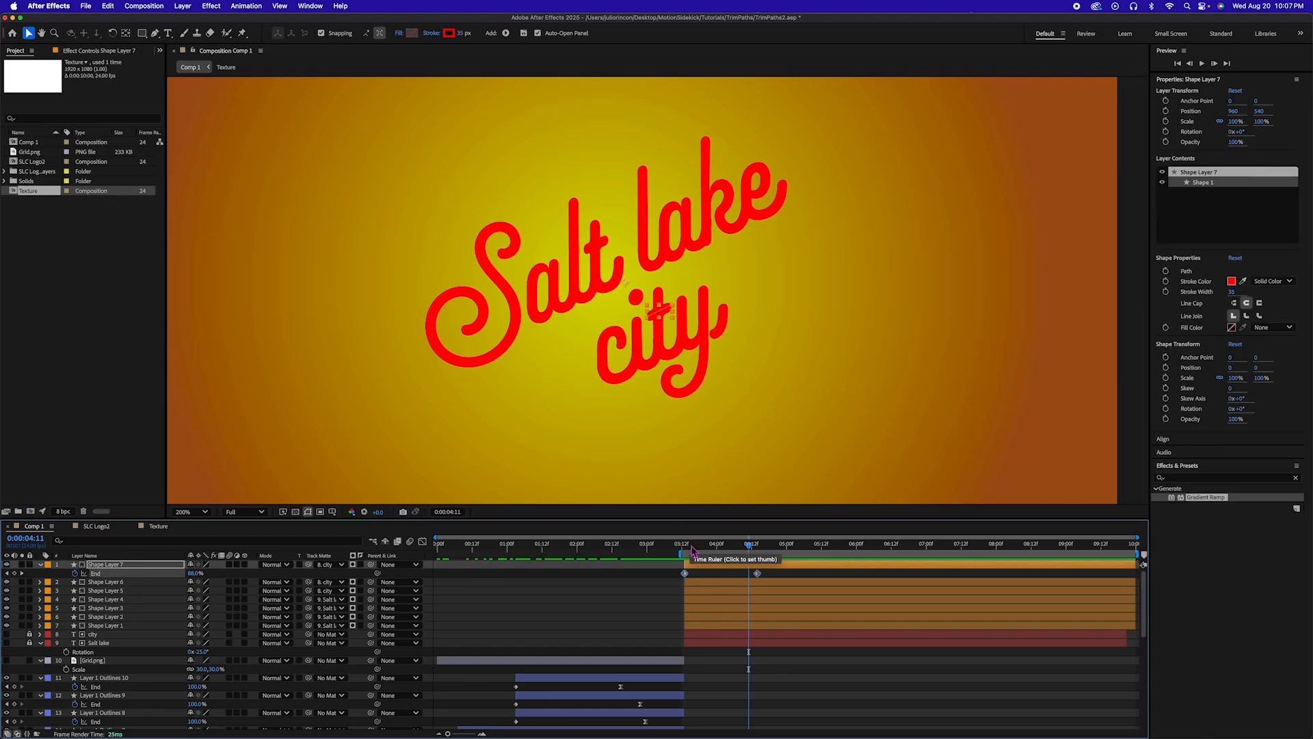
{"action": "left_click", "coordinate": [686, 551]}
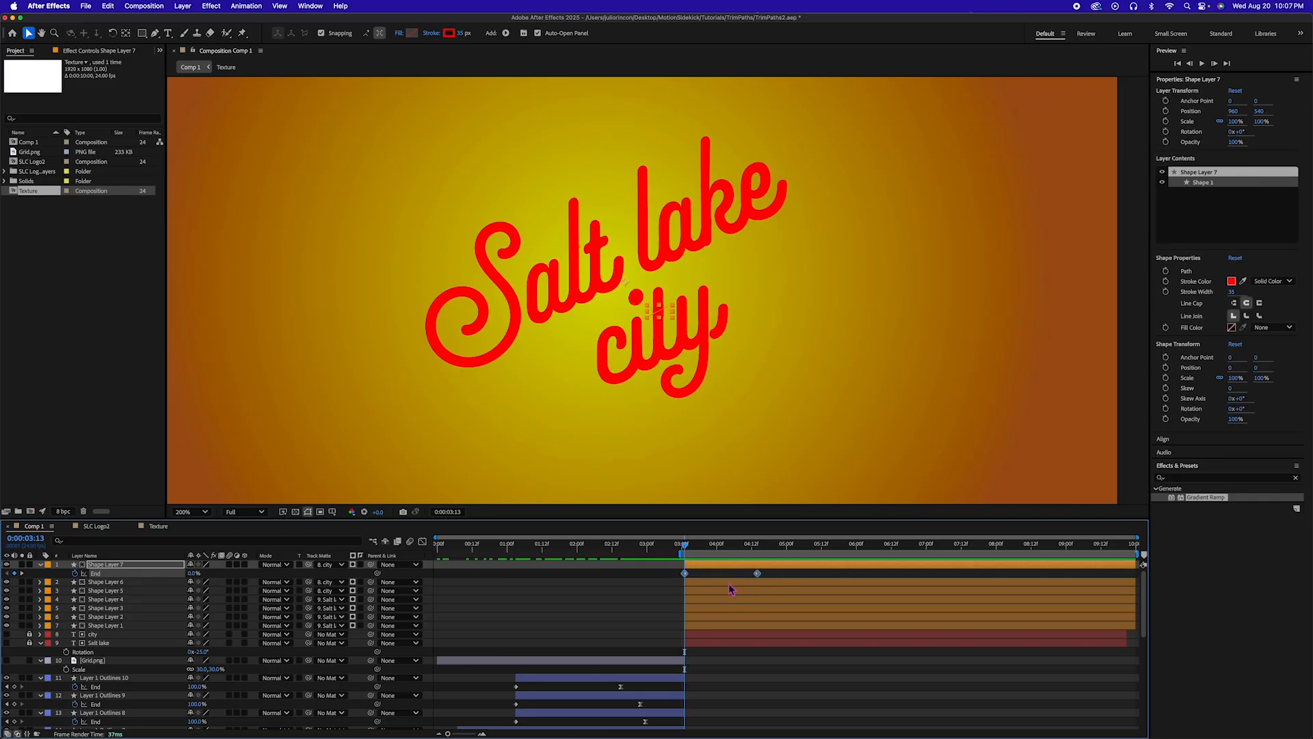
{"action": "left_click_drag", "start_coordinate": [731, 589], "coordinate": [729, 632]}
{"action": "key", "text": "super+v"}
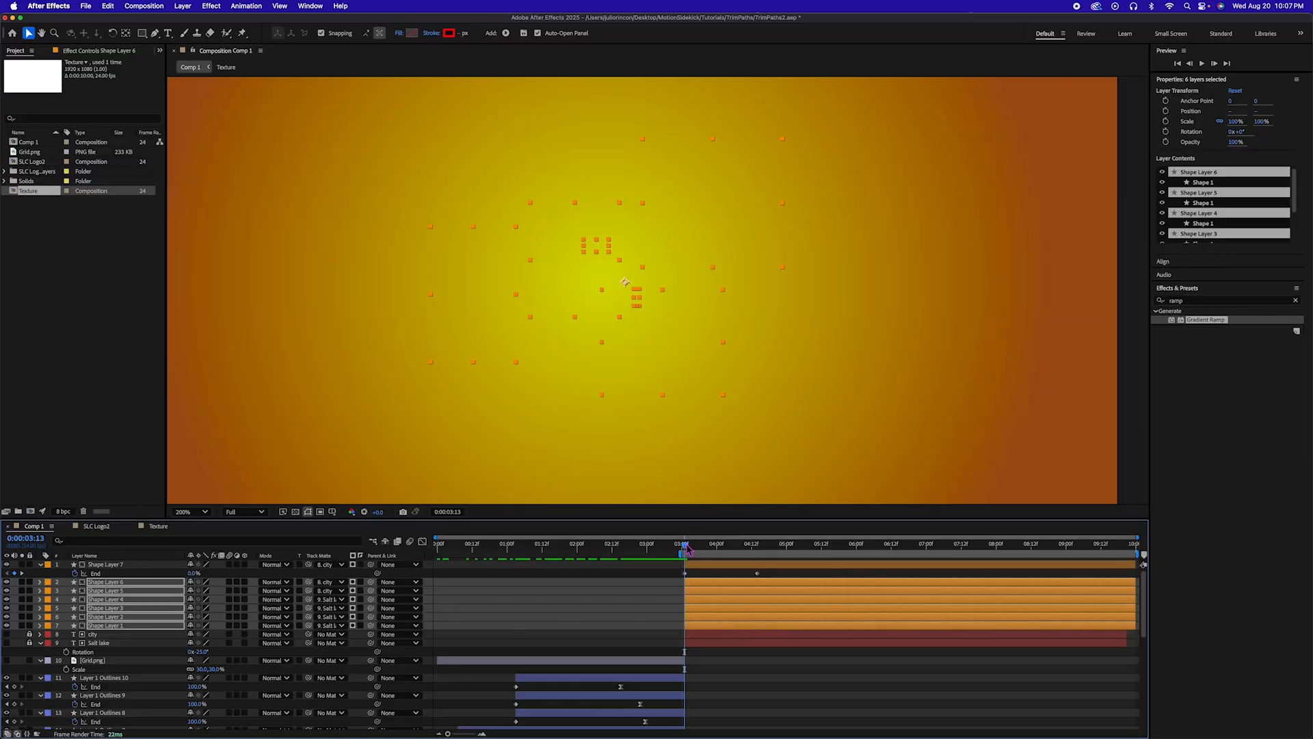
{"action": "mouse_move", "coordinate": [686, 545]}
{"action": "left_mouse_down"}
{"action": "mouse_move", "coordinate": [784, 549]}
{"action": "mouse_move", "coordinate": [678, 546]}
{"action": "mouse_move", "coordinate": [758, 547]}
{"action": "left_mouse_up"}
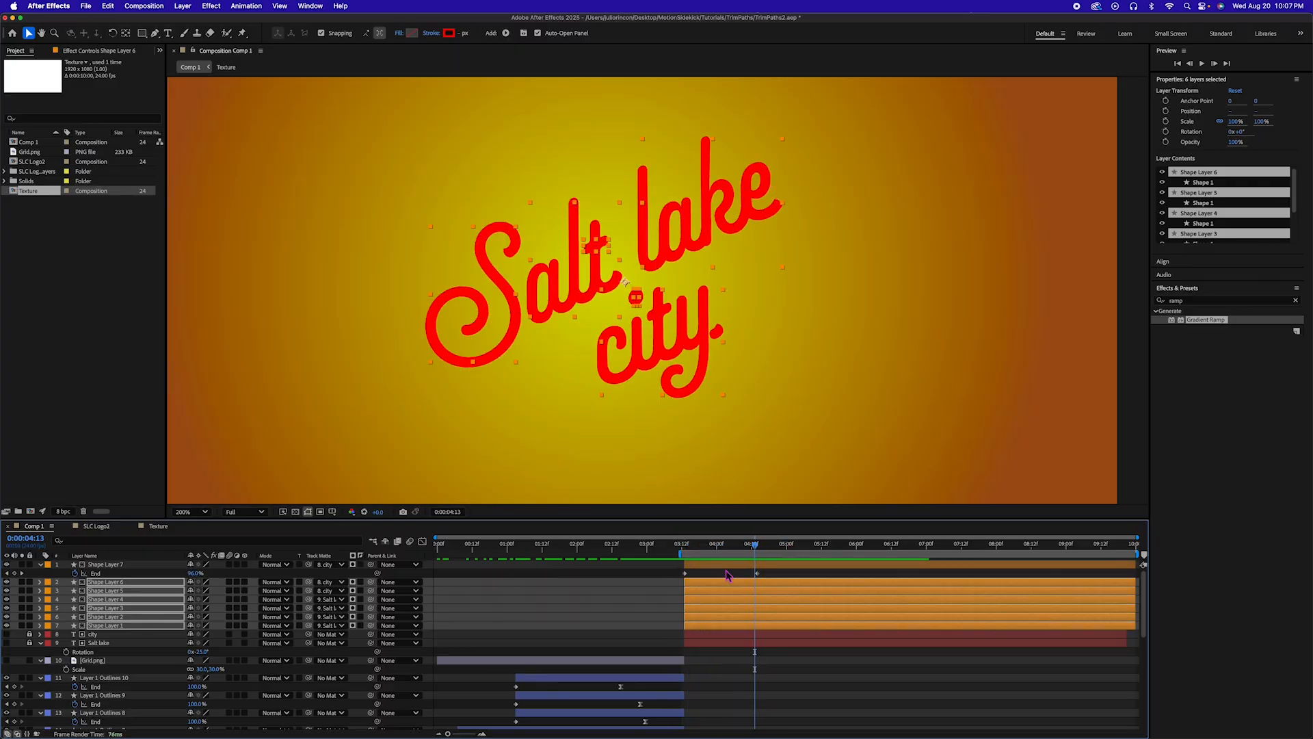
{"action": "key", "text": "u"}
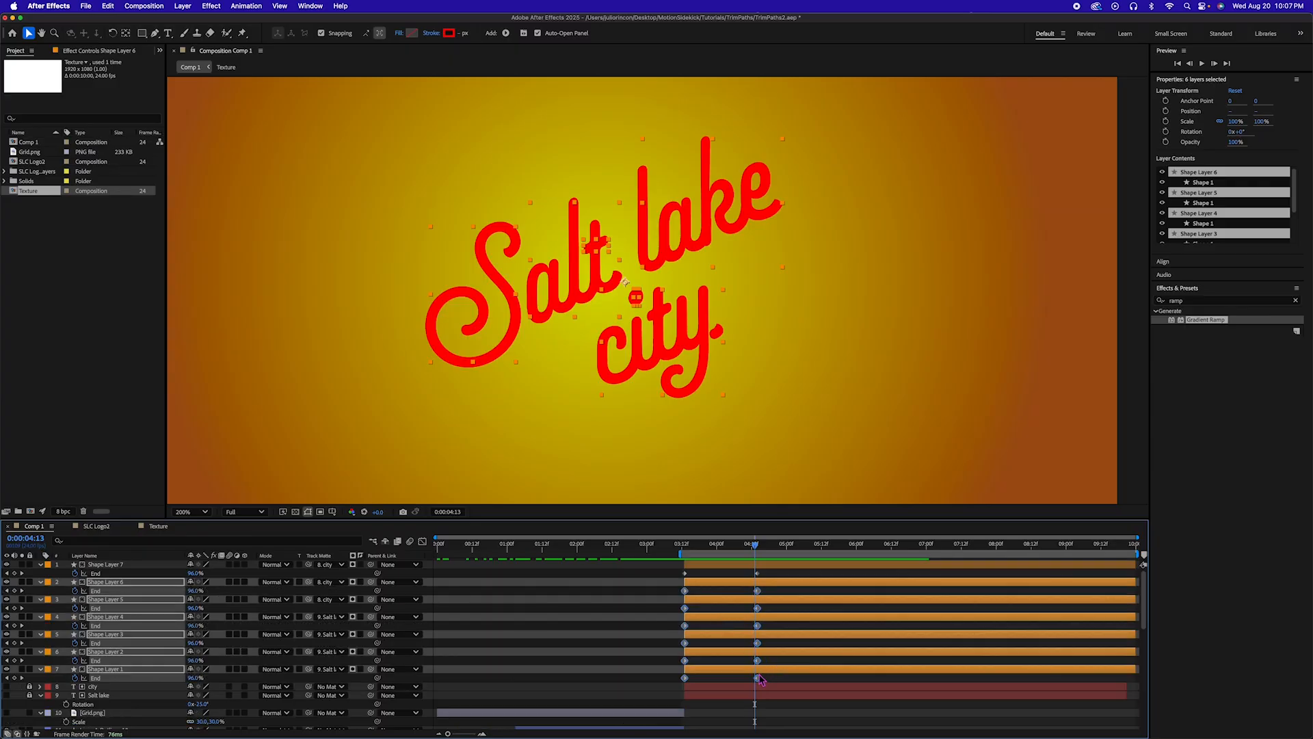
{"action": "left_click", "coordinate": [716, 690]}
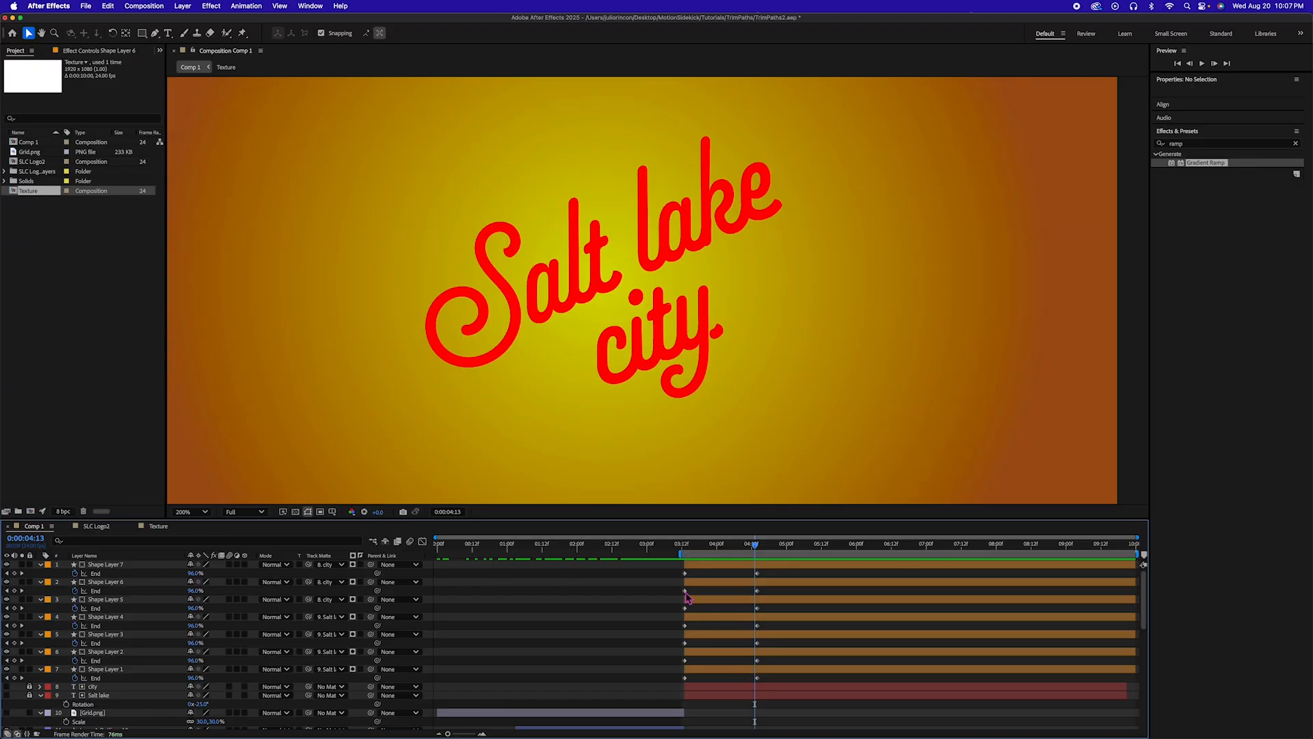
Move Shape Layer 1's last End keyframe to about 4:02 and align Shape Layer 2's first End keyframe with it
{"action": "left_click_drag", "start_coordinate": [758, 679], "coordinate": [722, 678]}
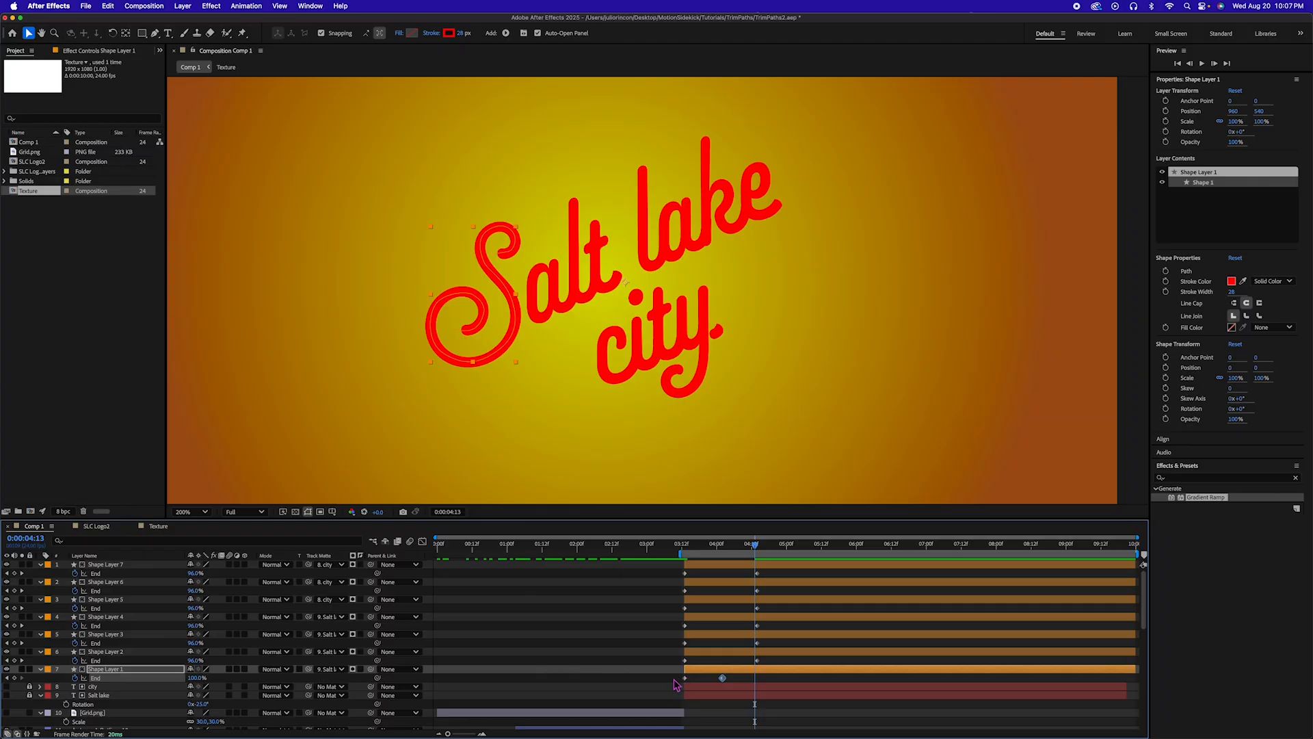
{"action": "left_click", "coordinate": [676, 681]}
{"action": "left_click", "coordinate": [694, 672]}
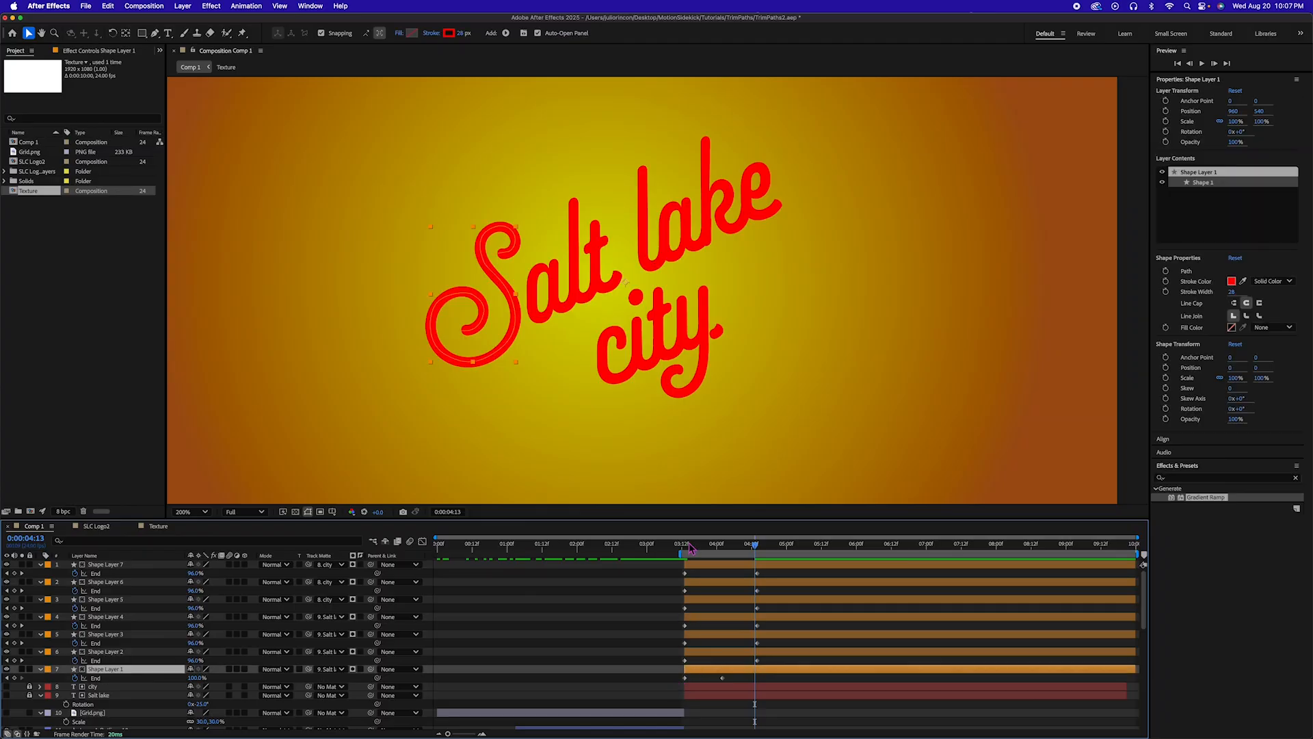
{"action": "left_click", "coordinate": [711, 544]}
{"action": "left_click_drag", "start_coordinate": [685, 660], "coordinate": [722, 660]}
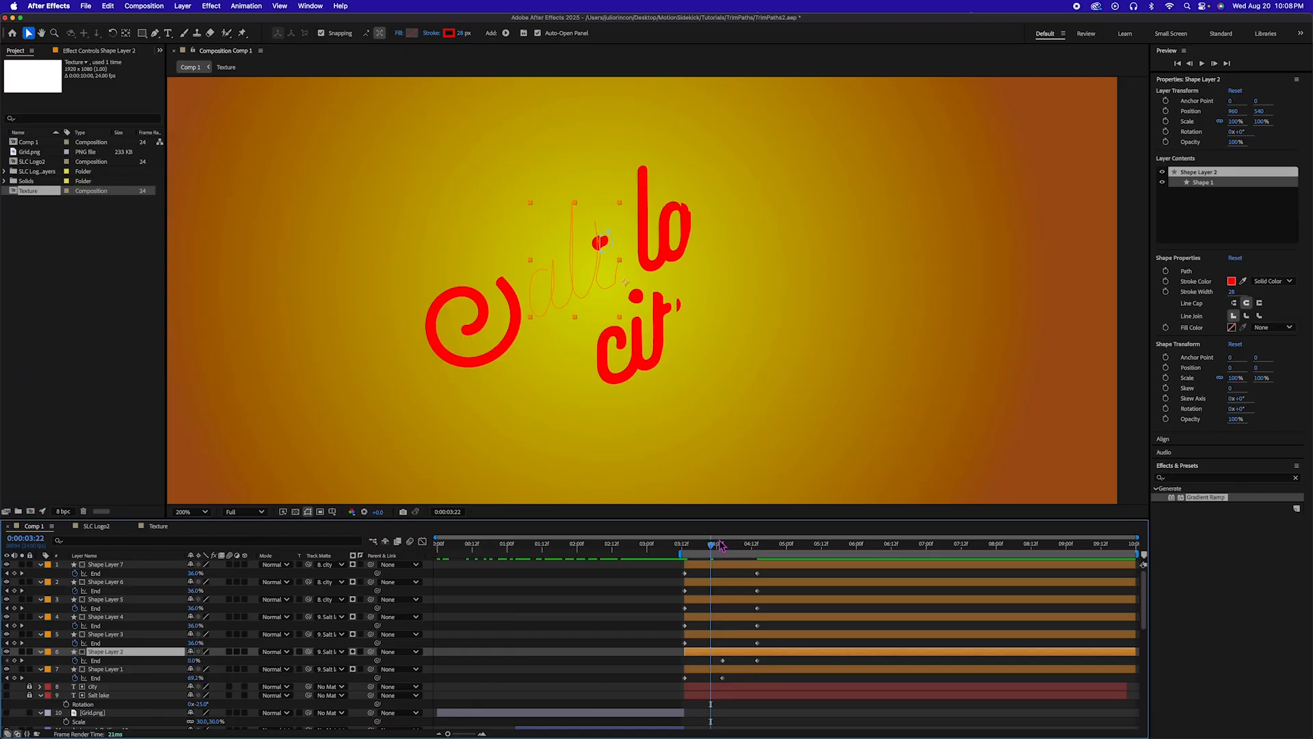
Retime Shape Layer 3's End keyframes, the crossbar of the "t", to start at 0:00:04:14 and finish at about 5:00
{"action": "left_click_drag", "start_coordinate": [713, 548], "coordinate": [762, 551]}
{"action": "left_click", "coordinate": [724, 637]}
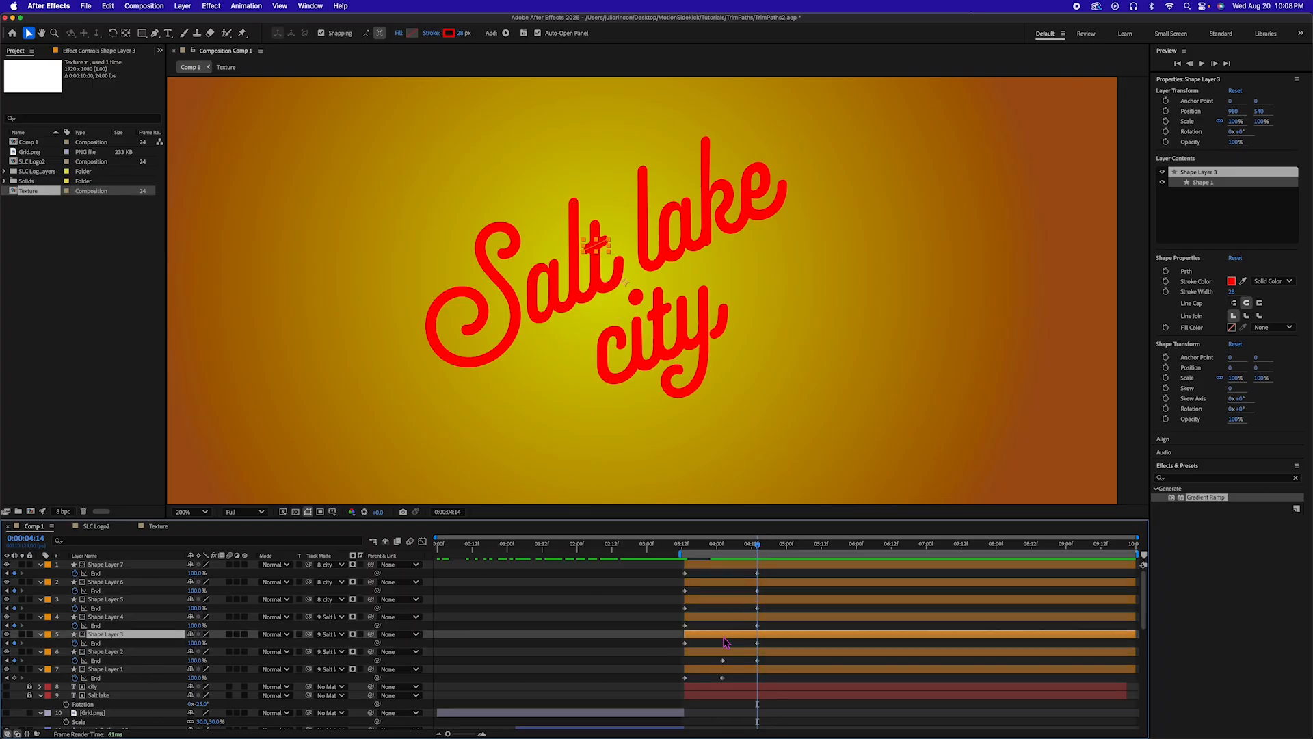
{"action": "left_click", "coordinate": [685, 644]}
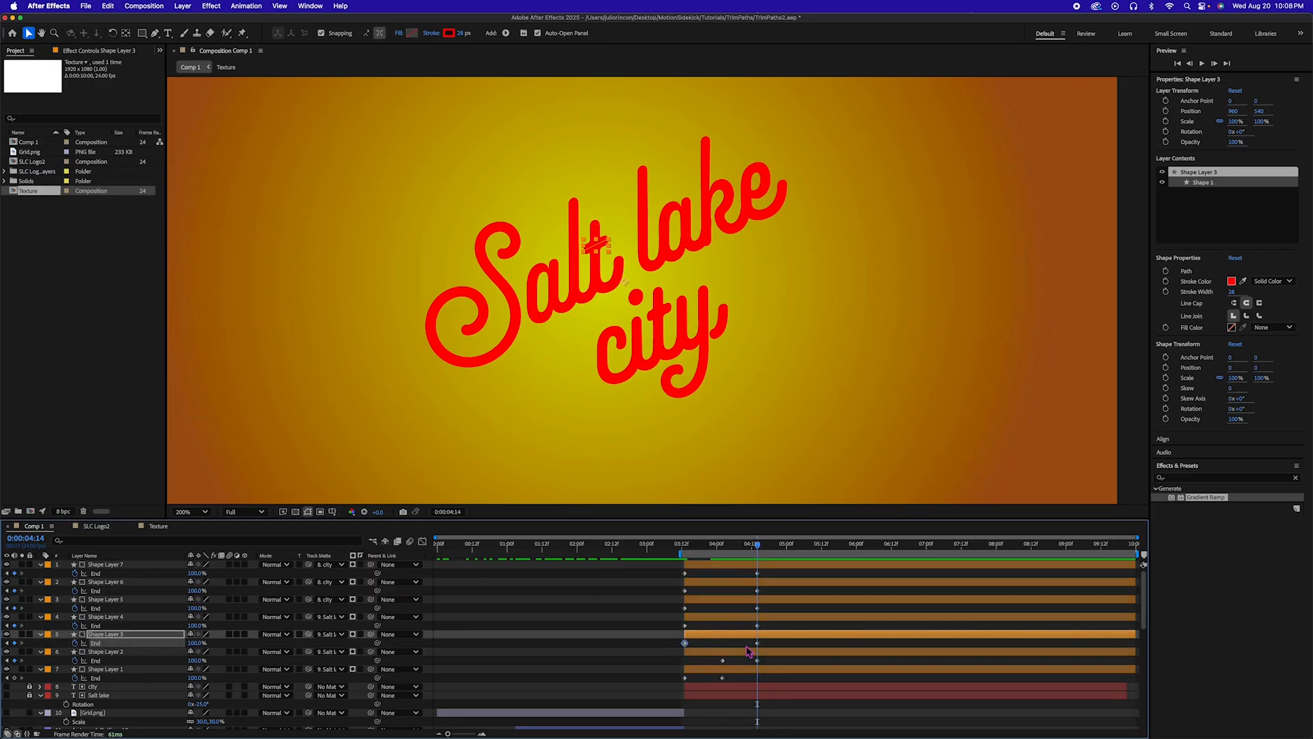
{"action": "left_click_drag", "start_coordinate": [758, 644], "coordinate": [787, 645]}
{"action": "left_click", "coordinate": [840, 647]}
Shift Shape Layer 4, the "lake" path, together with its End keyframes to start at 0:00:04:14
{"action": "left_click", "coordinate": [757, 626]}
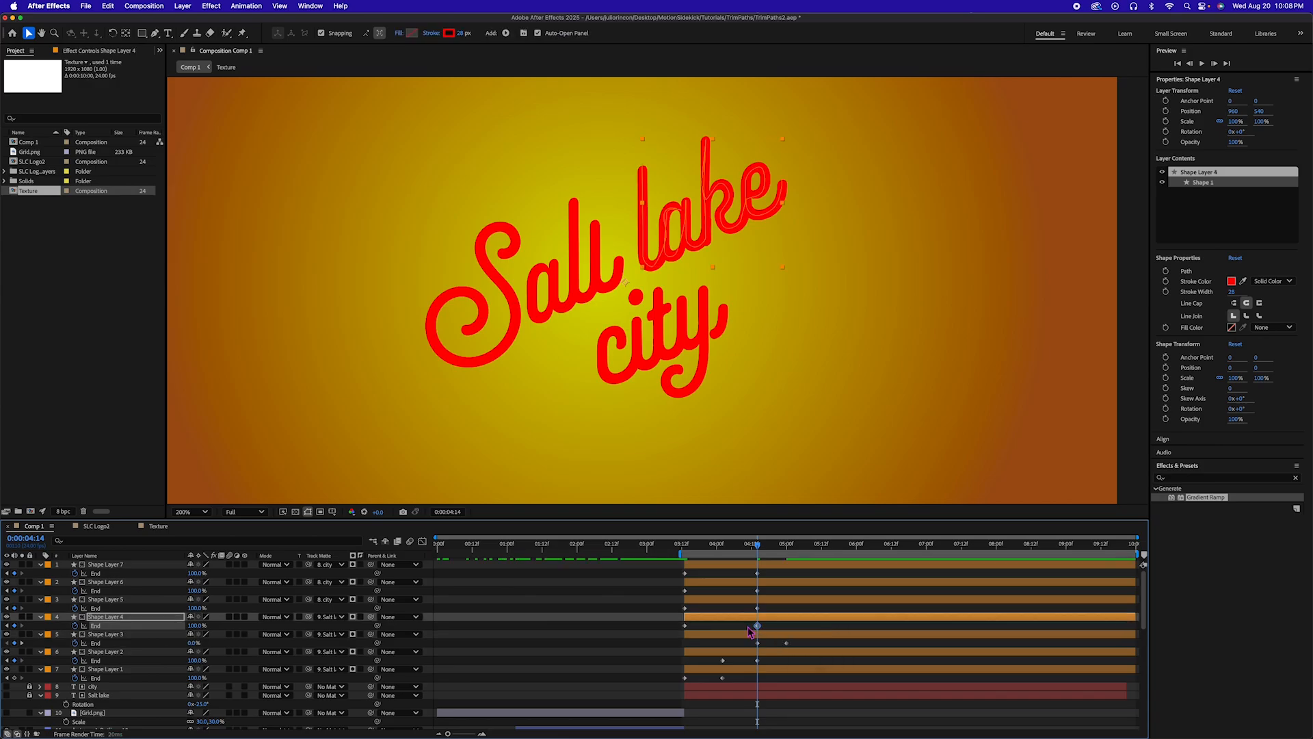
{"action": "left_click", "coordinate": [686, 627], "text": "shift"}
{"action": "left_click_drag", "start_coordinate": [688, 629], "coordinate": [807, 622]}
{"action": "key", "text": "ctrl+z"}
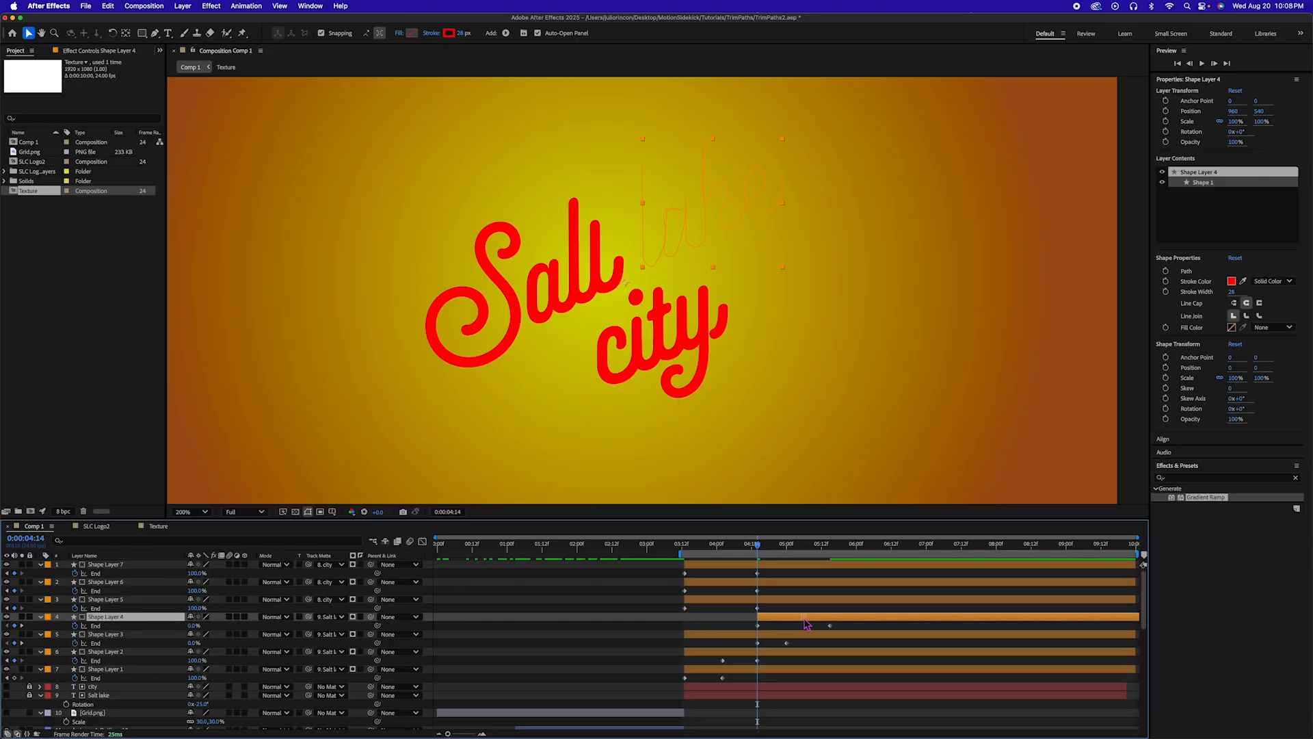
Shift Shape Layers 5, 6 and 7, the "city" strokes, to start at about 5:06 and scrub through the reveal to 0:00:05:09
{"action": "left_click", "coordinate": [782, 599]}
{"action": "left_click", "coordinate": [783, 567], "text": "shift"}
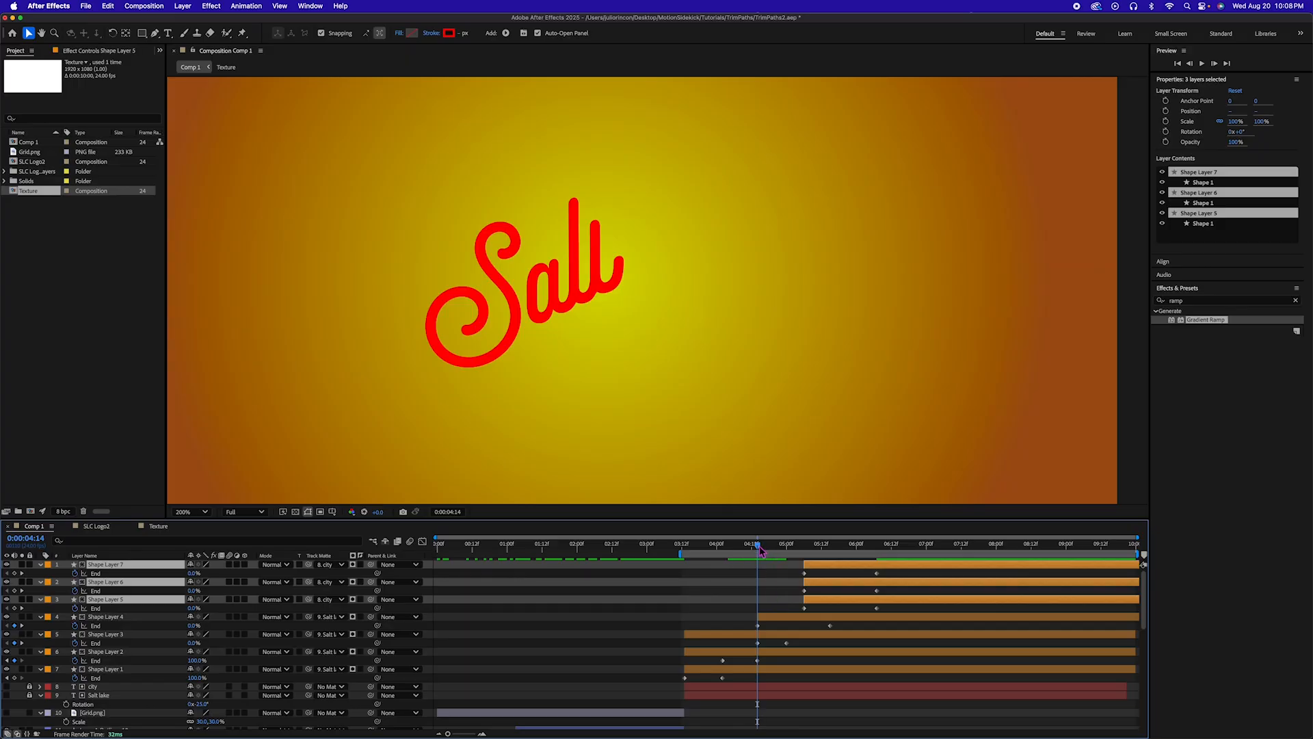
{"action": "left_click_drag", "start_coordinate": [762, 551], "coordinate": [818, 556]}
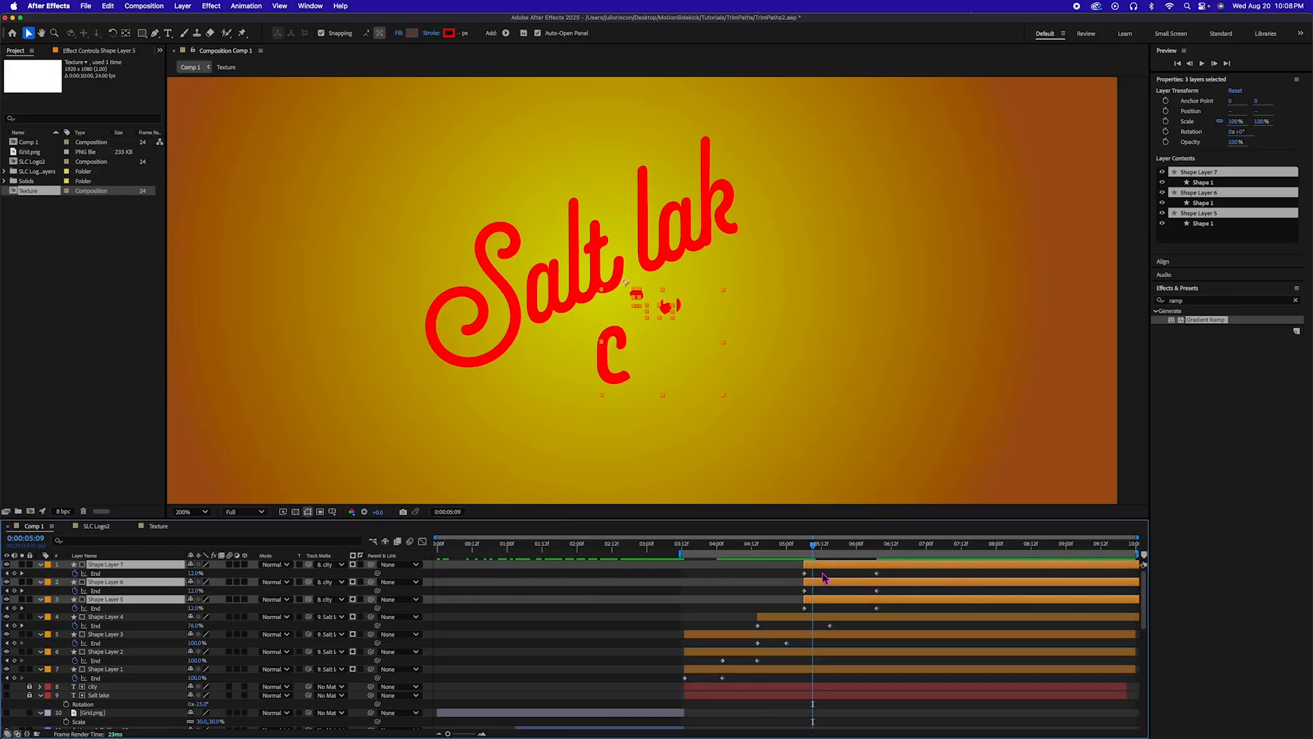
Stagger the "city" strokes with shorter End animations, starting Shape Layer 5 at about 5:15, Shape Layer 7 at 6:16 and Shape Layer 6 at 7:00
{"action": "left_click", "coordinate": [827, 608]}
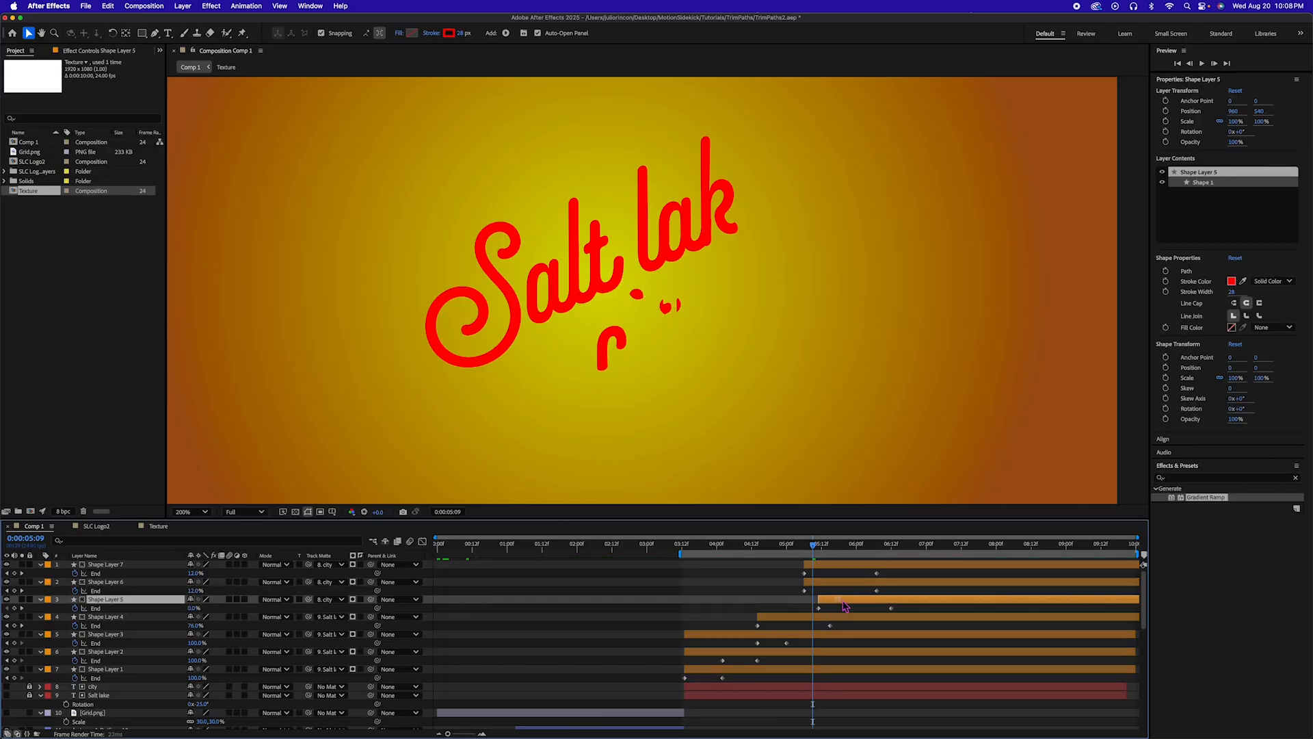
{"action": "left_click_drag", "start_coordinate": [826, 601], "coordinate": [964, 573]}
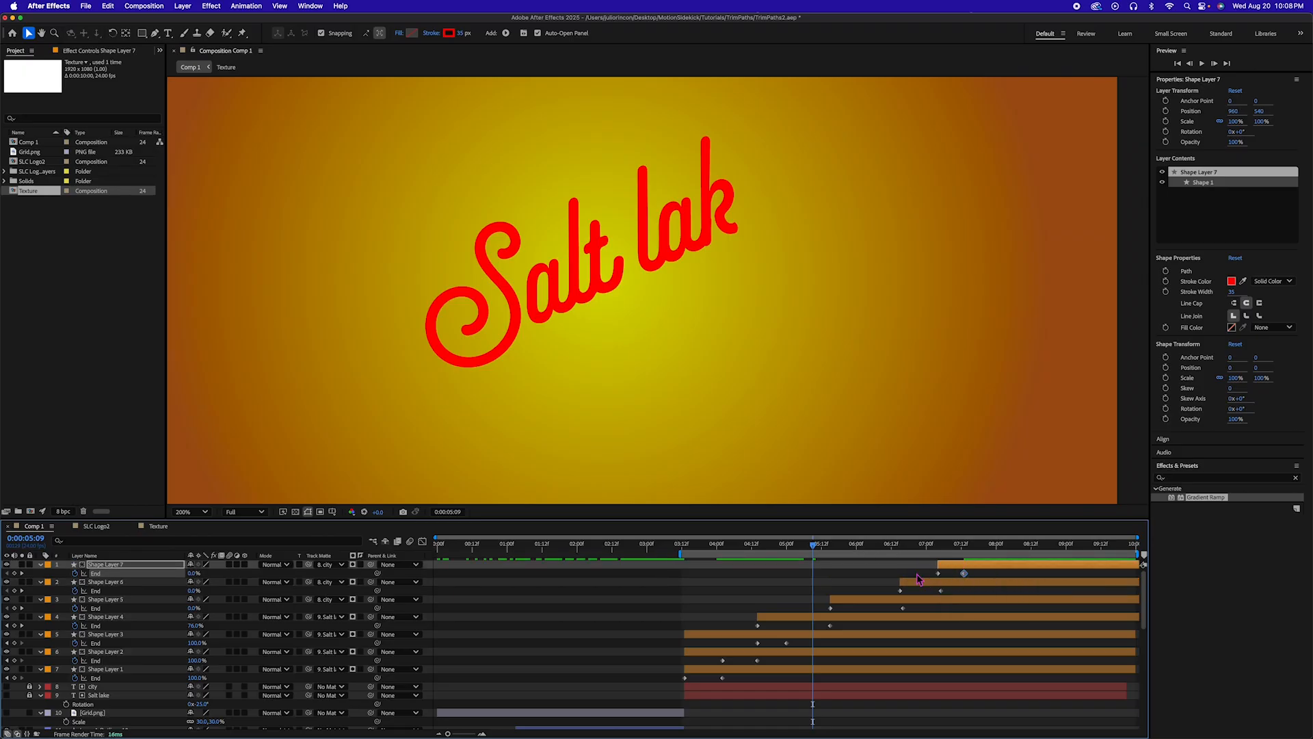
{"action": "mouse_move", "coordinate": [818, 547]}
{"action": "left_mouse_down"}
{"action": "mouse_move", "coordinate": [961, 550]}
{"action": "mouse_move", "coordinate": [927, 580]}
{"action": "mouse_move", "coordinate": [956, 592]}
{"action": "mouse_move", "coordinate": [925, 549]}
{"action": "left_mouse_up"}
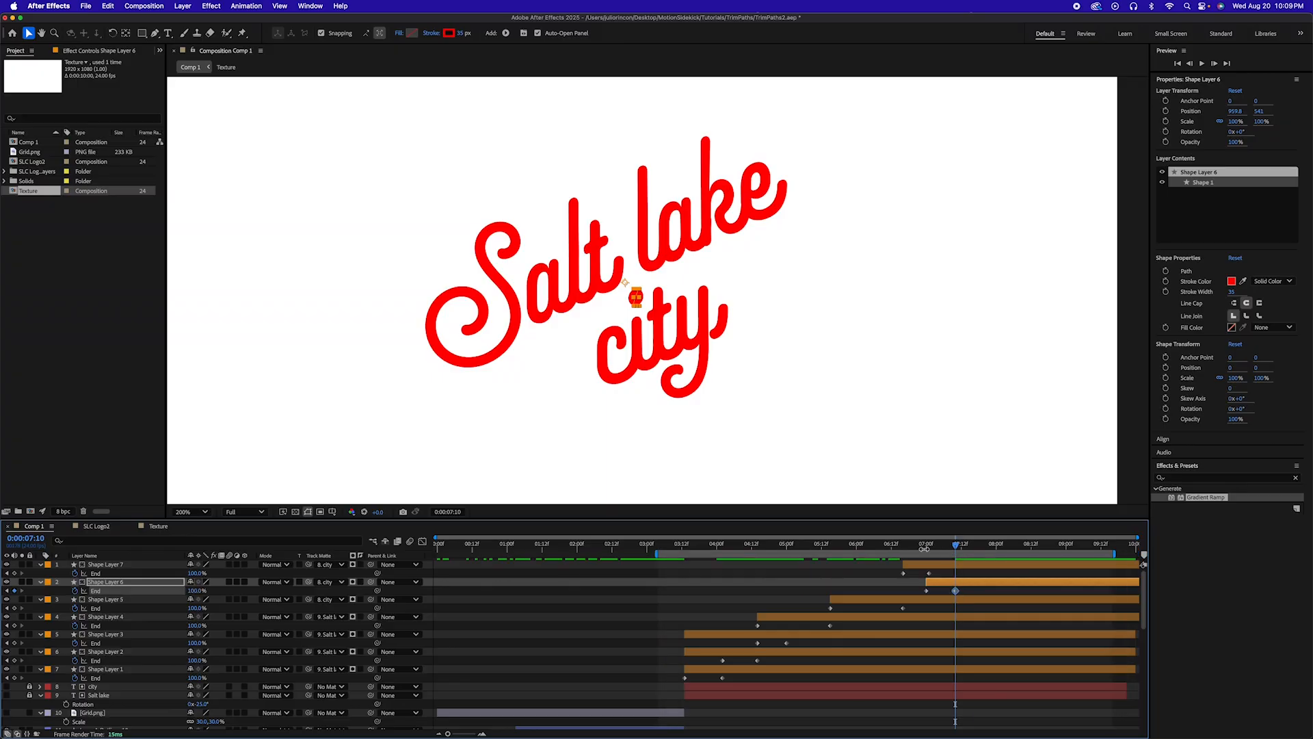
{"action": "key", "text": "space"}
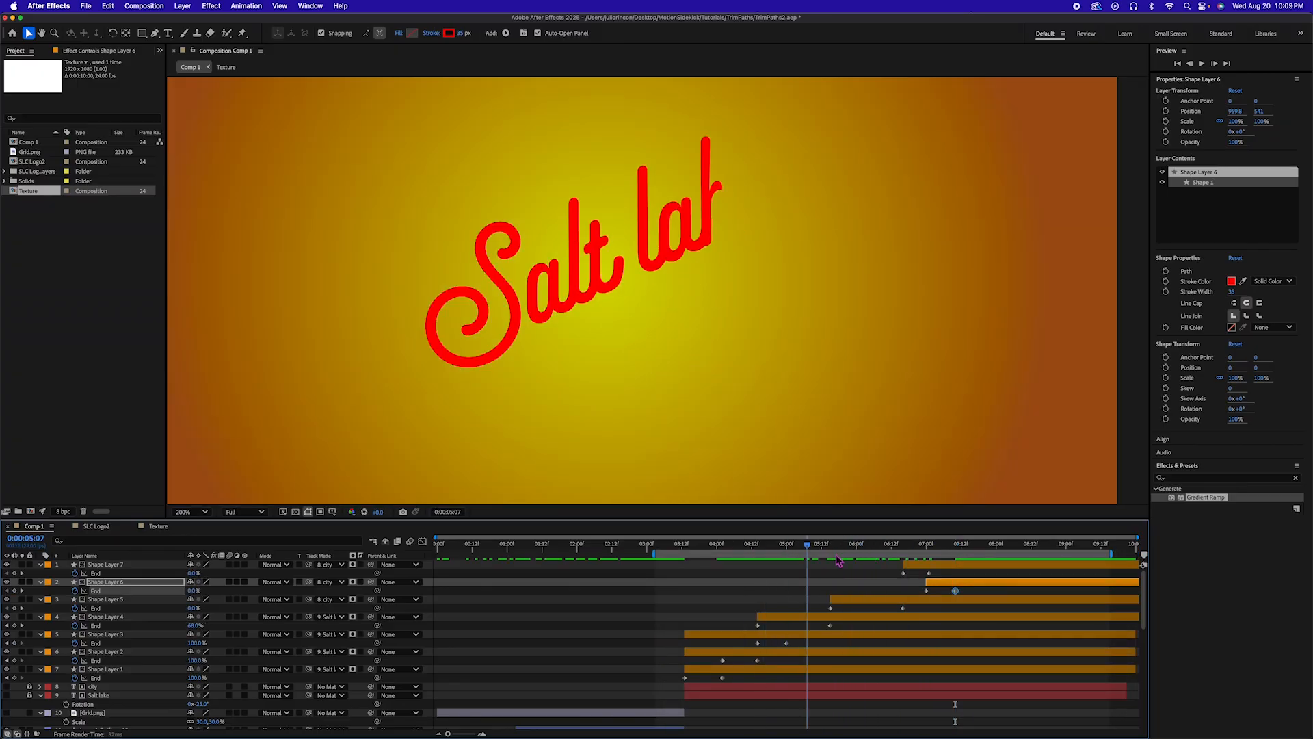
Apply Easy Ease to the last End keyframe of all seven shape layers
{"action": "left_click_drag", "start_coordinate": [837, 556], "coordinate": [923, 582]}
{"action": "left_click", "coordinate": [954, 590], "text": "shift"}
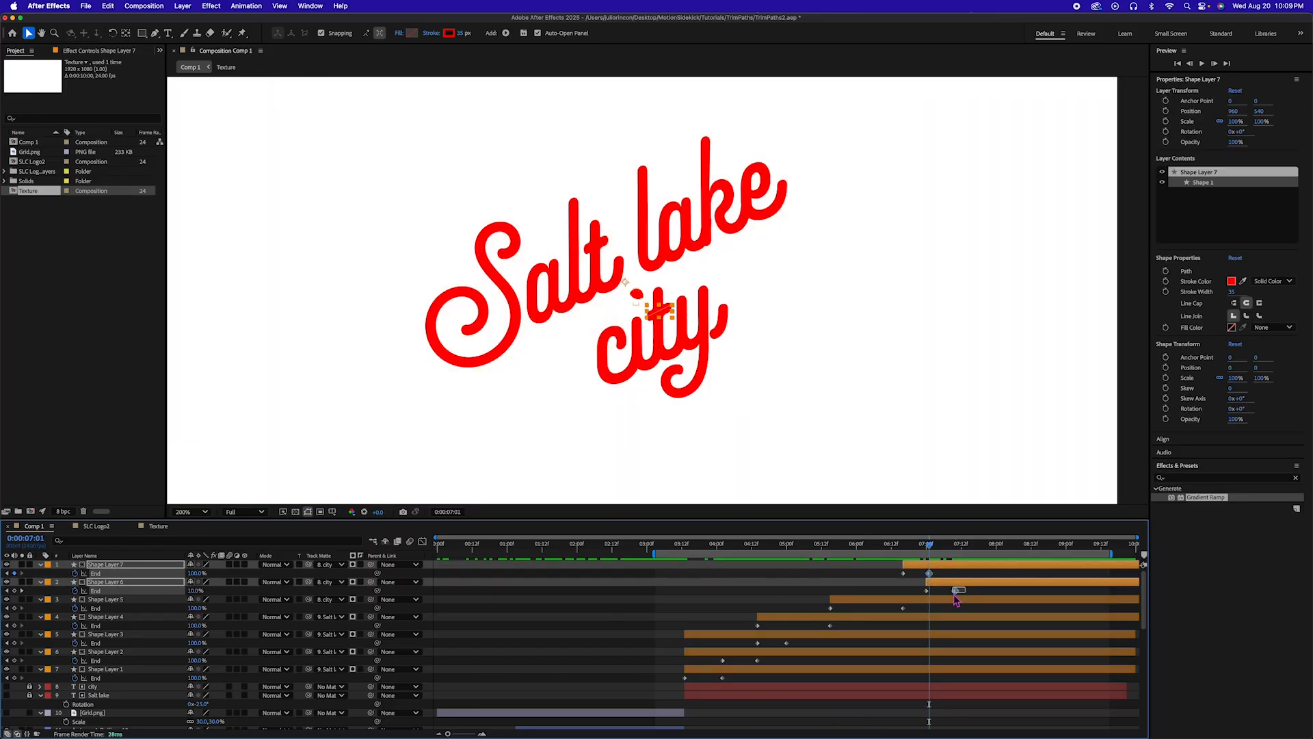
{"action": "left_click", "coordinate": [903, 608], "text": "shift"}
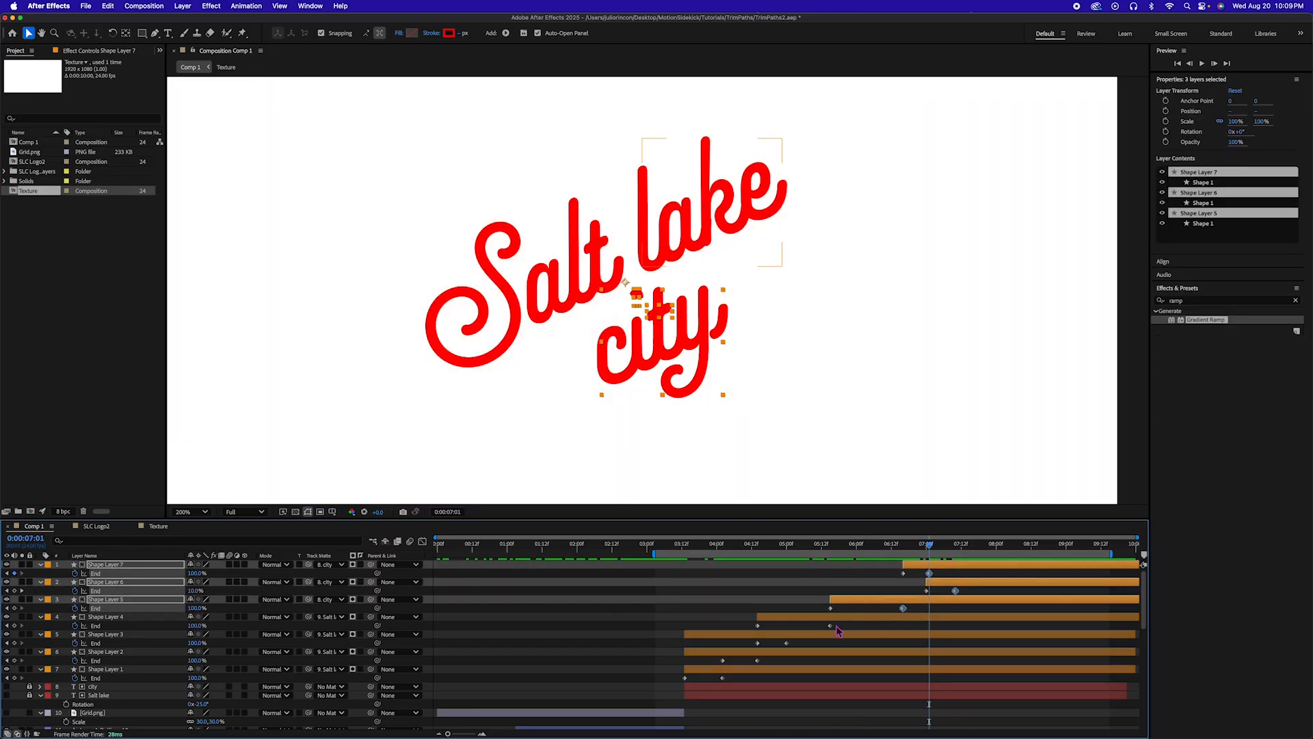
{"action": "left_click", "coordinate": [830, 625], "text": "shift"}
{"action": "left_click_drag", "start_coordinate": [794, 643], "coordinate": [752, 667]}
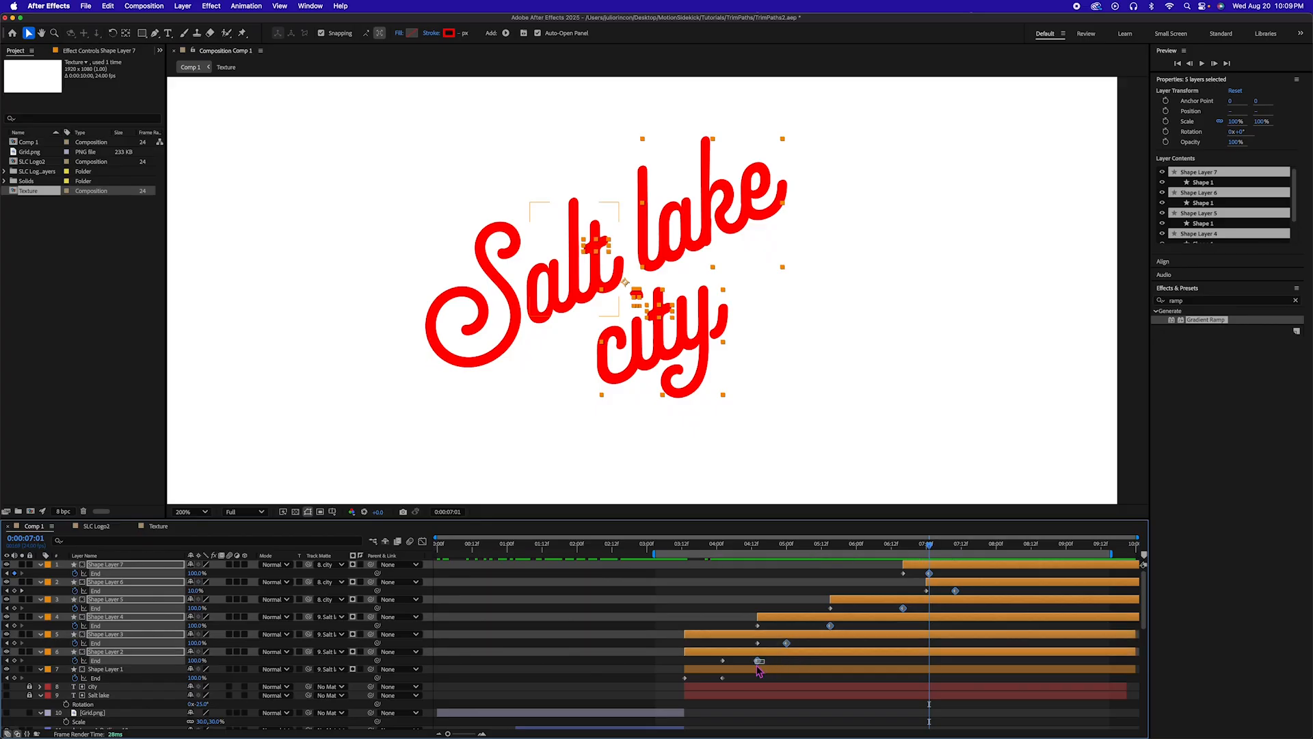
{"action": "left_click", "coordinate": [723, 678], "text": "shift"}
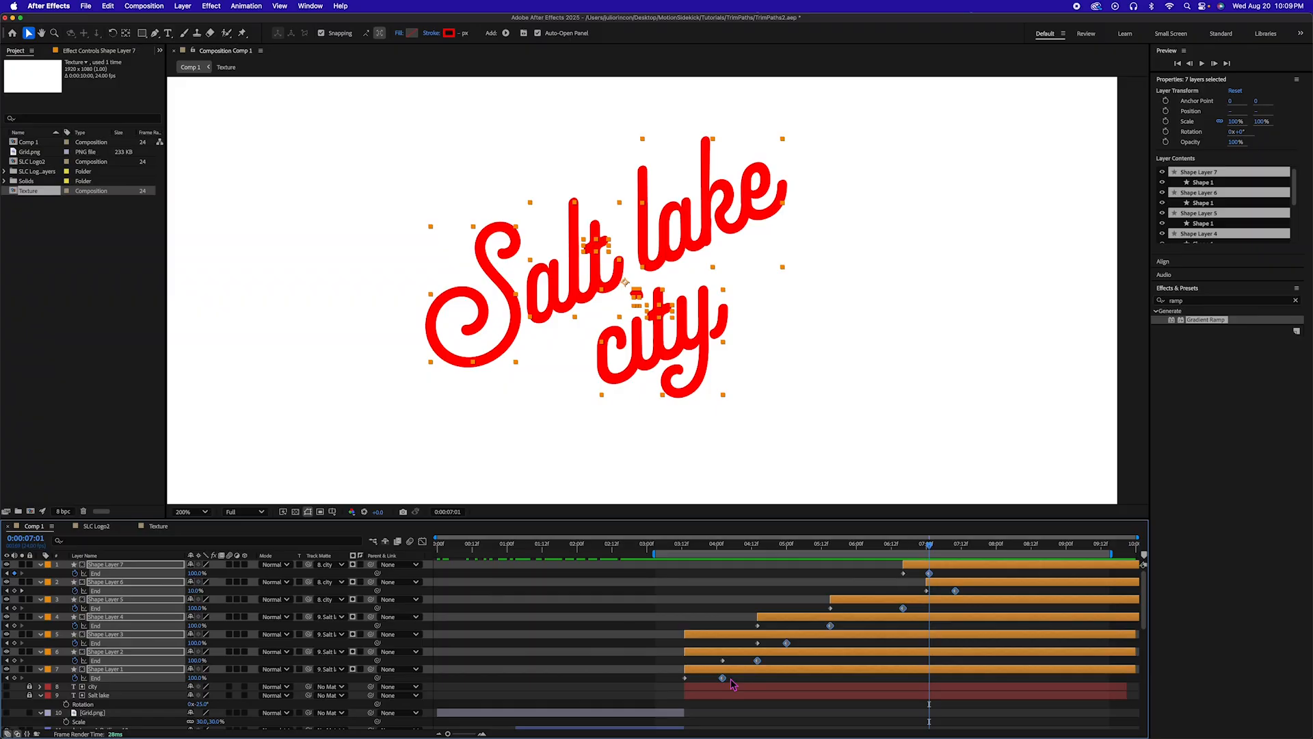
{"action": "key", "text": "F9"}
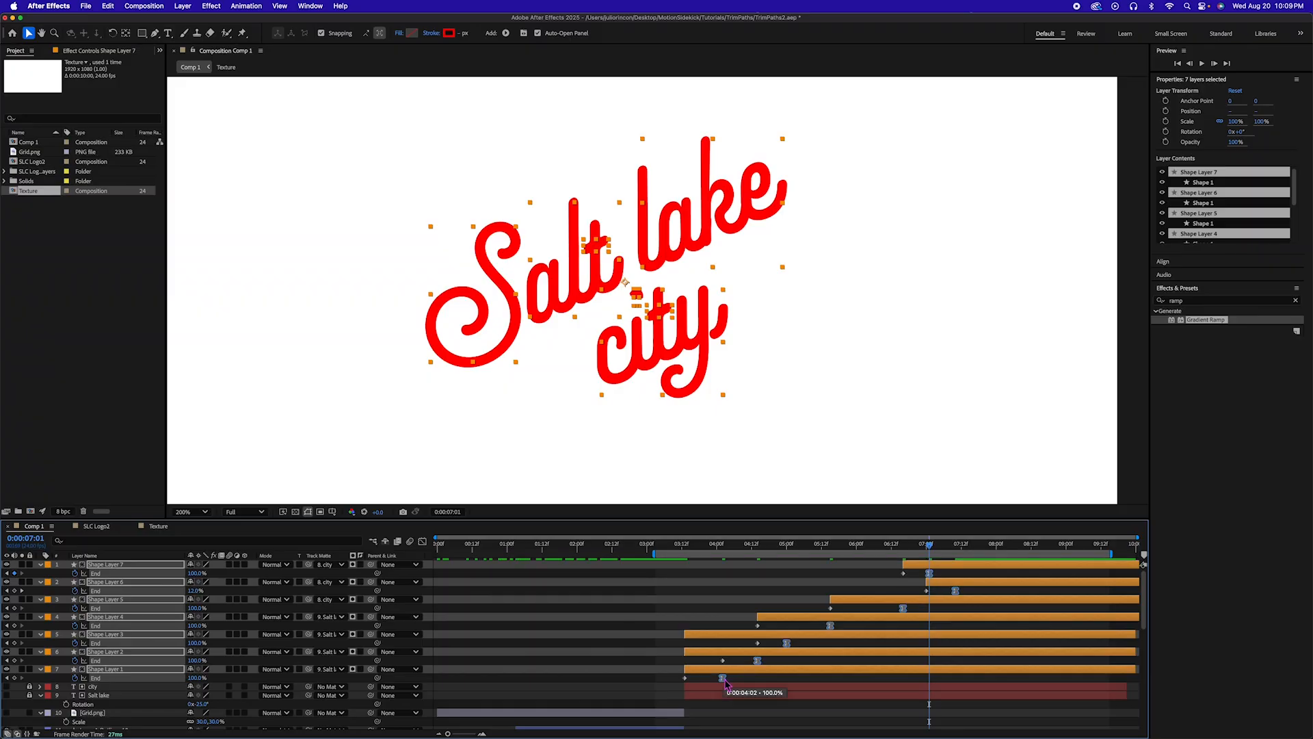
Raise the incoming influence of the seven eased End keyframes to 100% in the speed graph and preview the reveal
{"action": "left_click", "coordinate": [422, 541]}
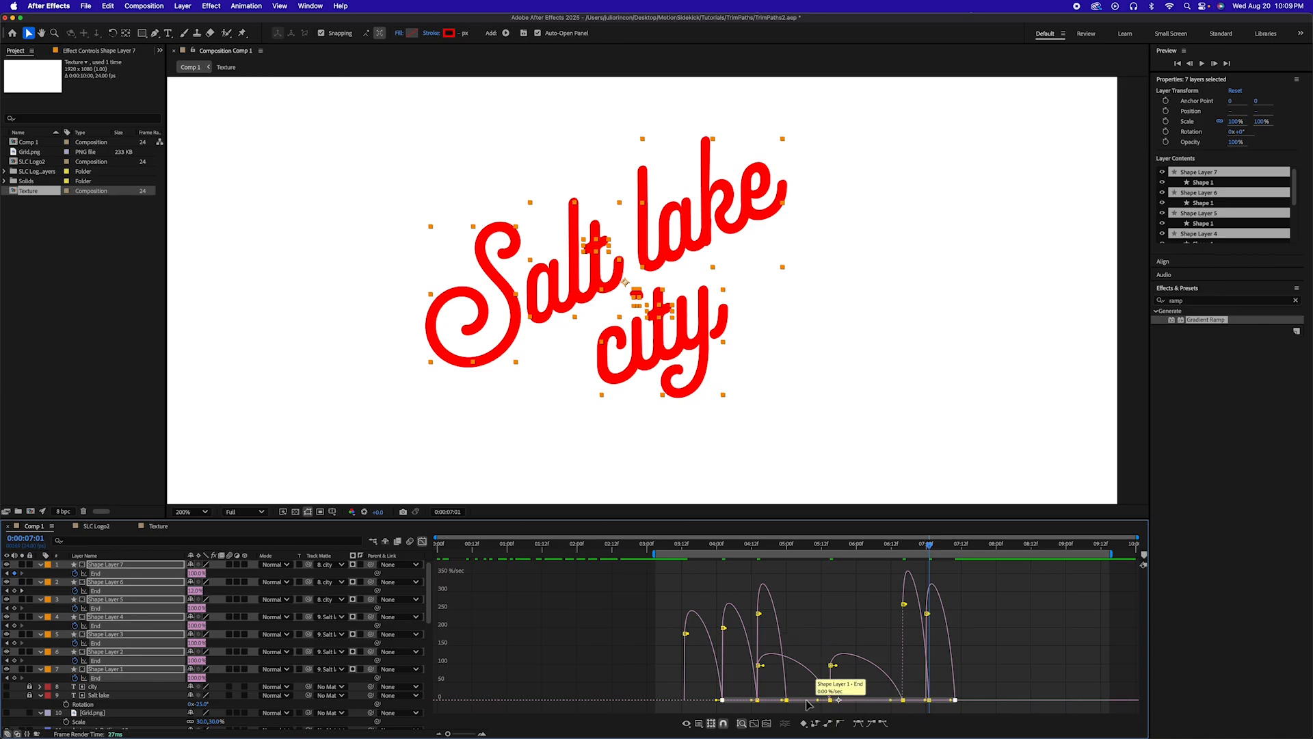
{"action": "left_click_drag", "start_coordinate": [819, 703], "coordinate": [796, 709]}
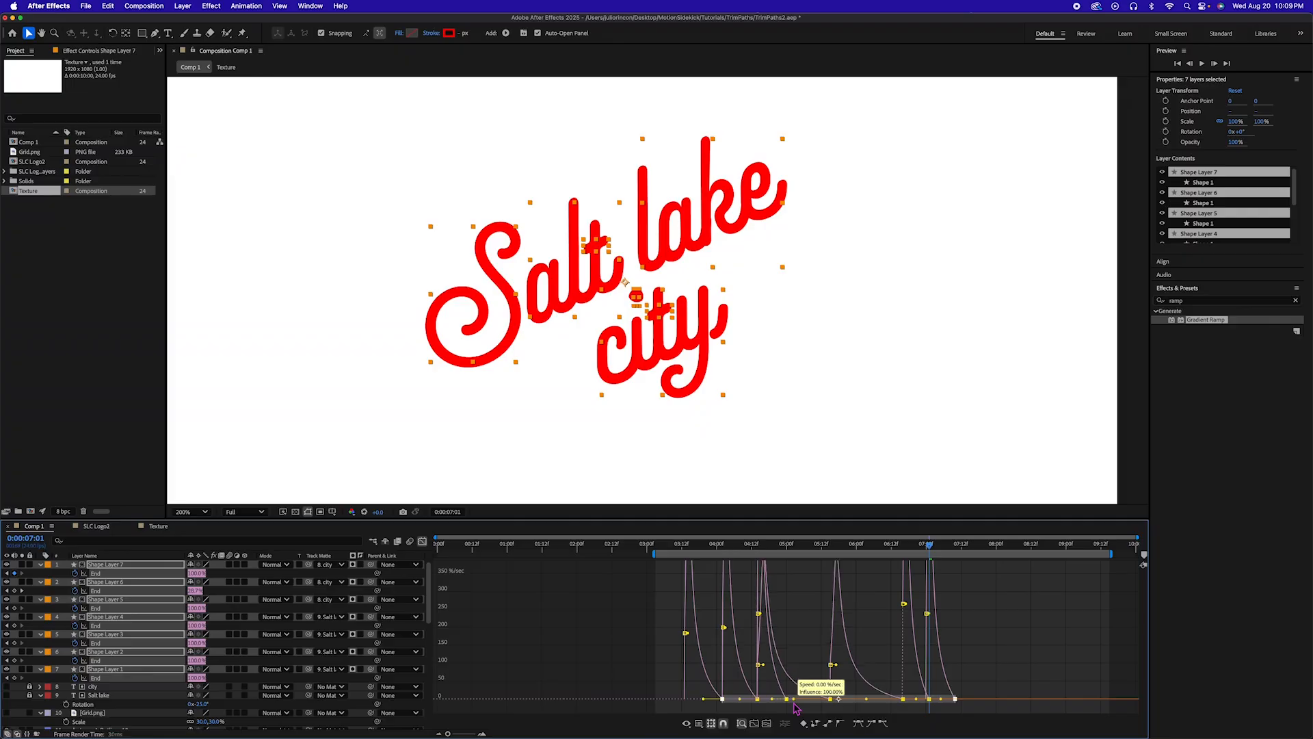
{"action": "left_click", "coordinate": [422, 541]}
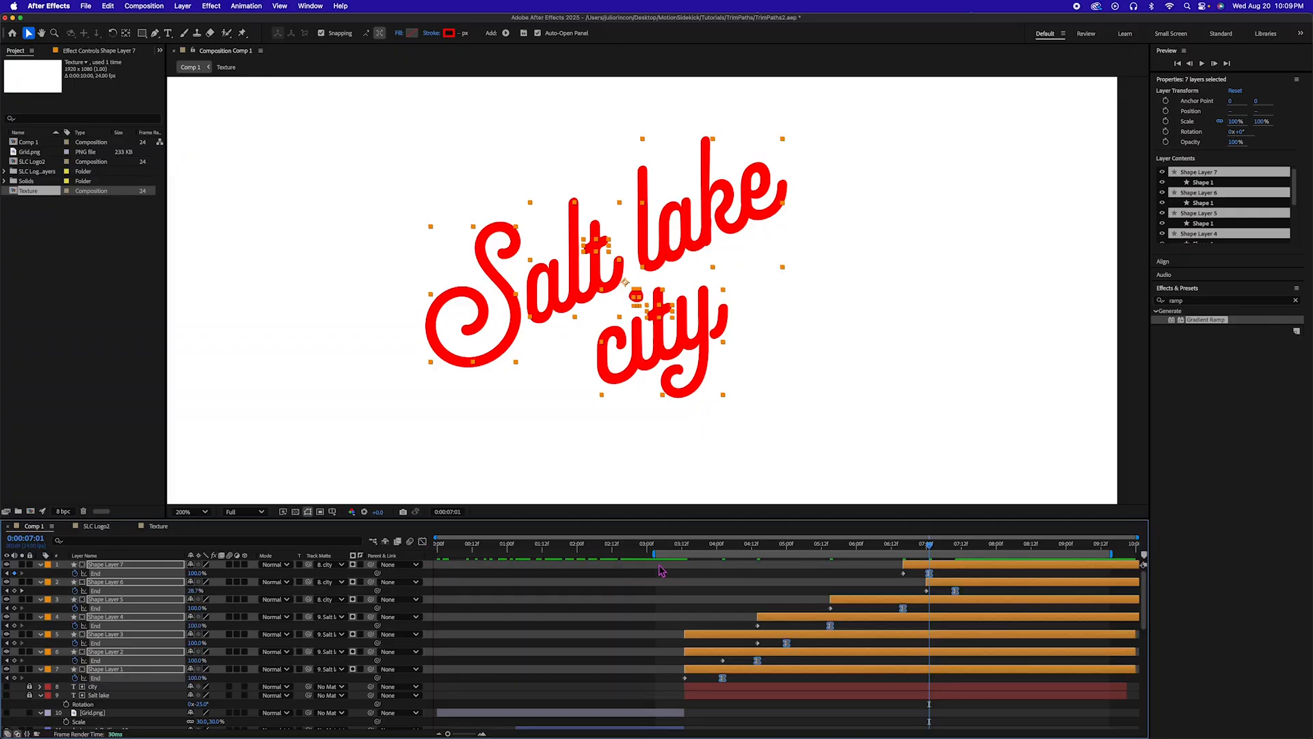
{"action": "left_click", "coordinate": [688, 548]}
{"action": "key", "text": "space"}
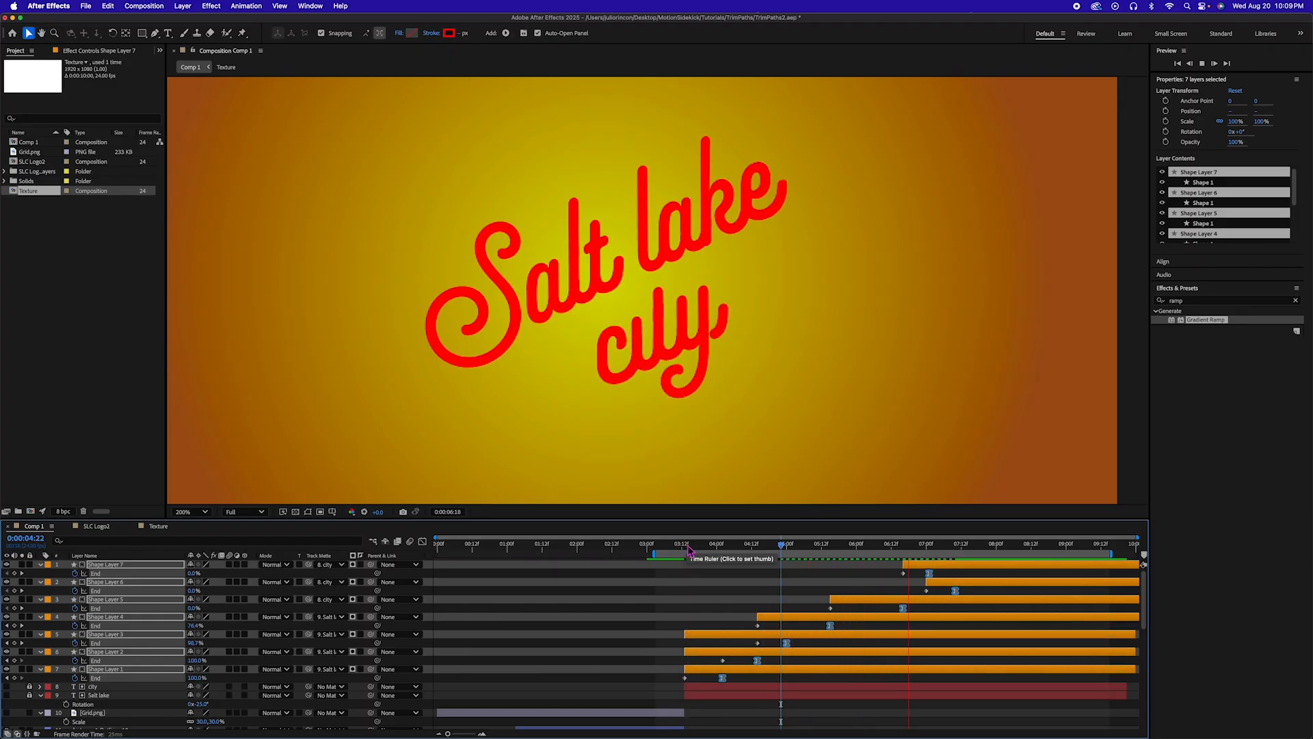
{"action": "key", "text": "space"}
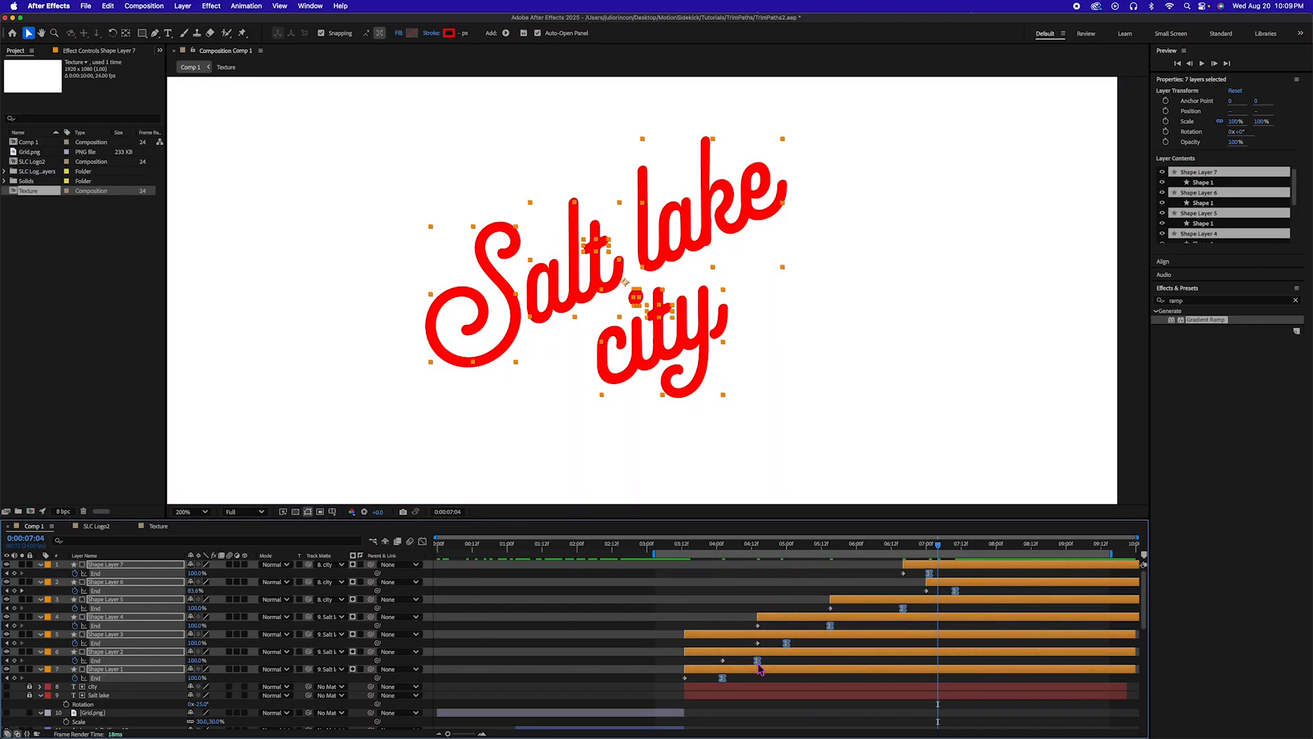
Move the last End keyframes of all seven shape layers about 10 frames later and play back the slower reveal
{"action": "left_click_drag", "start_coordinate": [759, 668], "coordinate": [786, 664]}
{"action": "left_click", "coordinate": [695, 548]}
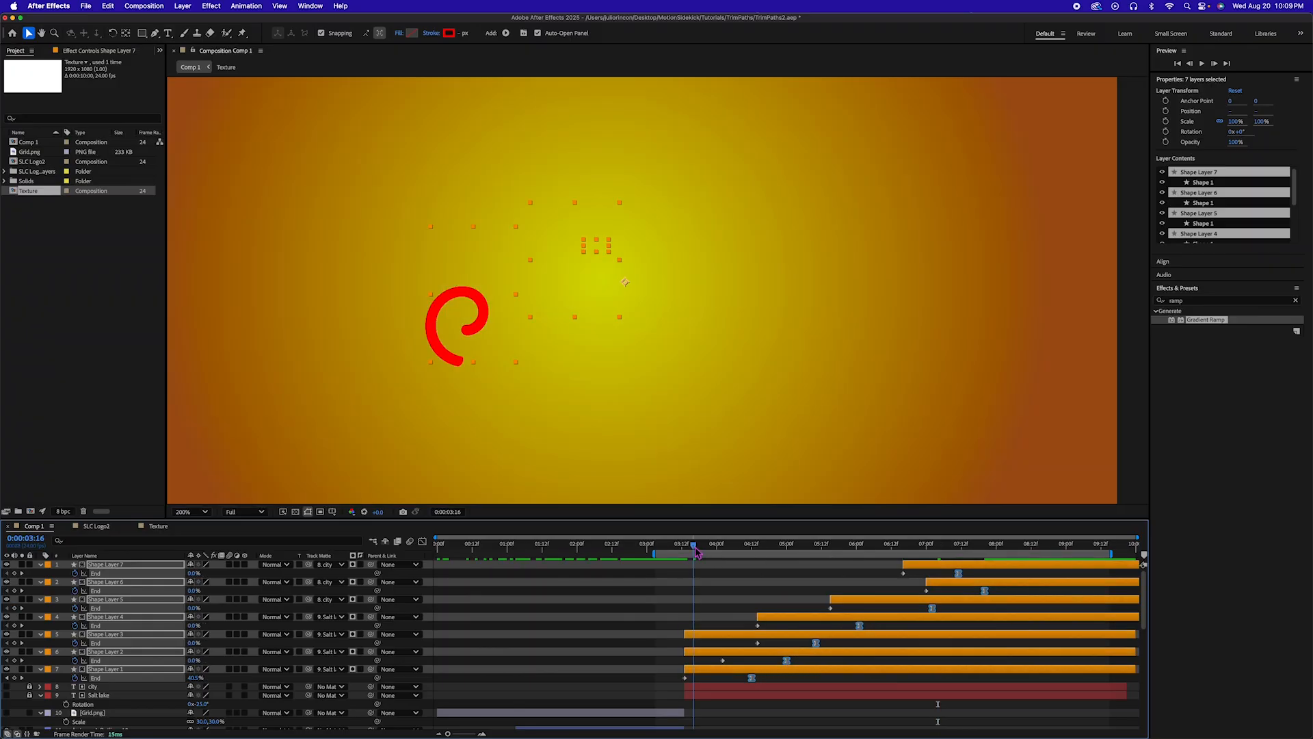
{"action": "key", "text": "space"}
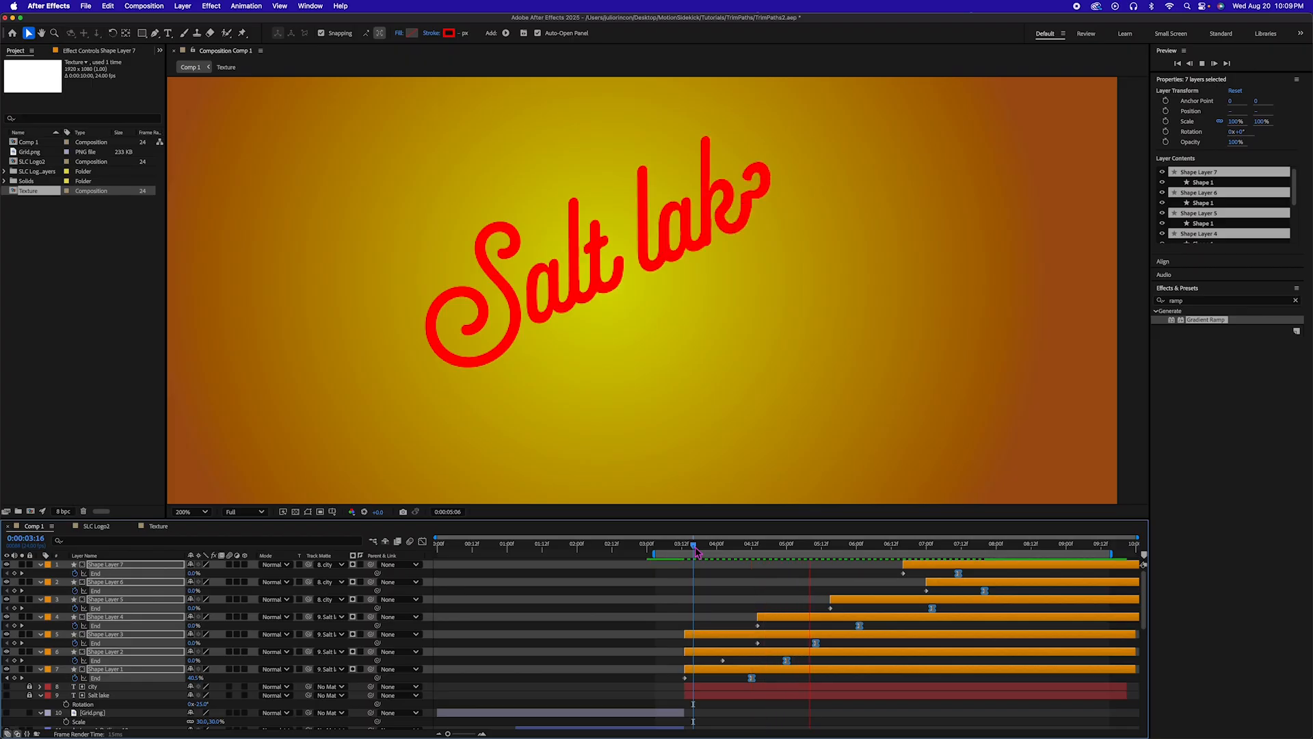
{"action": "key", "text": "space"}
{"action": "left_click", "coordinate": [729, 551]}
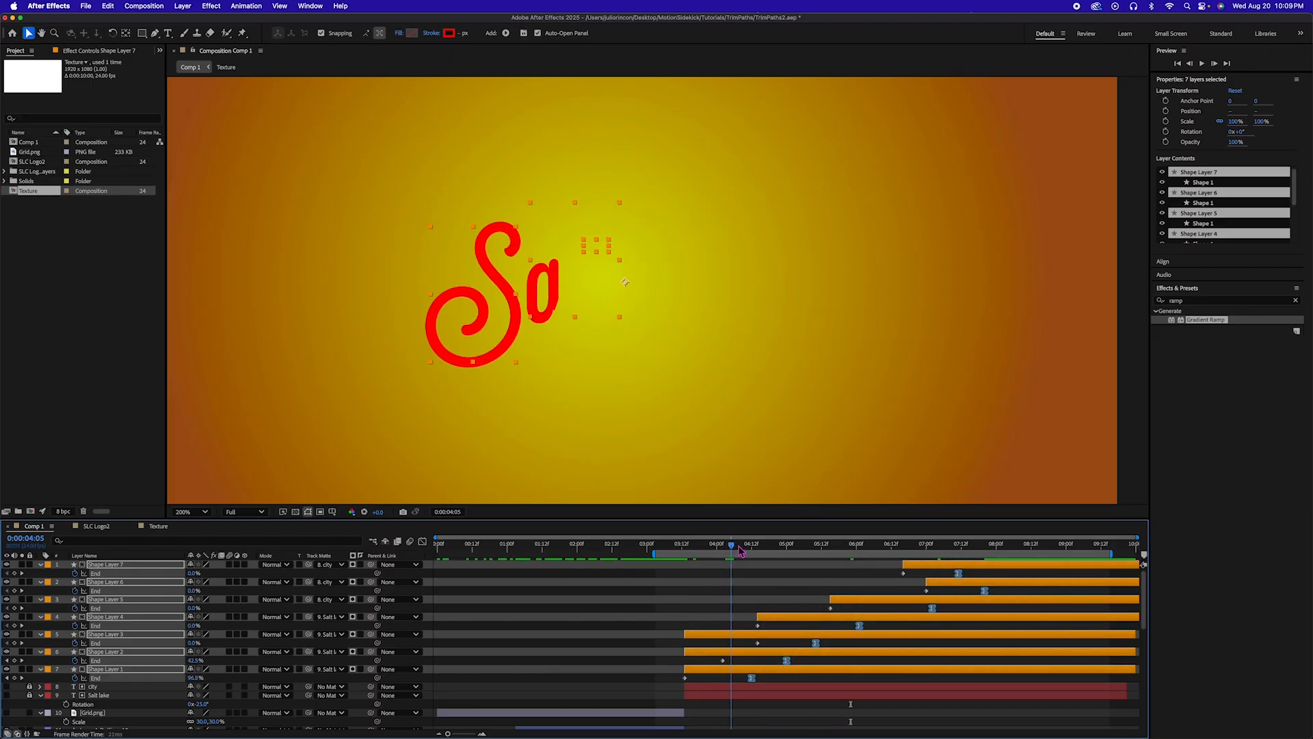
{"action": "key", "text": "space"}
{"action": "left_click", "coordinate": [728, 553]}
{"action": "left_click_drag", "start_coordinate": [728, 552], "coordinate": [758, 558]}
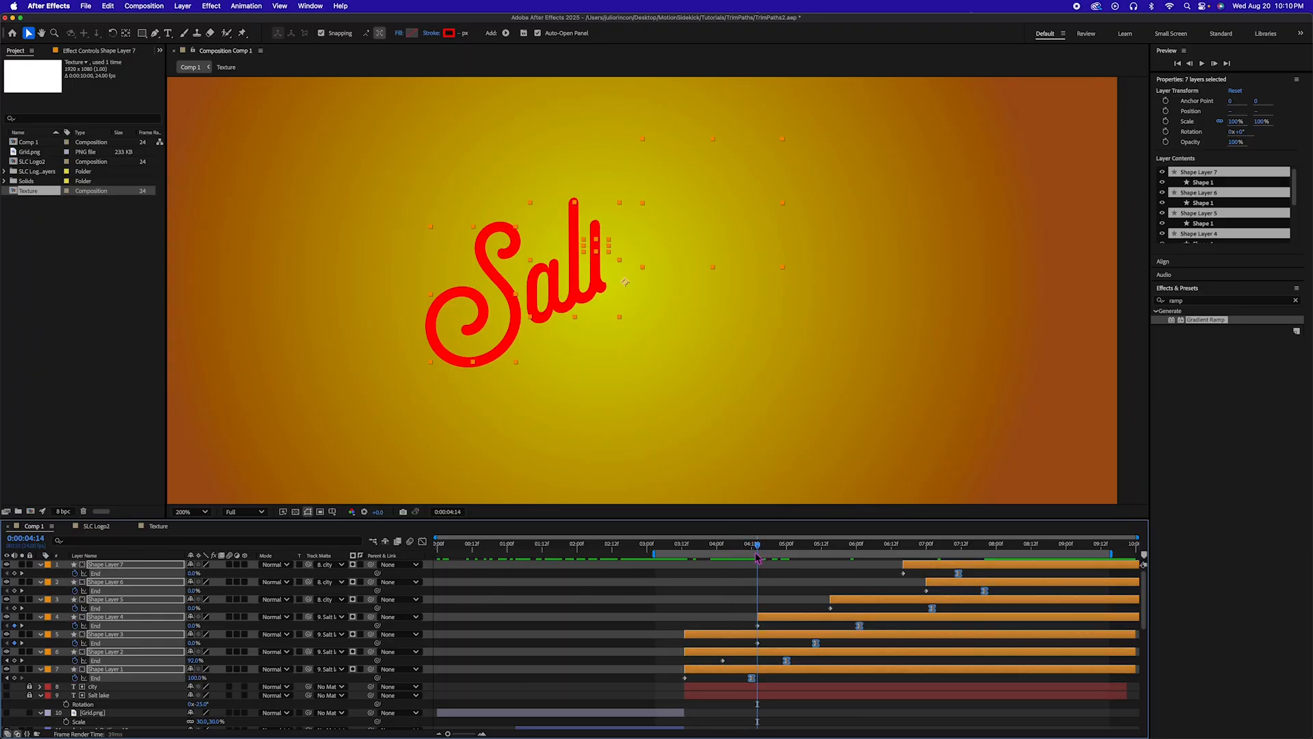
Move Shape Layer 2's first End keyframe to about 3:18, and shift Shape Layers 2 to 7 about 18 frames later
{"action": "left_click", "coordinate": [750, 662]}
{"action": "left_click_drag", "start_coordinate": [723, 660], "coordinate": [700, 662]}
{"action": "left_click", "coordinate": [755, 655]}
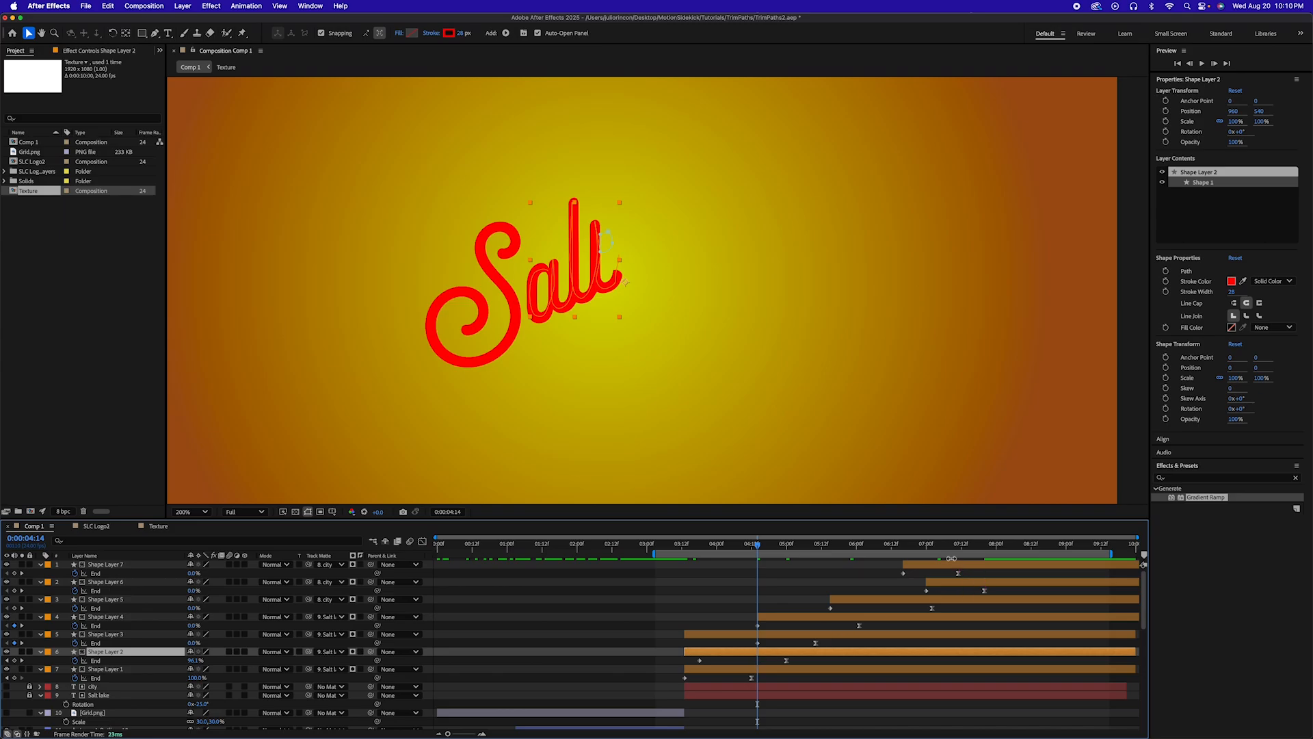
{"action": "left_click", "coordinate": [947, 566], "text": "shift"}
{"action": "left_click_drag", "start_coordinate": [947, 566], "coordinate": [999, 567]}
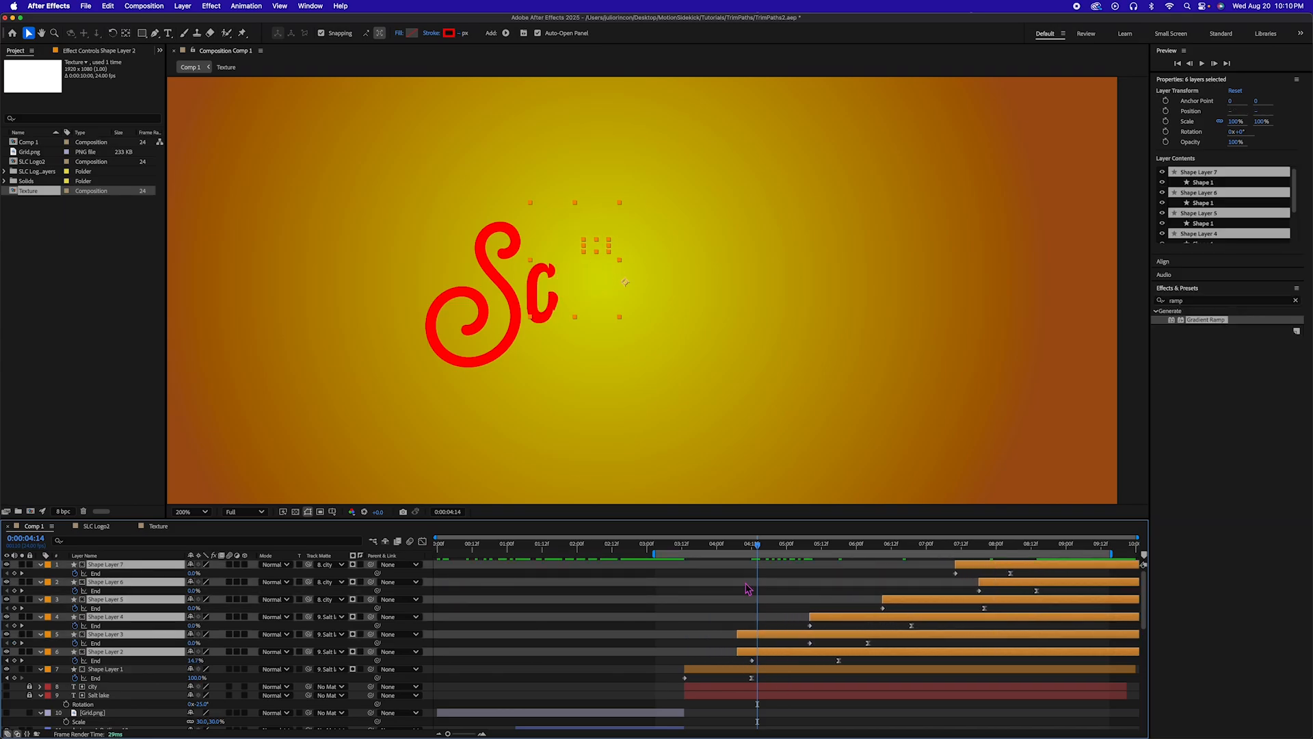
{"action": "left_click_drag", "start_coordinate": [679, 553], "coordinate": [1044, 547]}
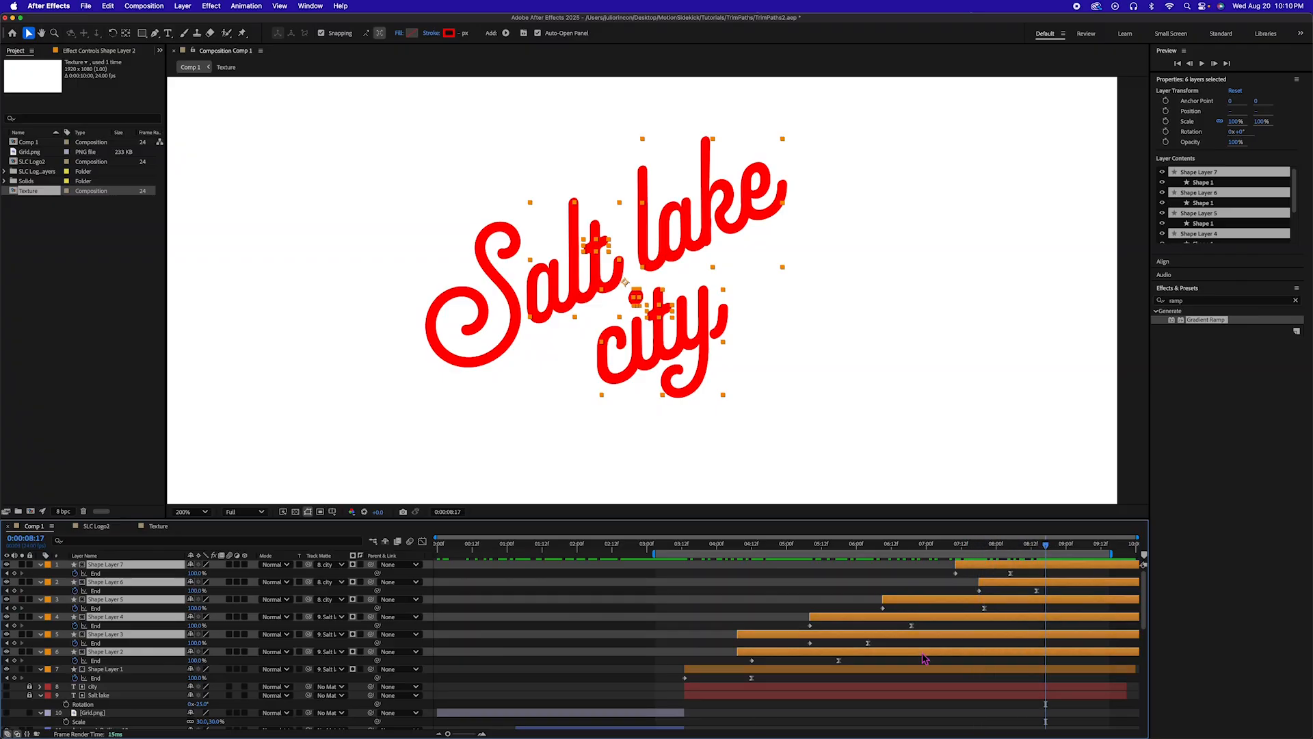
{"action": "left_click", "coordinate": [670, 549]}
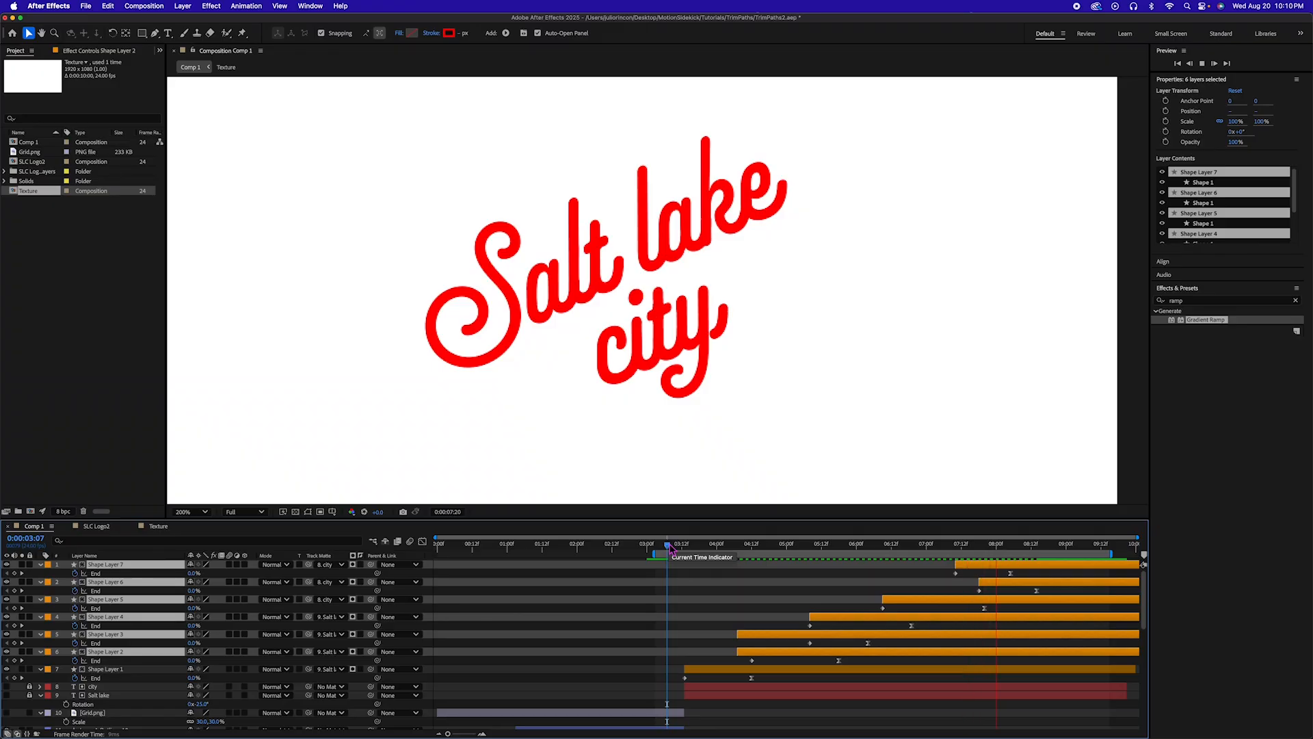
{"action": "key", "text": "space"}
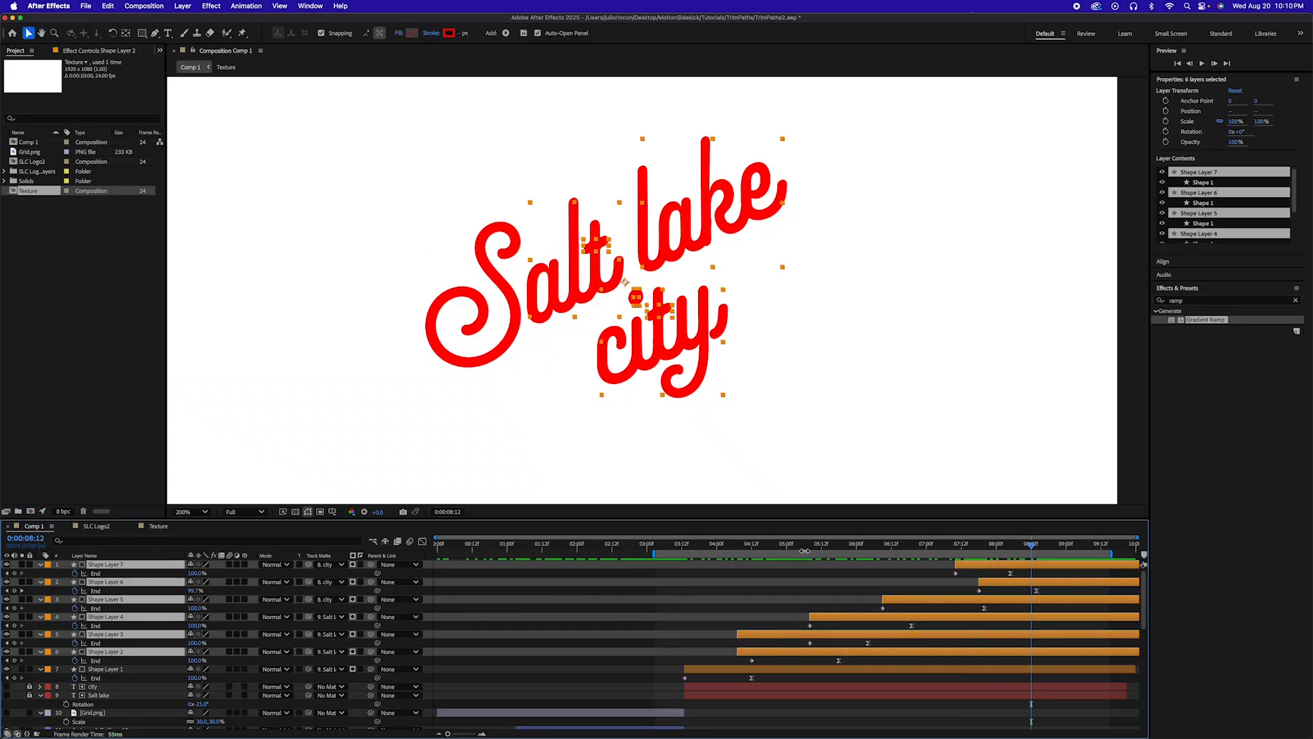
Shift Shape Layer 3 so its first End keyframe sits at 0:00:05:10, and Shape Layer 4 to start at about 6:01
{"action": "left_click_drag", "start_coordinate": [732, 554], "coordinate": [838, 559]}
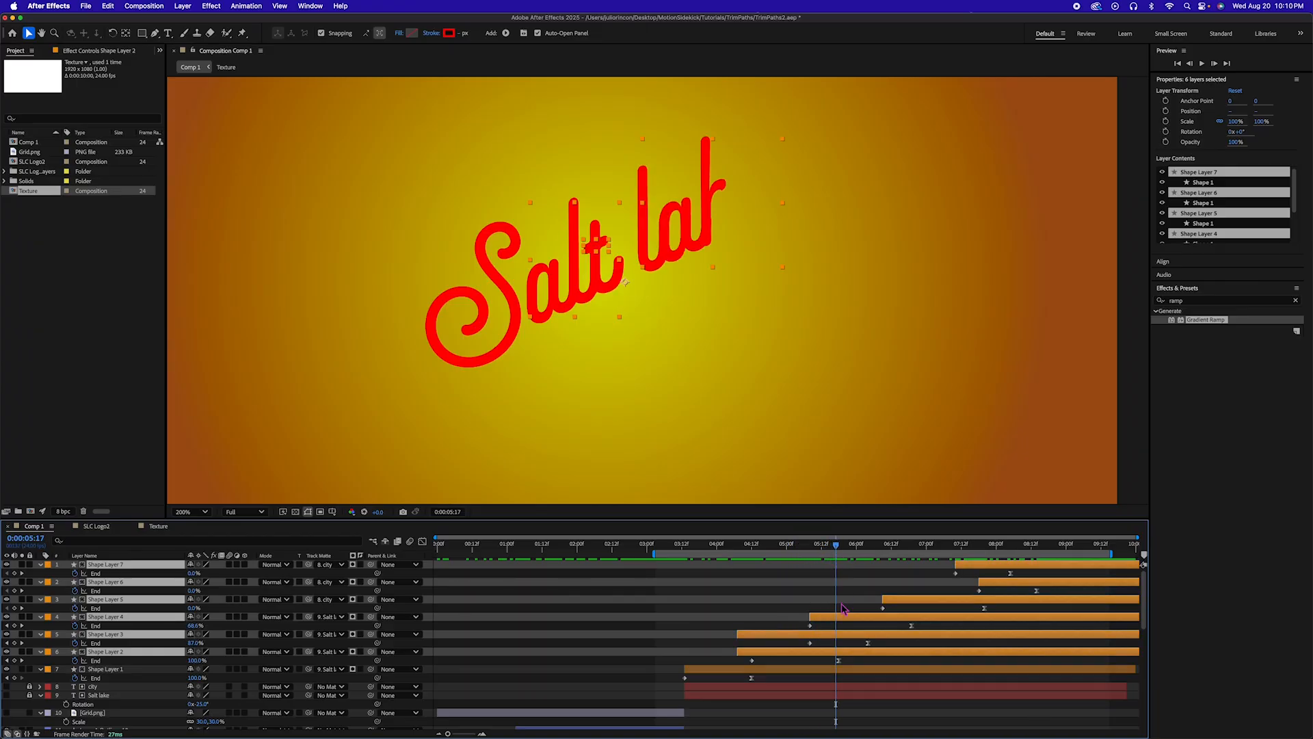
{"action": "left_click", "coordinate": [839, 647]}
{"action": "left_click_drag", "start_coordinate": [831, 638], "coordinate": [860, 640]}
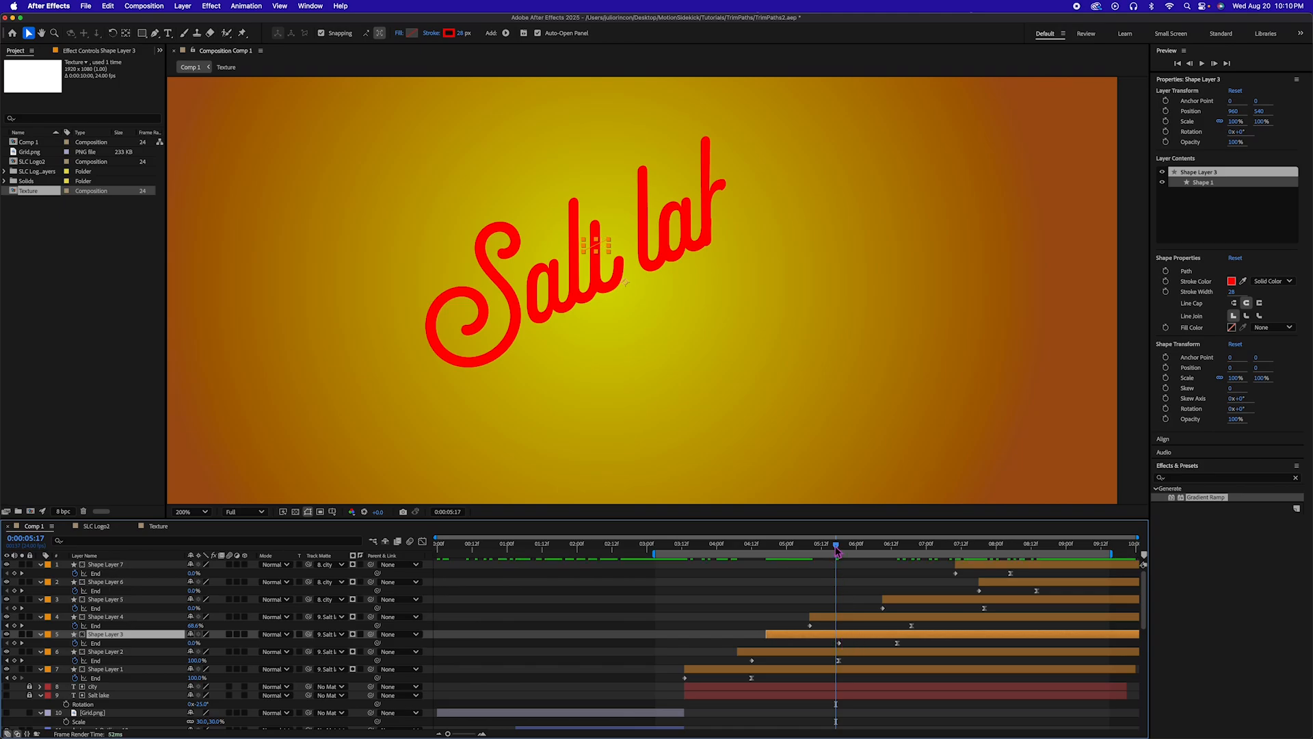
{"action": "mouse_move", "coordinate": [837, 551]}
{"action": "left_mouse_down"}
{"action": "mouse_move", "coordinate": [854, 553]}
{"action": "mouse_move", "coordinate": [802, 552]}
{"action": "mouse_move", "coordinate": [816, 550]}
{"action": "left_mouse_up"}
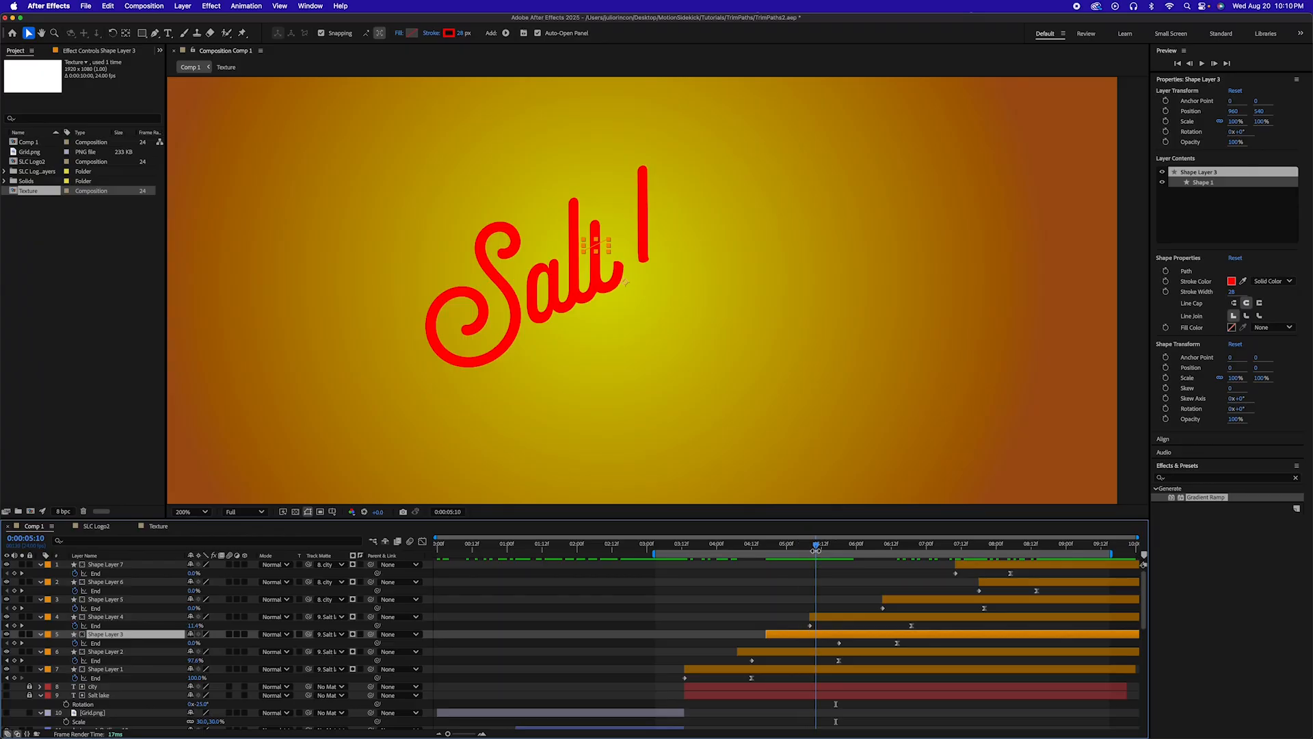
{"action": "mouse_move", "coordinate": [858, 638]}
{"action": "left_mouse_down"}
{"action": "mouse_move", "coordinate": [836, 640]}
{"action": "mouse_move", "coordinate": [829, 620]}
{"action": "mouse_move", "coordinate": [880, 621]}
{"action": "left_mouse_up"}
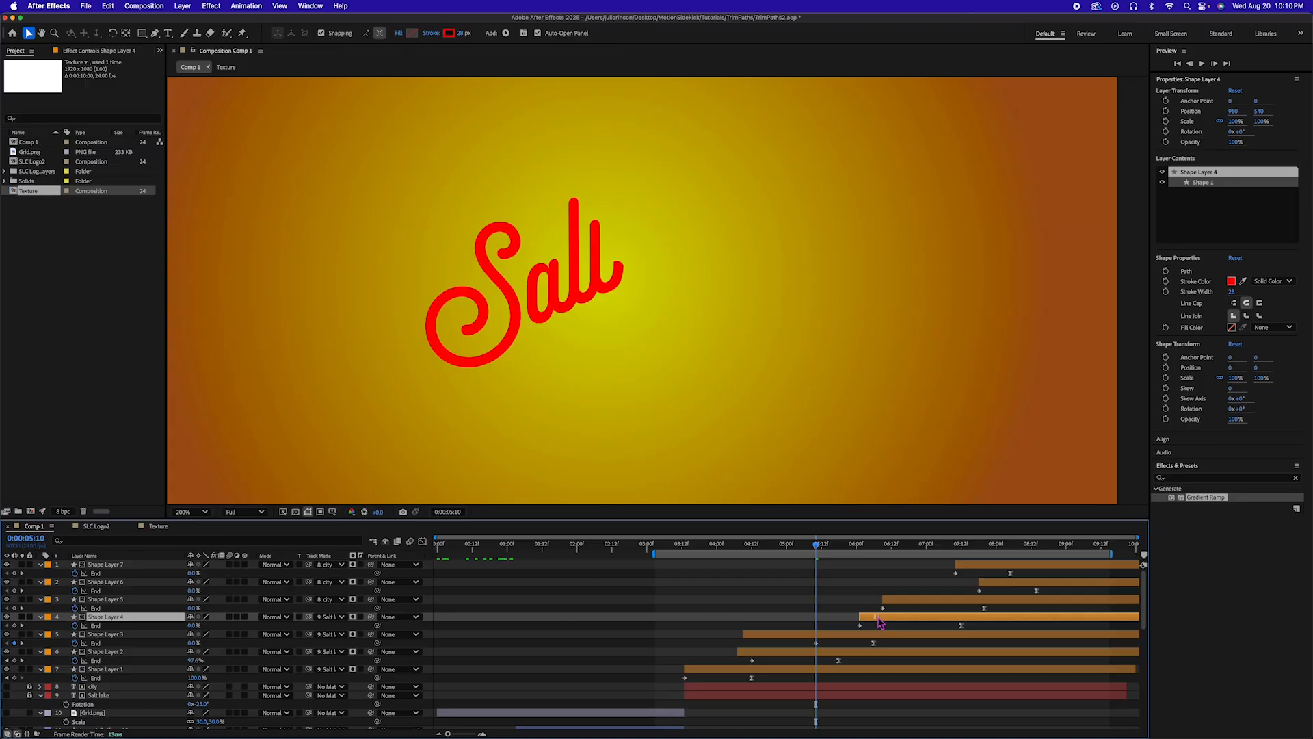
Shift Shape Layers 5, 6 and 7 together so Shape Layer 5, the main "city" stroke, starts at about 7:12
{"action": "left_click_drag", "start_coordinate": [819, 552], "coordinate": [963, 568]}
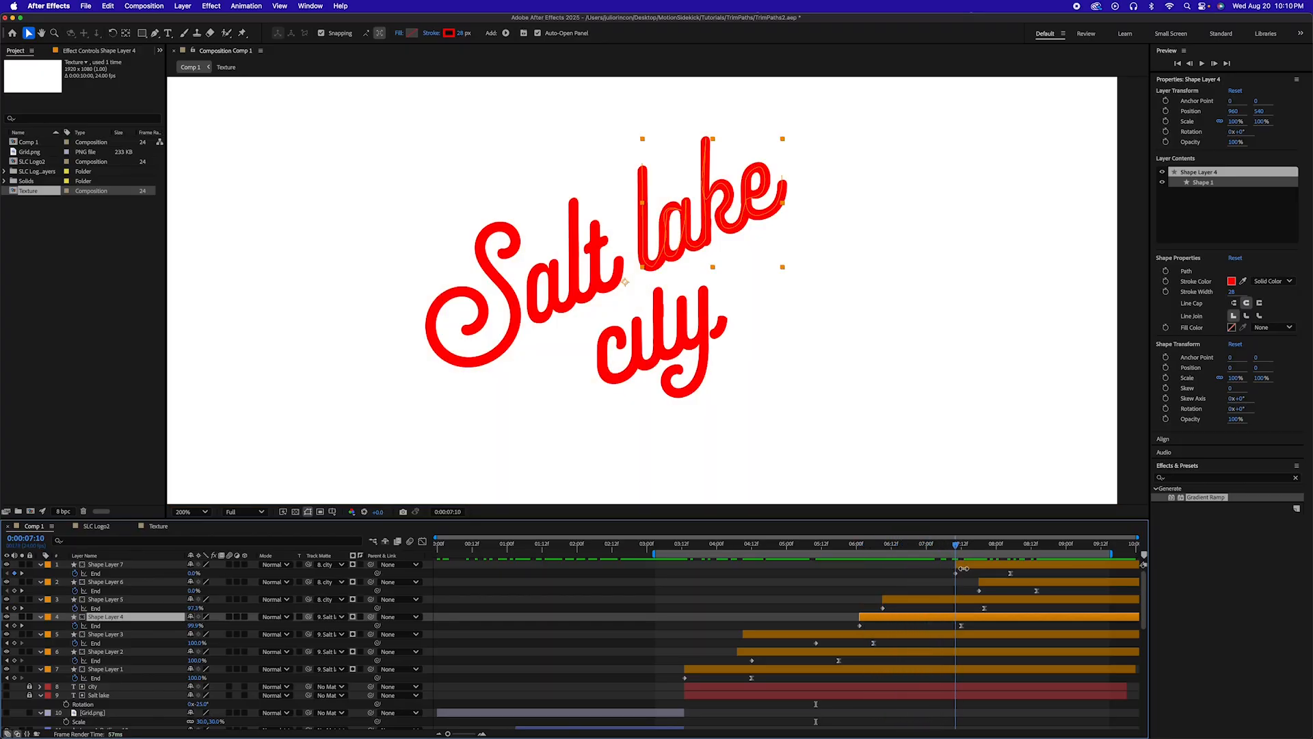
{"action": "left_click", "coordinate": [969, 603]}
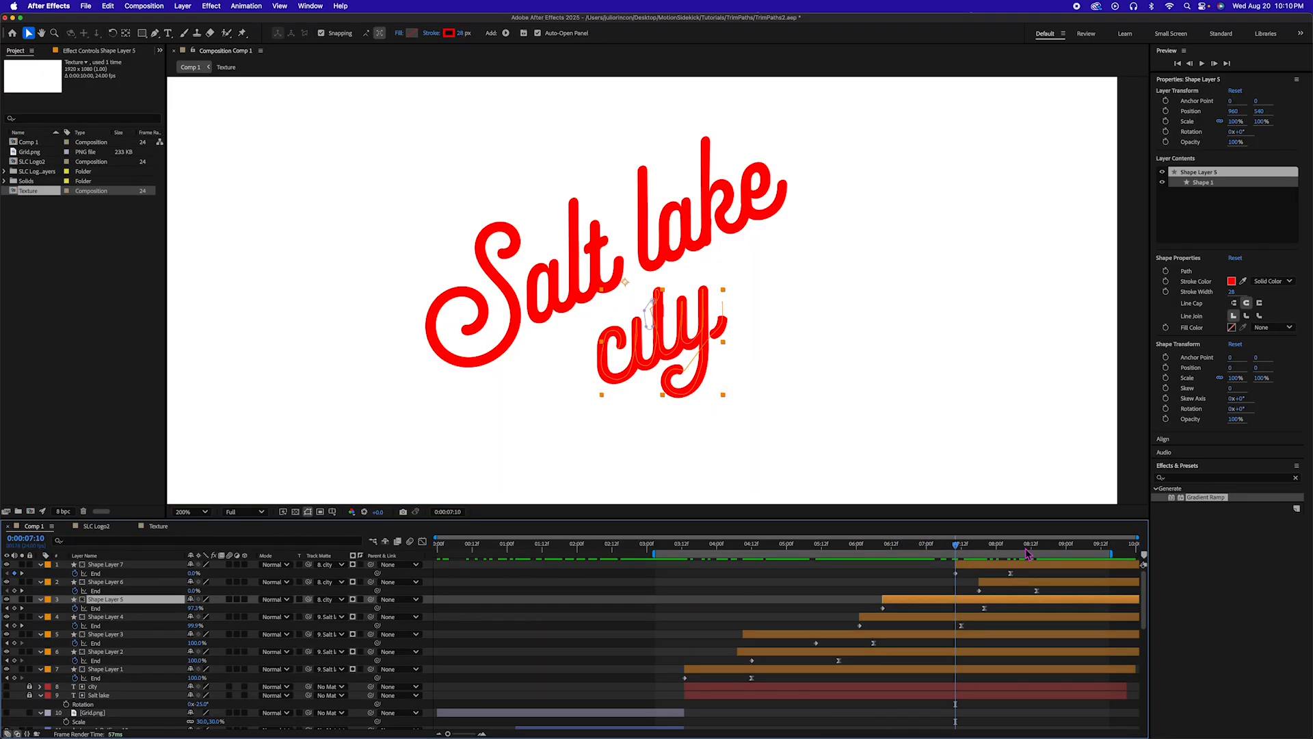
{"action": "left_click", "coordinate": [993, 569], "text": "shift"}
{"action": "left_click_drag", "start_coordinate": [993, 570], "coordinate": [1072, 569]}
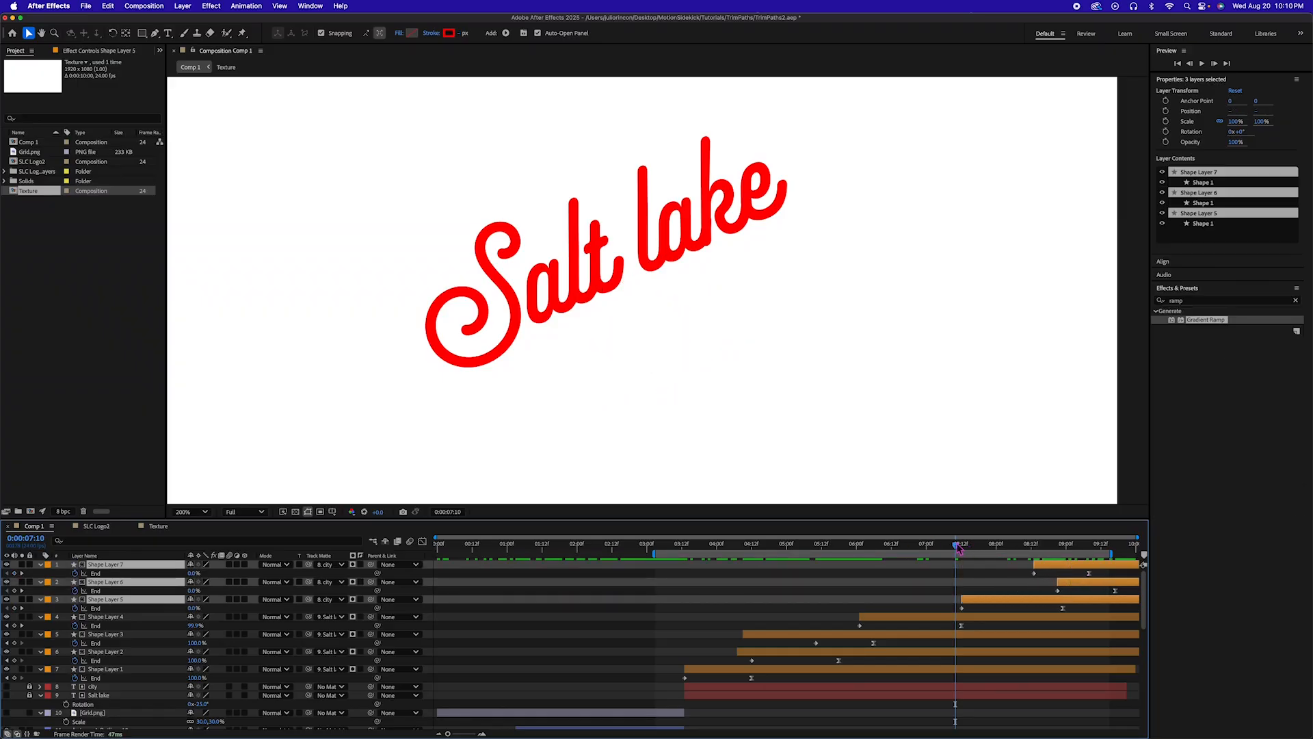
Retime Shape Layer 6 to run from about 8:19 to 9:09, finish Shape Layer 7's End at about 9:02, and preview the write-on
{"action": "left_click_drag", "start_coordinate": [959, 547], "coordinate": [1070, 546]}
{"action": "left_click", "coordinate": [1070, 593]}
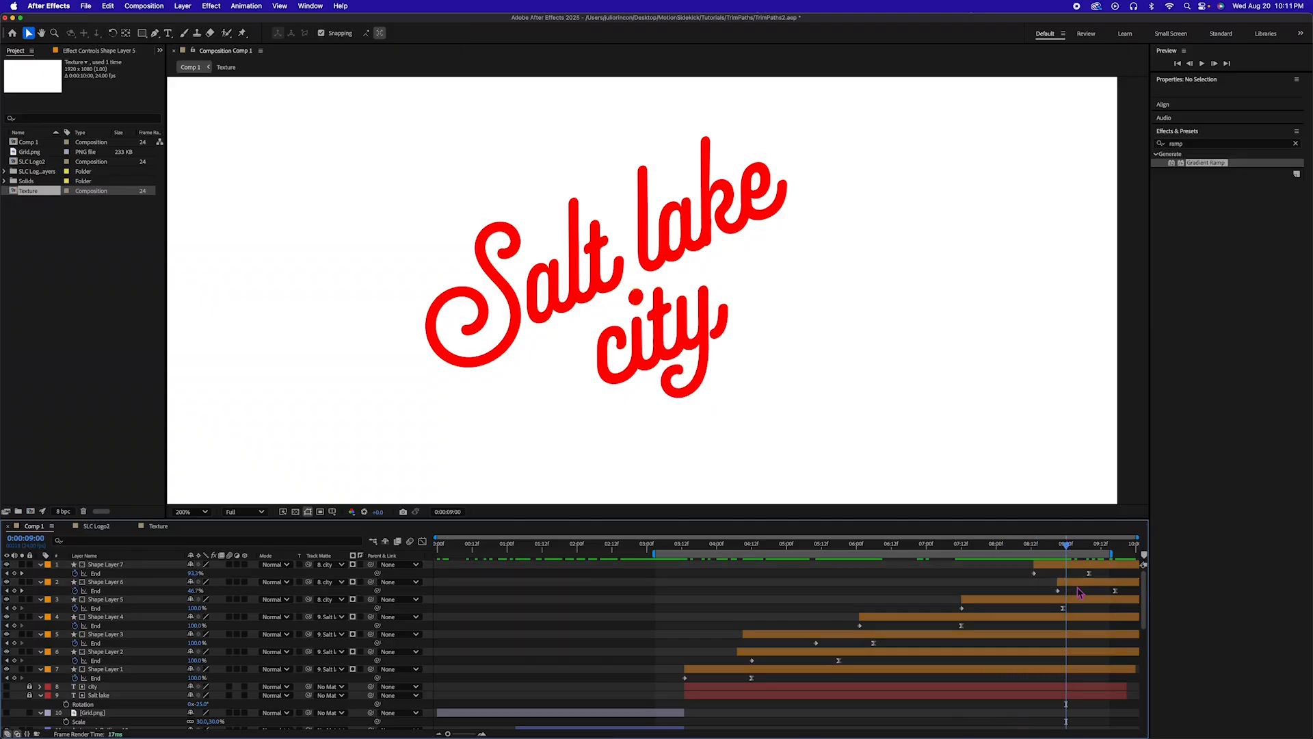
{"action": "left_click", "coordinate": [1090, 583]}
{"action": "left_click_drag", "start_coordinate": [1116, 591], "coordinate": [1076, 578]}
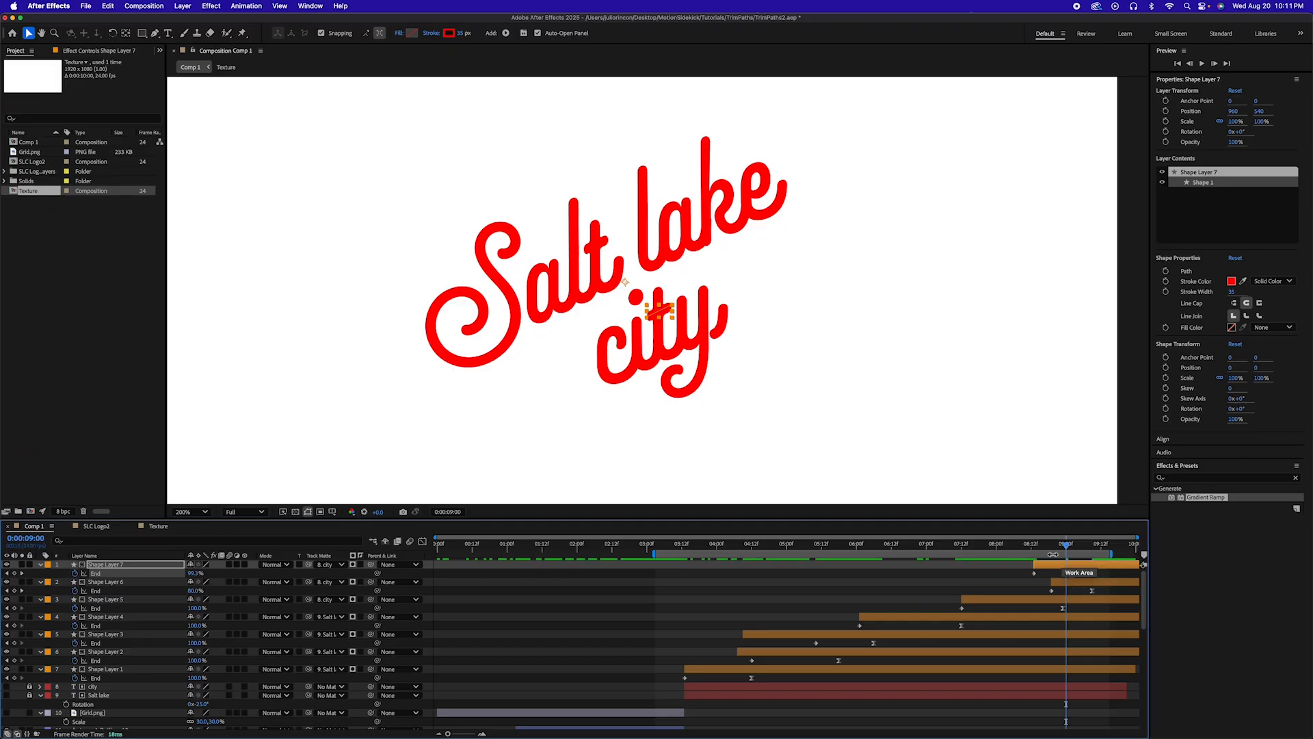
{"action": "left_click", "coordinate": [1026, 544]}
{"action": "key", "text": "space"}
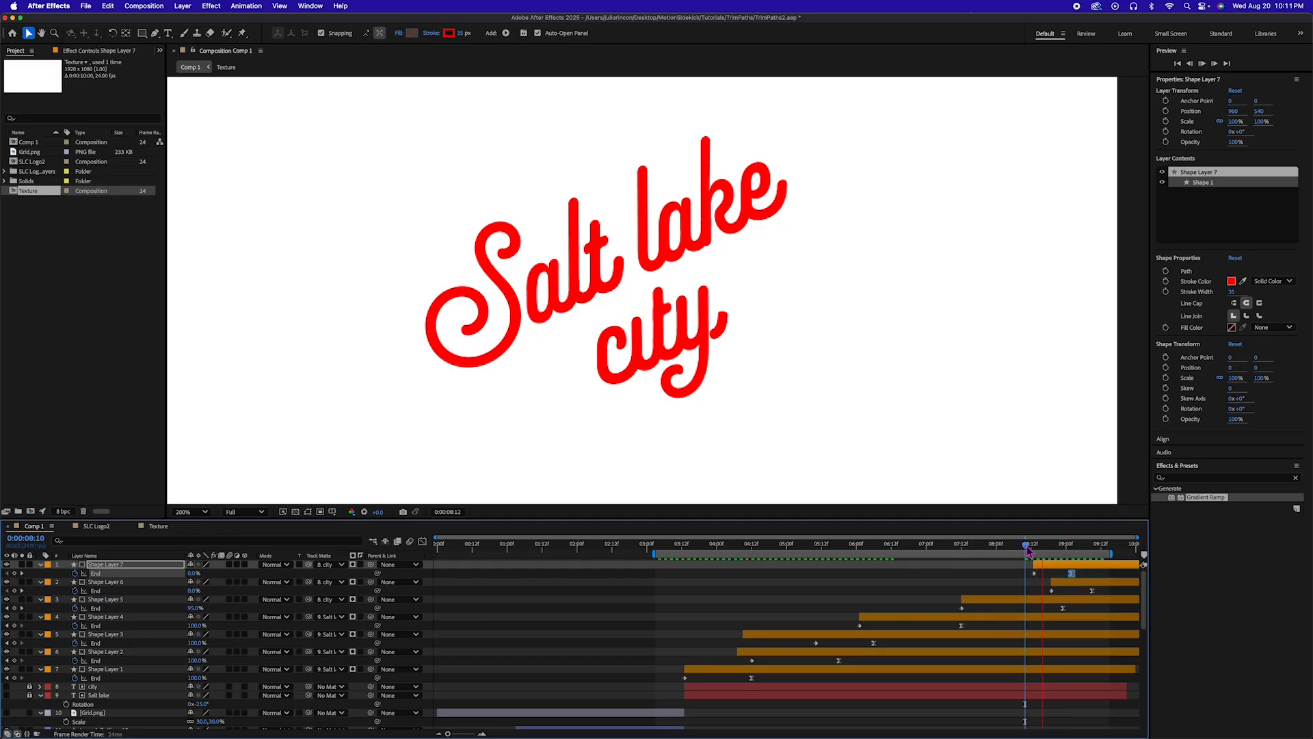
{"action": "key", "text": "space"}
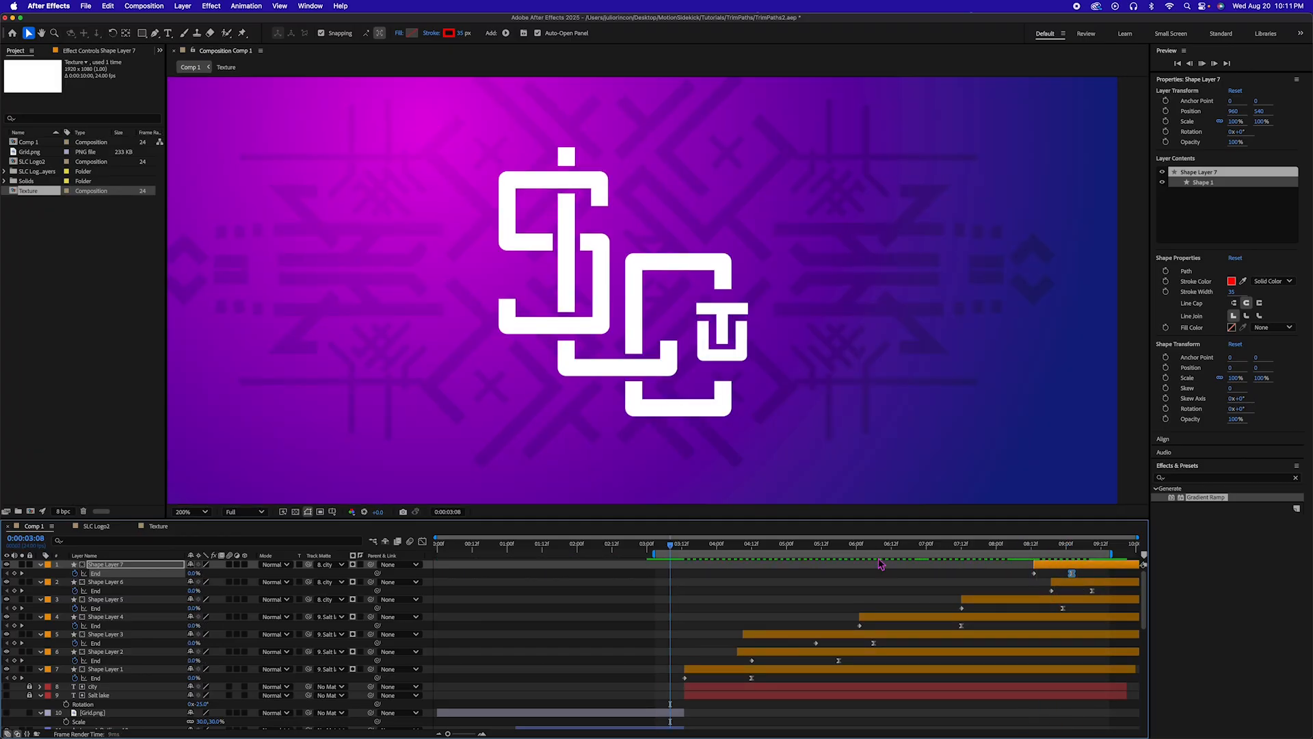
{"action": "key", "text": "space"}
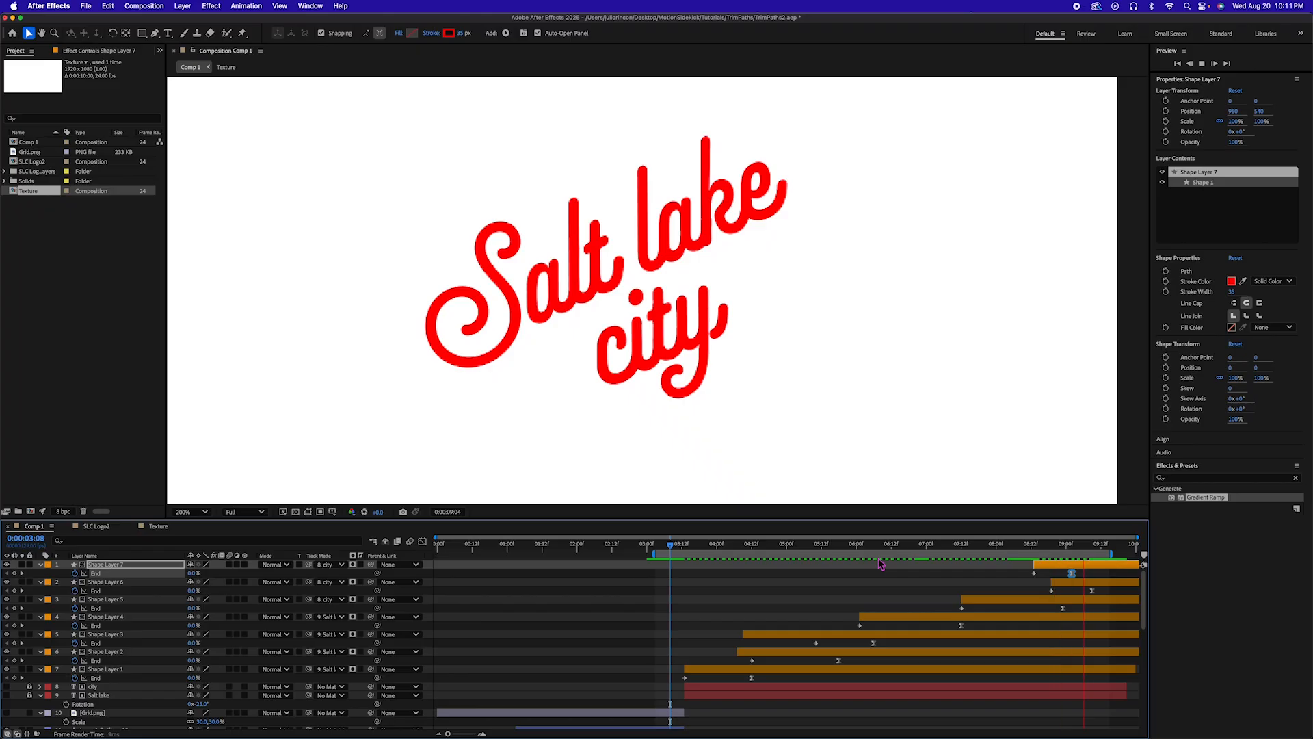
Set Comp 1's duration to 0:00:15:00 in its composition settings
{"action": "key", "text": "space"}
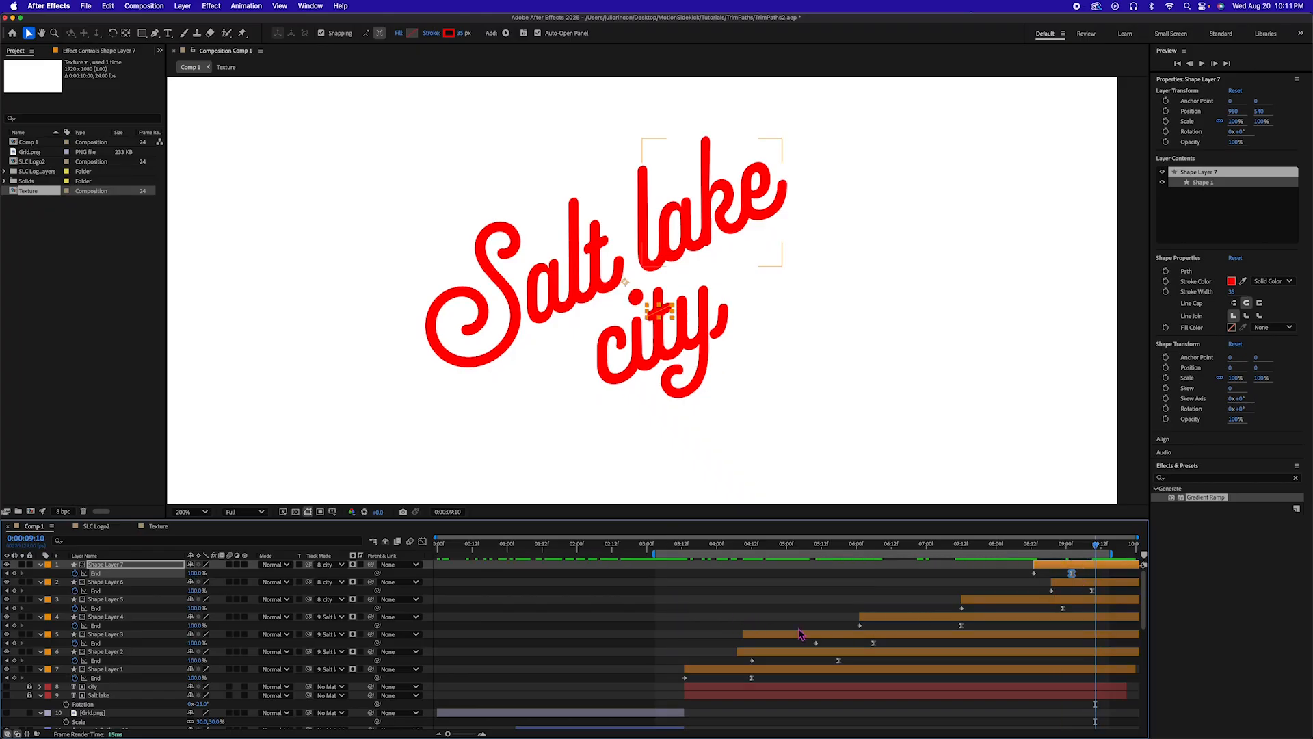
{"action": "key", "text": "Page_Down"}
{"action": "key", "text": "Page_Down"}
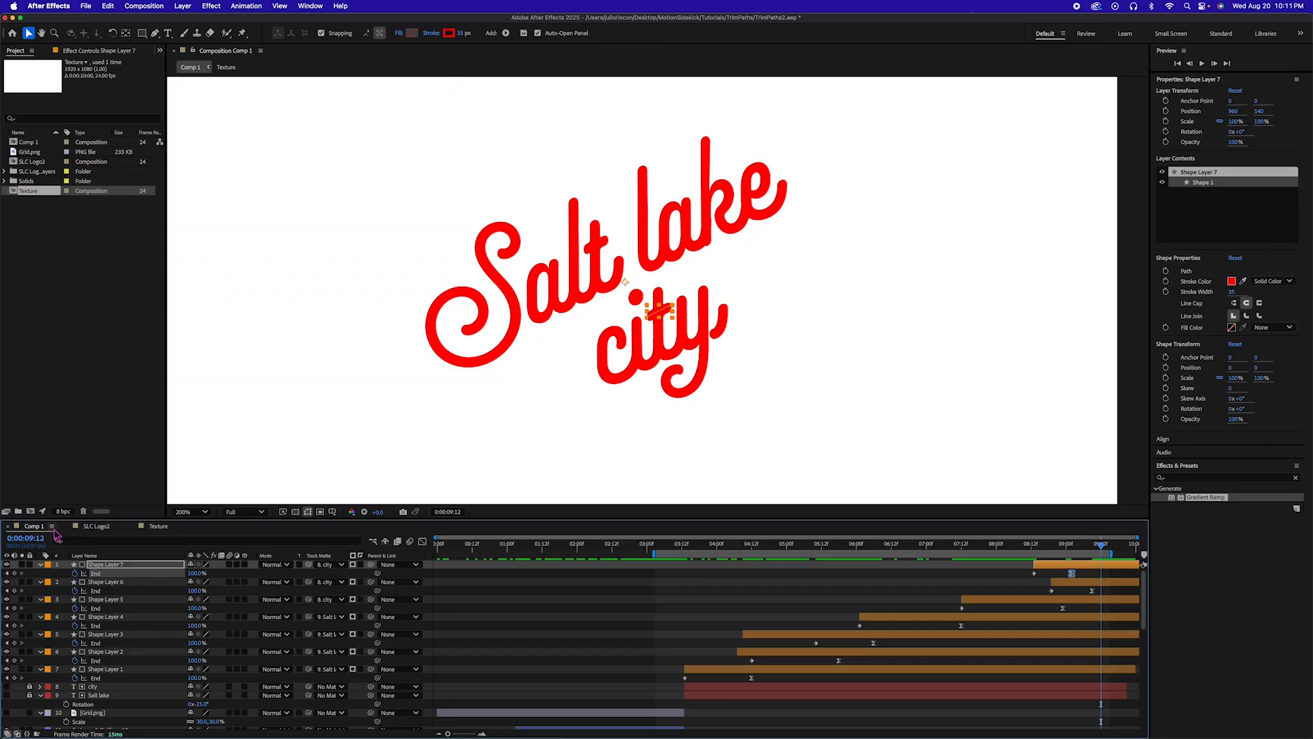
{"action": "left_click", "coordinate": [55, 531]}
{"action": "left_click", "coordinate": [94, 541]}
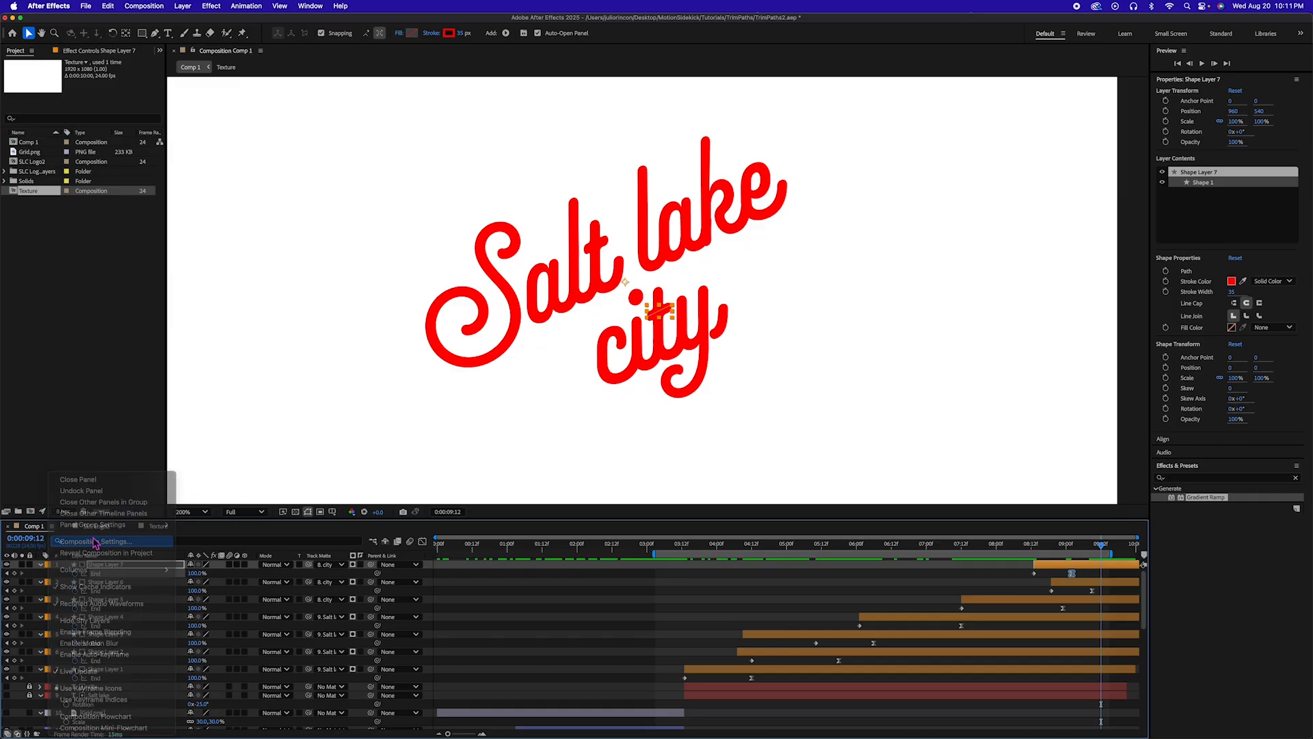
{"action": "left_click", "coordinate": [598, 442]}
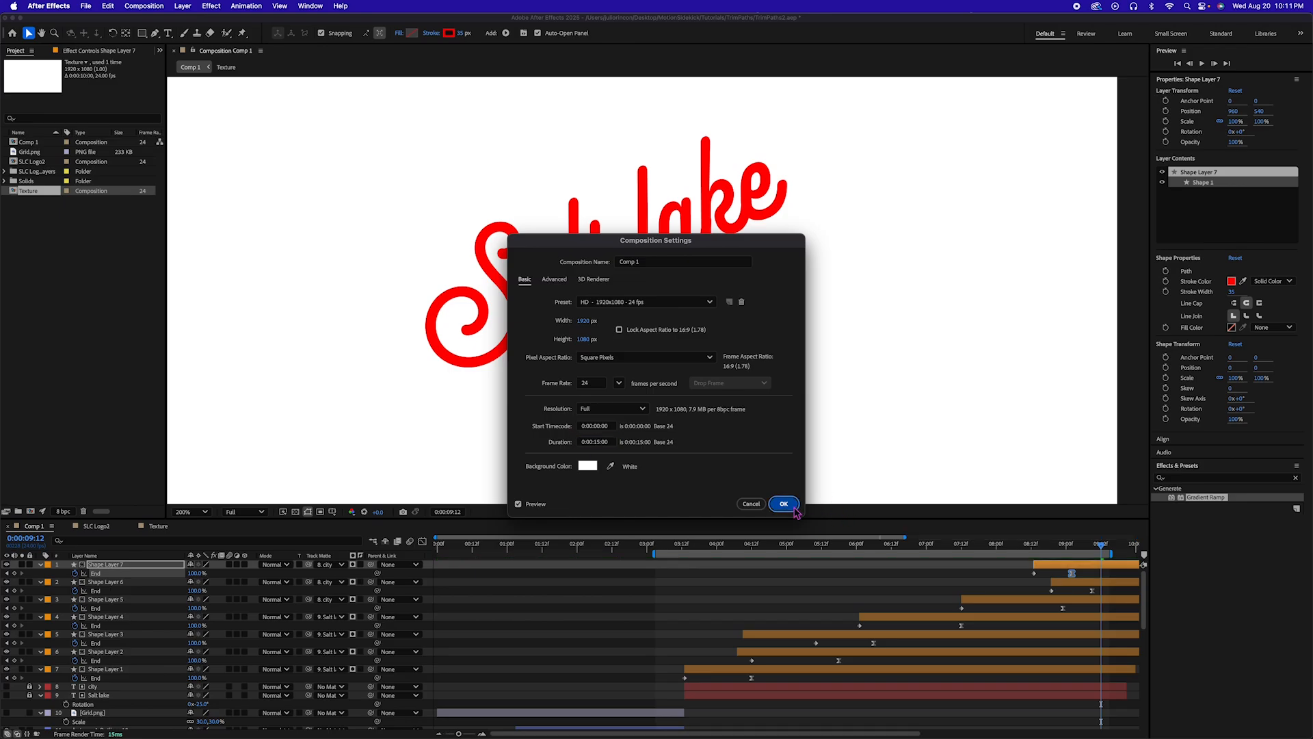
{"action": "left_click", "coordinate": [788, 506]}
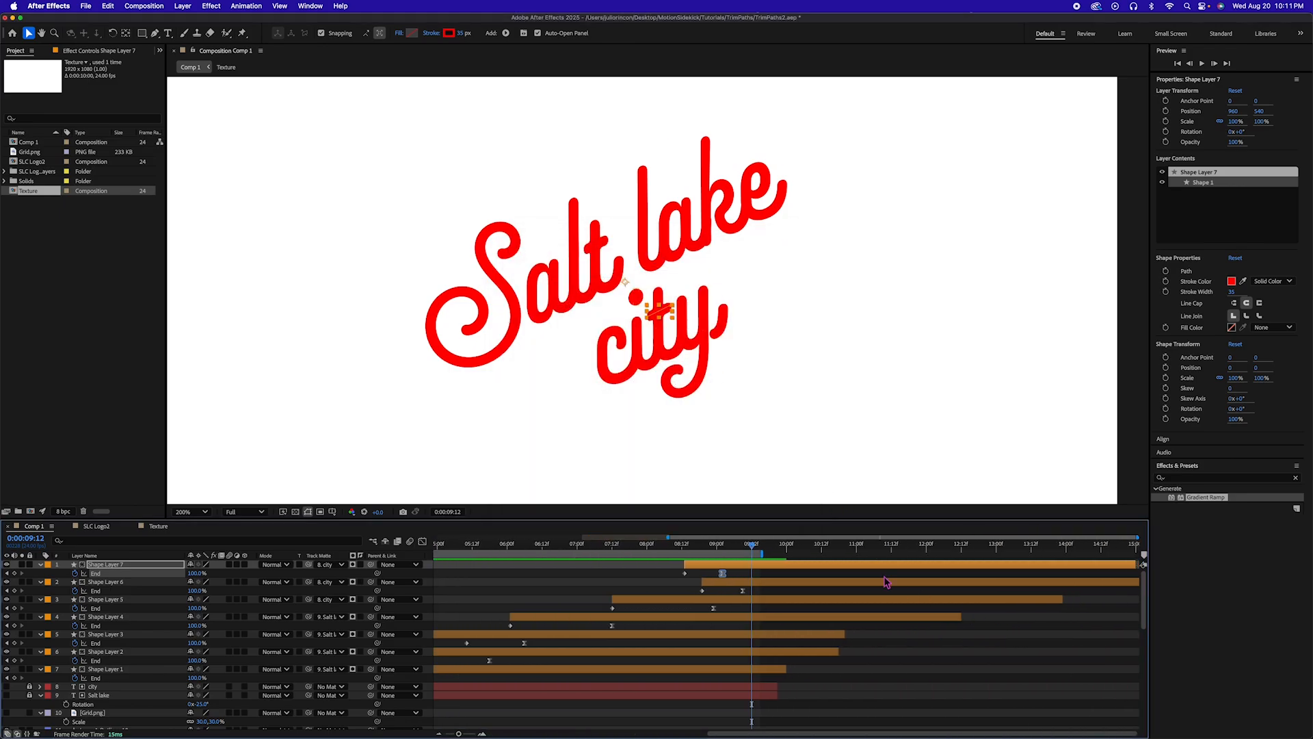
Extend the work area's end to about 12:12 and preview the write-on from about 3:08
{"action": "left_click_drag", "start_coordinate": [766, 554], "coordinate": [943, 553]}
{"action": "scroll", "coordinate": [669, 599], "scroll_direction": "left", "scroll_amount": 5}
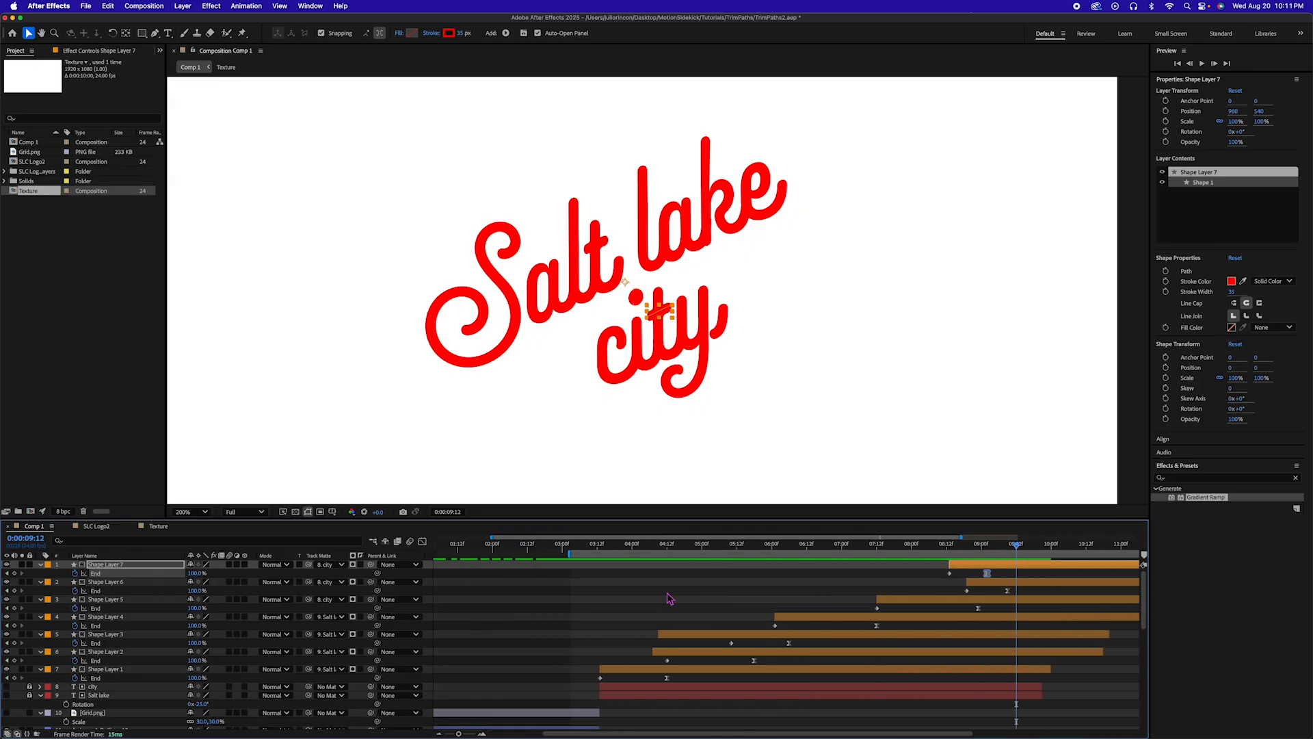
{"action": "left_click", "coordinate": [502, 549]}
{"action": "key", "text": "space"}
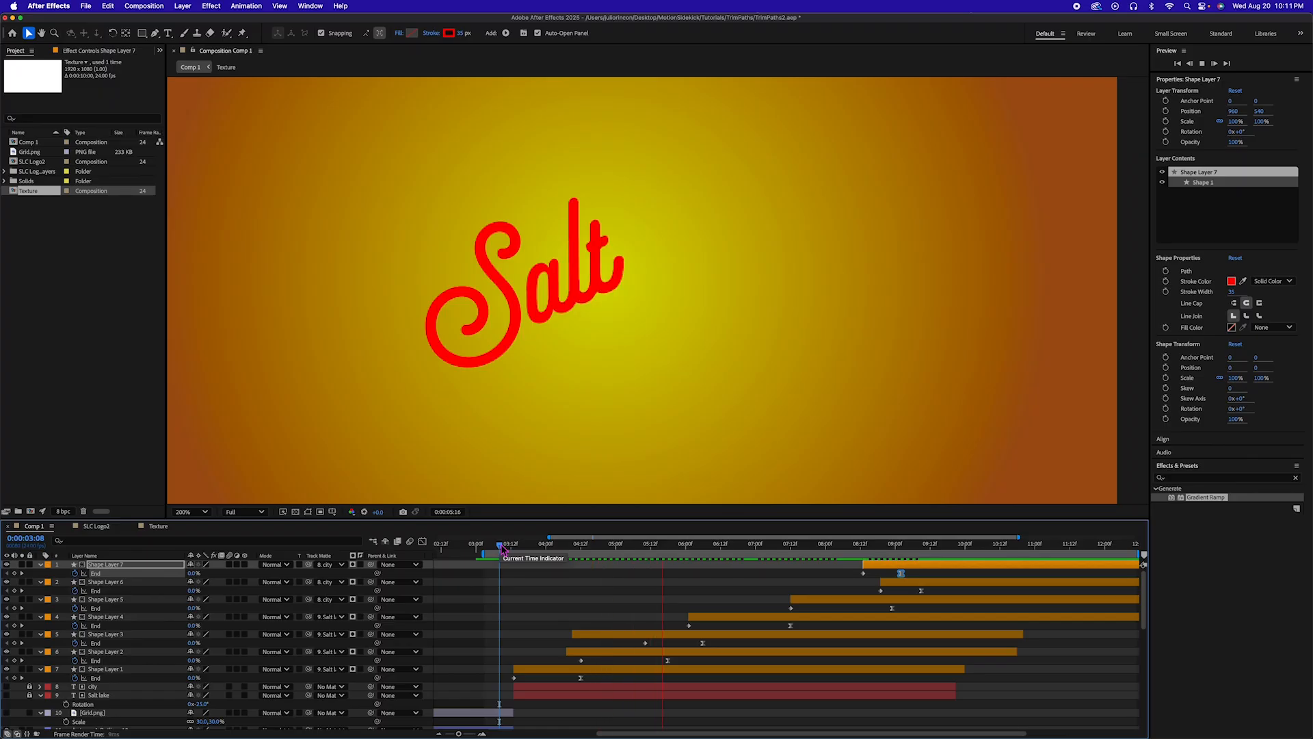
{"action": "key", "text": "space"}
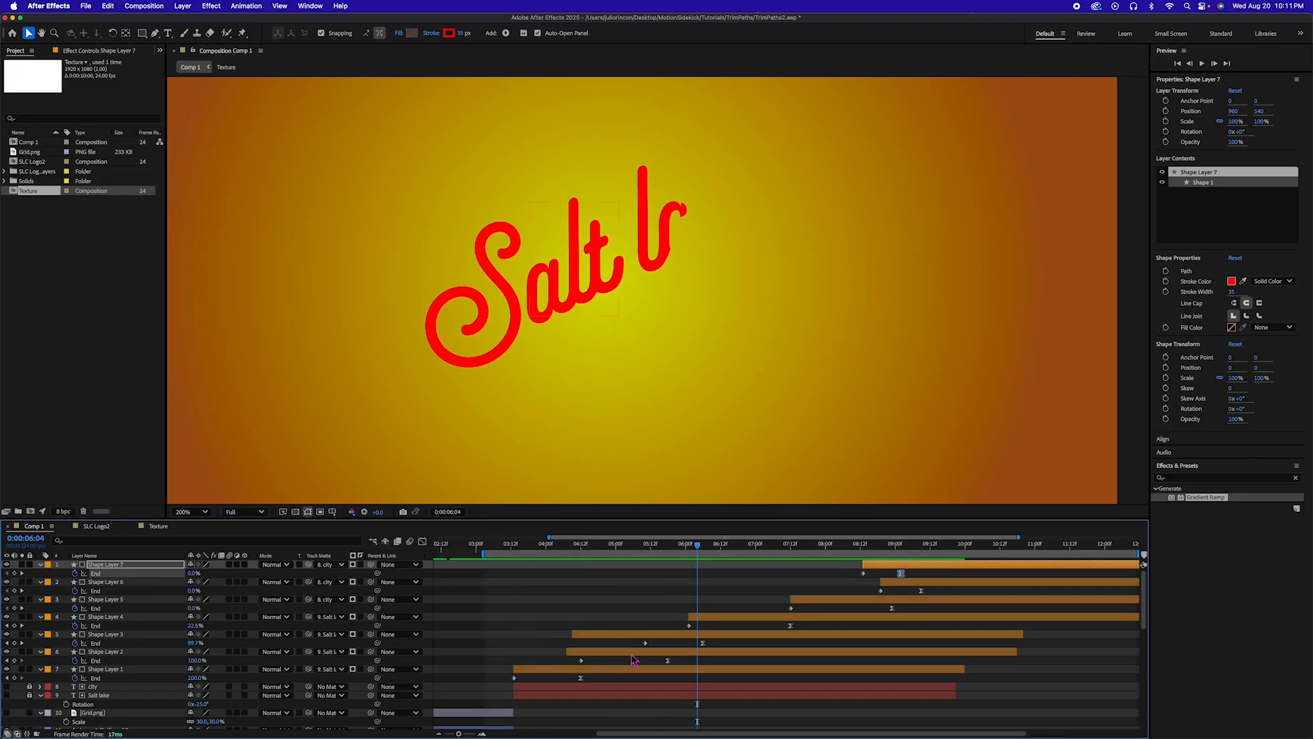
Shift Shape Layers 2 to 7 together about 6 frames earlier and preview the timing from about 3:09
{"action": "left_click", "coordinate": [648, 654]}
{"action": "left_click", "coordinate": [953, 574], "text": "shift"}
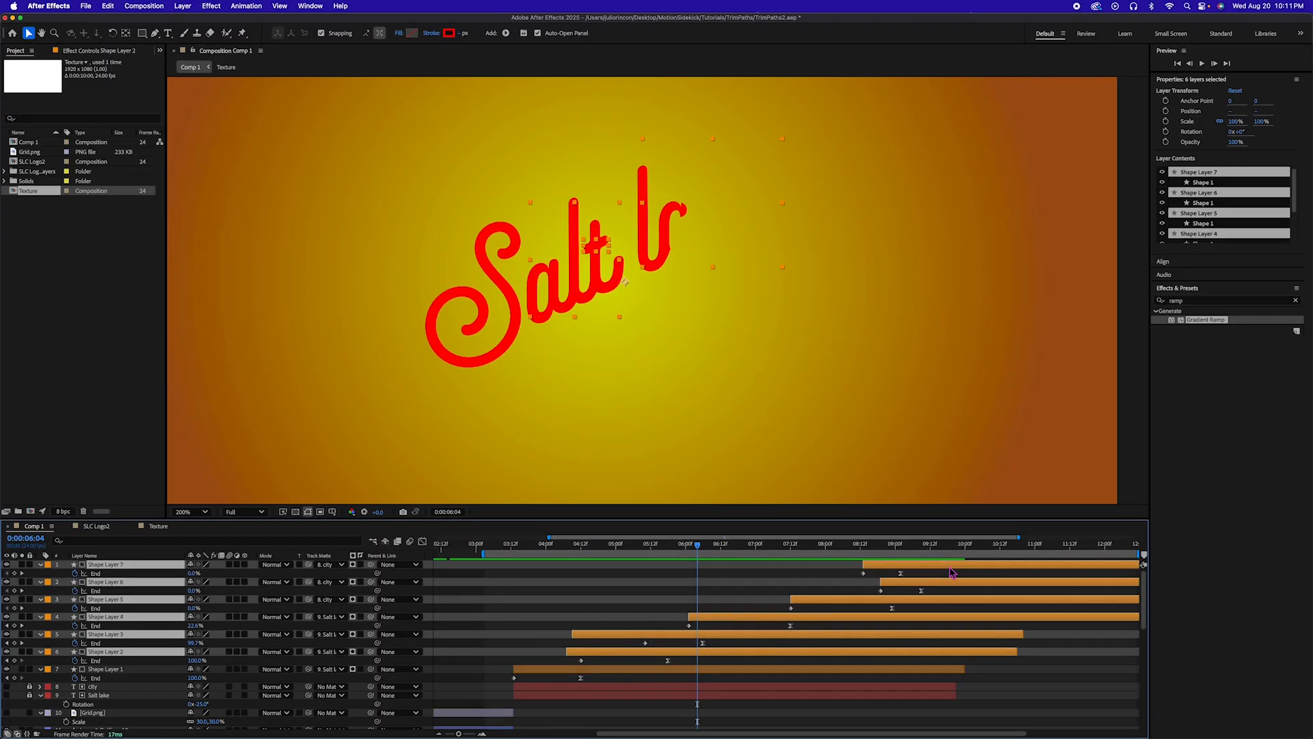
{"action": "left_click_drag", "start_coordinate": [953, 575], "coordinate": [934, 573]}
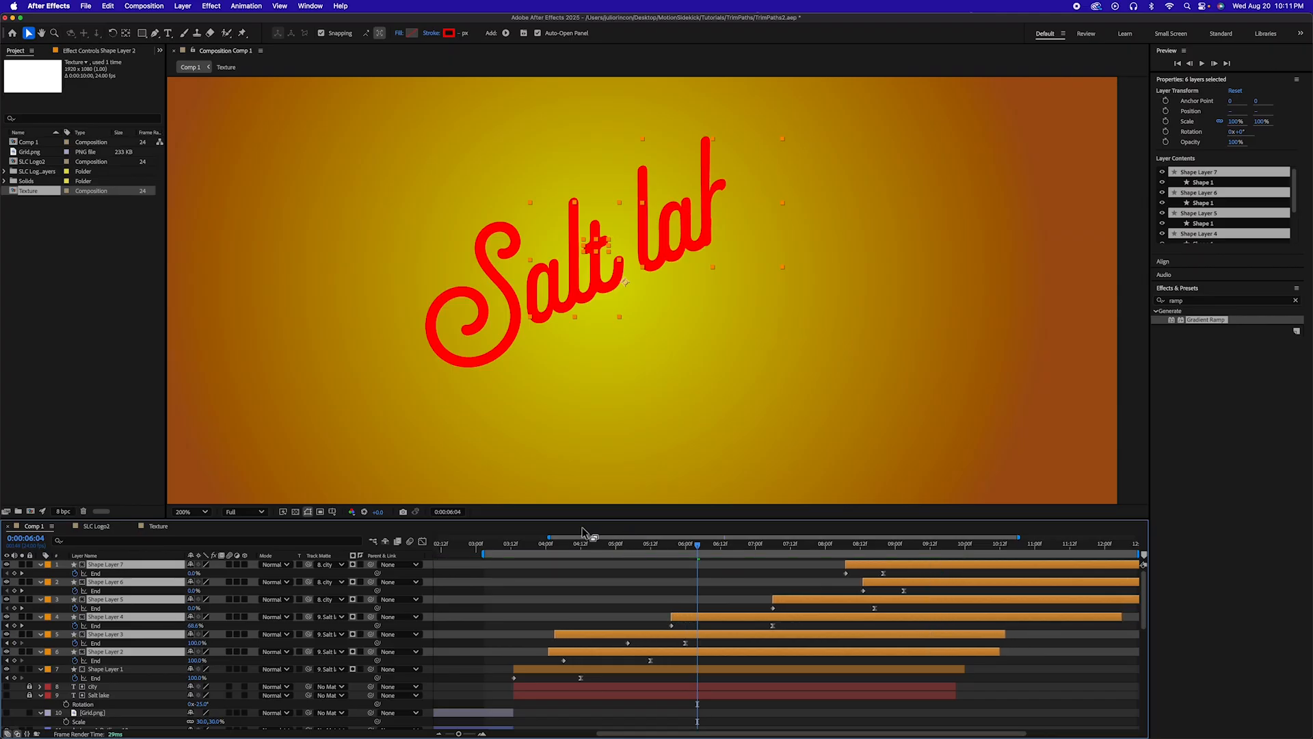
{"action": "left_click", "coordinate": [504, 547]}
{"action": "key", "text": "space"}
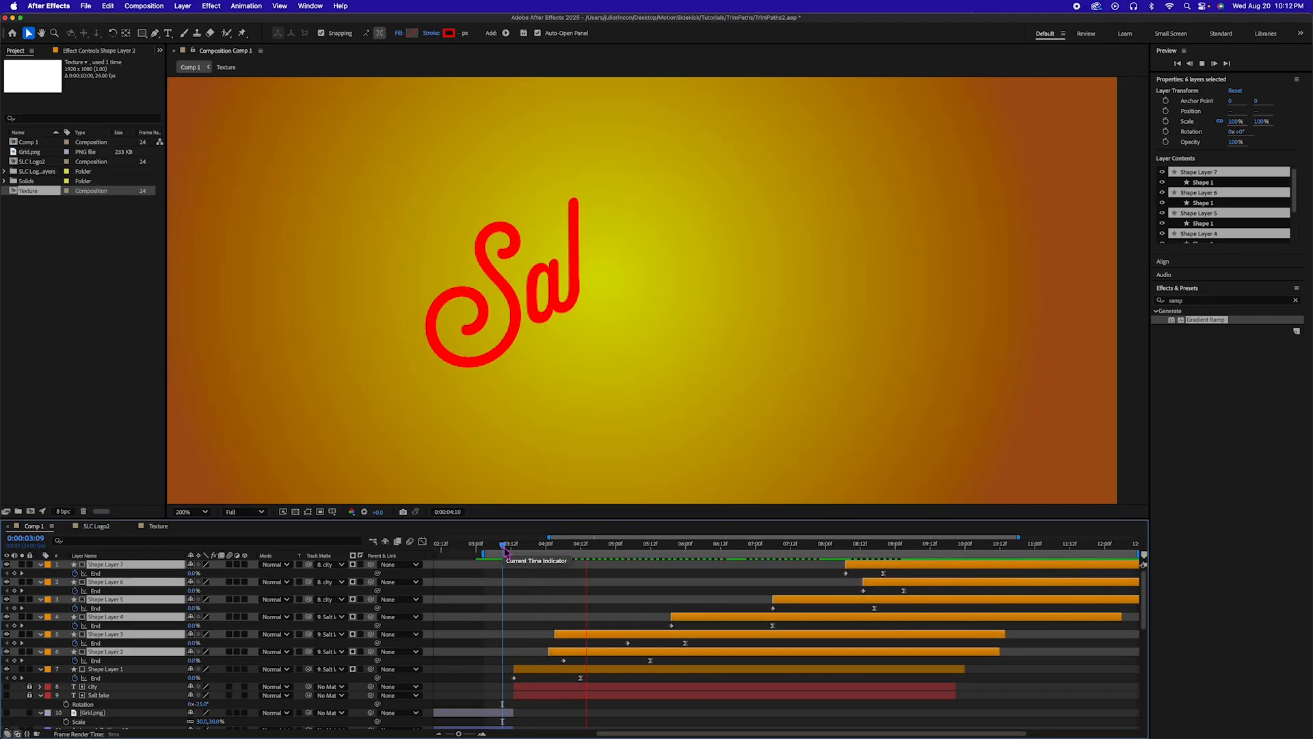
{"action": "key", "text": "space"}
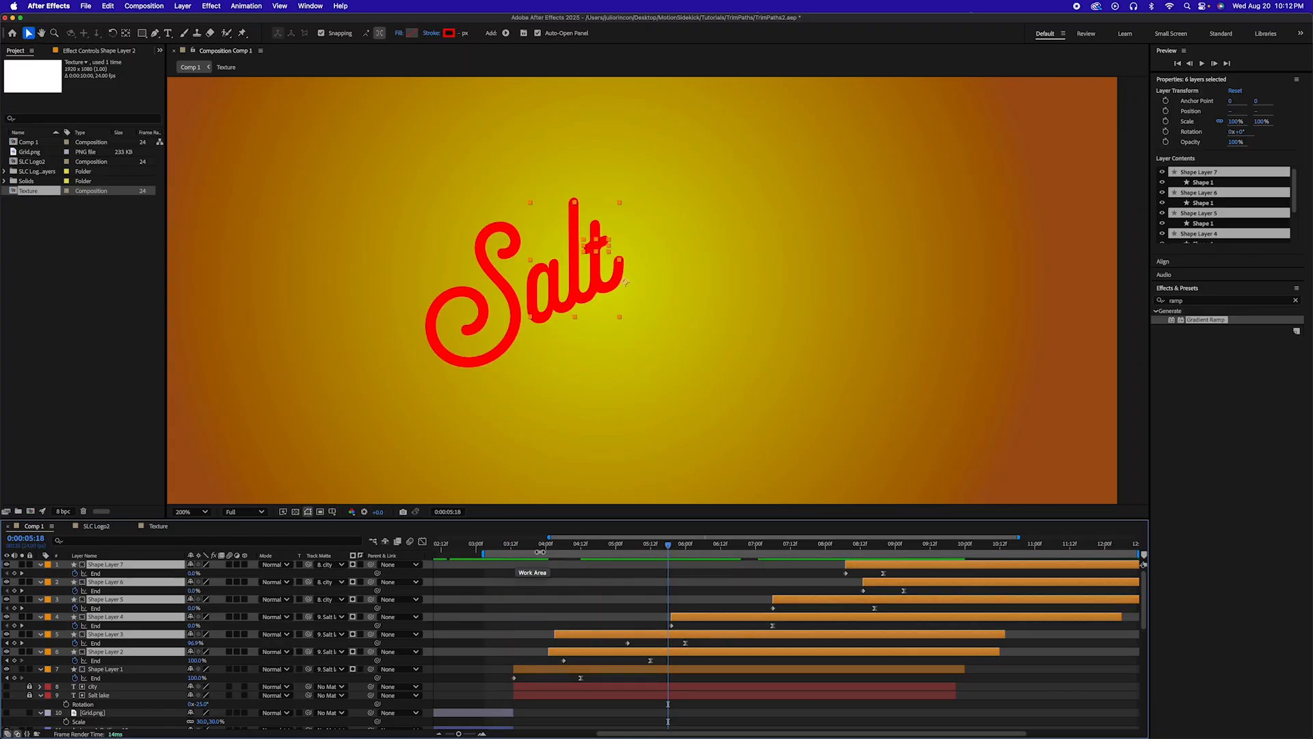
Move Shape Layer 2's first End keyframe to about 4:02 and preview the write-on
{"action": "mouse_move", "coordinate": [544, 548]}
{"action": "left_mouse_down"}
{"action": "mouse_move", "coordinate": [589, 552]}
{"action": "mouse_move", "coordinate": [574, 555]}
{"action": "left_mouse_up"}
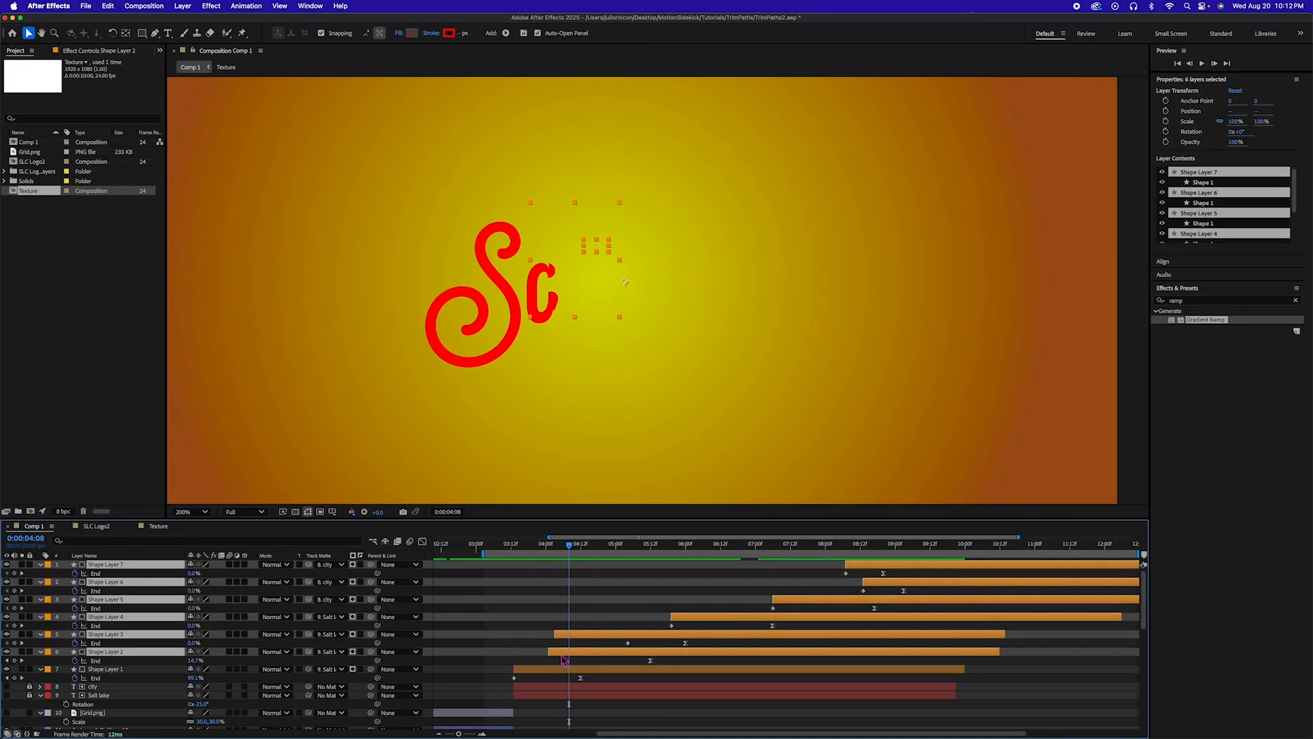
{"action": "left_click_drag", "start_coordinate": [566, 664], "coordinate": [554, 664]}
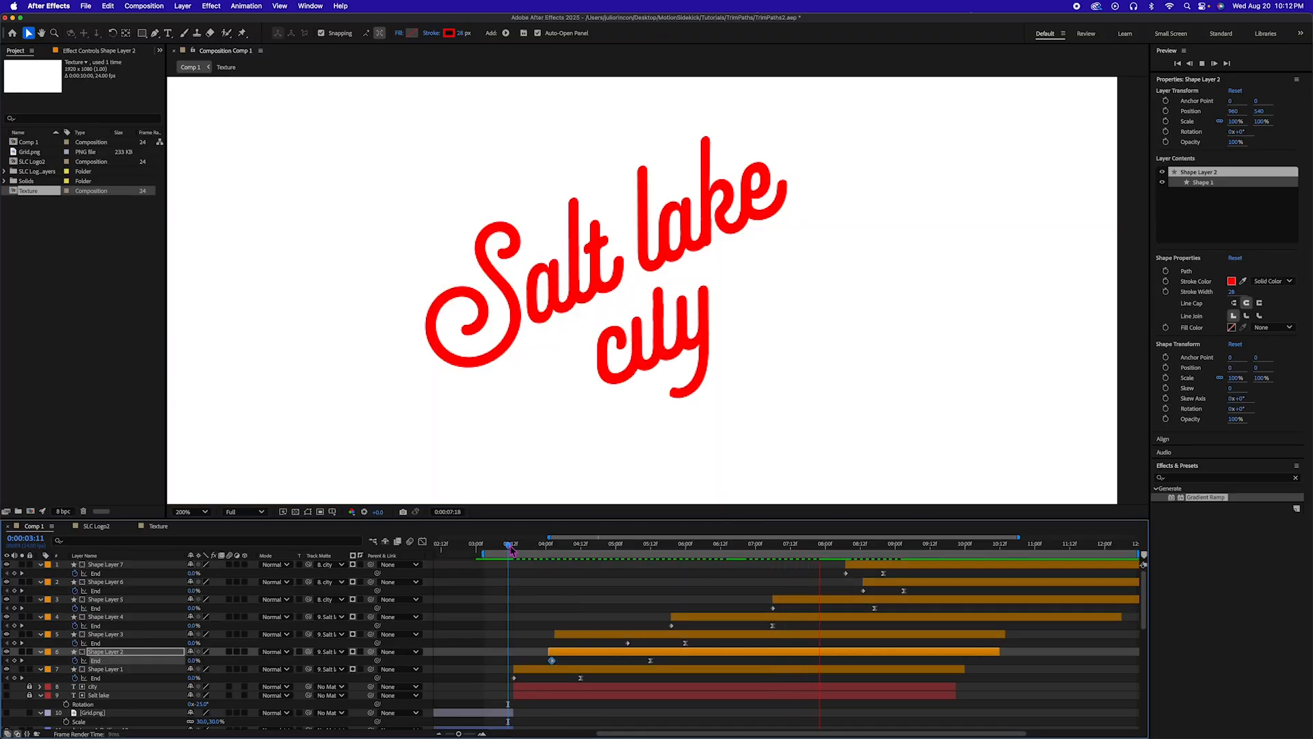
{"action": "key", "text": "space"}
Extend the upper Blue Solid 1 to about 14:21, and unlock the "city" and "Salt lake" text layers and extend both to 15:00
{"action": "scroll", "coordinate": [618, 646], "scroll_direction": "down", "scroll_amount": 10}
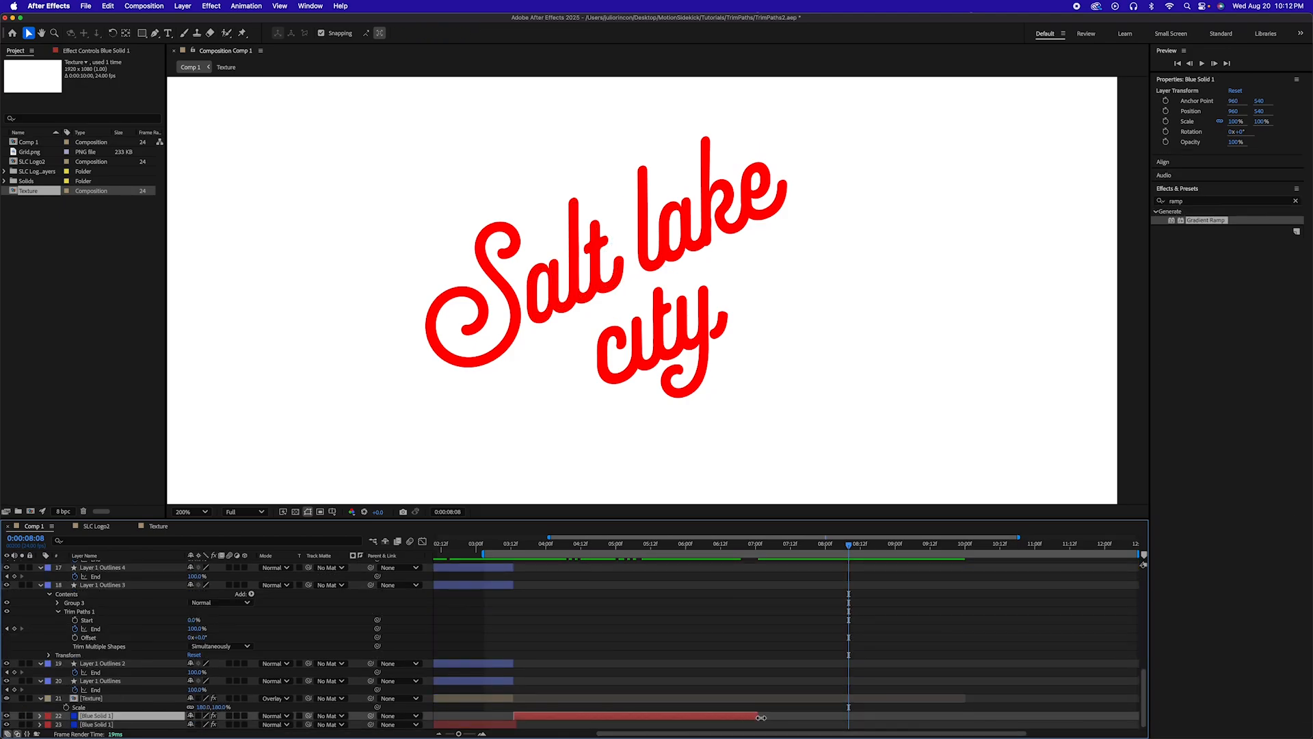
{"action": "left_click_drag", "start_coordinate": [760, 716], "coordinate": [1130, 716]}
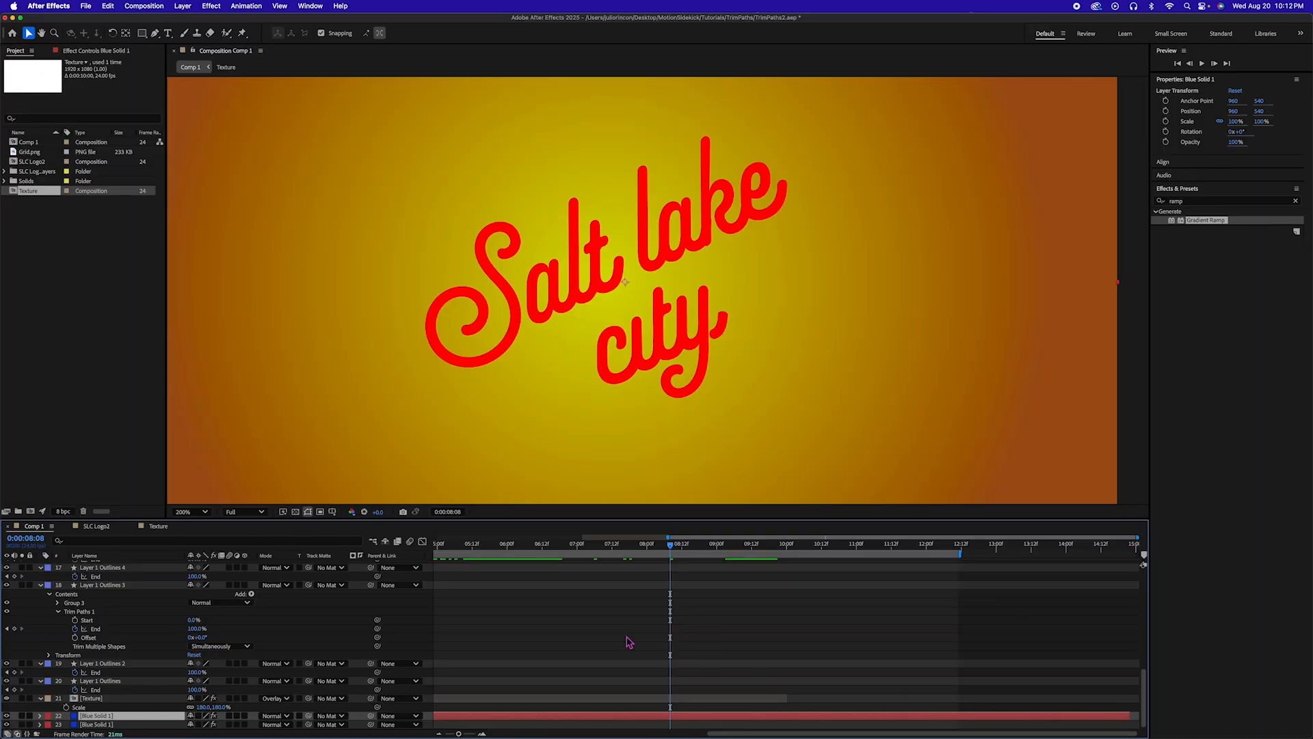
{"action": "scroll", "coordinate": [629, 641], "scroll_direction": "up", "scroll_amount": 10}
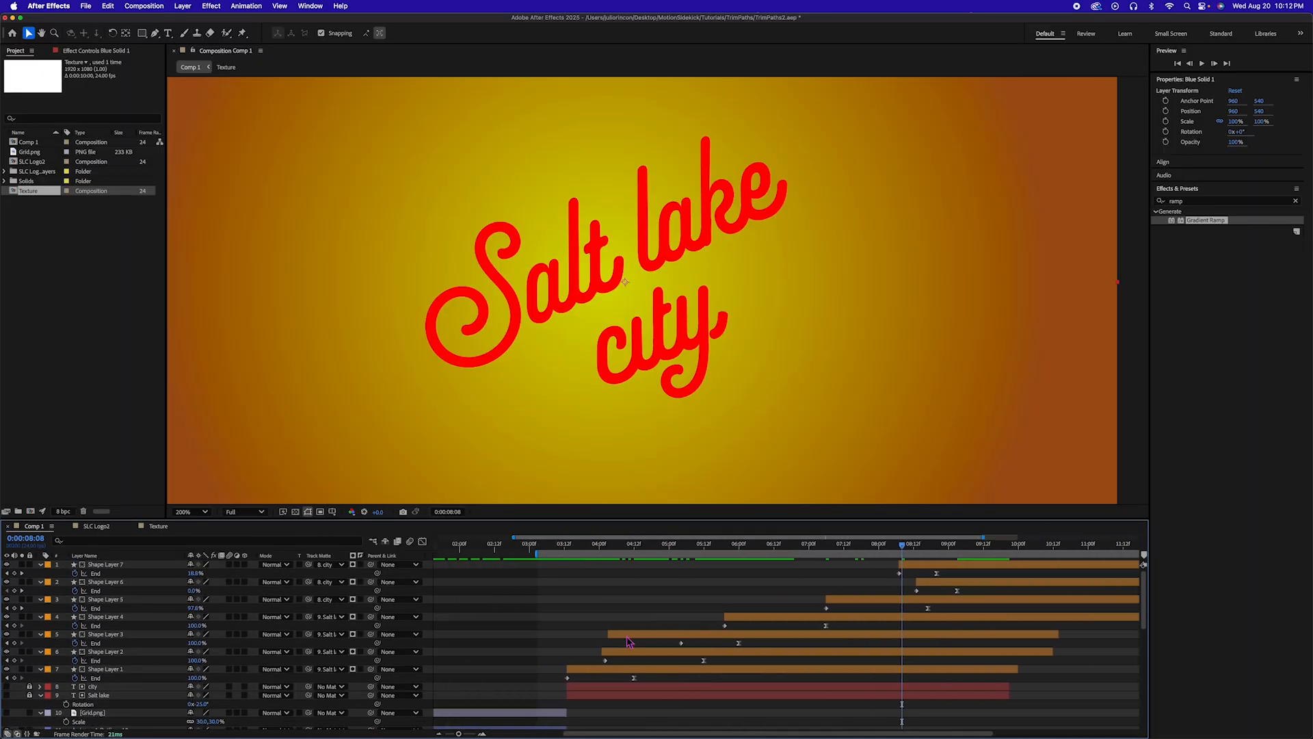
{"action": "scroll", "coordinate": [632, 657], "scroll_direction": "left", "scroll_amount": 5}
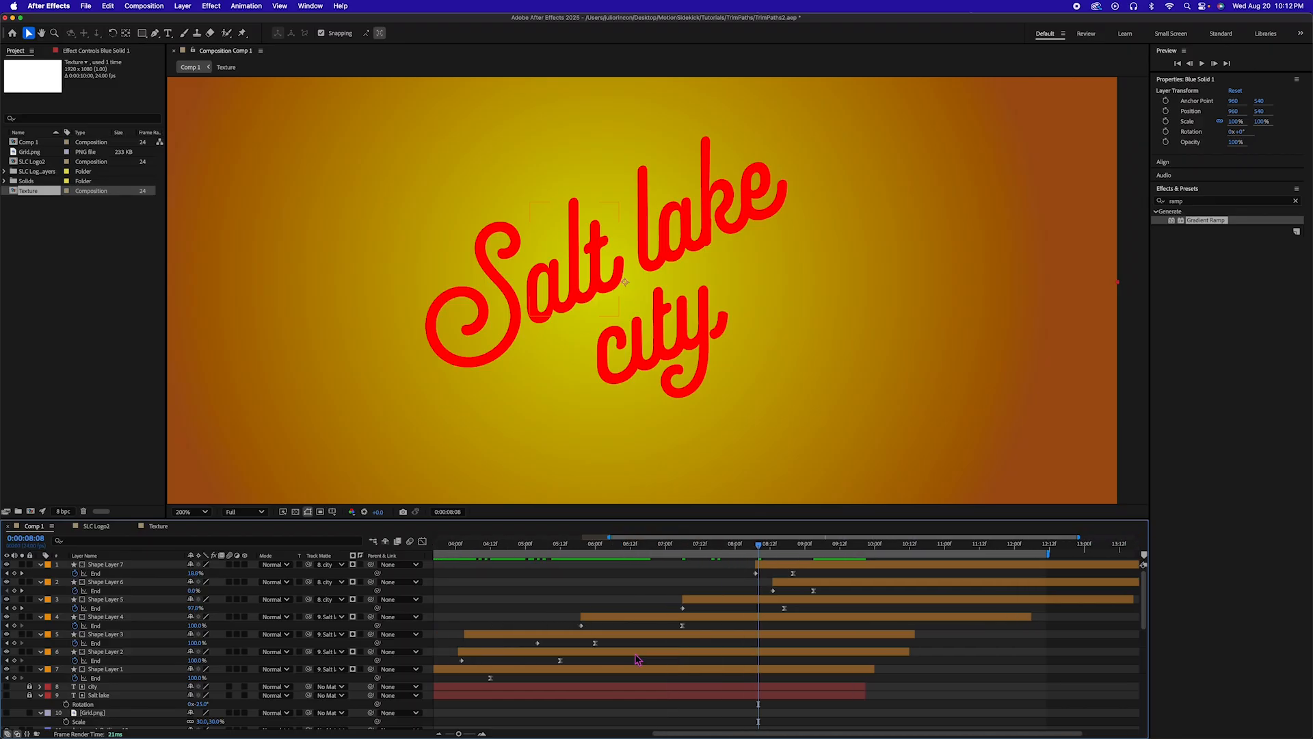
{"action": "left_click", "coordinate": [720, 698]}
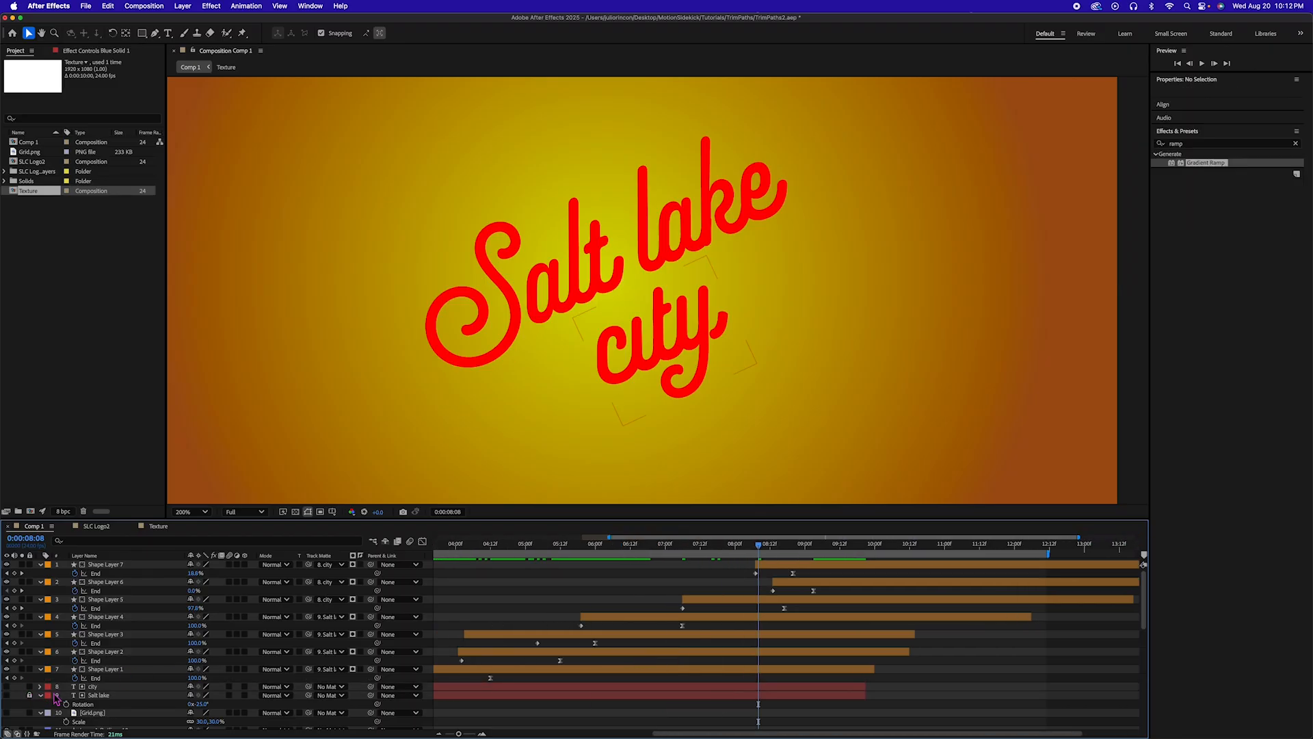
{"action": "left_click", "coordinate": [29, 694]}
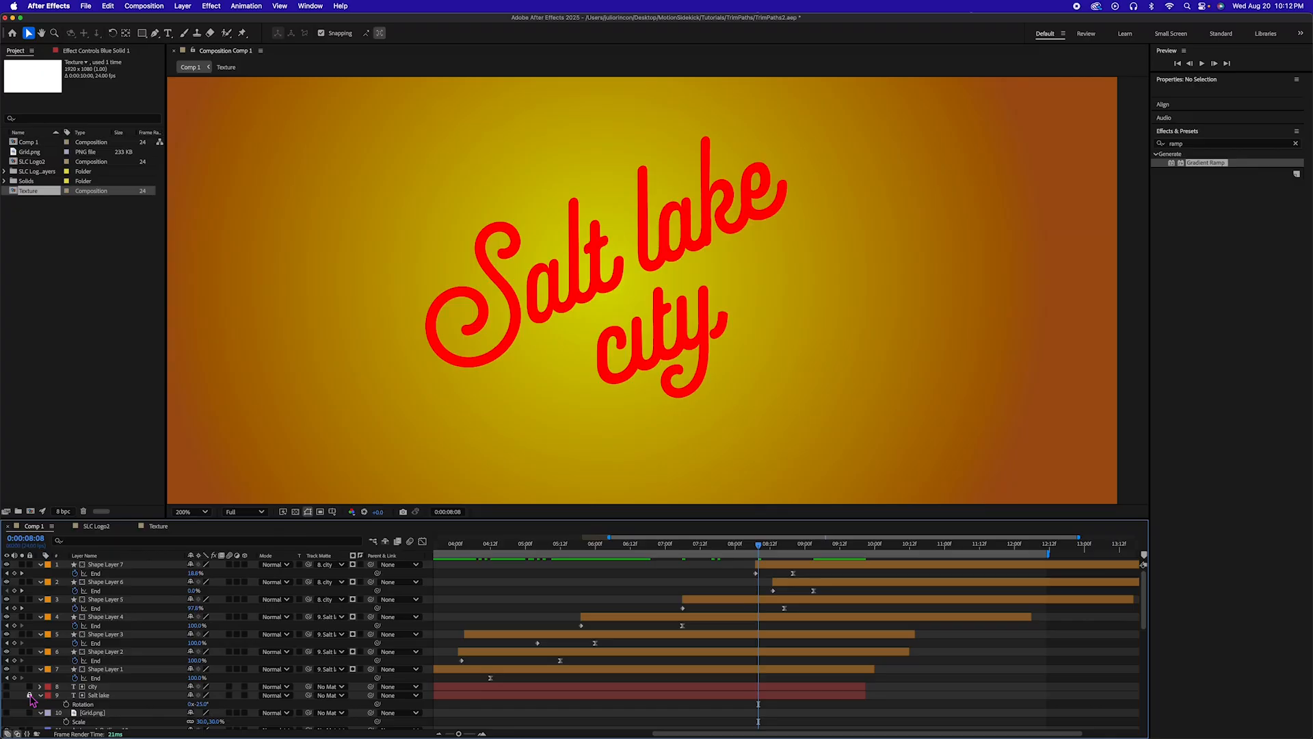
{"action": "left_click", "coordinate": [693, 686]}
{"action": "left_click", "coordinate": [688, 695], "text": "shift"}
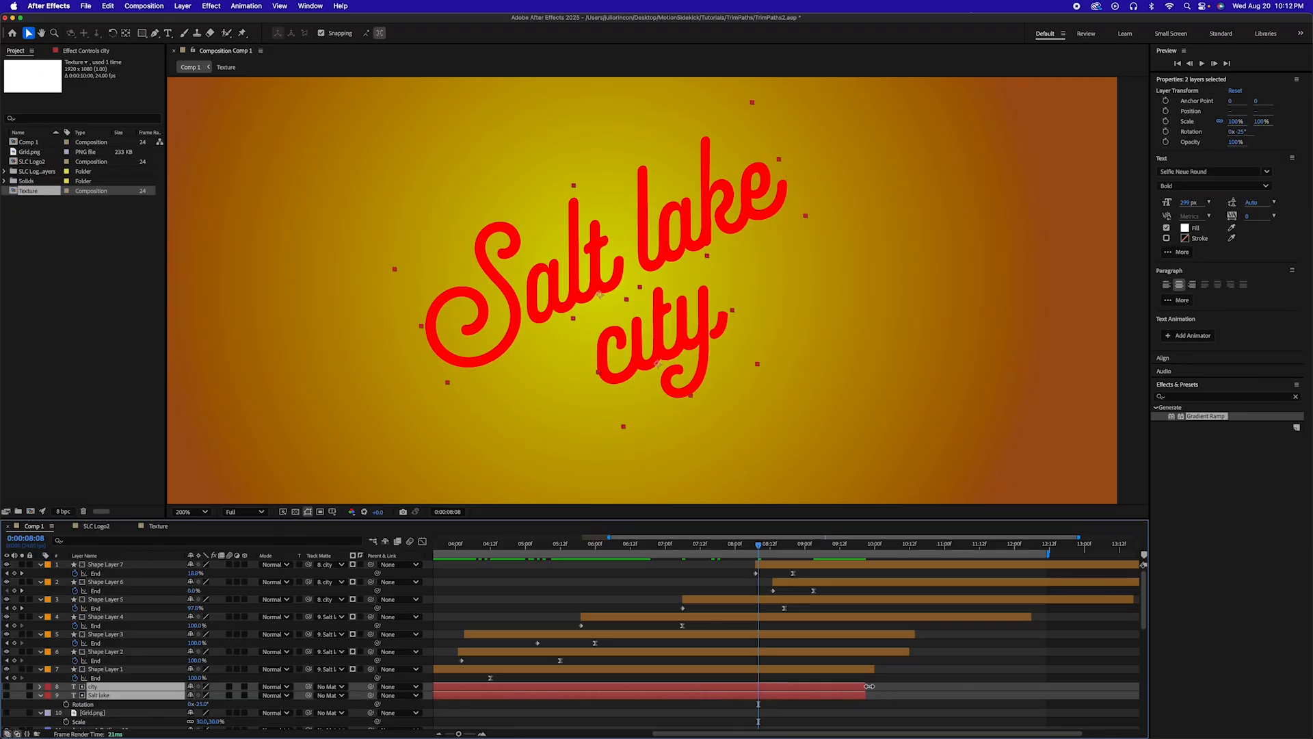
{"action": "left_click_drag", "start_coordinate": [869, 686], "coordinate": [1149, 687]}
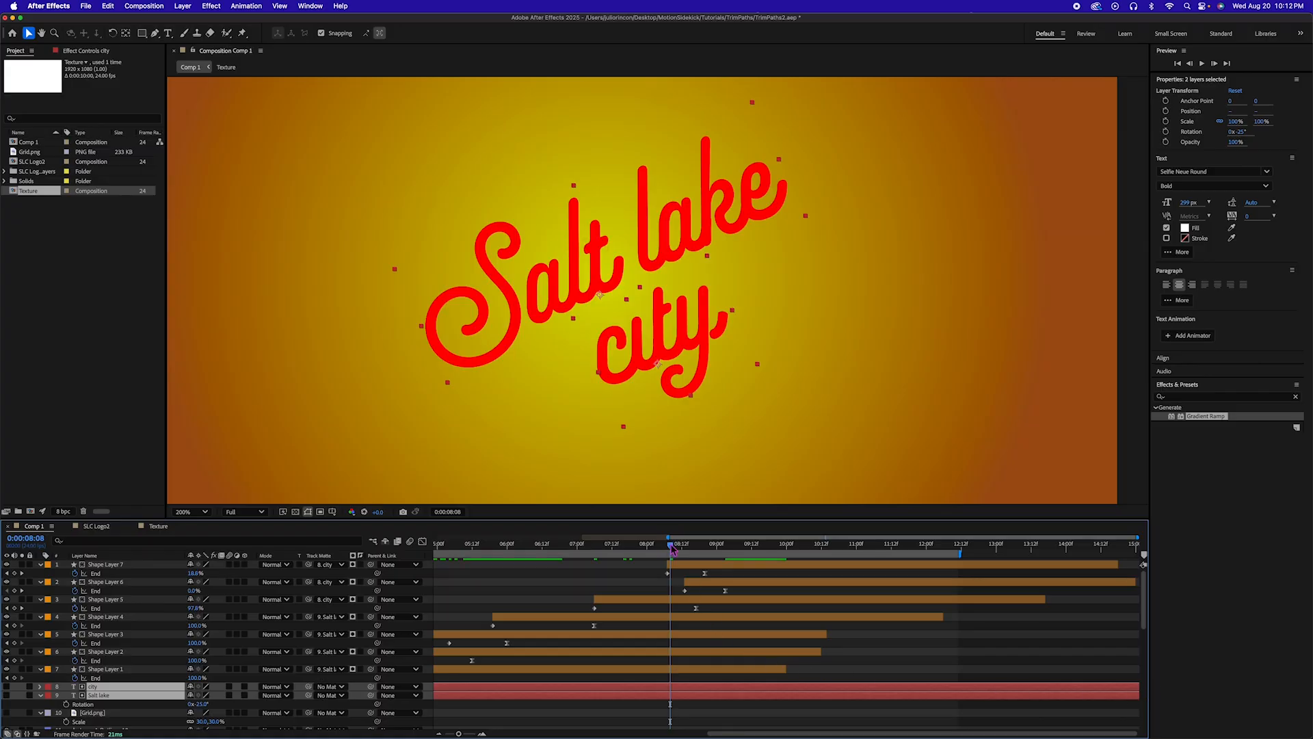
Extend the out points of Shape Layers 1 to 7 to 0:00:14:23
{"action": "left_click_drag", "start_coordinate": [670, 547], "coordinate": [1103, 547]}
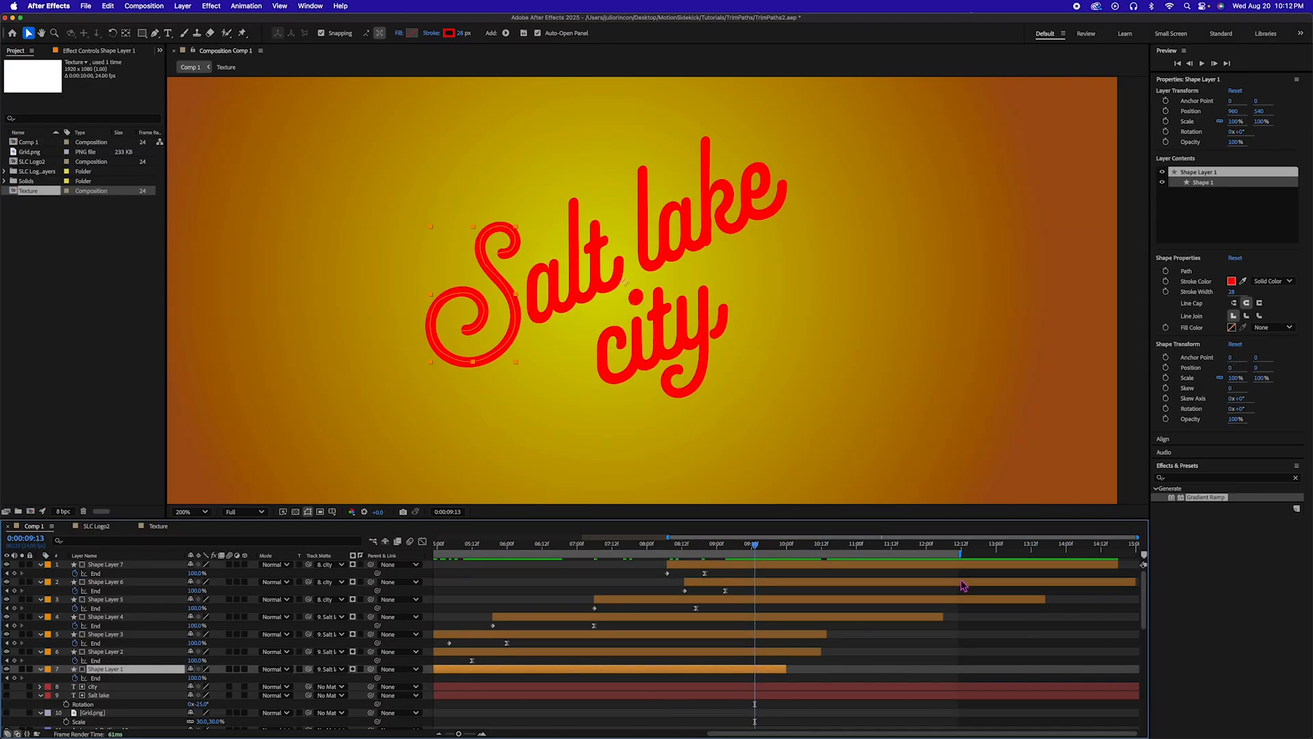
{"action": "left_click", "coordinate": [971, 565], "text": "shift"}
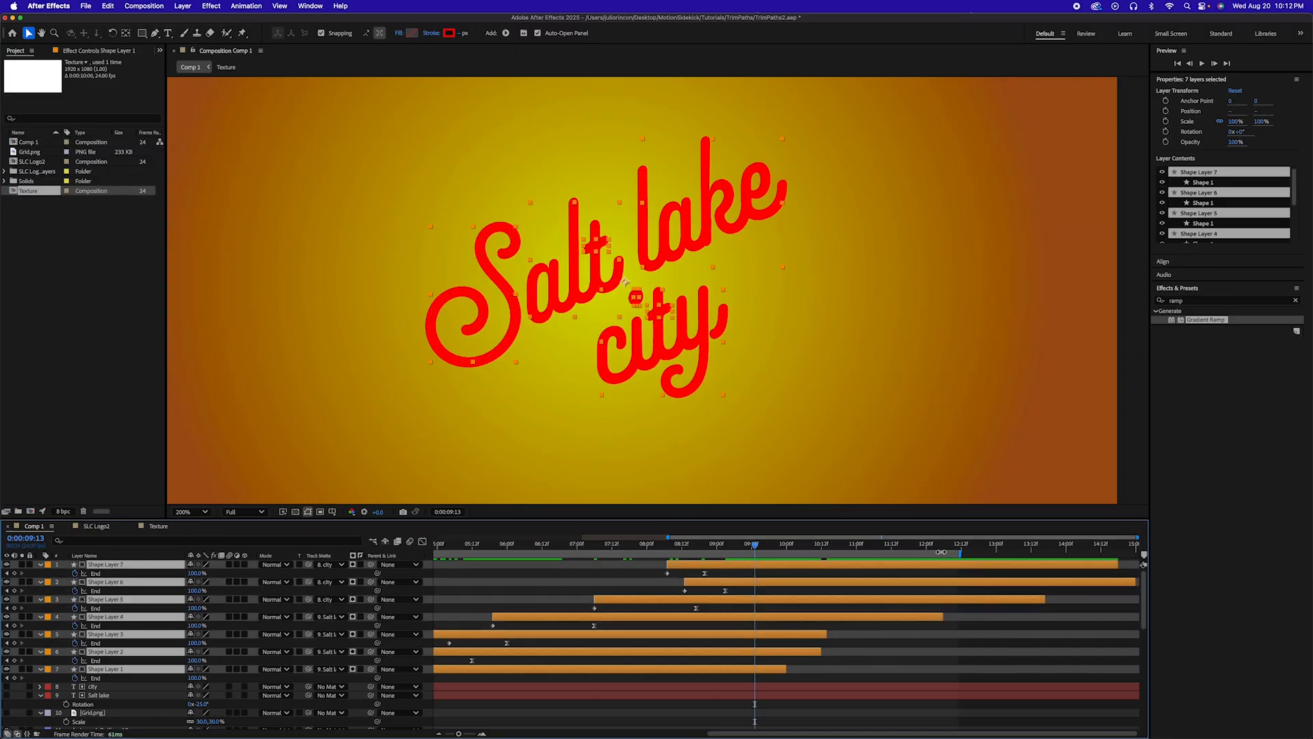
{"action": "left_click_drag", "start_coordinate": [925, 547], "coordinate": [1143, 552]}
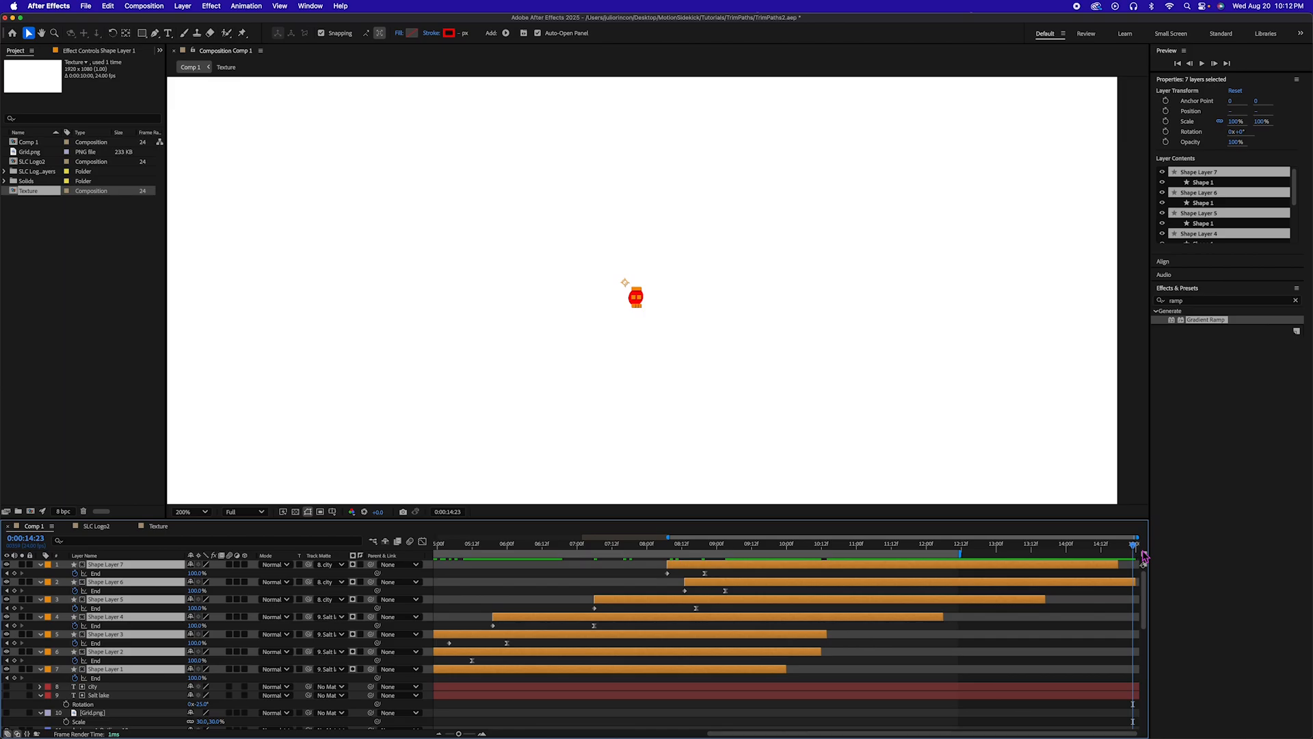
{"action": "key", "text": "alt+]"}
Extend the upper Blue Solid 1 gradient background to 0:00:14:23 as well
{"action": "scroll", "coordinate": [1092, 626], "scroll_direction": "down", "scroll_amount": 5}
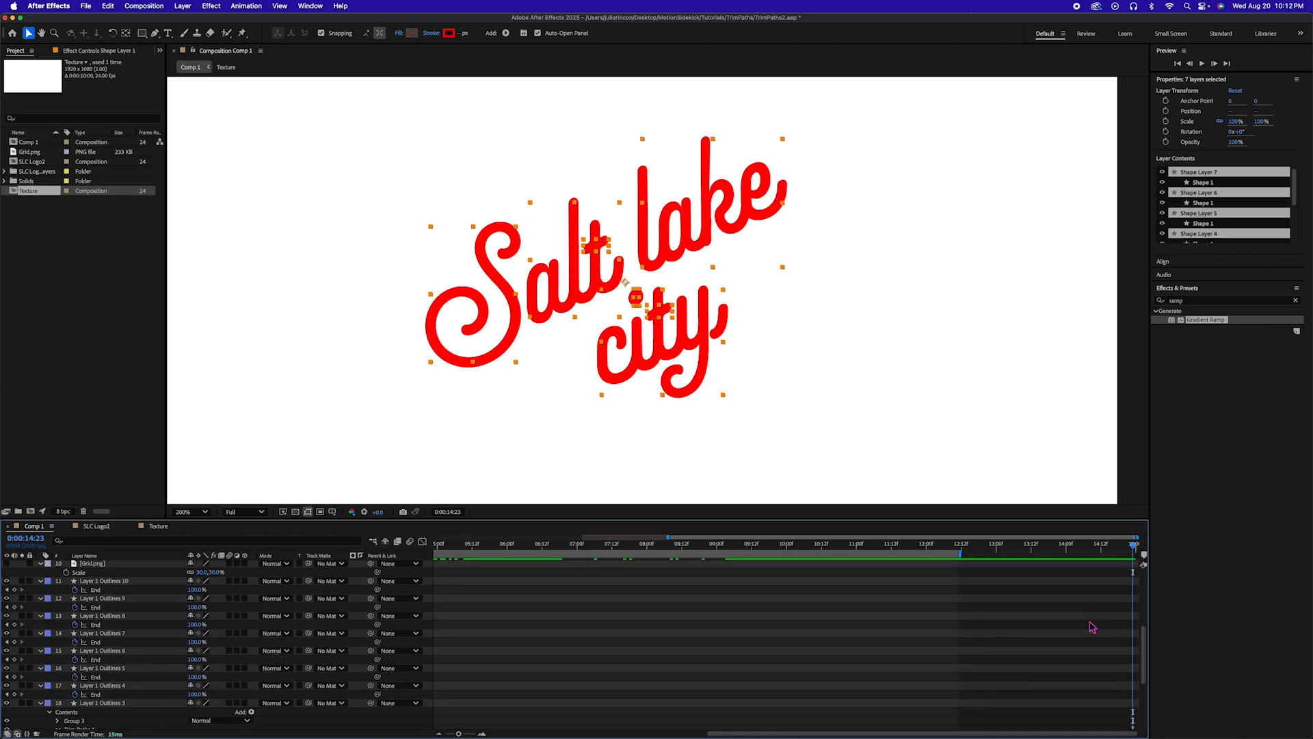
{"action": "scroll", "coordinate": [1093, 627], "scroll_direction": "down", "scroll_amount": 5}
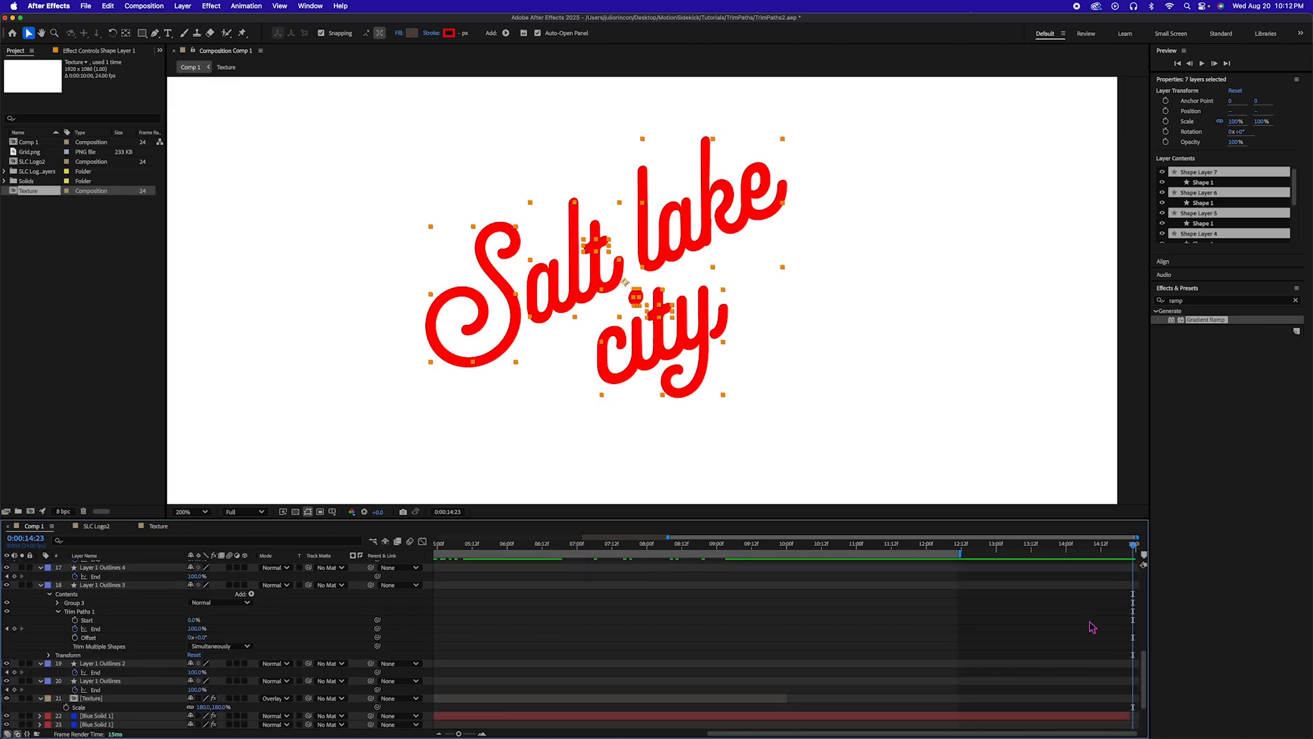
{"action": "left_click", "coordinate": [1071, 716]}
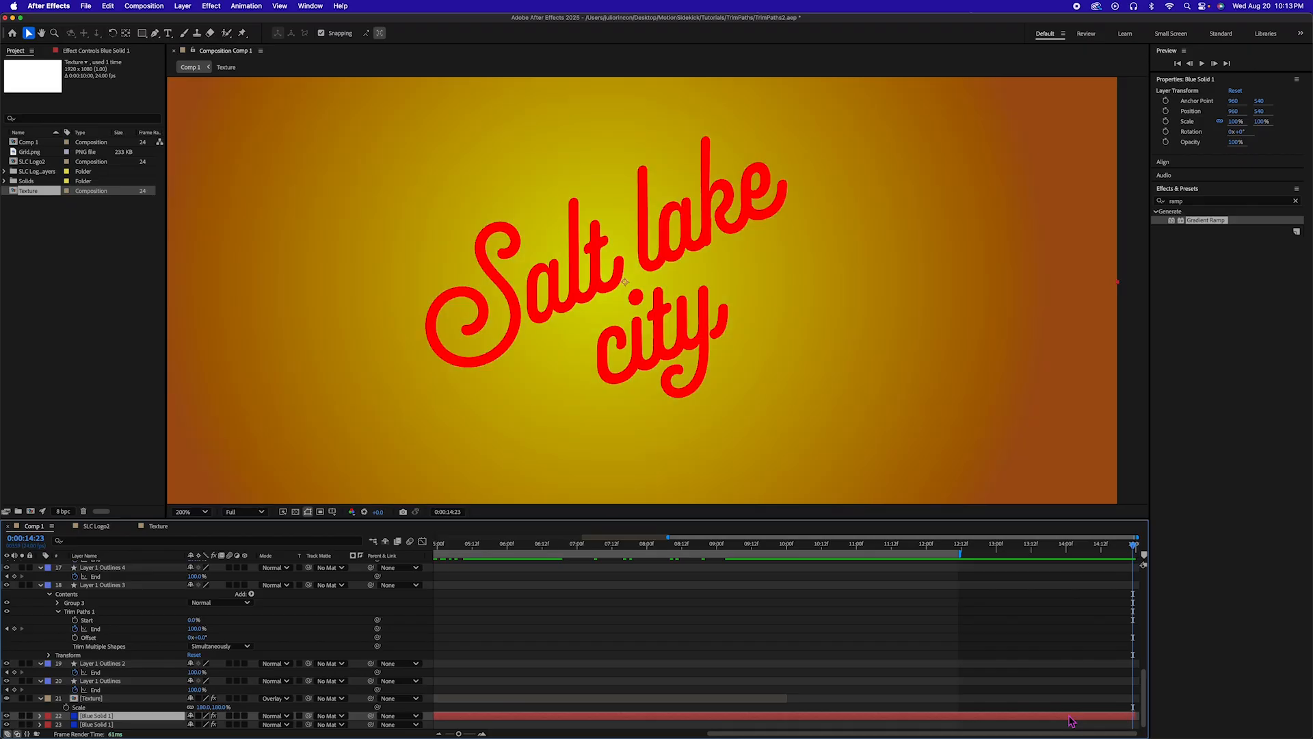
Pre-compose Shape Layers 1 to 7 as "SaltlakePaths" with all attributes moved, and duplicate the resulting precomp layer
{"action": "left_click_drag", "start_coordinate": [1132, 548], "coordinate": [575, 548]}
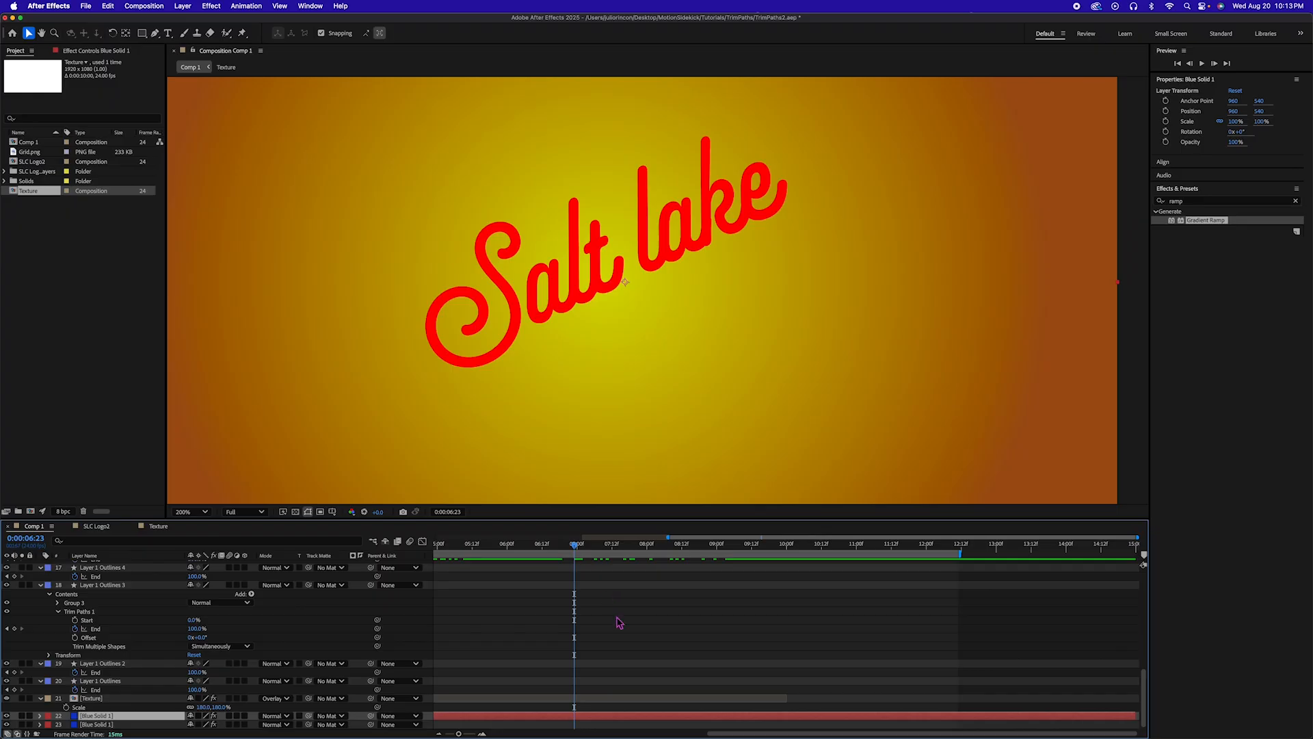
{"action": "scroll", "coordinate": [619, 622], "scroll_direction": "up", "scroll_amount": 5}
{"action": "scroll", "coordinate": [619, 622], "scroll_direction": "up", "scroll_amount": 3}
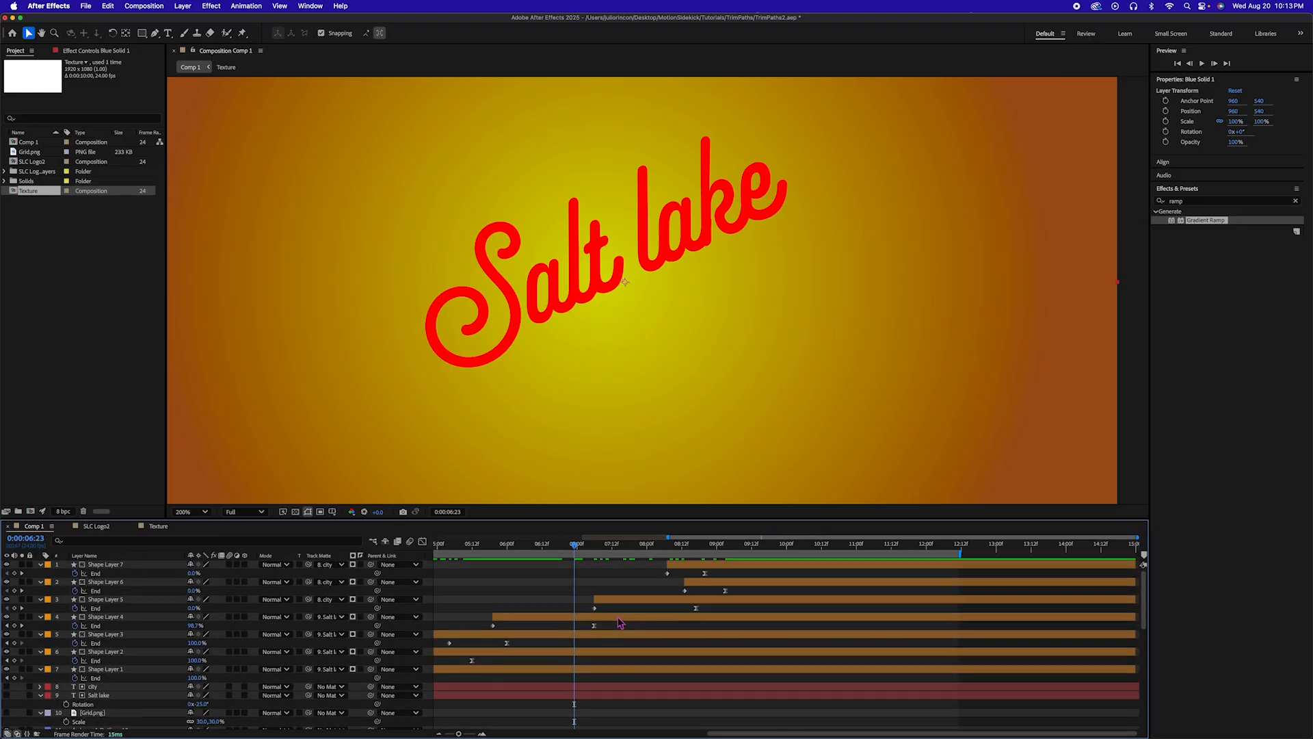
{"action": "left_click", "coordinate": [599, 670]}
{"action": "scroll", "coordinate": [647, 669], "scroll_direction": "left", "scroll_amount": 5}
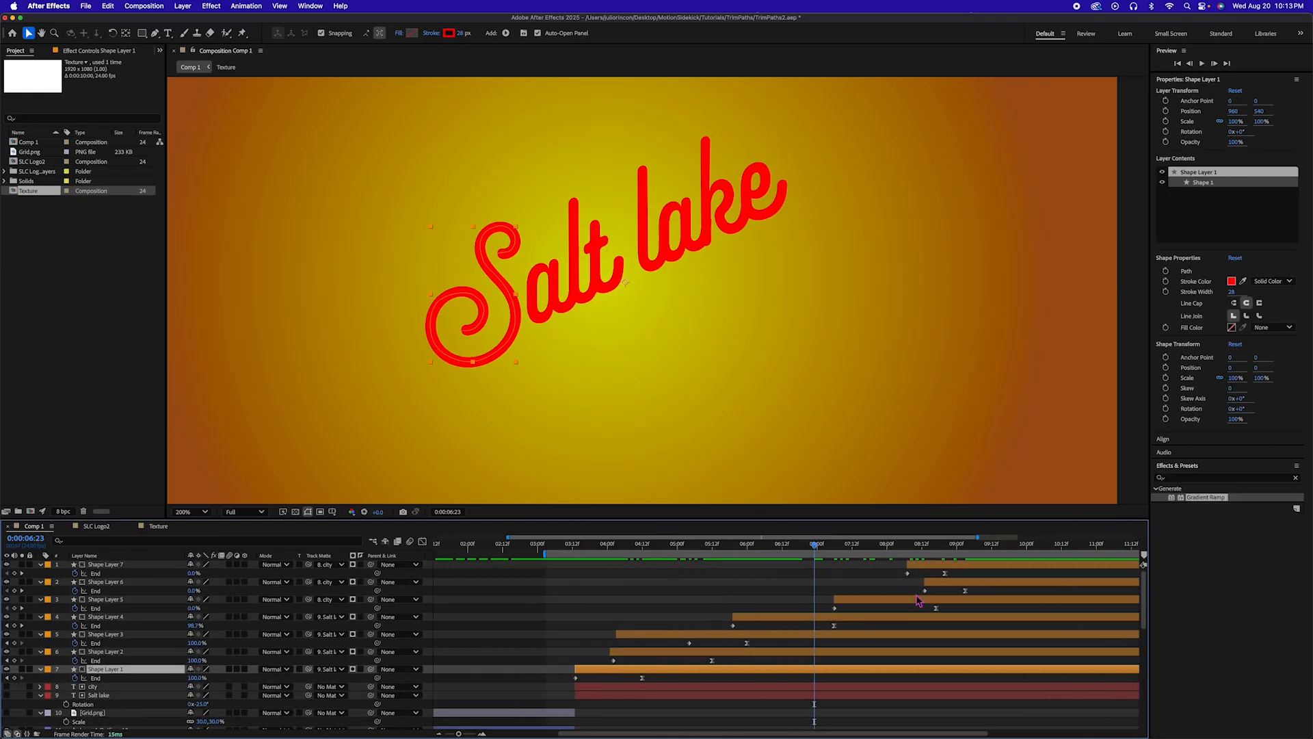
{"action": "left_click", "coordinate": [950, 568], "text": "shift"}
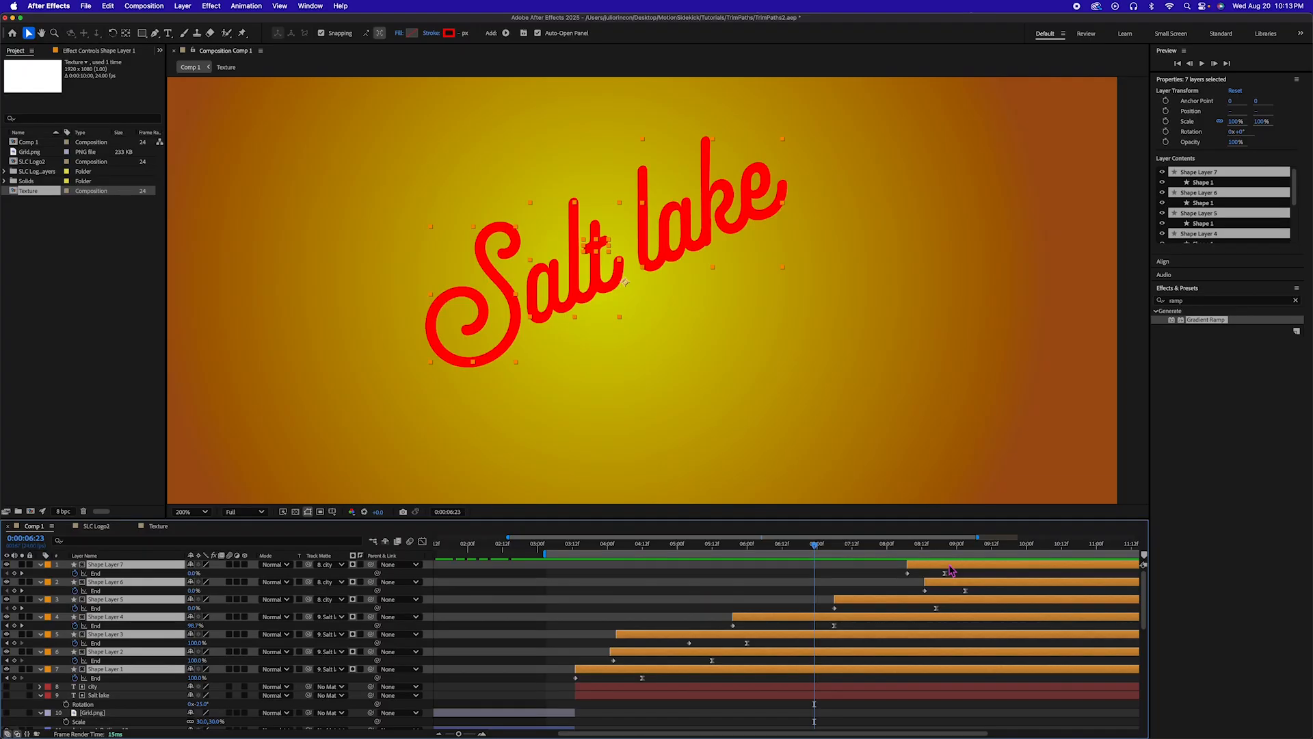
{"action": "key", "text": "super+shift+c"}
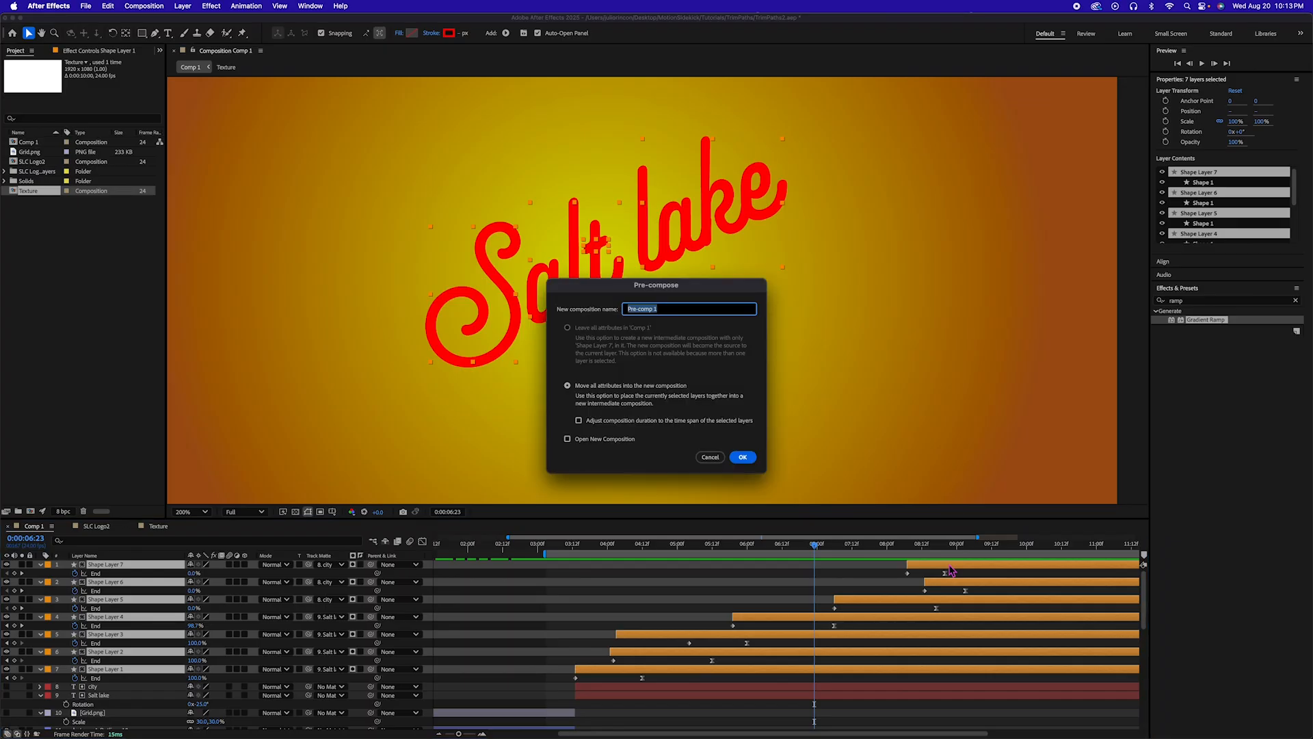
{"action": "type", "text": "SaltlakePaths"}
{"action": "left_click", "coordinate": [753, 463]}
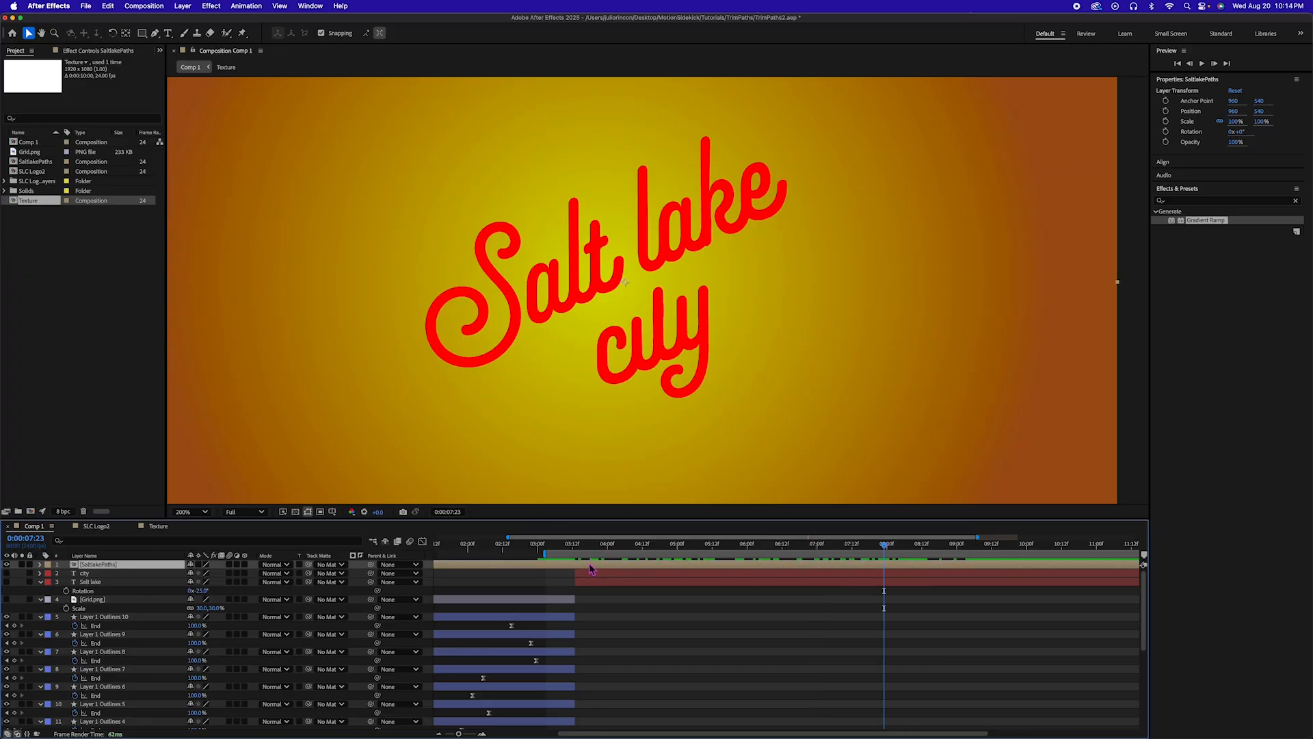
{"action": "key", "text": "super+d"}
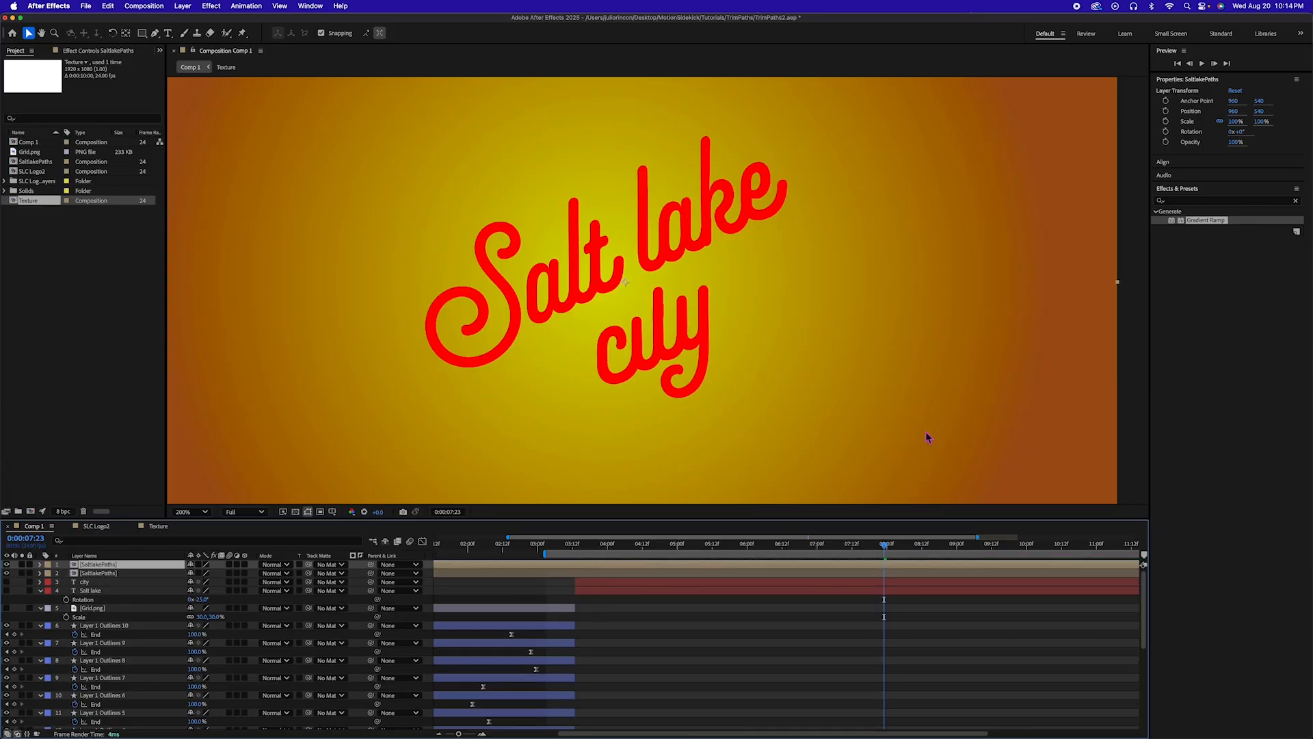
Search the effects for "fill" and apply the Fill effect to the topmost SaltlakePaths layer
{"action": "left_click", "coordinate": [1187, 206]}
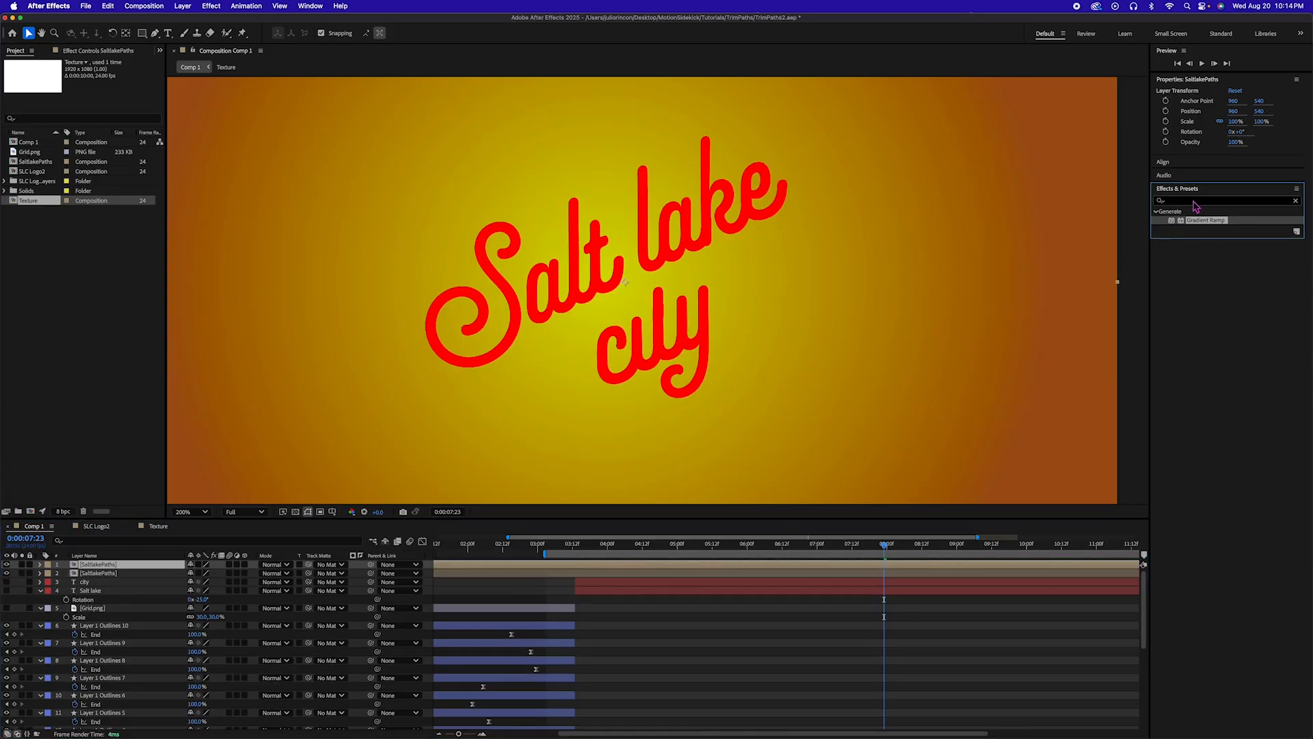
{"action": "left_click", "coordinate": [1295, 202]}
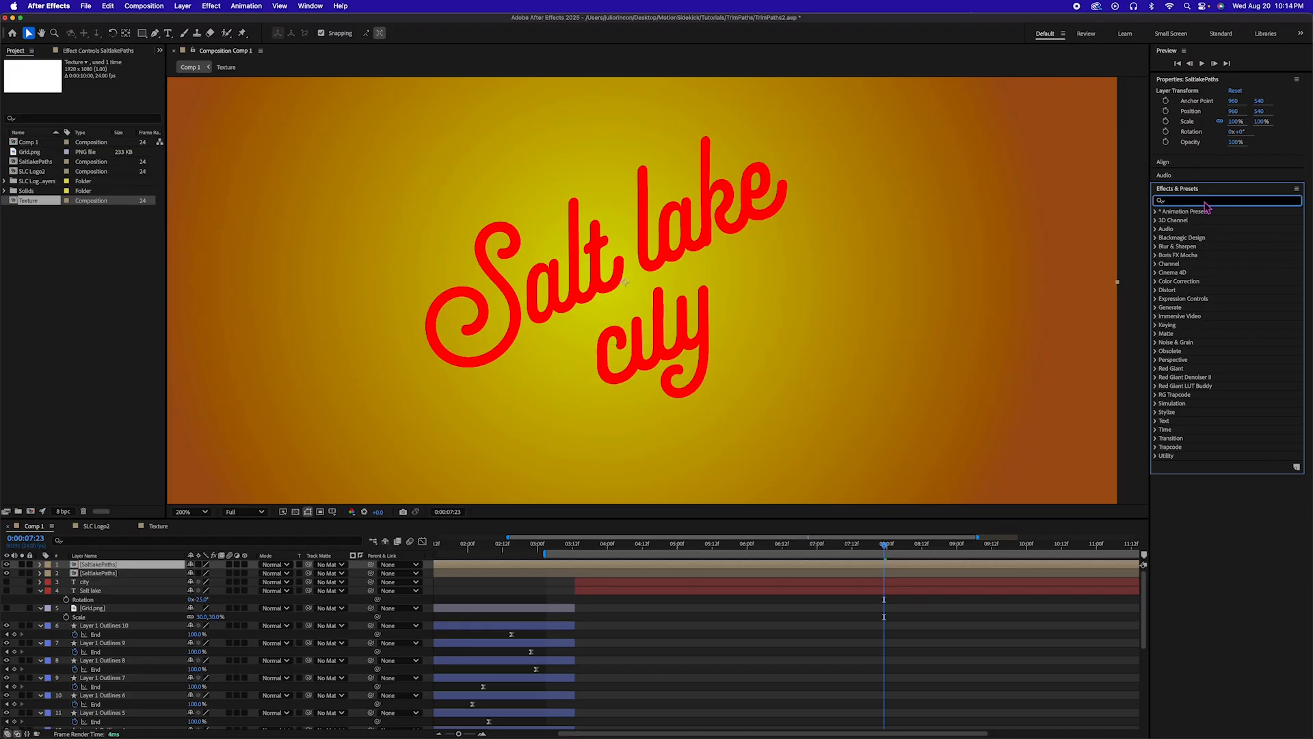
{"action": "type", "text": "fill"}
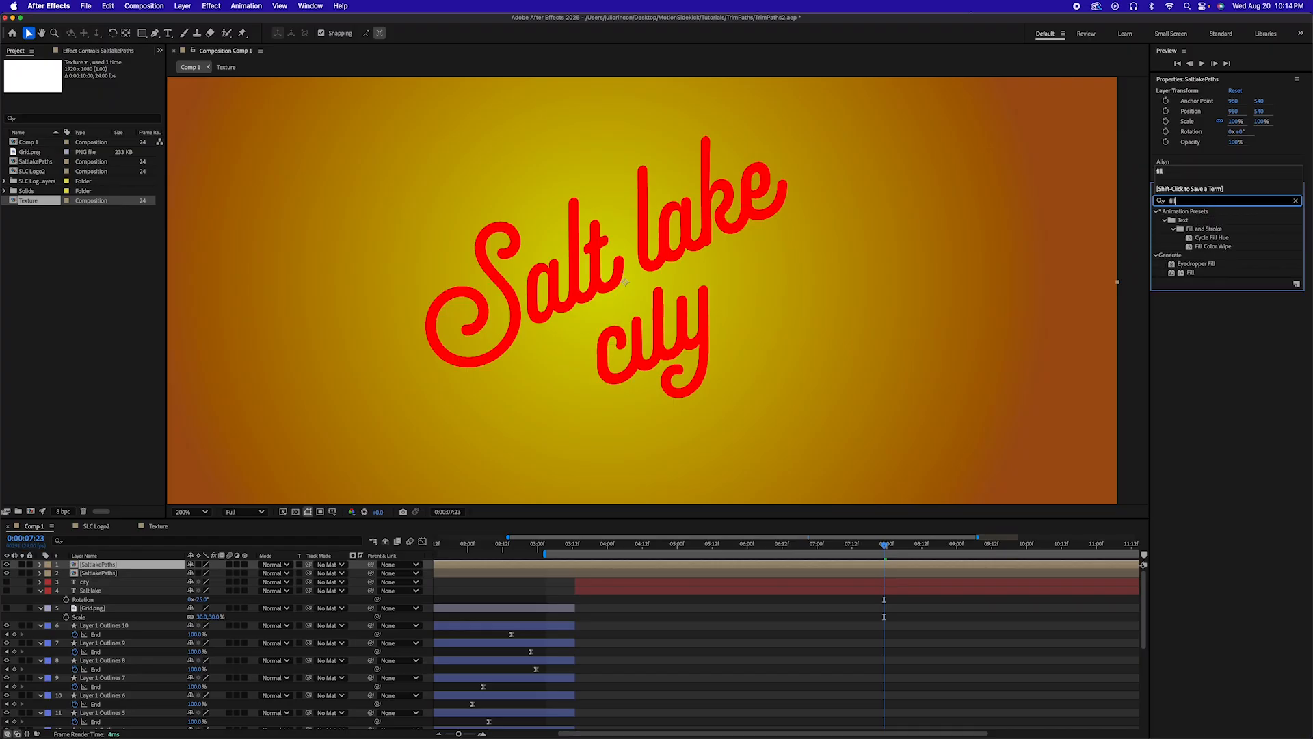
{"action": "left_click_drag", "start_coordinate": [1192, 274], "coordinate": [668, 570]}
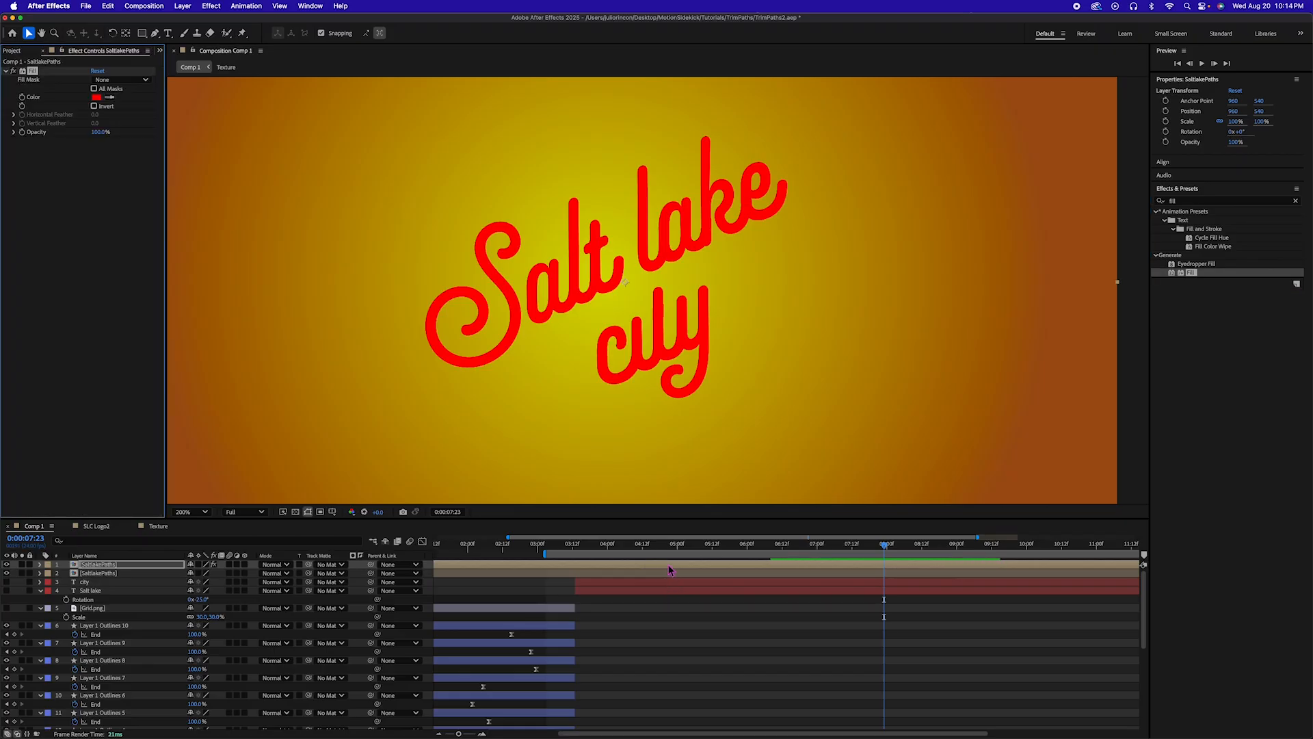
Set the Fill color to a very dark maroon and paste the same effect onto the second SaltlakePaths layer
{"action": "left_click", "coordinate": [97, 99]}
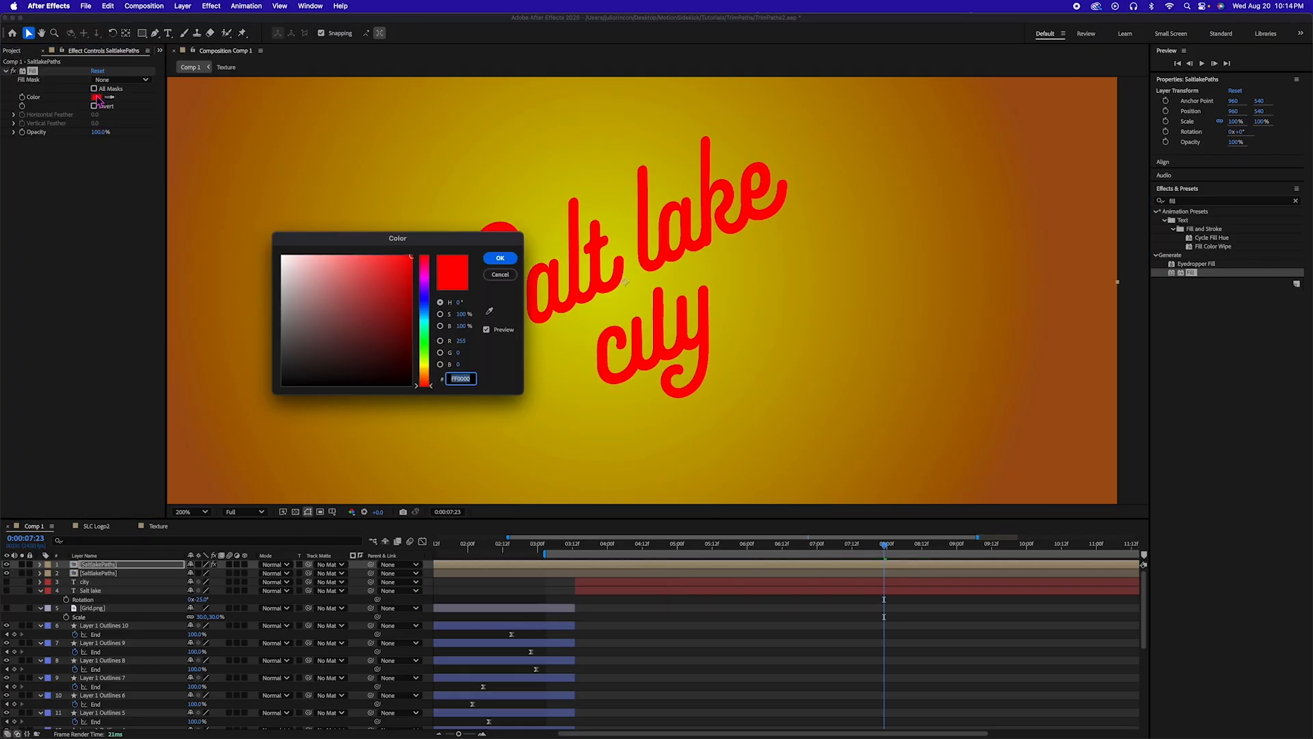
{"action": "left_click", "coordinate": [399, 377]}
{"action": "left_click_drag", "start_coordinate": [400, 378], "coordinate": [399, 359]}
{"action": "left_click", "coordinate": [505, 261]}
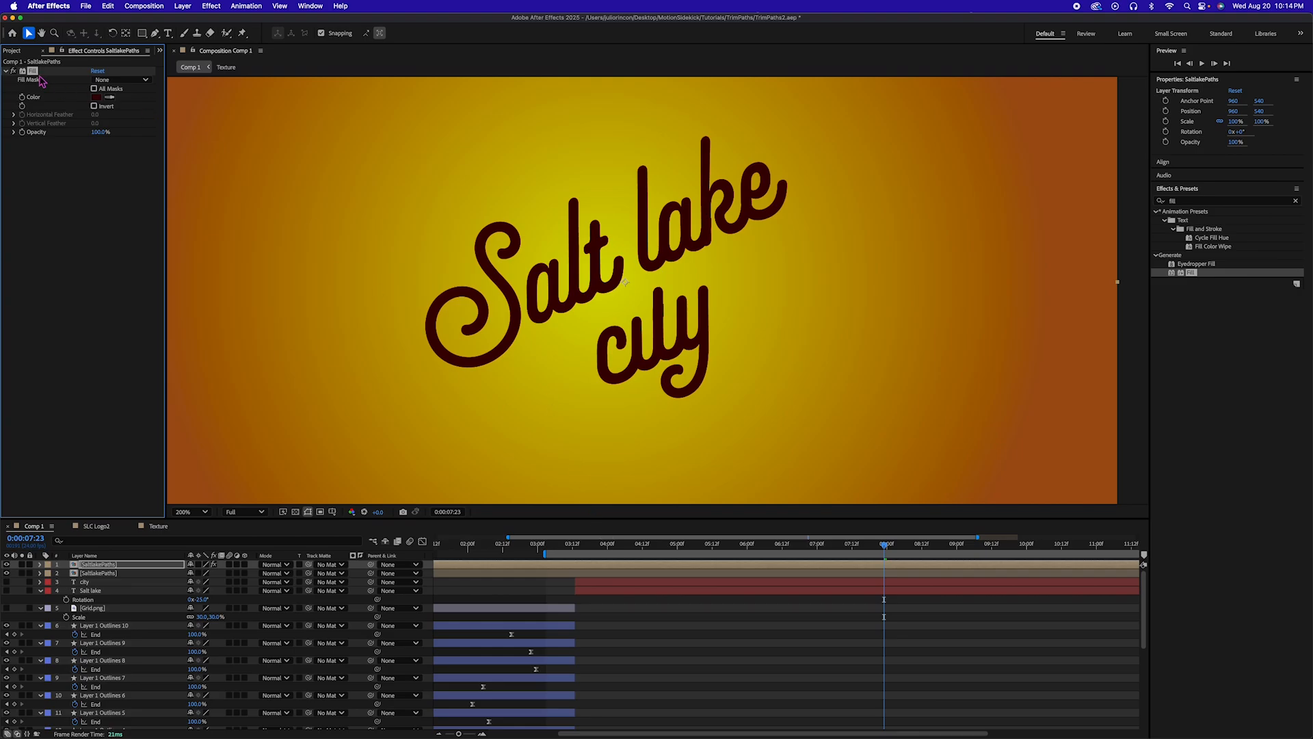
{"action": "left_click", "coordinate": [634, 574]}
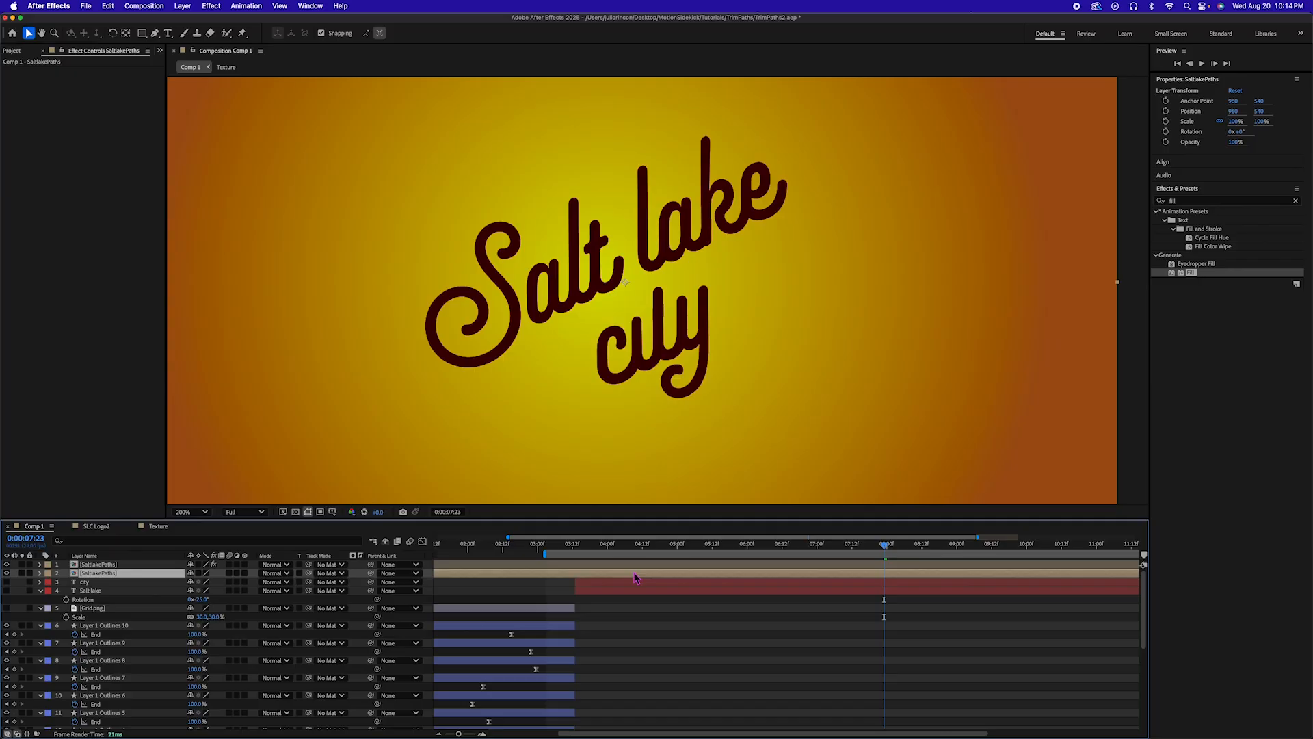
{"action": "key", "text": "super+v"}
Change the topmost SaltlakePaths layer's Fill color to orange-red C34000
{"action": "left_click", "coordinate": [673, 565]}
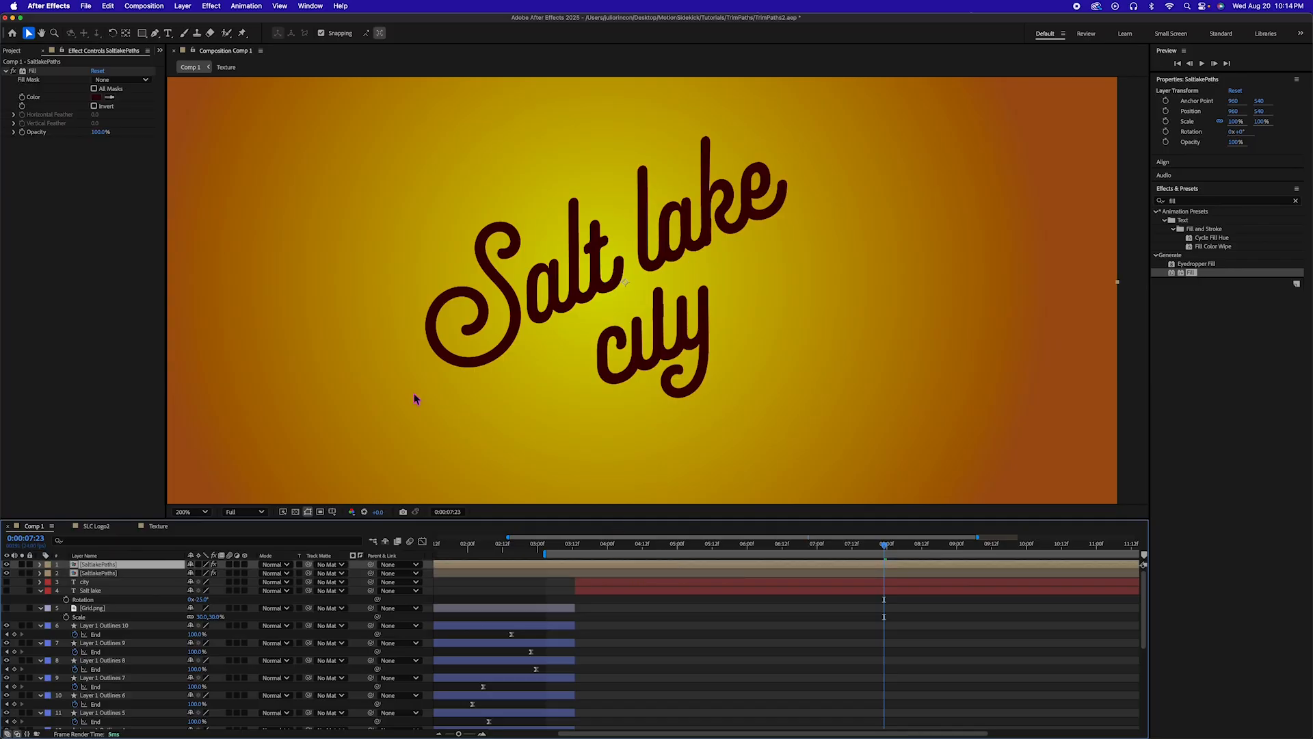
{"action": "left_click", "coordinate": [99, 100]}
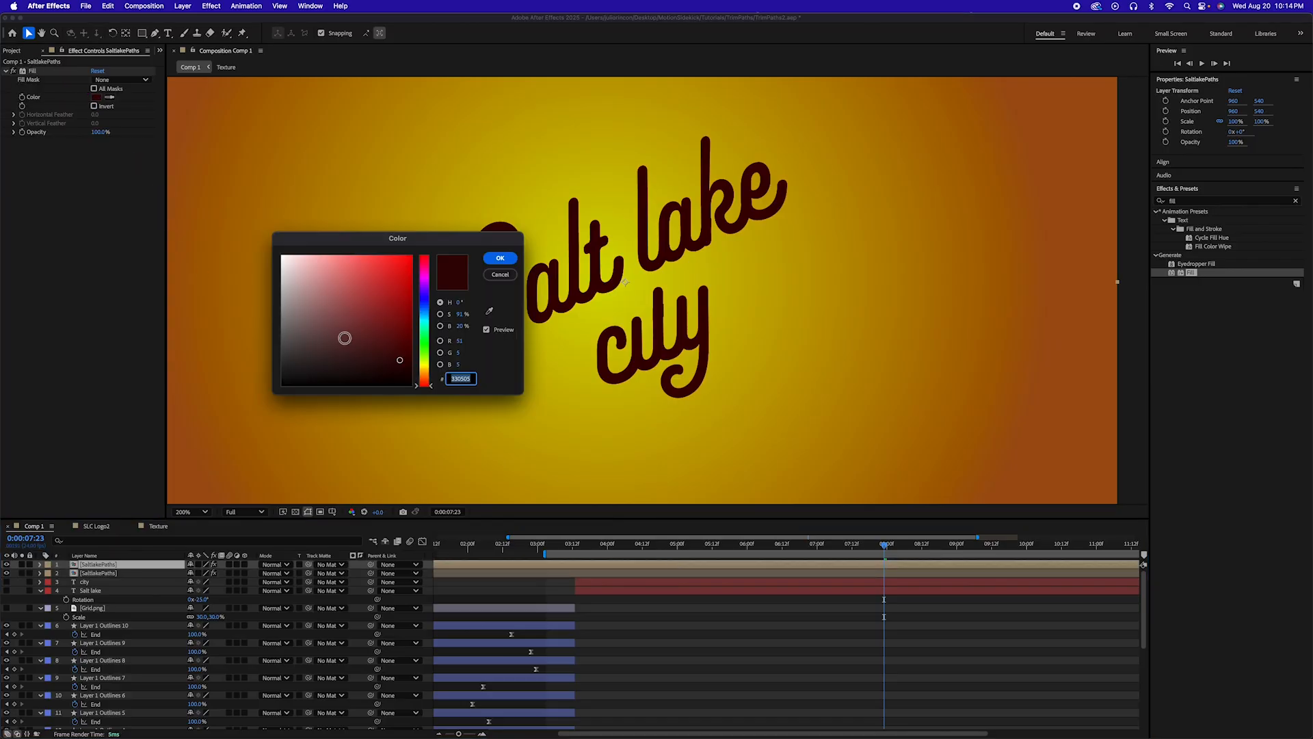
{"action": "left_click_drag", "start_coordinate": [426, 380], "coordinate": [396, 302]}
{"action": "left_click_drag", "start_coordinate": [429, 370], "coordinate": [430, 387]}
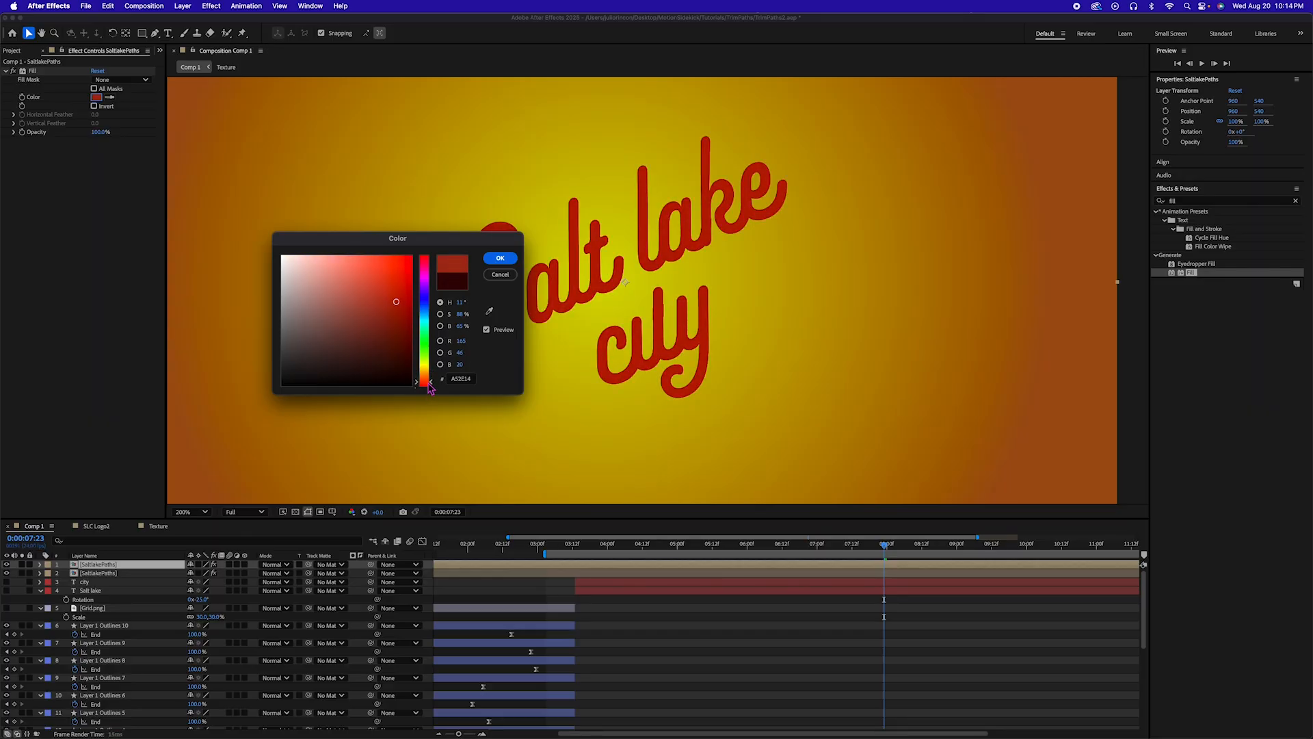
{"action": "left_click_drag", "start_coordinate": [397, 300], "coordinate": [412, 287]}
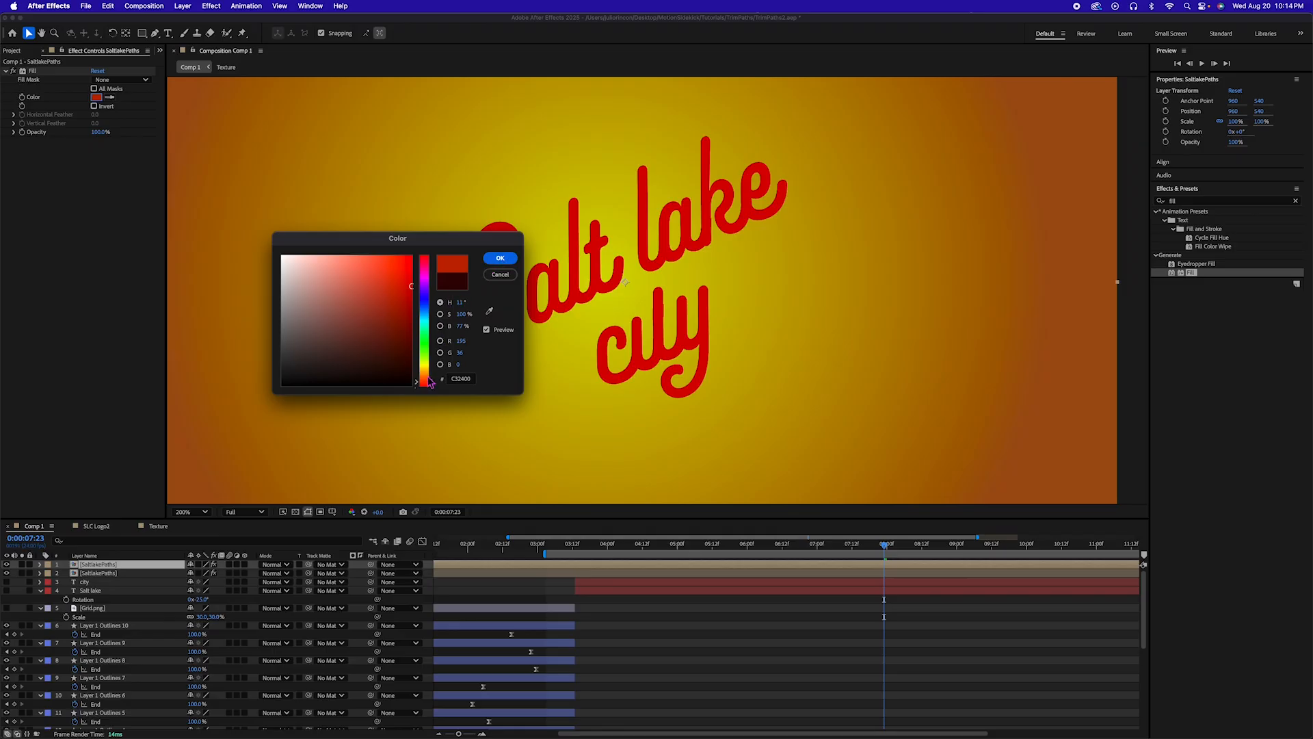
{"action": "left_click_drag", "start_coordinate": [430, 382], "coordinate": [429, 385]}
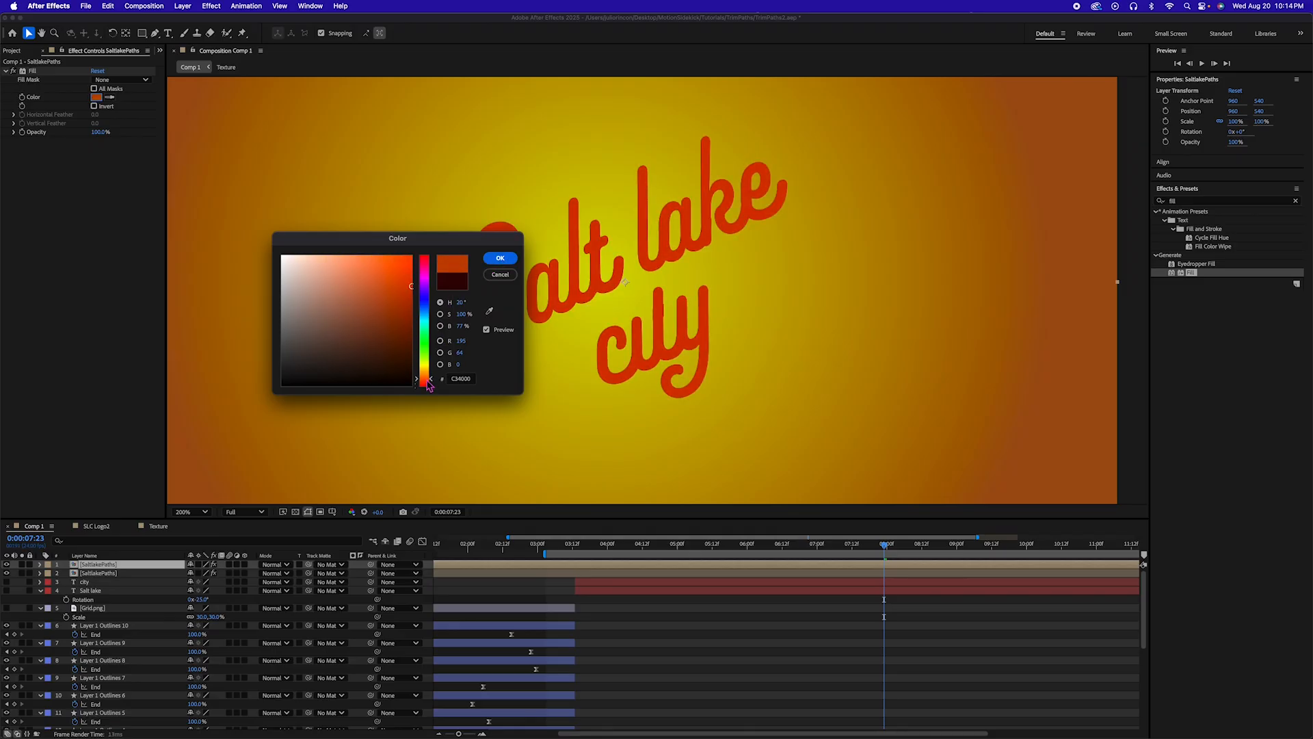
{"action": "left_click", "coordinate": [500, 258]}
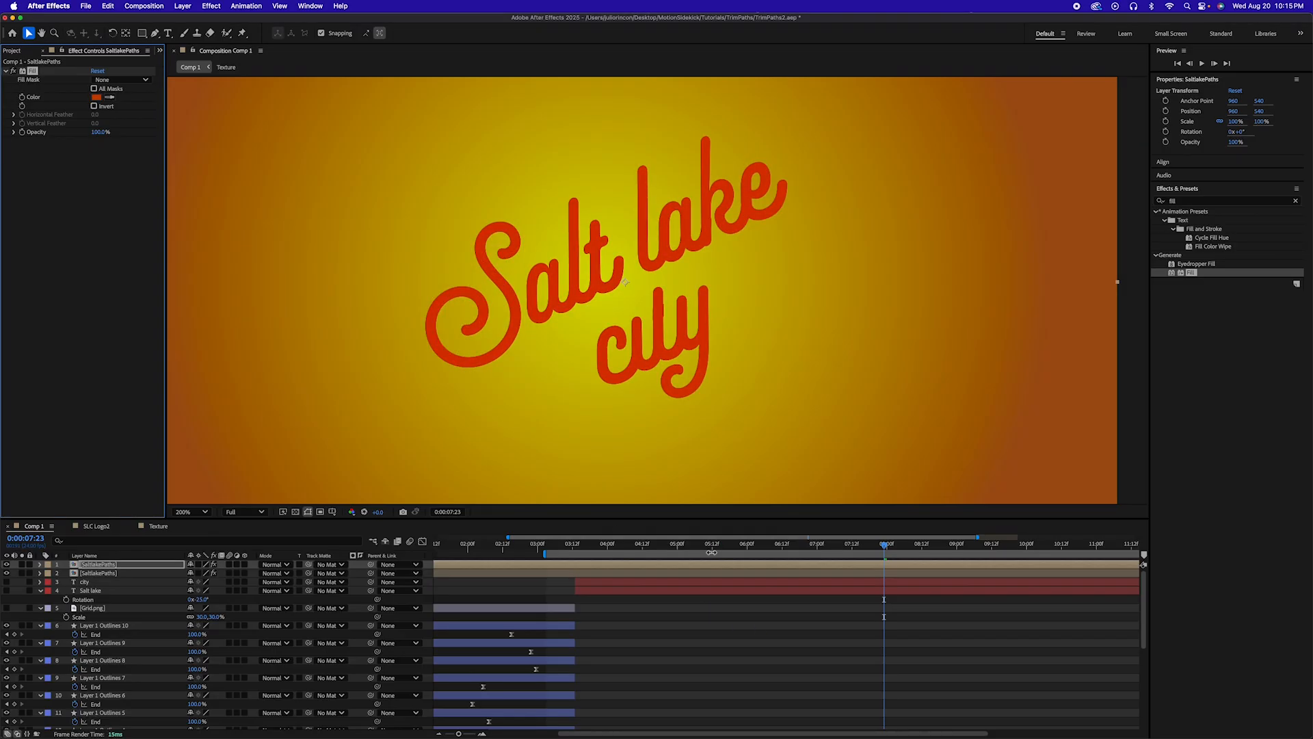
Duplicate the orange-red SaltlakePaths layer and set the new top copy's Fill color to bright yellow
{"action": "left_click", "coordinate": [697, 569]}
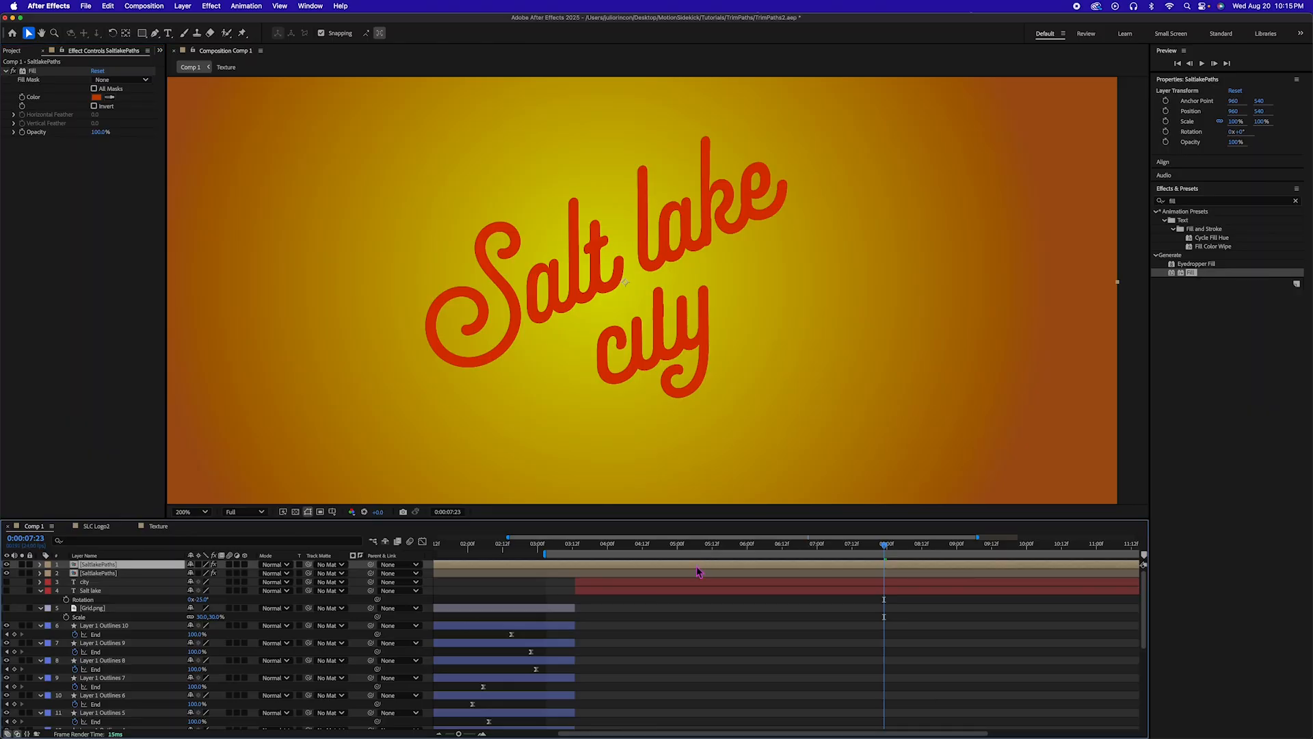
{"action": "key", "text": "super+d"}
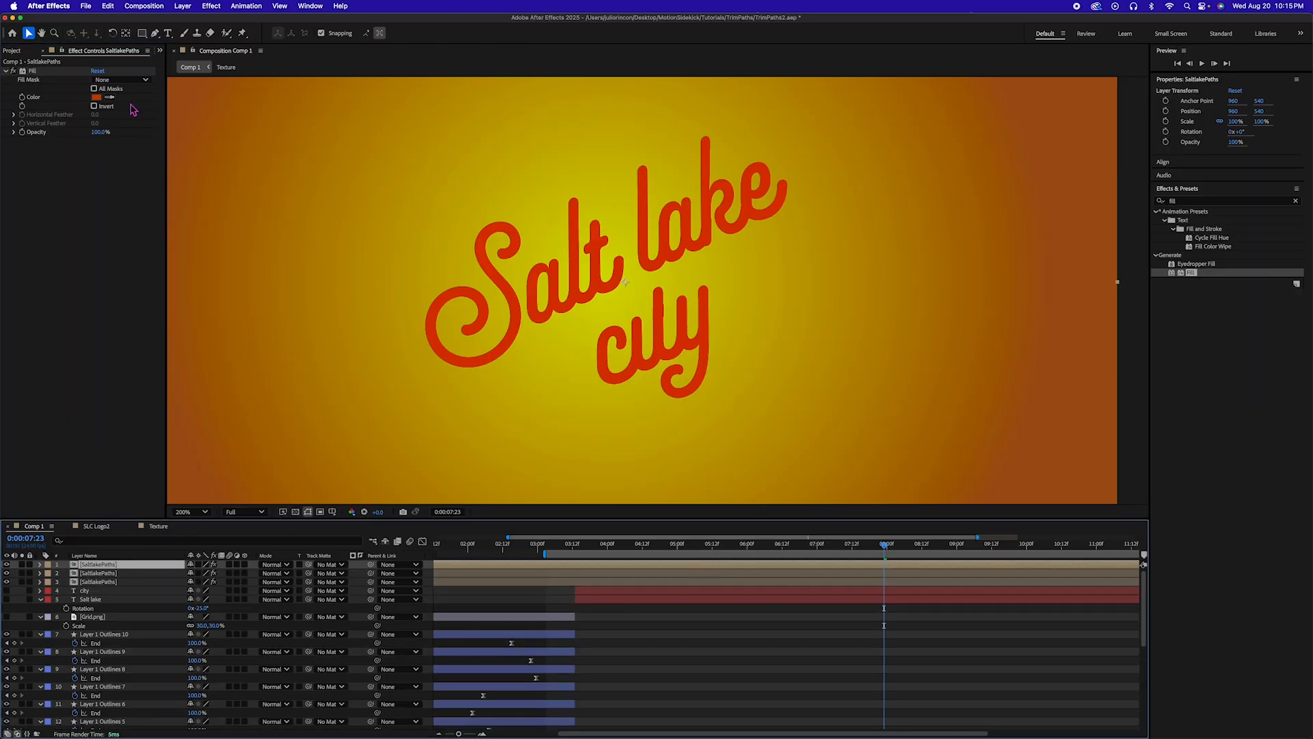
{"action": "left_click", "coordinate": [96, 97]}
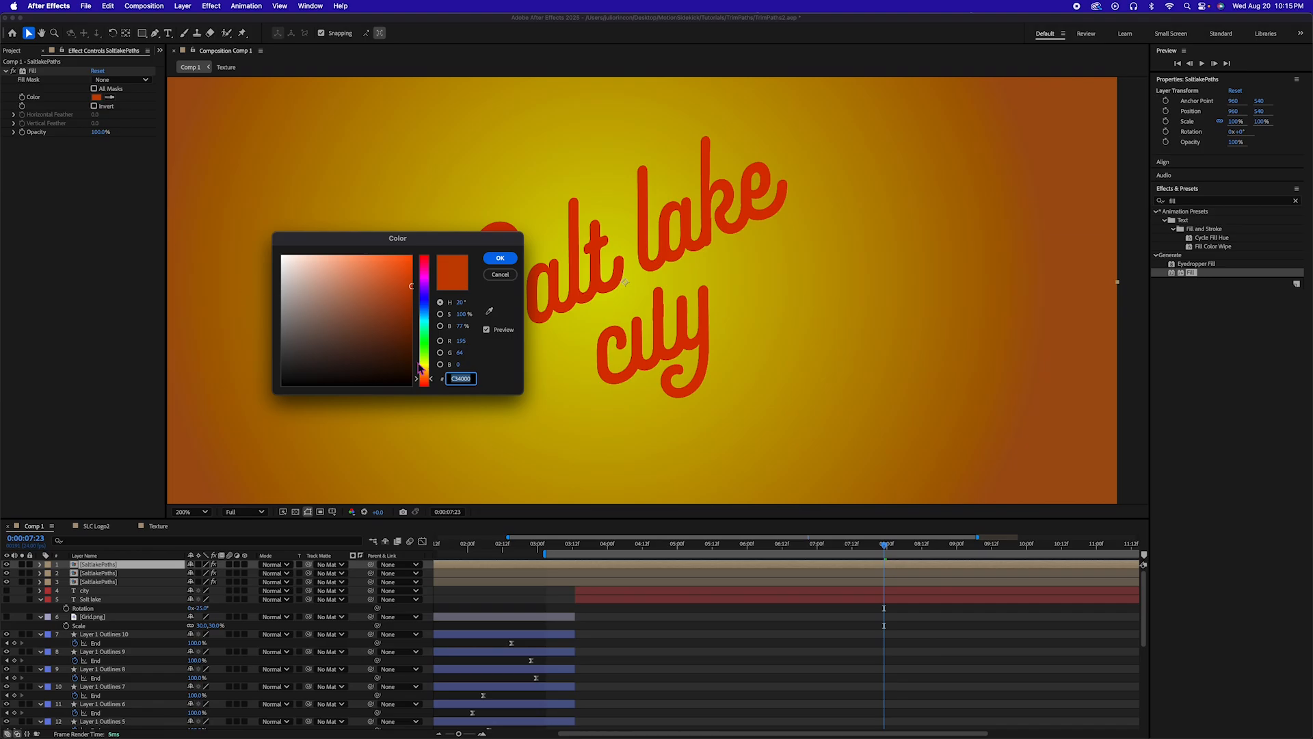
{"action": "left_click_drag", "start_coordinate": [424, 370], "coordinate": [424, 364]}
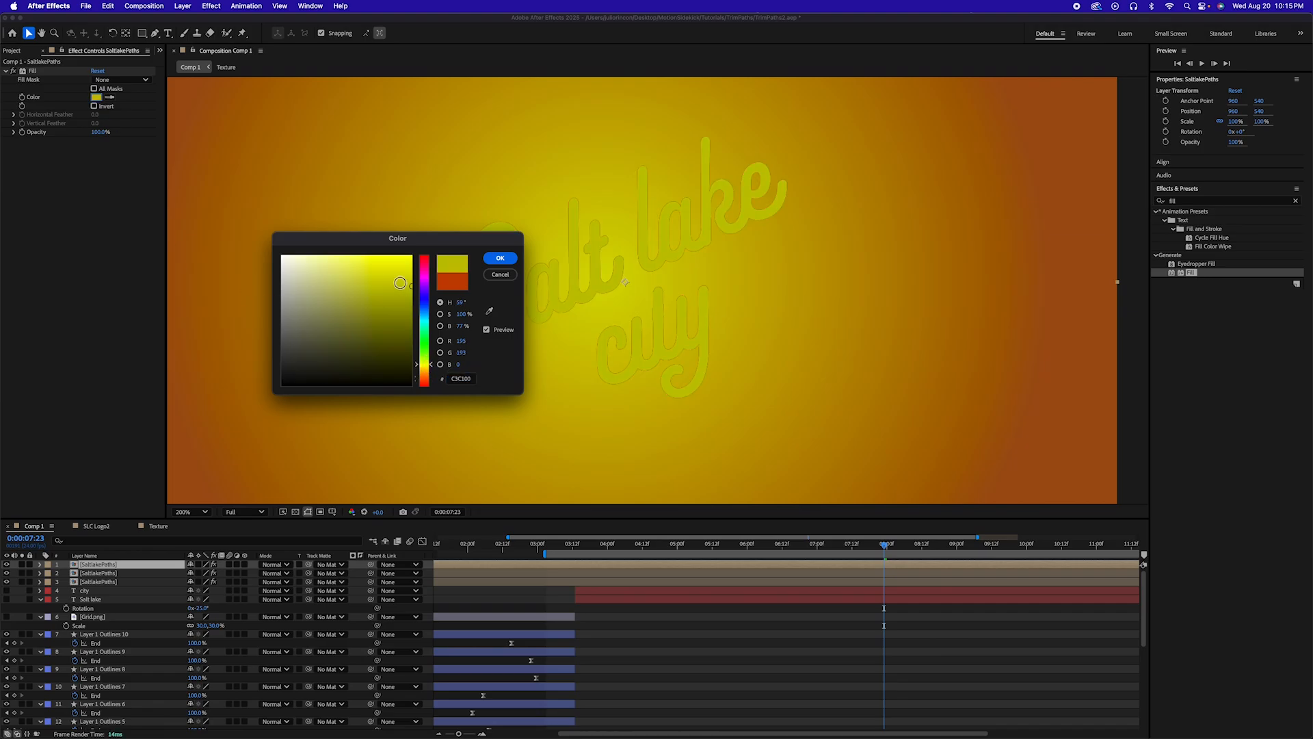
{"action": "left_click_drag", "start_coordinate": [400, 281], "coordinate": [428, 249]}
{"action": "left_click", "coordinate": [500, 257]}
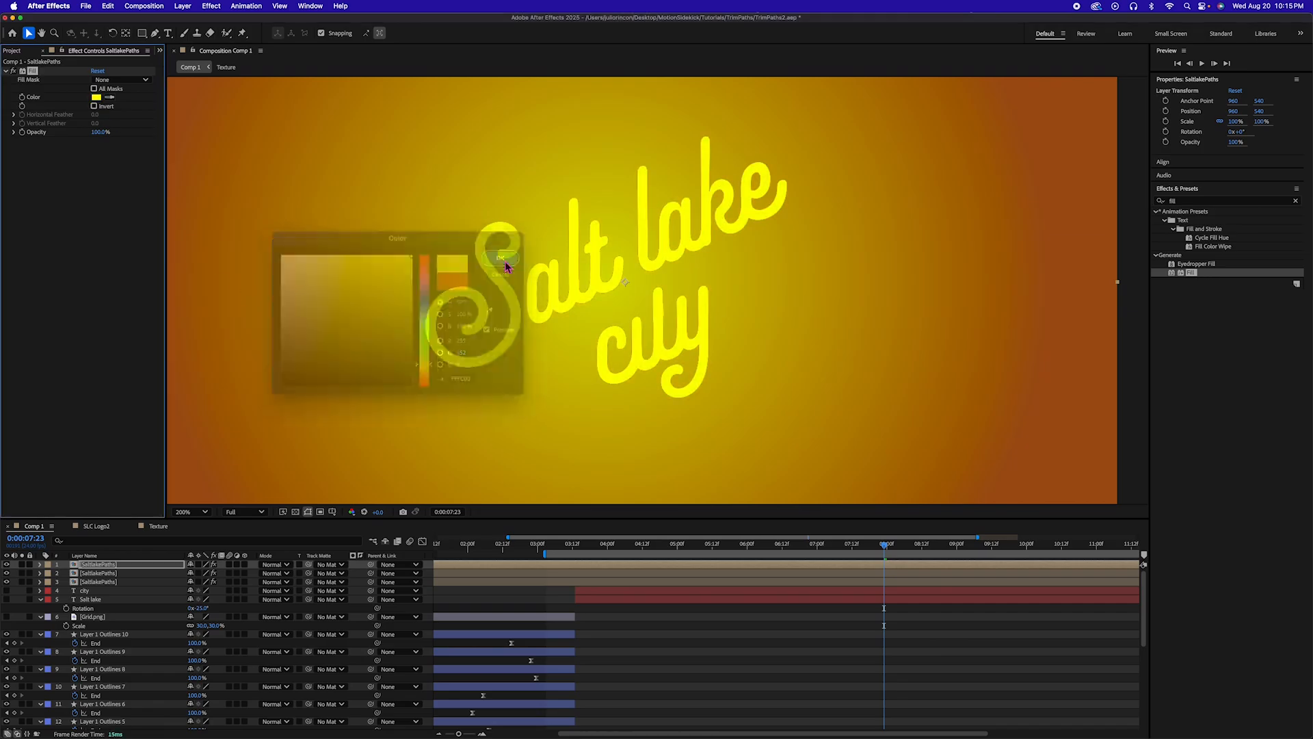
Duplicate the yellow SaltlakePaths layer and set the new top copy's Fill color to white FFFFFF
{"action": "left_click", "coordinate": [834, 566]}
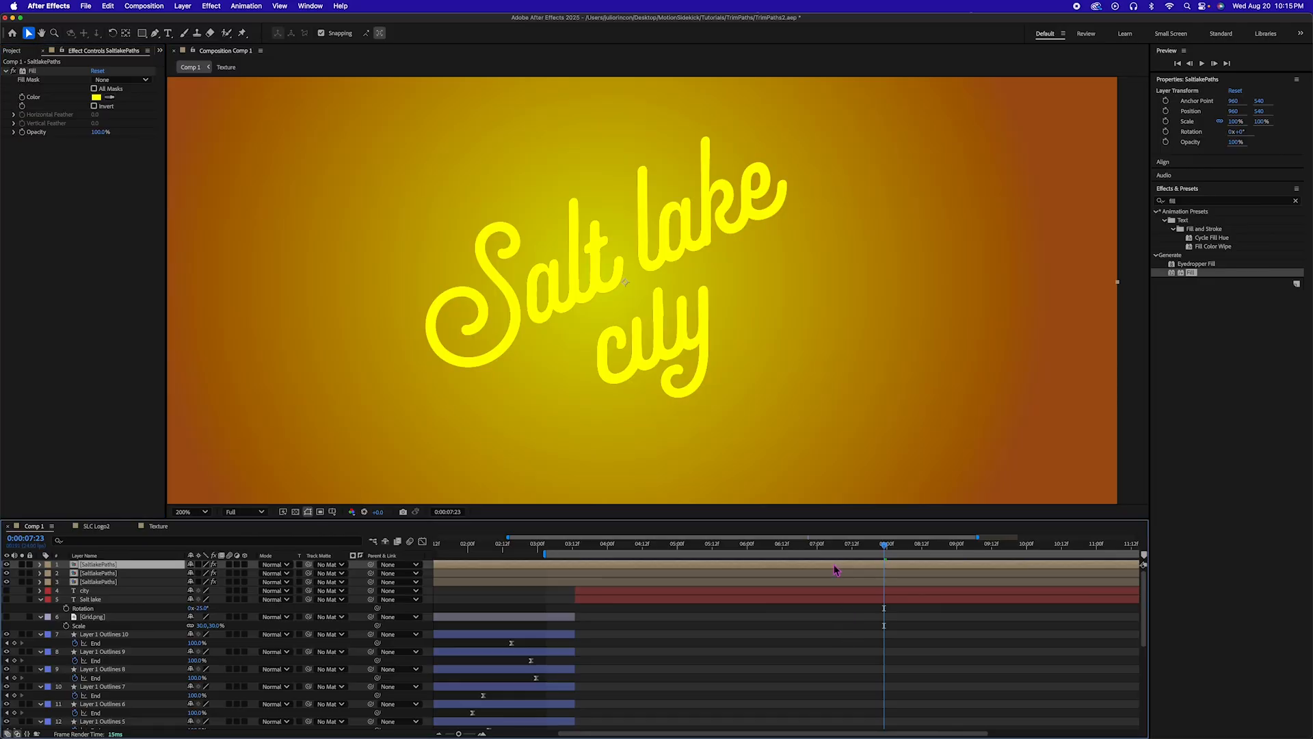
{"action": "key", "text": "super+d"}
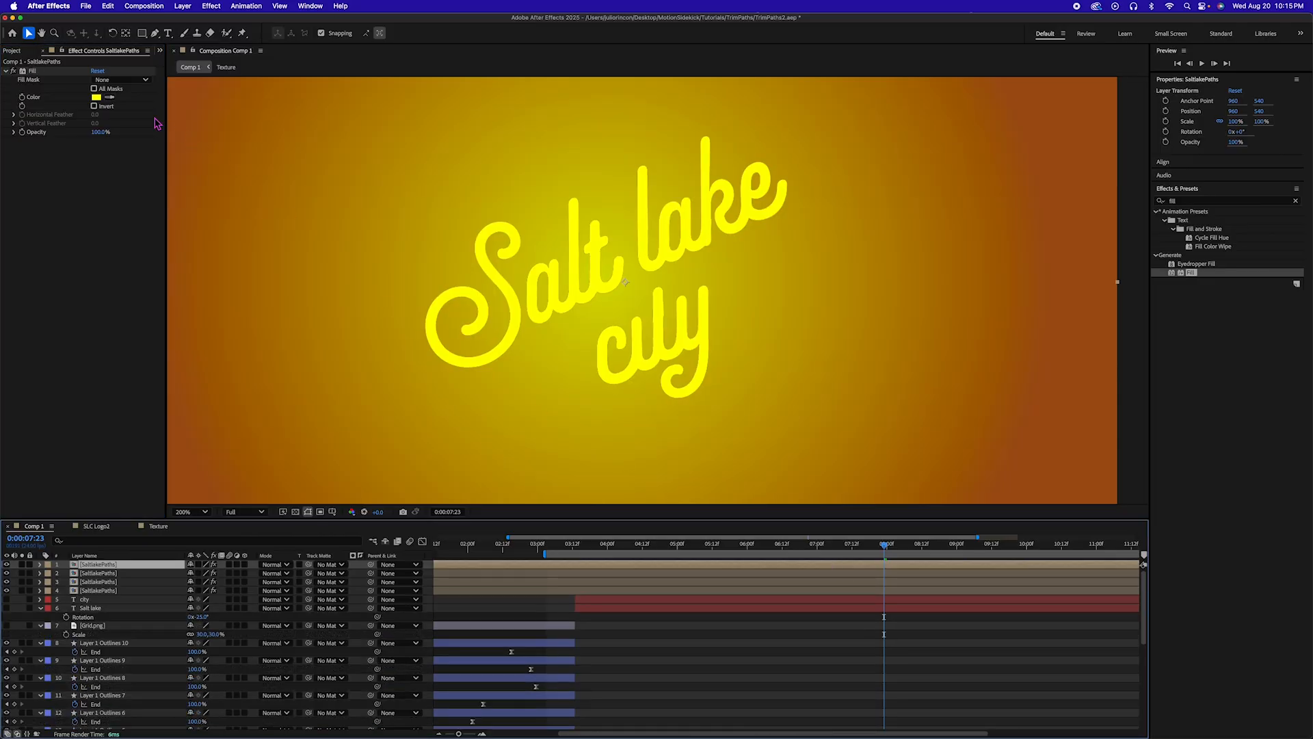
{"action": "left_click", "coordinate": [96, 96]}
{"action": "left_click_drag", "start_coordinate": [337, 318], "coordinate": [177, 198]}
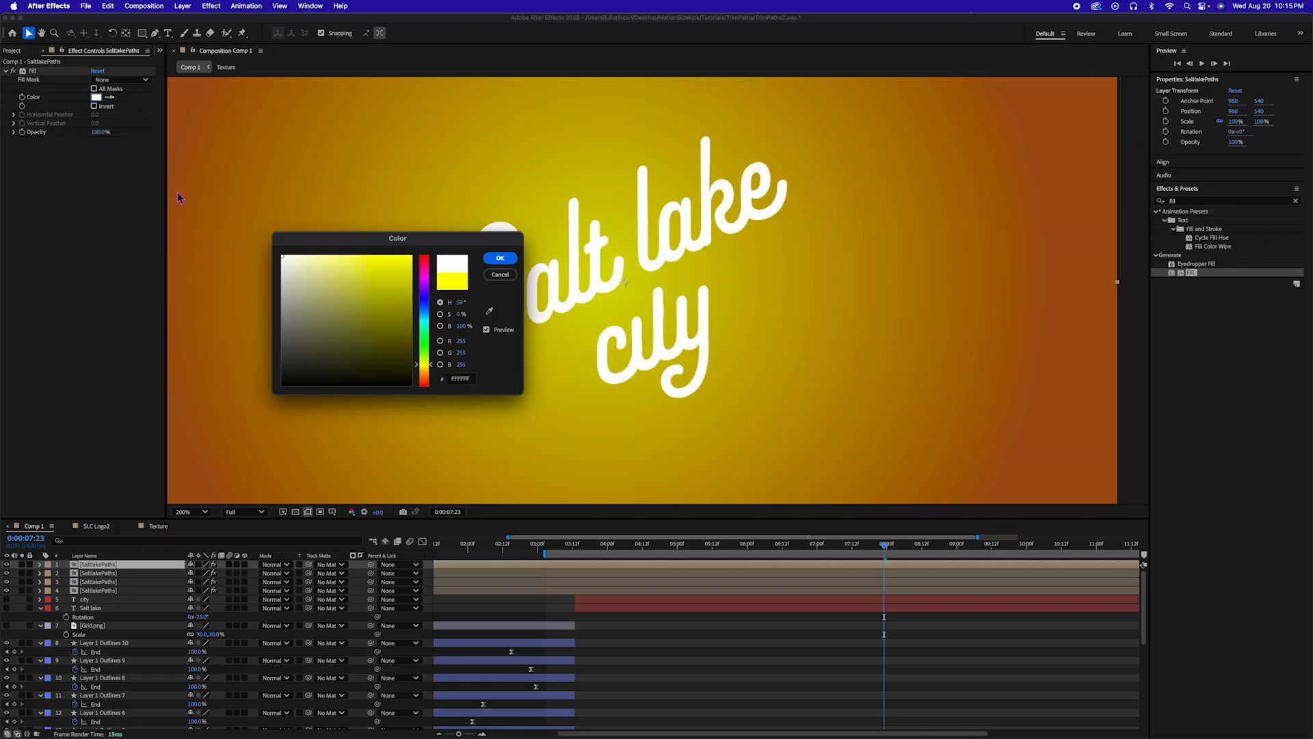
{"action": "left_click", "coordinate": [500, 258]}
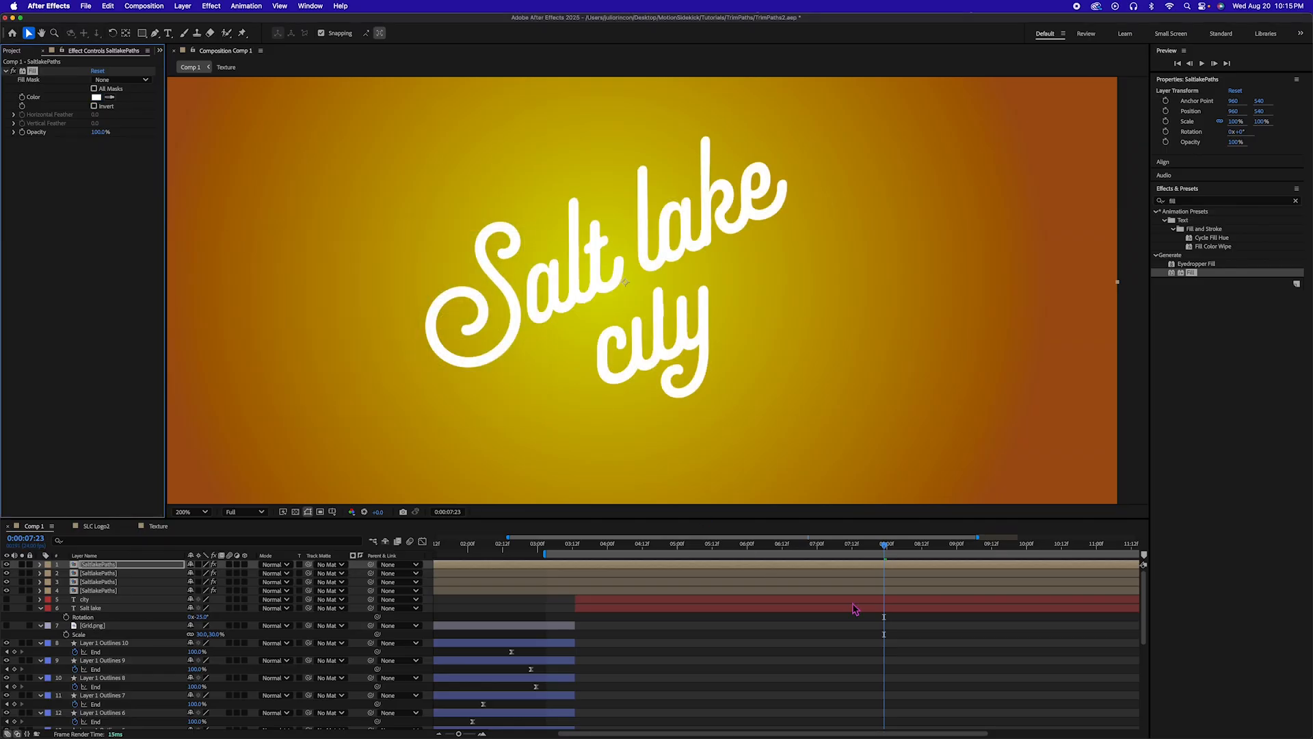
Trim the in points of all four SaltlakePaths layers to 0:00:03:13, where the text layers begin
{"action": "left_click", "coordinate": [578, 549]}
{"action": "left_click", "coordinate": [578, 602]}
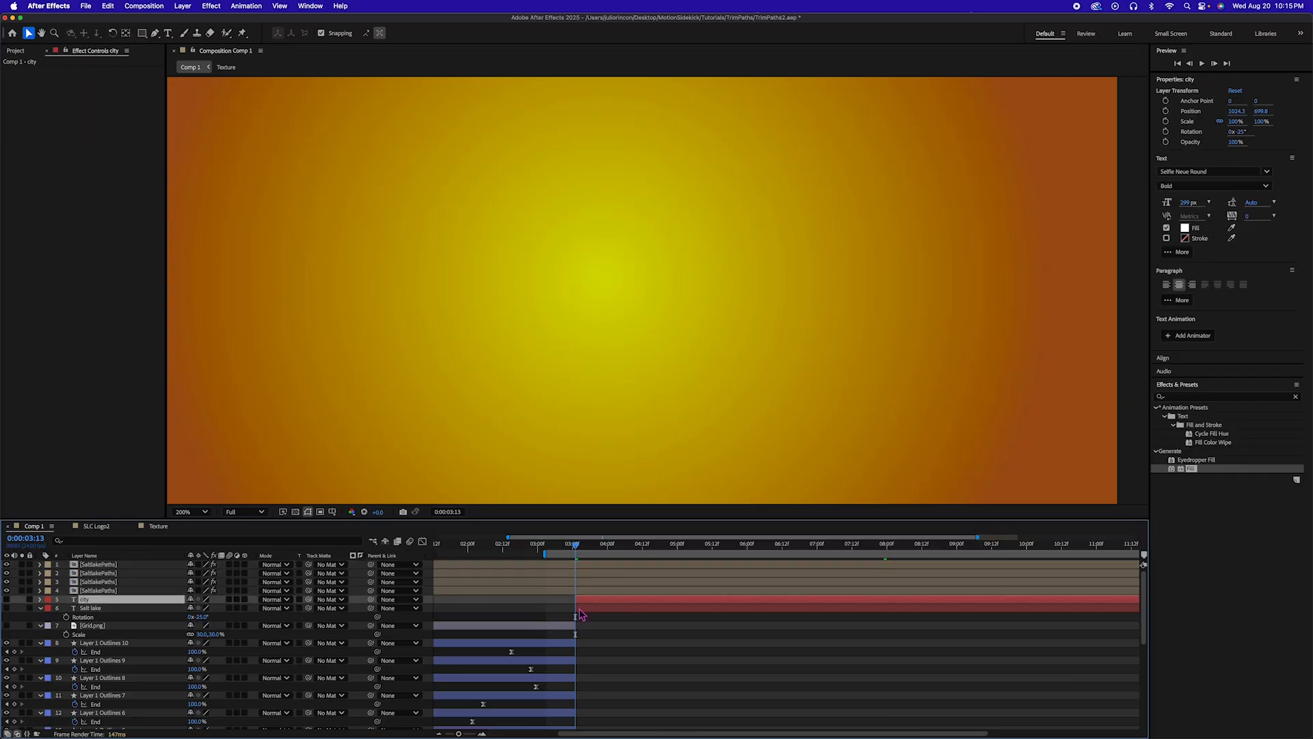
{"action": "left_click", "coordinate": [590, 590]}
{"action": "left_click", "coordinate": [594, 569], "text": "shift"}
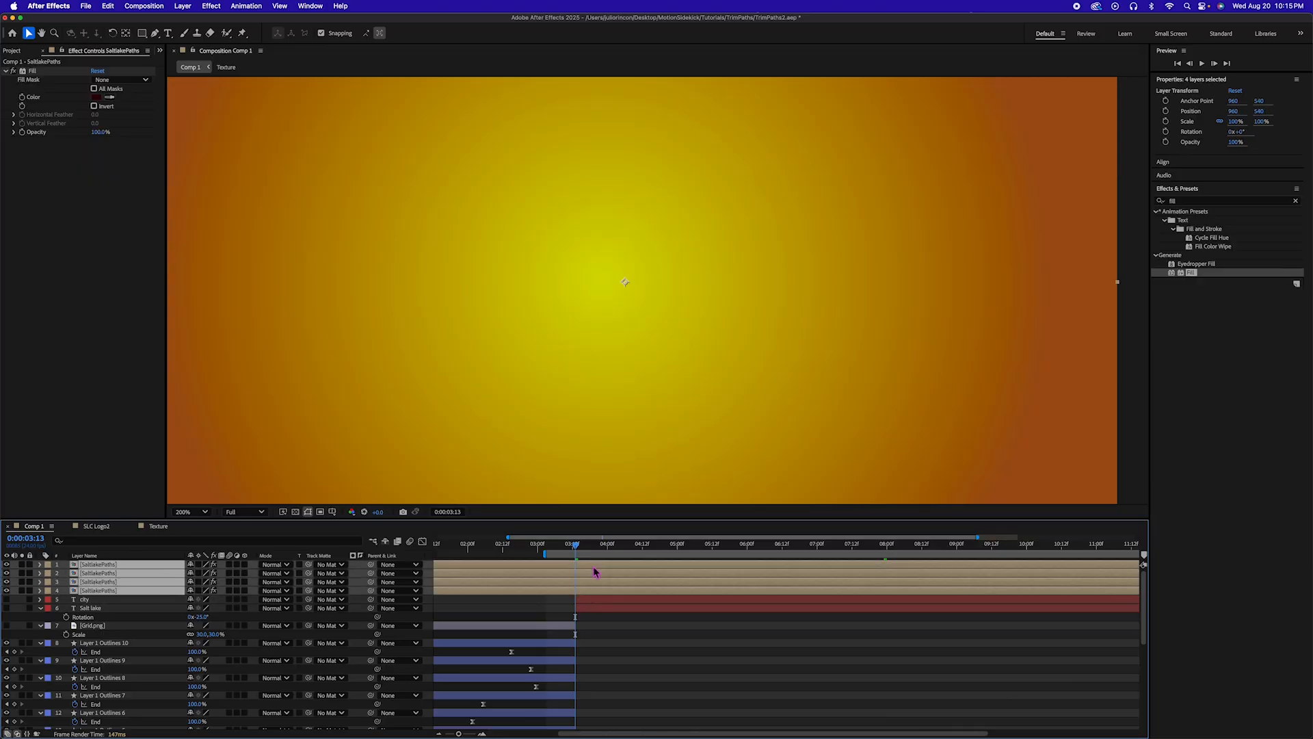
{"action": "key", "text": "alt+bracketleft"}
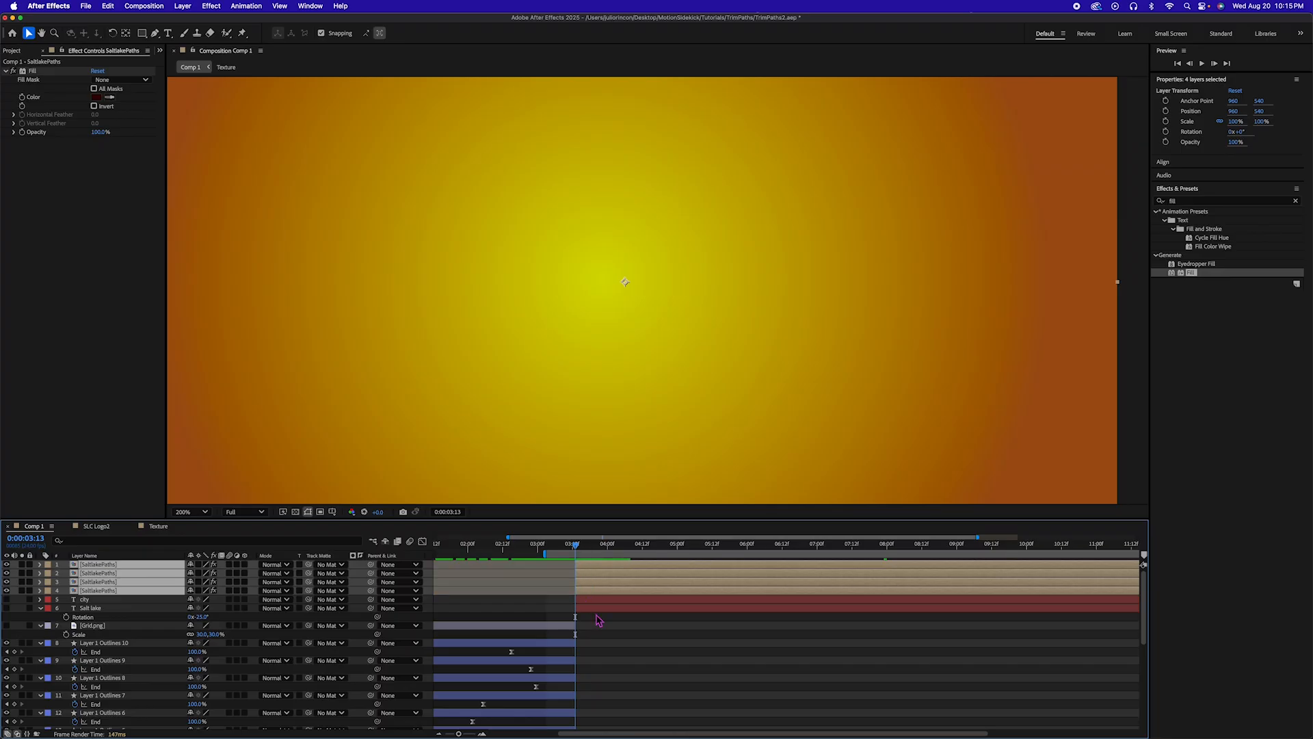
Shift the top three SaltlakePaths layers a few frames later than the dark maroon one
{"action": "left_click", "coordinate": [596, 616]}
{"action": "left_click", "coordinate": [586, 581]}
{"action": "left_click", "coordinate": [589, 566], "text": "shift"}
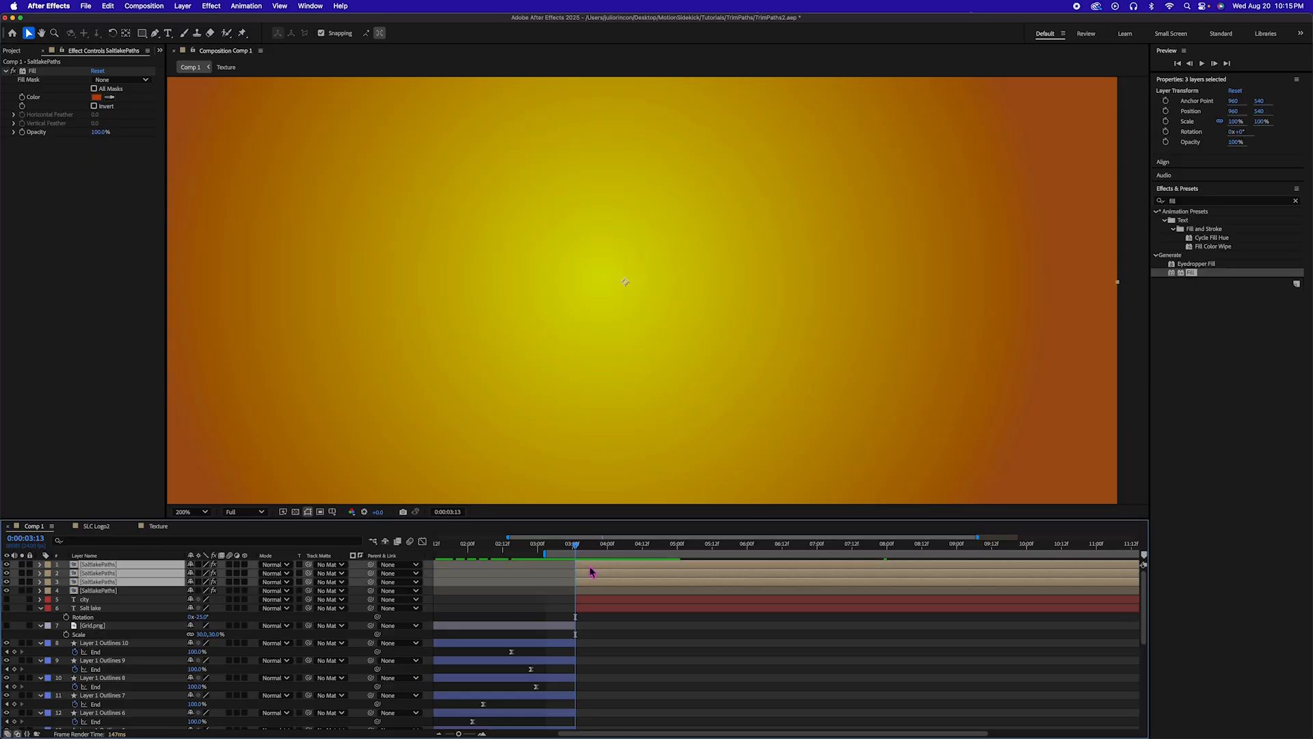
{"action": "mouse_move", "coordinate": [589, 568]}
{"action": "left_mouse_down"}
{"action": "mouse_move", "coordinate": [585, 552]}
{"action": "mouse_move", "coordinate": [600, 553]}
{"action": "left_mouse_up"}
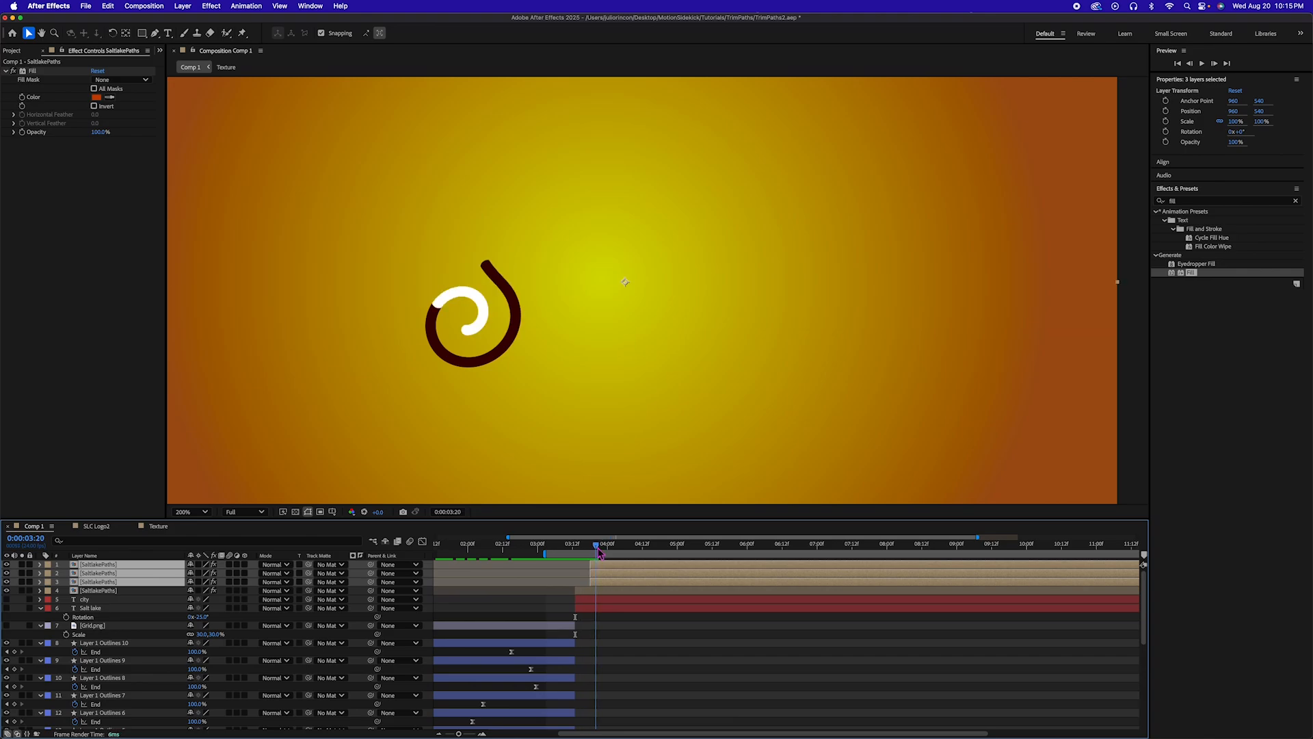
Shift the top two SaltlakePaths layers later and adjust the offsets so the four colors start staggered by about three frames each
{"action": "left_click", "coordinate": [585, 580]}
{"action": "left_click", "coordinate": [603, 575]}
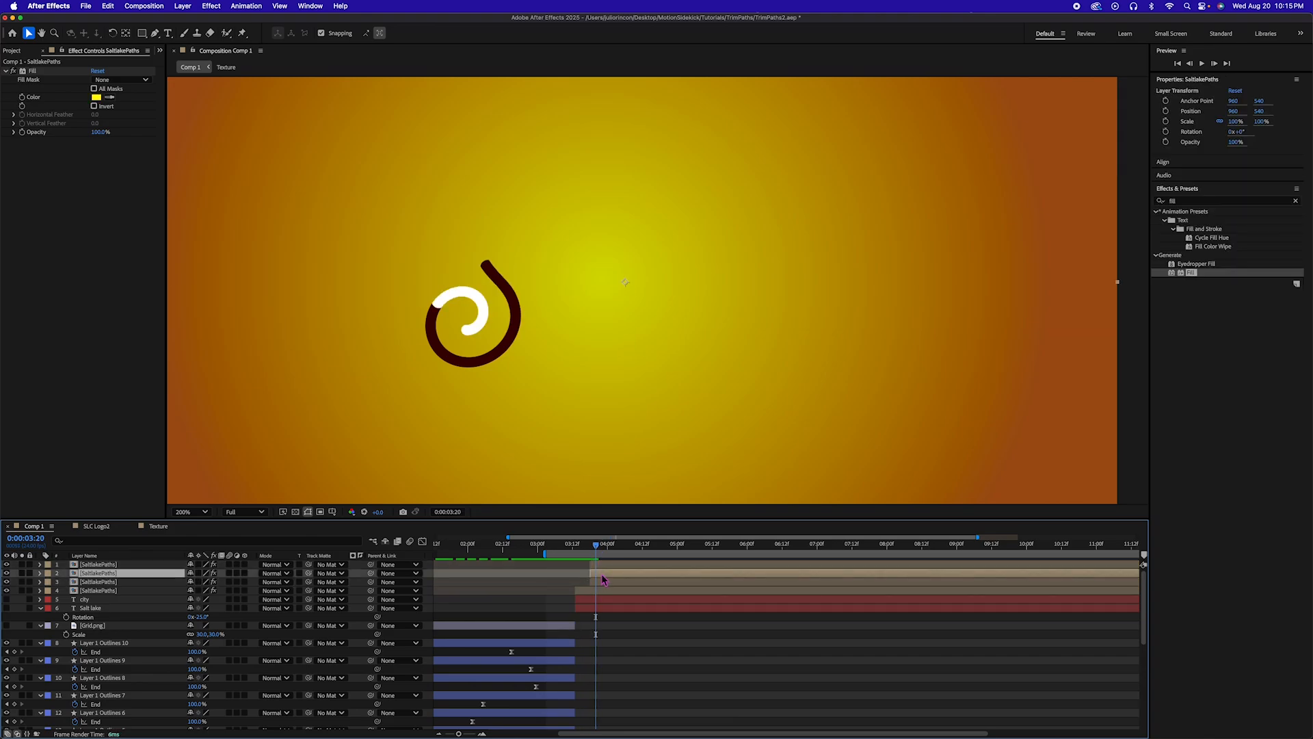
{"action": "left_click", "coordinate": [606, 565], "text": "shift"}
{"action": "left_click_drag", "start_coordinate": [606, 565], "coordinate": [614, 566]}
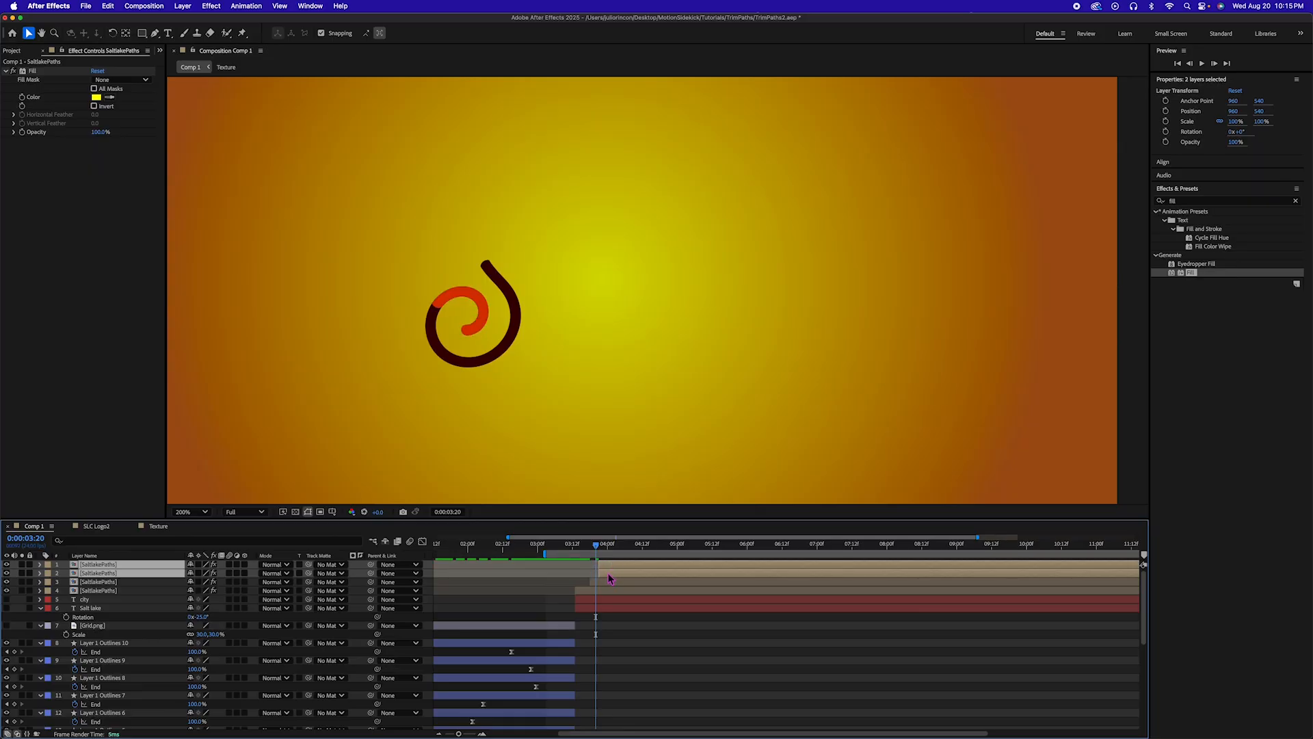
{"action": "left_click", "coordinate": [610, 574], "text": "super"}
{"action": "left_click_drag", "start_coordinate": [613, 566], "coordinate": [989, 532]}
{"action": "left_click", "coordinate": [600, 581], "text": "shift"}
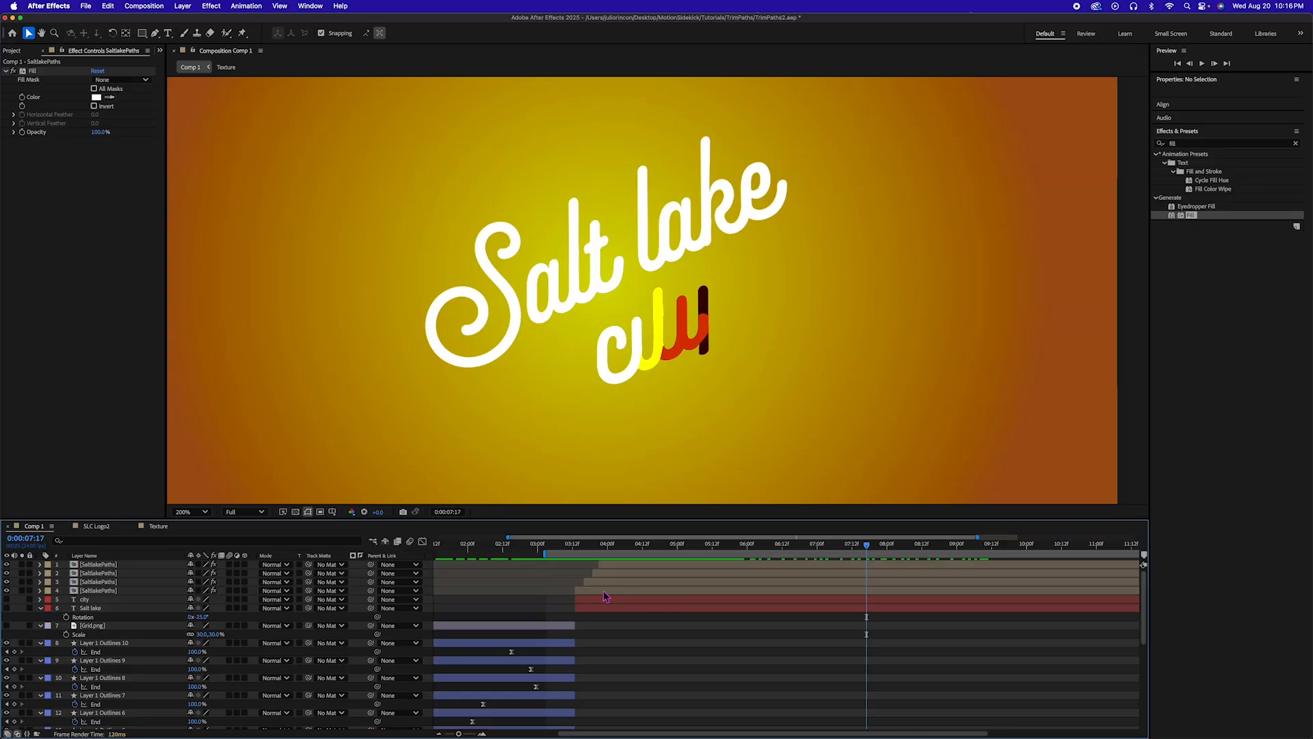
Search the effects for "drop" and apply Drop Shadow to the dark maroon SaltlakePaths layer
{"action": "left_click", "coordinate": [604, 592]}
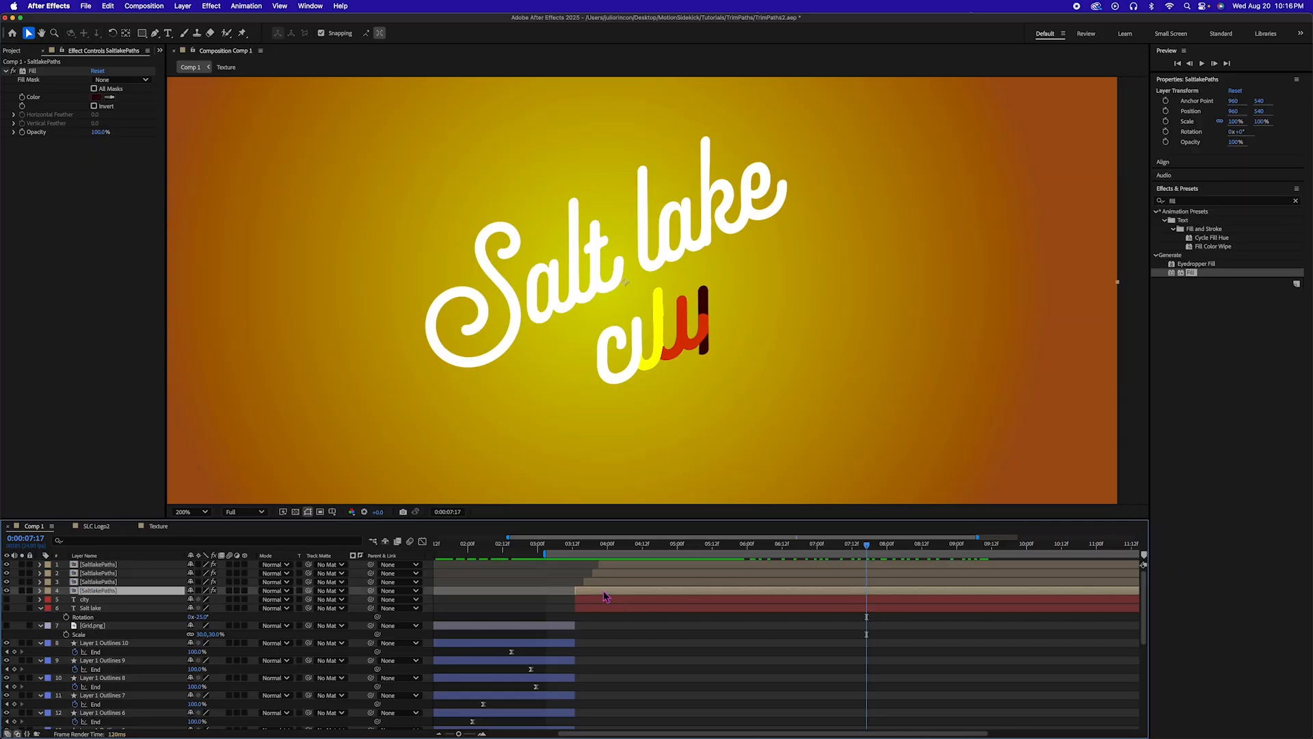
{"action": "left_click", "coordinate": [1171, 202]}
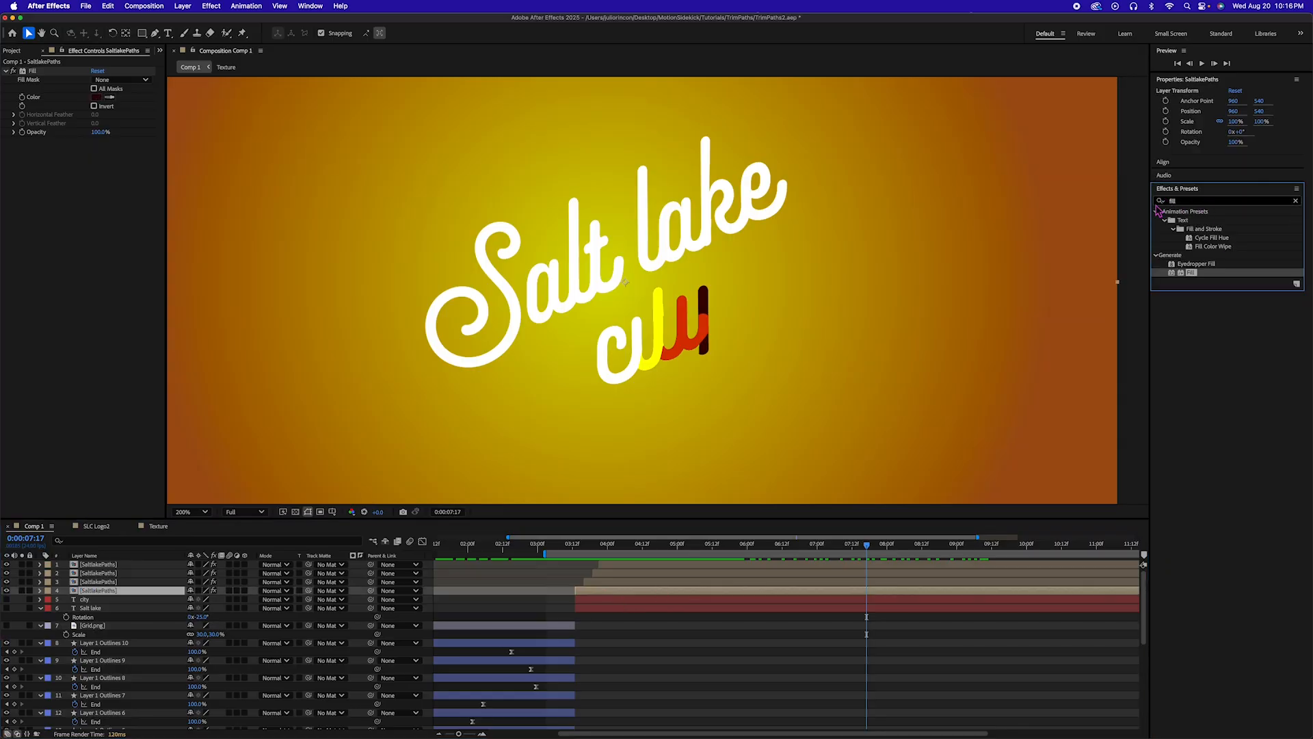
{"action": "left_click", "coordinate": [1188, 202]}
{"action": "type", "text": "drop"}
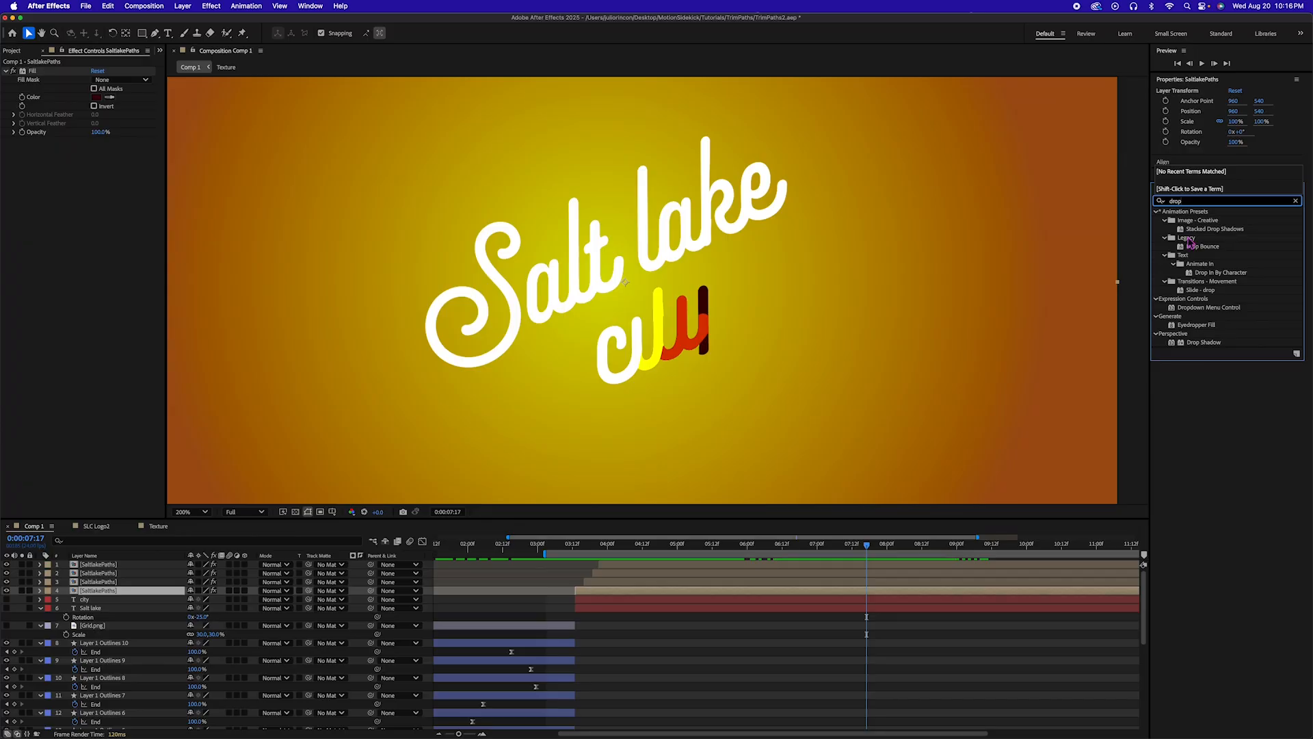
{"action": "left_click_drag", "start_coordinate": [1203, 342], "coordinate": [857, 594]}
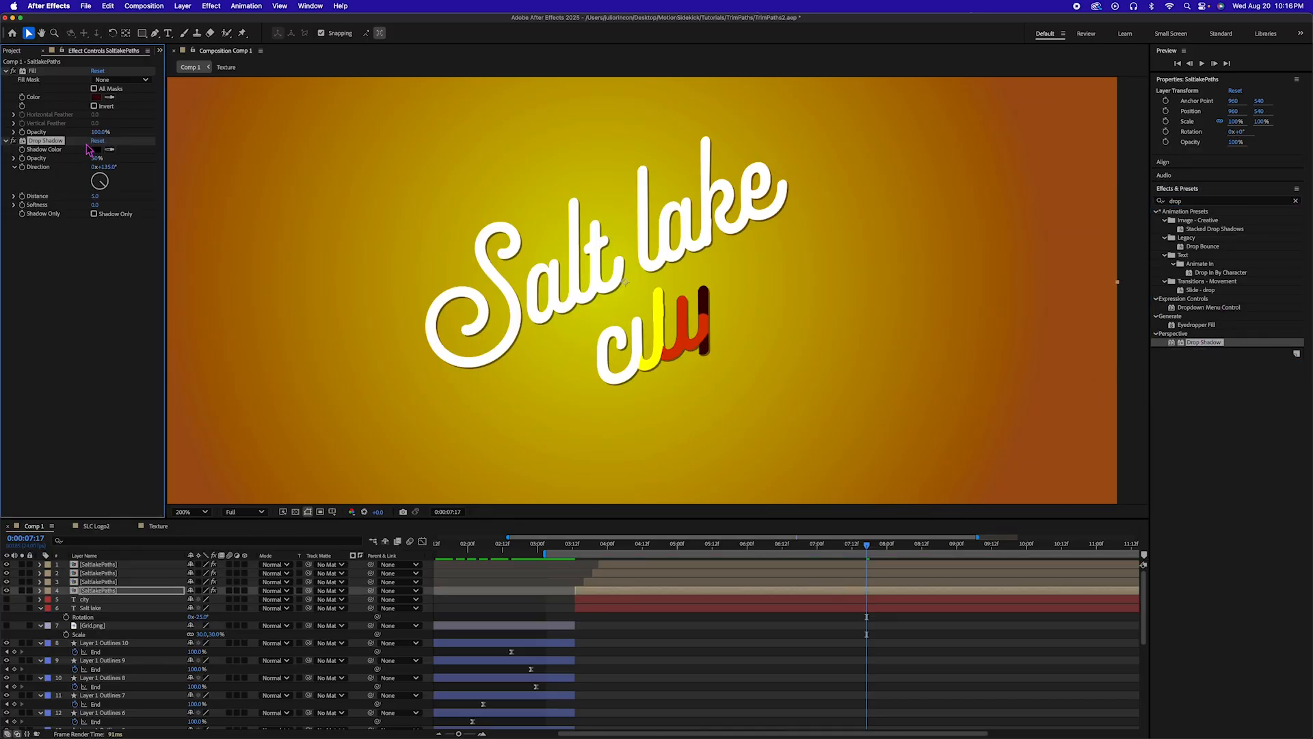
Set the Drop Shadow opacity on the dark maroon SaltlakePaths layer to 25%
{"action": "left_click", "coordinate": [97, 158]}
{"action": "type", "text": "25"}
{"action": "key", "text": "Return"}
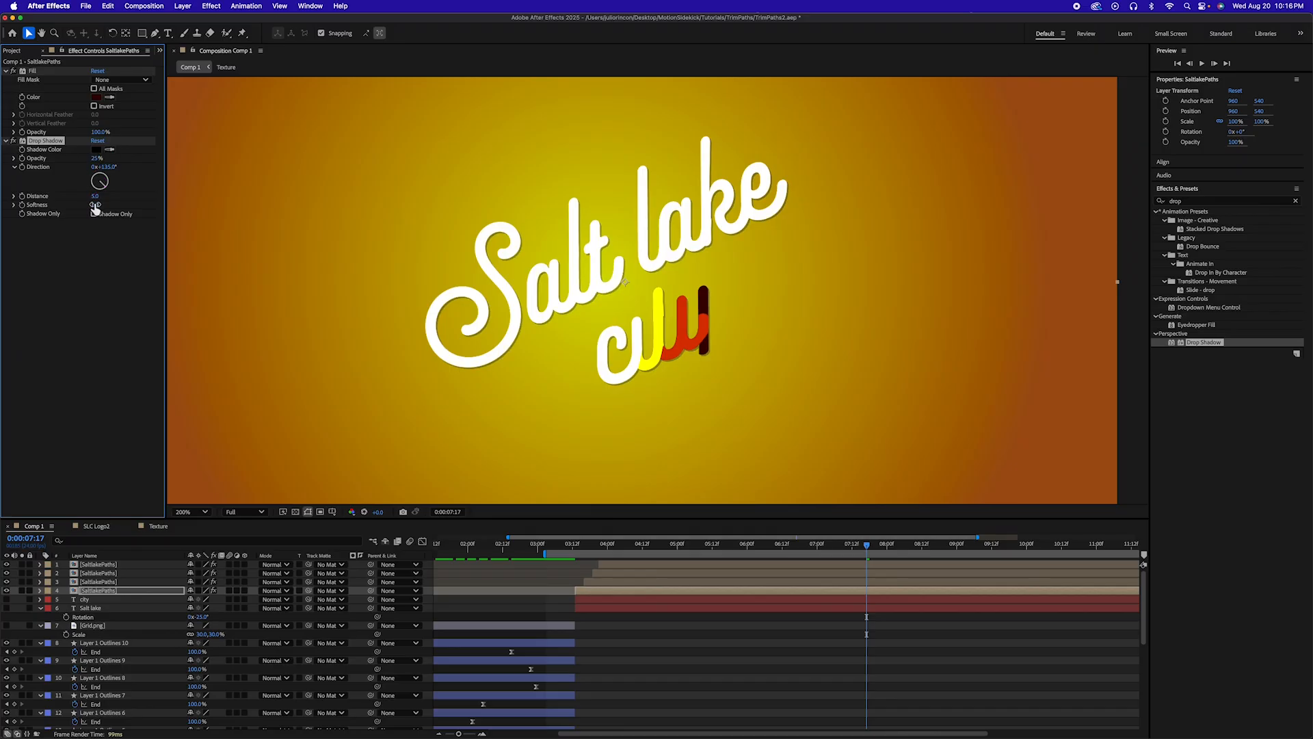
Set the Drop Shadow softness on the dark maroon SaltlakePaths layer to 10 and preview the lettering reveal
{"action": "left_click", "coordinate": [96, 205]}
{"action": "type", "text": "10"}
{"action": "key", "text": "Return"}
{"action": "left_click_drag", "start_coordinate": [841, 545], "coordinate": [554, 545]}
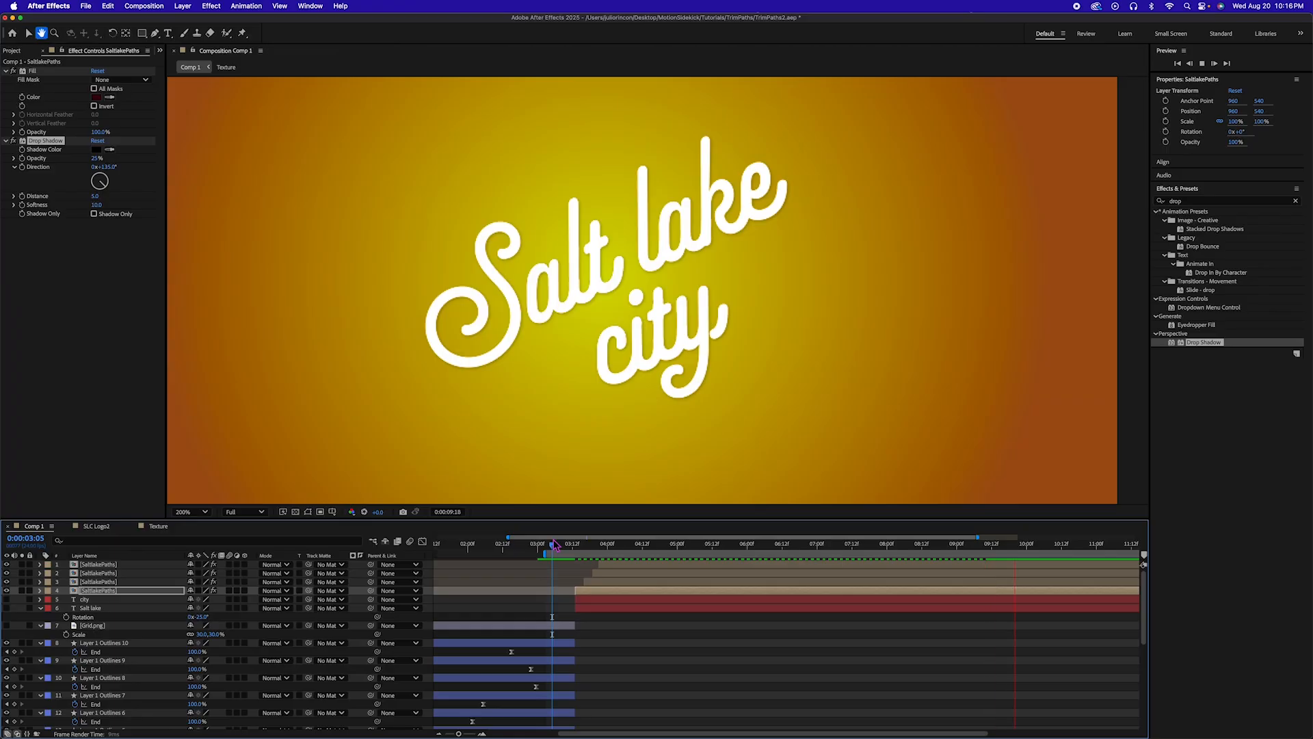
{"action": "key", "text": "space"}
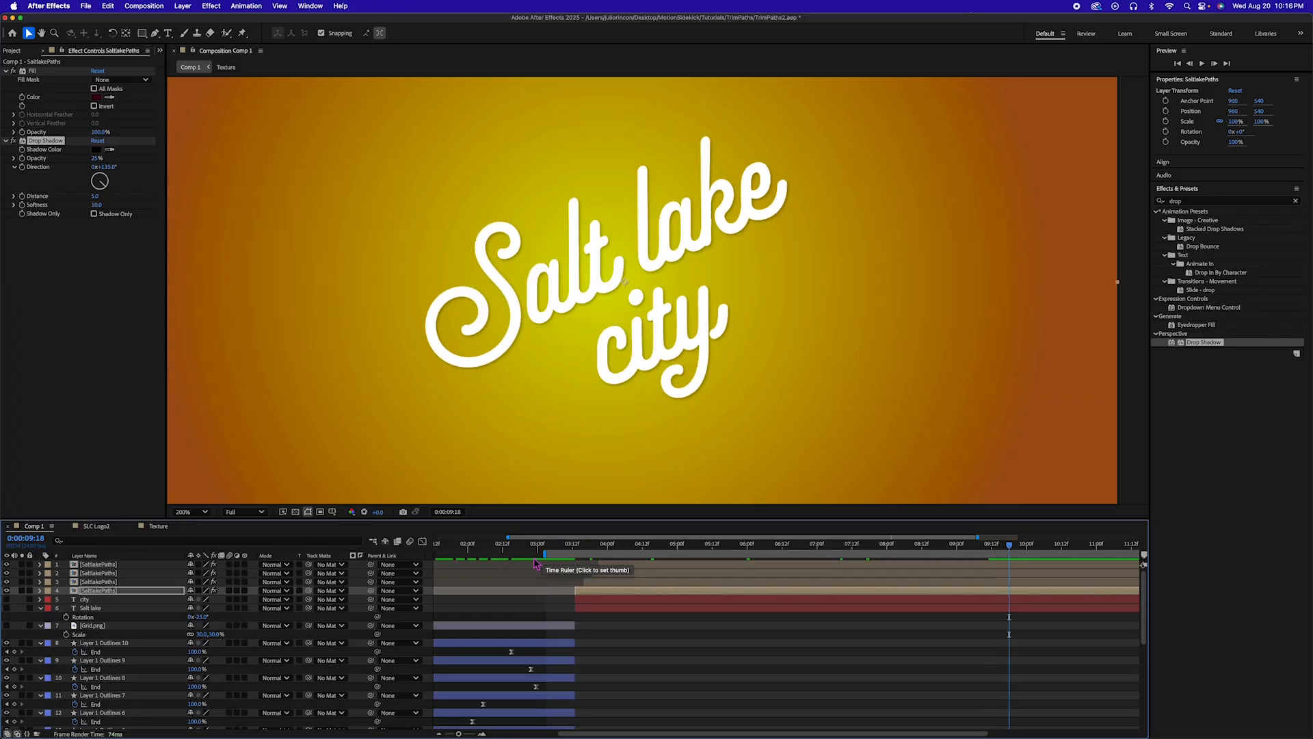
Extend the work area's start to the beginning of the composition and preview the full animation
{"action": "left_click", "coordinate": [541, 551]}
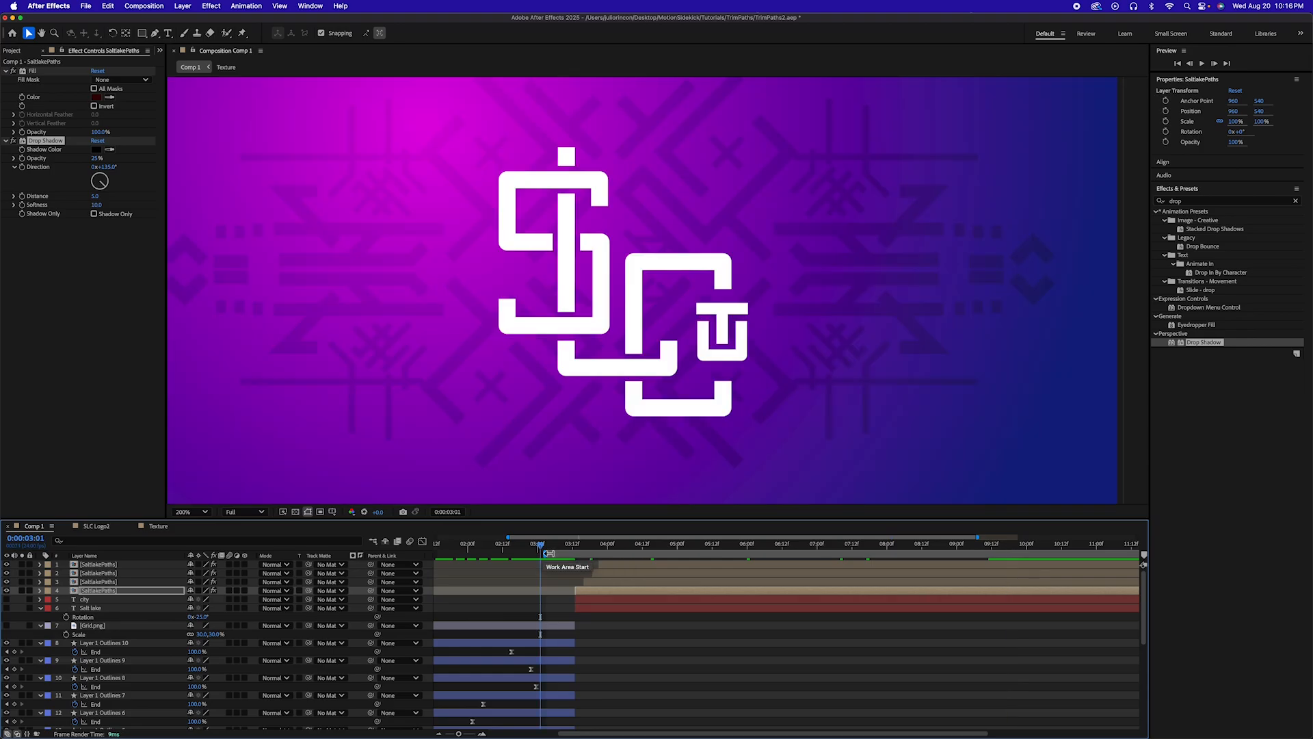
{"action": "left_click_drag", "start_coordinate": [545, 554], "coordinate": [411, 554]}
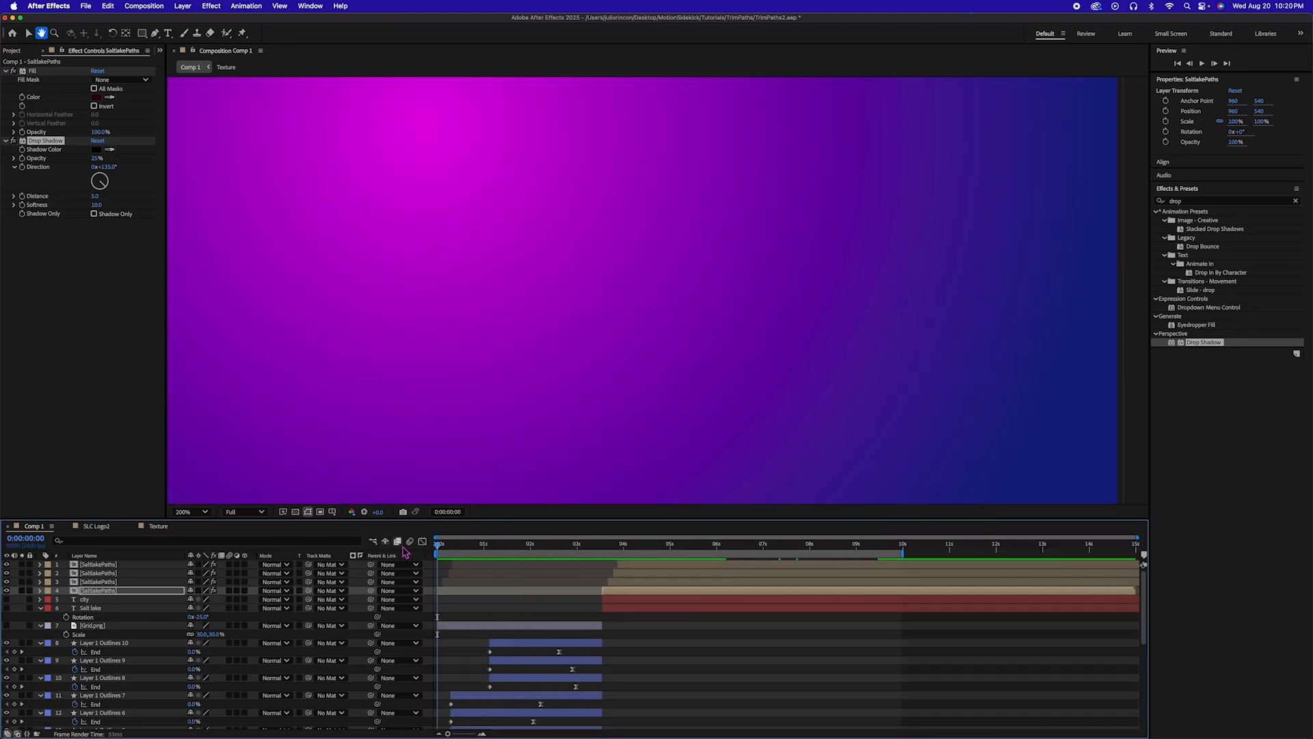
{"action": "key", "text": "space"}
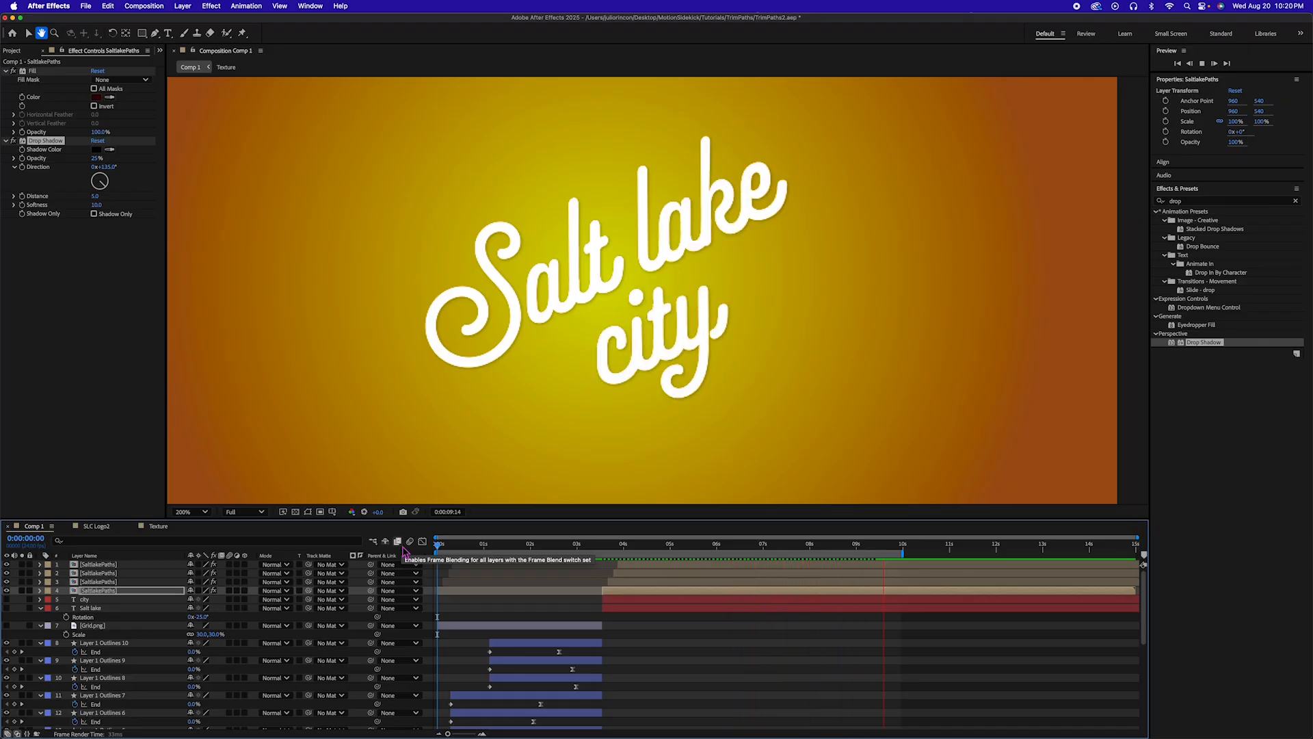
{"action": "key", "text": "space"}
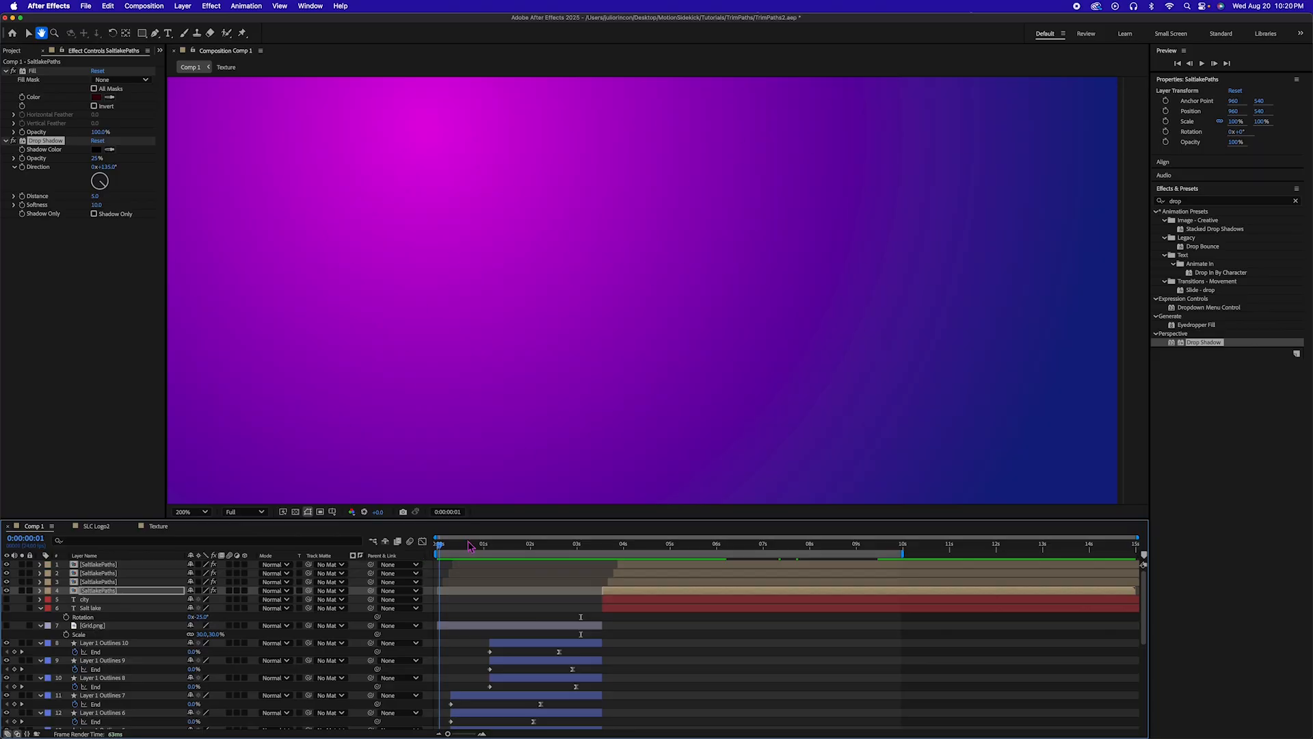
Add a two-node camera with the 35mm preset to Comp 1
{"action": "left_click_drag", "start_coordinate": [469, 545], "coordinate": [532, 544]}
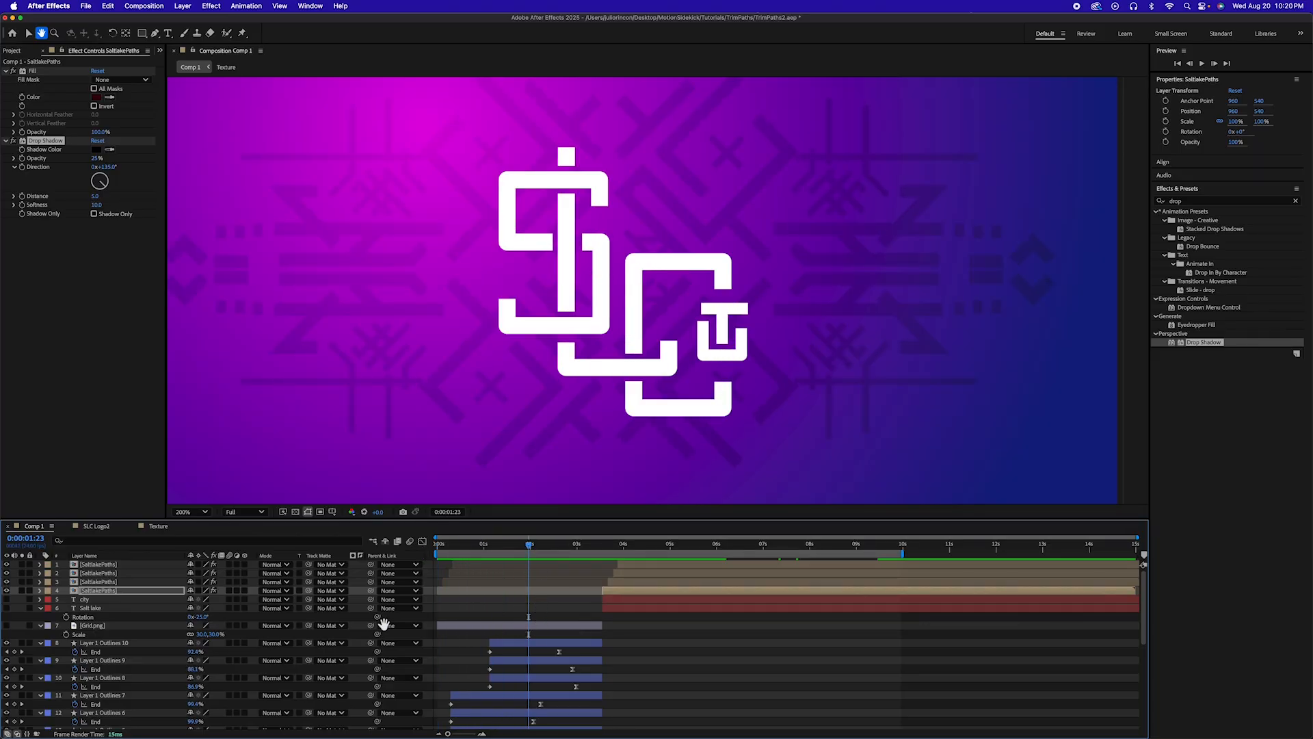
{"action": "left_click", "coordinate": [165, 616]}
{"action": "key", "text": "super+alt+shift+c"}
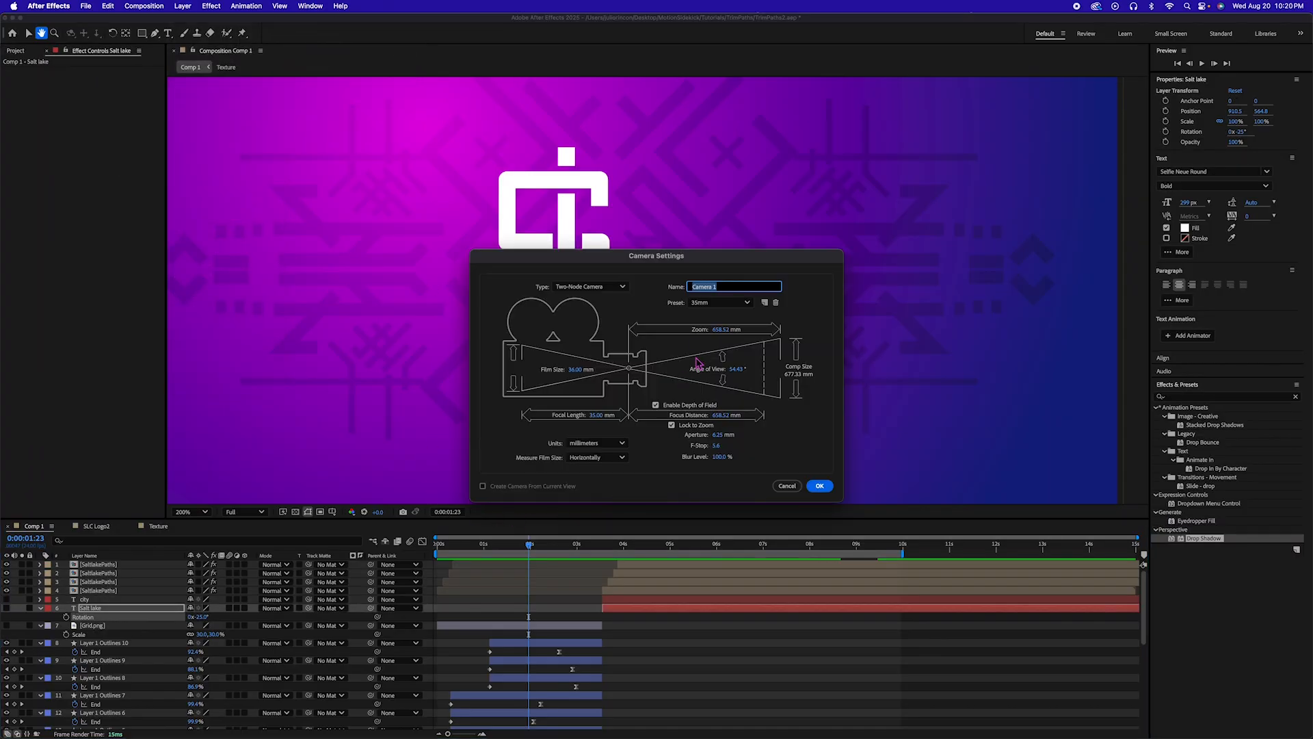
{"action": "left_click", "coordinate": [711, 303]}
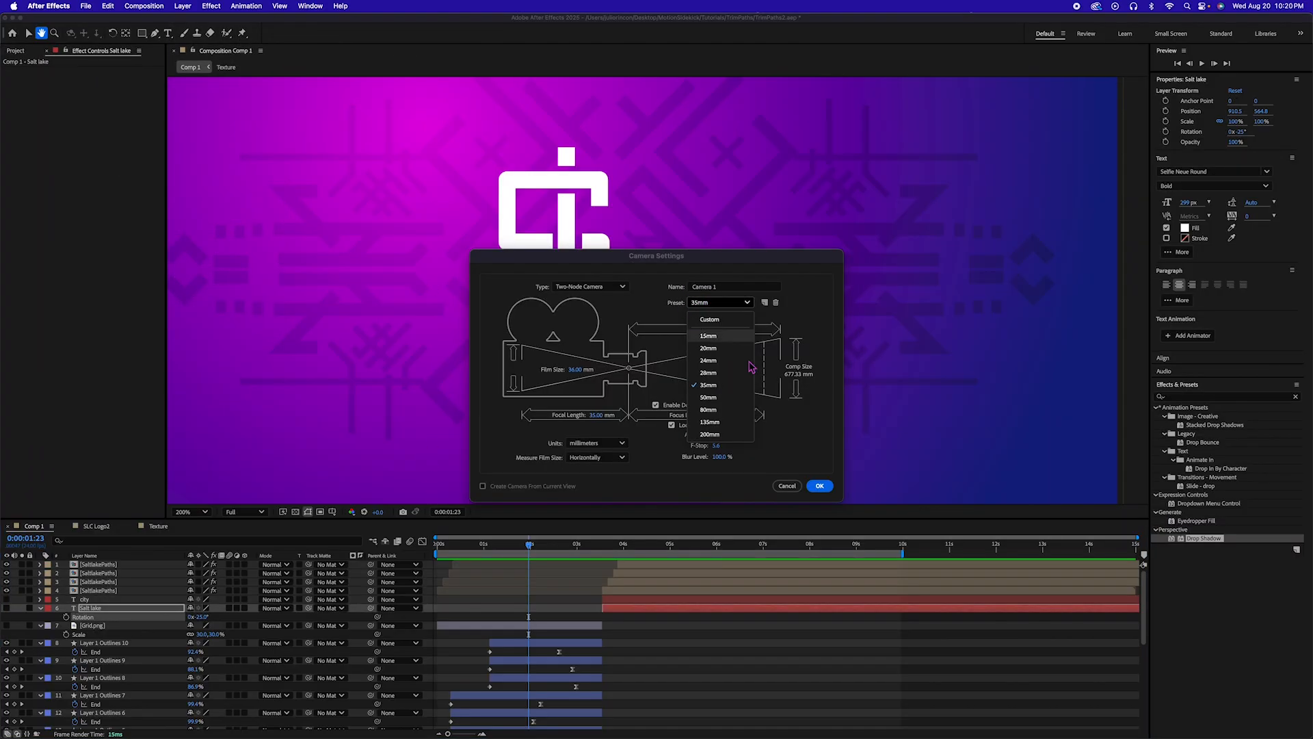
{"action": "left_click", "coordinate": [827, 486]}
{"action": "left_click", "coordinate": [827, 486]}
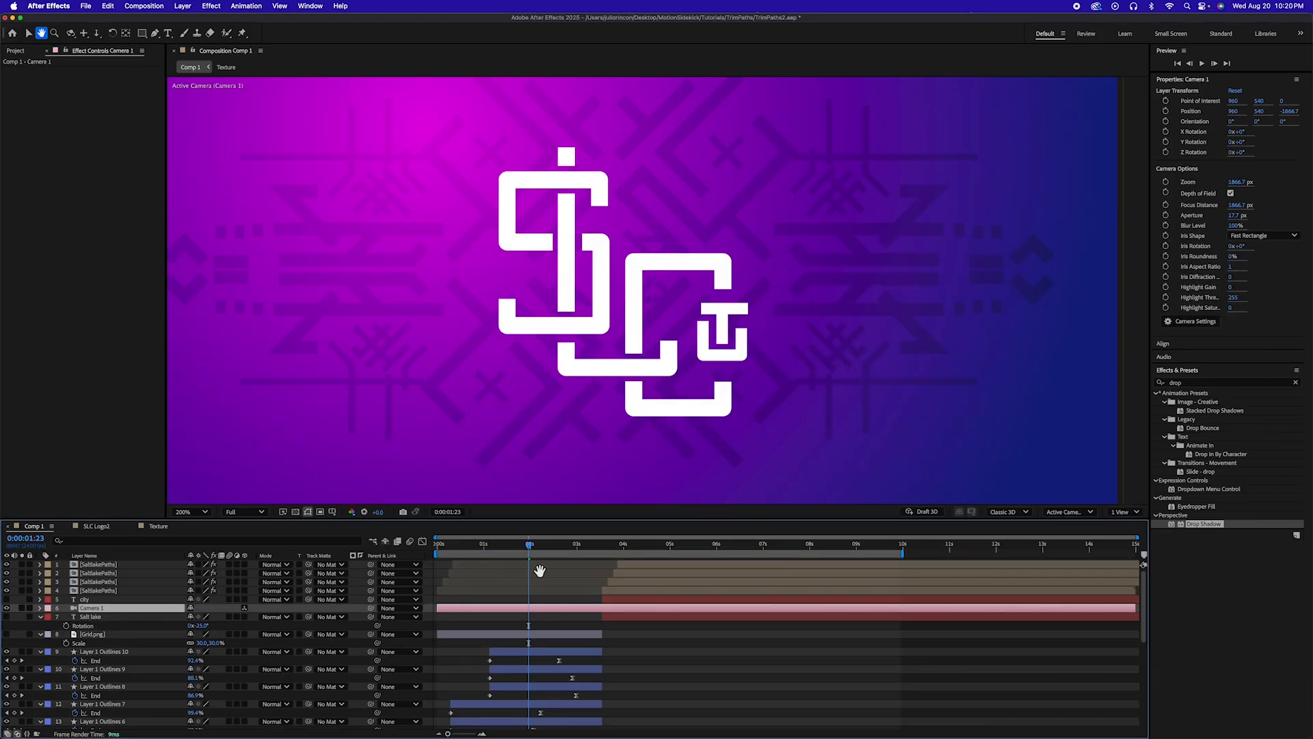
Start keyframing the camera's Point of Interest and Position at 0:00:00:00
{"action": "left_click_drag", "start_coordinate": [528, 553], "coordinate": [437, 552]}
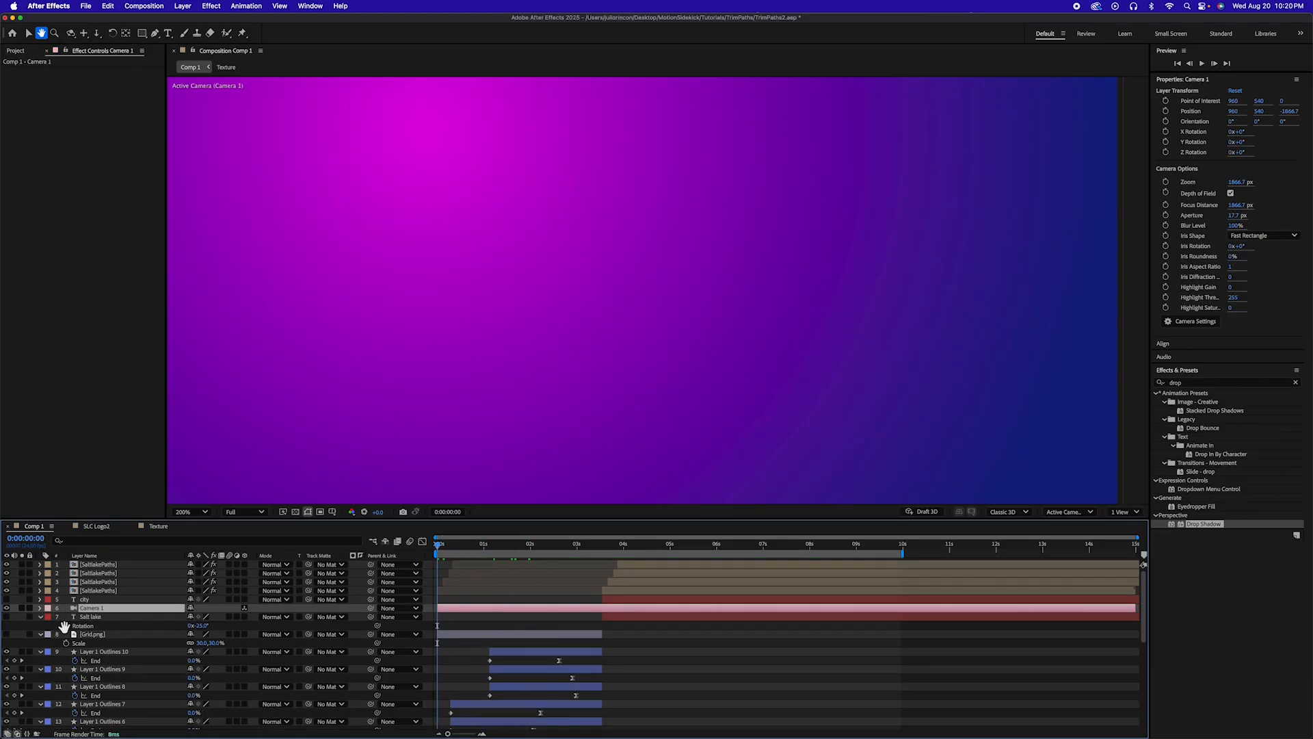
{"action": "left_click", "coordinate": [39, 608]}
{"action": "left_click", "coordinate": [50, 617]}
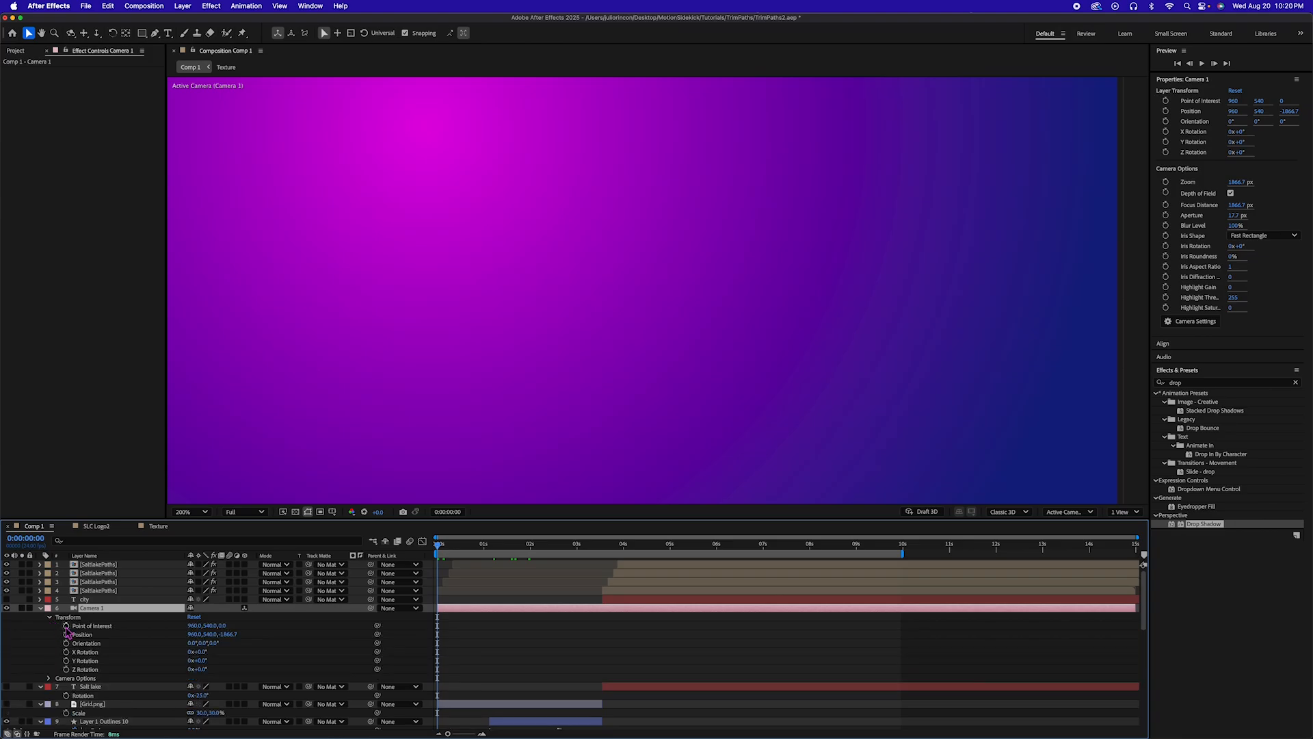
{"action": "left_click", "coordinate": [67, 625]}
{"action": "left_click", "coordinate": [66, 633]}
Trim the camera layer's end to 0:00:03:12 and dolly the camera slightly closer at that time
{"action": "left_click_drag", "start_coordinate": [438, 553], "coordinate": [607, 550]}
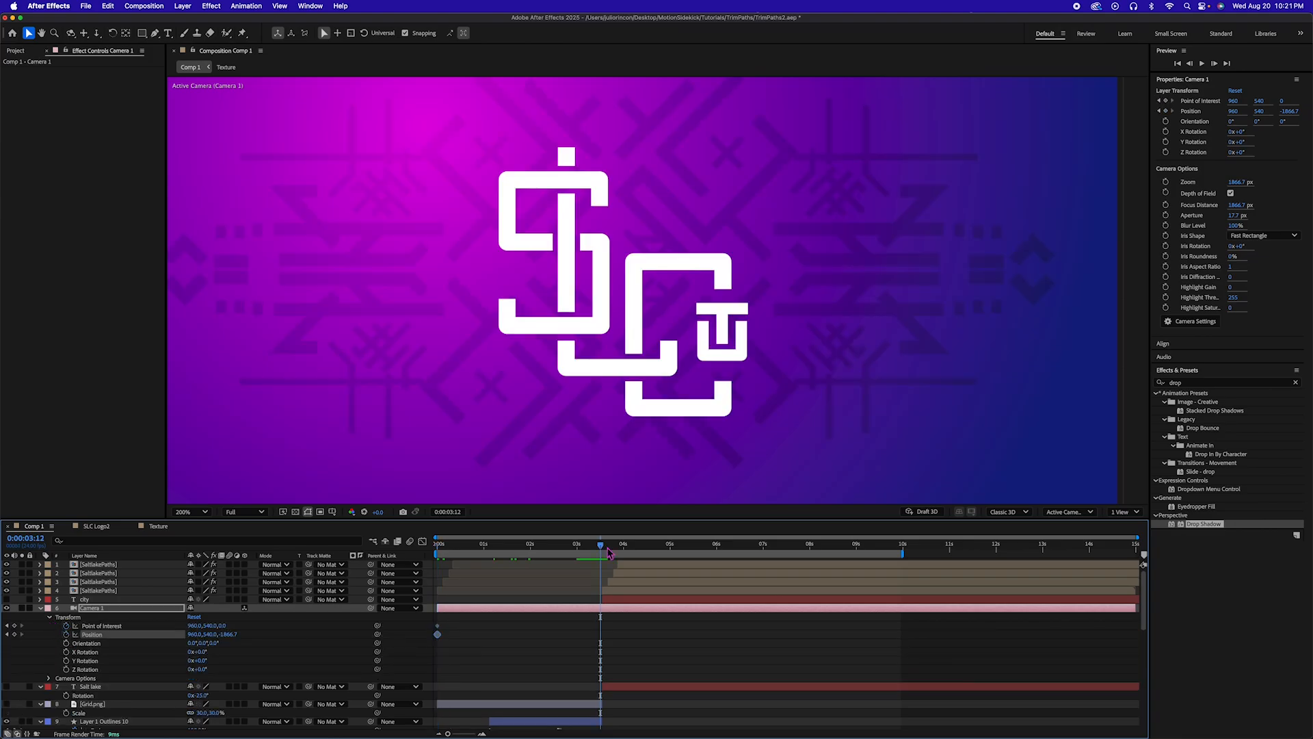
{"action": "key", "text": "alt+bracketright"}
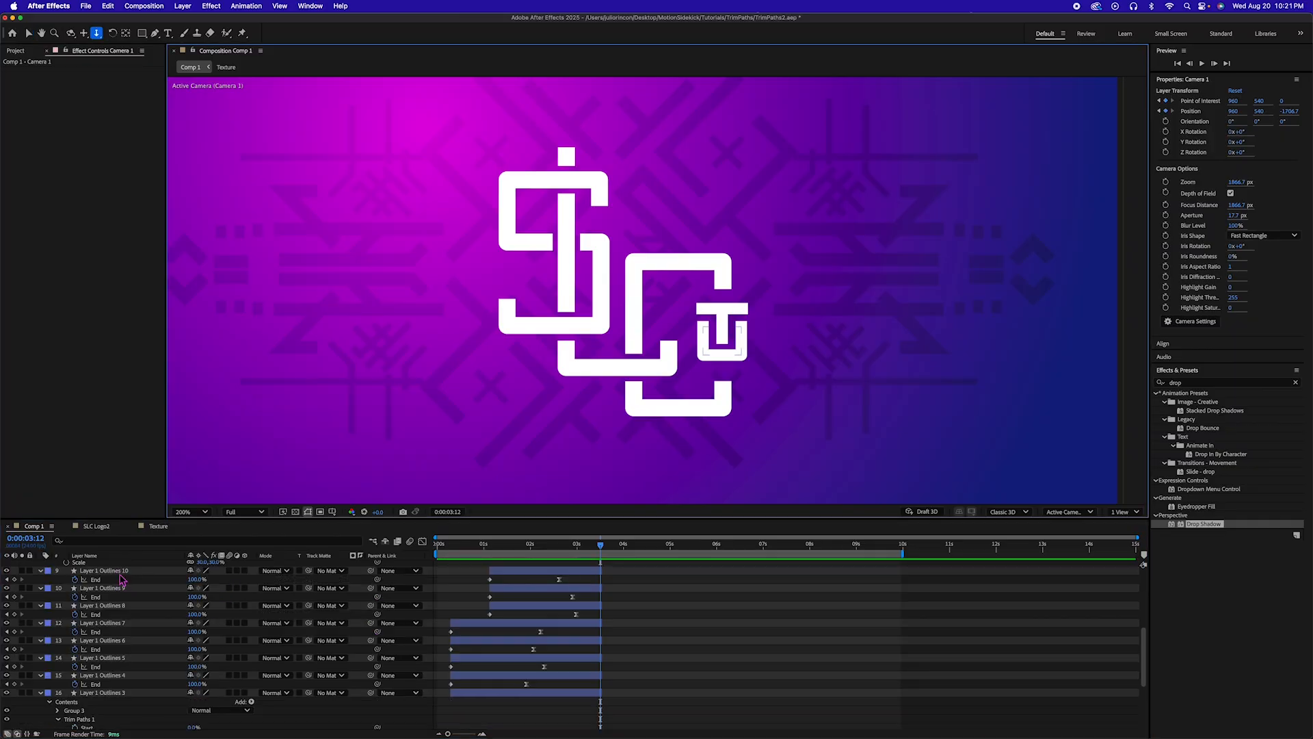
Make all ten Layer 1 Outlines logo layers 3D
{"action": "left_click", "coordinate": [121, 580]}
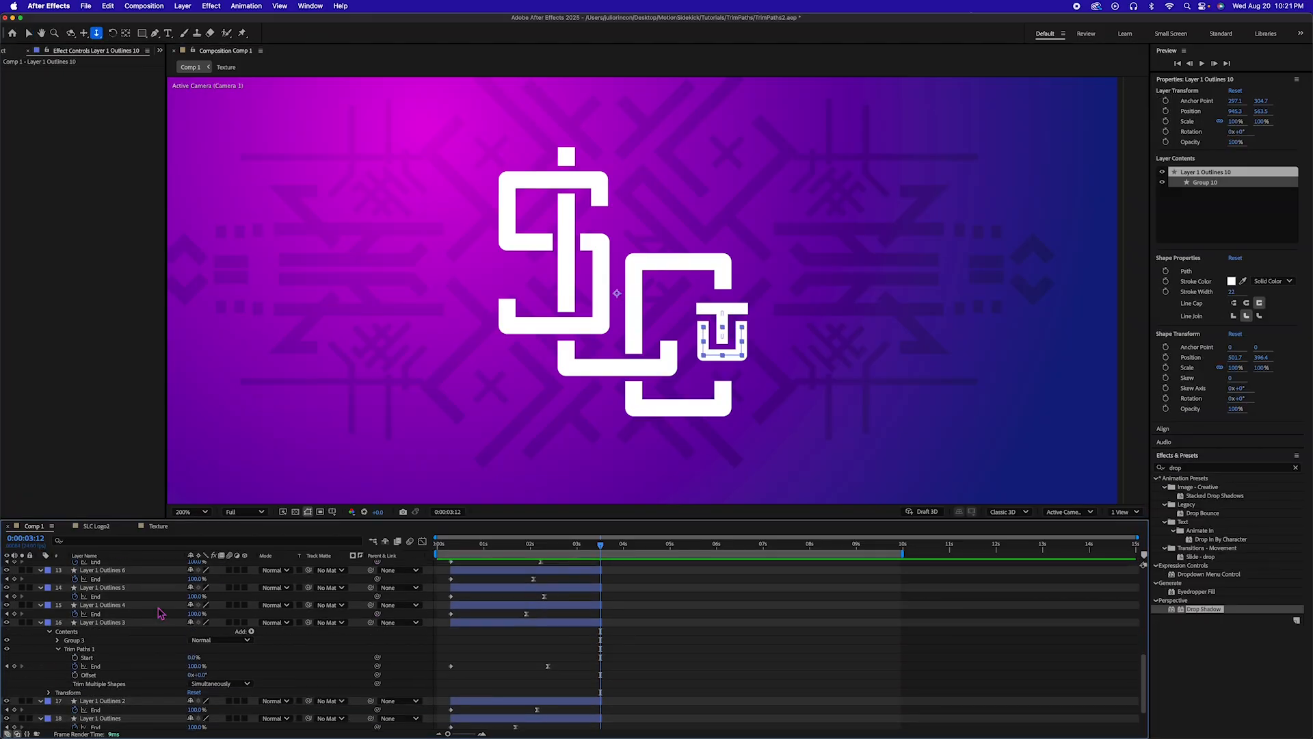
{"action": "scroll", "coordinate": [159, 612], "scroll_direction": "down", "scroll_amount": 3}
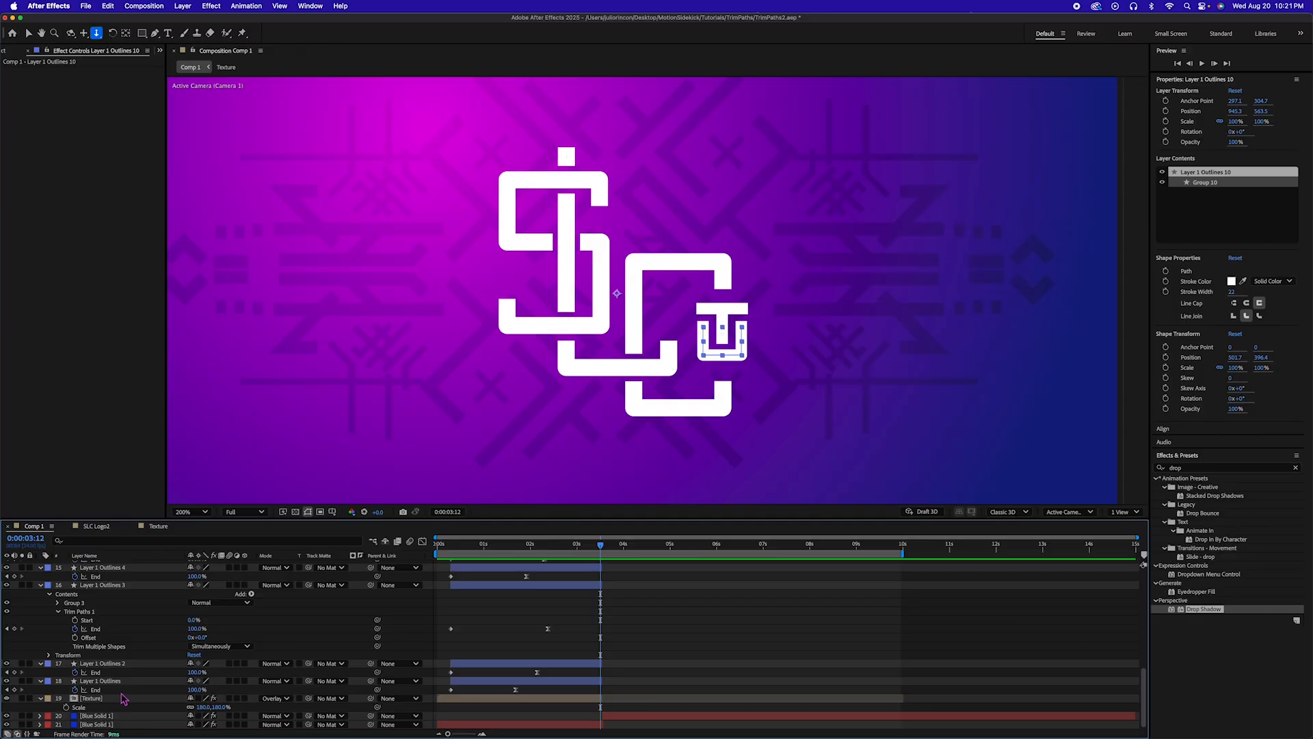
{"action": "left_click", "coordinate": [116, 682], "text": "shift"}
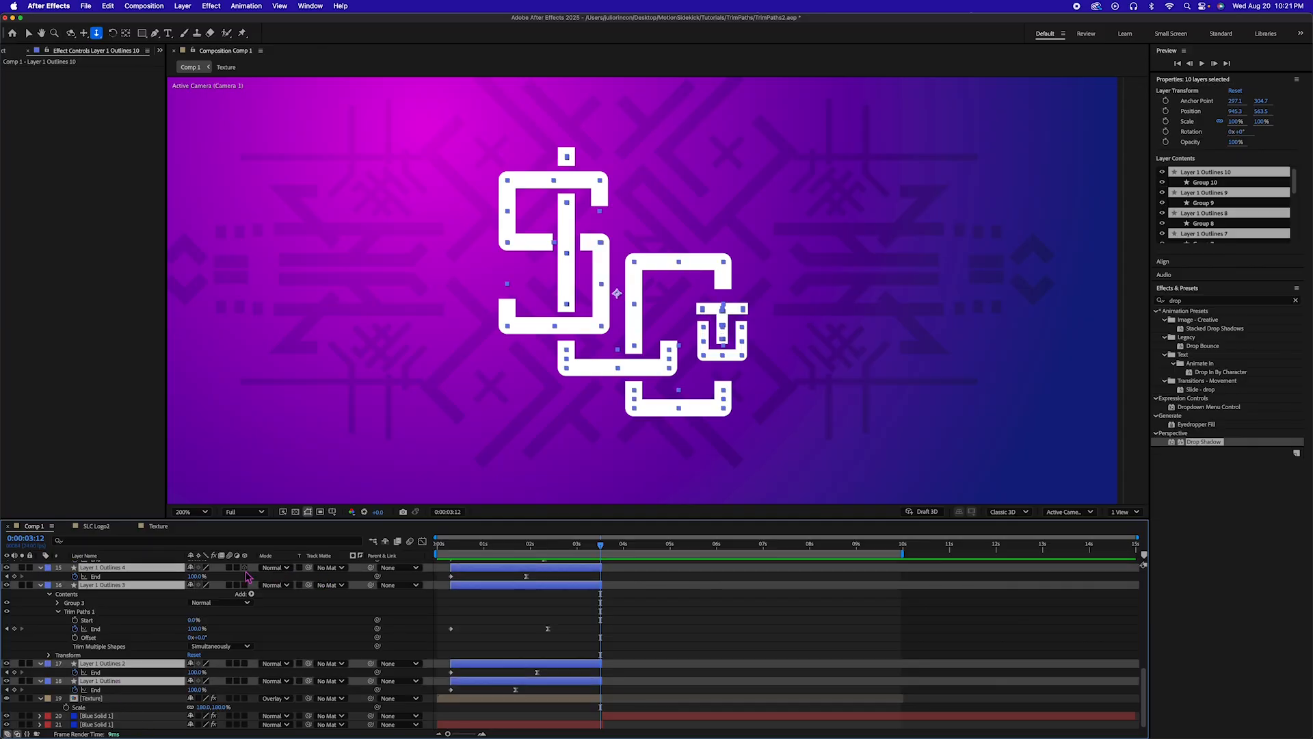
{"action": "left_click", "coordinate": [244, 568]}
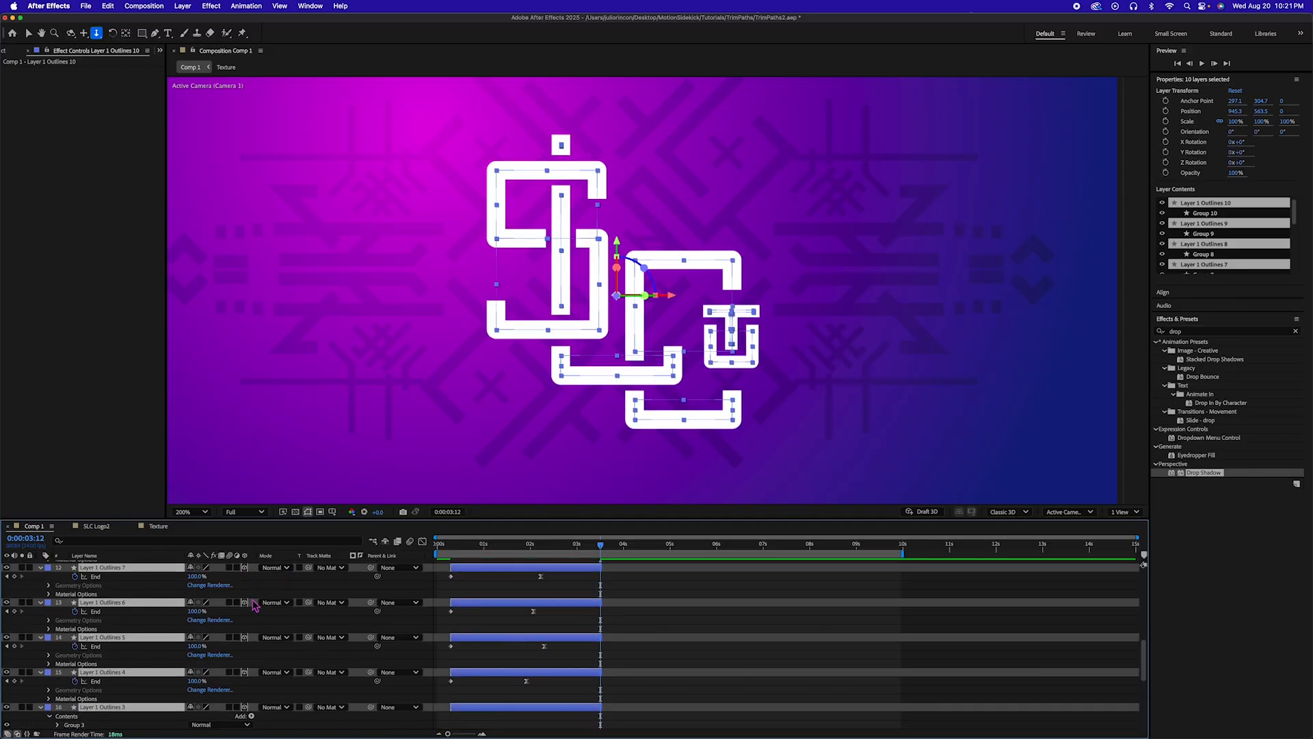
Enable motion blur on all layers and make the Texture layer 3D, checking the camera move from the start
{"action": "key", "text": "super+a"}
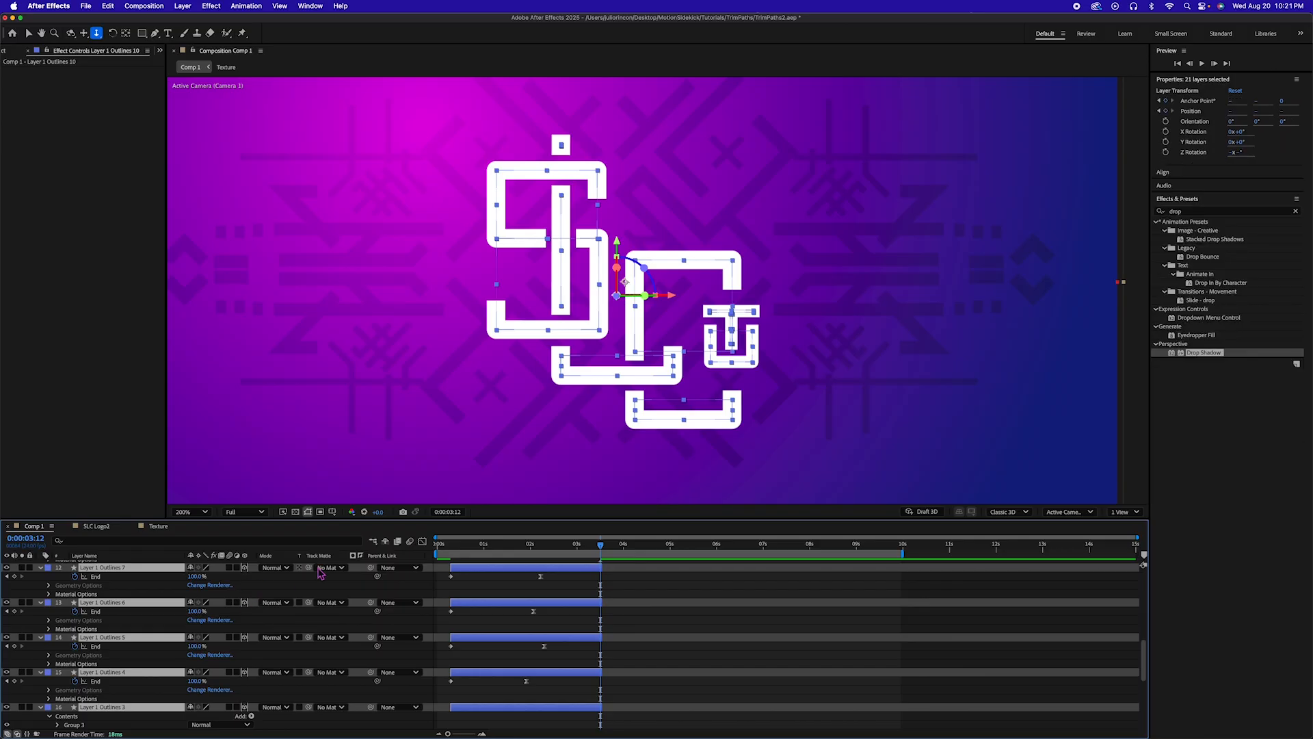
{"action": "scroll", "coordinate": [499, 571], "scroll_direction": "up", "scroll_amount": 10}
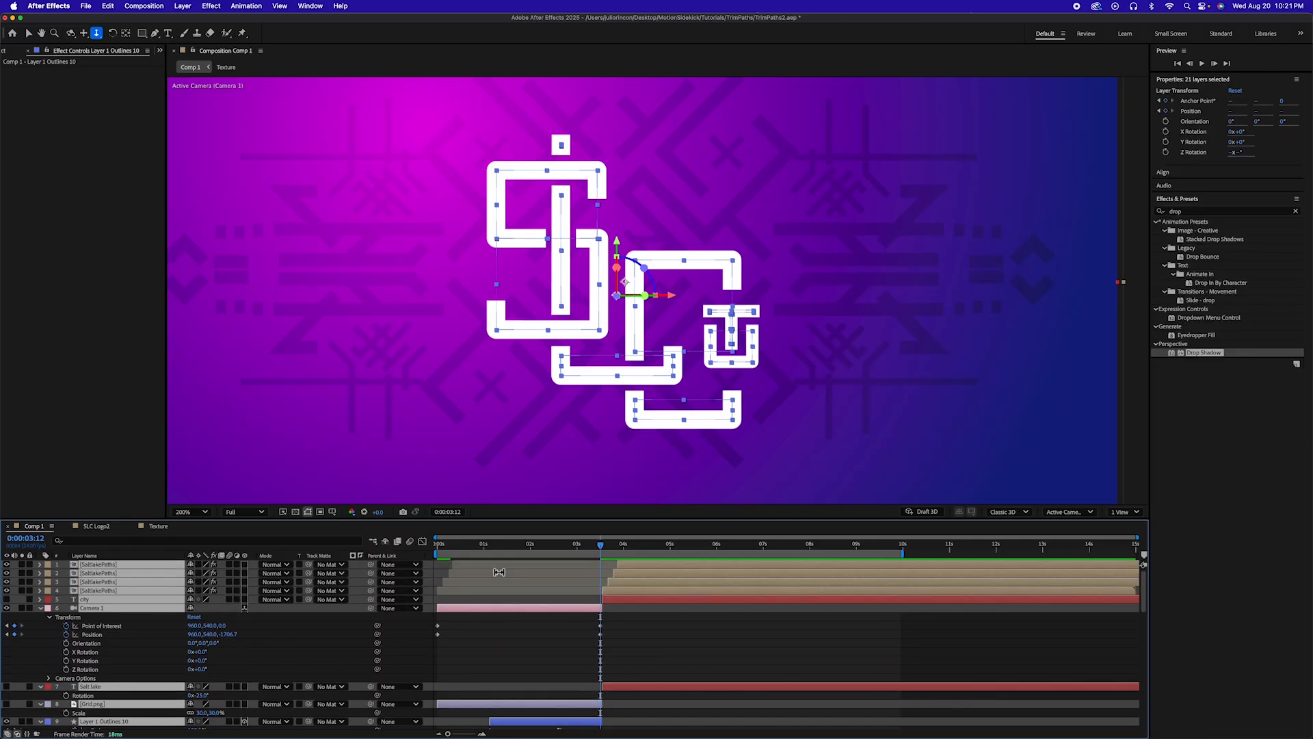
{"action": "left_click", "coordinate": [230, 564]}
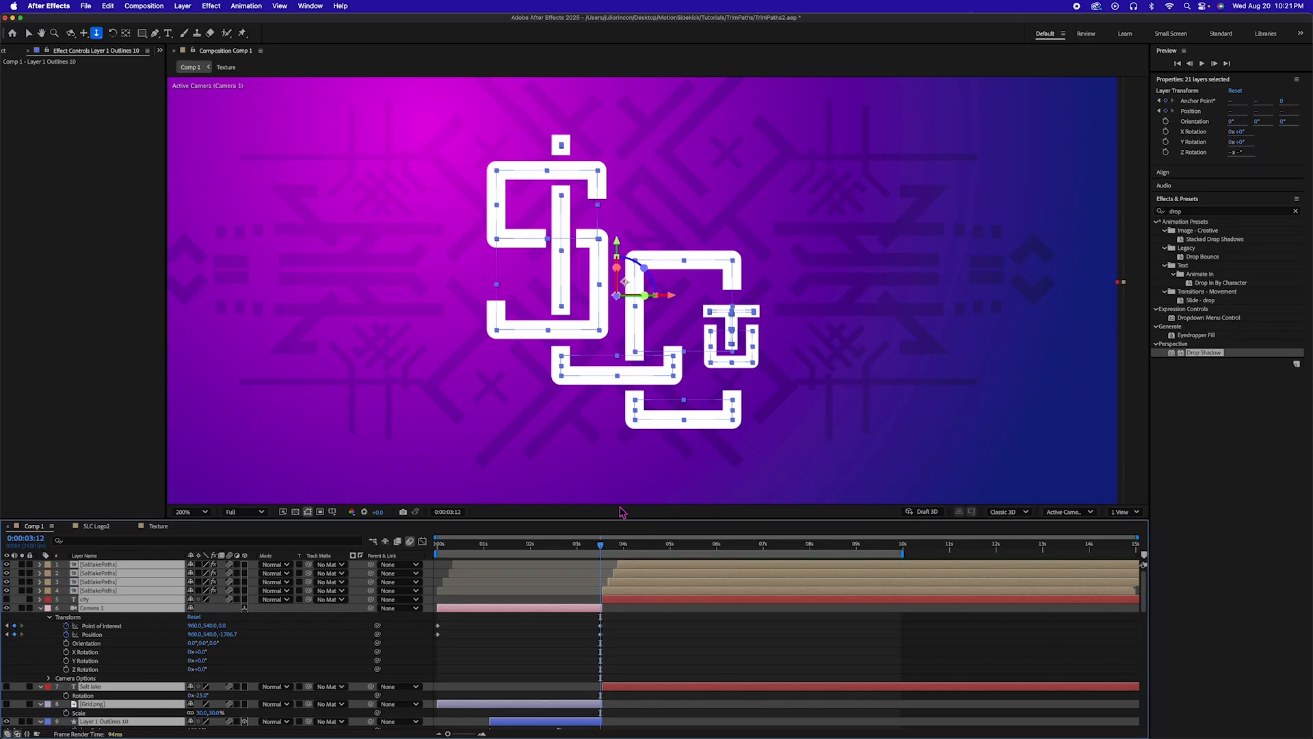
{"action": "left_click_drag", "start_coordinate": [538, 545], "coordinate": [436, 549]}
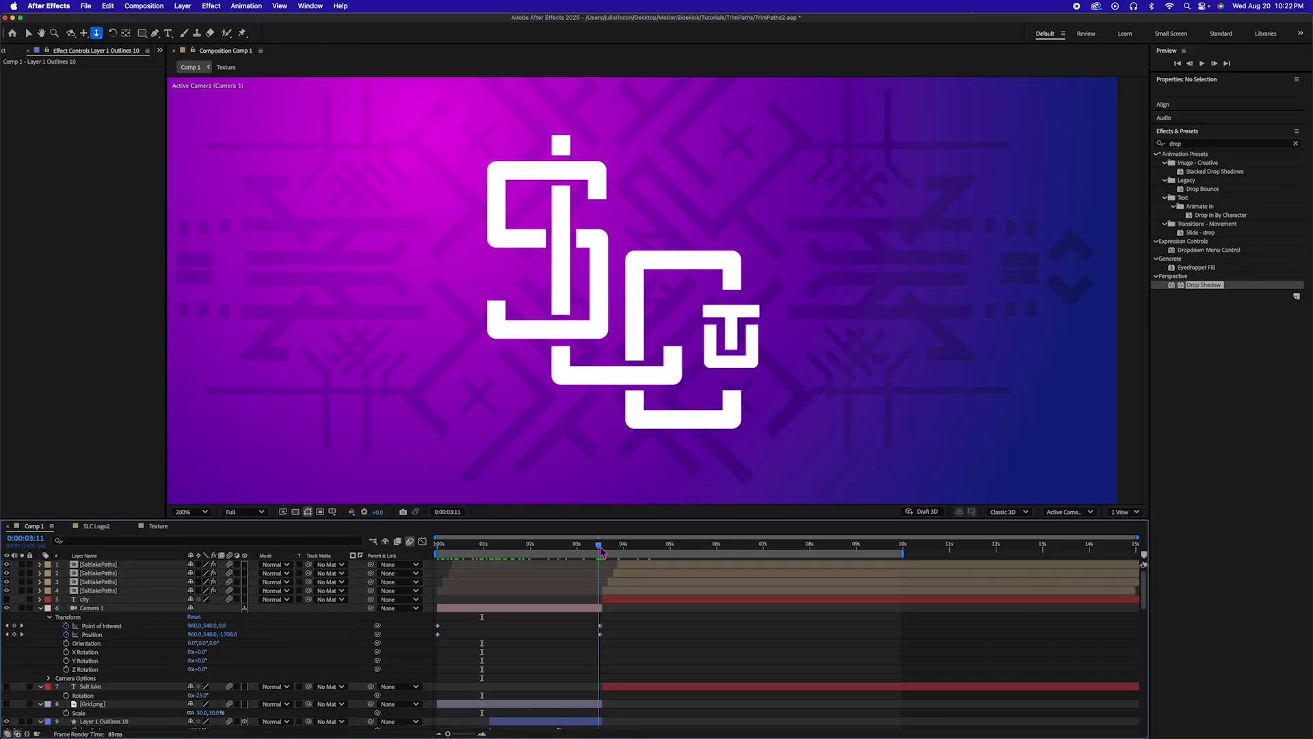
{"action": "left_click_drag", "start_coordinate": [600, 548], "coordinate": [429, 556]}
{"action": "key", "text": "space"}
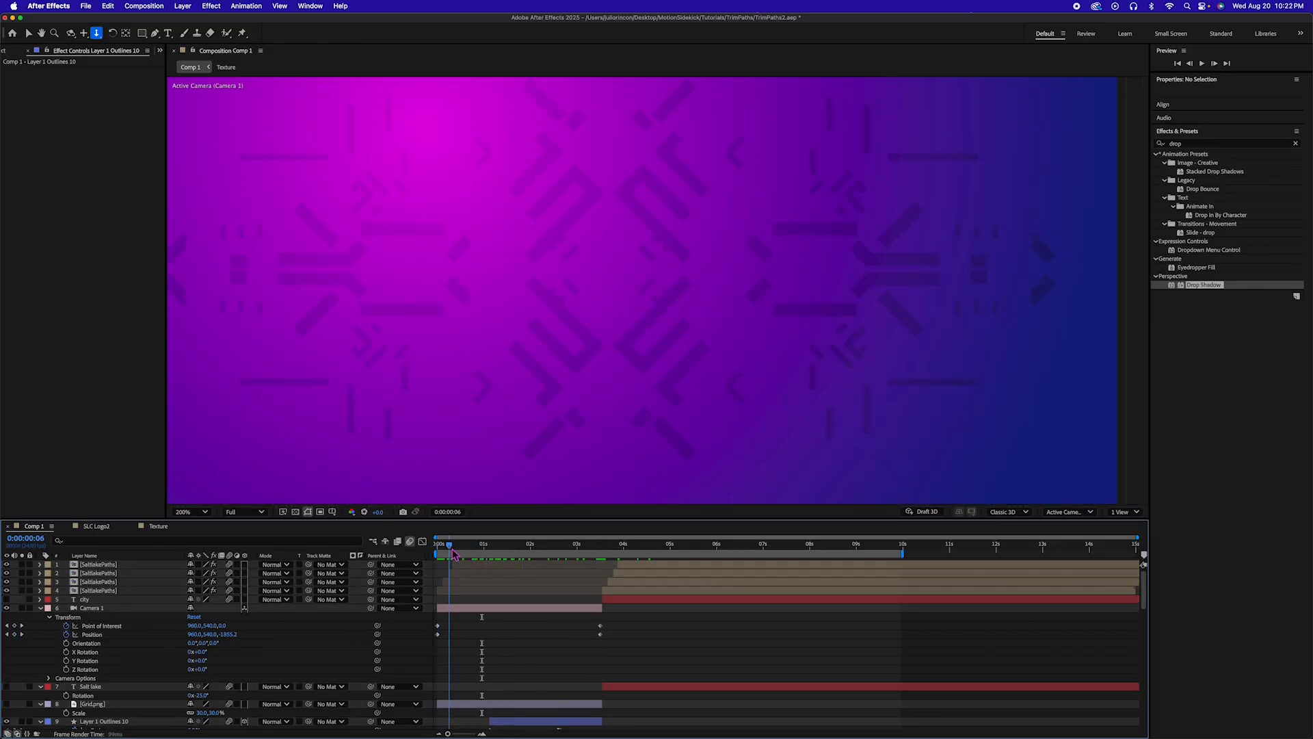
Orbit and pan the camera to an angled view of the logo and shift its Point of Interest and Position keyframes to 0:00:00:00
{"action": "key", "text": "c"}
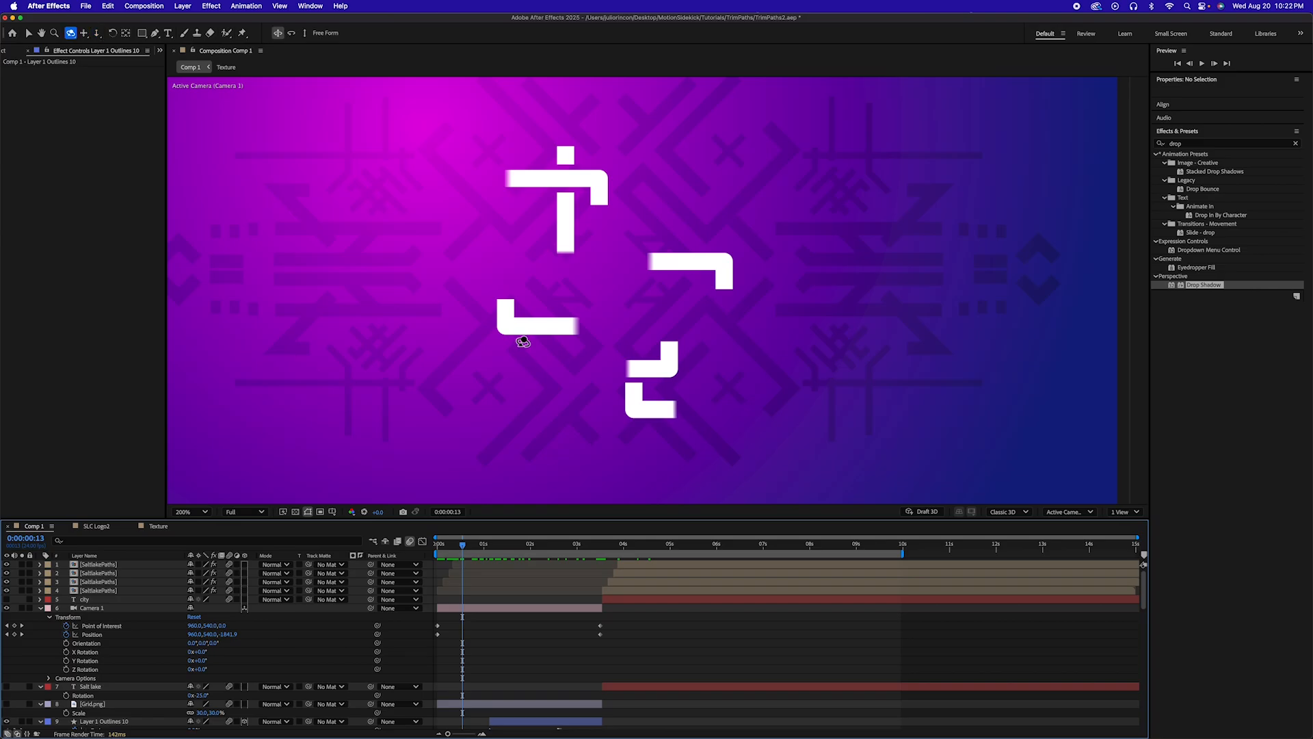
{"action": "left_click_drag", "start_coordinate": [522, 351], "coordinate": [669, 331]}
{"action": "key", "text": "c"}
{"action": "key", "text": "c"}
{"action": "key", "text": "c"}
{"action": "left_click", "coordinate": [460, 646]}
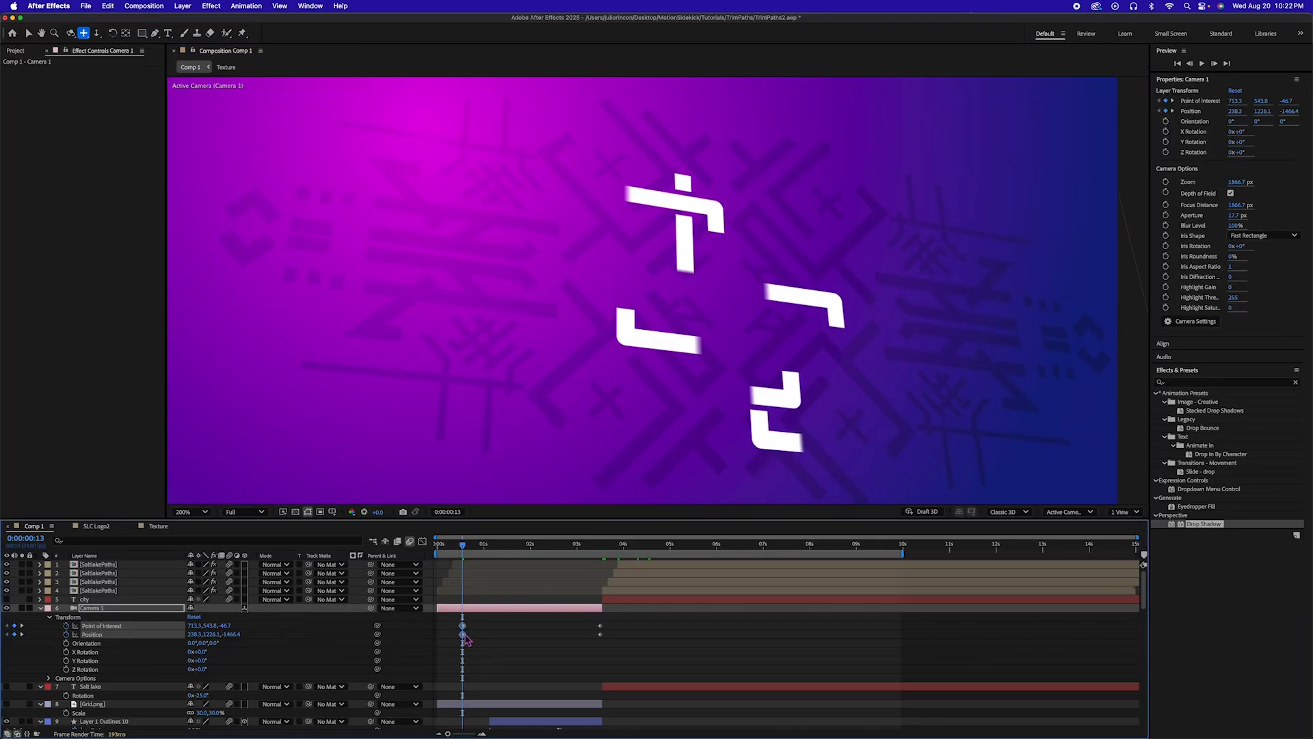
{"action": "left_click_drag", "start_coordinate": [463, 635], "coordinate": [437, 635]}
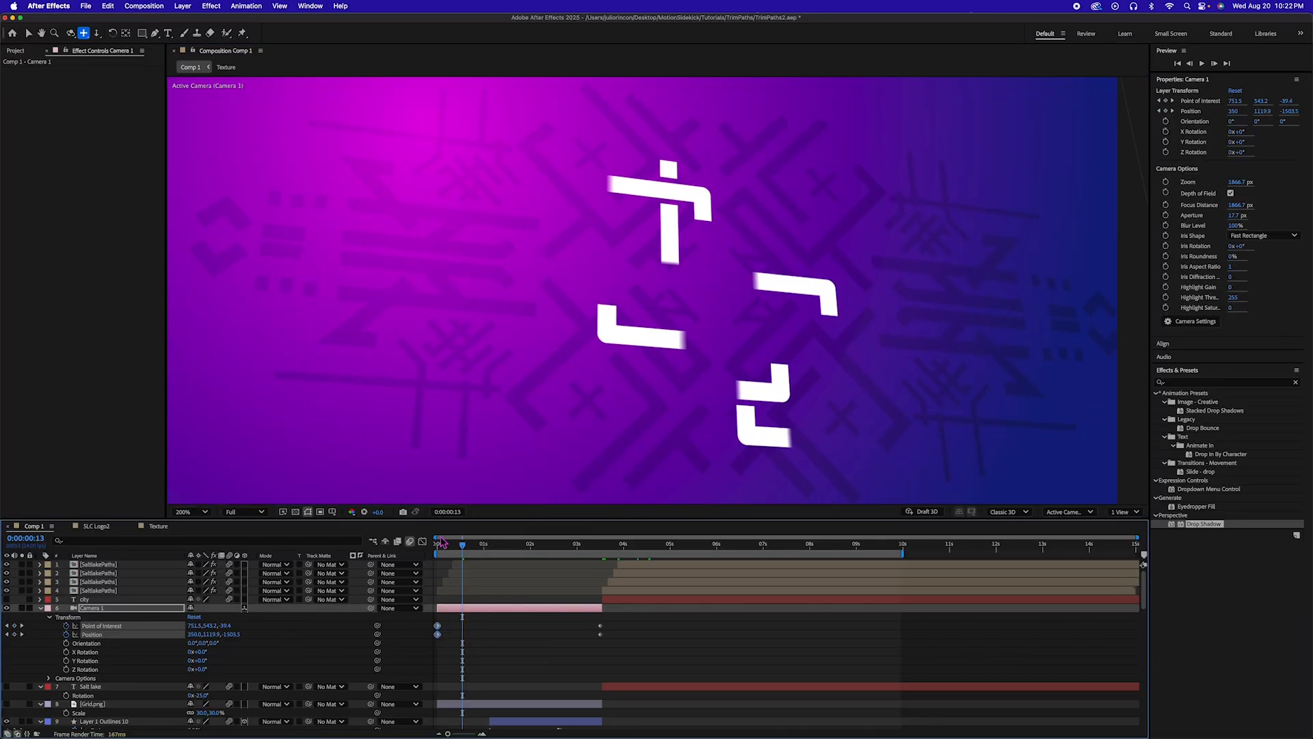
Preview the angled camera move from the start of the composition
{"action": "left_click_drag", "start_coordinate": [444, 549], "coordinate": [419, 550]}
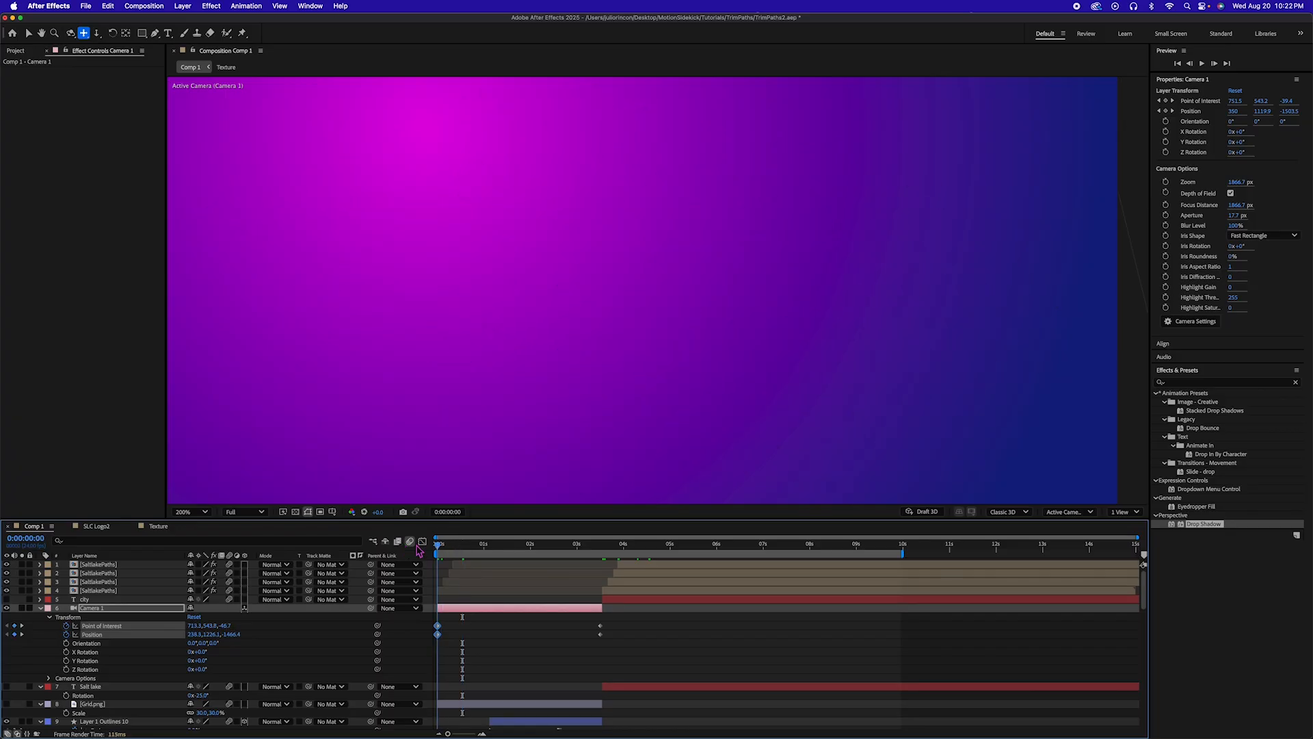
{"action": "key", "text": "space"}
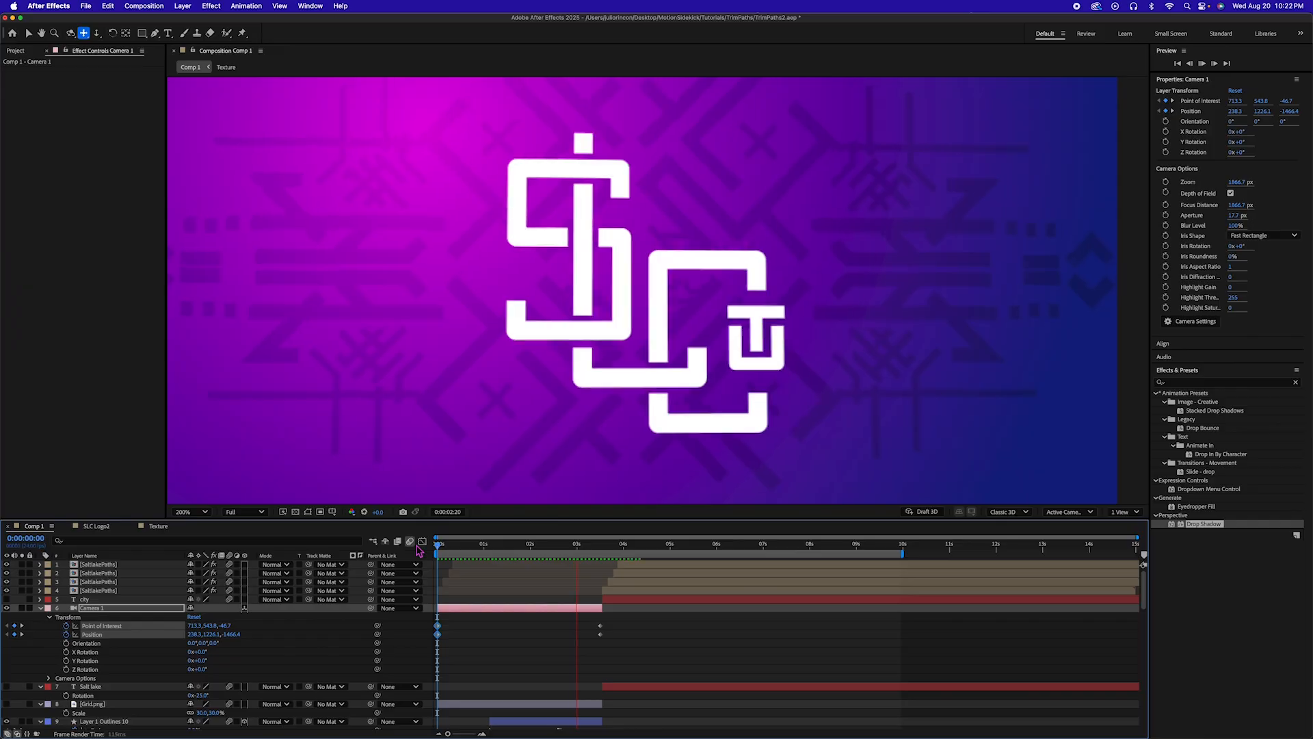
{"action": "key", "text": "space"}
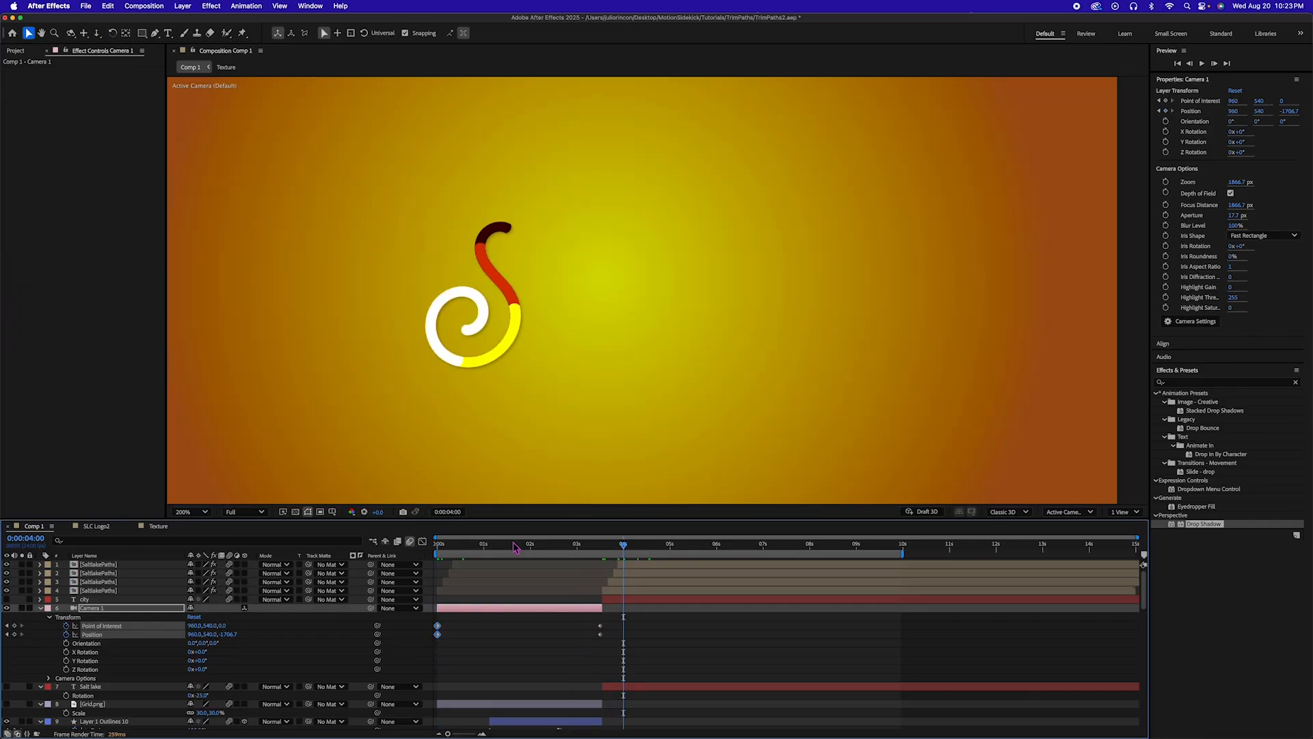
{"action": "key", "text": "space"}
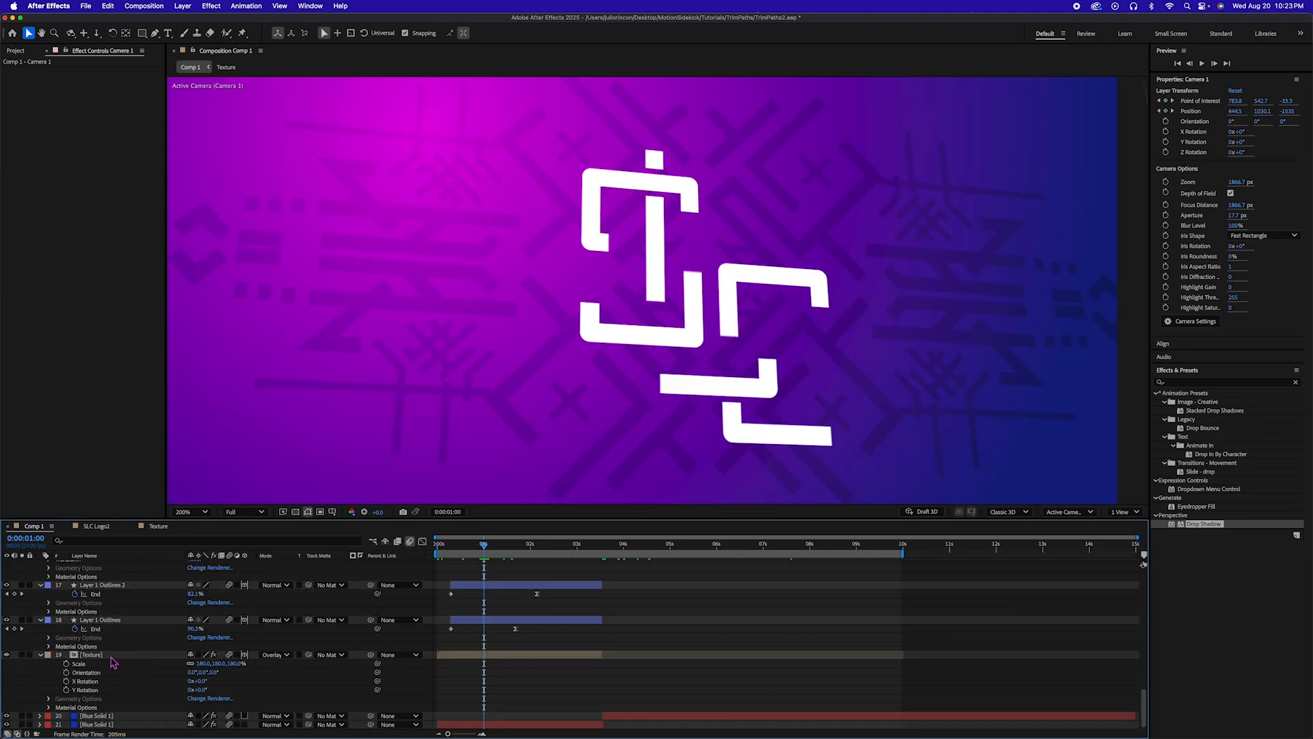
Keyframe the Texture layer's Position at 0:00:00:00 and push its Z position back to 1489 at 0:00:03:11
{"action": "left_click", "coordinate": [112, 657]}
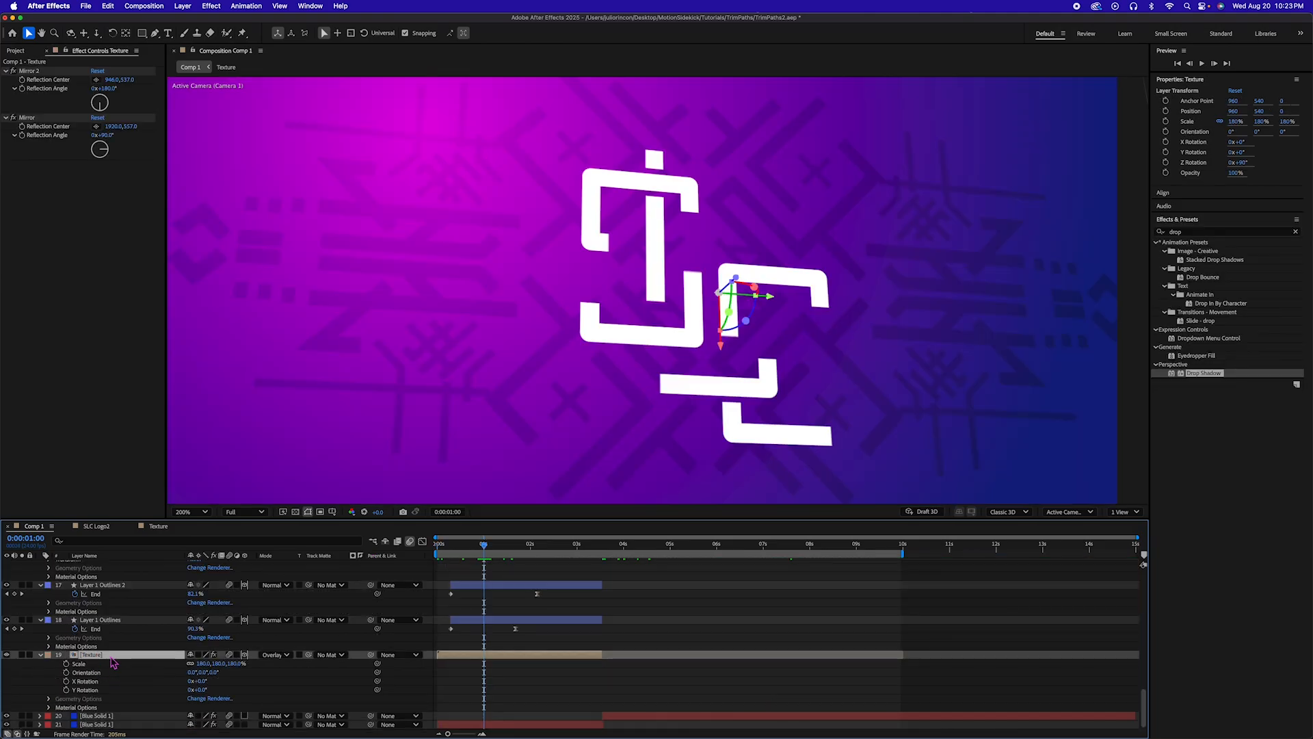
{"action": "key", "text": "p"}
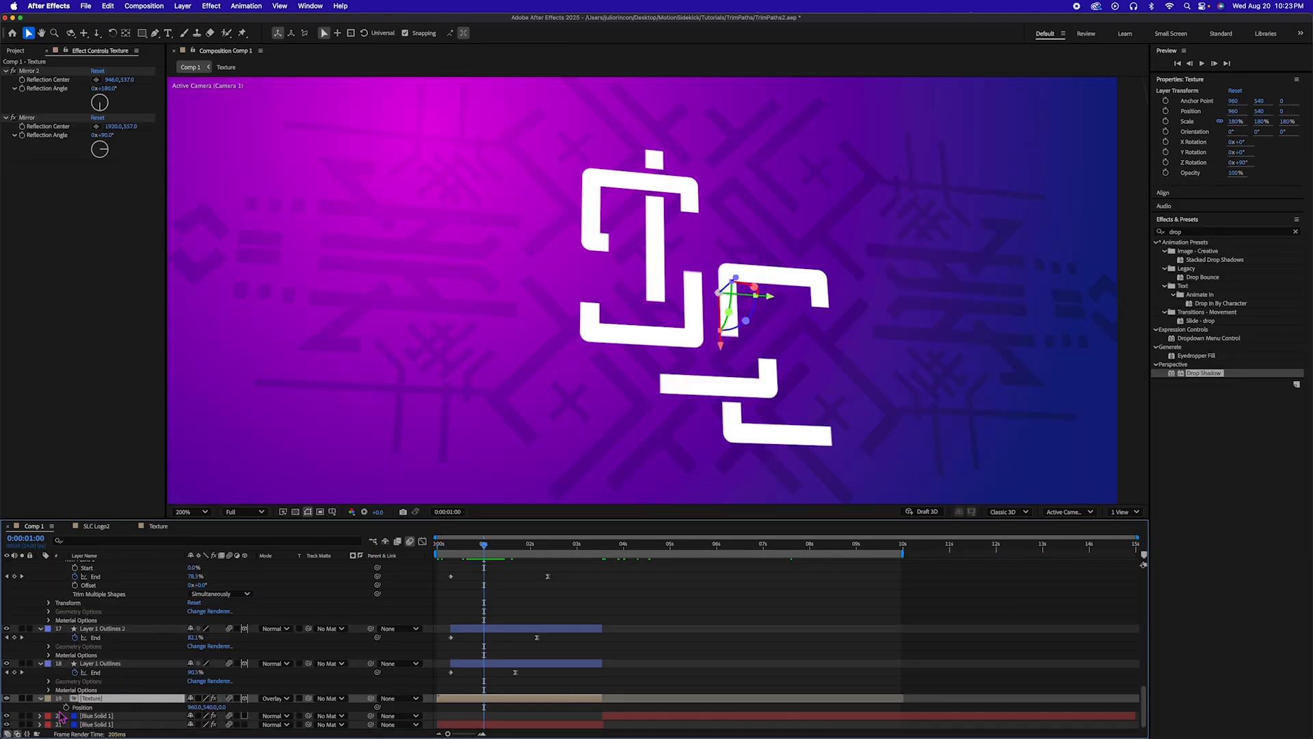
{"action": "key", "text": "Home"}
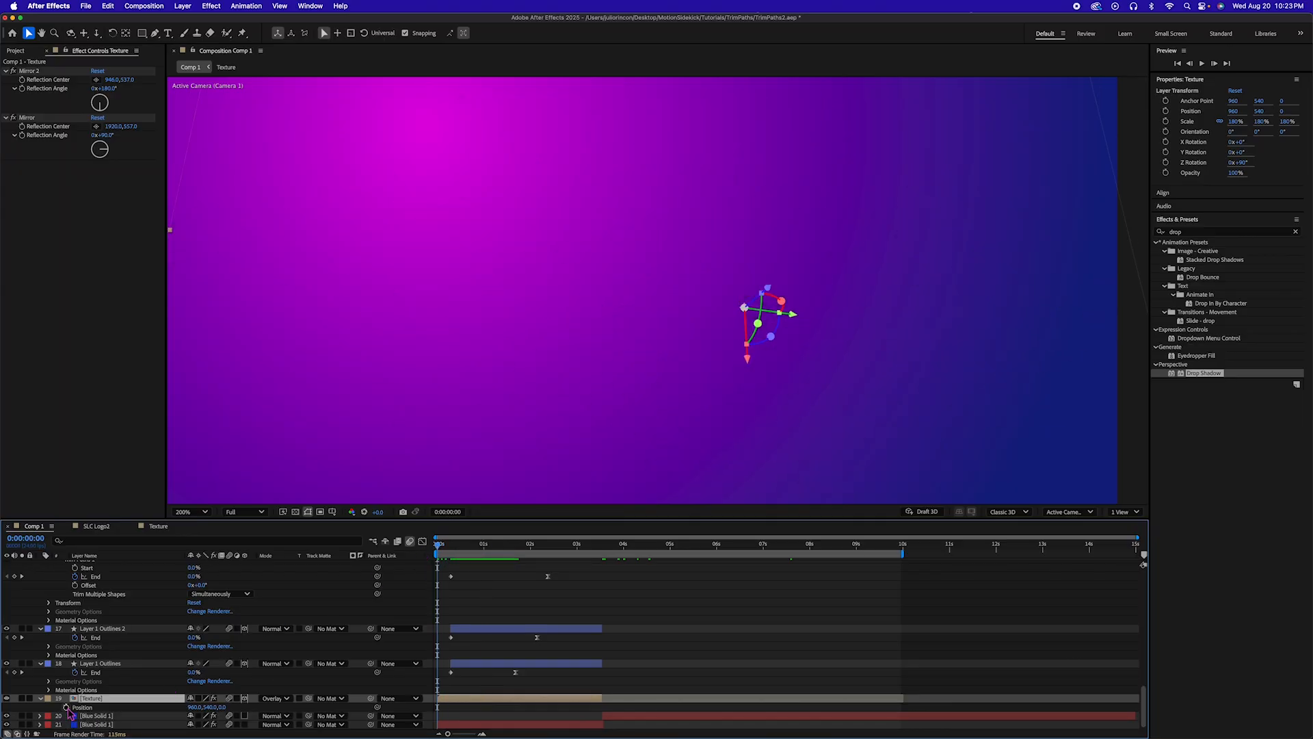
{"action": "left_click", "coordinate": [66, 707]}
{"action": "left_click_drag", "start_coordinate": [469, 546], "coordinate": [598, 550]}
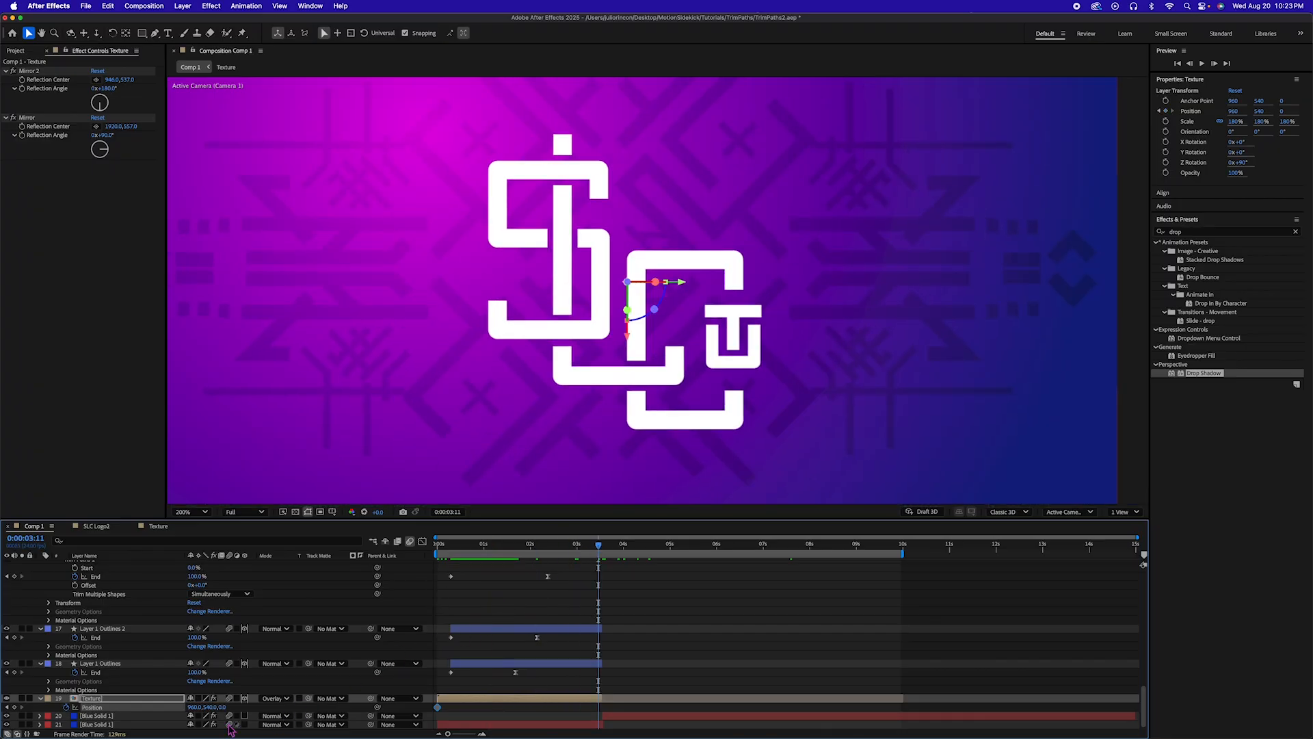
{"action": "left_click_drag", "start_coordinate": [220, 709], "coordinate": [665, 699]}
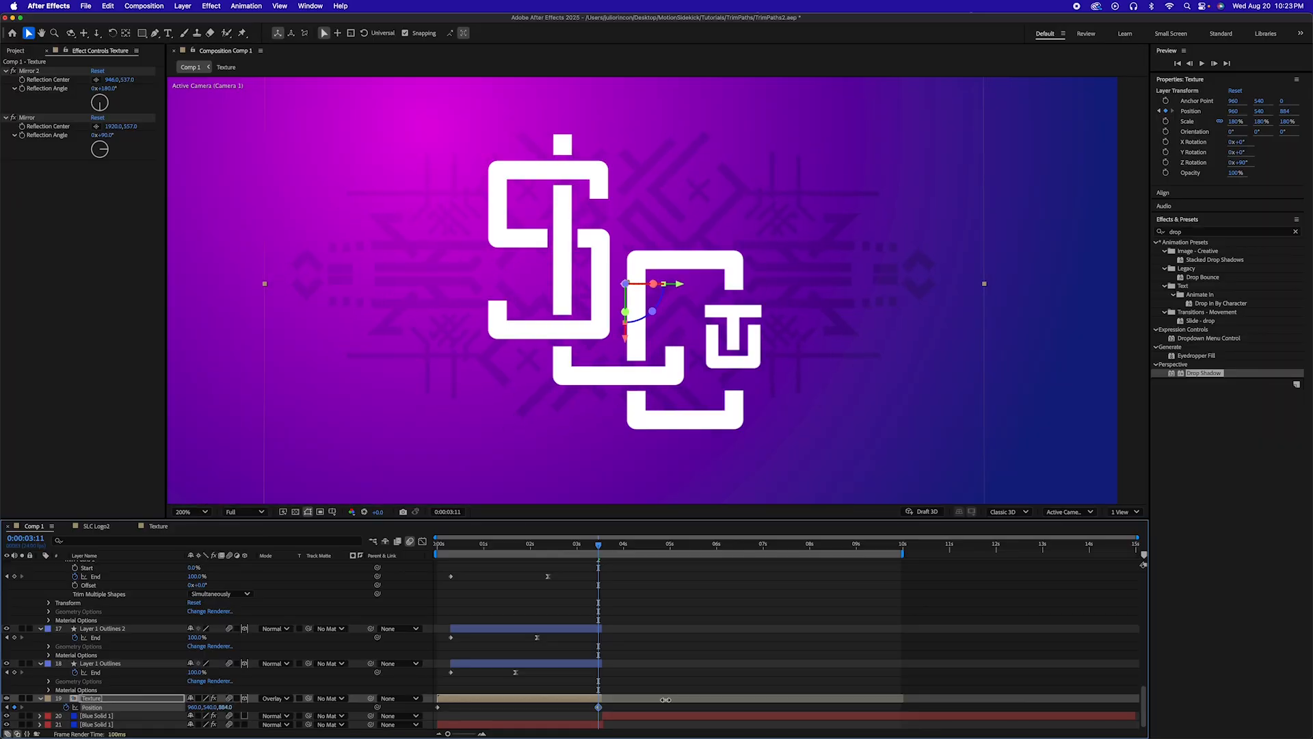
Play the composition from the start to check the texture's depth movement behind the logo
{"action": "key", "text": "Home"}
{"action": "key", "text": "space"}
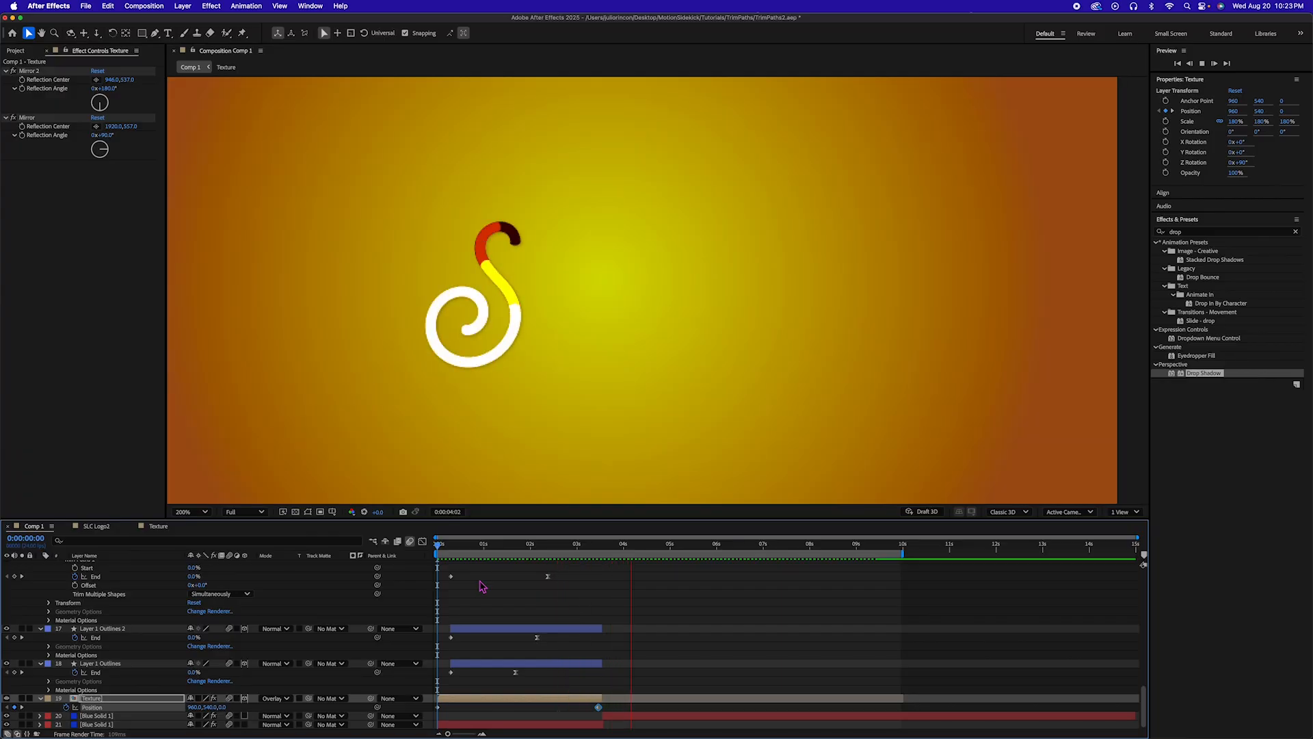
{"action": "key", "text": "space"}
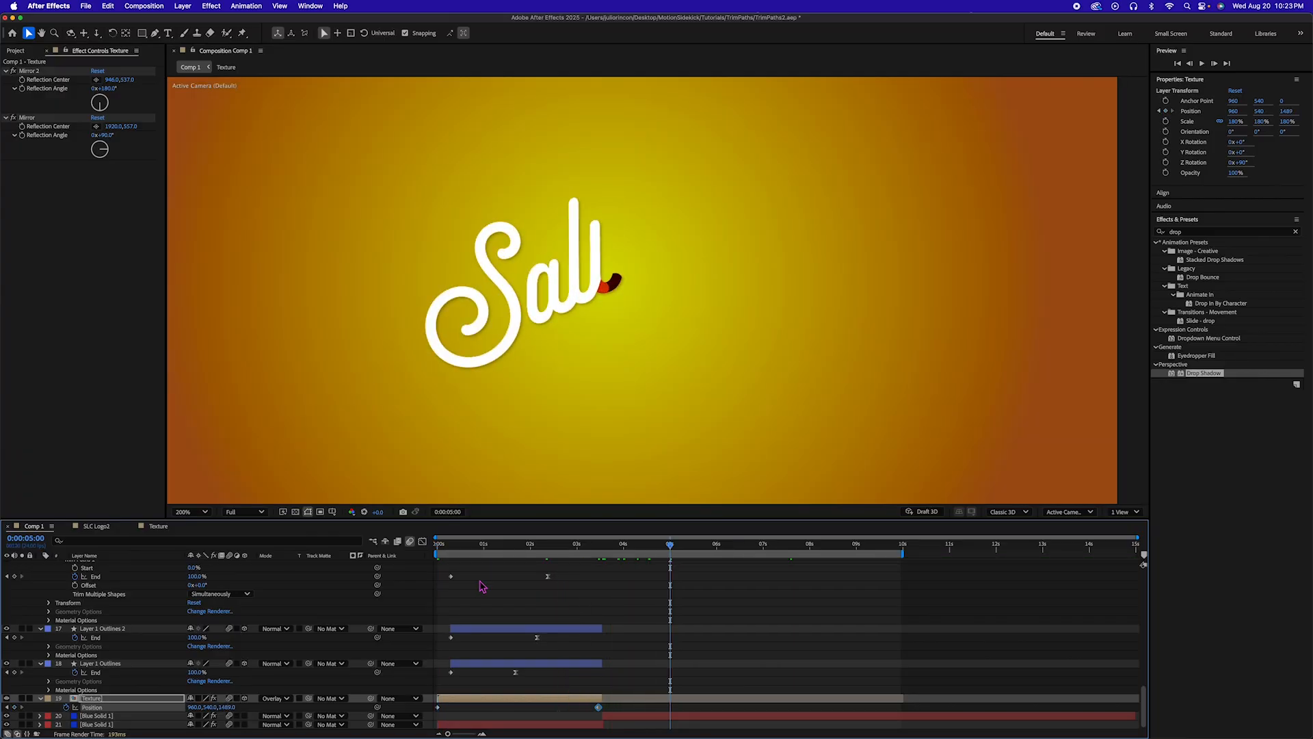